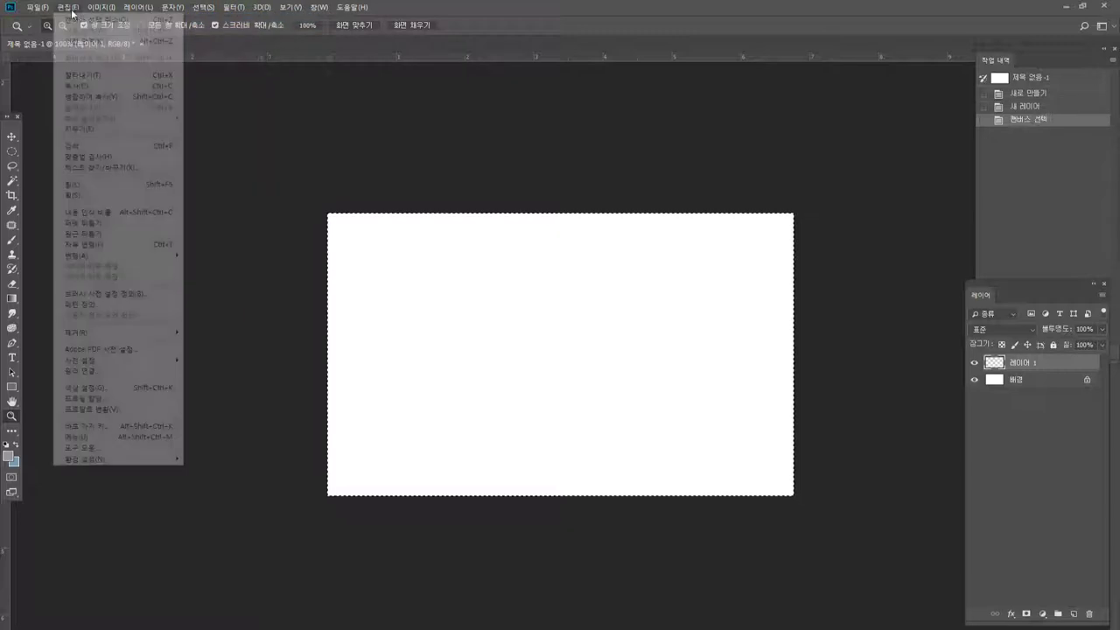
left_click(96, 182)
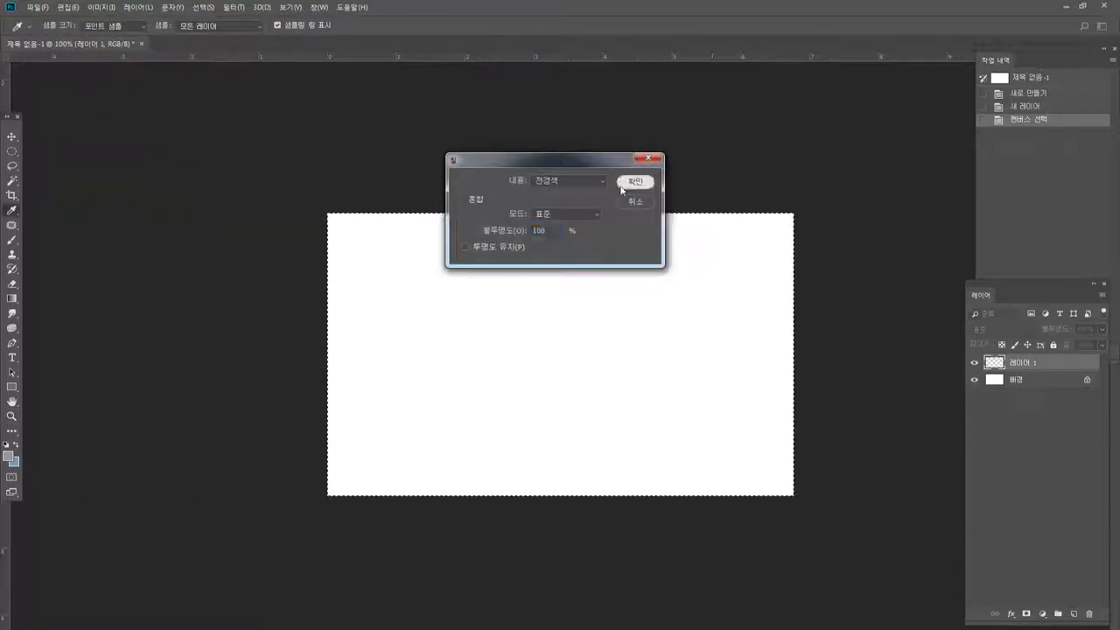
key("Return")
key("z")
key("ctrl+z")
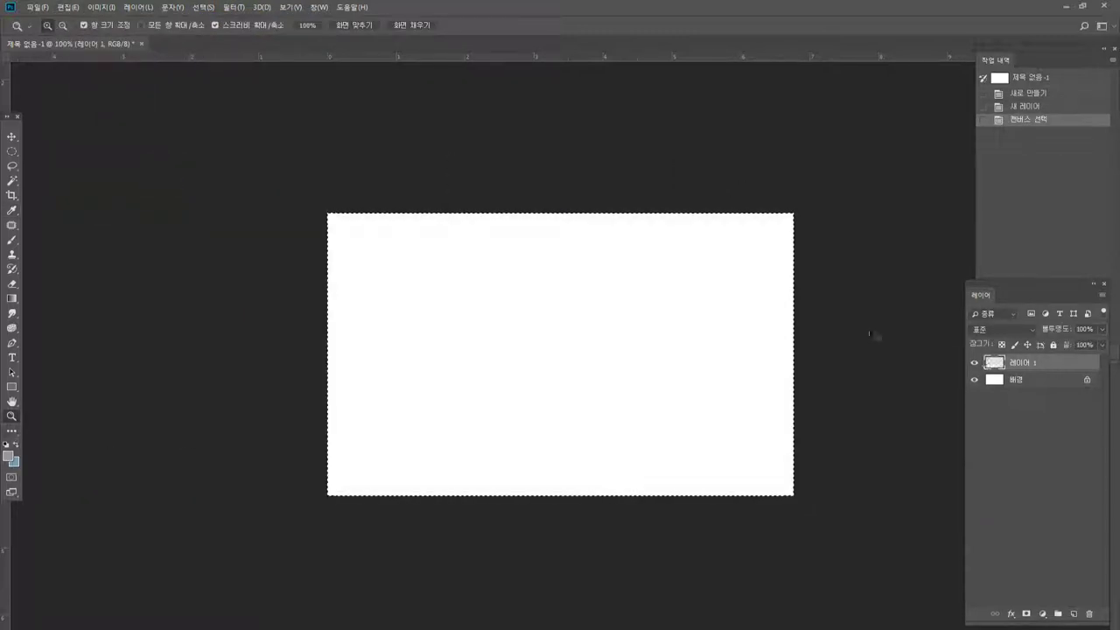
Fill the whole background layer with the grey foreground colour at 100% opacity and remove the selection.
left_click(1015, 380)
left_click(196, 8)
left_click(210, 23)
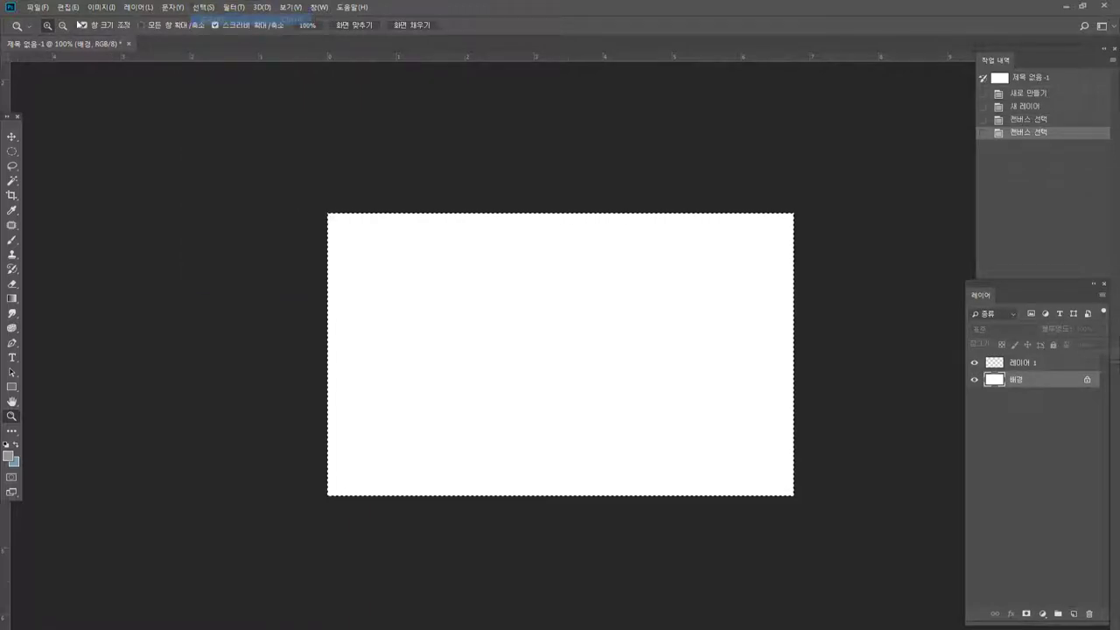
left_click(68, 7)
left_click(102, 185)
key("Return")
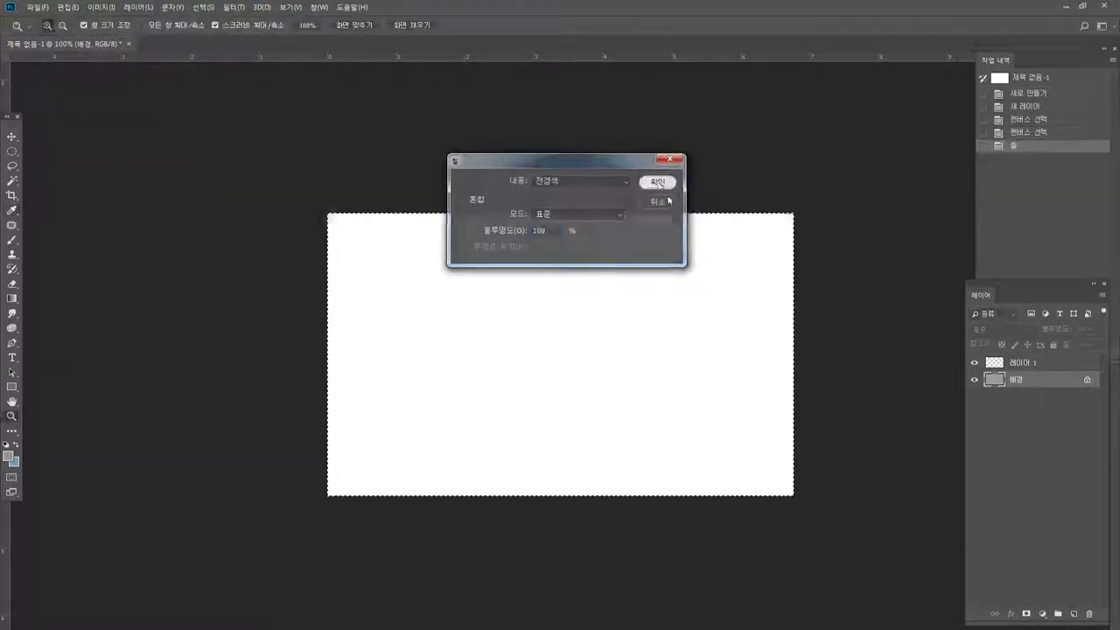
key("z")
key("ctrl+d")
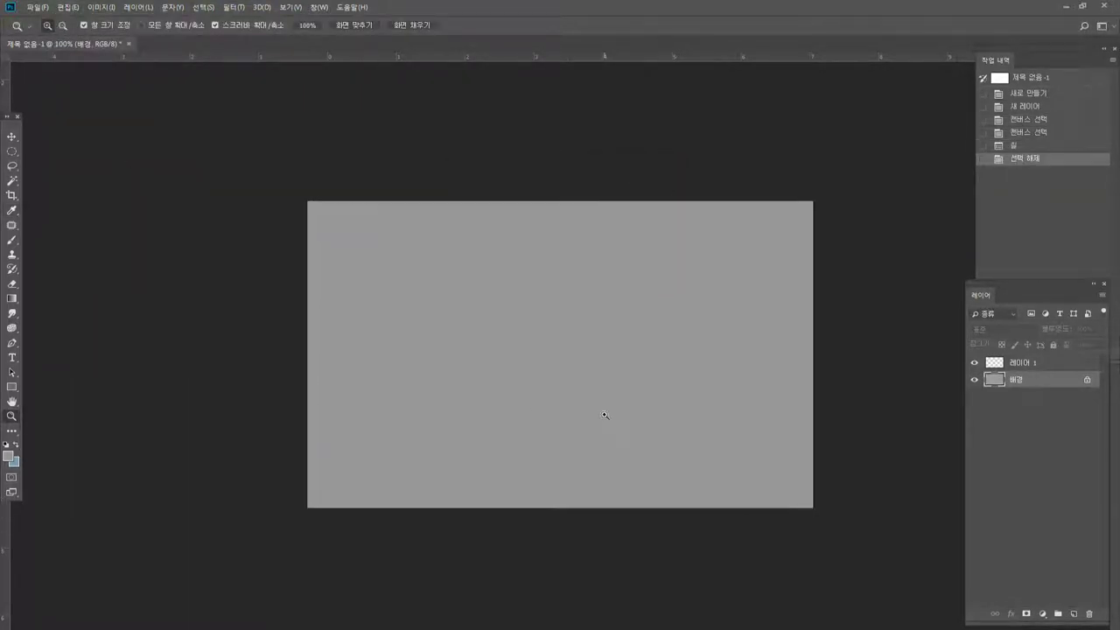
Activate the empty layer above the background and set the background colour to brown 9b7759.
left_click(603, 416)
left_click(1006, 365)
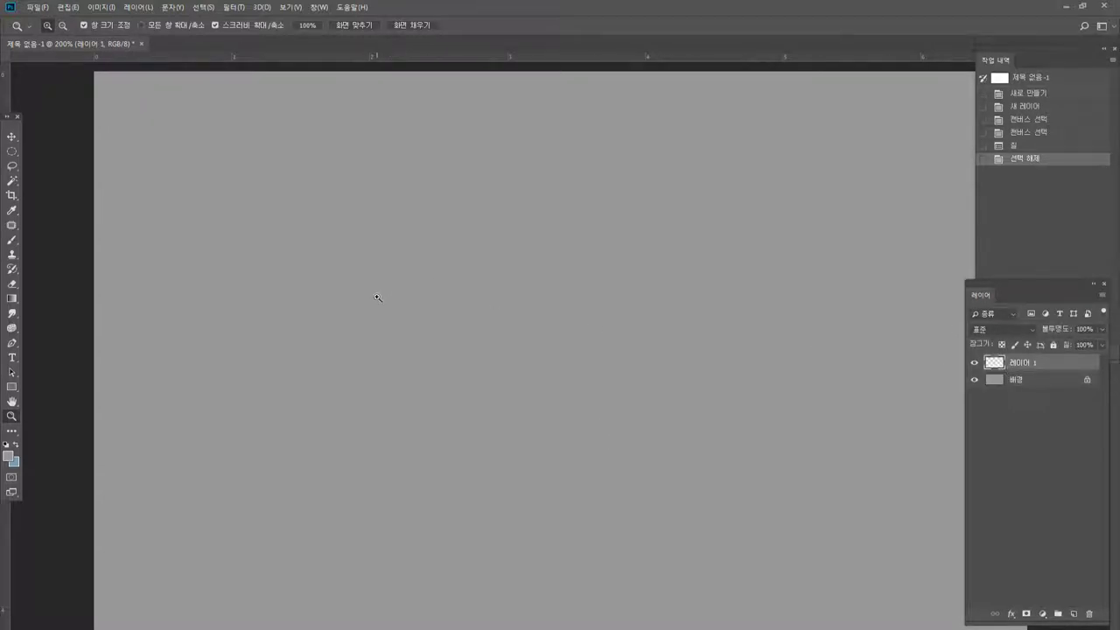
left_click(17, 462)
left_click_drag(503, 541, 501, 534)
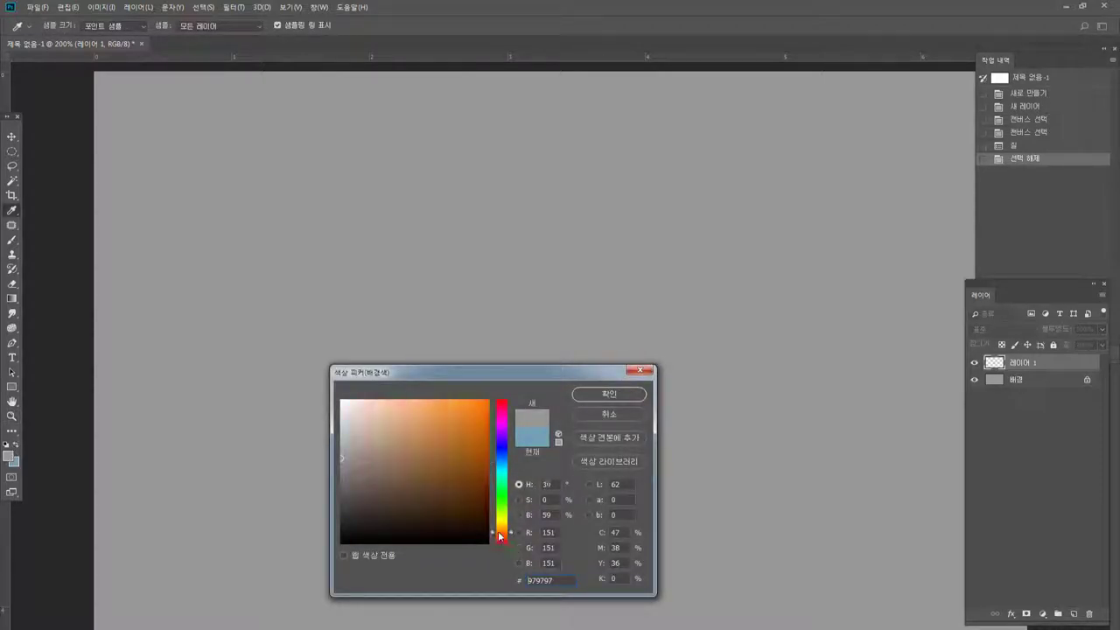
left_click_drag(419, 475, 410, 461)
left_click(503, 531)
left_click_drag(503, 531, 504, 532)
left_click(405, 463)
left_click_drag(405, 463, 404, 455)
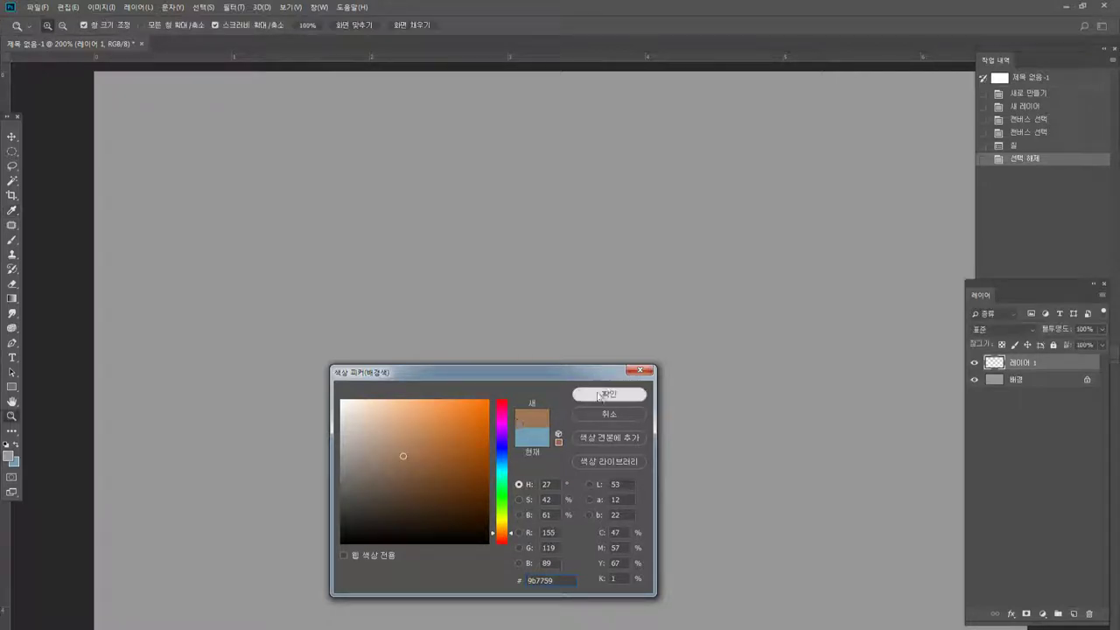
key("Return")
Make the brown the foreground colour and brush a solid oval on the upper layer as the start of the head.
left_click(11, 240)
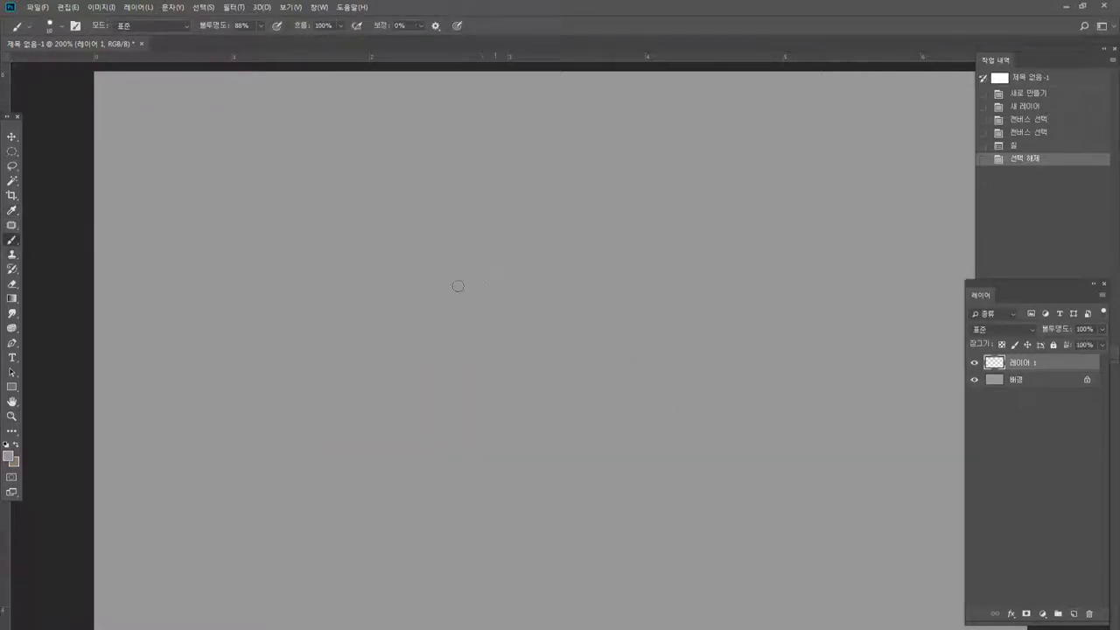
left_click_drag(457, 287, 498, 279)
key("ctrl+z")
left_click(514, 280)
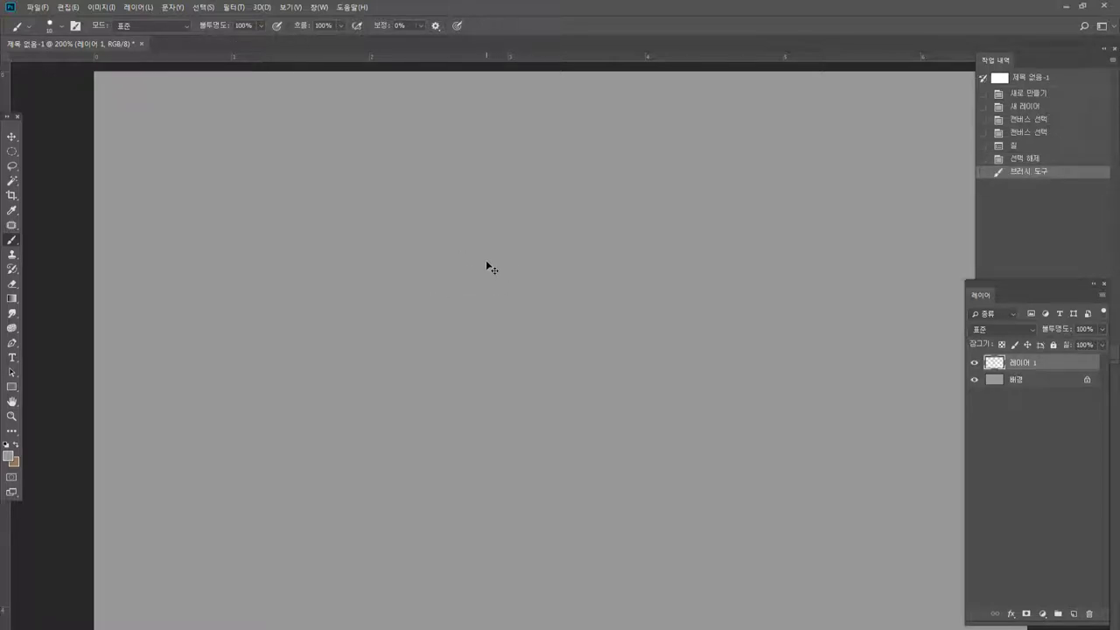
left_click(15, 443)
mouse_move(490, 263)
left_mouse_down()
mouse_move(458, 295)
mouse_move(500, 298)
left_mouse_up()
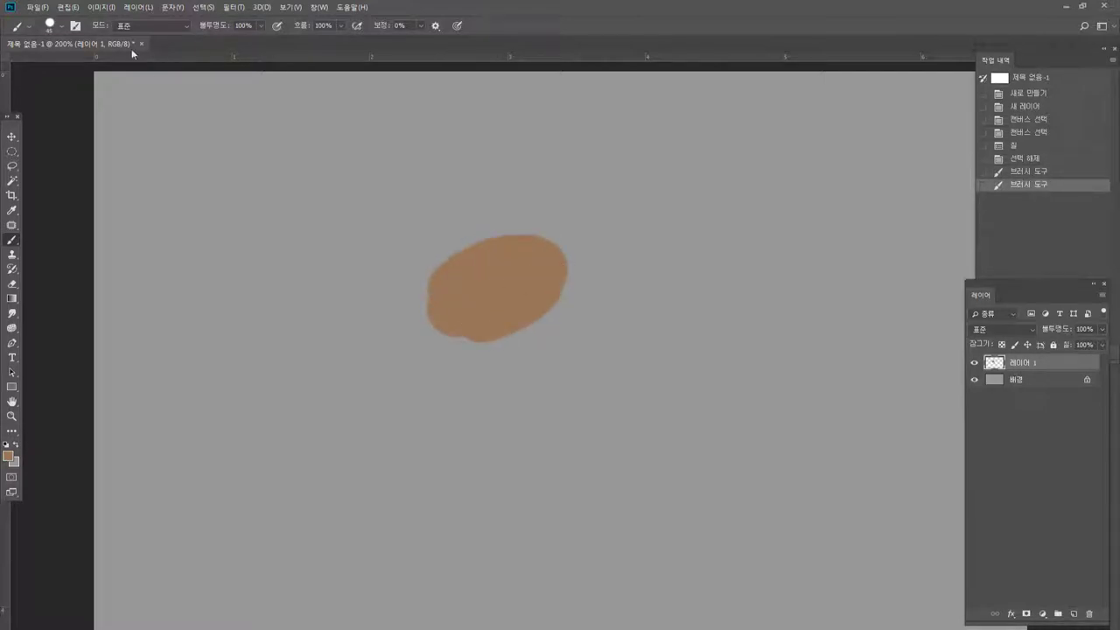
Switch to a soft round brush and extend the brown oval into the full head shape with ear and chin.
left_click(56, 27)
left_click(113, 170)
left_click(495, 298)
mouse_move(494, 299)
left_mouse_down()
mouse_move(554, 307)
mouse_move(534, 341)
mouse_move(554, 340)
mouse_move(519, 314)
mouse_move(532, 289)
mouse_move(496, 243)
mouse_move(516, 211)
left_mouse_up()
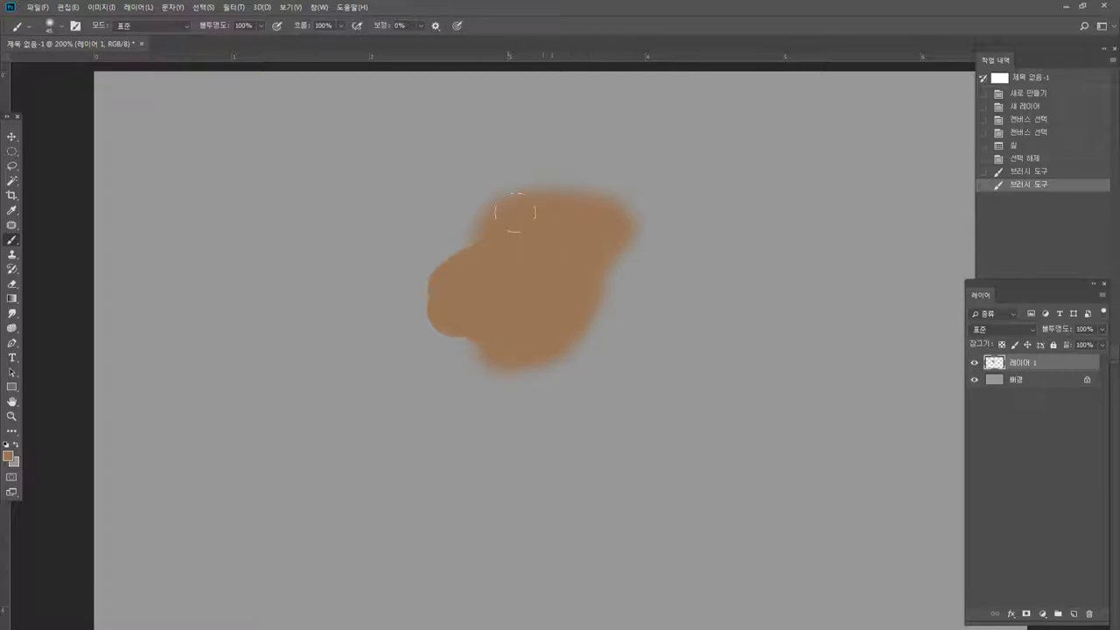
mouse_move(612, 275)
left_mouse_down()
mouse_move(604, 354)
mouse_move(616, 252)
mouse_move(579, 404)
mouse_move(603, 315)
mouse_move(598, 367)
mouse_move(486, 404)
mouse_move(507, 458)
mouse_move(508, 346)
mouse_move(534, 310)
mouse_move(512, 442)
mouse_move(494, 241)
mouse_move(455, 289)
mouse_move(412, 288)
mouse_move(408, 275)
mouse_move(431, 366)
mouse_move(438, 344)
mouse_move(430, 393)
mouse_move(554, 481)
mouse_move(600, 448)
mouse_move(604, 393)
left_mouse_up()
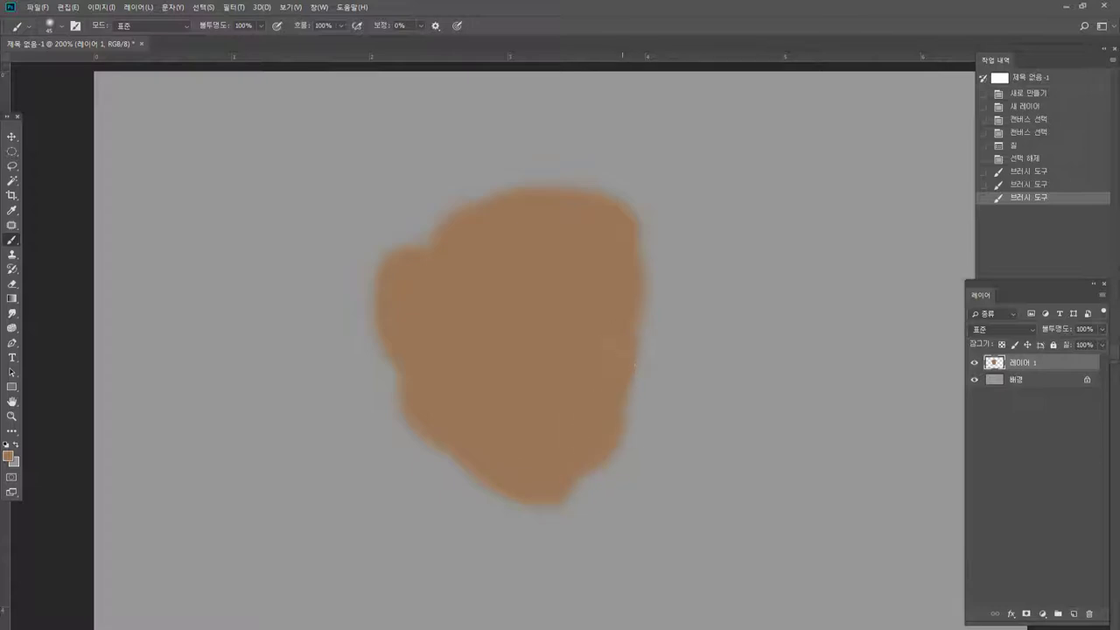
left_click_drag(620, 342, 599, 428)
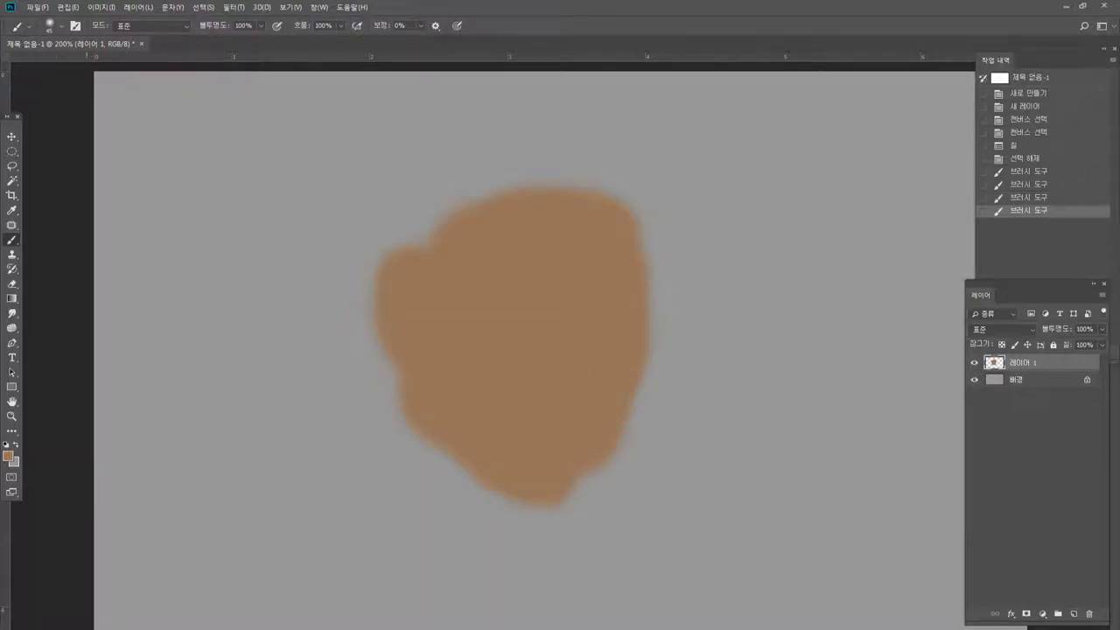
Choose light grey c8c8c8 and paint the shirt collar and shirt front beneath the chin.
left_click(14, 462)
left_click(344, 431)
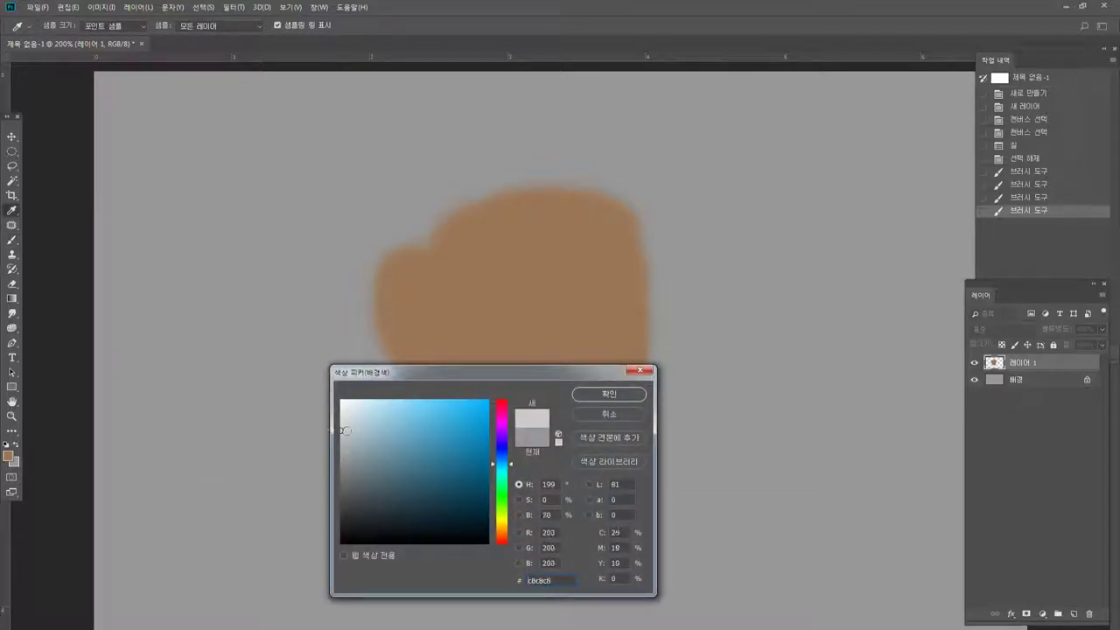
left_click(609, 395)
left_click_drag(464, 430, 413, 496)
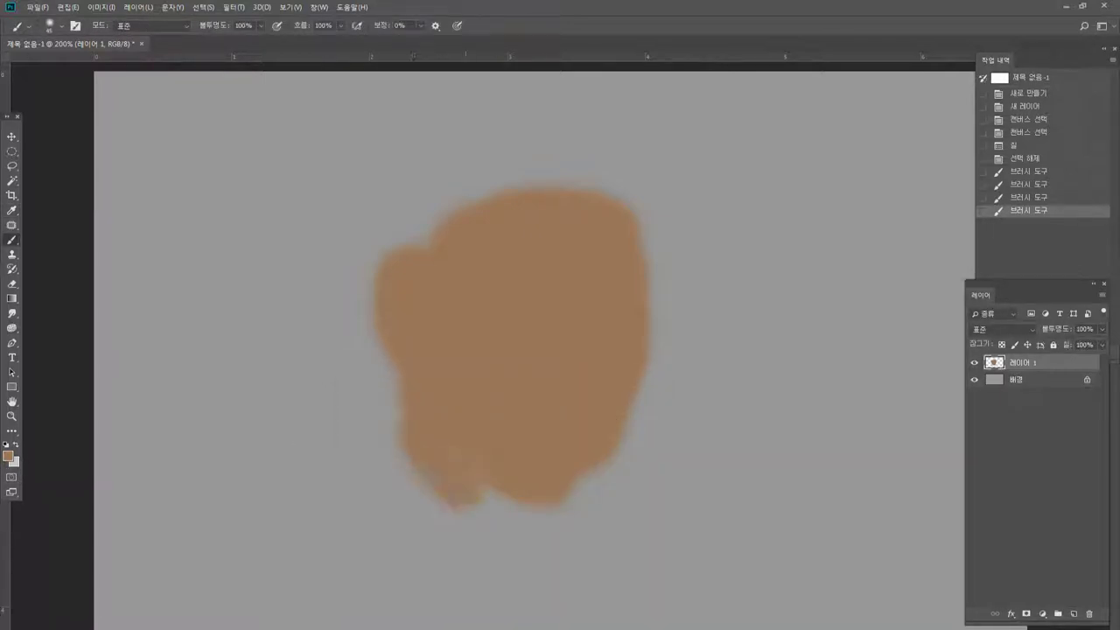
mouse_move(401, 418)
left_mouse_down()
mouse_move(463, 508)
mouse_move(518, 535)
mouse_move(502, 527)
mouse_move(479, 569)
left_mouse_up()
left_click(541, 529)
mouse_move(543, 525)
left_mouse_down()
mouse_move(549, 571)
mouse_move(544, 553)
mouse_move(570, 527)
mouse_move(550, 589)
mouse_move(539, 582)
mouse_move(522, 600)
mouse_move(520, 622)
mouse_move(513, 589)
mouse_move(542, 590)
mouse_move(587, 626)
left_mouse_up()
left_click(509, 532, "alt")
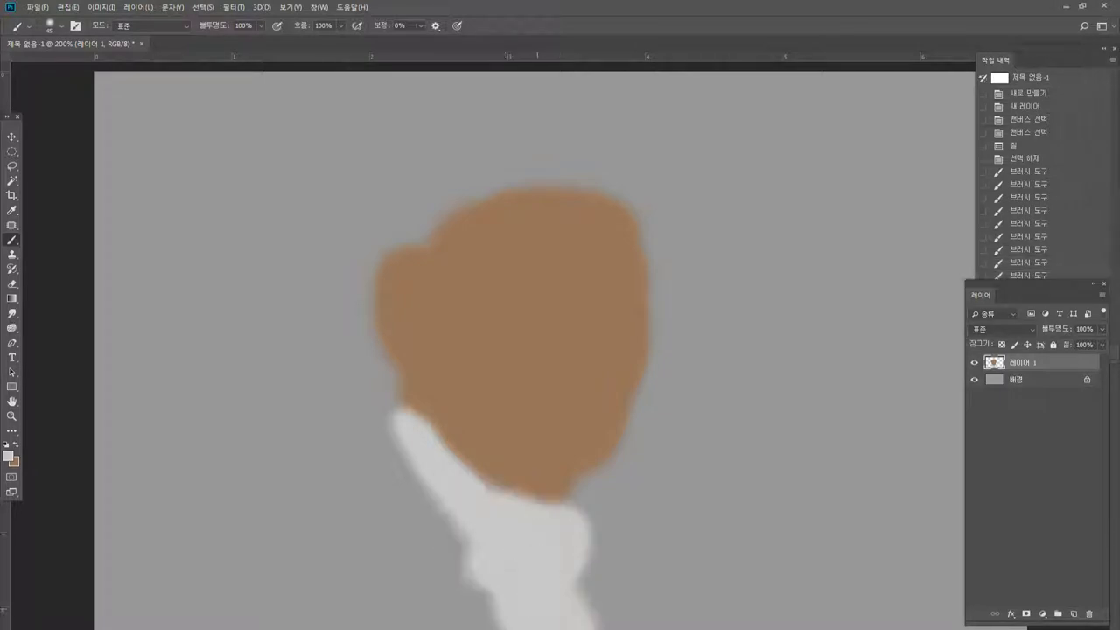
left_click(491, 508, "alt")
left_click_drag(474, 515, 497, 571)
Set the foreground colour to near-black 1f1d1d and paint the jacket's large shoulder and lapel beside the collar.
left_click(10, 459)
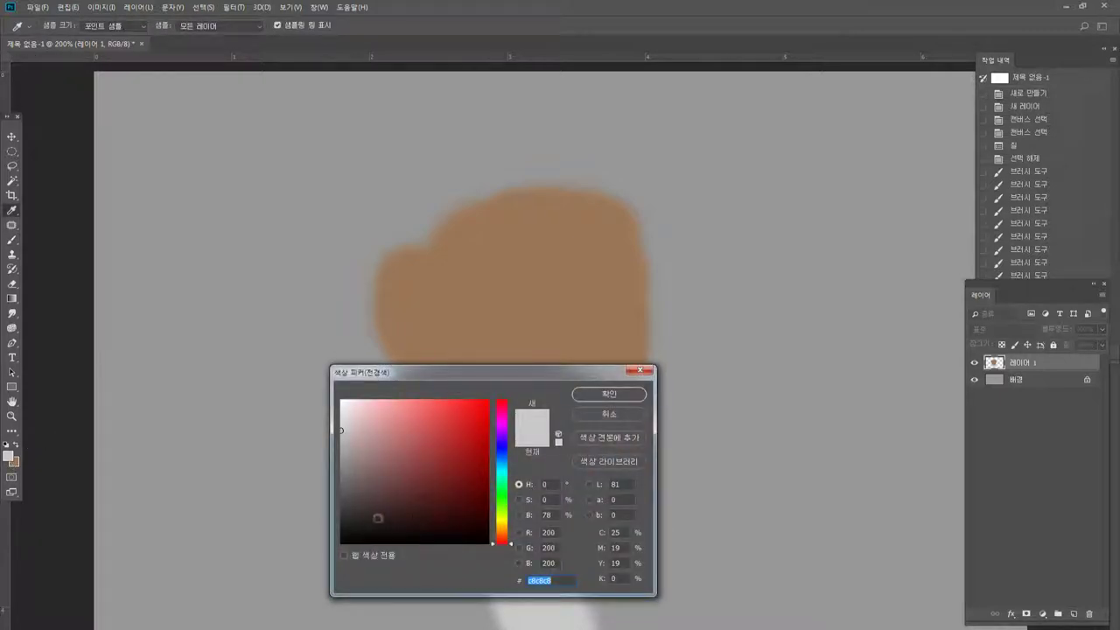
left_click(347, 526)
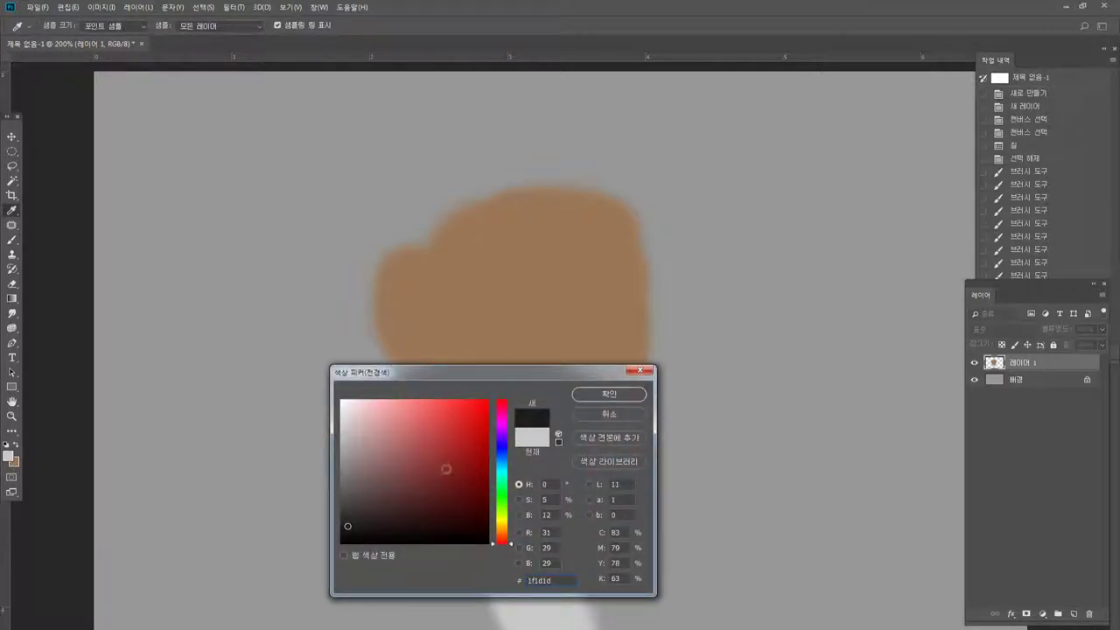
left_click(609, 394)
mouse_move(385, 477)
left_mouse_down()
mouse_move(412, 529)
mouse_move(394, 464)
mouse_move(473, 612)
mouse_move(490, 623)
mouse_move(350, 604)
mouse_move(288, 612)
mouse_move(307, 525)
mouse_move(377, 464)
mouse_move(267, 612)
mouse_move(236, 623)
left_mouse_up()
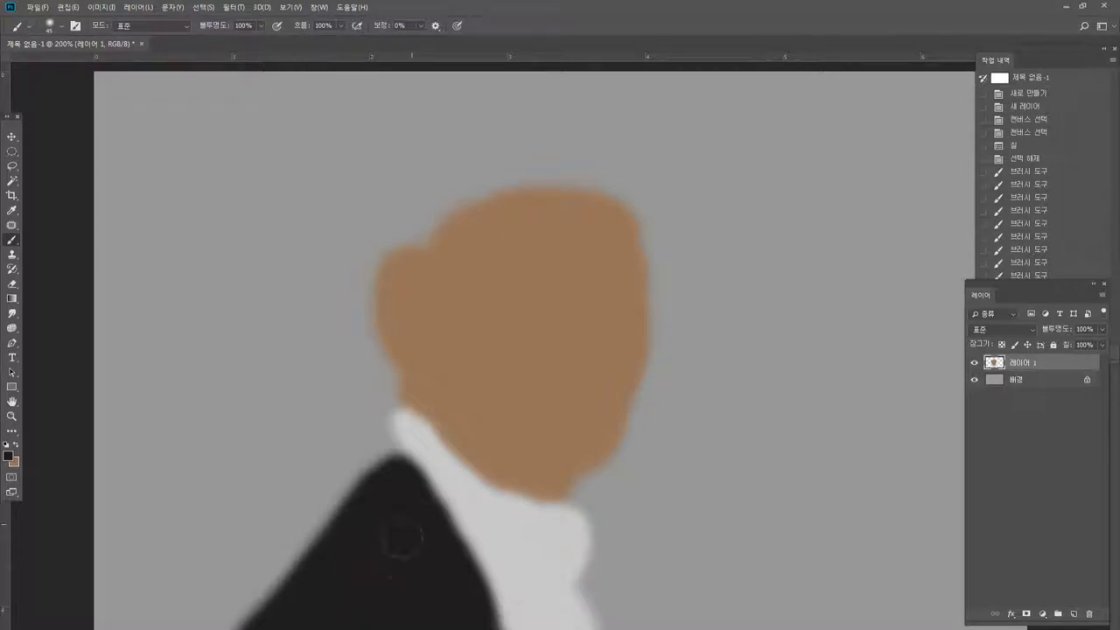
left_click_drag(403, 540, 402, 488)
Sharpen the jacket's tip at the neck, the collar border and the shoulder edge with a smaller brush, sampling the collar and jacket colours.
key("p")
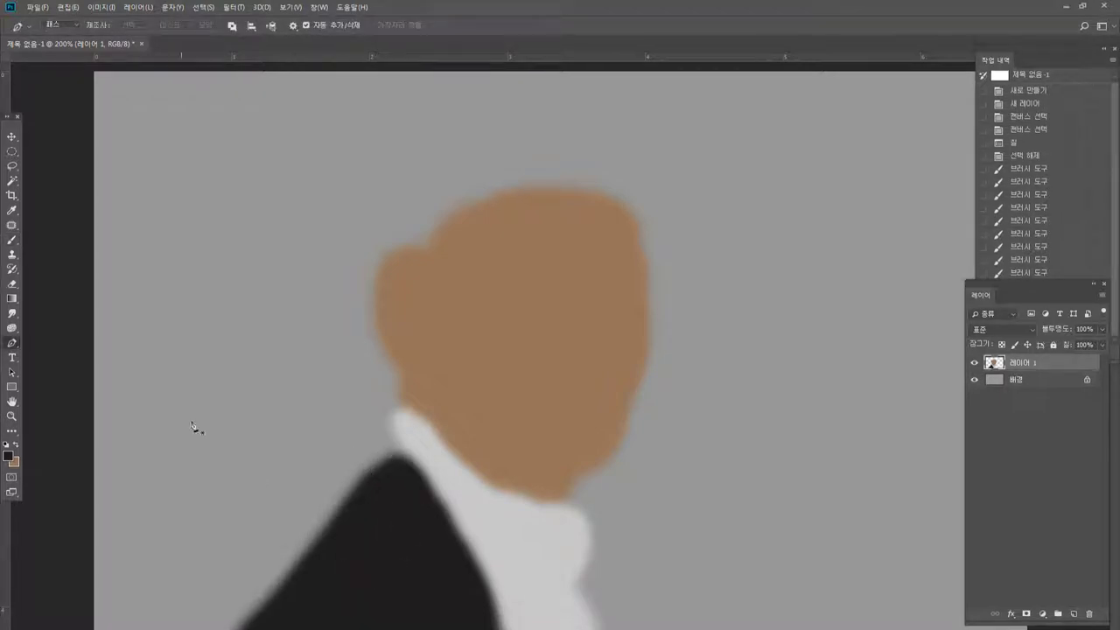
key("b")
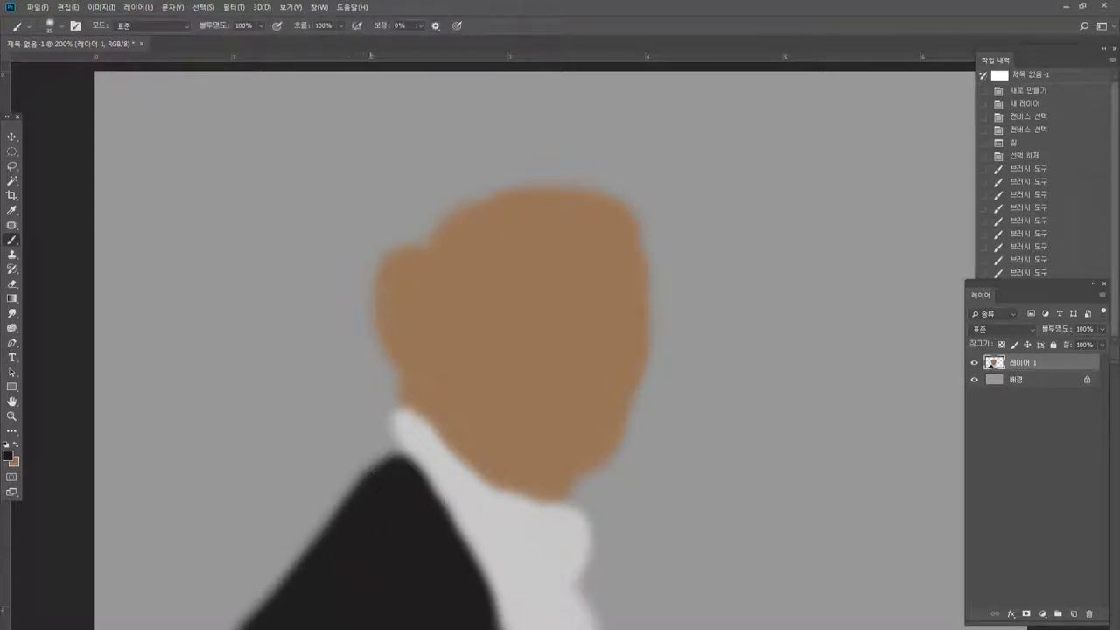
mouse_move(376, 443)
left_mouse_down()
mouse_move(377, 489)
mouse_move(417, 471)
mouse_move(454, 508)
left_mouse_up()
left_click(415, 435, "alt")
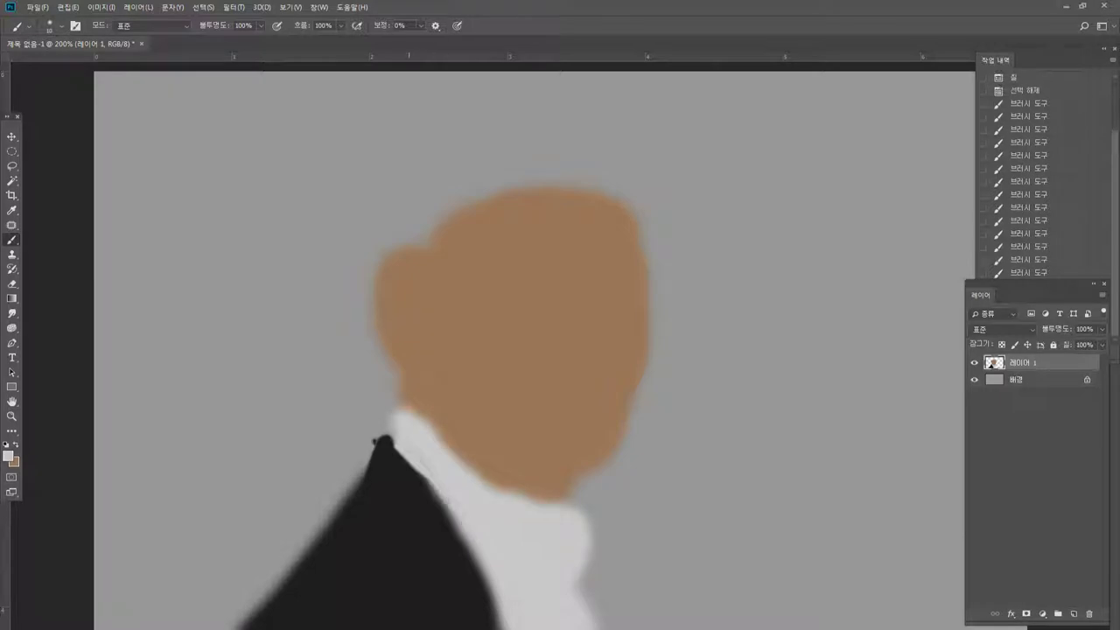
left_click(385, 443, "alt")
left_click_drag(394, 444, 382, 443)
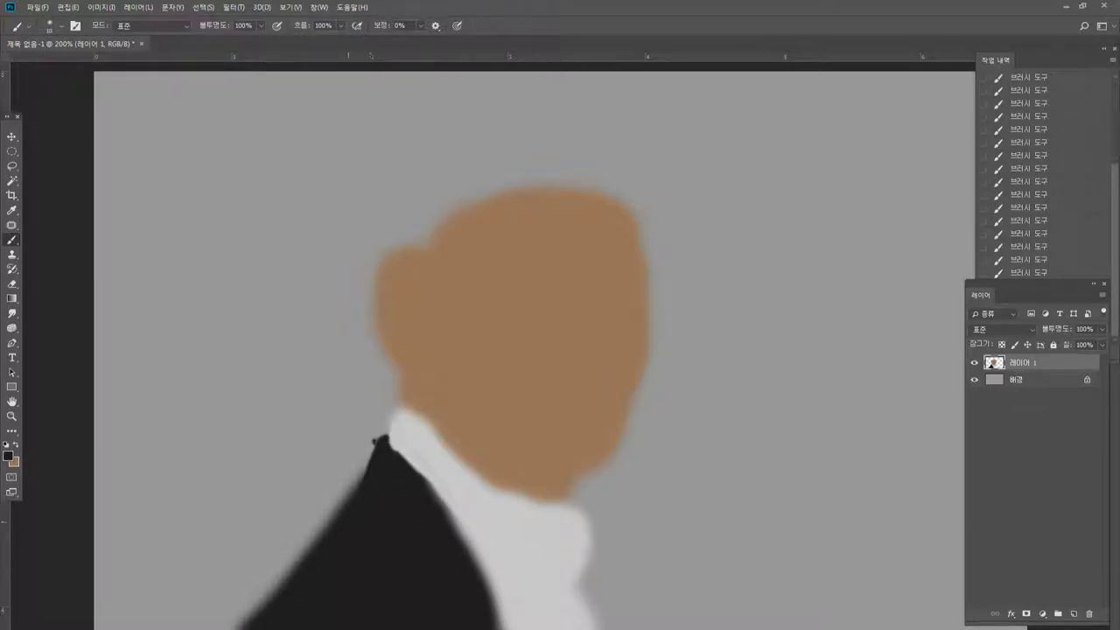
left_click_drag(305, 560, 230, 628)
Erase the blurry fringe along the outer edge of the jacket's shoulder with a small eraser.
left_click(13, 284)
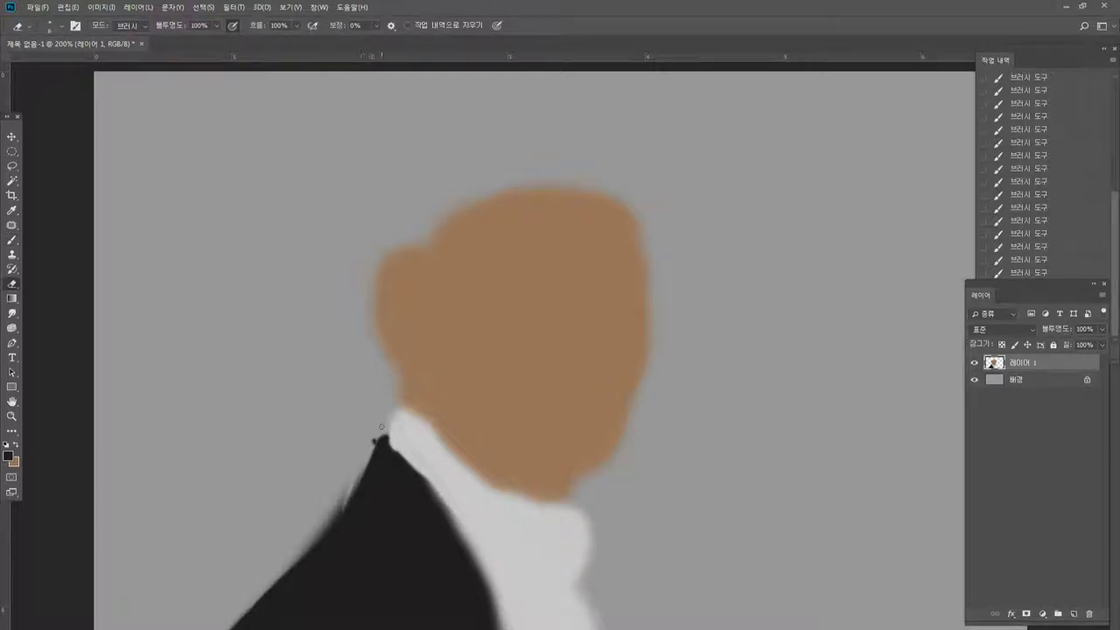
left_click_drag(366, 460, 358, 477)
left_click_drag(363, 466, 353, 493)
left_click_drag(359, 479, 351, 498)
left_click_drag(359, 482, 341, 510)
left_click_drag(347, 491, 316, 537)
mouse_move(326, 525)
left_mouse_down()
mouse_move(293, 555)
mouse_move(344, 490)
mouse_move(290, 567)
left_mouse_up()
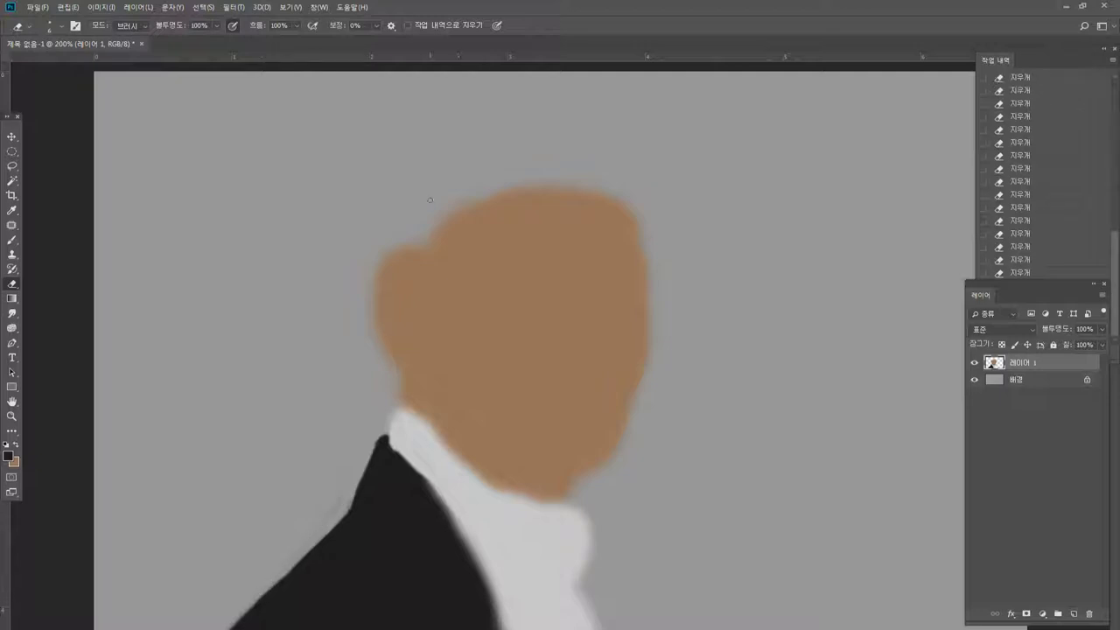
Paint the narrow dark lapel on the opposite side of the shirt front with a small brush.
left_click(11, 239)
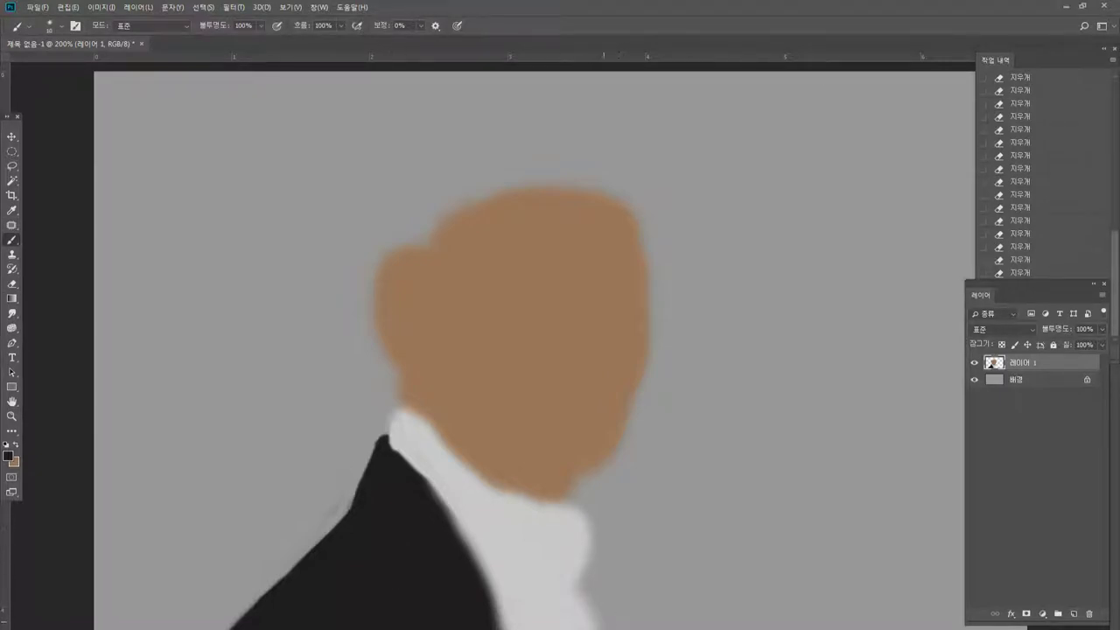
mouse_move(603, 628)
left_mouse_down()
mouse_move(580, 589)
mouse_move(595, 548)
mouse_move(632, 629)
left_mouse_up()
mouse_move(597, 563)
left_mouse_down()
mouse_move(589, 596)
mouse_move(623, 628)
left_mouse_up()
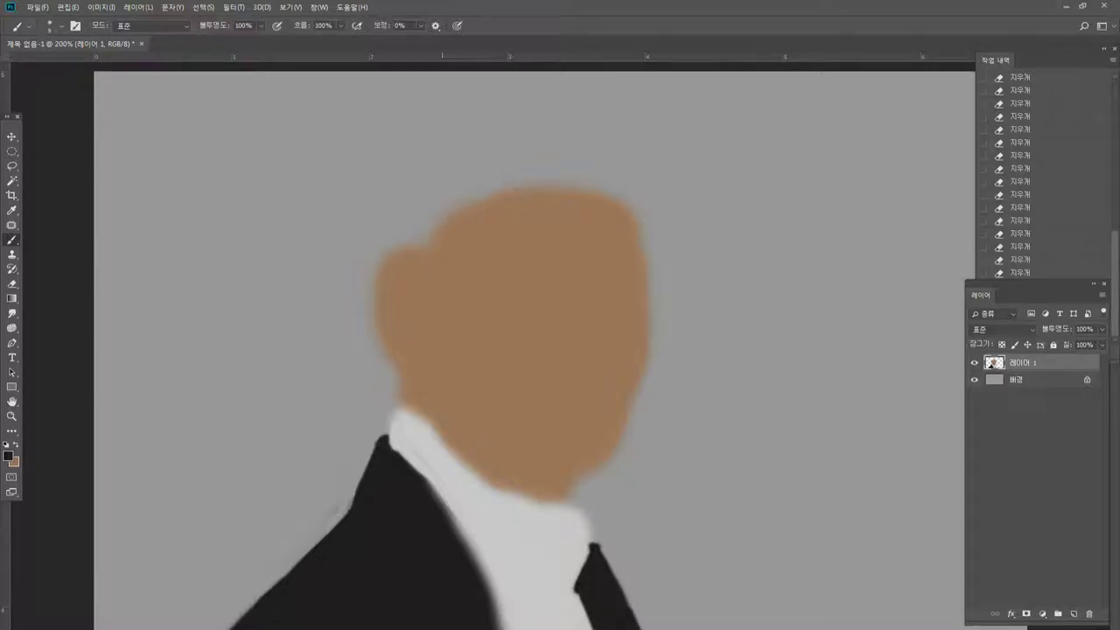
Choose a darker black and paint the hair at the temple with a pointed sideburn in front of the ear.
left_click(9, 457)
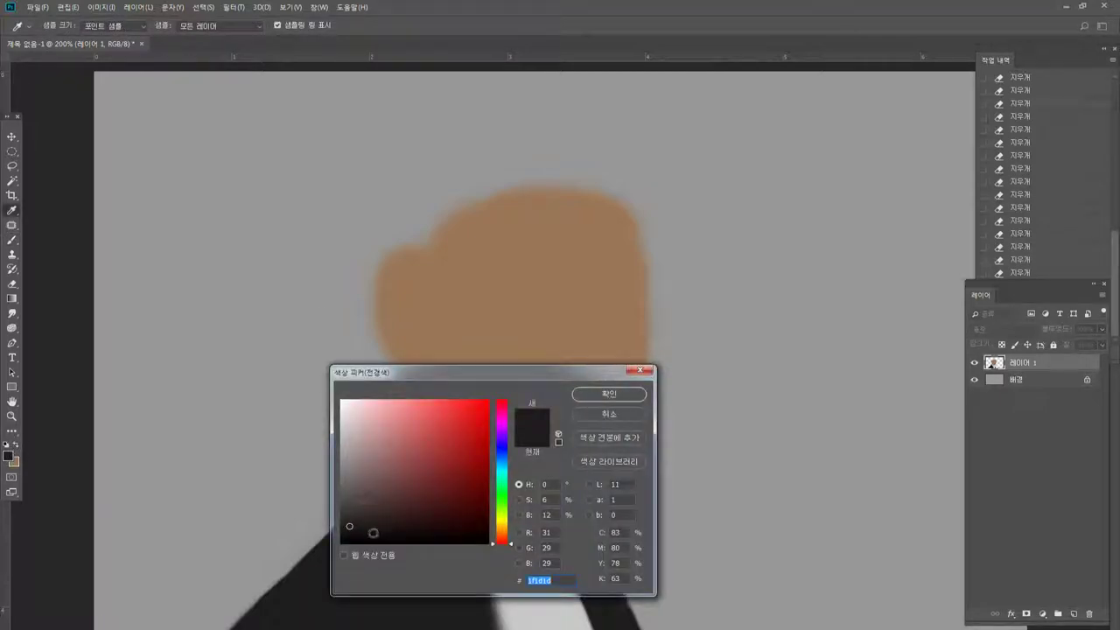
key("Return")
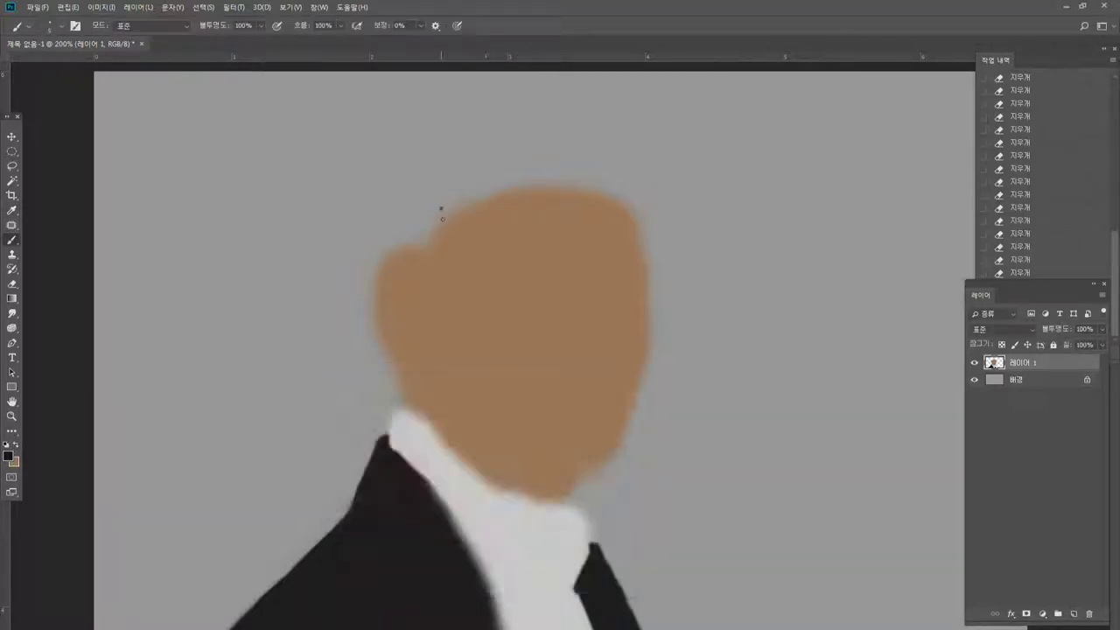
mouse_move(443, 210)
left_mouse_down()
mouse_move(422, 244)
mouse_move(429, 306)
left_mouse_up()
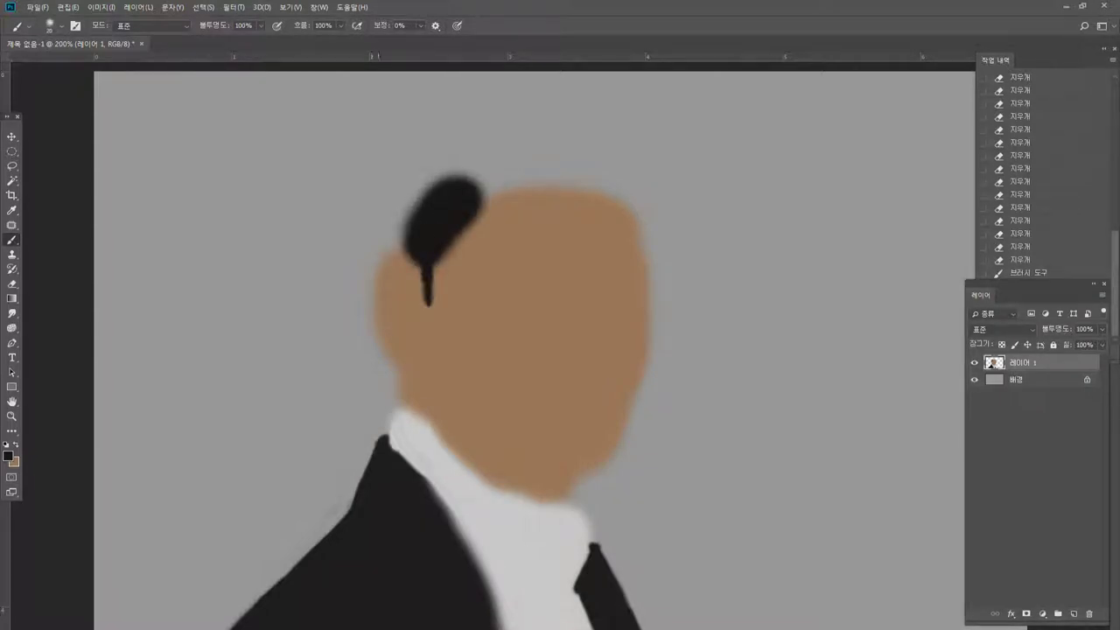
left_click(383, 223)
mouse_move(396, 223)
left_mouse_down()
mouse_move(369, 259)
mouse_move(382, 238)
mouse_move(371, 266)
mouse_move(396, 213)
mouse_move(454, 185)
mouse_move(391, 202)
mouse_move(398, 183)
mouse_move(474, 118)
mouse_move(397, 179)
mouse_move(426, 123)
mouse_move(538, 105)
mouse_move(624, 137)
mouse_move(526, 111)
mouse_move(546, 119)
mouse_move(488, 142)
mouse_move(575, 148)
mouse_move(574, 163)
mouse_move(454, 199)
mouse_move(533, 226)
mouse_move(465, 227)
mouse_move(503, 214)
mouse_move(452, 229)
mouse_move(470, 210)
mouse_move(428, 293)
left_mouse_up()
Shape the hairline across the forehead and block in the rounded top of the hair, sampling colours from the painting.
left_click(487, 273, "alt")
mouse_move(480, 252)
left_mouse_down()
mouse_move(455, 245)
mouse_move(542, 235)
mouse_move(525, 231)
left_mouse_up()
left_click(503, 198, "alt")
left_click_drag(455, 113, 420, 128)
mouse_move(472, 91)
left_mouse_down()
mouse_move(573, 85)
mouse_move(508, 82)
left_mouse_up()
Paint the hair behind the ear down to the nape and refine its border with sampled colours.
mouse_move(383, 243)
left_mouse_down()
mouse_move(423, 283)
mouse_move(415, 249)
mouse_move(381, 255)
left_mouse_up()
mouse_move(389, 263)
left_mouse_down()
mouse_move(399, 275)
mouse_move(371, 308)
mouse_move(403, 398)
left_mouse_up()
mouse_move(379, 345)
left_mouse_down()
mouse_move(405, 397)
mouse_move(385, 336)
mouse_move(395, 336)
left_mouse_up()
left_click(393, 386, "alt")
left_click(389, 319, "alt")
left_click(396, 353, "alt")
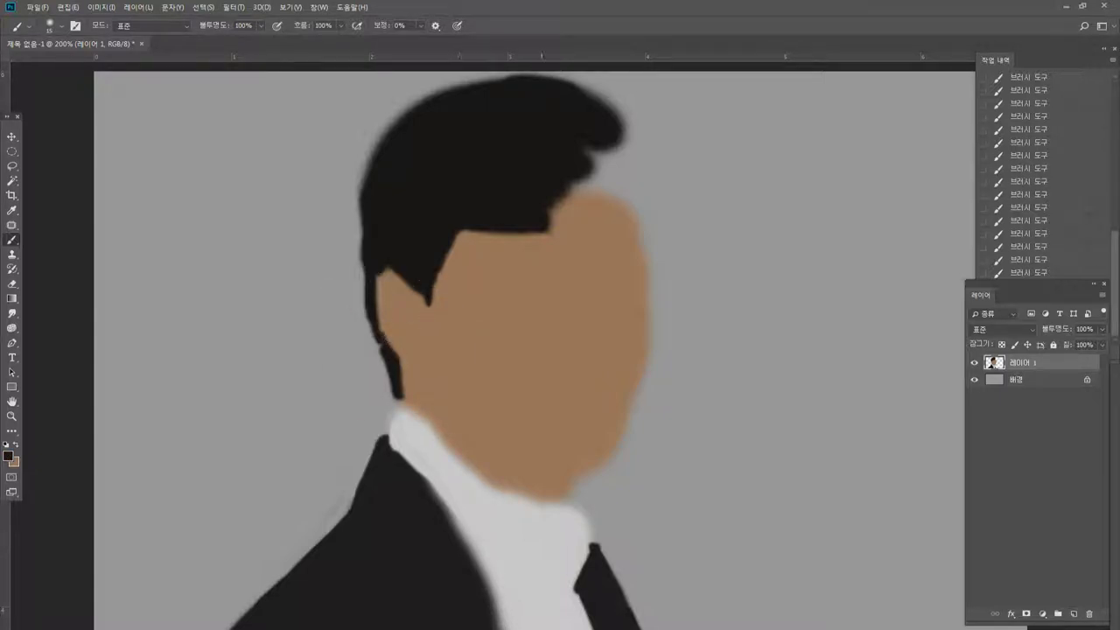
Extend the black fringe over the forehead and separate it into strands with the sampled skin colour.
left_click(490, 202, "alt")
mouse_move(504, 229)
left_mouse_down()
mouse_move(438, 224)
mouse_move(555, 230)
mouse_move(554, 210)
left_mouse_up()
mouse_move(591, 157)
left_mouse_down()
mouse_move(563, 215)
mouse_move(585, 196)
mouse_move(573, 230)
left_mouse_up()
mouse_move(601, 160)
left_mouse_down()
mouse_move(578, 227)
mouse_move(558, 225)
mouse_move(579, 181)
left_mouse_up()
left_click(544, 252, "alt")
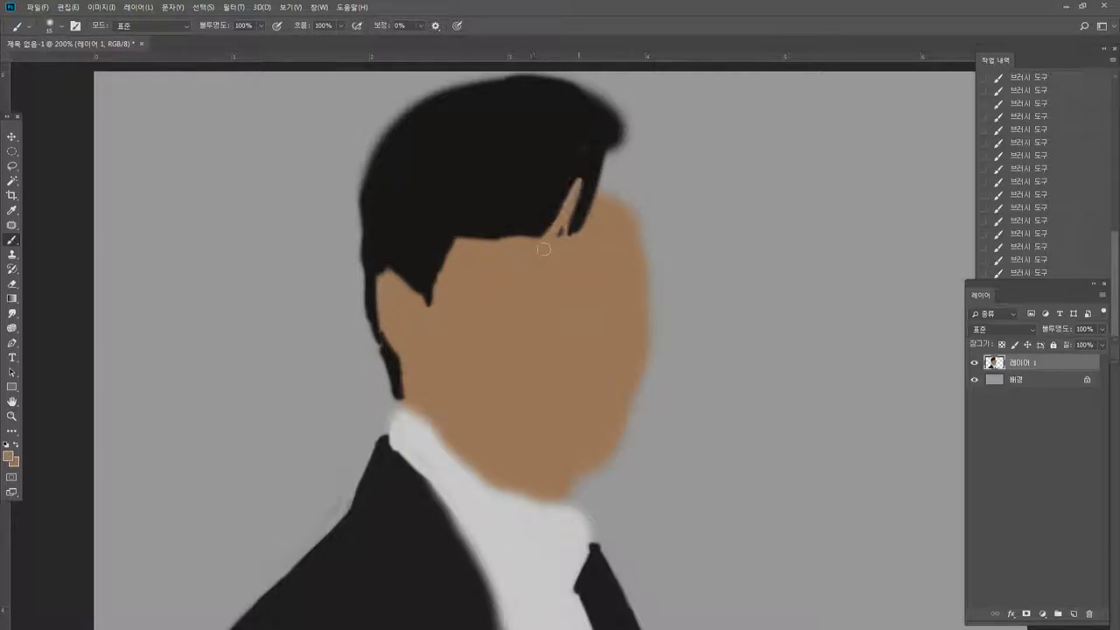
left_click(559, 230, "alt")
left_click_drag(549, 242, 583, 183)
left_click(547, 258, "alt")
Paint more thin fringe strands down the far side of the forehead, alternating sampled hair and skin colours.
left_click(604, 153, "alt")
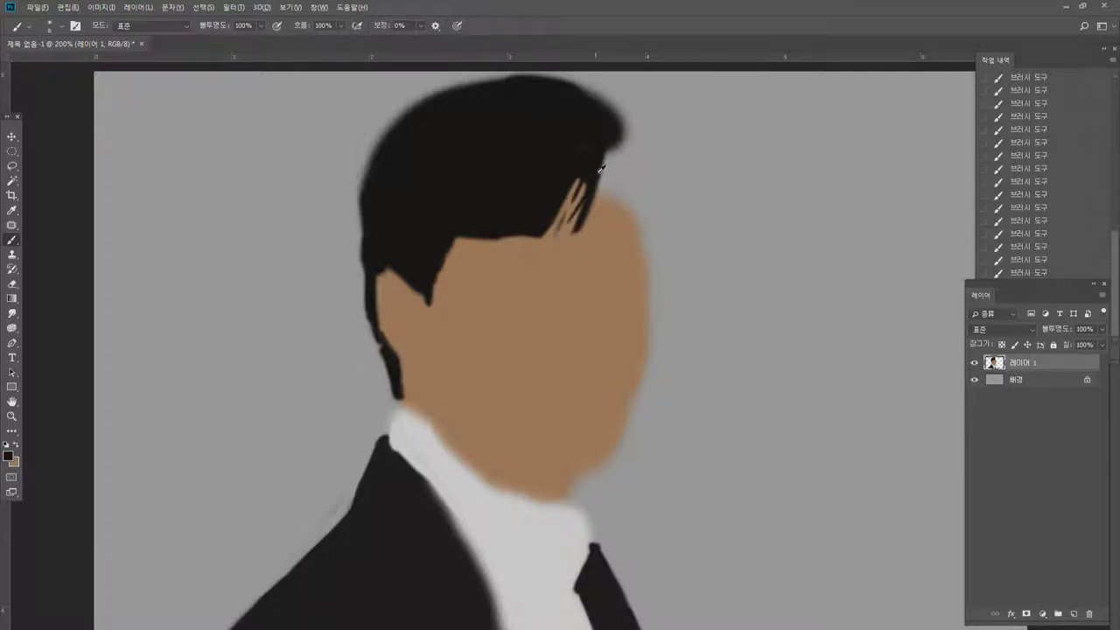
left_click_drag(602, 168, 590, 210)
left_click_drag(616, 142, 593, 229)
left_click(574, 238, "alt")
mouse_move(602, 170)
left_mouse_down()
mouse_move(587, 229)
mouse_move(603, 186)
left_mouse_up()
mouse_move(600, 214)
left_mouse_down()
mouse_move(610, 177)
mouse_move(613, 200)
left_mouse_up()
left_click(617, 138, "alt")
mouse_move(624, 129)
left_mouse_down()
mouse_move(618, 210)
mouse_move(599, 237)
left_mouse_up()
left_click_drag(632, 168, 603, 238)
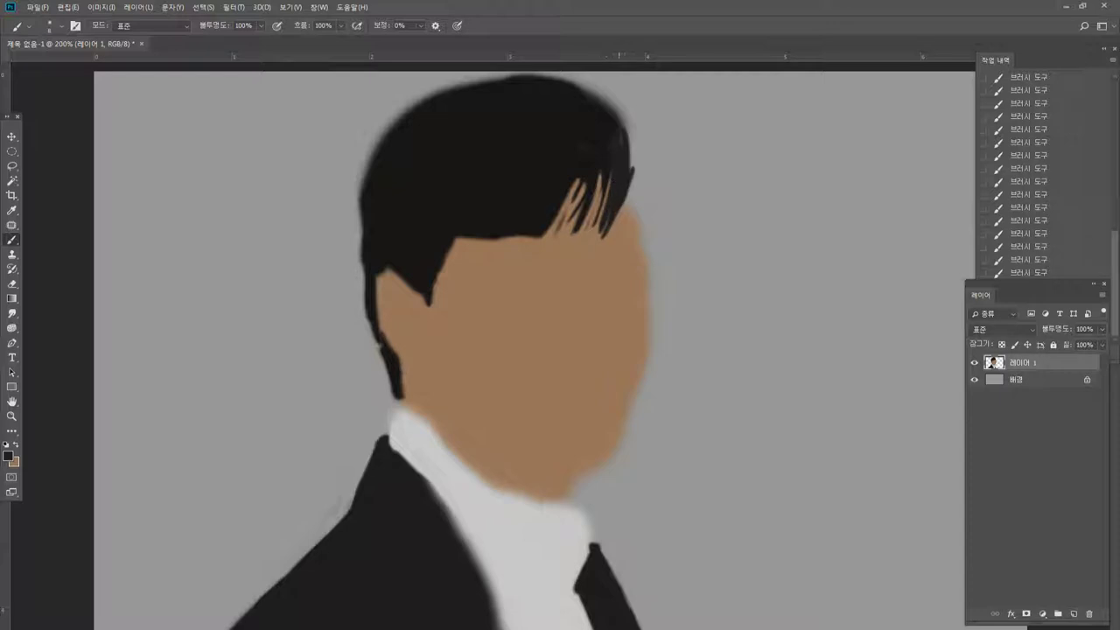
Paint dark strands past the far side of the forehead and fill the hair out into a rounded mass tapering at the temple.
left_click_drag(632, 151, 623, 235)
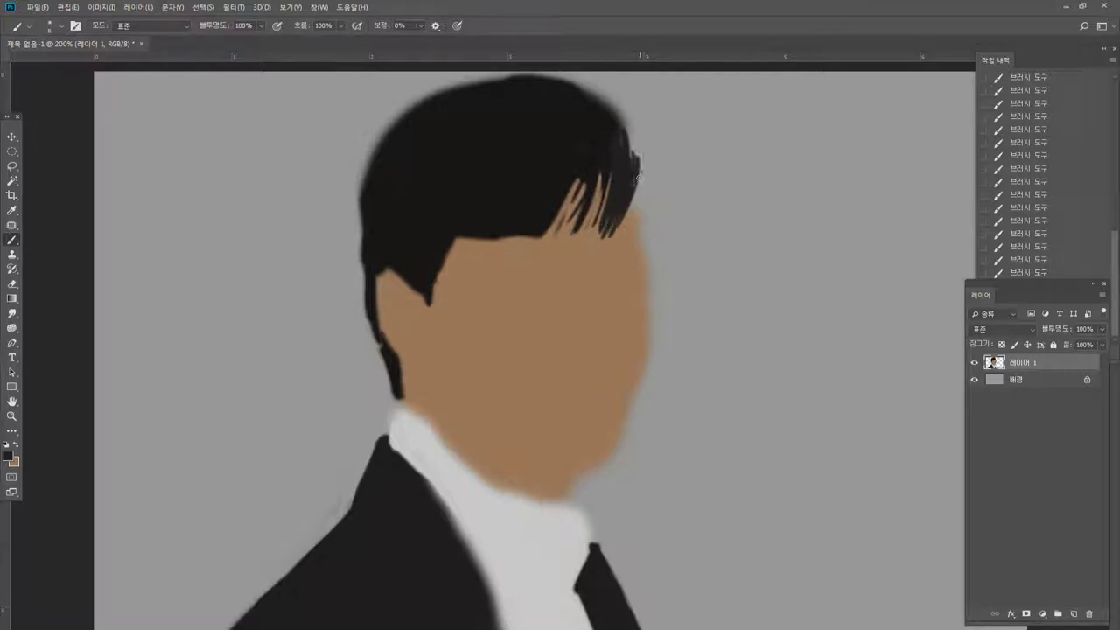
left_click_drag(646, 171, 632, 236)
left_click_drag(661, 197, 644, 277)
left_click_drag(661, 233, 647, 273)
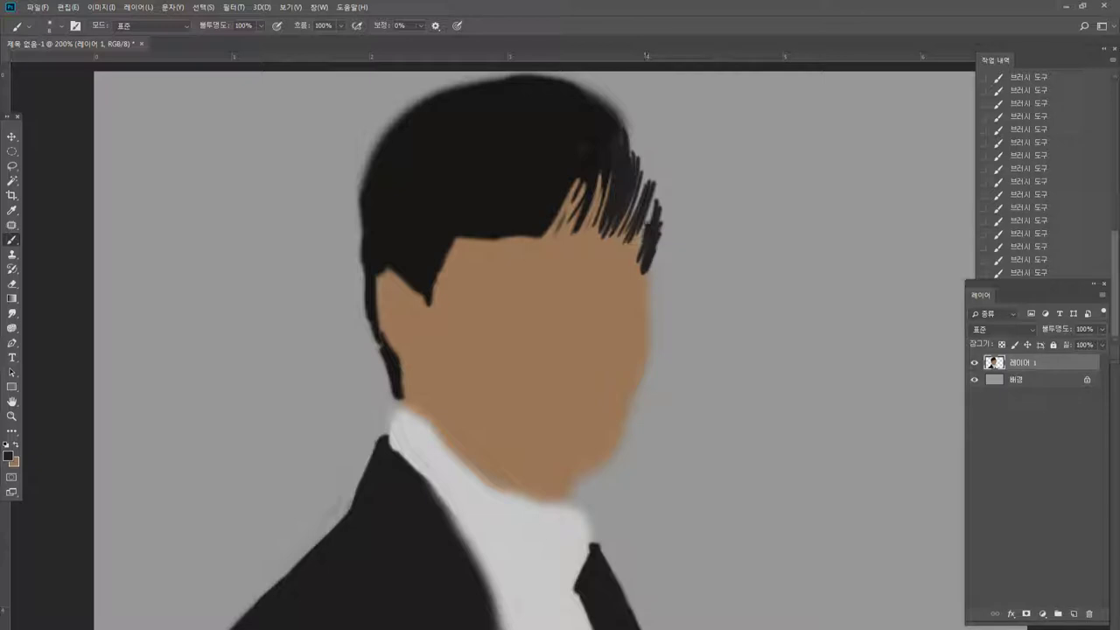
left_click(654, 237, "alt")
mouse_move(658, 226)
left_mouse_down()
mouse_move(650, 285)
mouse_move(668, 207)
mouse_move(652, 179)
left_mouse_up()
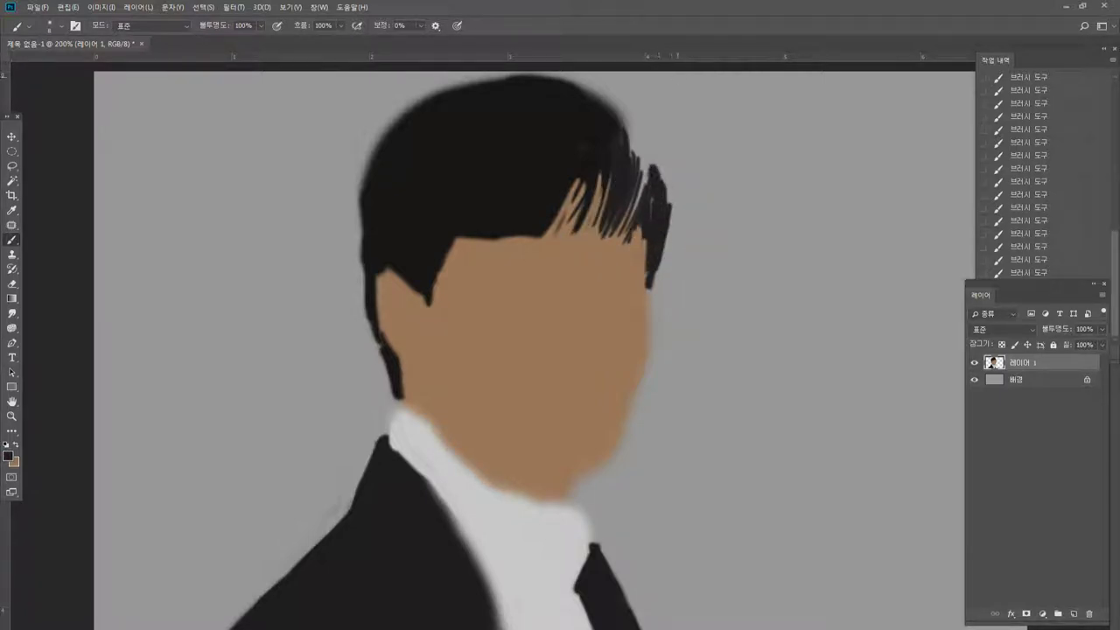
mouse_move(587, 118)
left_mouse_down()
mouse_move(600, 107)
mouse_move(634, 131)
mouse_move(657, 189)
left_mouse_up()
mouse_move(580, 111)
left_mouse_down()
mouse_move(645, 137)
mouse_move(658, 165)
mouse_move(631, 199)
mouse_move(650, 202)
mouse_move(633, 202)
mouse_move(647, 219)
mouse_move(644, 183)
mouse_move(657, 211)
mouse_move(663, 195)
mouse_move(638, 313)
mouse_move(634, 286)
left_mouse_up()
left_click(612, 306, "alt")
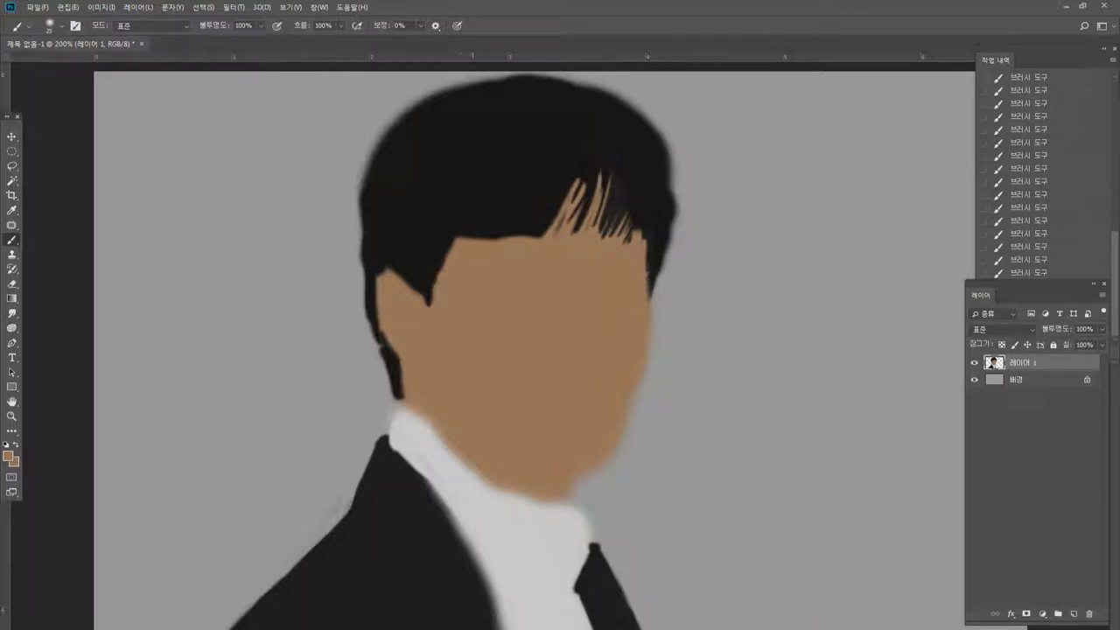
Thicken the fringe's lower edge and close the gaps between its middle strands with the sampled hair colour.
left_click(512, 196, "alt")
mouse_move(523, 229)
left_mouse_down()
mouse_move(473, 237)
mouse_move(560, 233)
left_mouse_up()
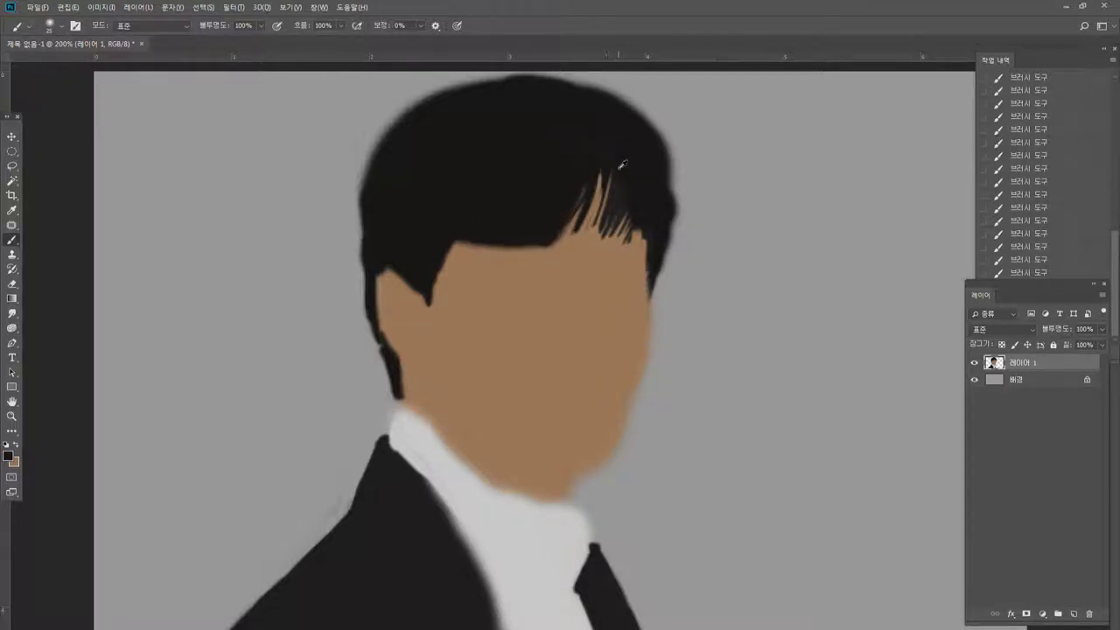
left_click_drag(598, 180, 585, 210)
Widen the painted figure slightly towards the far side with Free Transform.
key("ctrl+t")
mouse_move(690, 354)
left_mouse_down()
mouse_move(729, 355)
mouse_move(715, 354)
left_mouse_up()
key("Return")
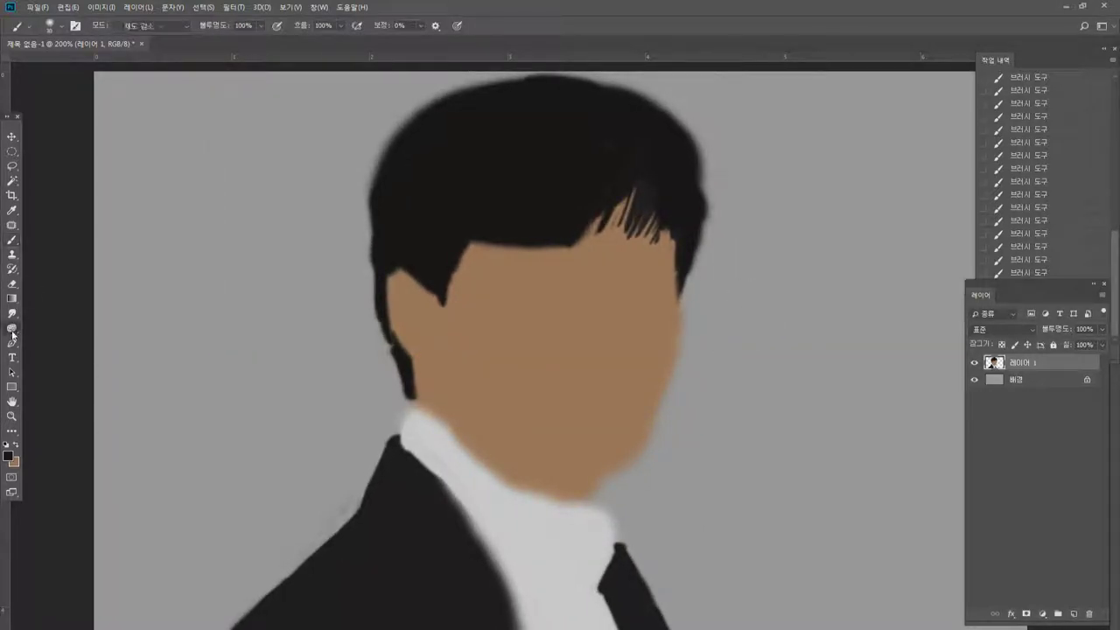
Darken the near side of the face and the jawline with the Burn tool, undoing the heavy stroke down the cheek.
left_click_drag(11, 328, 48, 350)
left_click(57, 338)
mouse_move(456, 262)
left_mouse_down()
mouse_move(460, 433)
mouse_move(473, 446)
left_mouse_up()
left_click_drag(490, 271, 564, 510)
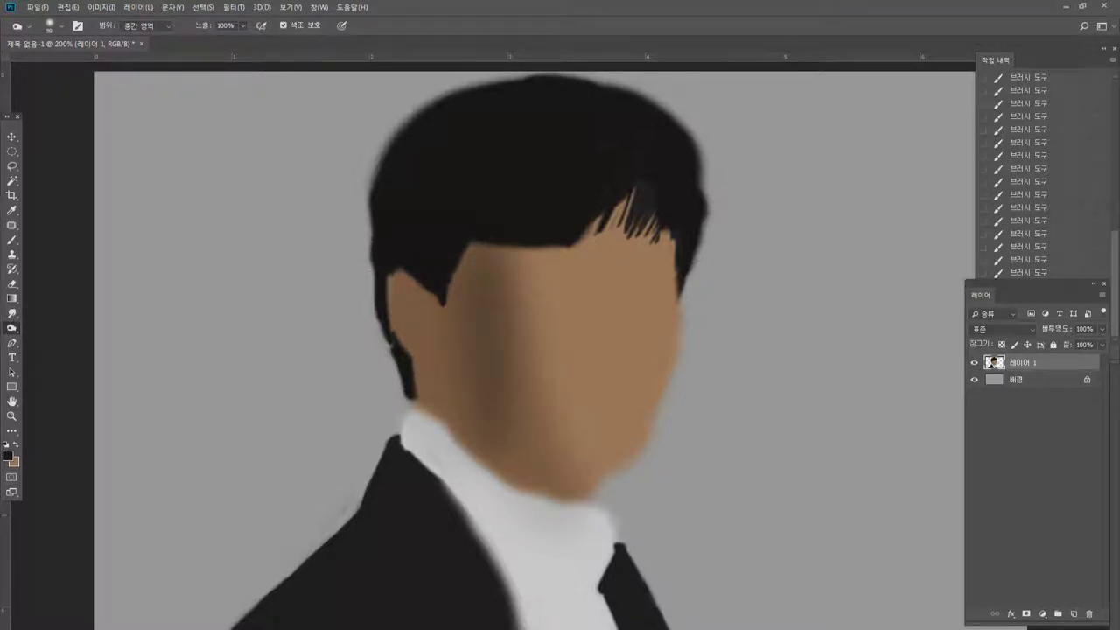
key("ctrl+z")
mouse_move(490, 441)
left_mouse_down()
mouse_move(533, 464)
mouse_move(573, 512)
left_mouse_up()
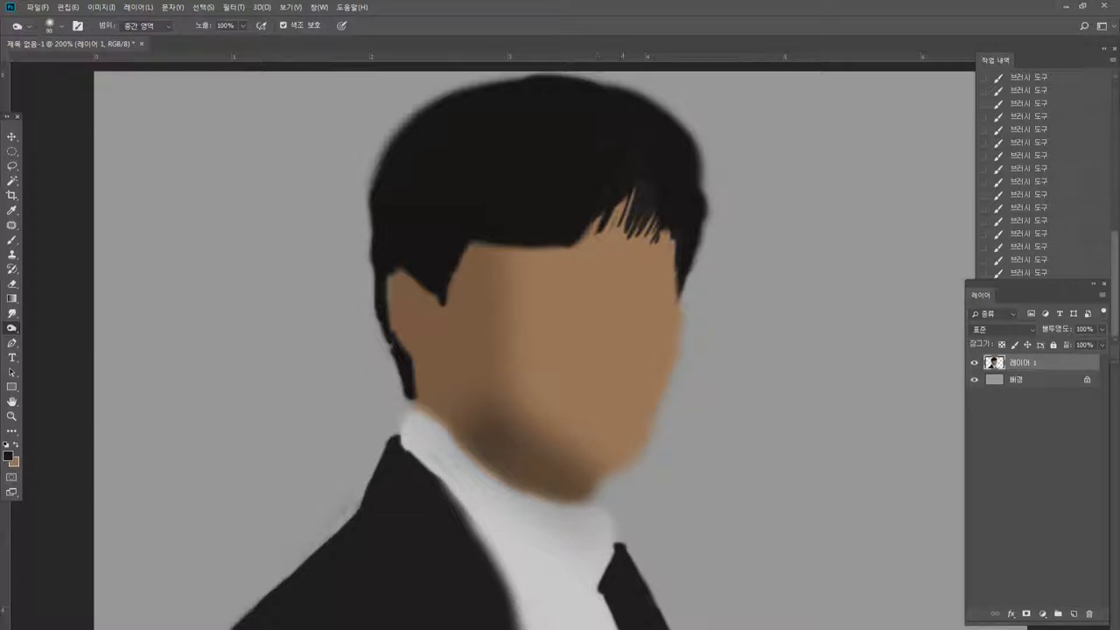
Burn shadows into the inner eye socket and underneath the nose with a smaller brush.
key("bracketleft")
key("bracketleft")
mouse_move(543, 277)
left_mouse_down()
mouse_move(570, 281)
mouse_move(593, 306)
left_mouse_up()
mouse_move(576, 380)
left_mouse_down()
mouse_move(588, 368)
mouse_move(613, 371)
left_mouse_up()
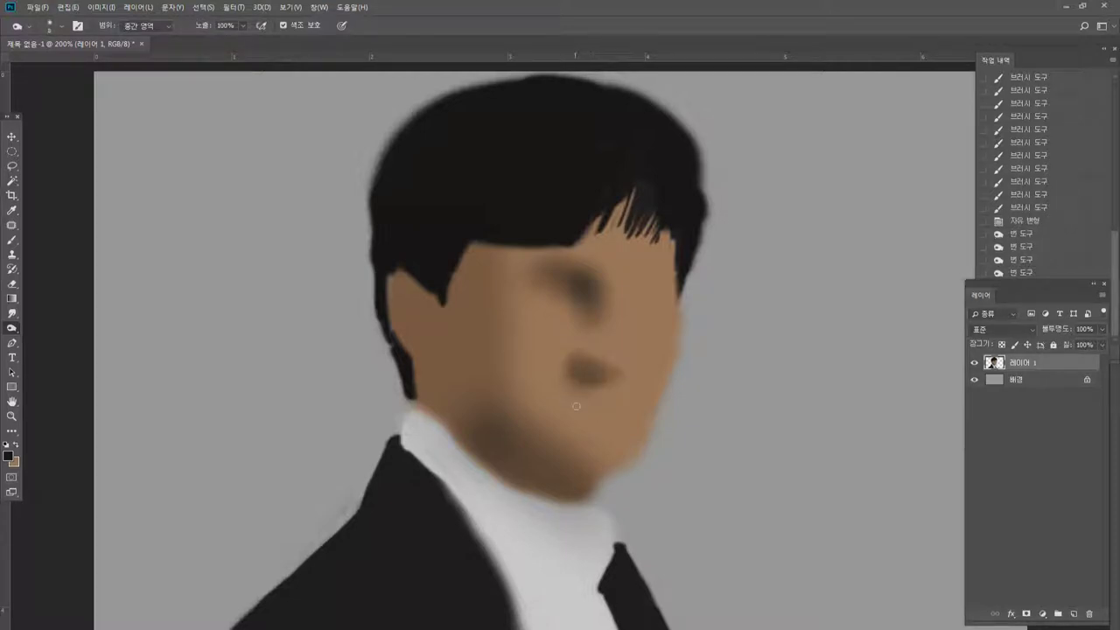
Burn in a thin mouth line and soft shadows below the lower lip and under the chin.
left_click_drag(560, 405, 616, 403)
mouse_move(553, 405)
left_mouse_down()
mouse_move(634, 404)
mouse_move(580, 425)
mouse_move(608, 421)
left_mouse_up()
key("bracketright")
key("bracketright")
key("bracketright")
left_click_drag(575, 424, 607, 422)
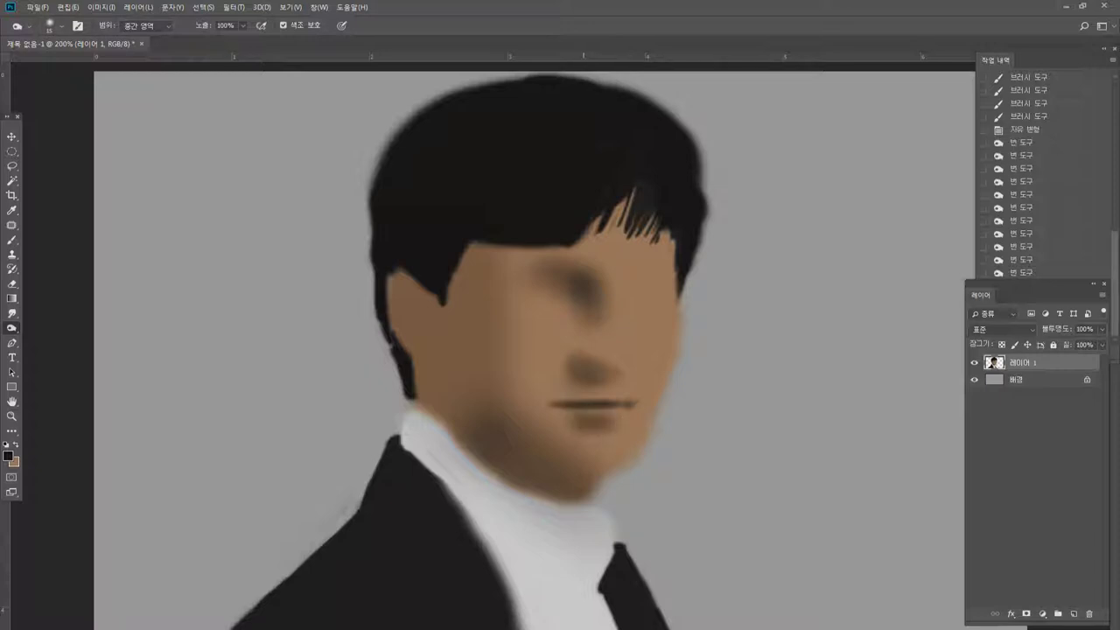
mouse_move(550, 473)
left_mouse_down()
mouse_move(621, 477)
mouse_move(600, 492)
mouse_move(552, 458)
mouse_move(551, 486)
left_mouse_up()
Smudge the sideburn downward in front of the ear and soften the hair border around the ear.
left_click(13, 314)
mouse_move(437, 298)
left_mouse_down()
mouse_move(448, 332)
mouse_move(443, 304)
mouse_move(396, 280)
left_mouse_up()
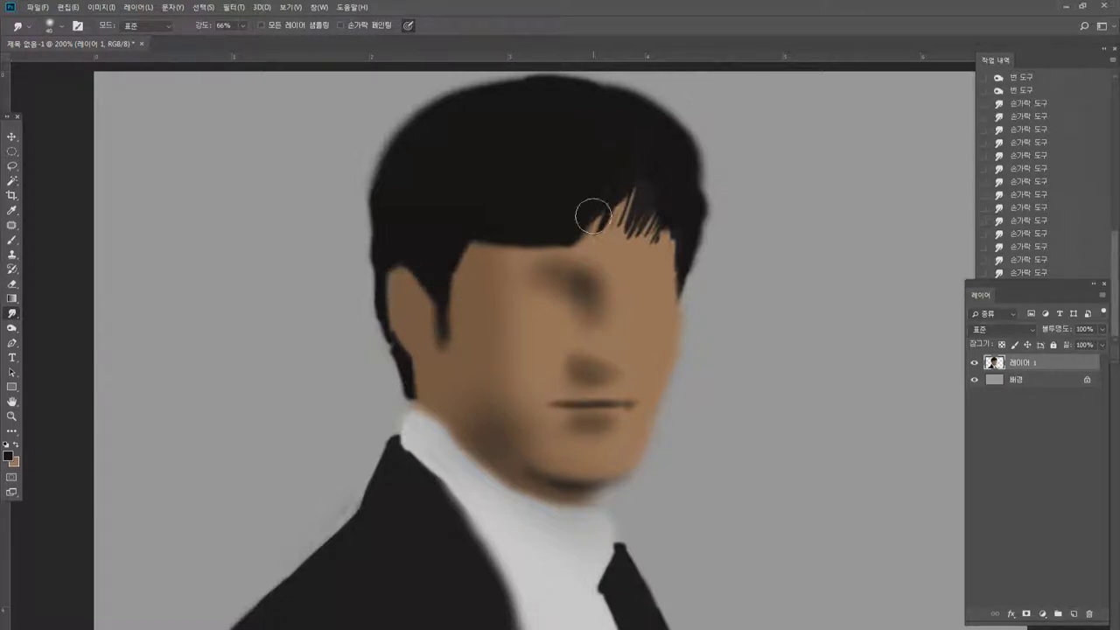
Reshape the hairline corner at the near temple with the Brush, alternating sampled skin and hair colours.
left_click(12, 415)
left_click(560, 287)
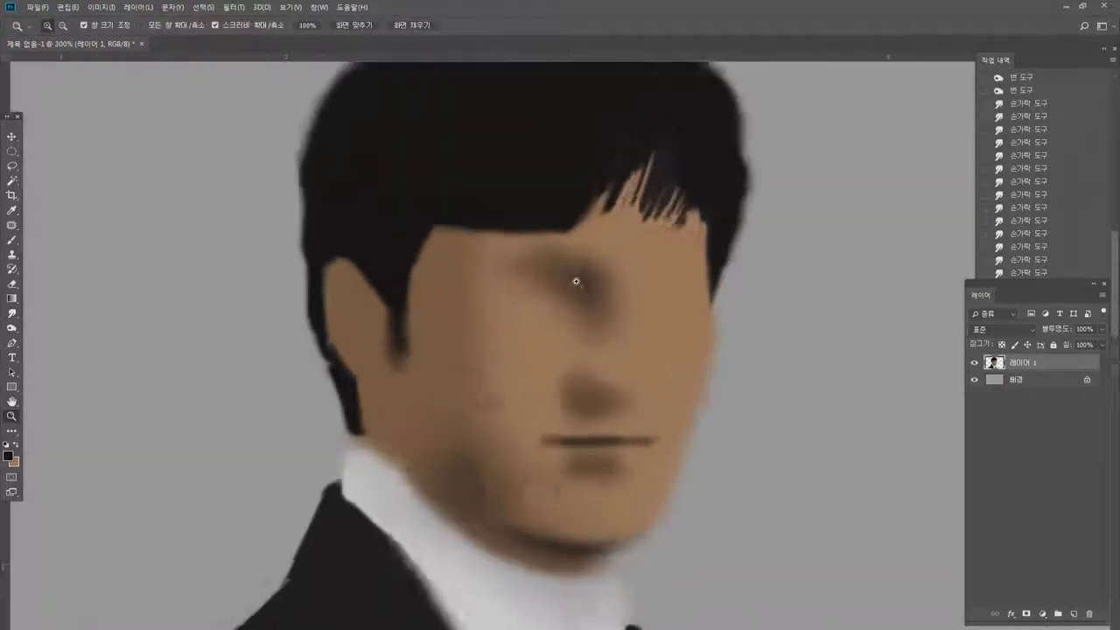
left_click(13, 240)
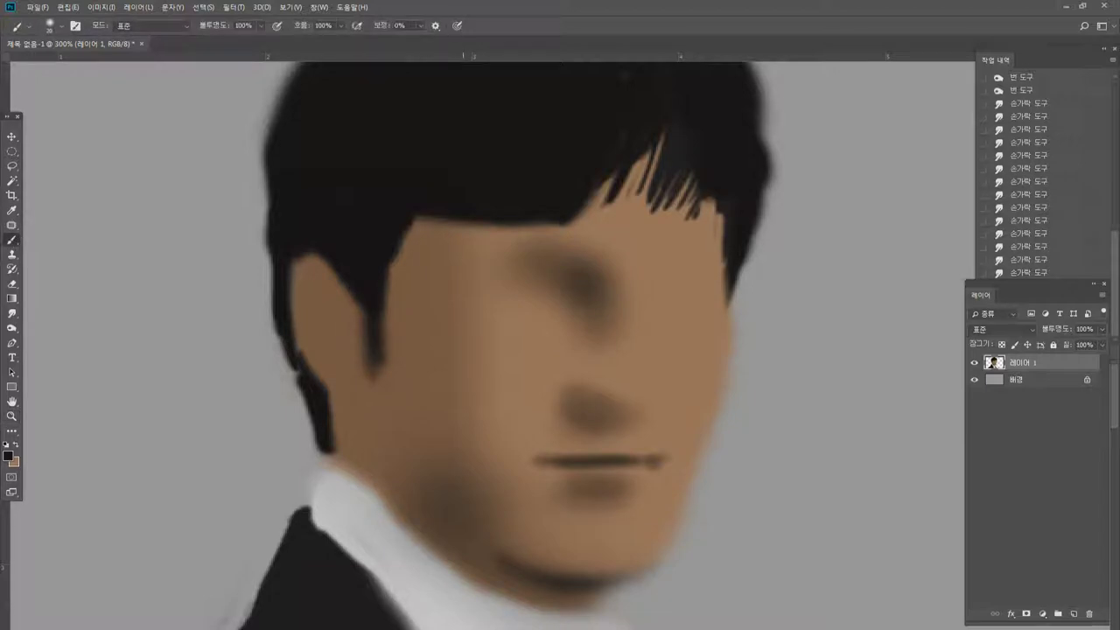
left_click(415, 244, "alt")
mouse_move(394, 262)
left_mouse_down()
mouse_move(434, 207)
mouse_move(428, 214)
left_mouse_up()
left_click(420, 242, "alt")
left_click(449, 179, "alt")
left_click_drag(437, 207, 424, 217)
Redraw the fringe's lower edge across the near forehead with small strokes in sampled skin and hair colours.
mouse_move(440, 209)
left_mouse_down()
mouse_move(466, 213)
mouse_move(469, 231)
mouse_move(567, 223)
left_mouse_up()
left_click(428, 228, "alt")
left_click_drag(561, 224, 577, 216)
left_click(563, 200, "alt")
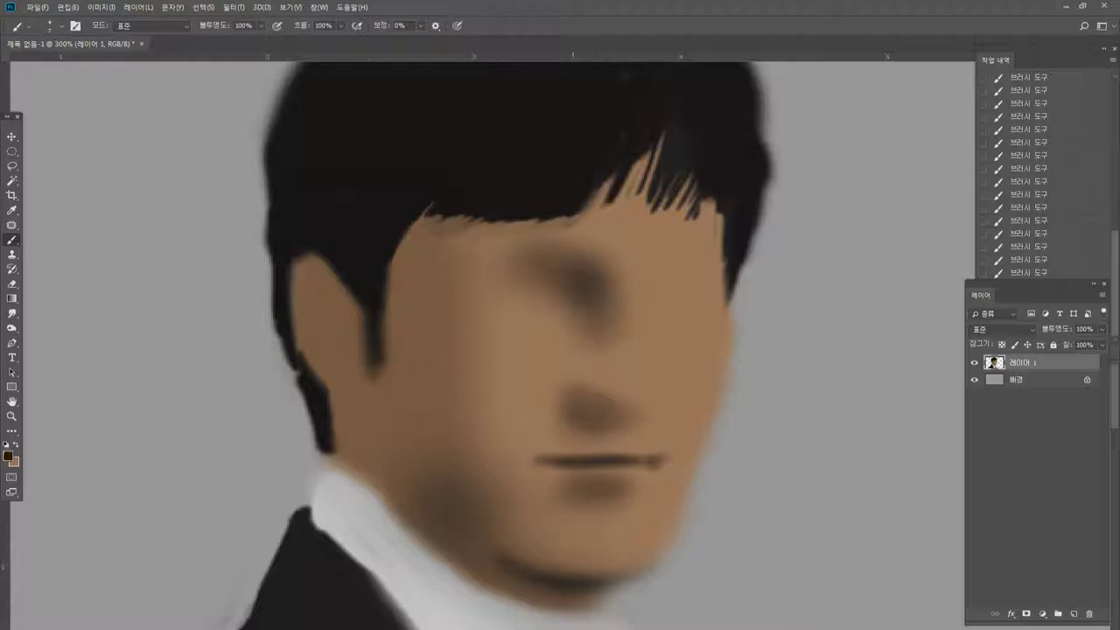
left_click_drag(445, 218, 486, 222)
left_click_drag(487, 222, 577, 220)
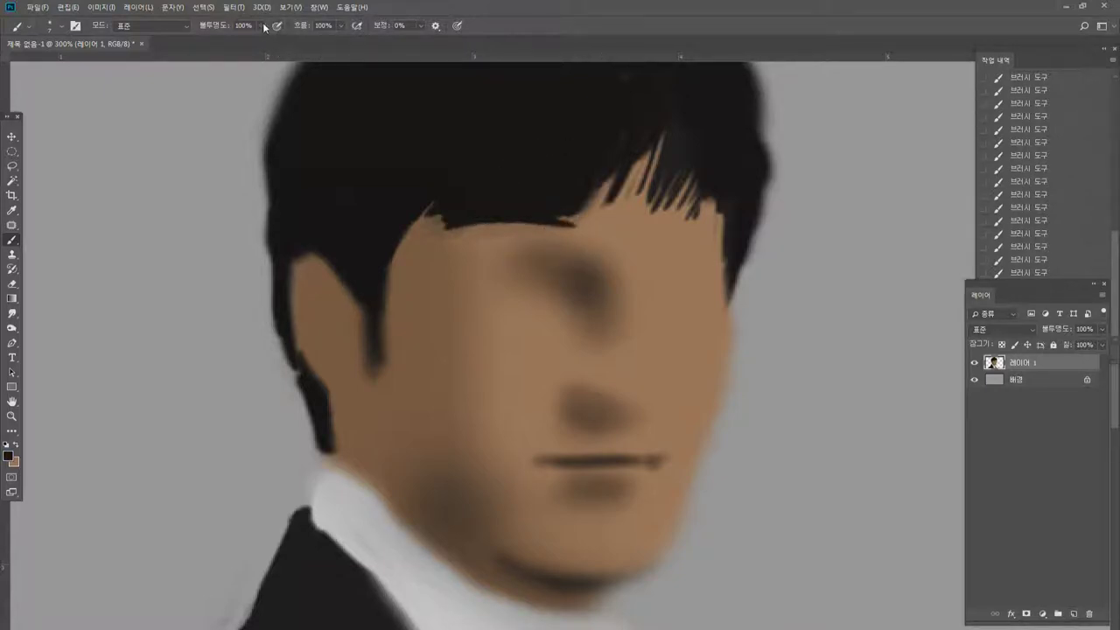
Set the brush opacity to 70% and paint the near eyebrow's dark edge and inner end beneath the fringe.
left_click_drag(265, 27, 246, 41)
left_click(478, 207, "alt")
left_click_drag(459, 221, 441, 230)
mouse_move(462, 215)
left_mouse_down()
mouse_move(436, 228)
mouse_move(586, 226)
mouse_move(560, 233)
left_mouse_up()
left_click_drag(612, 185, 587, 216)
left_click_drag(614, 176, 584, 210)
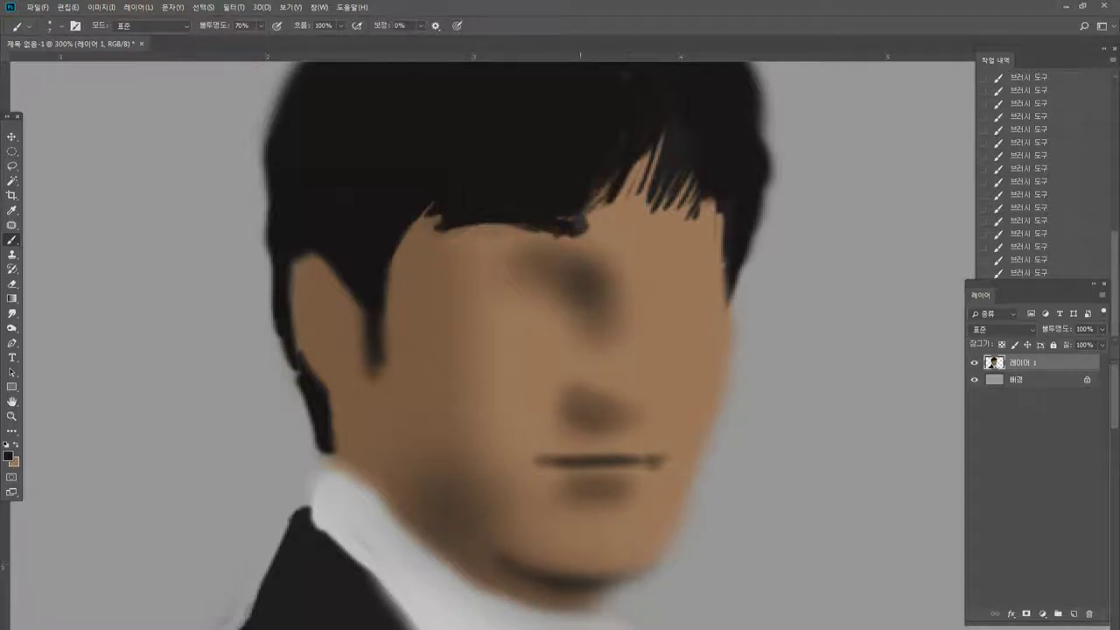
Tone down the skin gaps between the middle fringe strands with a sampled brown.
left_click(605, 190, "alt")
left_click(571, 279, "alt")
mouse_move(644, 159)
left_mouse_down()
mouse_move(610, 209)
mouse_move(632, 215)
left_mouse_up()
left_click_drag(597, 195, 587, 211)
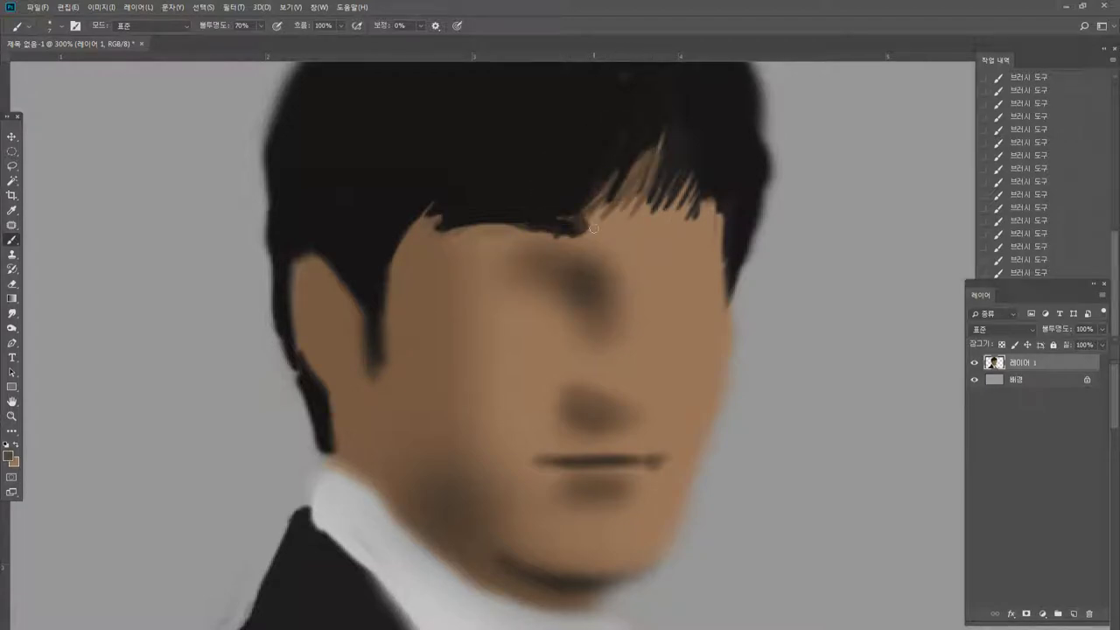
Add fine dark strands to the fringe and paint the far eyebrow with sampled hair colours.
left_click(677, 164, "alt")
left_click_drag(651, 193, 611, 220)
mouse_move(645, 194)
left_mouse_down()
mouse_move(601, 220)
mouse_move(655, 172)
left_mouse_up()
mouse_move(659, 217)
left_mouse_down()
mouse_move(691, 213)
mouse_move(655, 228)
mouse_move(704, 224)
mouse_move(680, 190)
mouse_move(668, 222)
mouse_move(708, 184)
mouse_move(723, 202)
mouse_move(693, 222)
left_mouse_up()
left_click(704, 187, "alt")
mouse_move(720, 216)
left_mouse_down()
mouse_move(652, 232)
mouse_move(693, 230)
left_mouse_up()
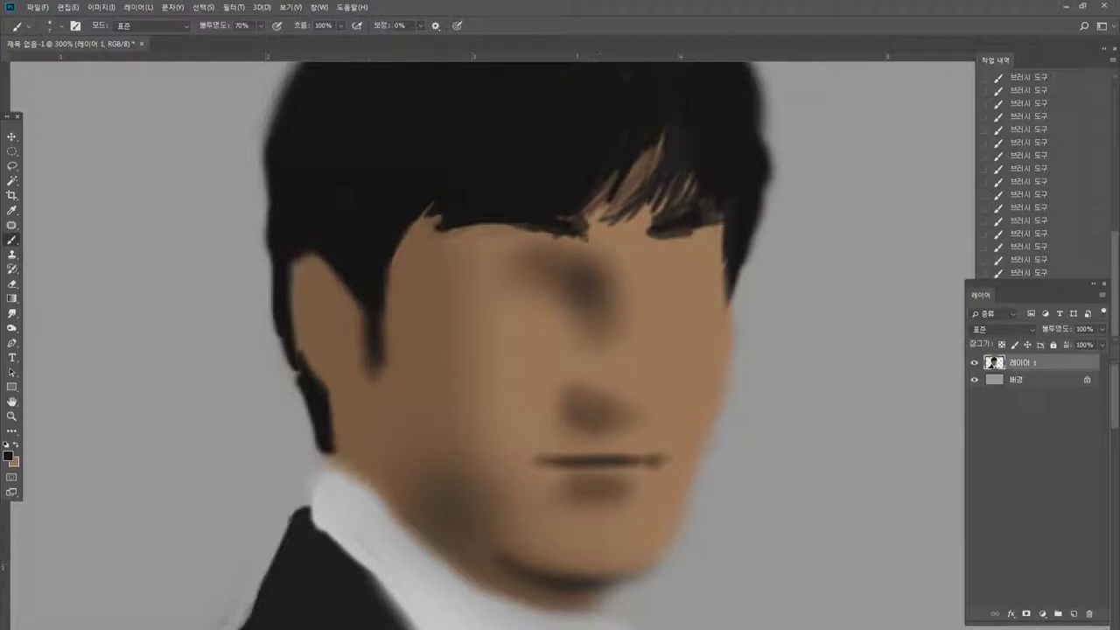
Shade the inner eye socket and the side of the nose bridge with brown tones sampled from the face.
left_click(581, 258, "alt")
mouse_move(574, 241)
left_mouse_down()
mouse_move(547, 242)
mouse_move(584, 246)
left_mouse_up()
left_click(556, 243, "alt")
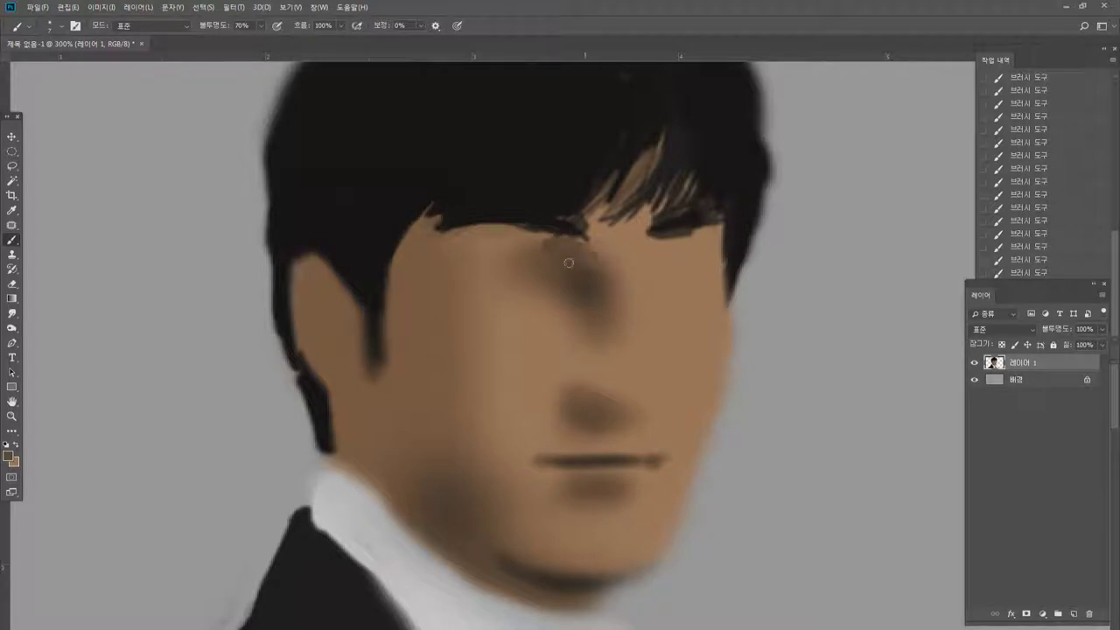
left_click(602, 323, "alt")
left_click_drag(612, 278, 606, 331)
left_click(593, 277, "alt")
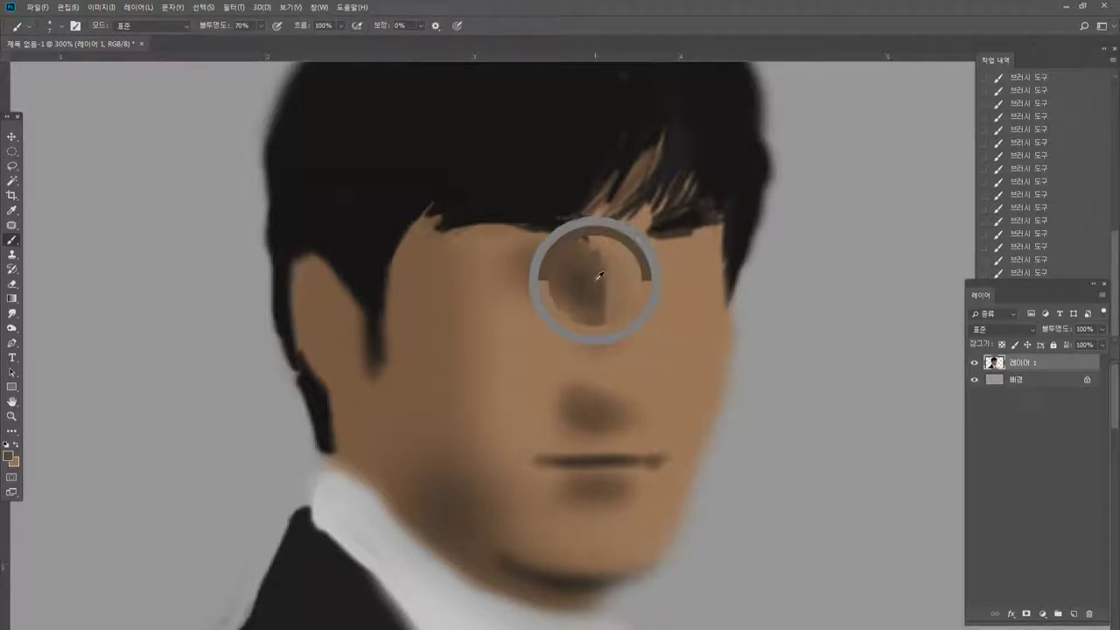
Outline both eyes in the dark colour sampled from the far eyebrow.
left_click(669, 231, "alt")
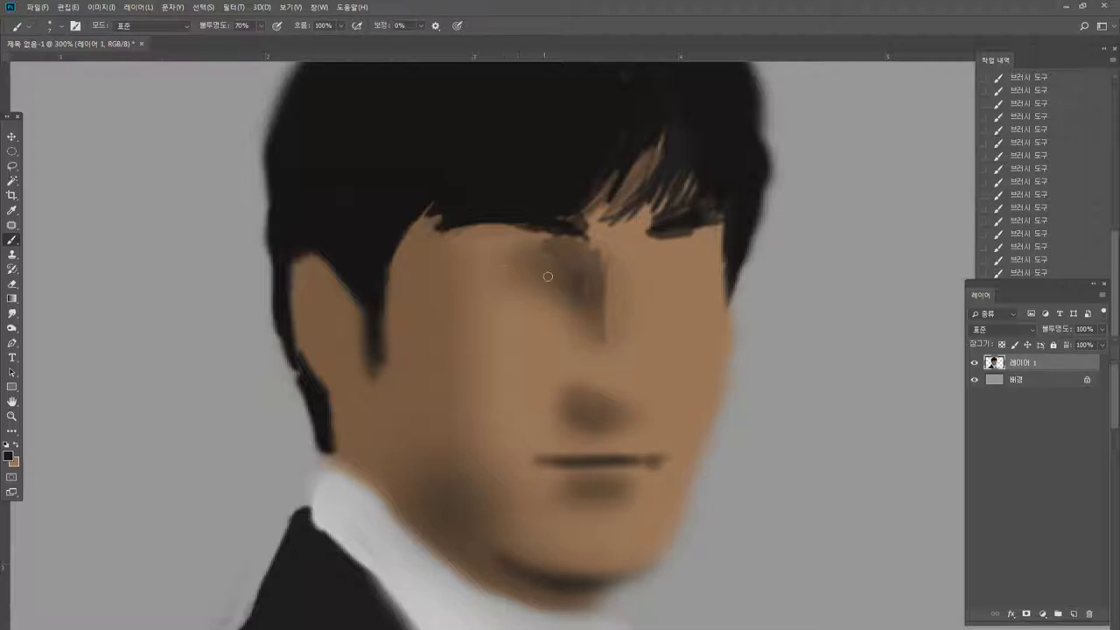
mouse_move(542, 272)
left_mouse_down()
mouse_move(515, 264)
mouse_move(463, 286)
mouse_move(549, 294)
left_mouse_up()
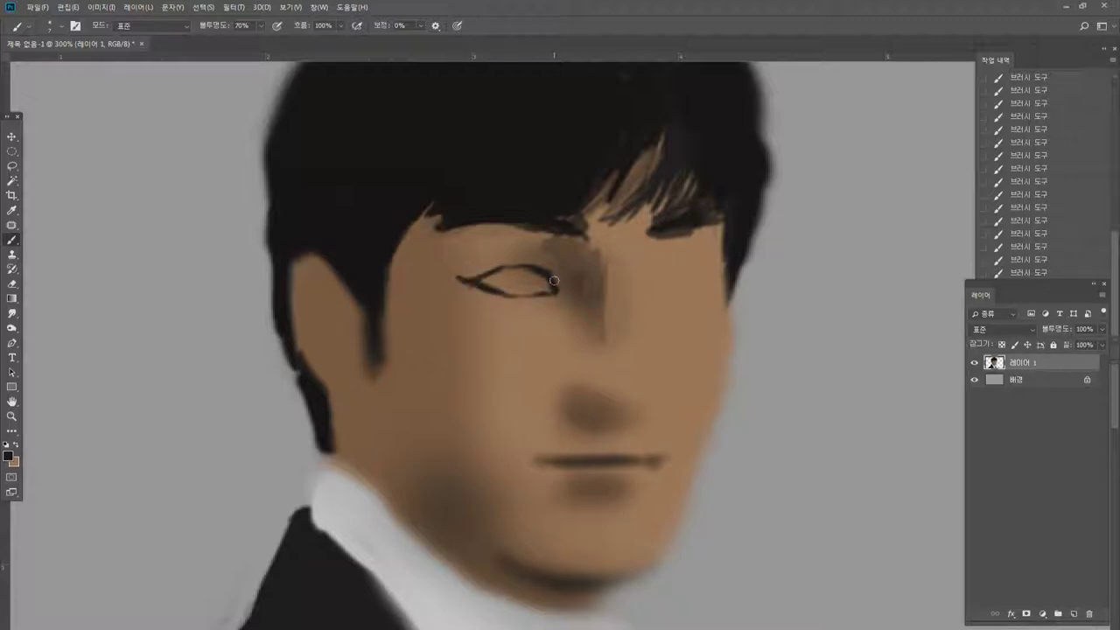
mouse_move(662, 267)
left_mouse_down()
mouse_move(644, 282)
mouse_move(686, 261)
mouse_move(656, 280)
mouse_move(699, 264)
mouse_move(709, 289)
left_mouse_up()
Paint brown shadows around the far eye and below both eyes, blending with colours sampled from the face.
left_click(673, 229, "alt")
left_click(573, 287, "alt")
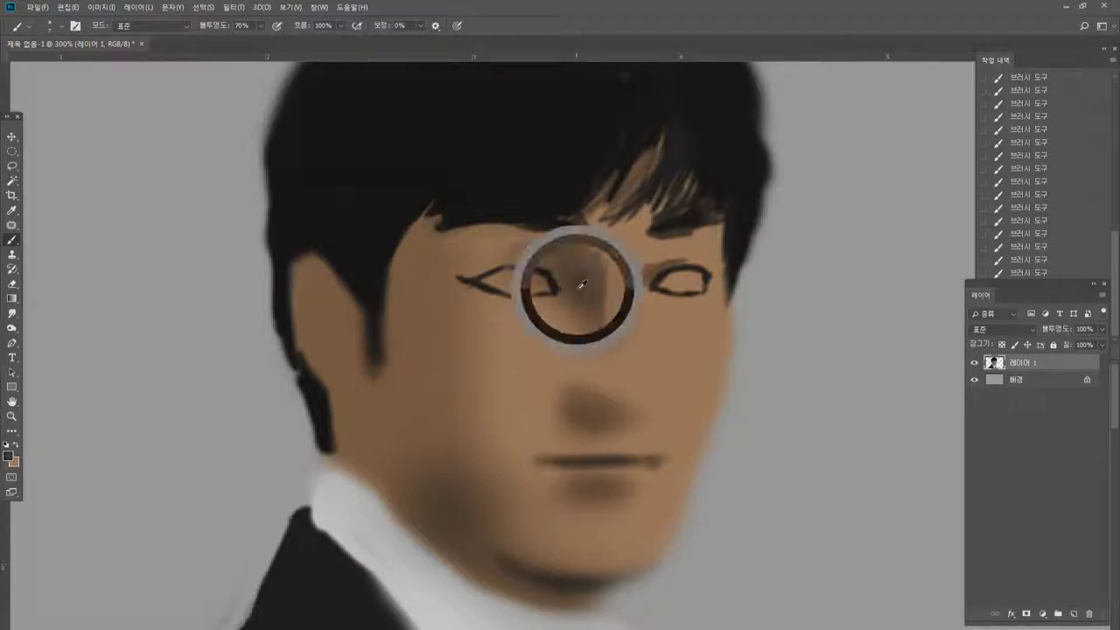
mouse_move(498, 319)
left_mouse_down()
mouse_move(476, 307)
mouse_move(557, 301)
mouse_move(490, 303)
mouse_move(533, 302)
left_mouse_up()
left_click(492, 308, "alt")
left_click(508, 310, "alt")
left_click(485, 313, "alt")
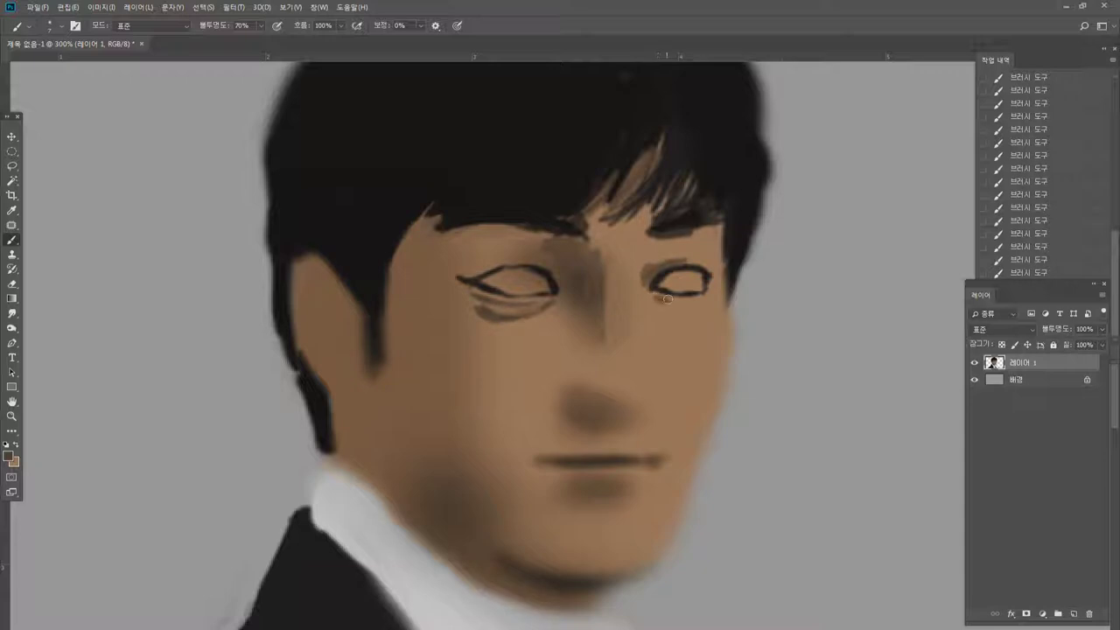
mouse_move(661, 298)
left_mouse_down()
mouse_move(696, 295)
mouse_move(672, 315)
mouse_move(700, 313)
left_mouse_up()
left_click(694, 313, "alt")
Paint dark irises in both eyes, turned towards the near side, and darken the near eye's outer corner.
left_click(806, 362, "alt")
left_click(486, 288, "alt")
mouse_move(501, 285)
left_mouse_down()
mouse_move(509, 273)
mouse_move(507, 289)
mouse_move(492, 282)
mouse_move(504, 275)
mouse_move(488, 279)
left_mouse_up()
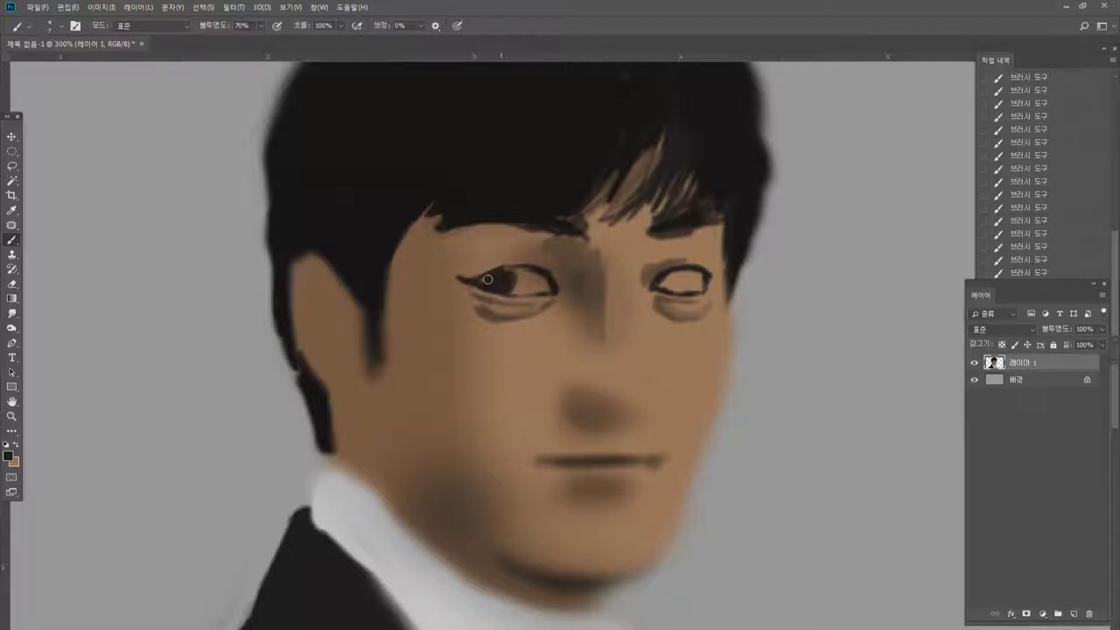
left_click_drag(670, 275, 686, 284)
left_click(694, 280, "alt")
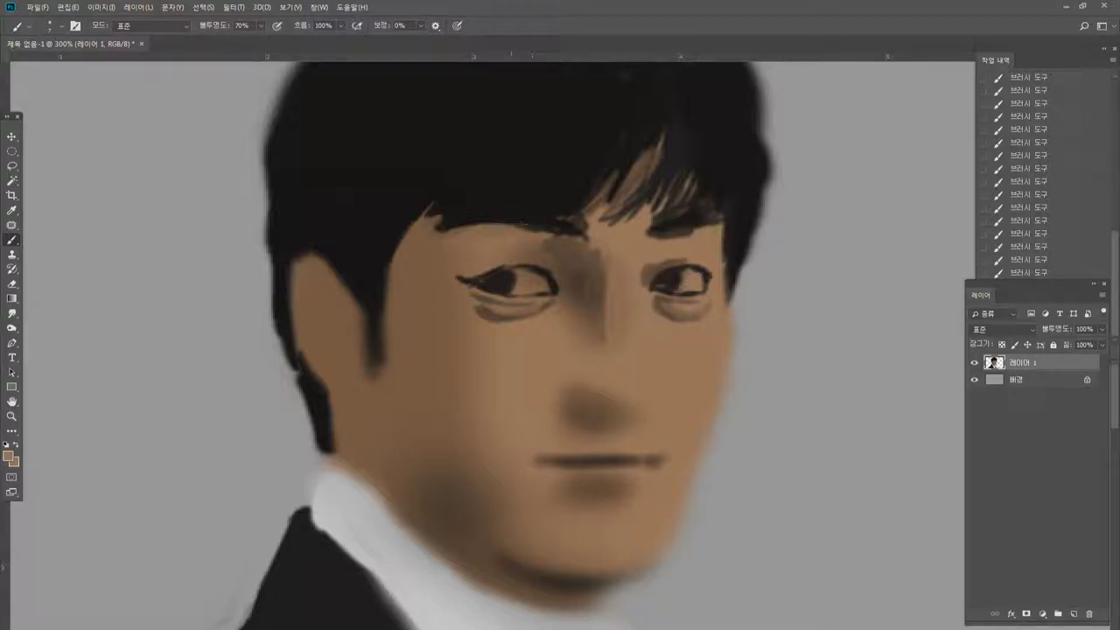
Refine the near eyebrow's edge and the upper eyelid with sampled skin, shadow and hair colours.
left_click(515, 251, "alt")
left_click(503, 269, "alt")
left_click(530, 246, "alt")
left_click(444, 243, "alt")
left_click(522, 218, "alt")
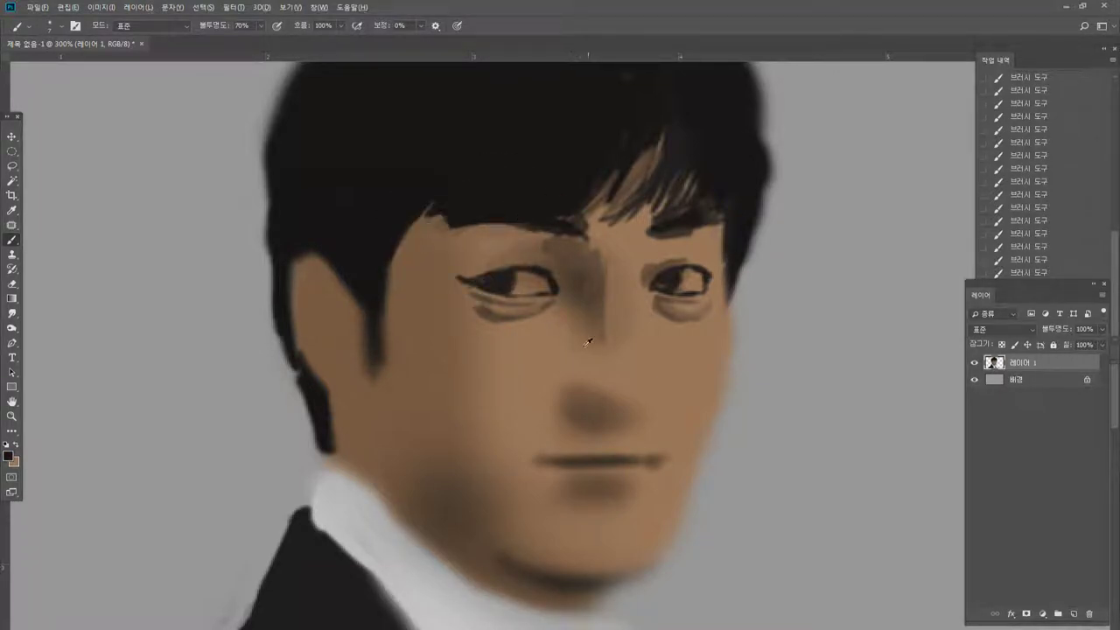
left_click(596, 301, "alt")
left_click(555, 265, "alt")
left_click(683, 249, "alt")
mouse_move(529, 251)
left_mouse_down()
mouse_move(542, 249)
mouse_move(528, 256)
left_mouse_up()
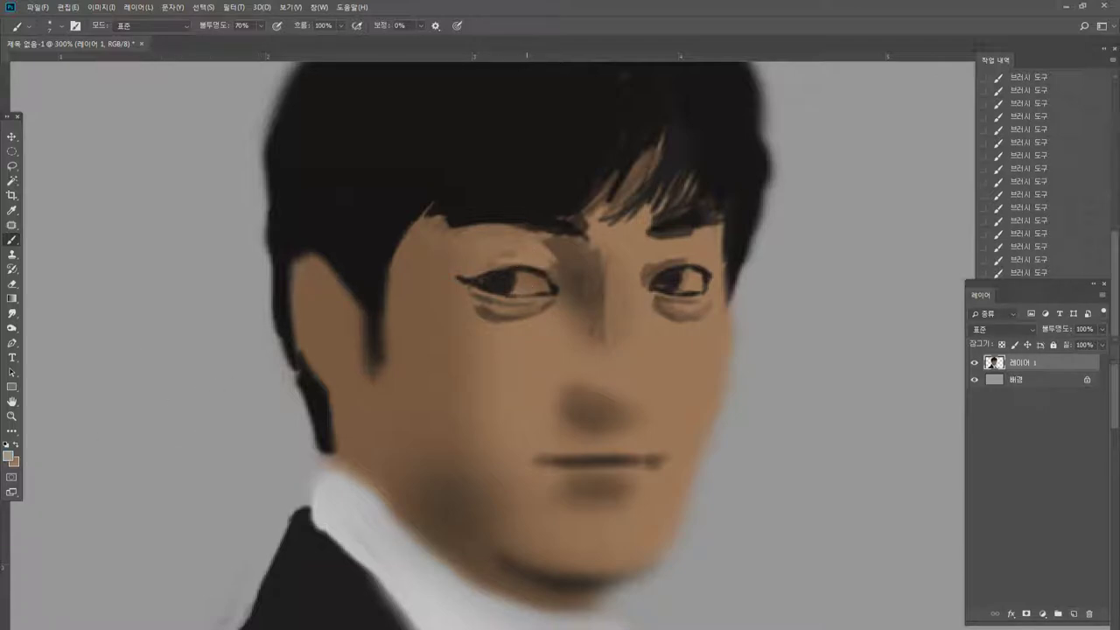
Fill the whites of both eyes with light grey beside the irises.
left_click_drag(523, 285, 535, 286)
left_click_drag(675, 291, 699, 274)
left_click(682, 268, "alt")
Extend the shadow down the side of the nose and draw the nostrils and lower nose contour in dark tones.
left_click(600, 326, "alt")
mouse_move(569, 320)
left_mouse_down()
mouse_move(561, 348)
mouse_move(581, 353)
mouse_move(545, 387)
mouse_move(555, 399)
mouse_move(576, 368)
mouse_move(567, 362)
mouse_move(590, 371)
mouse_move(553, 406)
mouse_move(591, 397)
mouse_move(589, 413)
left_mouse_up()
left_click(571, 279, "alt")
left_click(504, 278, "alt")
left_click(561, 391, "alt")
left_click(596, 402, "alt")
mouse_move(597, 422)
left_mouse_down()
mouse_move(621, 425)
mouse_move(669, 377)
left_mouse_up()
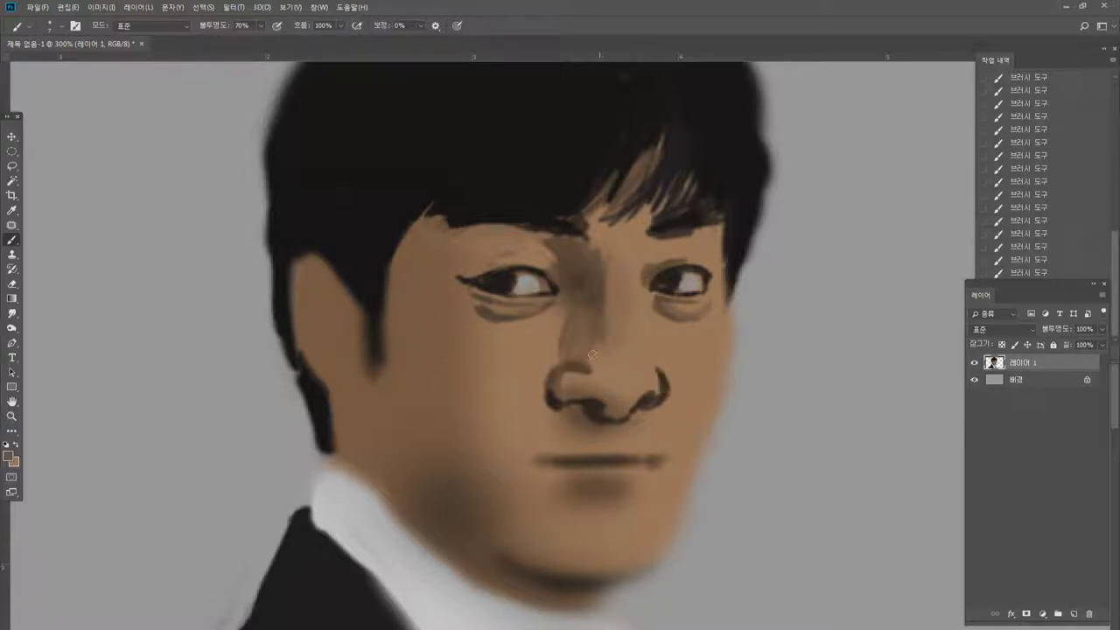
Shade beside the far nostril and model the nose wing and tip with sampled mid-tones.
mouse_move(672, 398)
left_mouse_down()
mouse_move(661, 422)
mouse_move(673, 427)
left_mouse_up()
left_click(654, 402, "alt")
left_click(649, 415, "alt")
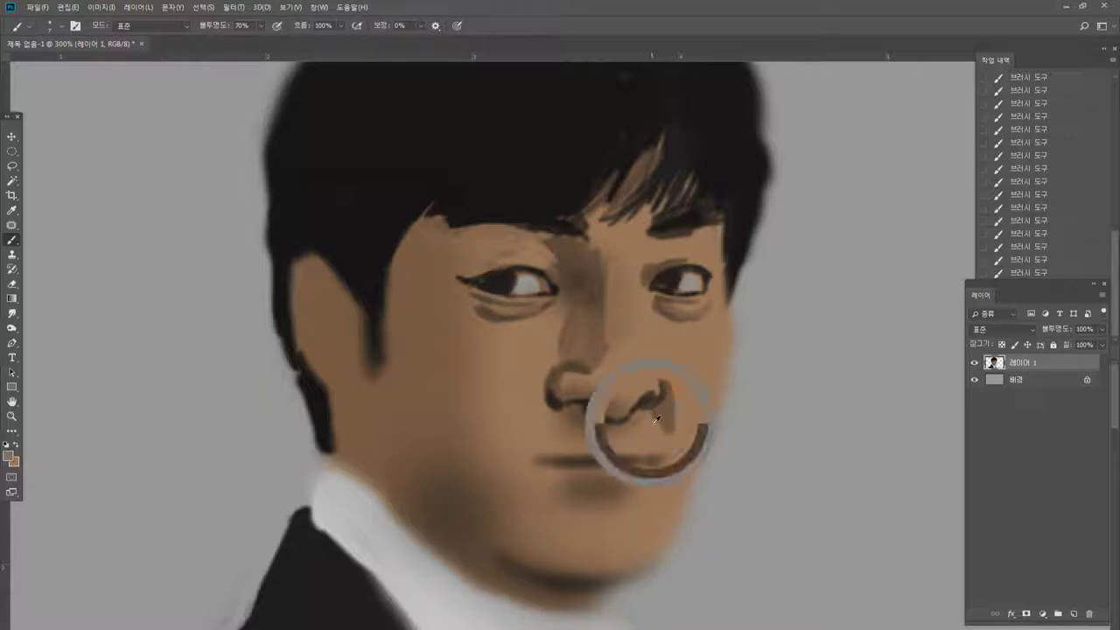
left_click(594, 395, "alt")
left_click(563, 400, "alt")
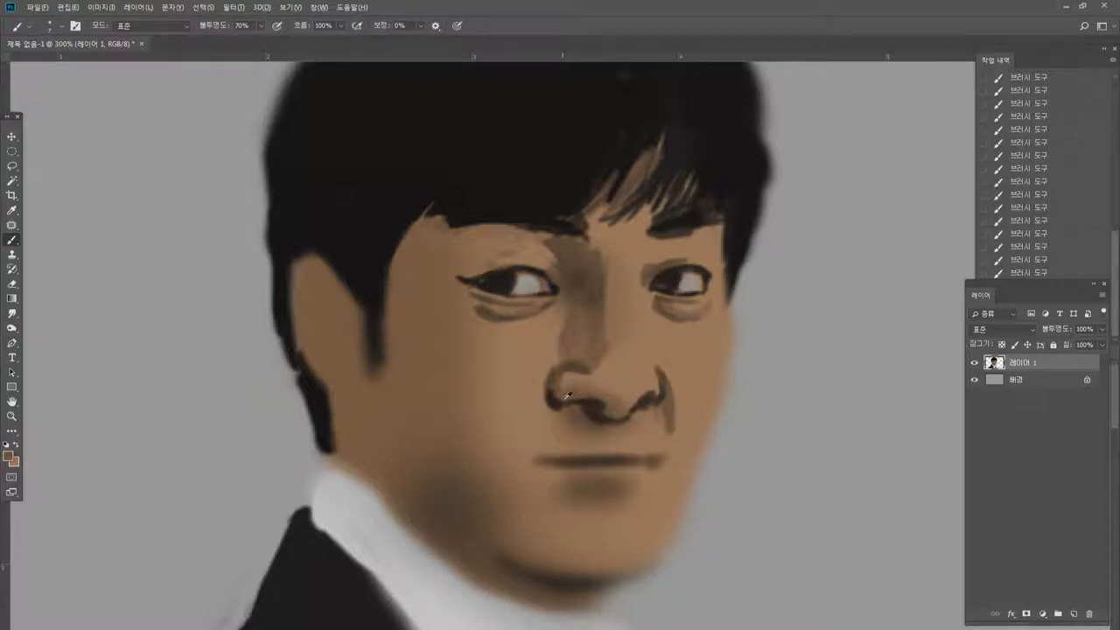
left_click(562, 400, "alt")
left_click(602, 396, "alt")
mouse_move(614, 416)
left_mouse_down()
mouse_move(622, 406)
mouse_move(596, 382)
mouse_move(565, 373)
mouse_move(583, 372)
left_mouse_up()
left_click(582, 376, "alt")
Blend the shading between the near eye's inner corner and the nose bridge with sampled skin and shadow colours.
left_click(588, 244, "alt")
left_click(536, 243, "alt")
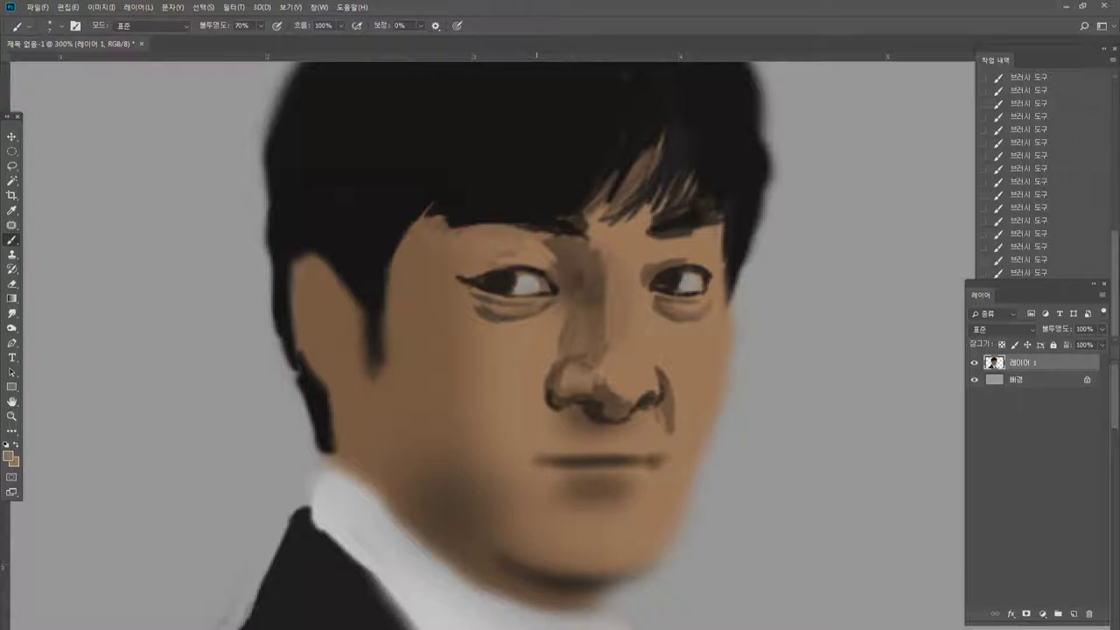
mouse_move(542, 244)
left_mouse_down()
mouse_move(565, 266)
mouse_move(570, 297)
left_mouse_up()
left_click(562, 292, "alt")
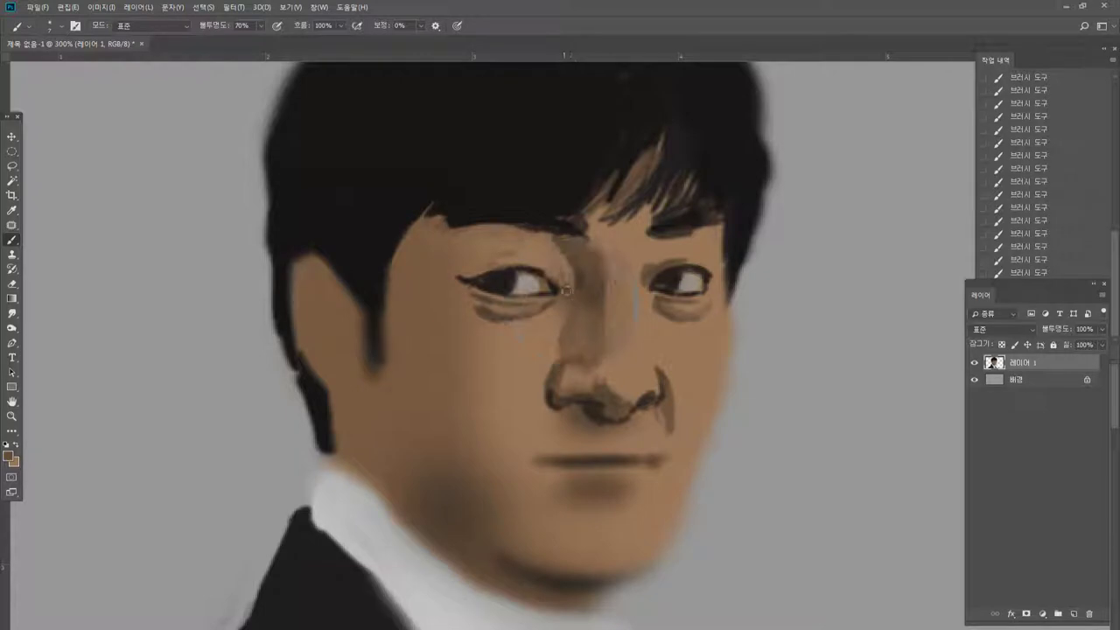
left_click(547, 274, "alt")
left_click(607, 328, "alt")
left_click(606, 278, "alt")
Paint a brown shadow from the near eyebrow's outer end over the temple and down the cheek, using a larger brush.
left_click(486, 257, "alt")
mouse_move(492, 263)
left_mouse_down()
mouse_move(434, 251)
mouse_move(460, 223)
mouse_move(421, 247)
mouse_move(456, 240)
left_mouse_up()
left_click(488, 262, "alt")
mouse_move(396, 284)
left_mouse_down()
mouse_move(431, 250)
mouse_move(411, 313)
mouse_move(423, 288)
left_mouse_up()
left_click_drag(411, 242, 392, 349)
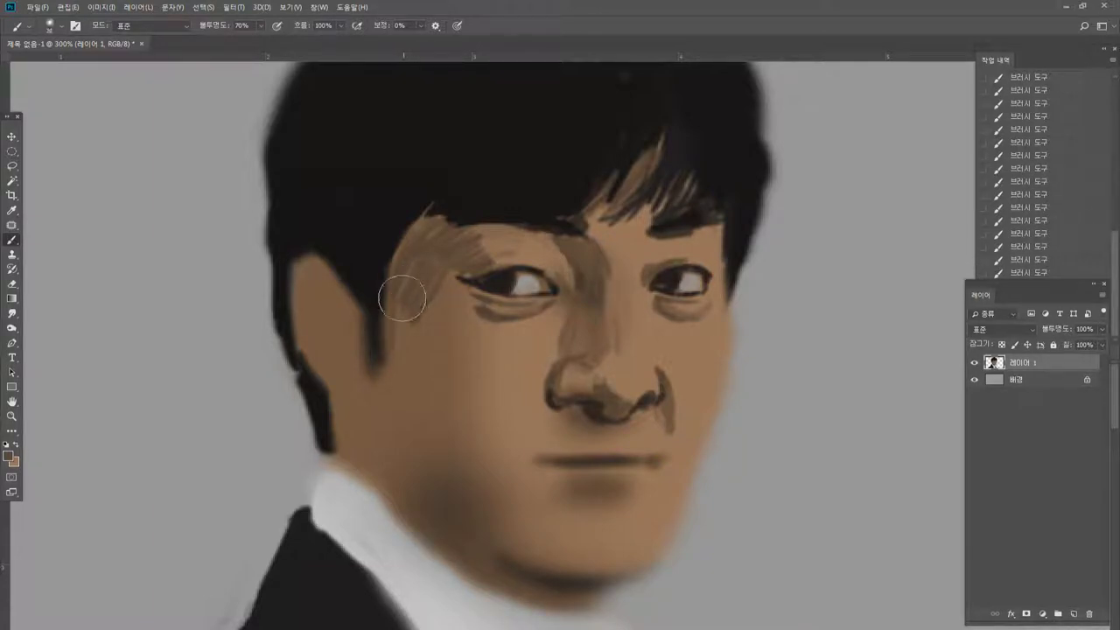
mouse_move(405, 295)
left_mouse_down()
mouse_move(442, 315)
mouse_move(438, 411)
mouse_move(411, 452)
left_mouse_up()
left_click_drag(401, 372, 406, 471)
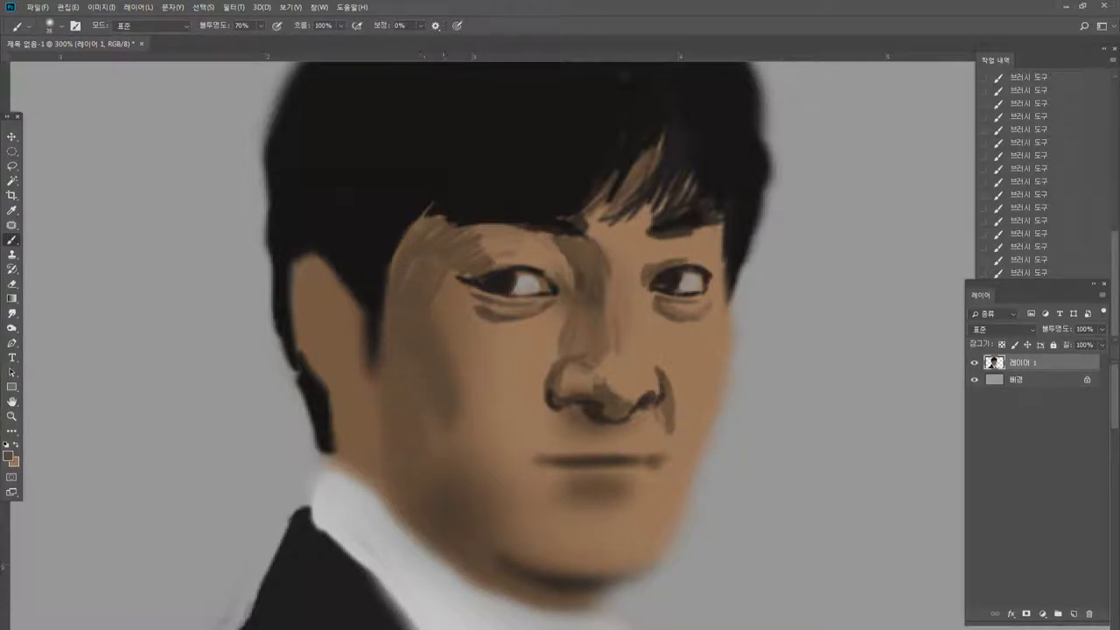
Soften the shadow edge along the near cheek with a larger brush, alternating sampled shadow and skin tones.
key("bracketright")
left_click(438, 374, "alt")
left_click_drag(455, 357, 470, 418)
left_click(464, 443, "alt")
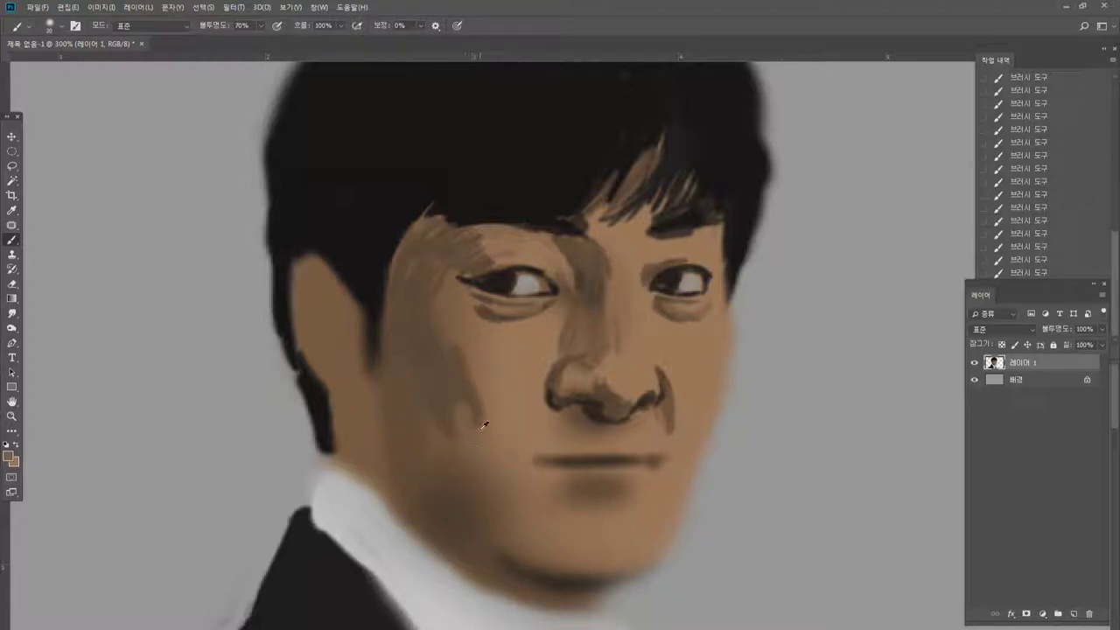
left_click(438, 371, "alt")
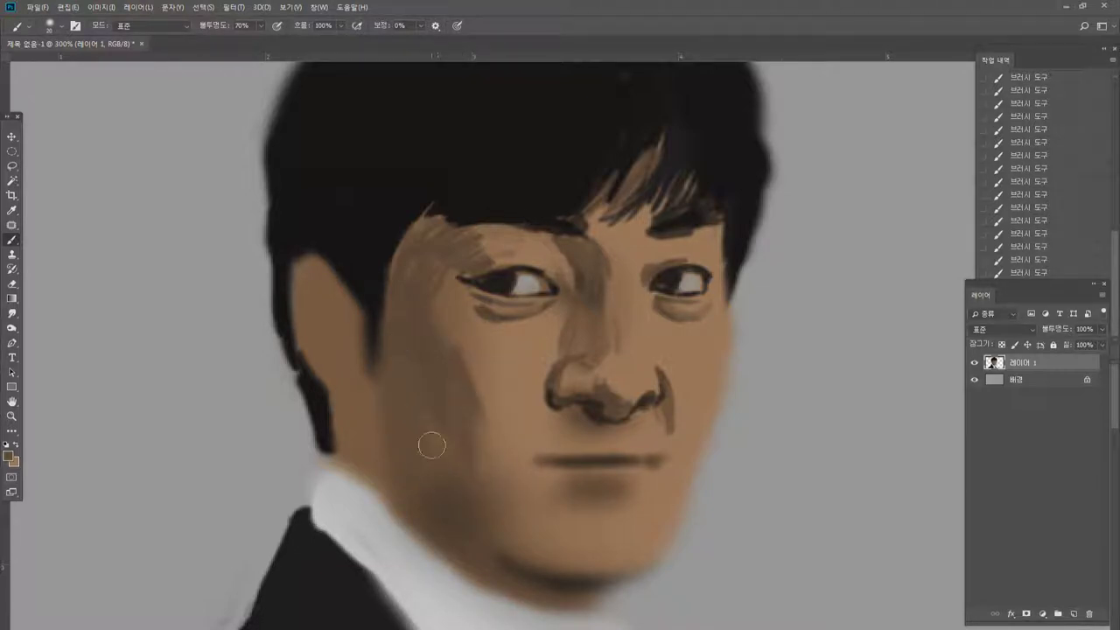
left_click(488, 367, "alt")
left_click_drag(468, 363, 489, 417)
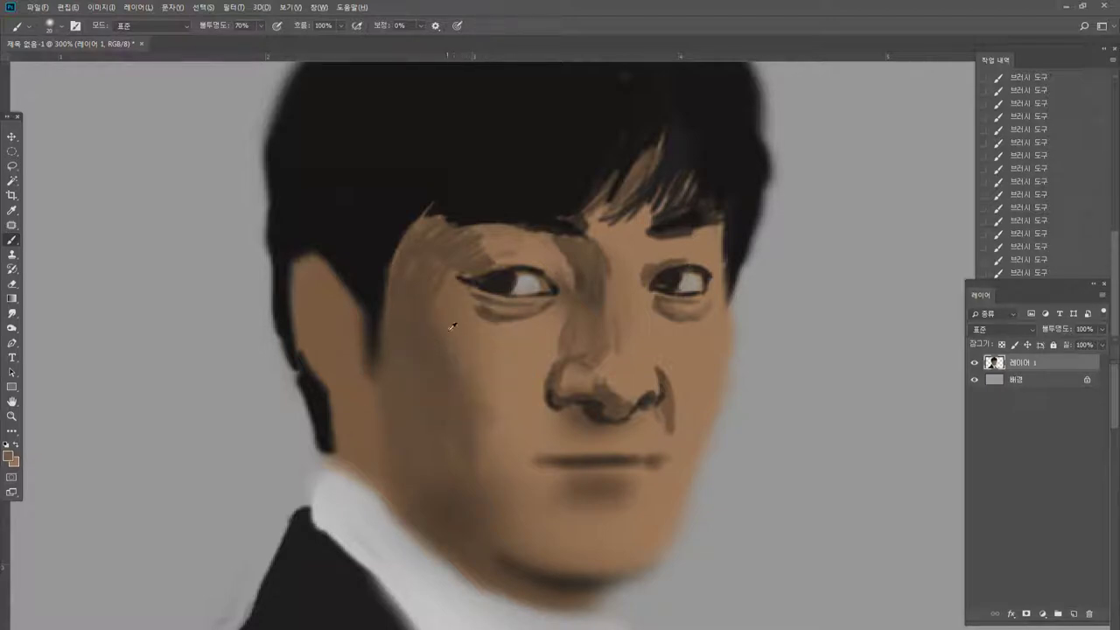
left_click(506, 348, "alt")
mouse_move(447, 306)
left_mouse_down()
mouse_move(473, 338)
mouse_move(477, 319)
mouse_move(480, 334)
mouse_move(541, 330)
mouse_move(490, 370)
mouse_move(518, 415)
mouse_move(543, 385)
mouse_move(518, 396)
mouse_move(494, 377)
mouse_move(513, 355)
mouse_move(530, 385)
mouse_move(462, 372)
left_mouse_up()
Model the near under-eye area and cheekbone with sampled mid-tones, shading around the eye's outer corner and beside the nose.
left_click(440, 284, "alt")
left_click(473, 313, "alt")
left_click(494, 323, "alt")
left_click(535, 328, "alt")
left_click(502, 328, "alt")
left_click(510, 354, "alt")
left_click(461, 349, "alt")
left_click(516, 343, "alt")
left_click(453, 320, "alt")
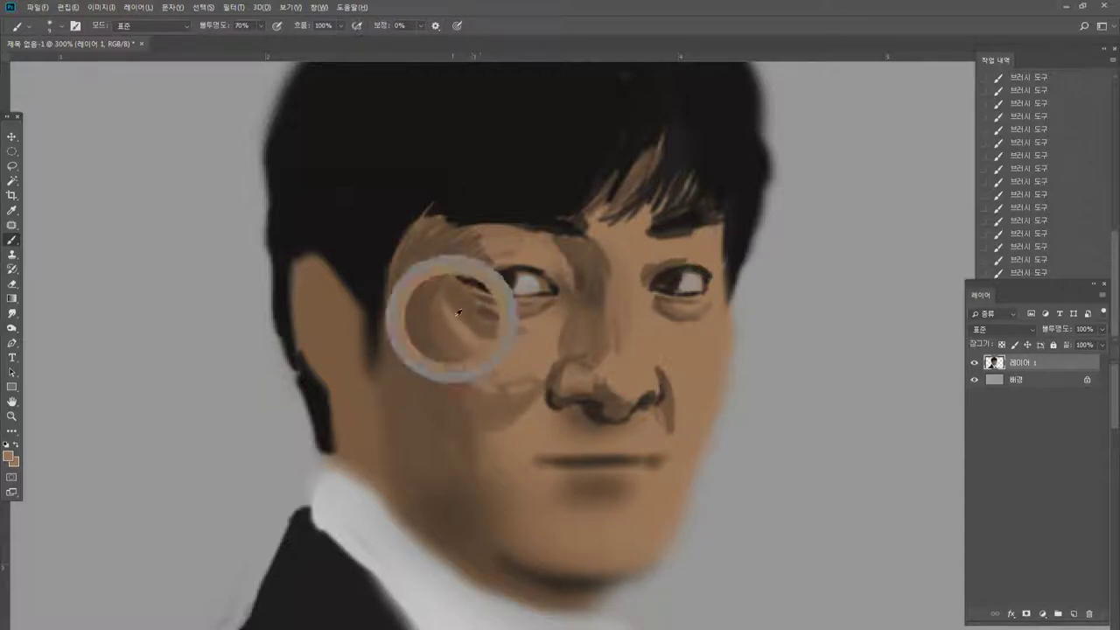
mouse_move(455, 334)
left_mouse_down()
mouse_move(474, 362)
mouse_move(442, 331)
mouse_move(455, 314)
mouse_move(445, 309)
mouse_move(461, 354)
left_mouse_up()
left_click(447, 311, "alt")
mouse_move(438, 311)
left_mouse_down()
mouse_move(477, 351)
mouse_move(508, 346)
left_mouse_up()
left_click(472, 355, "alt")
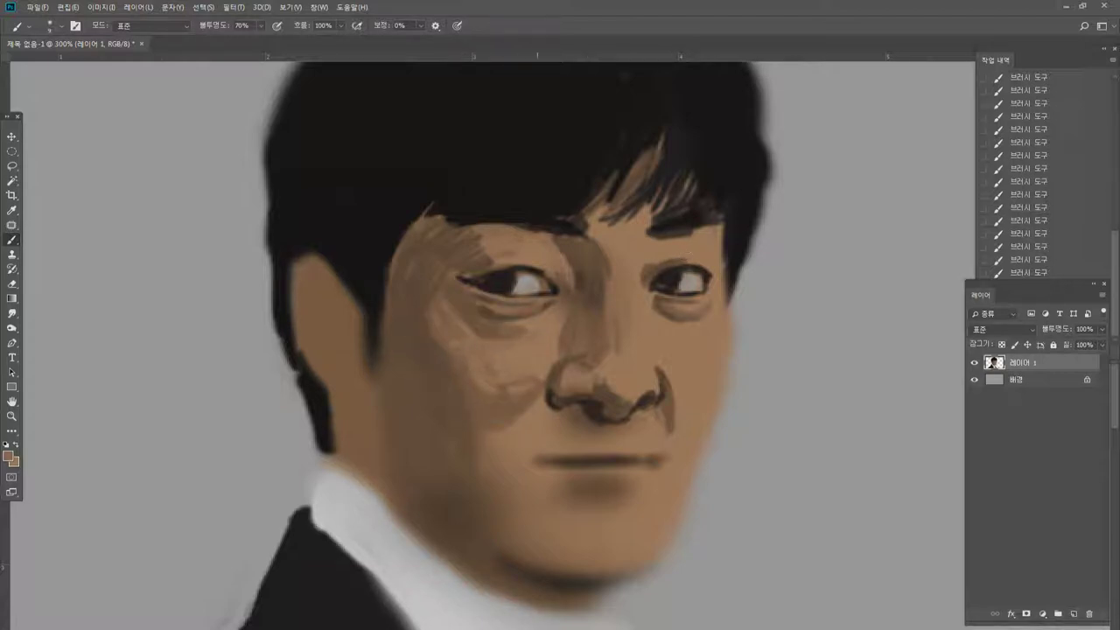
Paint the ear's inner folds with a brown rim shadow and a dark hollow, using sampled colours.
left_click(409, 339, "alt")
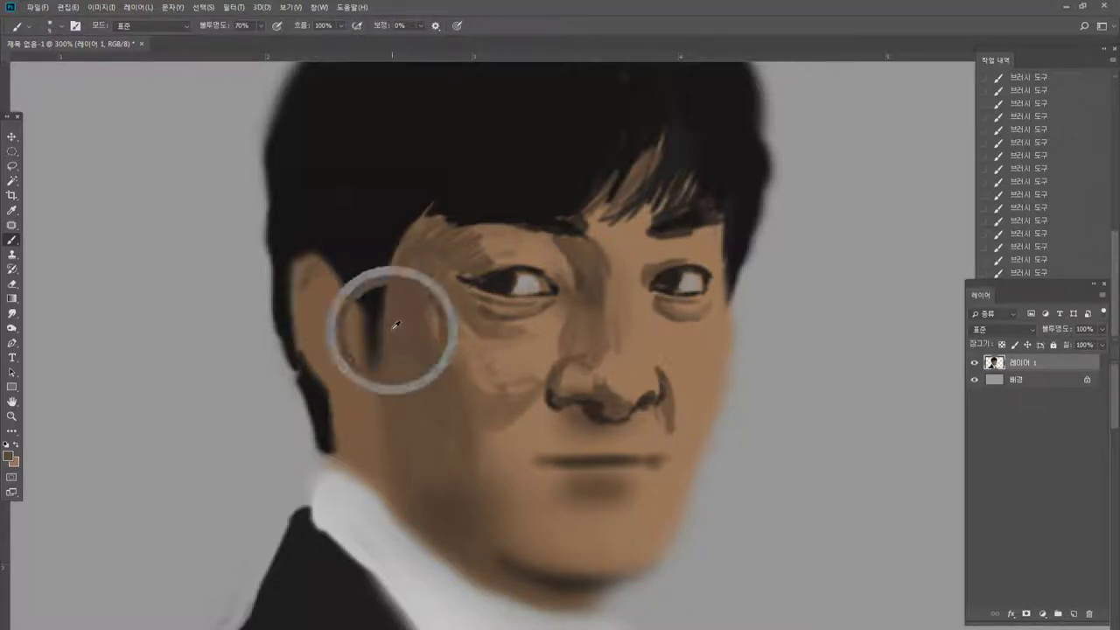
left_click_drag(315, 276, 308, 348)
mouse_move(341, 307)
left_mouse_down()
mouse_move(329, 314)
mouse_move(342, 303)
mouse_move(331, 350)
mouse_move(345, 350)
mouse_move(337, 343)
mouse_move(352, 374)
mouse_move(345, 305)
mouse_move(343, 336)
left_mouse_up()
left_click(355, 300, "alt")
left_click(349, 308, "alt")
left_click_drag(352, 376, 328, 341)
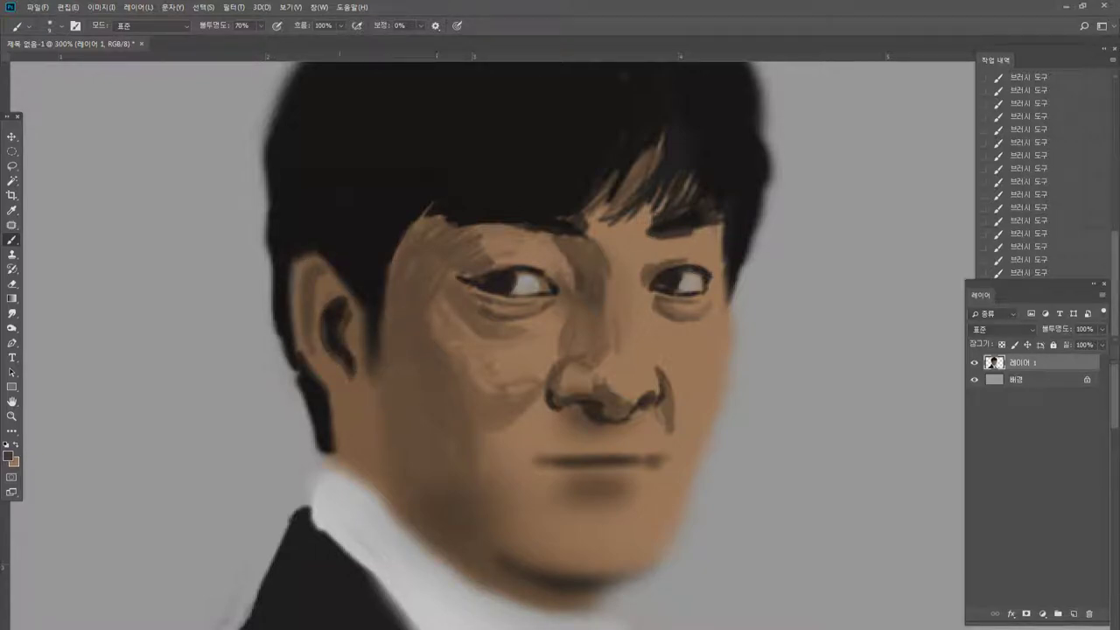
Darken the contour under the earlobe and extend the hair behind it to the collar, undoing the last overlong stroke.
left_click(328, 382, "alt")
left_click(328, 403, "alt")
mouse_move(331, 401)
left_mouse_down()
mouse_move(354, 412)
mouse_move(338, 435)
mouse_move(351, 477)
left_mouse_up()
left_click(326, 404, "alt")
left_click(336, 462, "alt")
left_click(341, 447, "alt")
left_click(337, 417, "alt")
left_click_drag(329, 441, 359, 479)
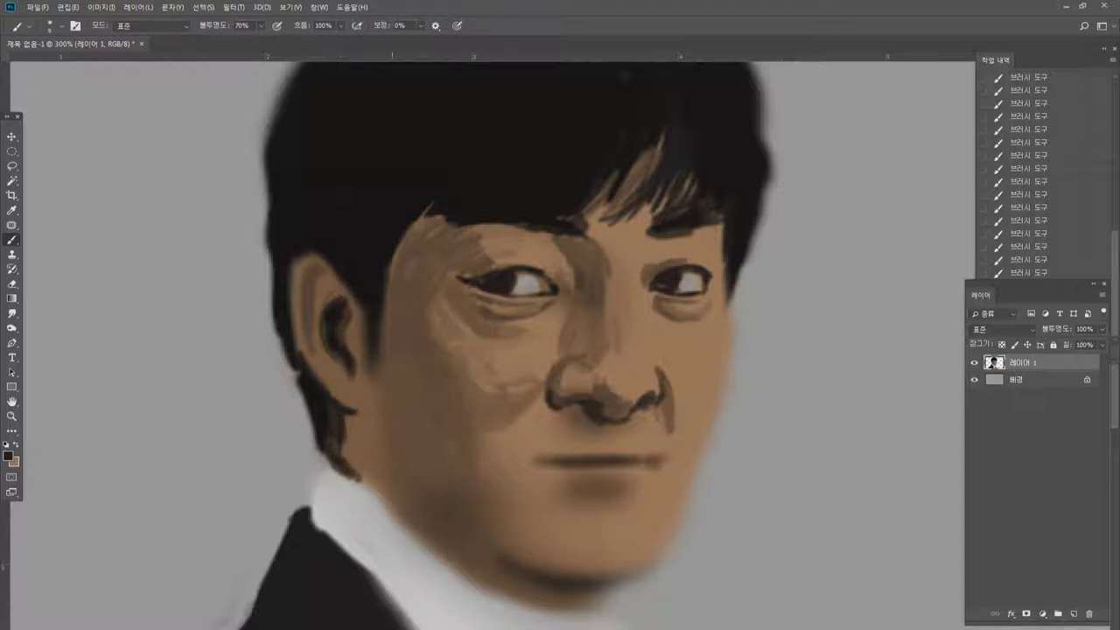
key("ctrl+z")
Darken the near nostril and the underside of the nose with a sampled dark tone.
left_click(551, 411, "alt")
mouse_move(550, 408)
left_mouse_down()
mouse_move(583, 403)
mouse_move(591, 417)
mouse_move(572, 412)
mouse_move(604, 425)
left_mouse_up()
left_click(584, 404, "alt")
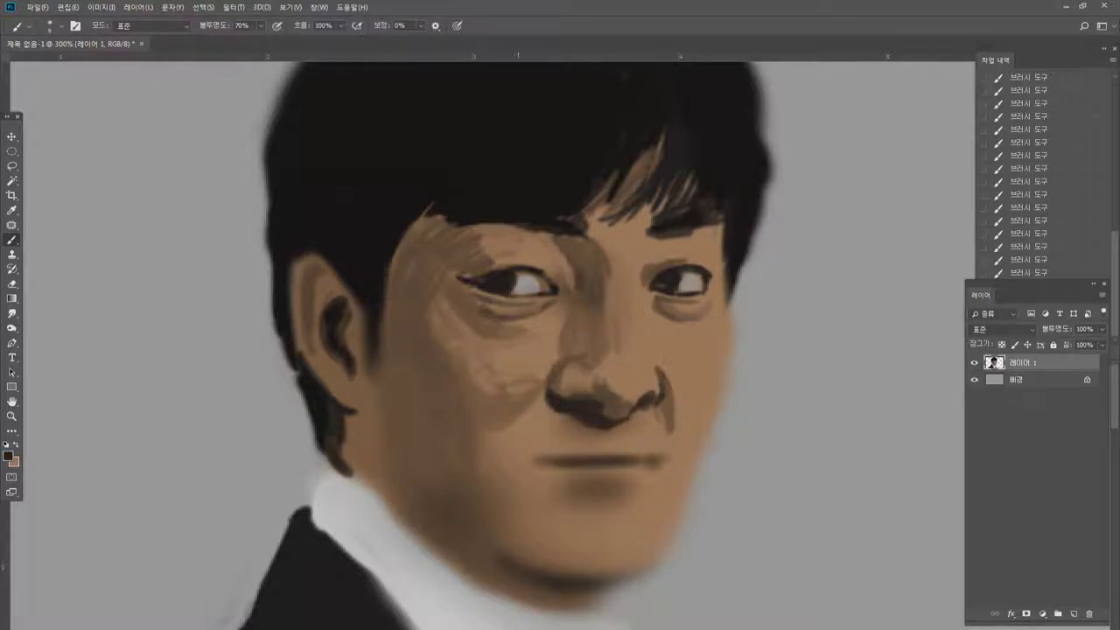
Paint the upper lip in sampled brown tones from the near mouth corner to the far one.
left_click_drag(529, 461, 547, 461)
left_click(547, 452, "alt")
left_click(542, 458, "alt")
mouse_move(535, 458)
left_mouse_down()
mouse_move(568, 454)
mouse_move(572, 431)
mouse_move(573, 447)
mouse_move(652, 457)
left_mouse_up()
left_click(569, 441, "alt")
left_click(563, 455, "alt")
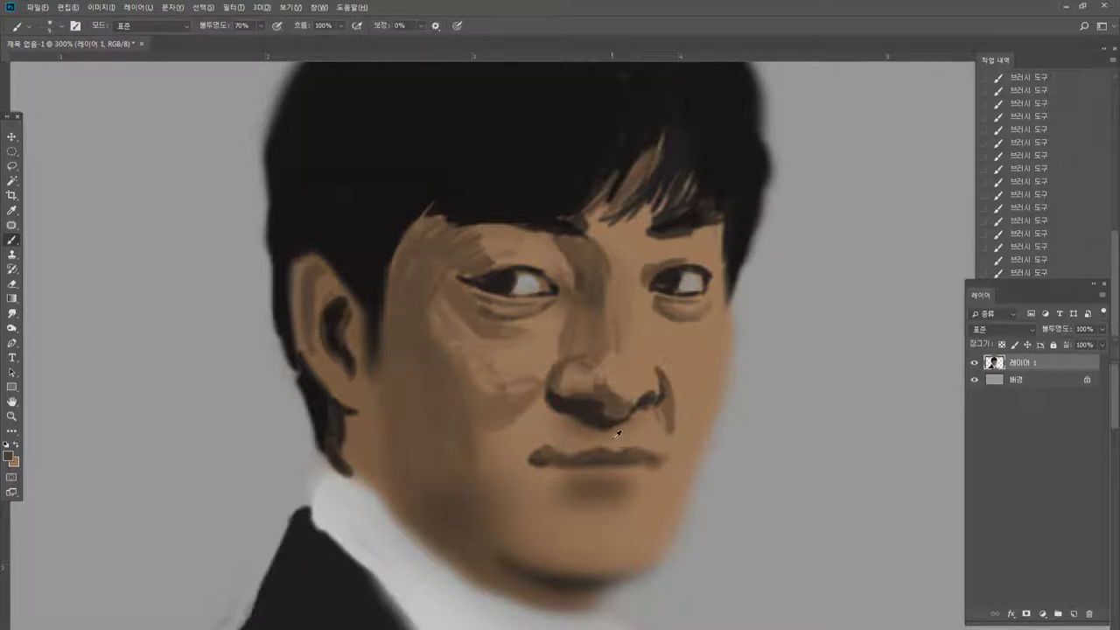
Refine the underside of the nose with sampled skin tones and shape the upper lip's contour.
left_click(616, 435, "alt")
left_click(614, 433, "alt")
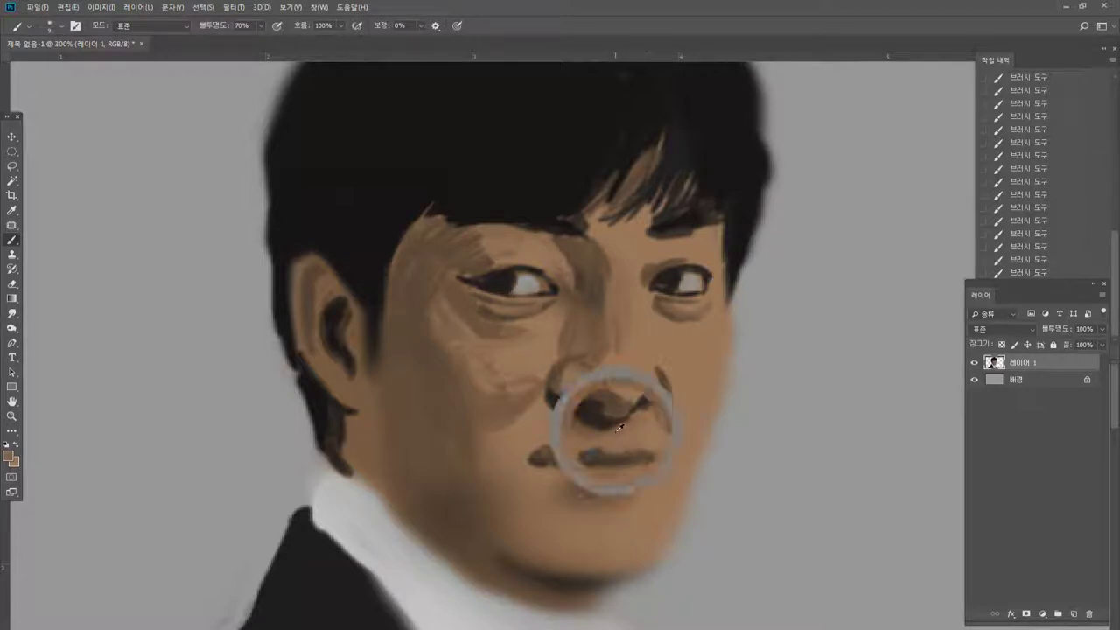
left_click_drag(605, 426, 644, 407)
left_click(651, 368, "alt")
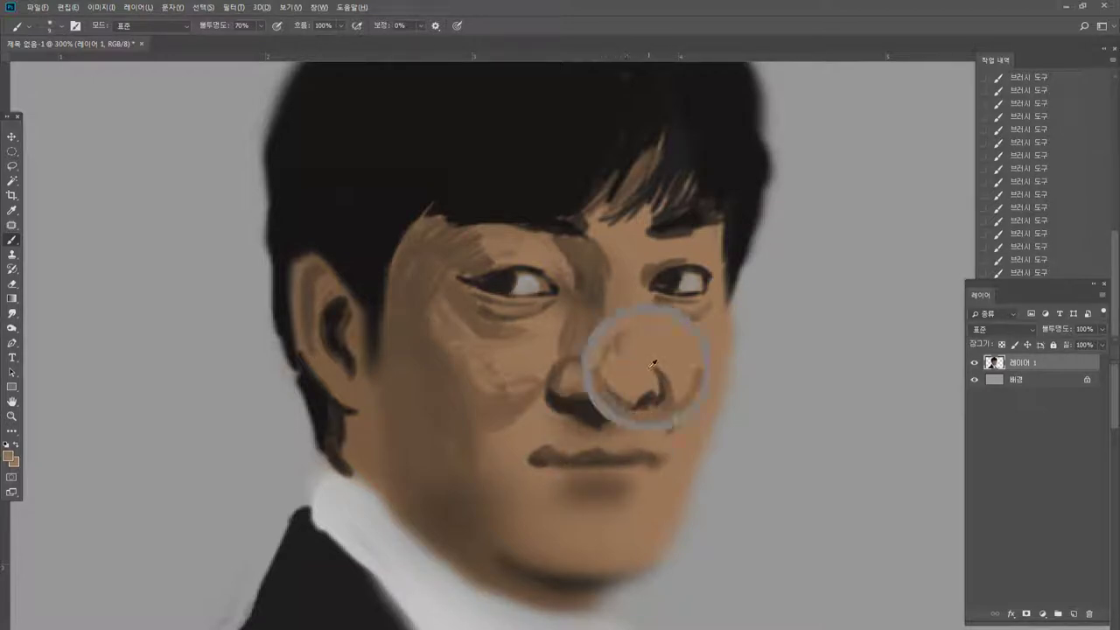
left_click(608, 449, "alt")
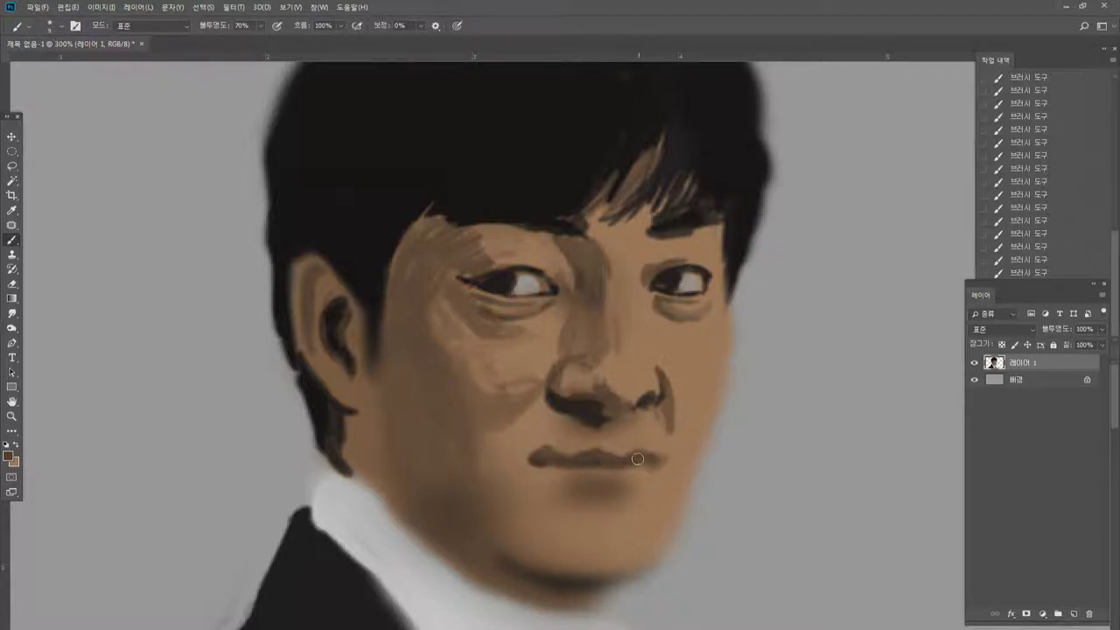
Paint a thin dark sideburn along the far edge of the face beside the eye, trimming it with sampled skin colour.
double_click(12, 417)
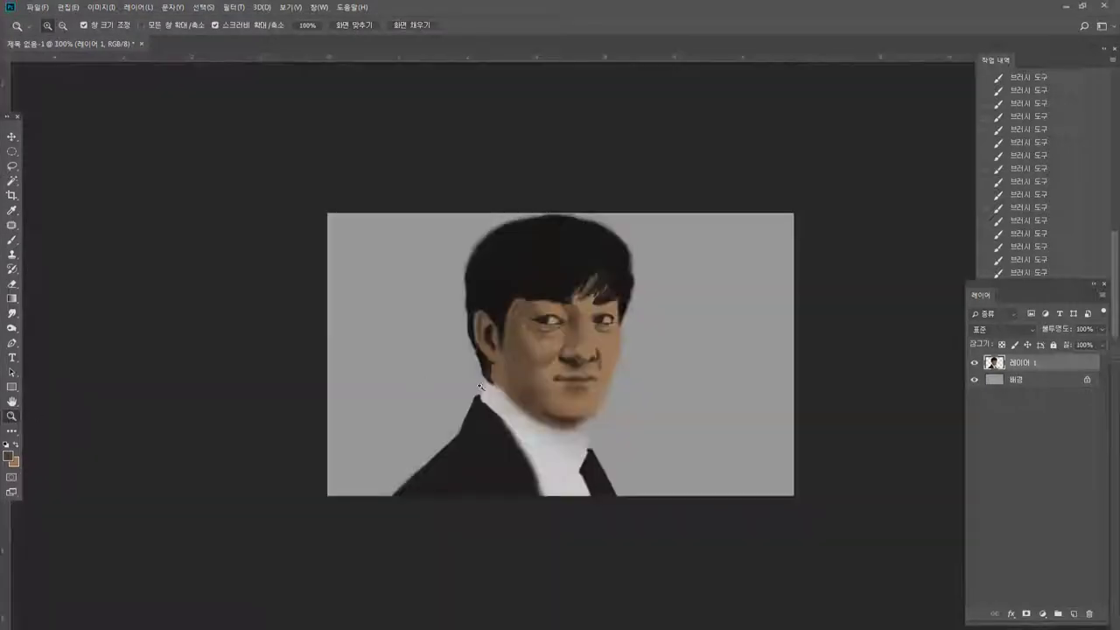
left_click(563, 358)
left_click(565, 366)
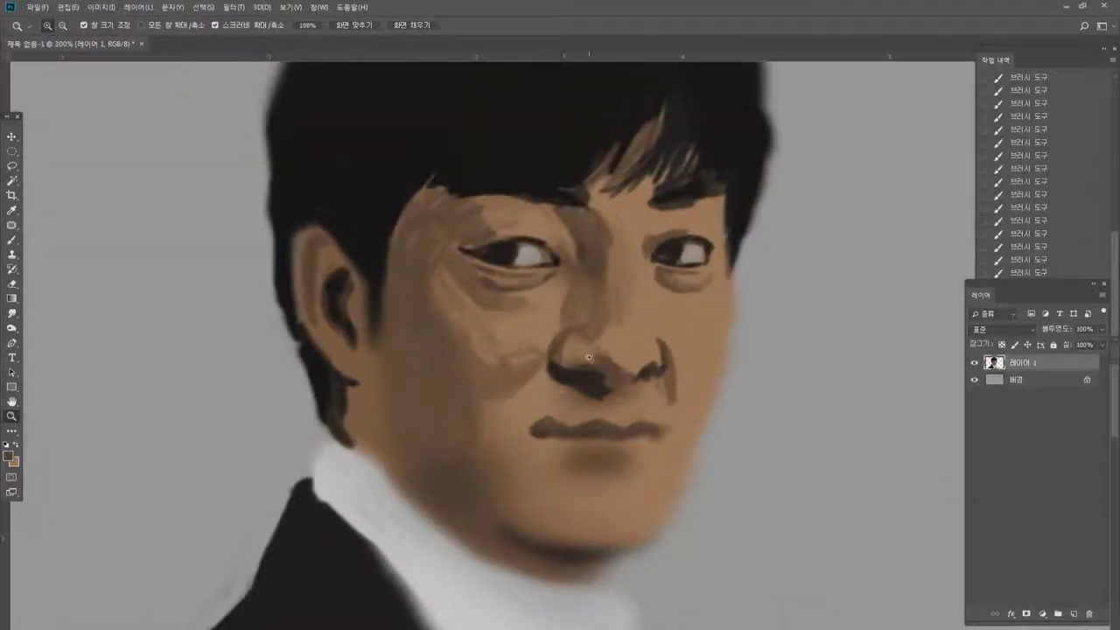
left_click(13, 239)
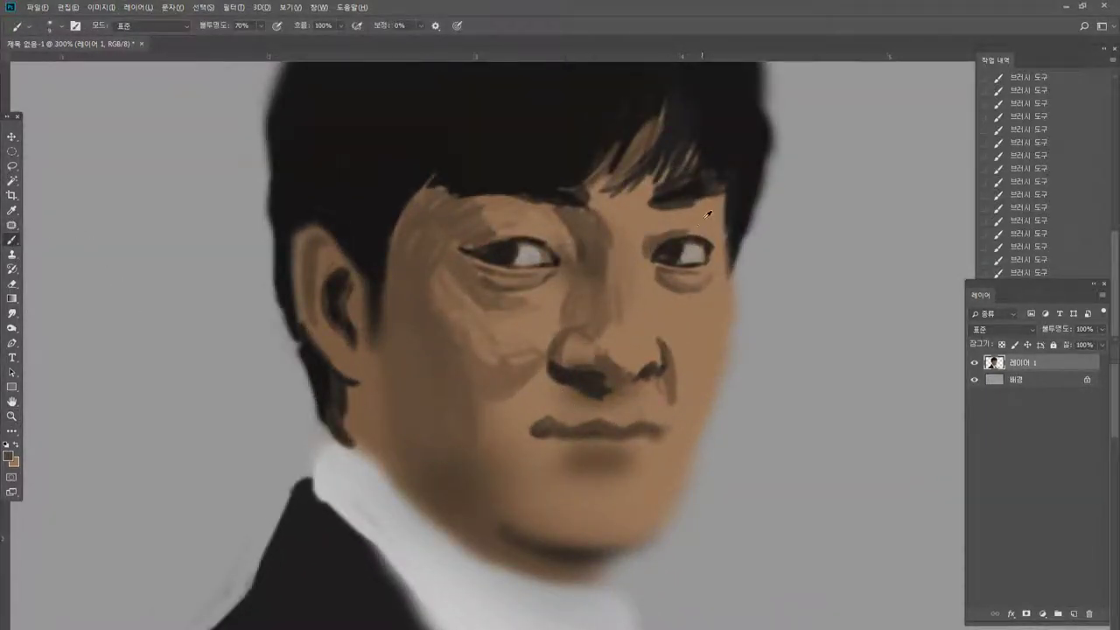
left_click(714, 208, "alt")
left_click_drag(724, 201, 733, 315)
left_click(732, 232, "alt")
left_click(736, 217, "alt")
left_click(726, 237, "alt")
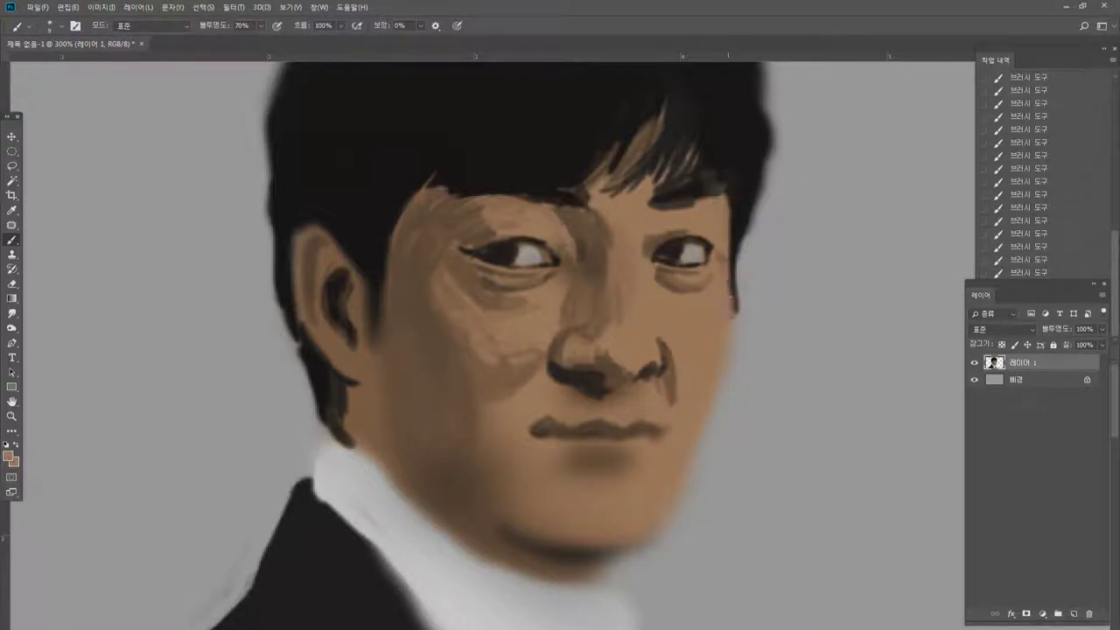
left_click_drag(731, 273, 733, 312)
Shade the far cheek from the nose fold to the face edge with brown tones, undoing and repainting one stroke.
left_click(679, 371, "alt")
left_click_drag(678, 354, 679, 425)
left_click(689, 394, "alt")
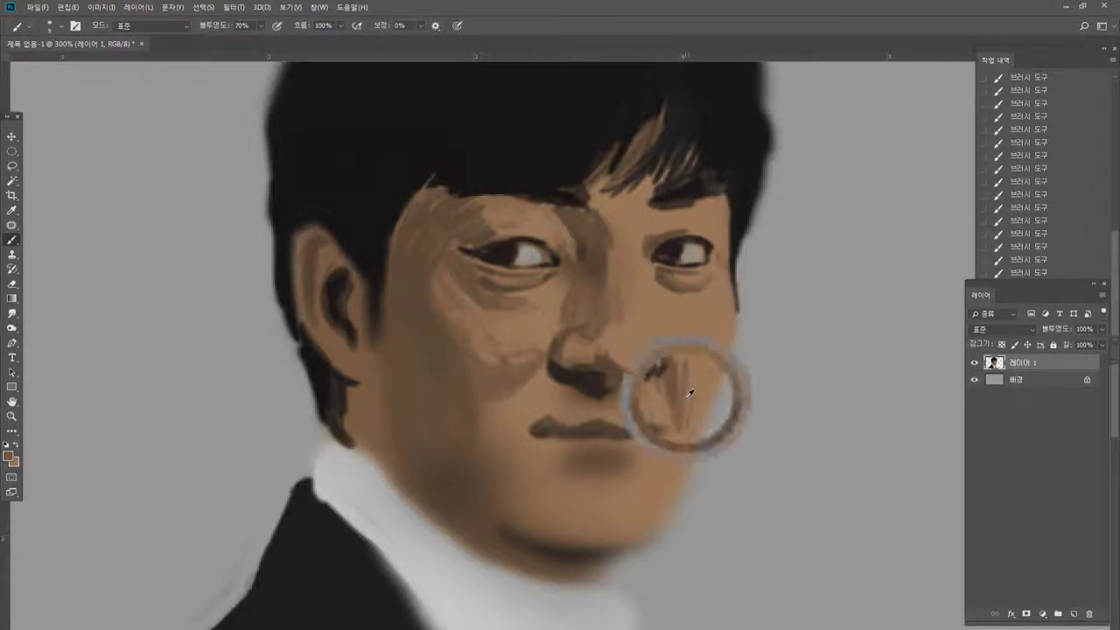
left_click_drag(697, 376, 686, 443)
left_click_drag(707, 371, 700, 432)
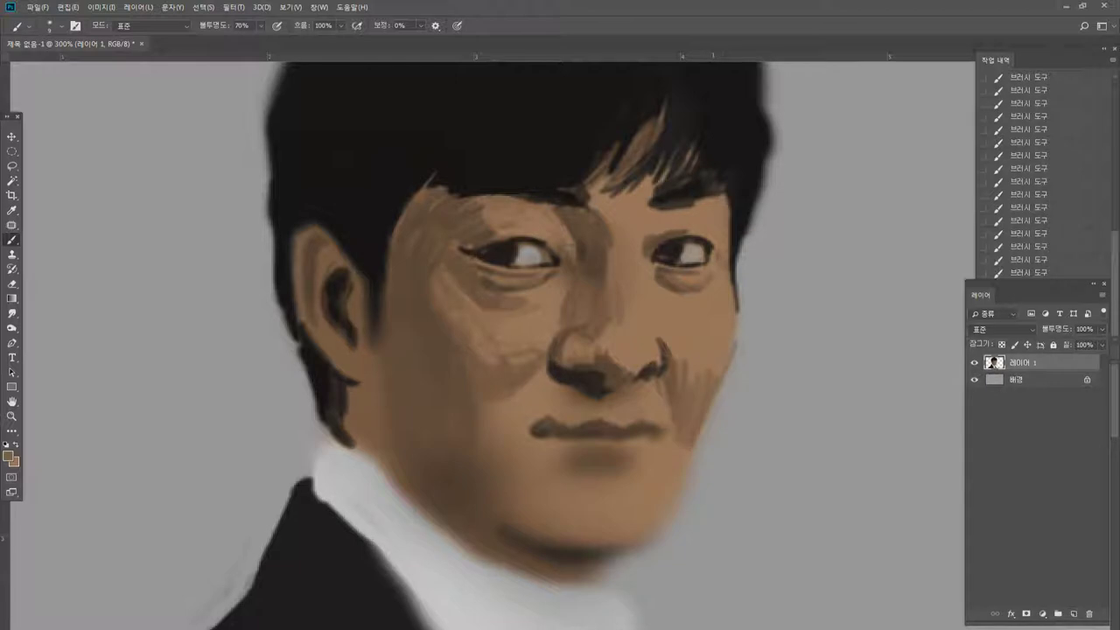
key("ctrl+z")
mouse_move(728, 328)
left_mouse_down()
mouse_move(718, 380)
mouse_move(711, 367)
left_mouse_up()
left_click(721, 330, "alt")
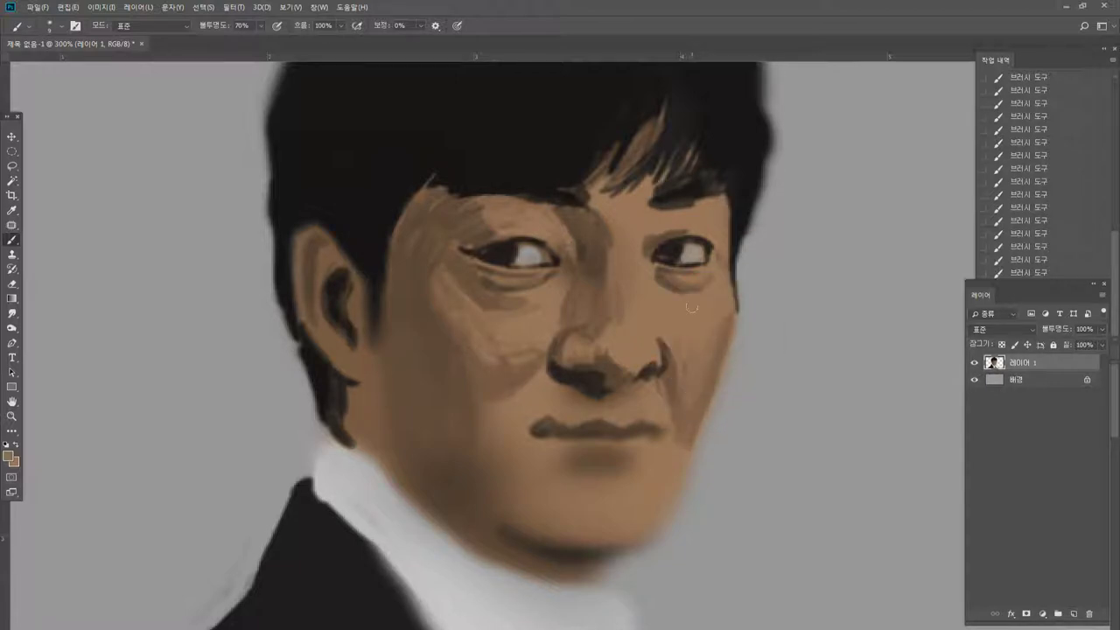
Shade the far jaw edge beside the mouth and lighten the lower lip with sampled skin tones.
left_click(667, 440, "alt")
left_click_drag(695, 418, 690, 462)
mouse_move(705, 400)
left_mouse_down()
mouse_move(694, 464)
mouse_move(674, 494)
left_mouse_up()
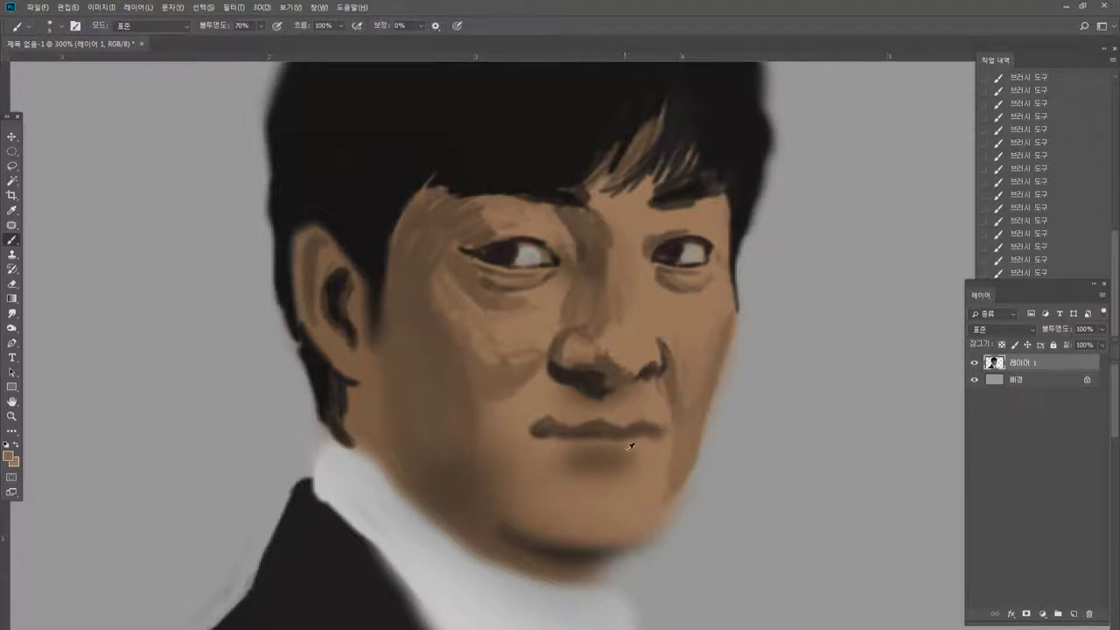
left_click_drag(597, 445, 630, 440)
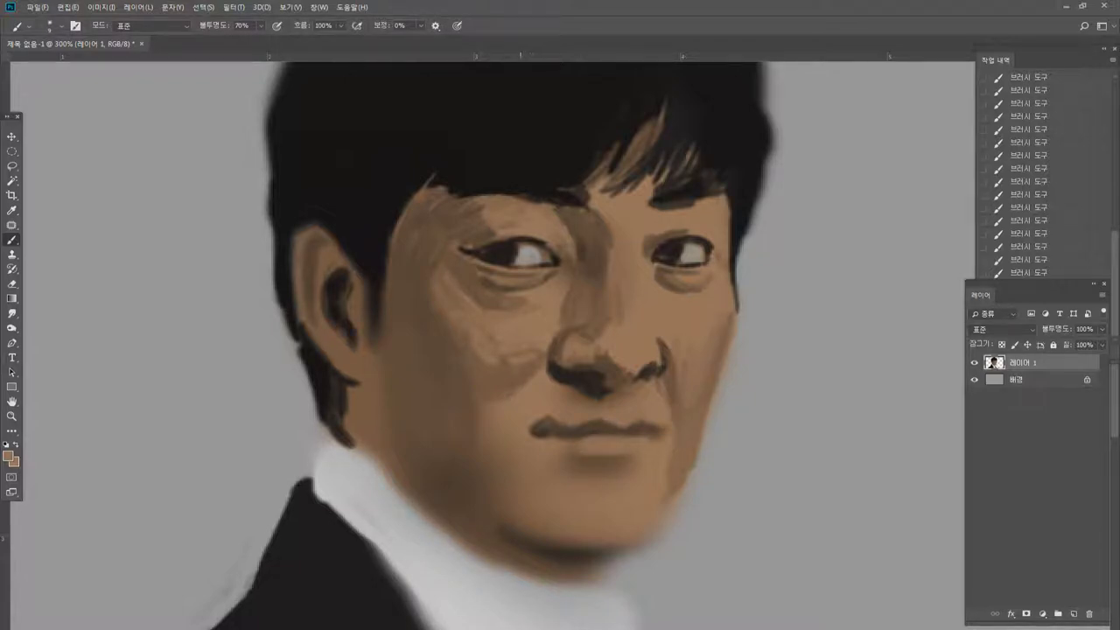
Touch up the skin below the near eye and shade the area between the eyebrows with sampled mid-tones.
left_click_drag(530, 283, 552, 276)
mouse_move(602, 215)
left_mouse_down()
mouse_move(604, 245)
mouse_move(629, 215)
mouse_move(639, 238)
mouse_move(641, 210)
mouse_move(611, 206)
mouse_move(638, 245)
mouse_move(626, 238)
mouse_move(616, 251)
left_mouse_up()
left_click(649, 204, "alt")
left_click(645, 229, "alt")
left_click(623, 199, "alt")
left_click(653, 184, "alt")
left_click(656, 225, "alt")
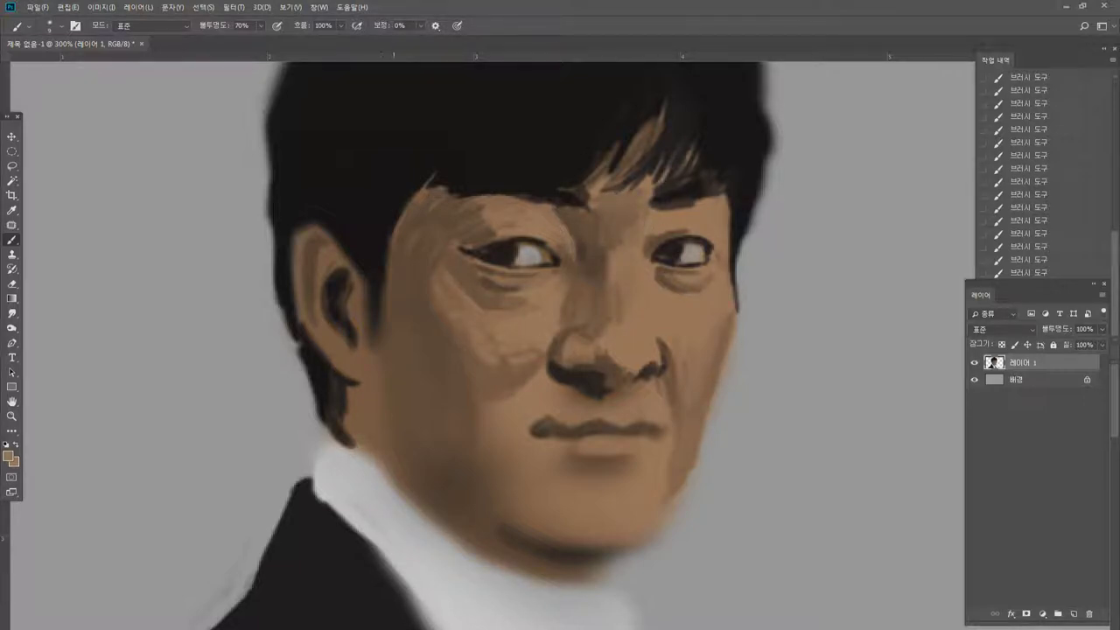
Choose the lighter skin colour bb9371 and paint a highlight down the nose bridge, blending it with sampled tones.
left_click(603, 355, "alt")
left_click(656, 307, "alt")
left_click(9, 455)
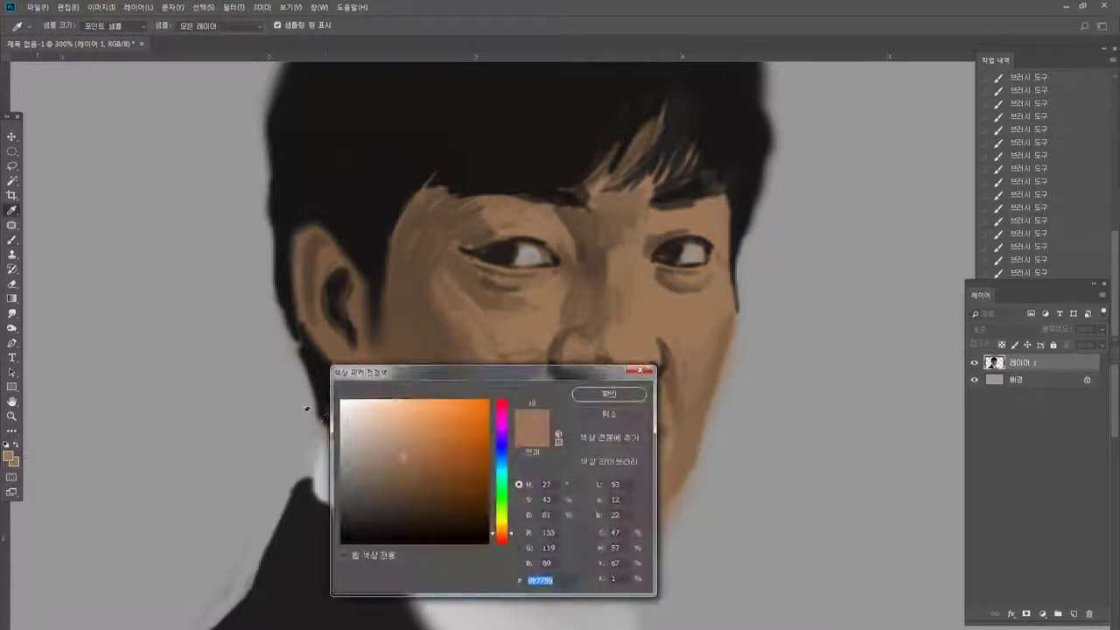
left_click(400, 436)
left_click(609, 394)
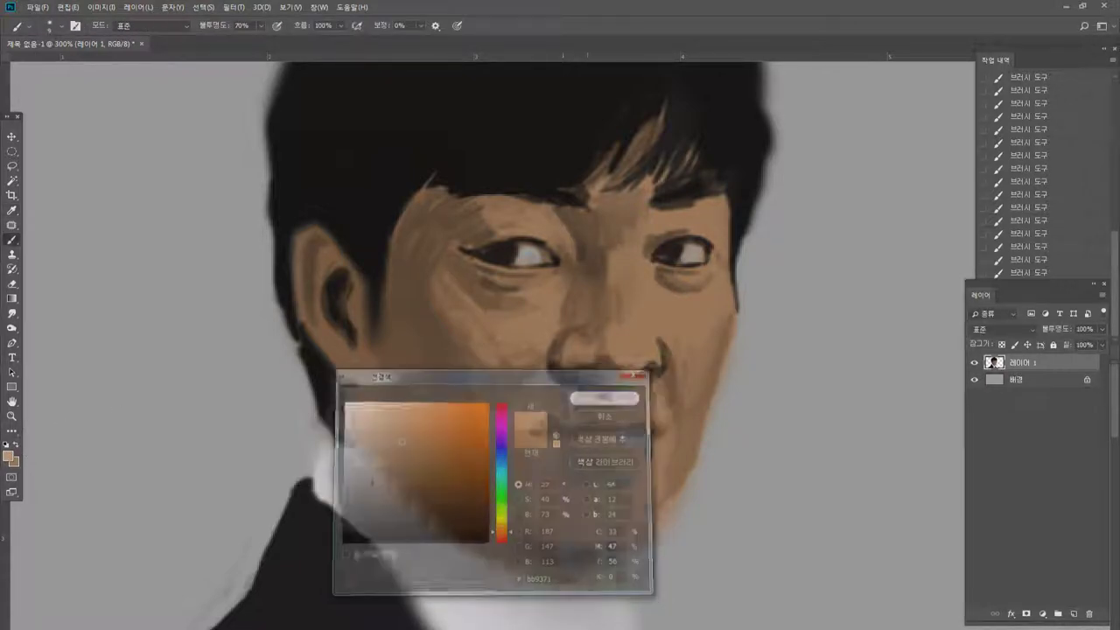
left_click_drag(609, 245, 612, 312)
left_click(607, 285, "alt")
left_click(621, 276, "alt")
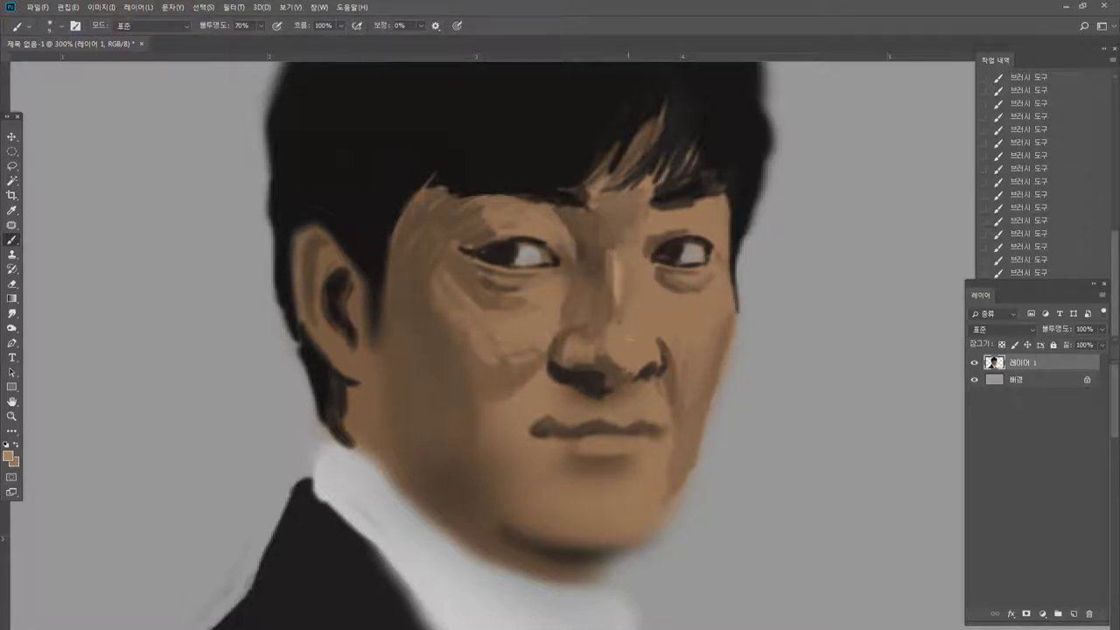
Choose the light skin colour d0a47e and paint highlights by the near eye's inner corner and on the cheek beside the nose.
left_click(617, 267, "alt")
key("i")
left_click(9, 455)
left_click(398, 426)
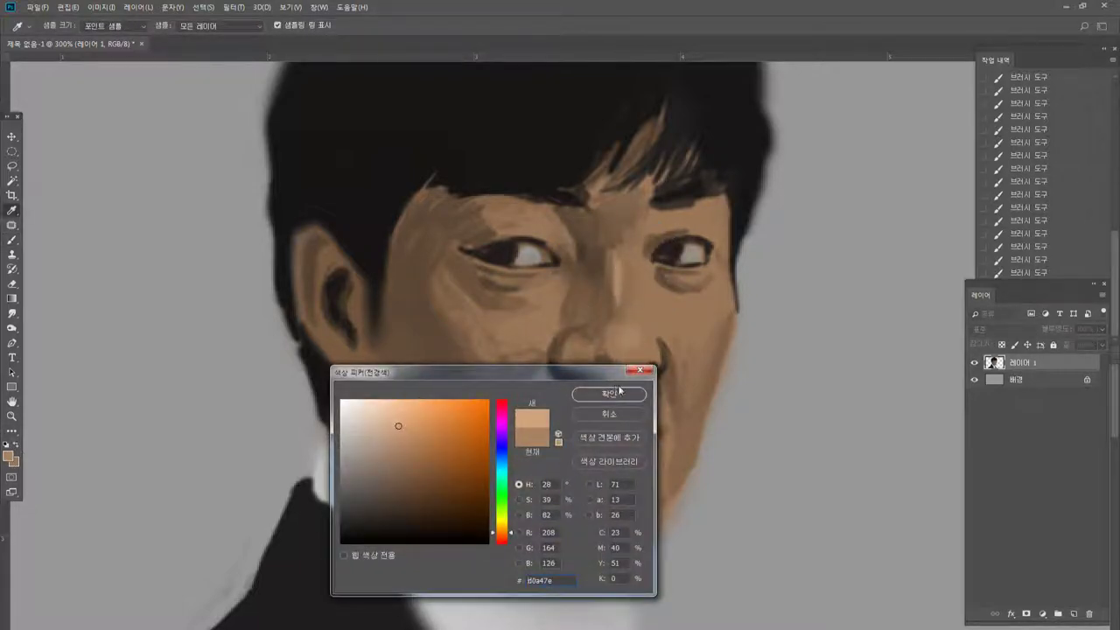
left_click(618, 393)
key("b")
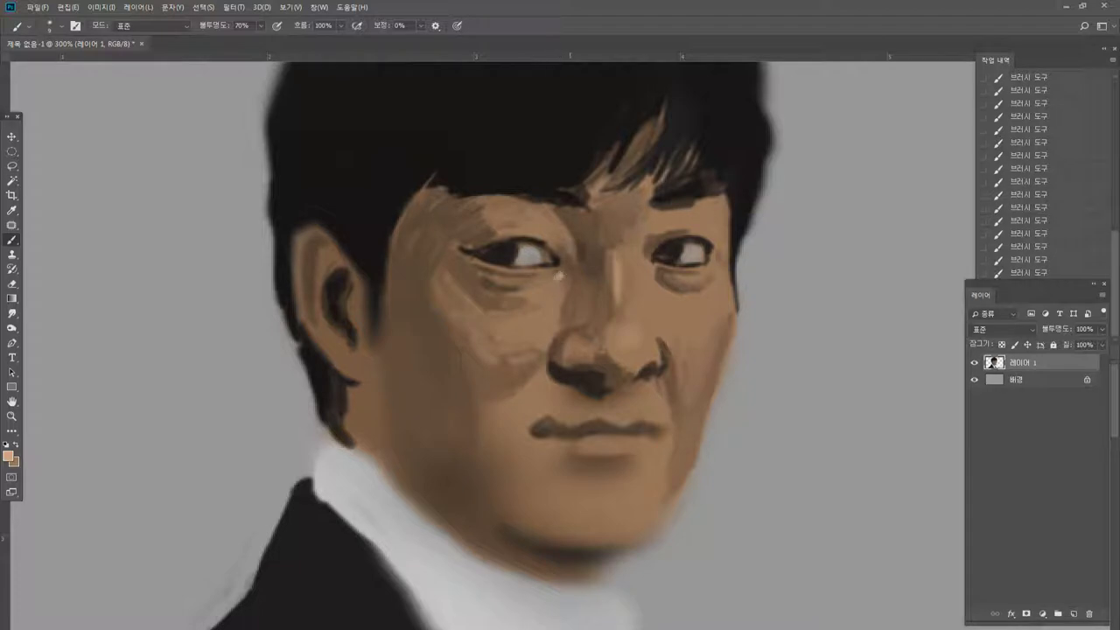
left_click_drag(560, 277, 564, 268)
left_click_drag(544, 313, 531, 331)
left_click(544, 316, "alt")
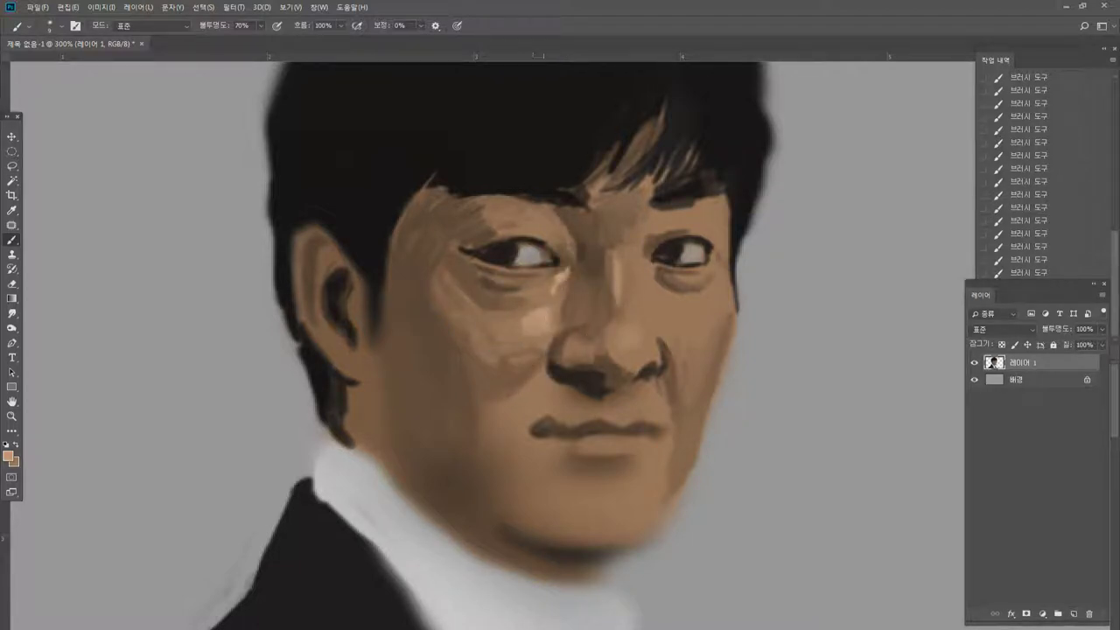
Shade the far eye's inner corner and the skin just below it with sampled tones.
left_click(560, 272, "alt")
left_click(656, 247, "alt")
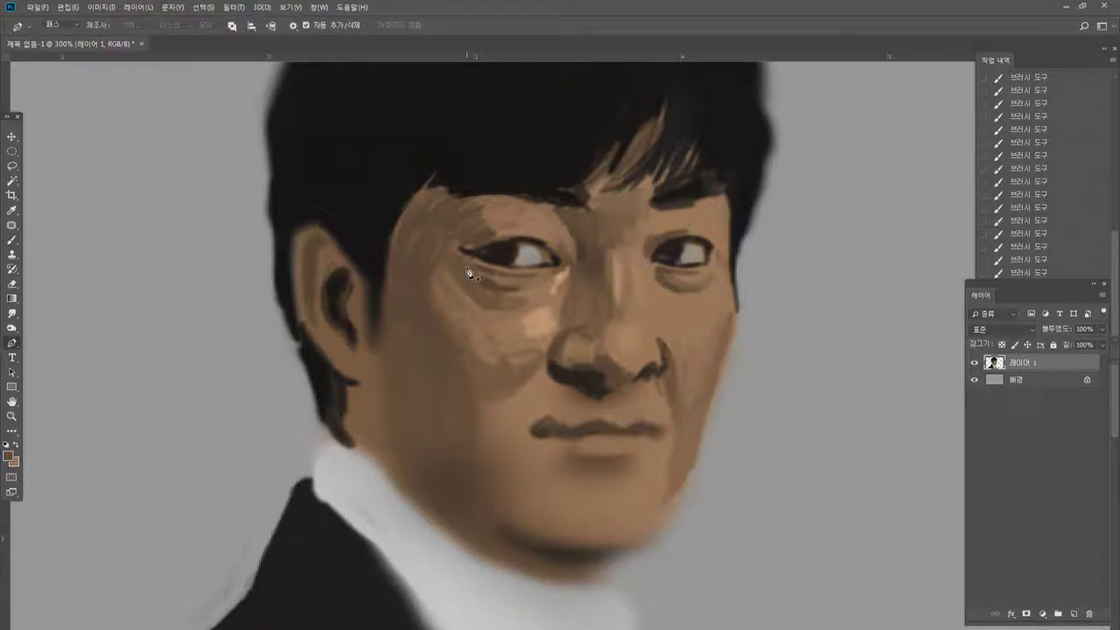
mouse_move(641, 256)
left_mouse_down()
mouse_move(646, 285)
mouse_move(652, 266)
left_mouse_up()
left_click(646, 253, "alt")
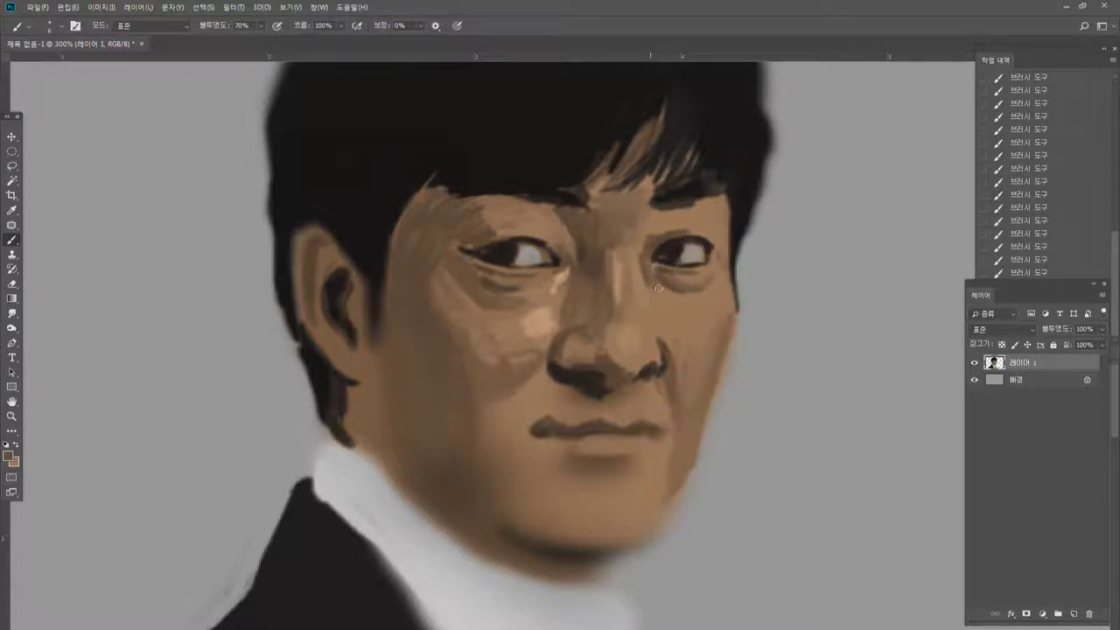
left_click(661, 300, "alt")
left_click(648, 281, "alt")
Refine the far eye's upper lid and the skin between it and the eyebrow with sampled colours.
left_click(705, 232, "alt")
left_click_drag(664, 236, 685, 232)
left_click(668, 226, "alt")
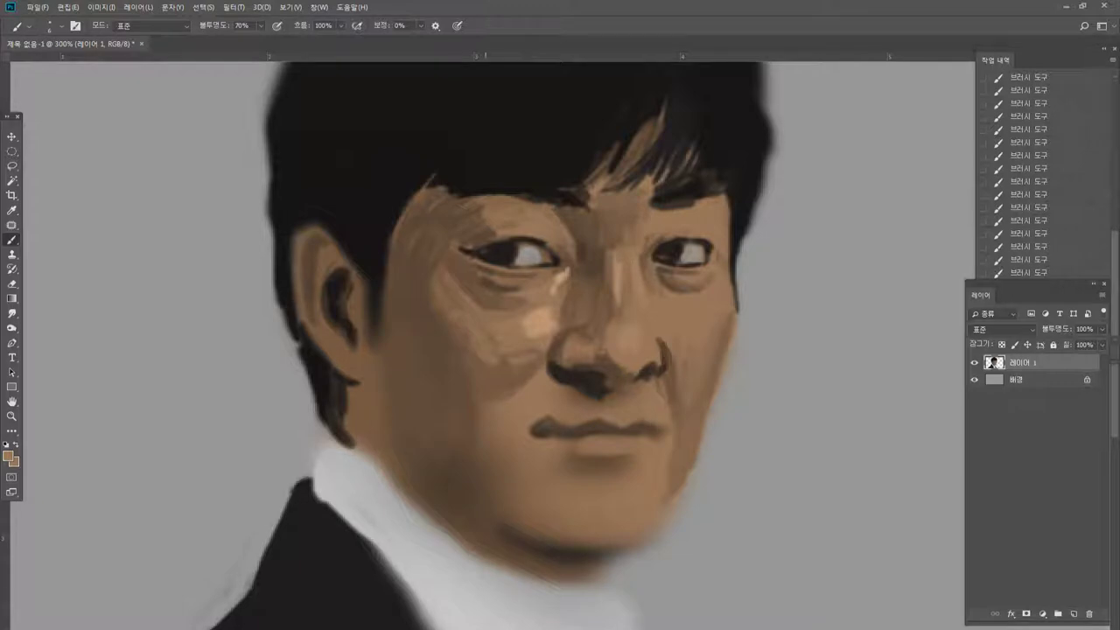
left_click(663, 241, "alt")
left_click(698, 217, "alt")
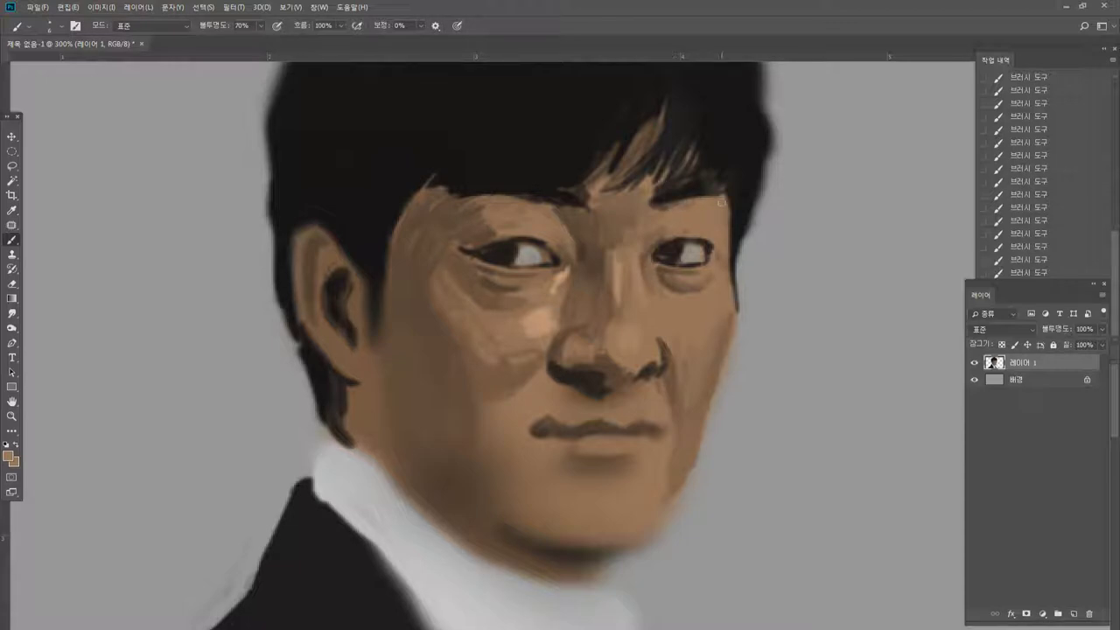
Draw a dark line between the lips, then shape the near mouth corner and lower lip with sampled lip and skin tones.
left_click(599, 375, "alt")
mouse_move(546, 433)
left_mouse_down()
mouse_move(534, 432)
mouse_move(672, 434)
left_mouse_up()
mouse_move(544, 438)
left_mouse_down()
mouse_move(525, 440)
mouse_move(564, 426)
mouse_move(523, 440)
mouse_move(637, 448)
mouse_move(624, 450)
left_mouse_up()
left_click(565, 409, "alt")
left_click(536, 436, "alt")
left_click(519, 431, "alt")
left_click(547, 435, "alt")
left_click(534, 453, "alt")
left_click(558, 432, "alt")
left_click(571, 453, "alt")
left_click(592, 429, "alt")
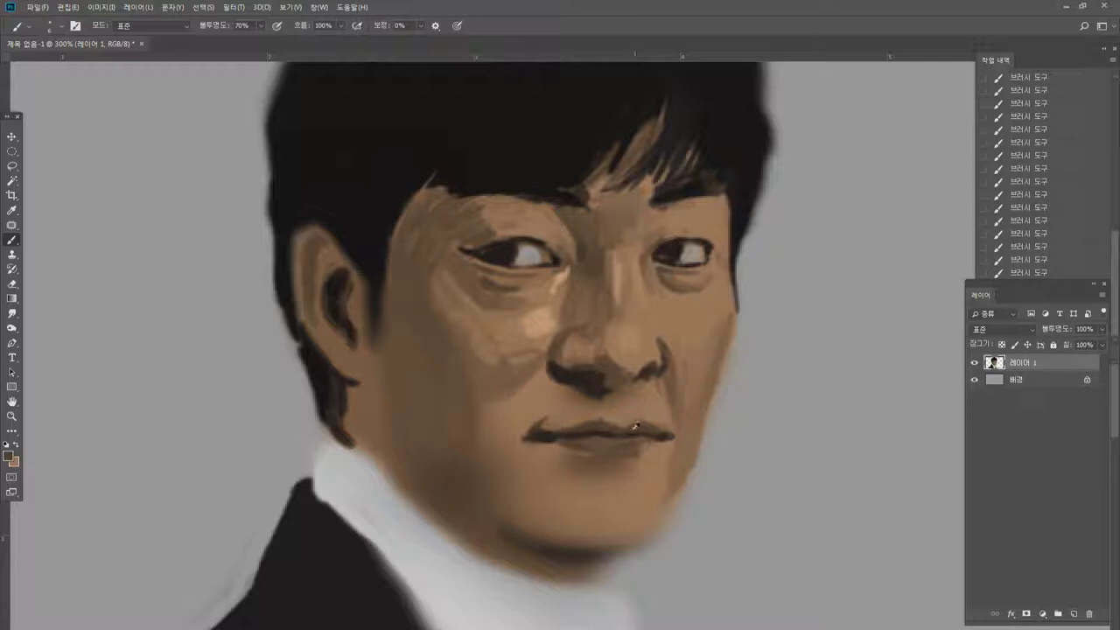
Paint a dark shadow under the lower lip and a light skin highlight on the chin with sampled tones.
left_click(636, 427, "alt")
left_click_drag(601, 464, 627, 472)
left_click(626, 343, "alt")
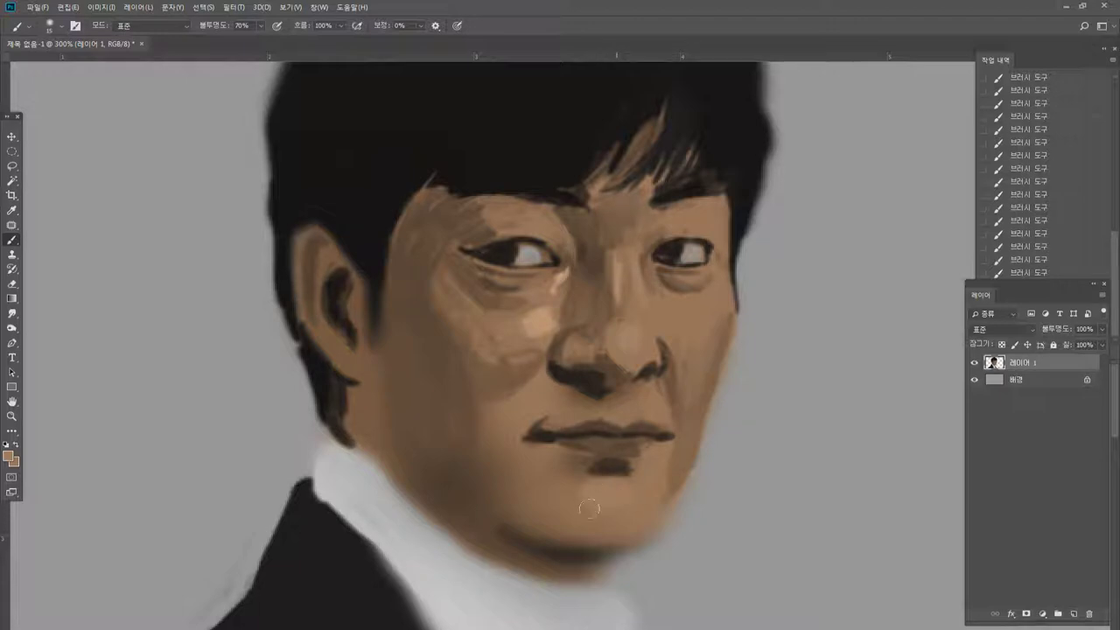
left_click(535, 316, "alt")
mouse_move(611, 496)
left_mouse_down()
mouse_move(586, 492)
mouse_move(613, 501)
left_mouse_up()
Shade the near side of the jaw beside the chin with sampled brown tones.
left_click(526, 537, "alt")
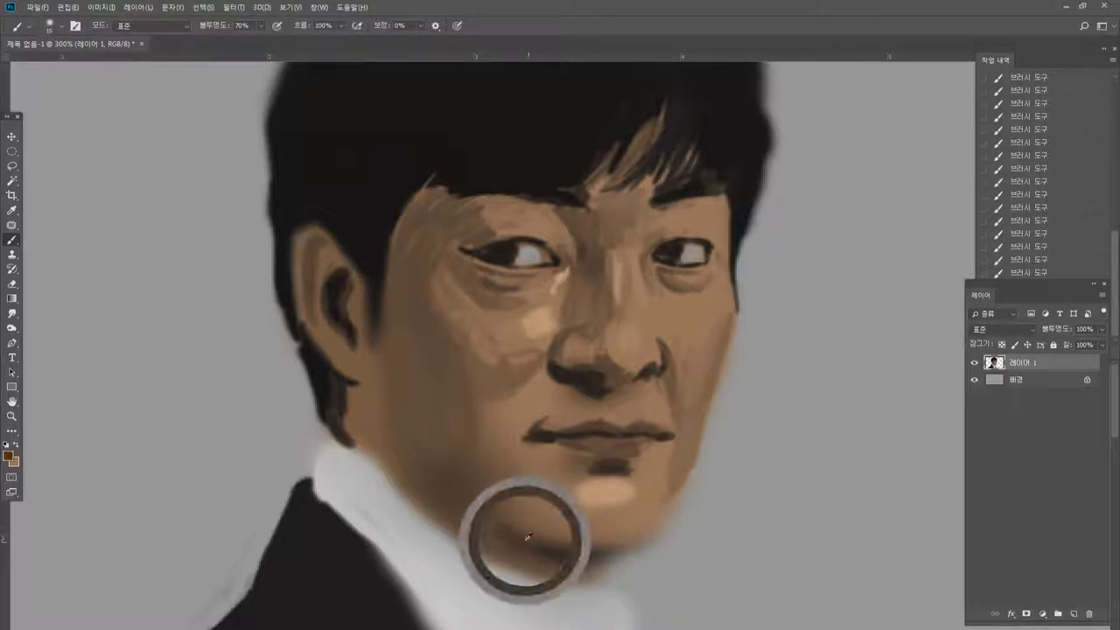
left_click_drag(496, 495, 551, 522)
left_click(499, 492, "alt")
left_click(524, 479, "alt")
left_click(509, 474, "alt")
left_click_drag(491, 471, 530, 516)
left_click(501, 496, "alt")
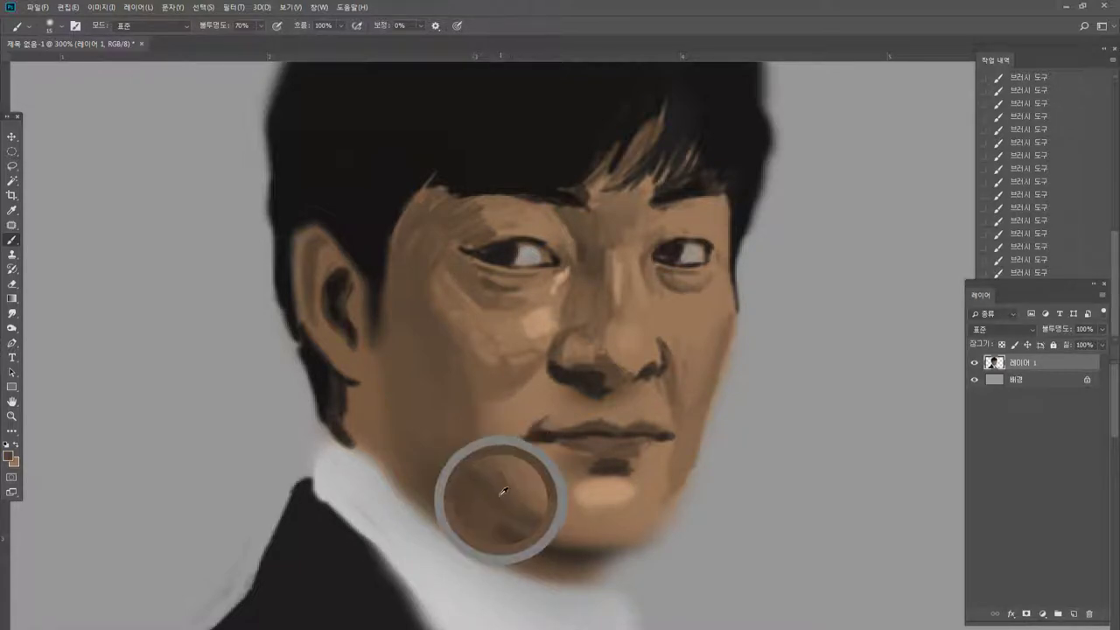
left_click_drag(492, 467, 530, 503)
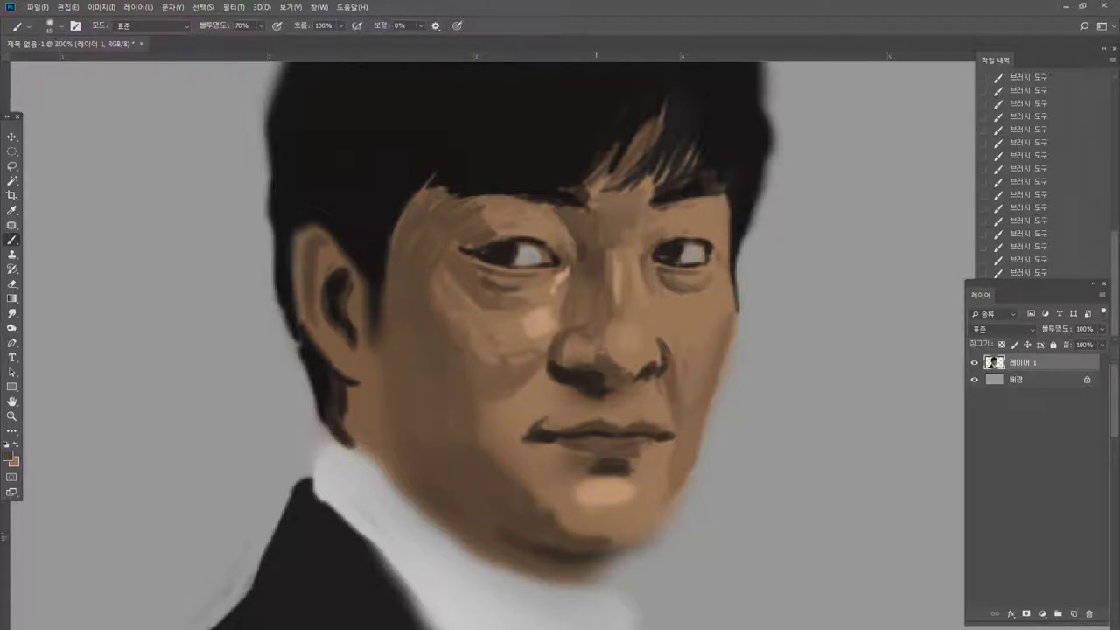
Define the chin's lower edge and its far-side contour with sampled dark browns.
left_click(587, 552, "alt")
mouse_move(596, 548)
left_mouse_down()
mouse_move(631, 548)
mouse_move(581, 537)
mouse_move(634, 539)
left_mouse_up()
left_click(561, 537, "alt")
mouse_move(567, 533)
left_mouse_down()
mouse_move(636, 539)
mouse_move(613, 544)
mouse_move(627, 547)
mouse_move(665, 508)
mouse_move(645, 538)
mouse_move(584, 536)
left_mouse_up()
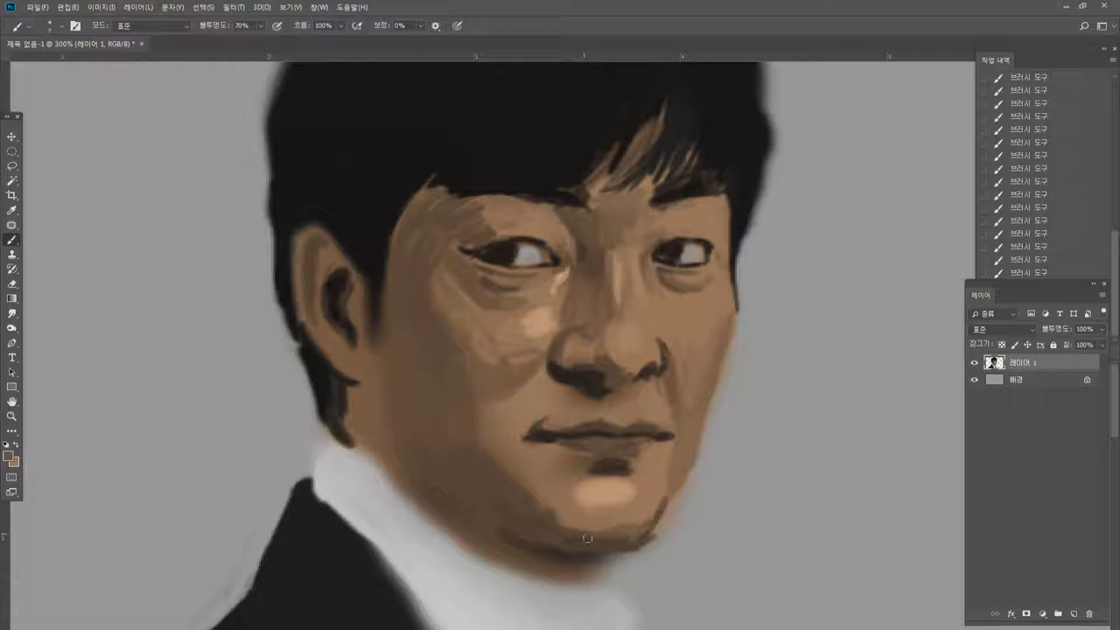
Blend the shadow edge along the near jaw and fill the neck shadow beneath the chin with sampled skin tones.
left_click(598, 540, "alt")
left_click(525, 488, "alt")
left_click(510, 487, "alt")
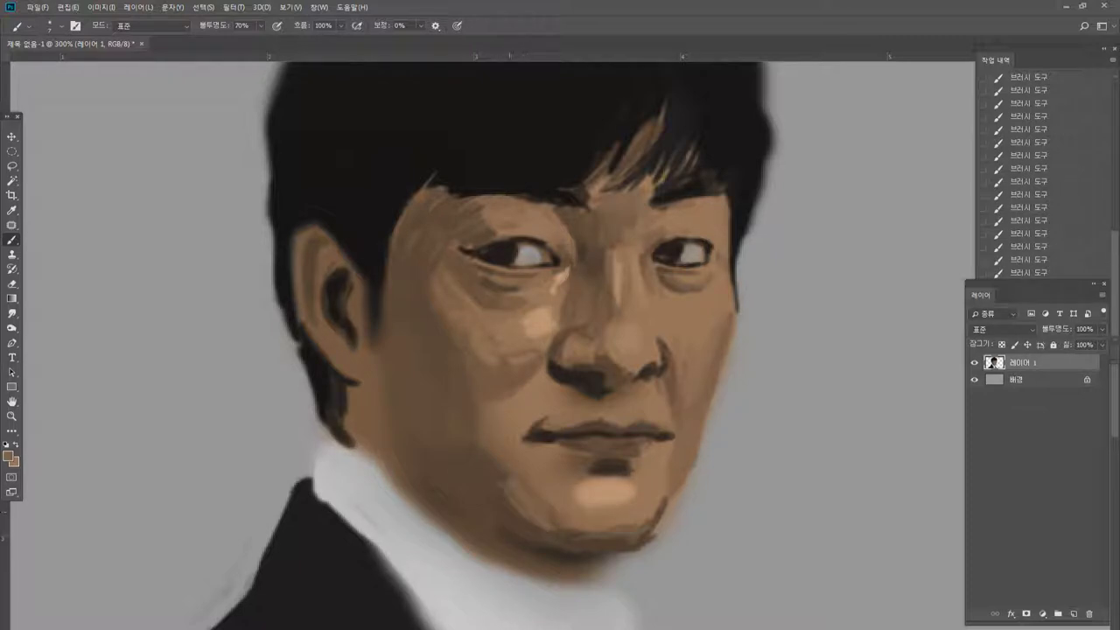
left_click(496, 480, "alt")
left_click(558, 513, "alt")
left_click(594, 553, "alt")
mouse_move(593, 561)
left_mouse_down()
mouse_move(572, 582)
mouse_move(591, 563)
mouse_move(528, 569)
mouse_move(543, 552)
mouse_move(495, 553)
left_mouse_up()
left_click(578, 560, "alt")
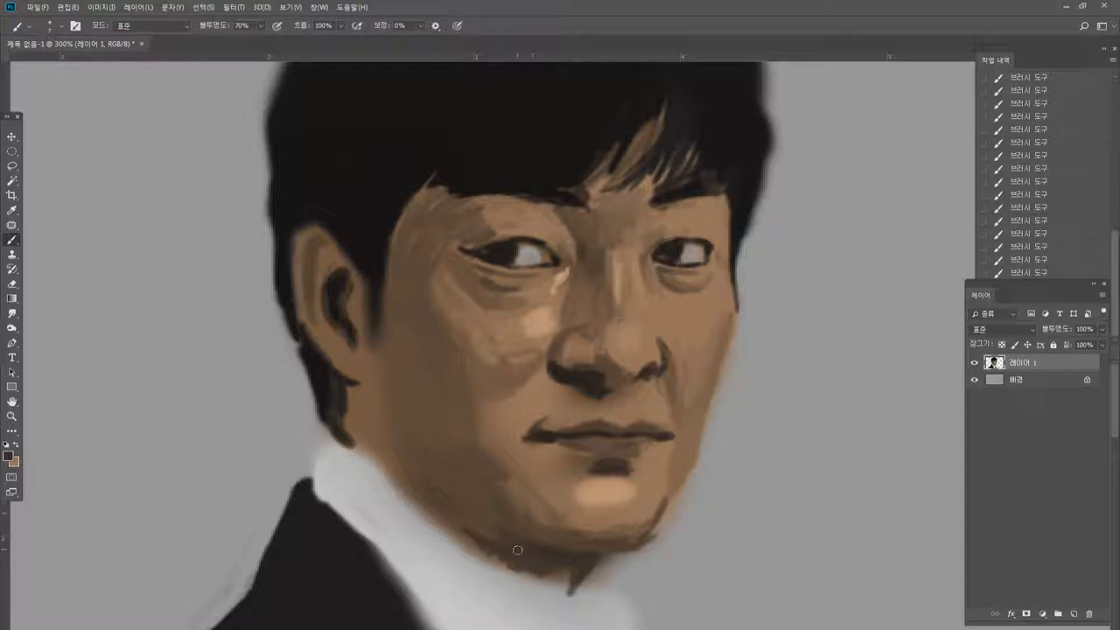
Shade the neck and jaw corner below the ear with sampled hair and skin tones.
left_click_drag(352, 378, 387, 446)
left_click(373, 392, "alt")
mouse_move(354, 387)
left_mouse_down()
mouse_move(359, 420)
mouse_move(348, 420)
mouse_move(362, 431)
mouse_move(356, 415)
mouse_move(388, 451)
left_mouse_up()
left_click(366, 428, "alt")
left_click(356, 415, "alt")
left_click(380, 382, "alt")
left_click(550, 506, "alt")
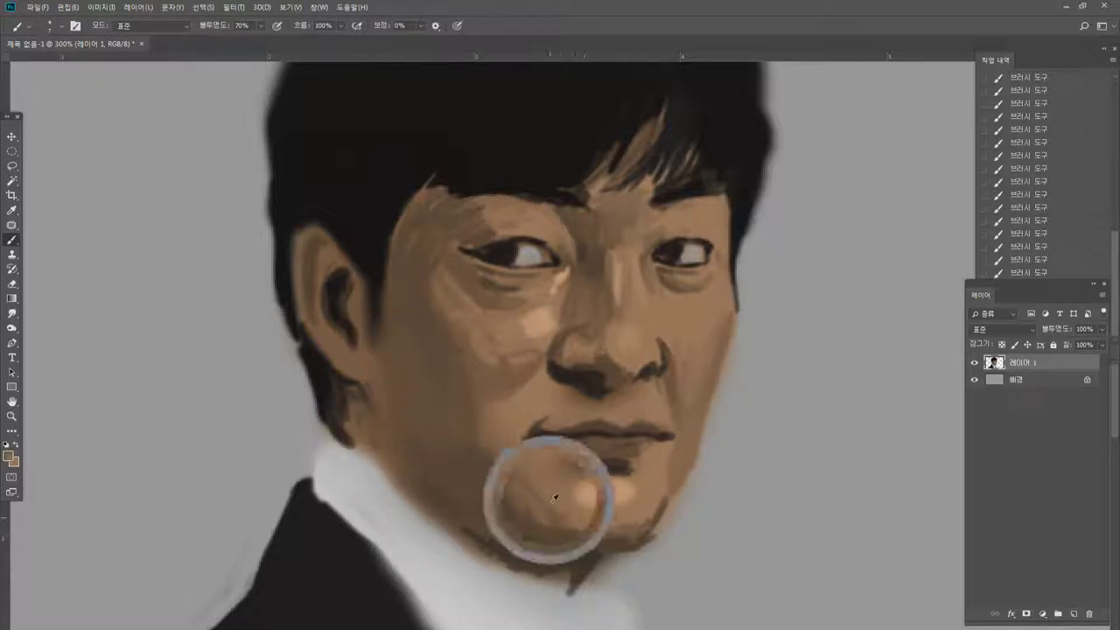
left_click(371, 356, "alt")
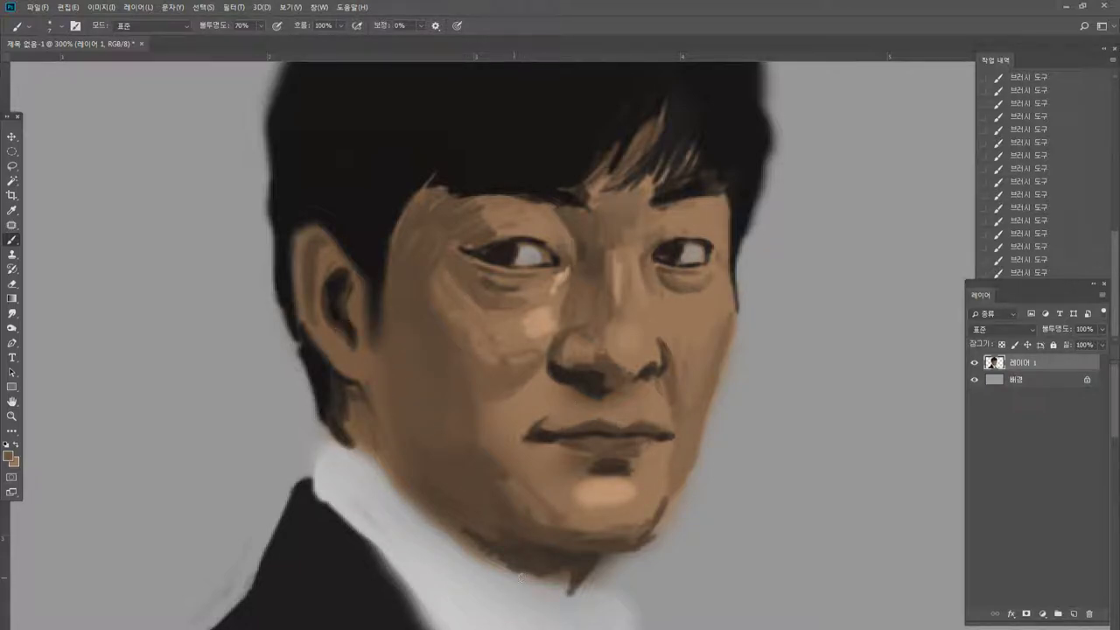
Clean up the shirt collar's edge below the jaw with a sampled collar grey.
left_click(450, 561, "alt")
left_click_drag(455, 548, 509, 591)
left_click_drag(430, 526, 477, 551)
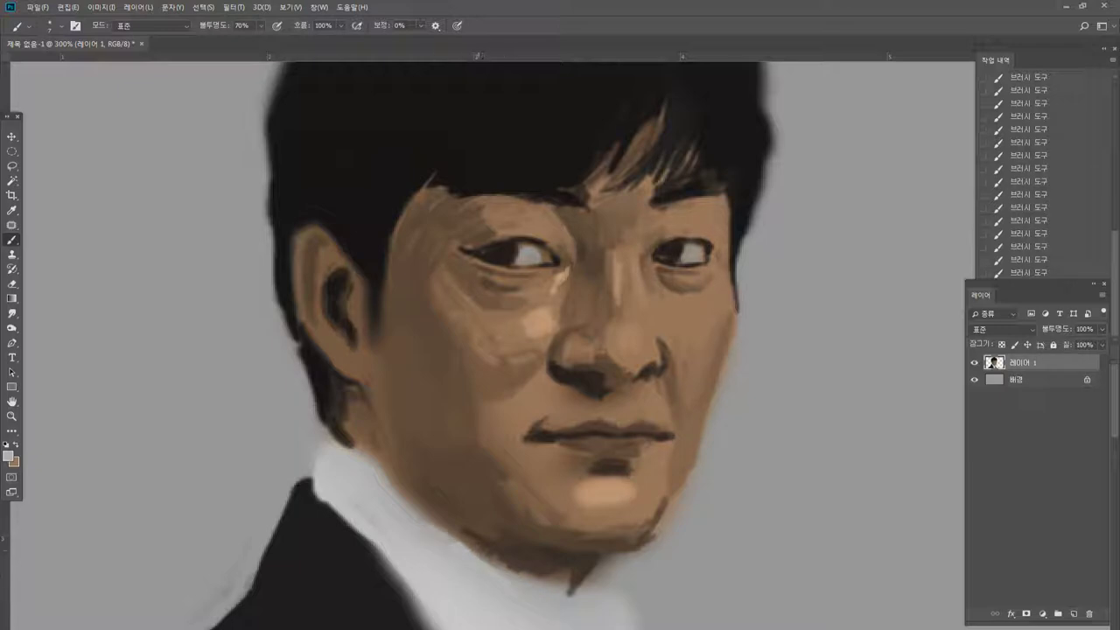
Draw a thin dark line between the neck and the near collar, then tidy the collar edge with sampled tones.
left_click(357, 438, "alt")
left_click_drag(356, 449, 401, 496)
left_click_drag(353, 447, 406, 499)
left_click(372, 484, "alt")
left_click(334, 401, "alt")
left_click_drag(345, 429, 474, 552)
left_click(399, 506, "alt")
left_click_drag(400, 496, 520, 593)
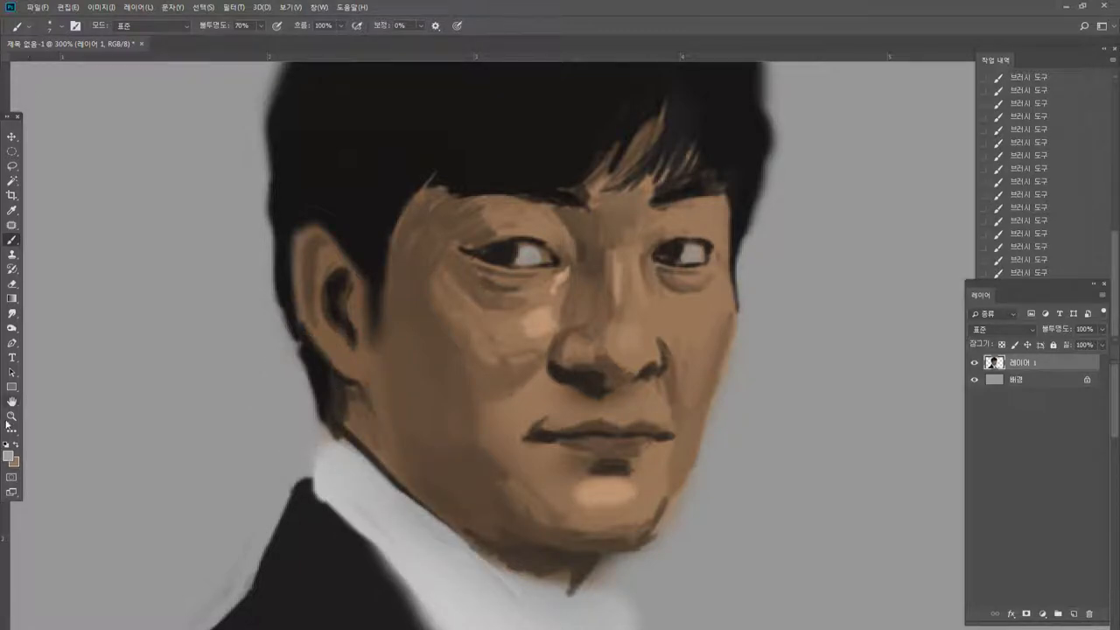
Reshape the face's cheek and chin contours on the portrait layer with the Liquify filter's Forward Warp tool.
double_click(12, 415)
left_click(492, 585)
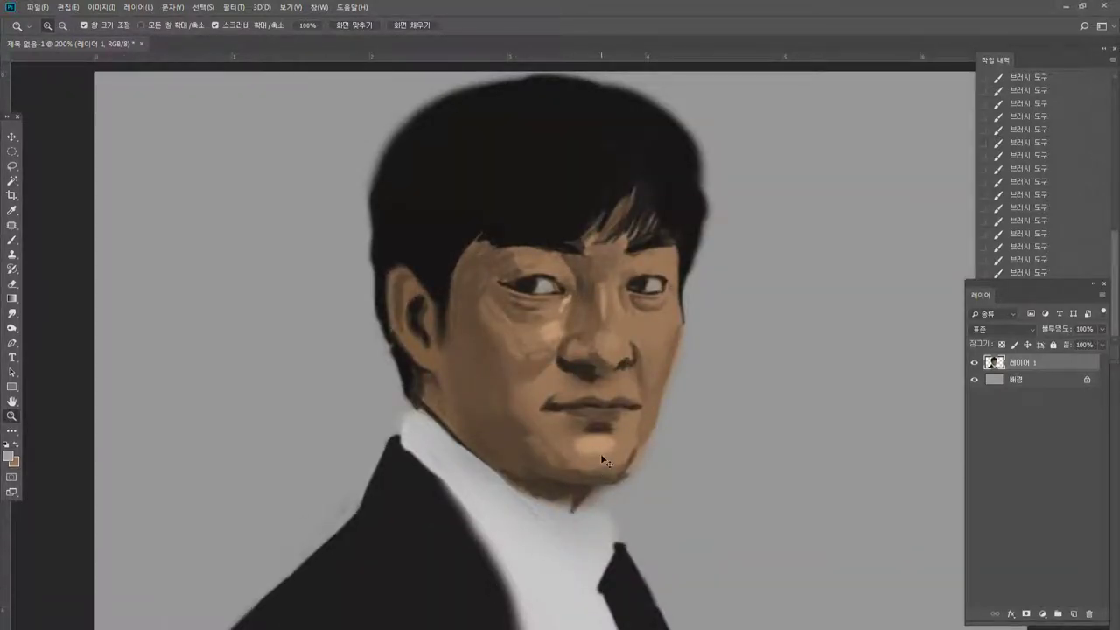
key("ctrl+shift+x")
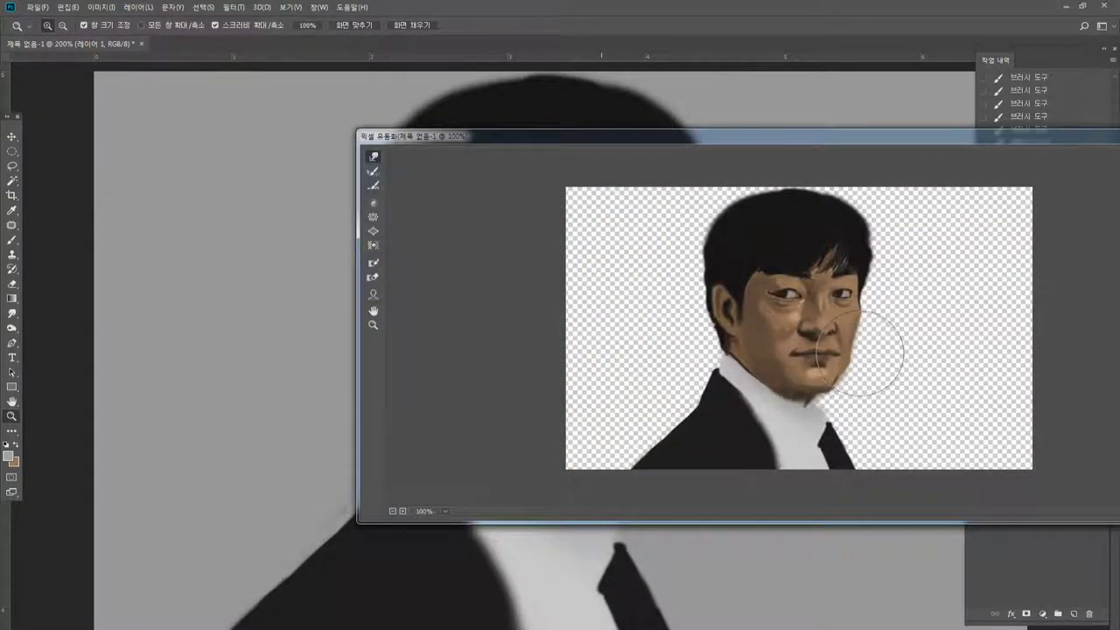
mouse_move(849, 365)
left_mouse_down()
mouse_move(868, 376)
mouse_move(850, 375)
mouse_move(883, 344)
left_mouse_up()
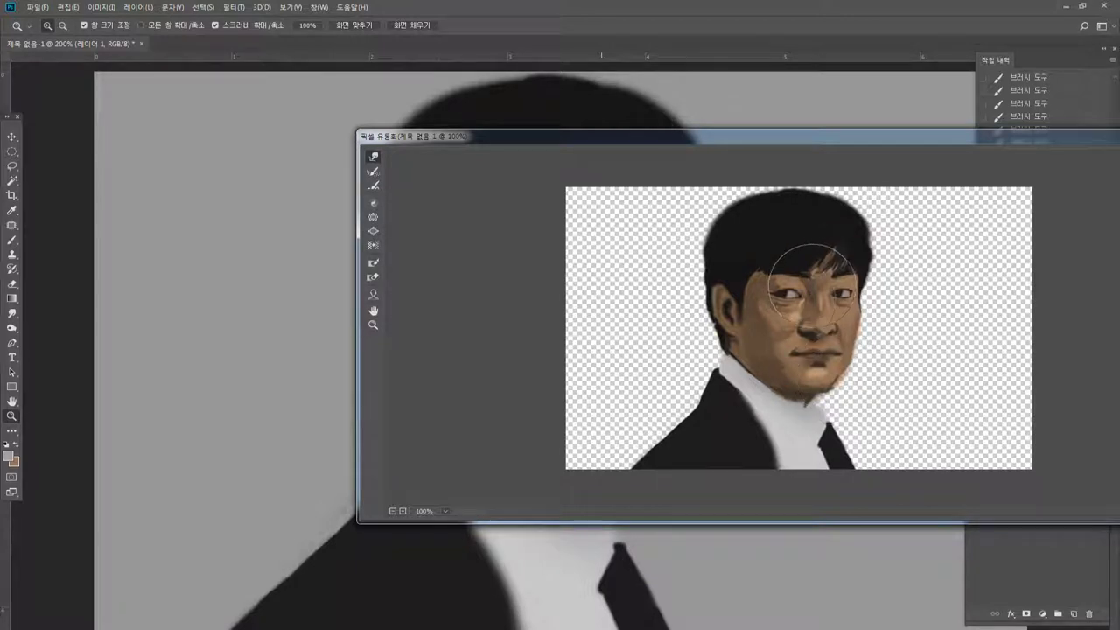
mouse_move(782, 306)
left_mouse_down()
mouse_move(848, 288)
mouse_move(850, 412)
left_mouse_up()
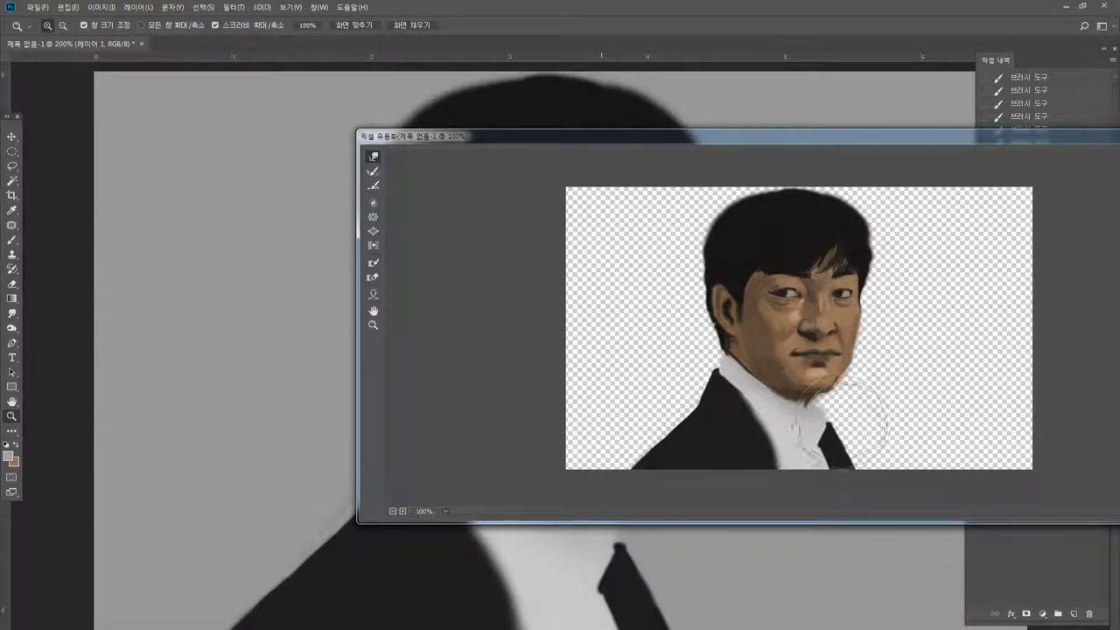
key("Return")
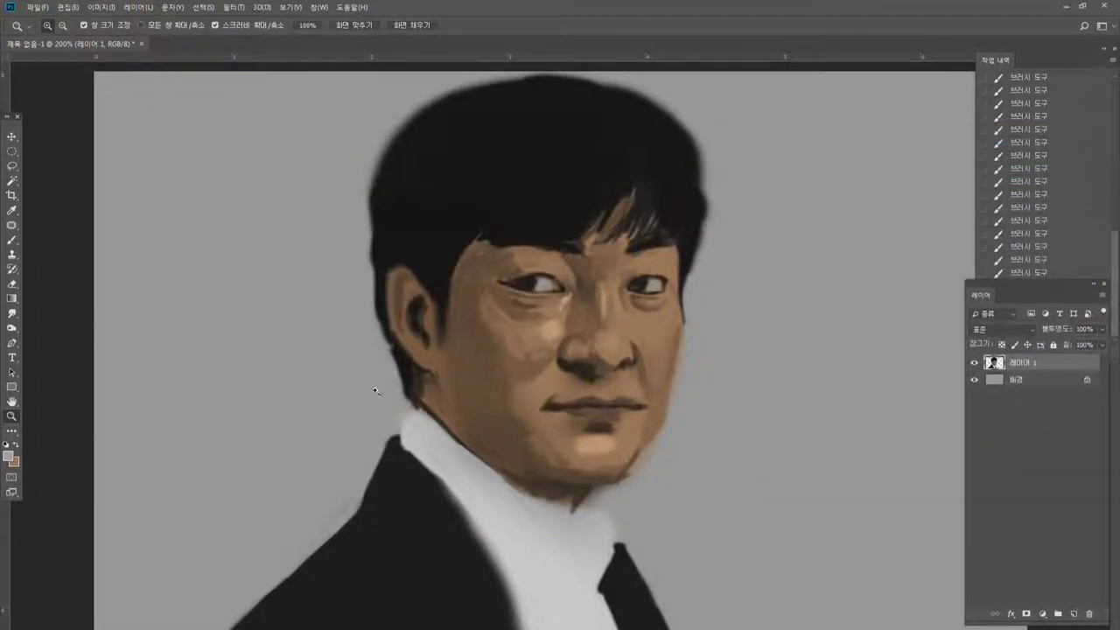
Erase the blurry outer edge of the hair along the far side of the head.
key("e")
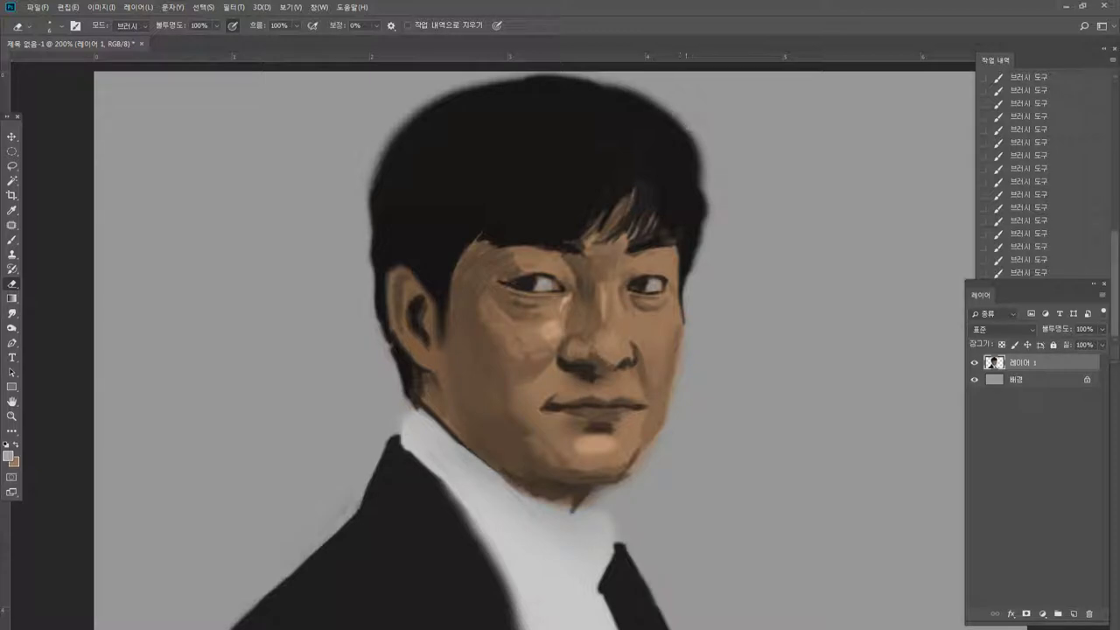
left_click_drag(683, 121, 702, 184)
left_click_drag(699, 150, 707, 181)
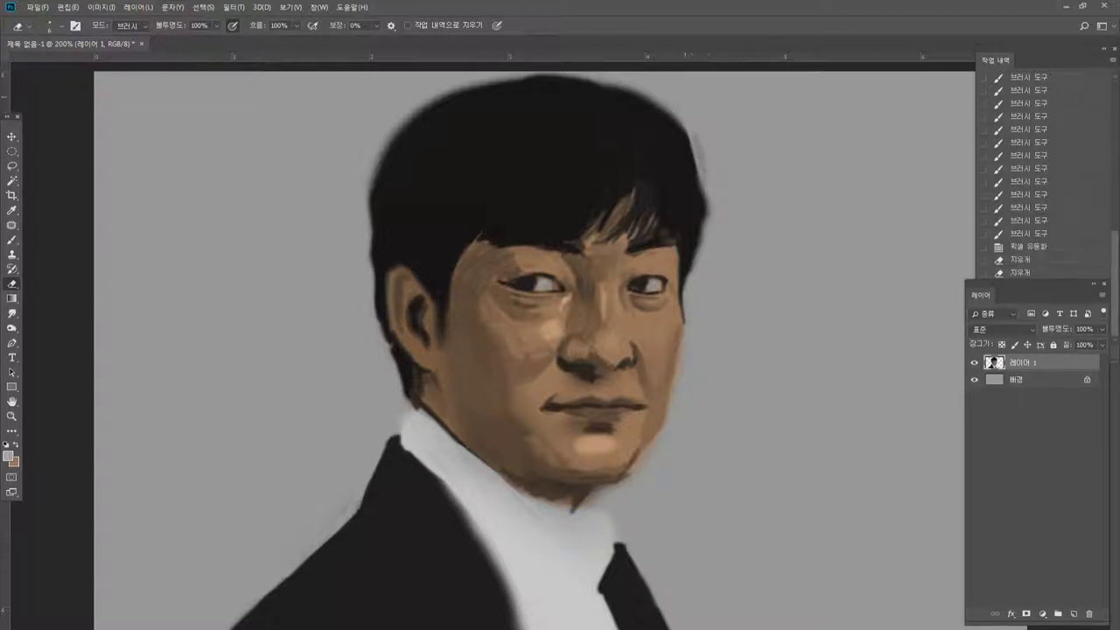
left_click_drag(688, 121, 699, 149)
left_click_drag(684, 118, 693, 138)
left_click_drag(673, 110, 690, 135)
left_click_drag(668, 107, 694, 144)
left_click_drag(676, 115, 699, 151)
left_click_drag(653, 95, 675, 114)
left_click_drag(657, 96, 690, 133)
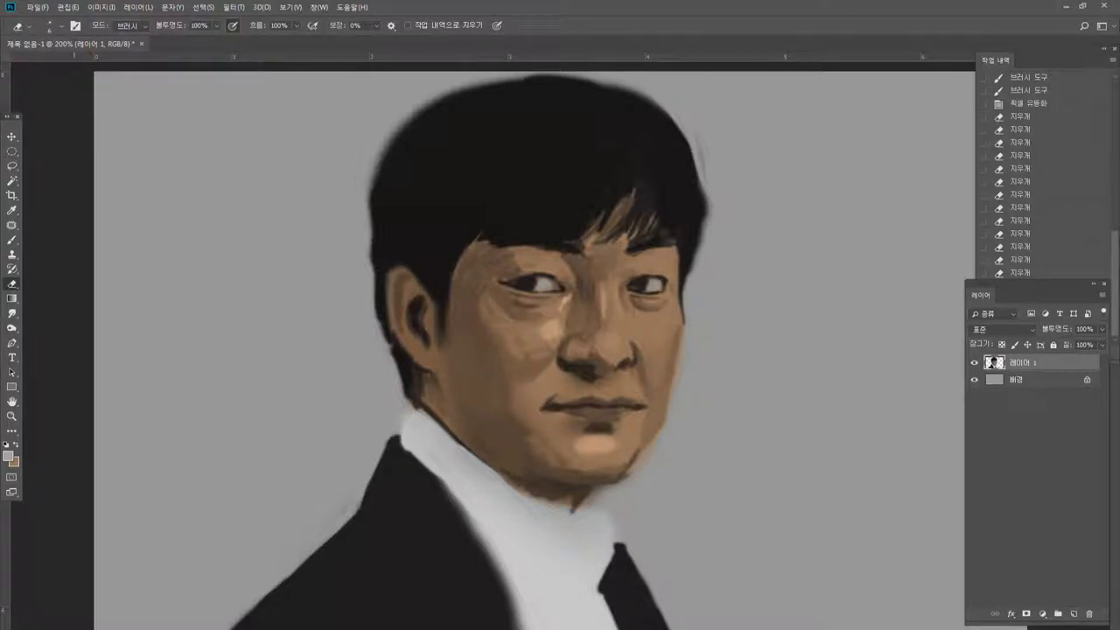
Sharpen the boundary between the shadowed neck and the near collar under the chin using sampled colours.
left_click(12, 416)
left_click(455, 509)
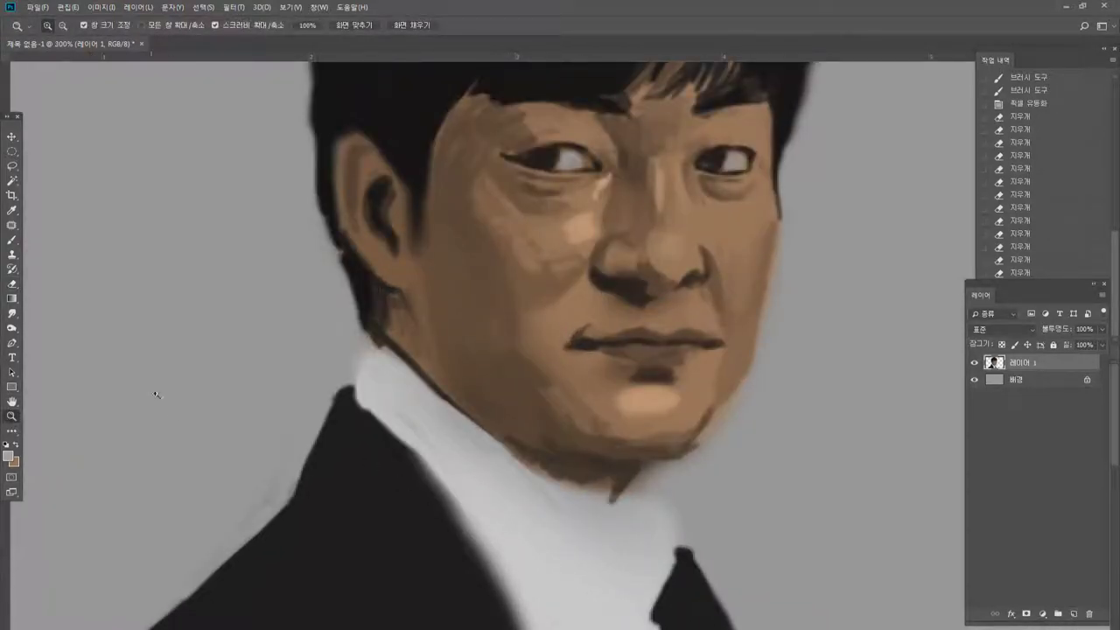
left_click(11, 240)
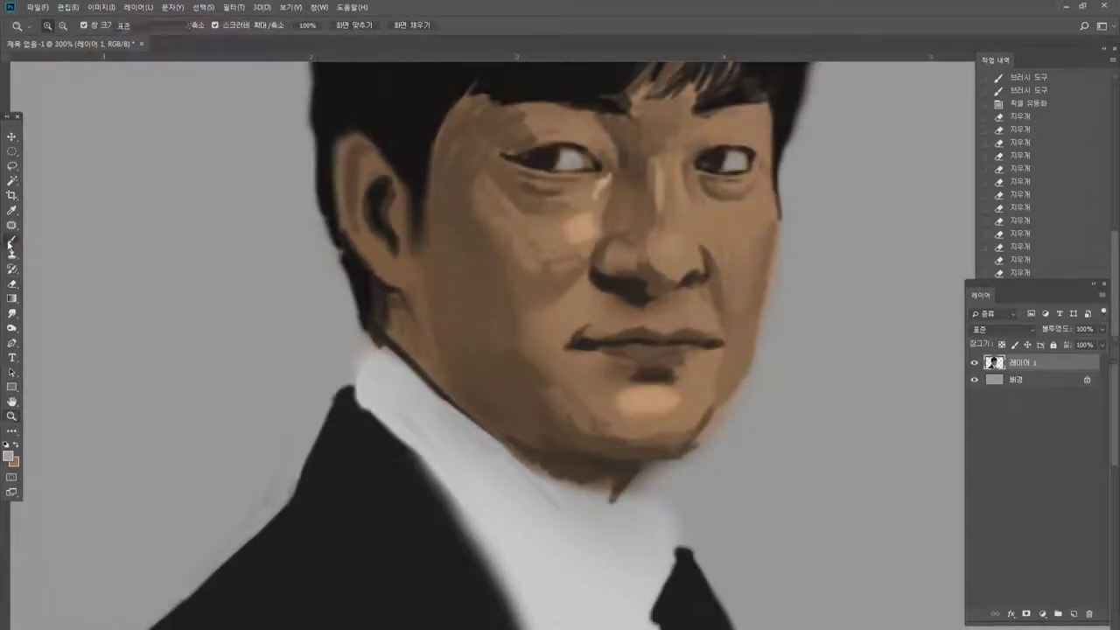
mouse_move(531, 470)
left_mouse_down()
mouse_move(518, 465)
mouse_move(602, 499)
mouse_move(599, 513)
mouse_move(540, 490)
mouse_move(568, 501)
left_mouse_up()
left_click(537, 452, "alt")
left_click(531, 496, "alt")
left_click_drag(508, 450, 571, 495)
left_click_drag(516, 454, 527, 467)
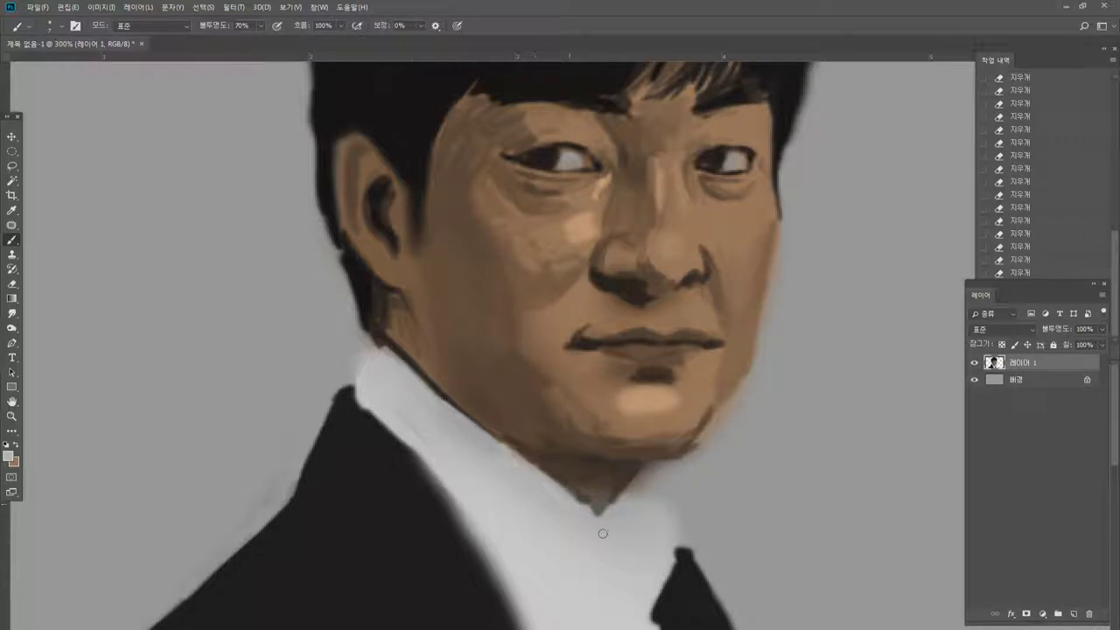
Smooth the near collar's tip in light grey, then draw dark lines for the collar fold and its opening edge.
left_click_drag(603, 532, 593, 516)
mouse_move(588, 511)
left_mouse_down()
mouse_move(600, 519)
mouse_move(546, 628)
left_mouse_up()
left_click(708, 607, "alt")
left_click_drag(610, 544, 539, 629)
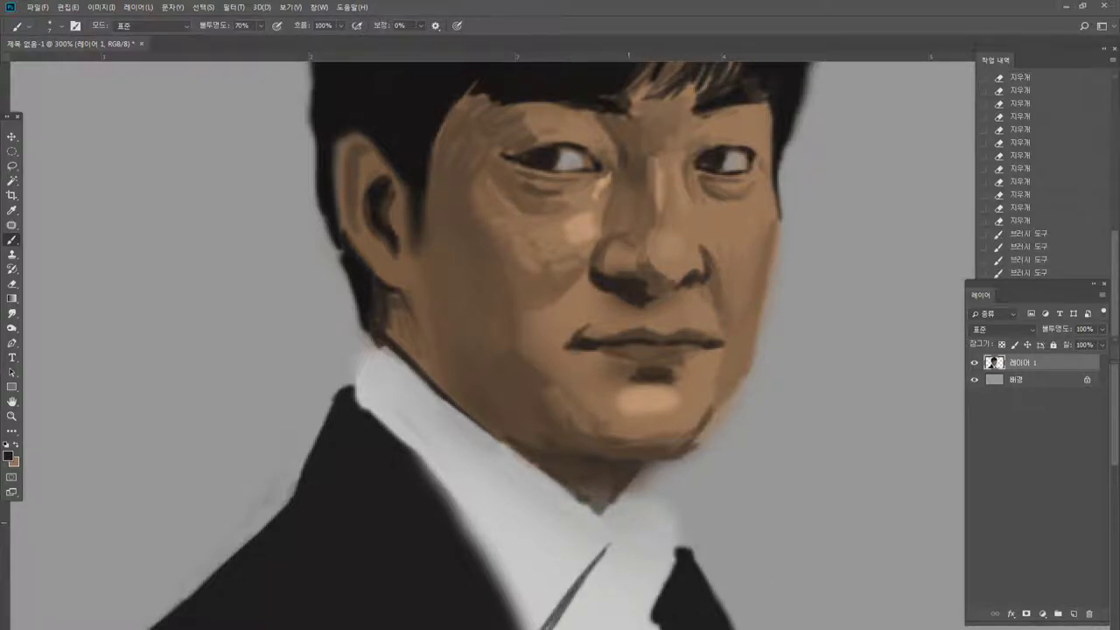
left_click_drag(596, 516, 620, 536)
key("ctrl+z")
mouse_move(581, 496)
left_mouse_down()
mouse_move(631, 544)
mouse_move(630, 590)
left_mouse_up()
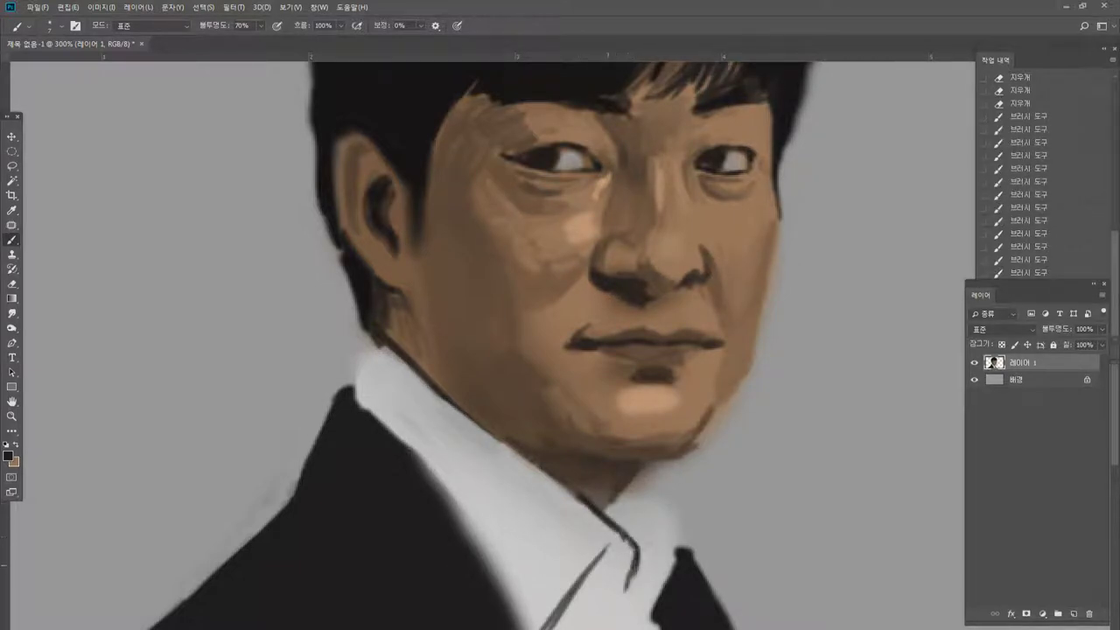
Fill the collar opening below the neck with grey and add light strokes over it.
left_click(597, 516, "alt")
mouse_move(616, 544)
left_mouse_down()
mouse_move(592, 584)
mouse_move(620, 601)
mouse_move(587, 602)
mouse_move(599, 592)
mouse_move(574, 611)
mouse_move(600, 599)
left_mouse_up()
left_click(578, 572, "alt")
left_click_drag(585, 588, 611, 604)
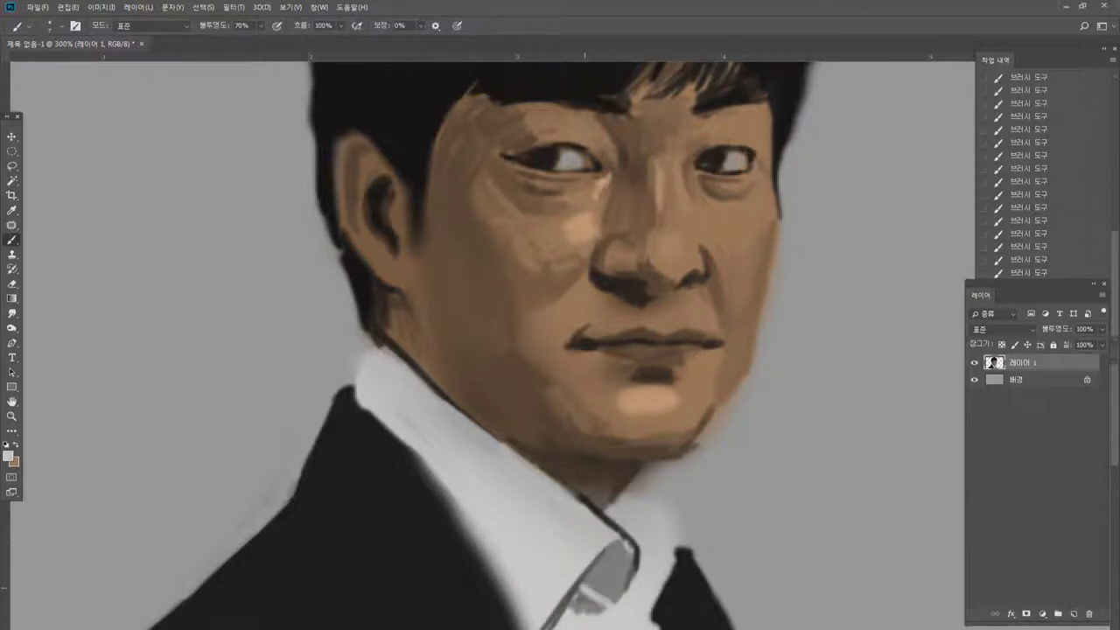
mouse_move(594, 580)
left_mouse_down()
mouse_move(625, 560)
mouse_move(622, 546)
mouse_move(630, 556)
left_mouse_up()
Paint the neck between the collars with sampled shadow and skin tones, and touch up the far collar's outer edge.
left_click(601, 481, "alt")
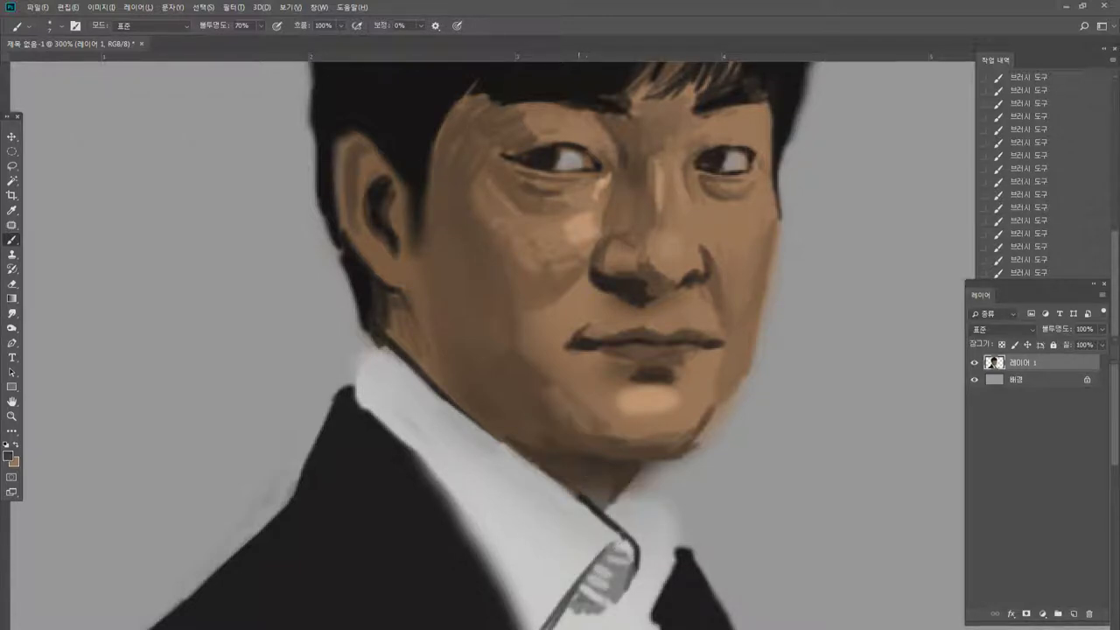
mouse_move(580, 482)
left_mouse_down()
mouse_move(597, 496)
mouse_move(623, 492)
left_mouse_up()
left_click(522, 407, "alt")
left_click(619, 409, "alt")
mouse_move(612, 489)
left_mouse_down()
mouse_move(606, 504)
mouse_move(618, 490)
mouse_move(631, 536)
mouse_move(626, 509)
mouse_move(642, 507)
left_mouse_up()
left_click(635, 464, "alt")
left_click(627, 481, "alt")
left_click(647, 502, "alt")
mouse_move(643, 480)
left_mouse_down()
mouse_move(651, 497)
mouse_move(647, 463)
mouse_move(644, 484)
mouse_move(676, 522)
left_mouse_up()
left_click(649, 463, "alt")
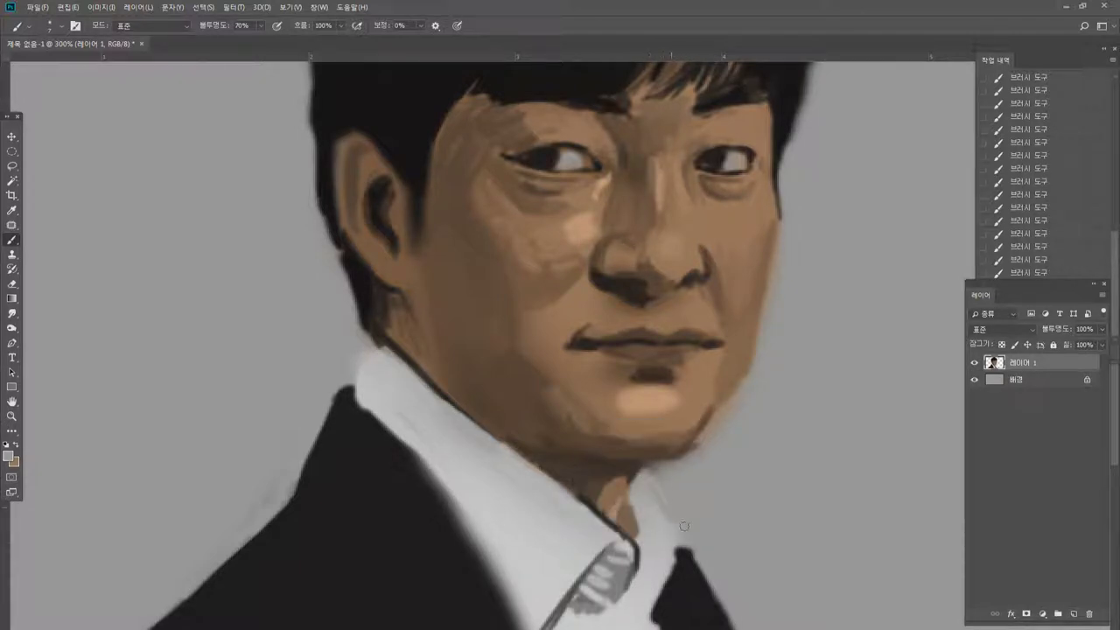
Choose the light grey dfd7d7 and paint the bright outer edge of the far collar down to its tip.
left_click(662, 522, "alt")
left_click(9, 455)
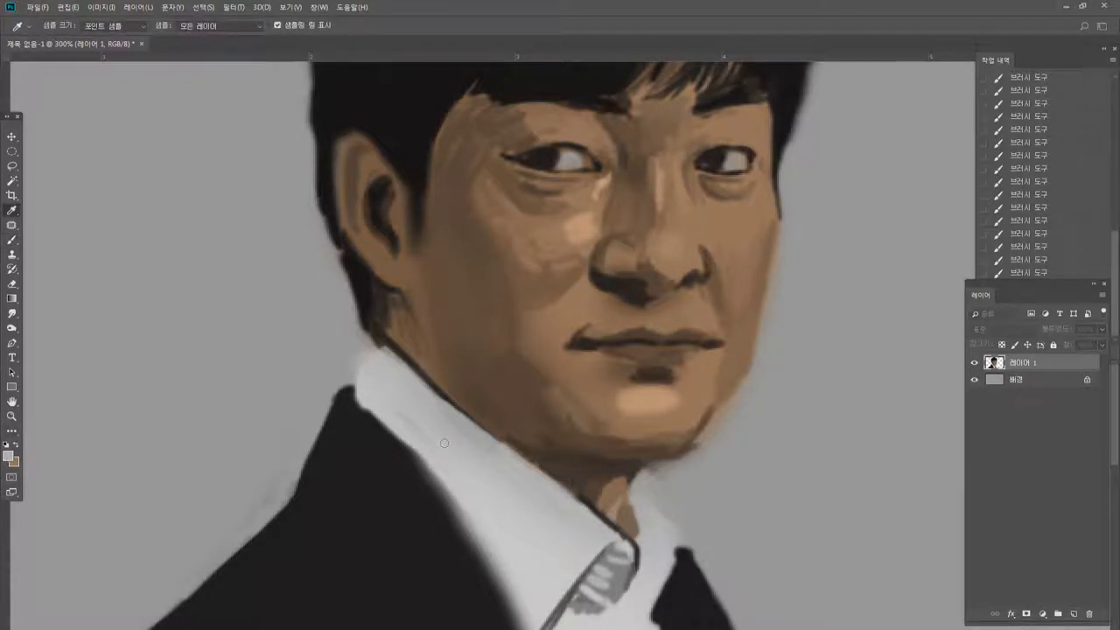
left_click(343, 416)
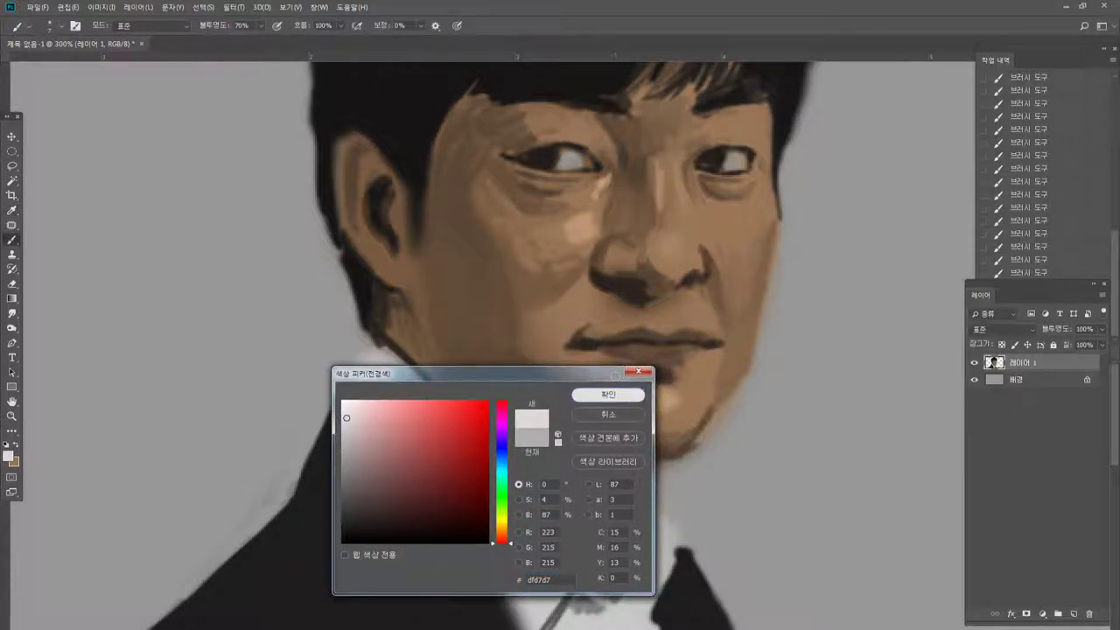
left_click(609, 394)
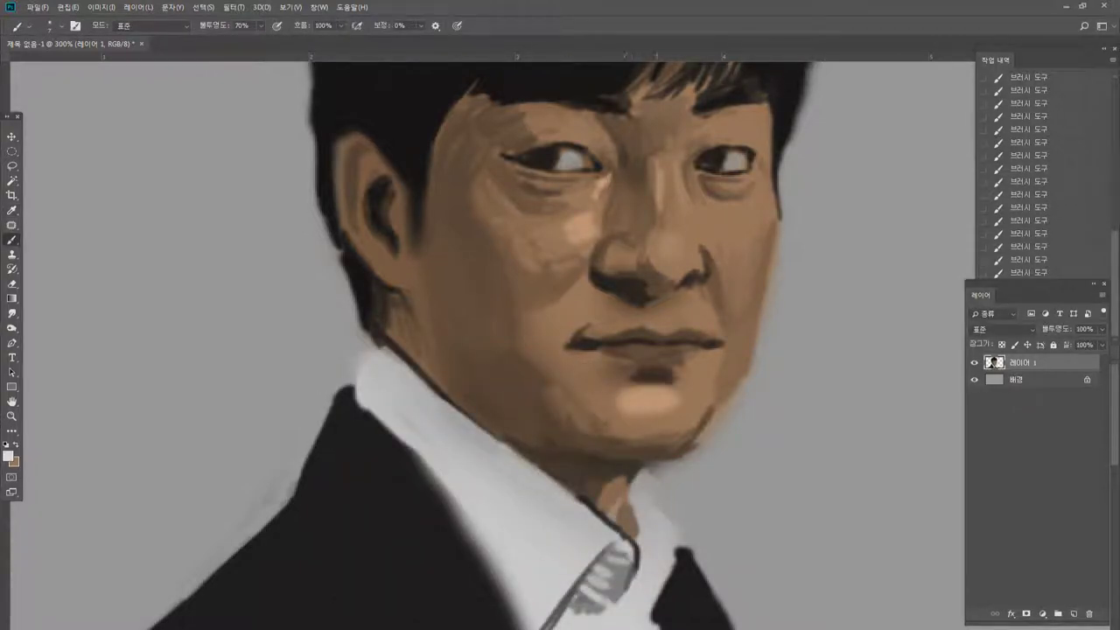
left_click_drag(646, 473, 669, 523)
left_click_drag(648, 477, 676, 529)
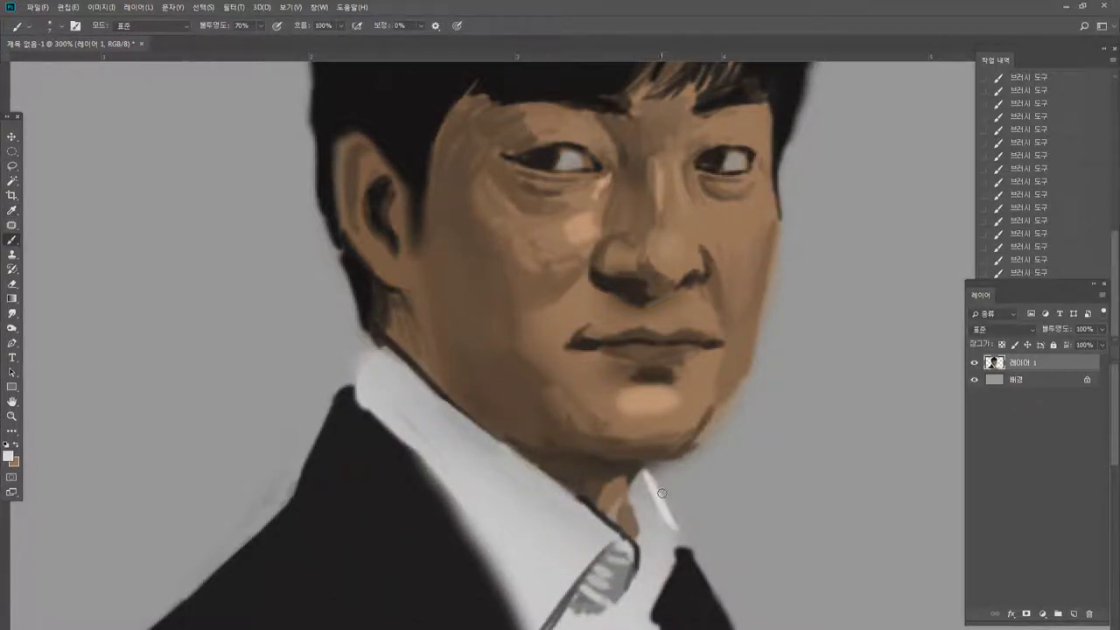
mouse_move(660, 488)
left_mouse_down()
mouse_move(693, 544)
mouse_move(655, 603)
left_mouse_up()
Shade the far collar's inner side and its edge against the suit with sampled greys and skin tone.
left_click(624, 575, "alt")
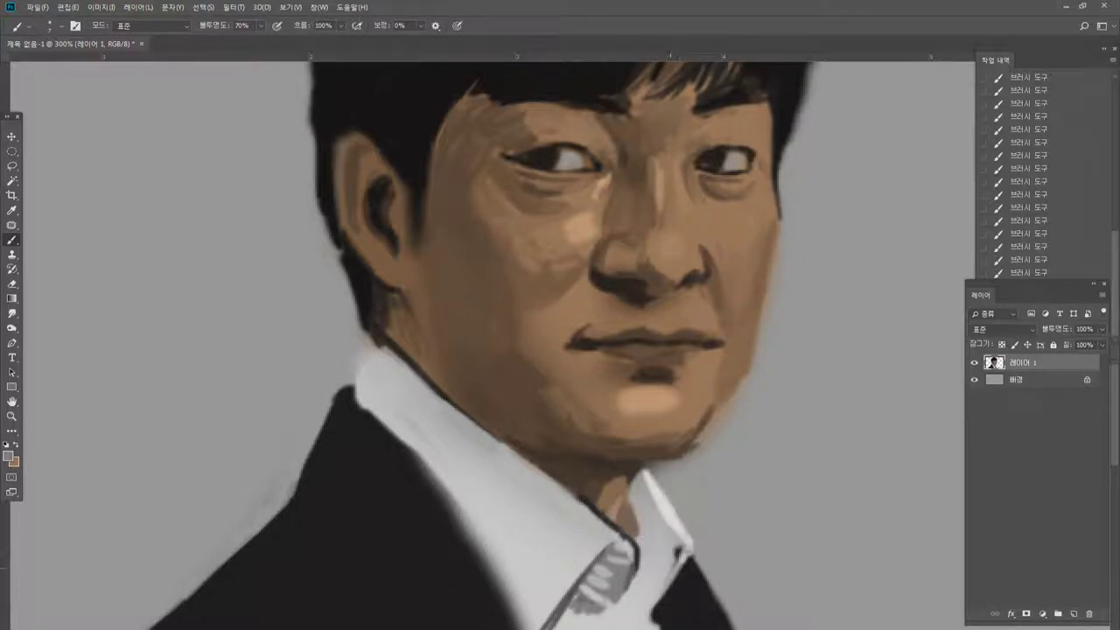
left_click_drag(679, 552, 655, 611)
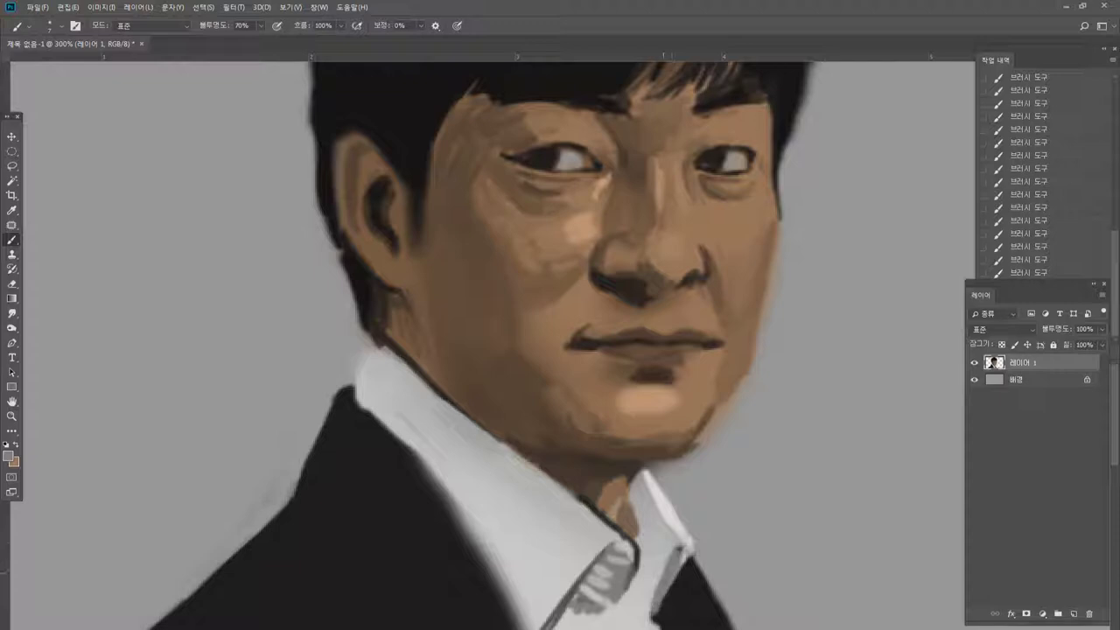
left_click(618, 524, "alt")
mouse_move(632, 536)
left_mouse_down()
mouse_move(643, 565)
mouse_move(628, 588)
mouse_move(655, 609)
mouse_move(670, 588)
mouse_move(651, 621)
left_mouse_up()
left_click(656, 546, "alt")
left_click(674, 557, "alt")
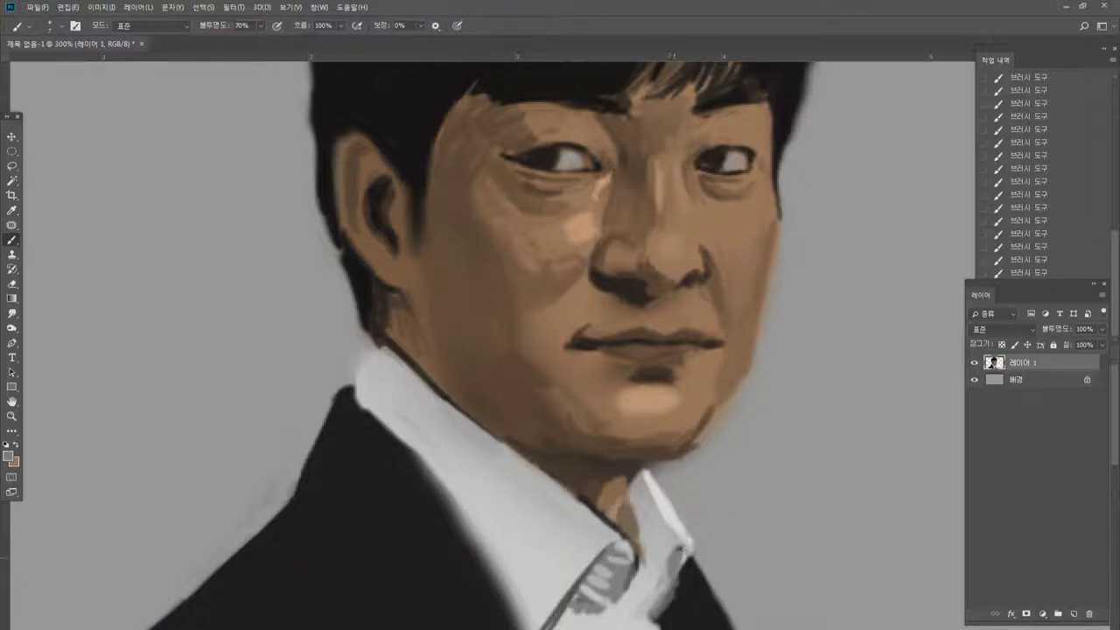
left_click(686, 530, "alt")
mouse_move(683, 545)
left_mouse_down()
mouse_move(667, 561)
mouse_move(657, 596)
mouse_move(676, 590)
mouse_move(658, 625)
left_mouse_up()
left_click(679, 556, "alt")
left_click(653, 617, "alt")
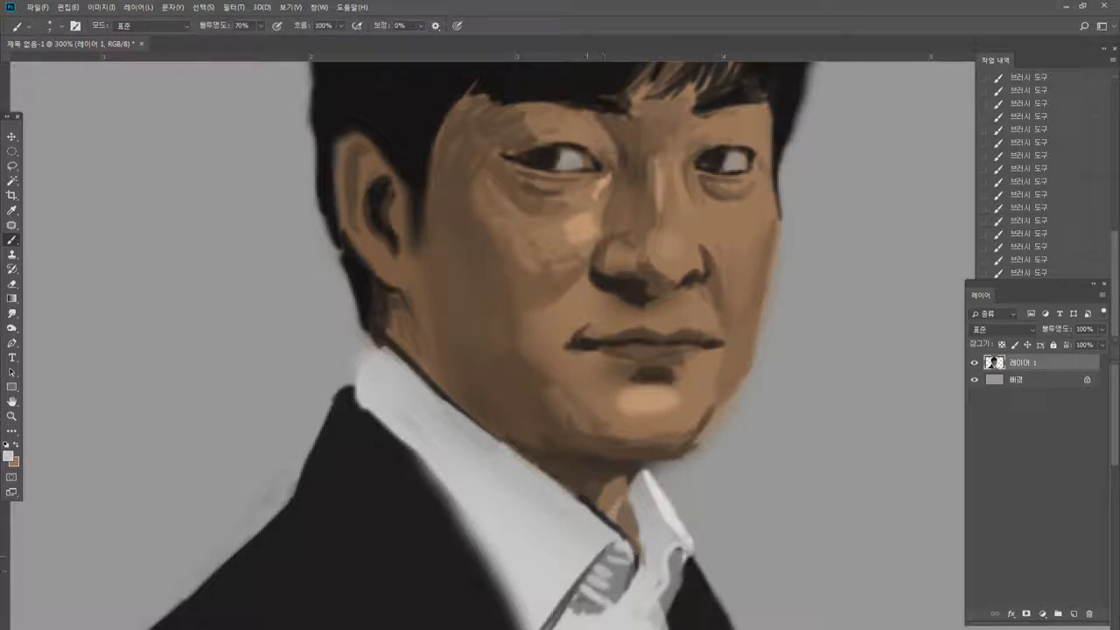
Shade the shirt front below the collar opening with sampled grey and extend the far jacket edge with the sampled suit colour.
left_click(686, 547, "alt")
mouse_move(608, 629)
left_mouse_down()
mouse_move(634, 623)
mouse_move(643, 584)
mouse_move(628, 606)
mouse_move(653, 570)
mouse_move(598, 623)
left_mouse_up()
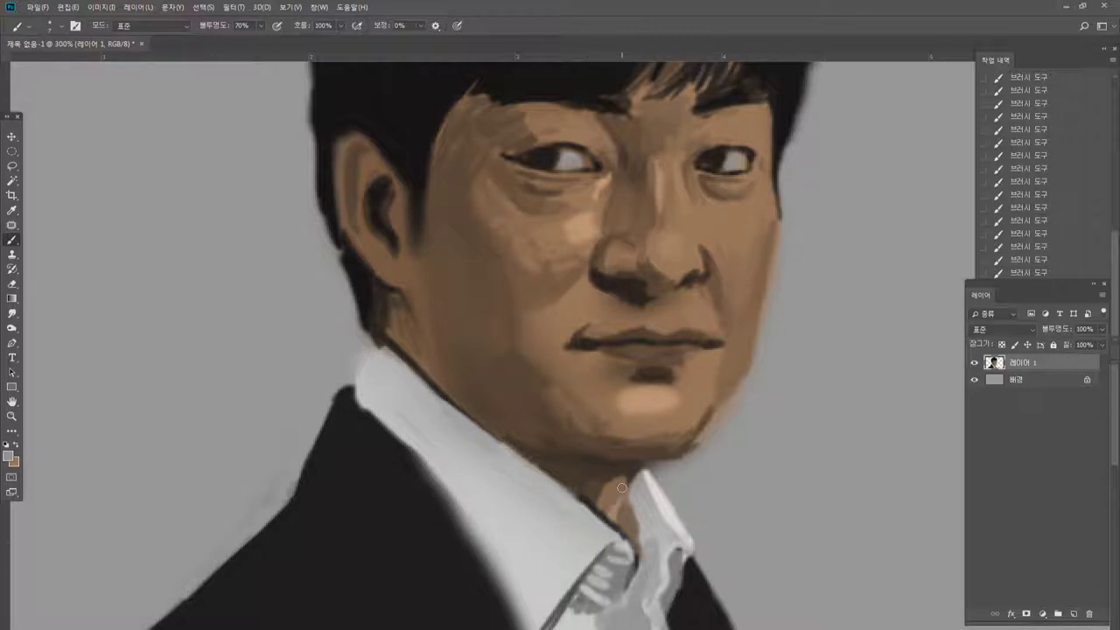
left_click(705, 573, "alt")
left_click_drag(713, 600, 729, 624)
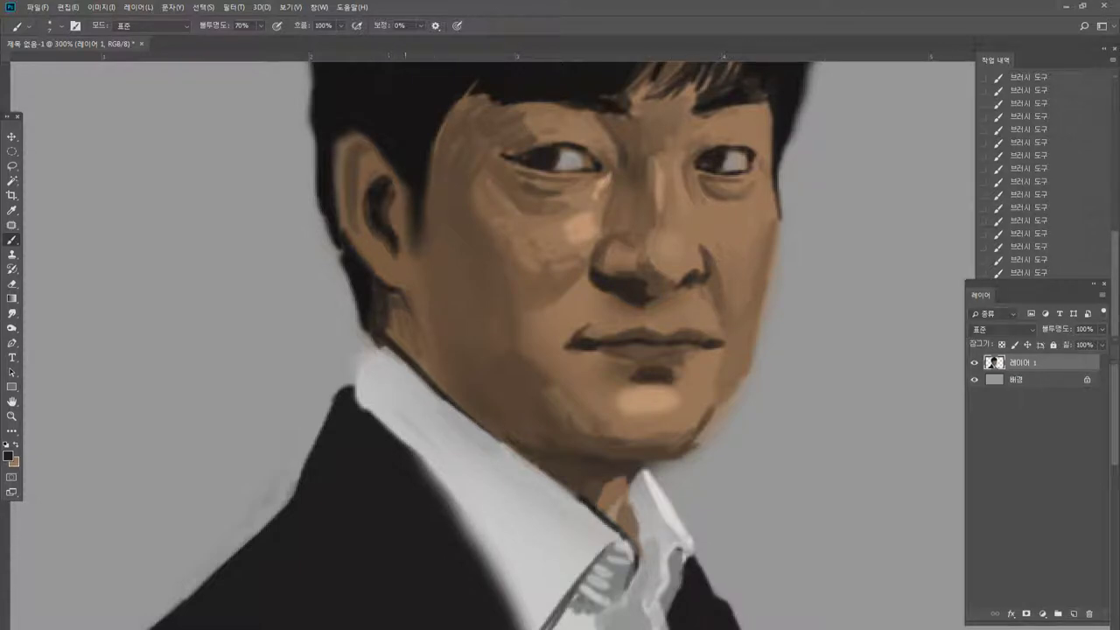
Repaint the near collar's lower edge along the lapel with sampled light greys.
left_click(378, 401, "alt")
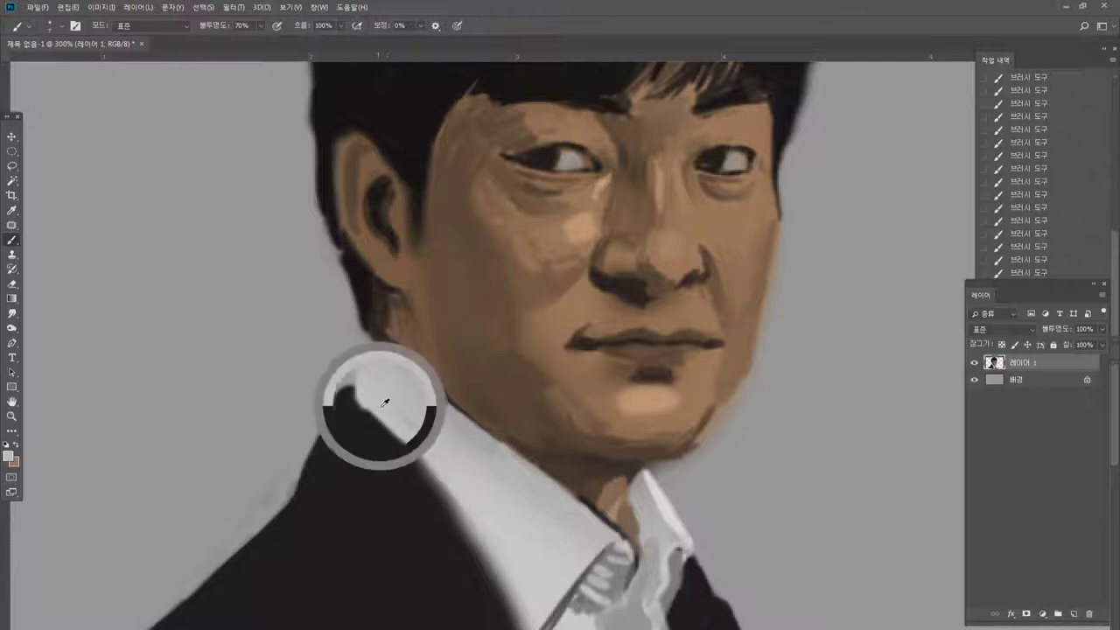
left_click_drag(414, 456, 513, 605)
left_click(478, 567, "alt")
mouse_move(458, 524)
left_mouse_down()
mouse_move(520, 628)
mouse_move(523, 585)
left_mouse_up()
left_click(512, 575, "alt")
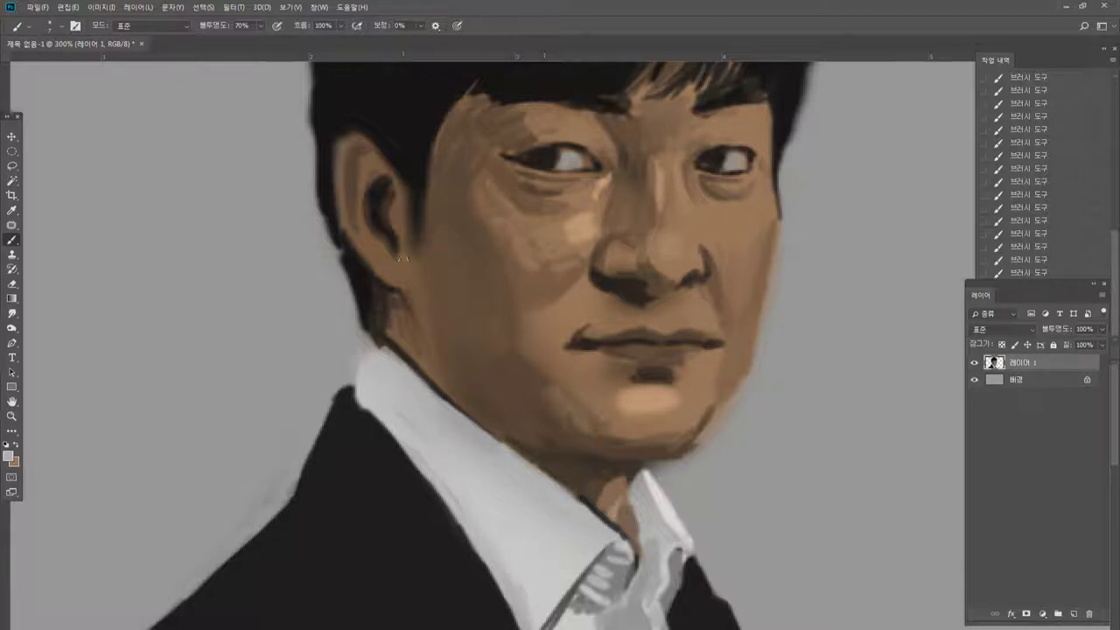
Define the back of the near collar and its border with the lapel using the sampled suit black.
left_click(354, 427, "alt")
mouse_move(353, 389)
left_mouse_down()
mouse_move(365, 407)
mouse_move(353, 381)
mouse_move(378, 338)
mouse_move(362, 391)
mouse_move(402, 463)
left_mouse_up()
left_click(381, 363, "alt")
left_click(359, 388, "alt")
left_click(366, 466, "alt")
left_click_drag(368, 413, 486, 576)
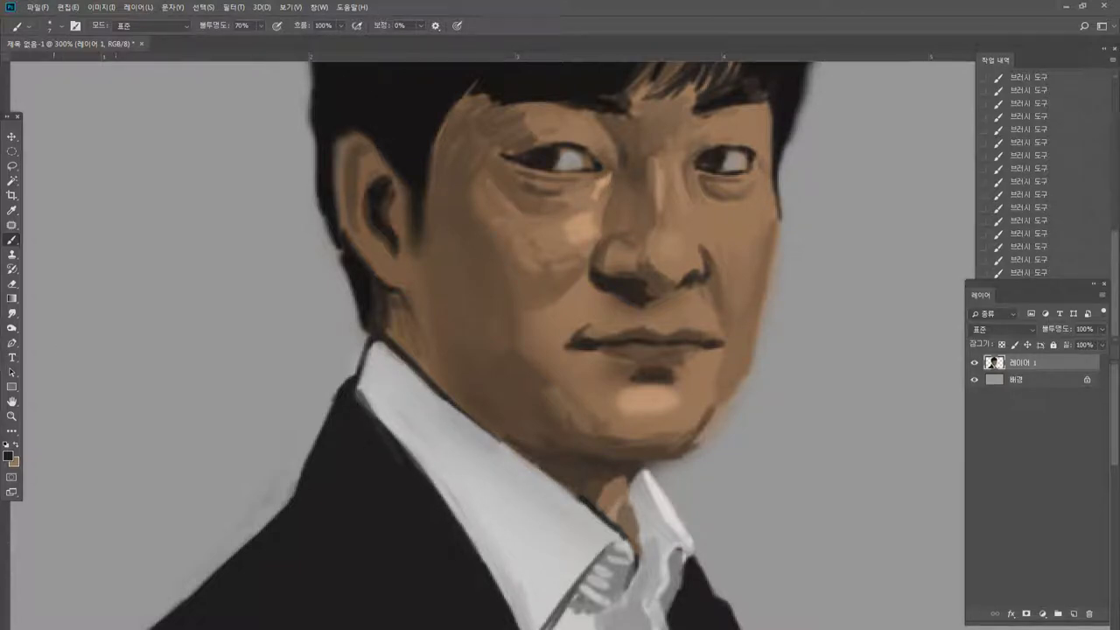
Darken the near shirt collar with the Burn tool, from the back of the neck down towards the collar tip.
left_click(12, 329)
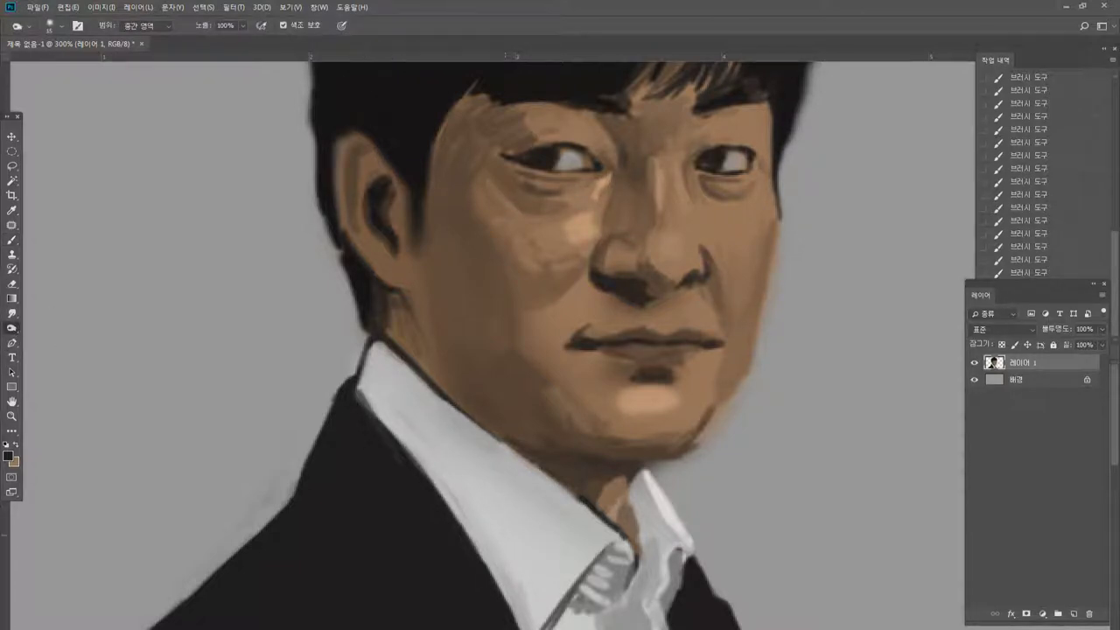
mouse_move(367, 350)
left_mouse_down()
mouse_move(385, 412)
mouse_move(507, 552)
mouse_move(525, 604)
left_mouse_up()
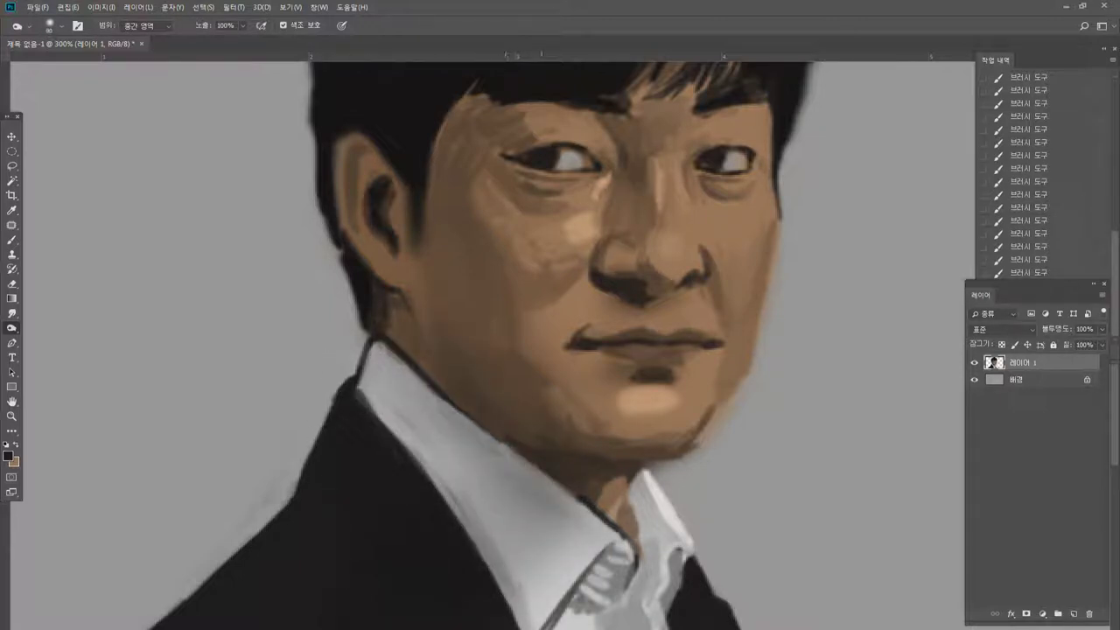
mouse_move(560, 569)
left_mouse_down()
mouse_move(525, 507)
mouse_move(464, 482)
mouse_move(361, 387)
left_mouse_up()
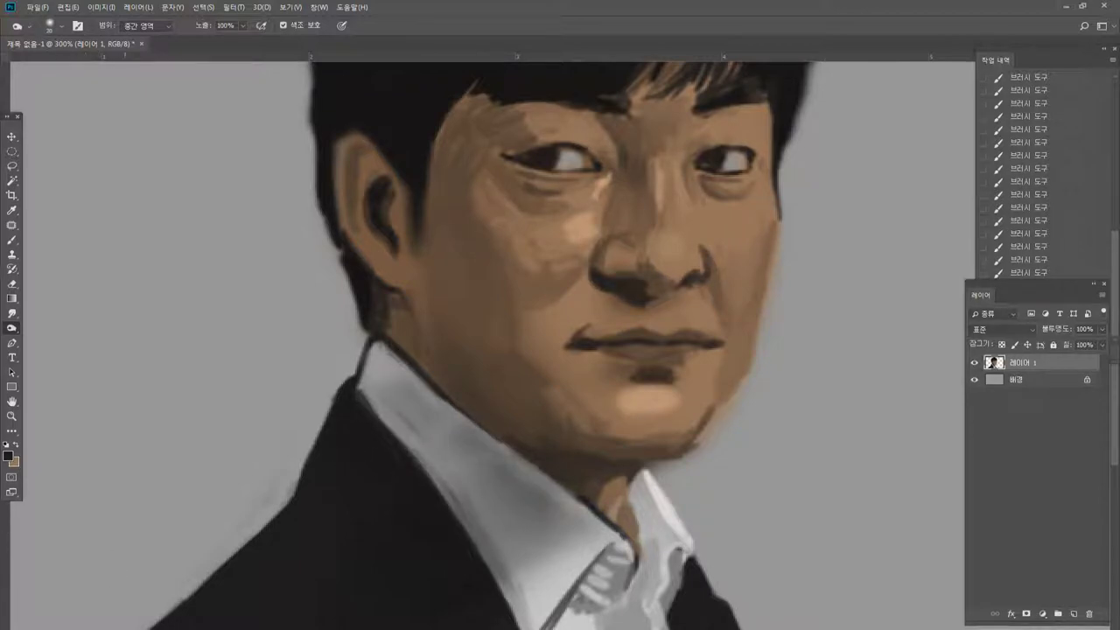
Brush sampled greys along the near collar's upper edge where it meets the neck.
key("b")
left_click(491, 478, "alt")
left_click_drag(466, 430, 425, 390)
left_click(419, 389, "alt")
left_click_drag(483, 441, 499, 450)
left_click_drag(498, 451, 559, 493)
left_click_drag(559, 493, 574, 502)
left_click_drag(566, 496, 581, 505)
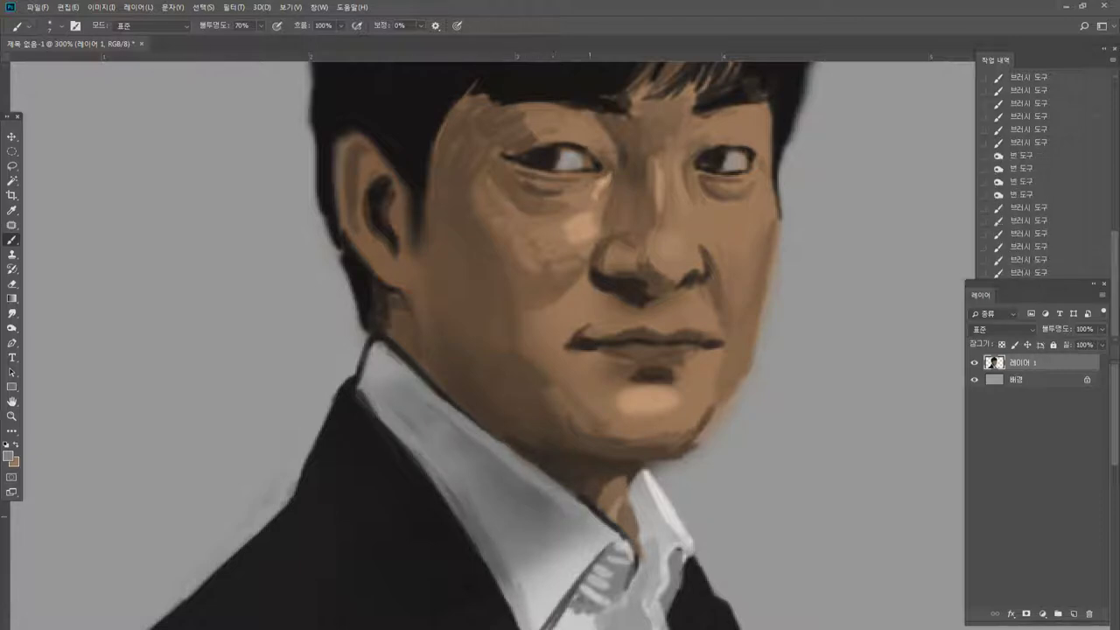
Shape the shadow plane on the near collar with sampled greys and retouch the lapel edge below it.
left_click(548, 571, "alt")
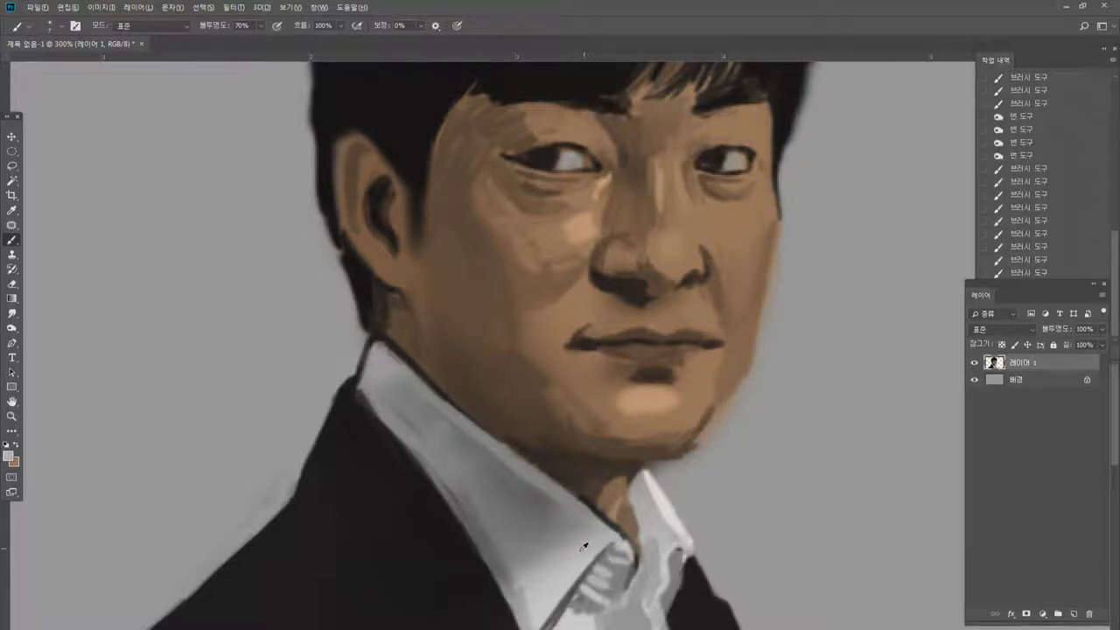
left_click(603, 527, "alt")
mouse_move(585, 535)
left_mouse_down()
mouse_move(510, 575)
mouse_move(580, 531)
mouse_move(524, 560)
mouse_move(560, 532)
left_mouse_up()
mouse_move(525, 534)
left_mouse_down()
mouse_move(560, 525)
mouse_move(546, 499)
left_mouse_up()
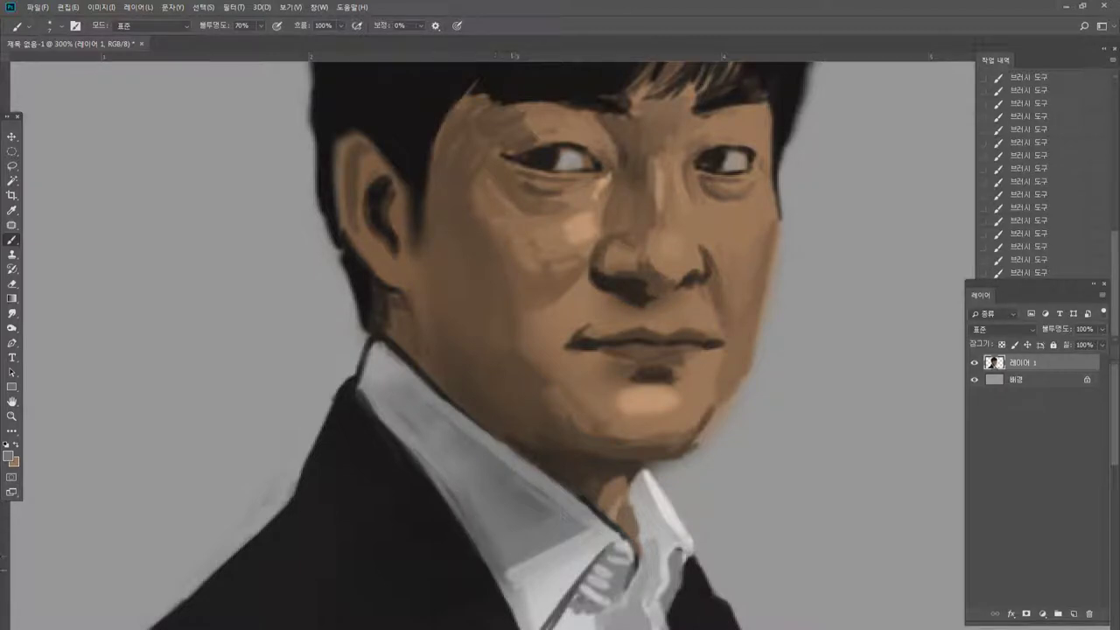
left_click(497, 587, "alt")
left_click_drag(507, 601, 526, 628)
Choose black (000000) and outline the near lapel's outer edge, lower point and inner seam on the jacket.
left_click(15, 445)
left_click(9, 455)
type("000000")
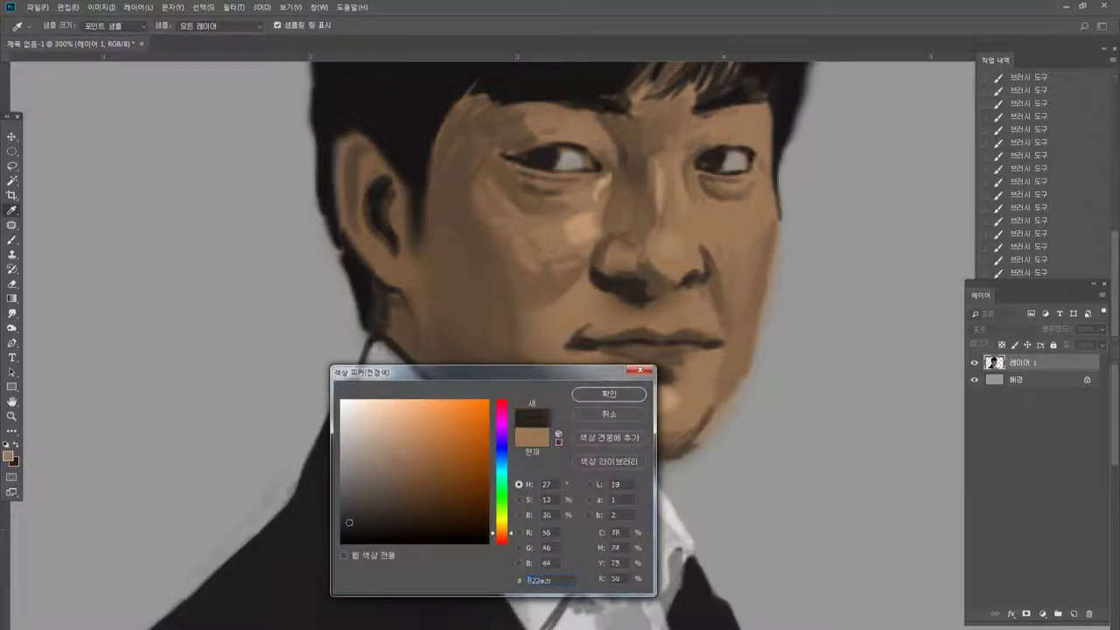
left_click(610, 395)
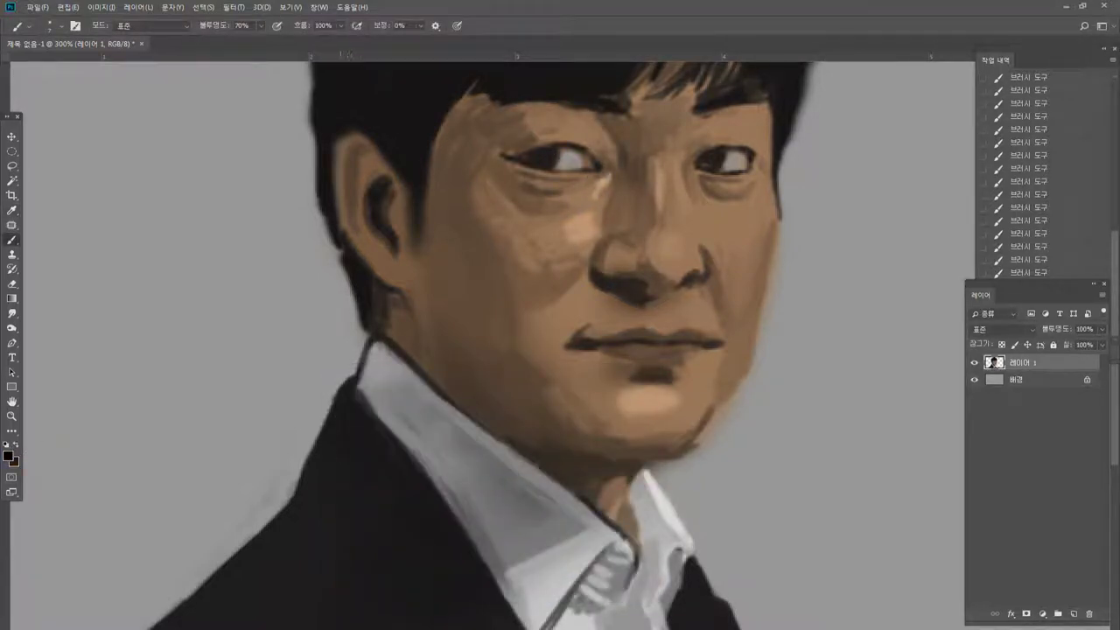
mouse_move(315, 487)
left_mouse_down()
mouse_move(324, 574)
mouse_move(391, 629)
left_mouse_up()
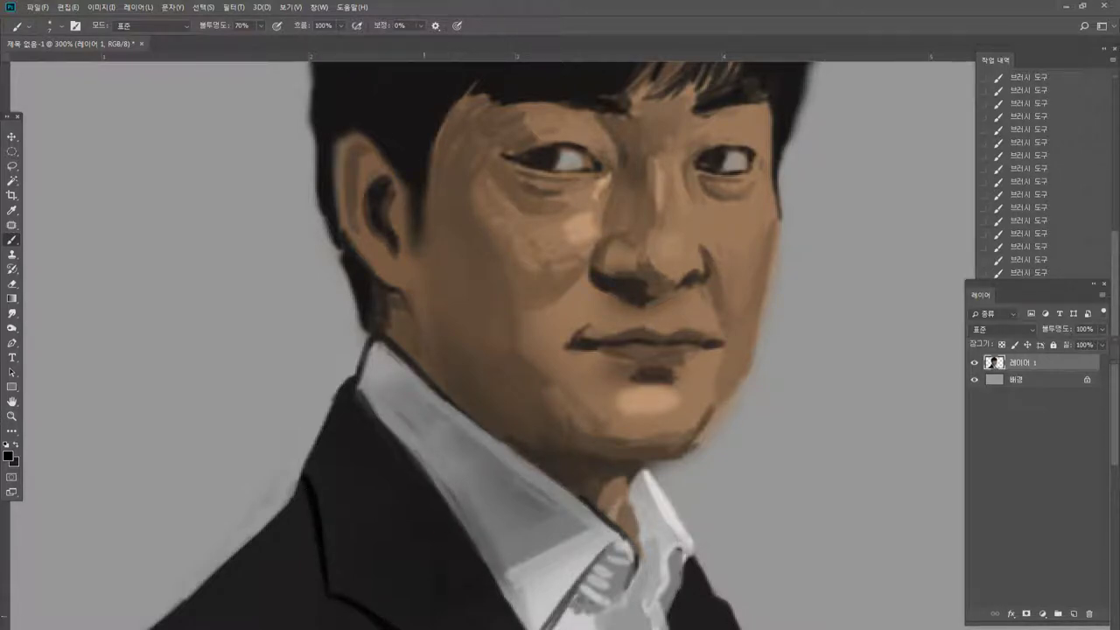
left_click_drag(449, 500, 429, 629)
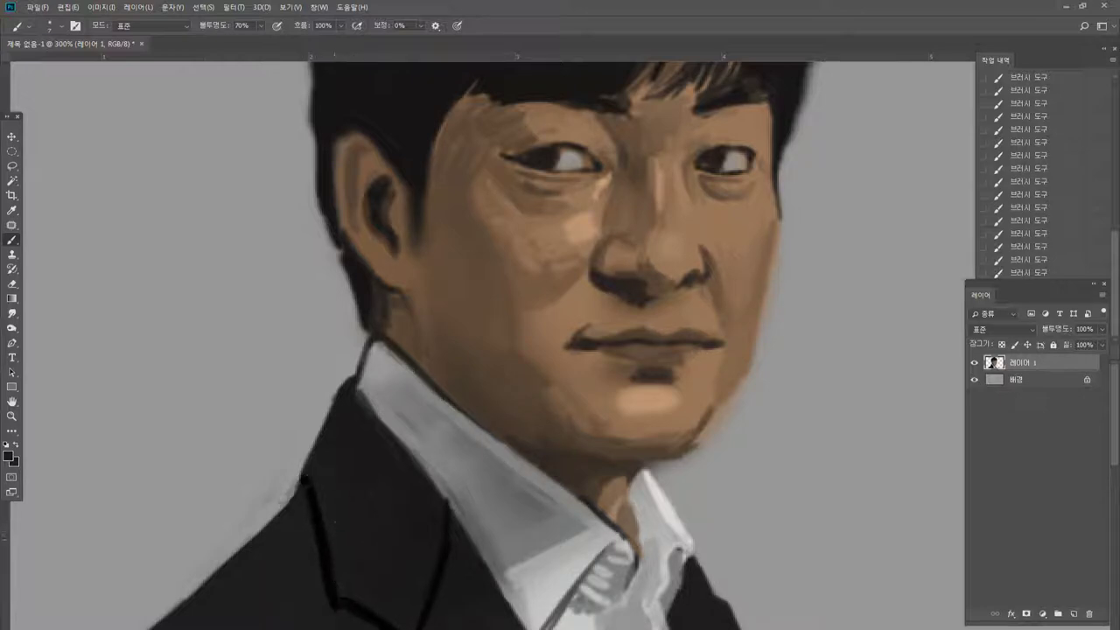
left_click_drag(364, 616, 395, 629)
Refine the border between the near lapel and the shirt collar with sampled dark tones.
left_click(319, 587, "alt")
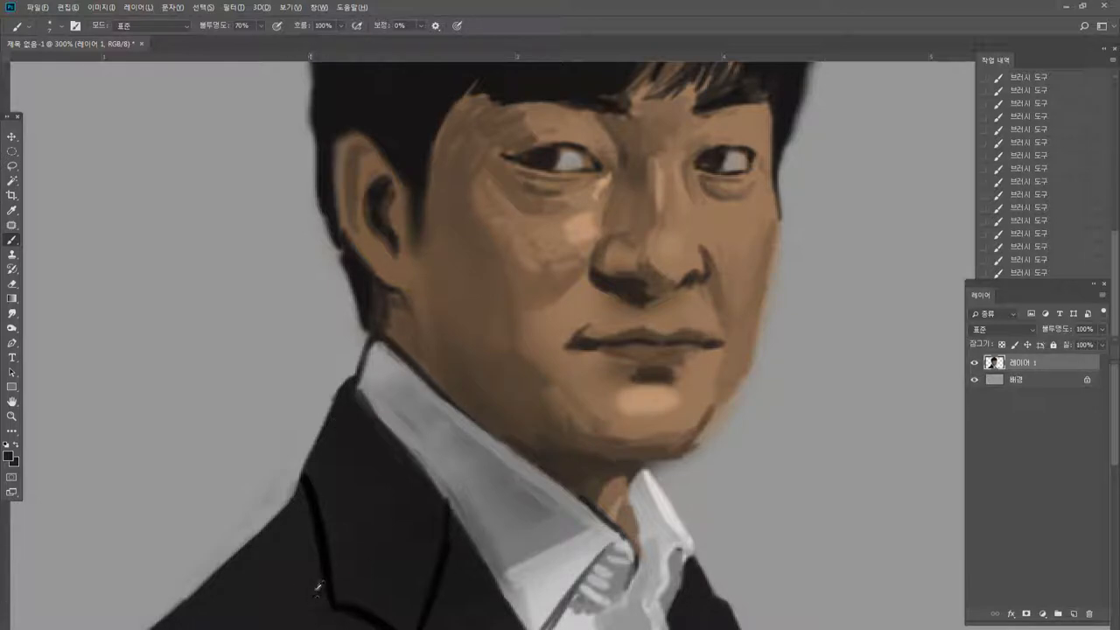
left_click(459, 479, "alt")
left_click(450, 506, "alt")
left_click_drag(449, 498, 488, 563)
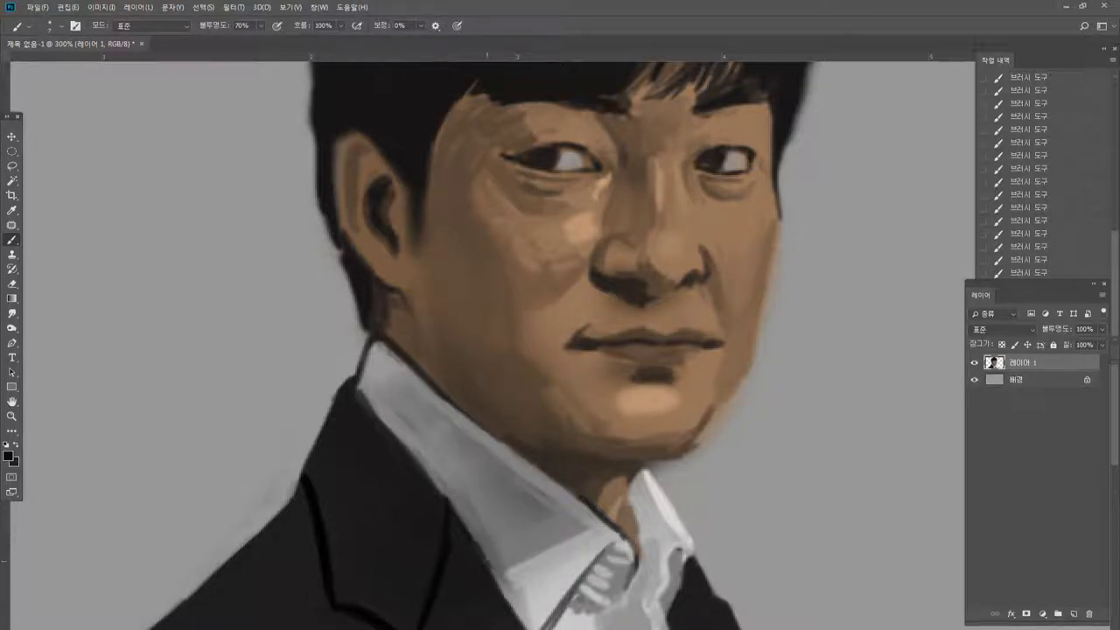
left_click(442, 485, "alt")
left_click_drag(460, 517, 499, 576)
Paint thin grey pinstripes across the near lapel and the rest of the jacket with the brush opacity at 24%.
left_click(459, 493, "alt")
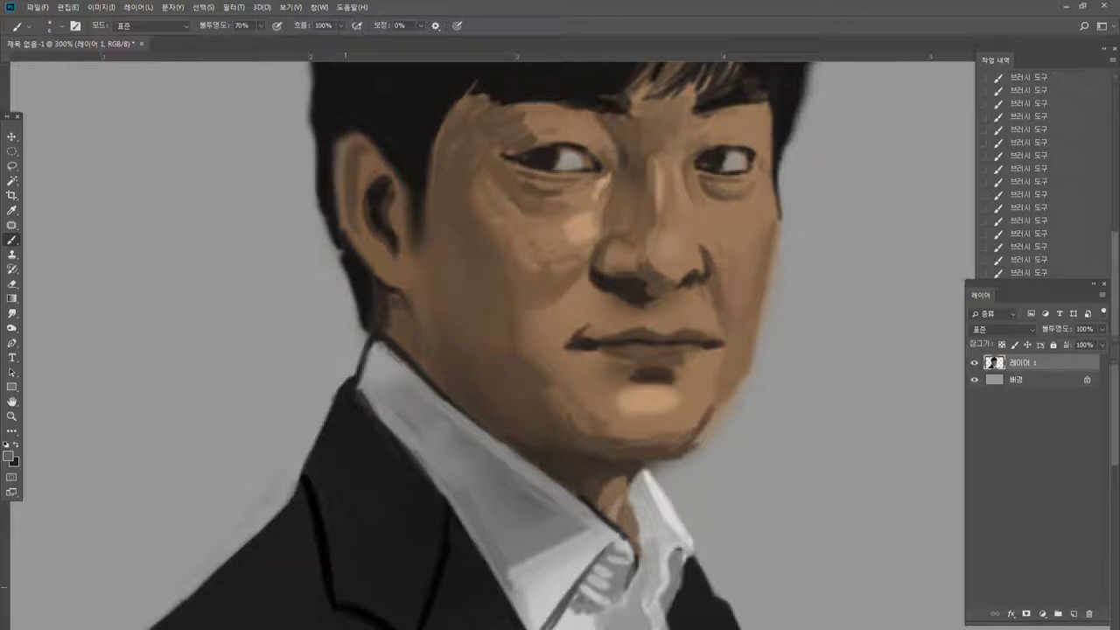
left_click_drag(370, 613, 418, 619)
left_click_drag(260, 26, 252, 34)
left_click_drag(355, 593, 429, 592)
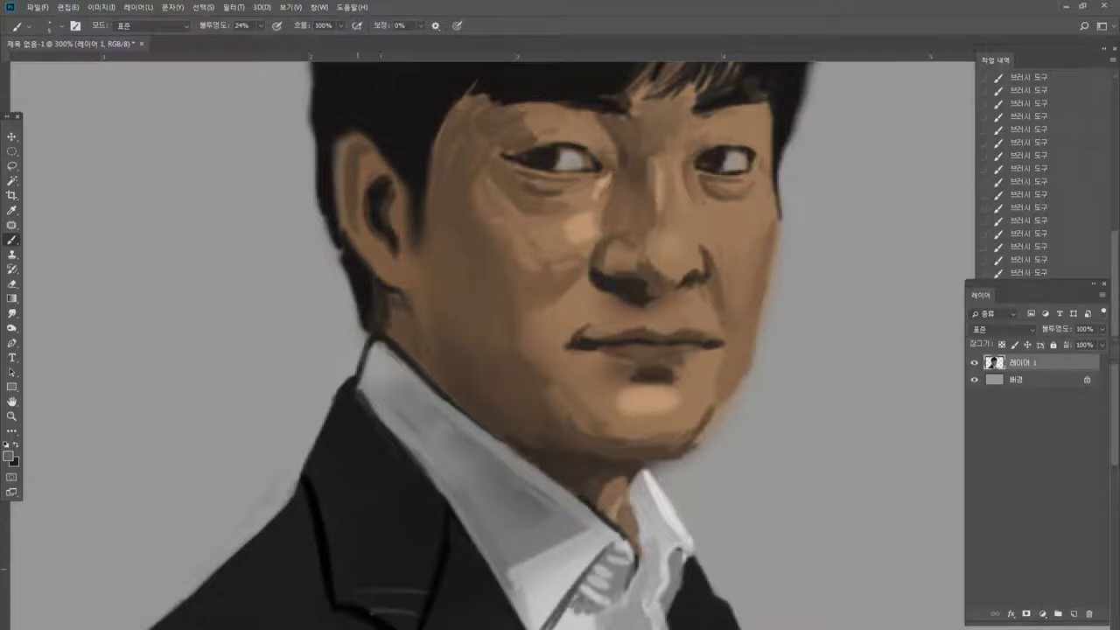
left_click_drag(341, 571, 425, 571)
left_click_drag(364, 528, 450, 529)
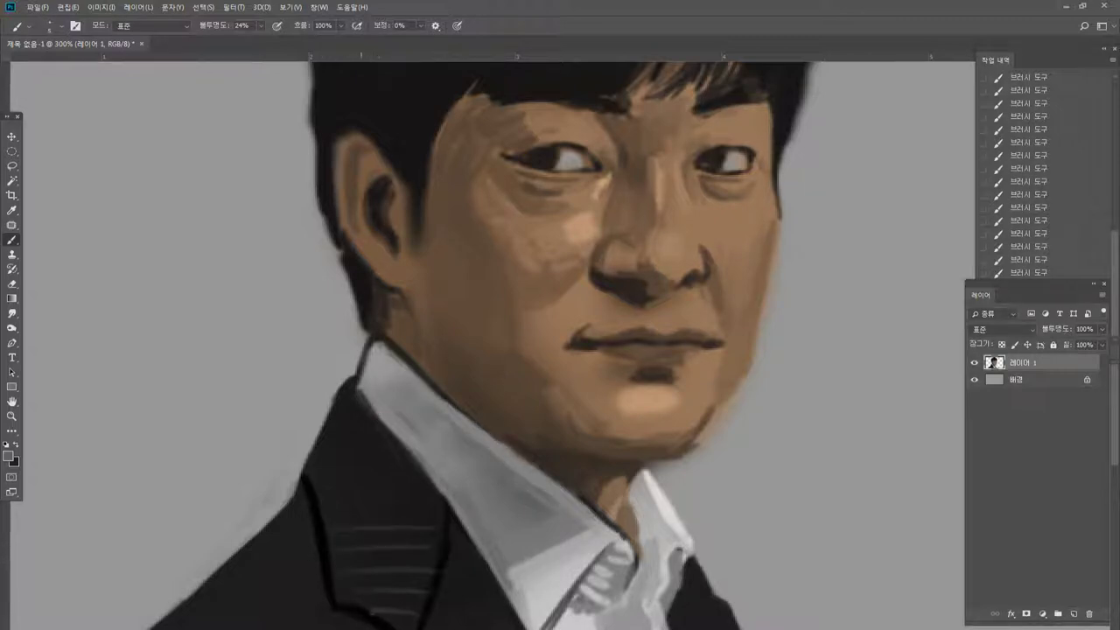
left_click_drag(338, 505, 419, 500)
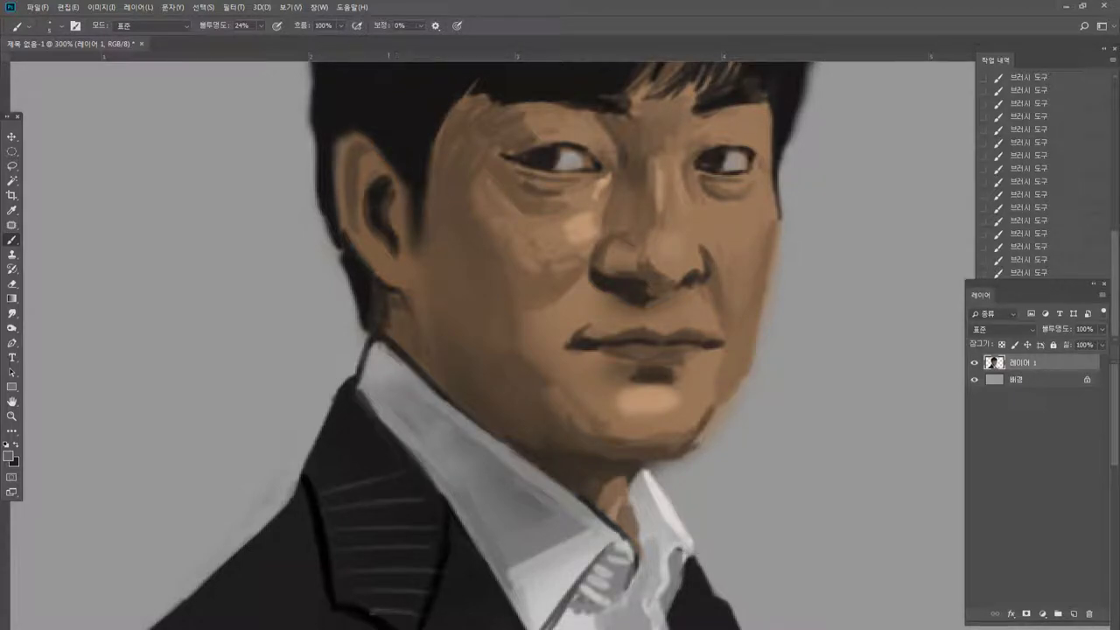
left_click_drag(317, 474, 342, 464)
left_click(378, 615, "alt")
left_click(398, 607, "alt")
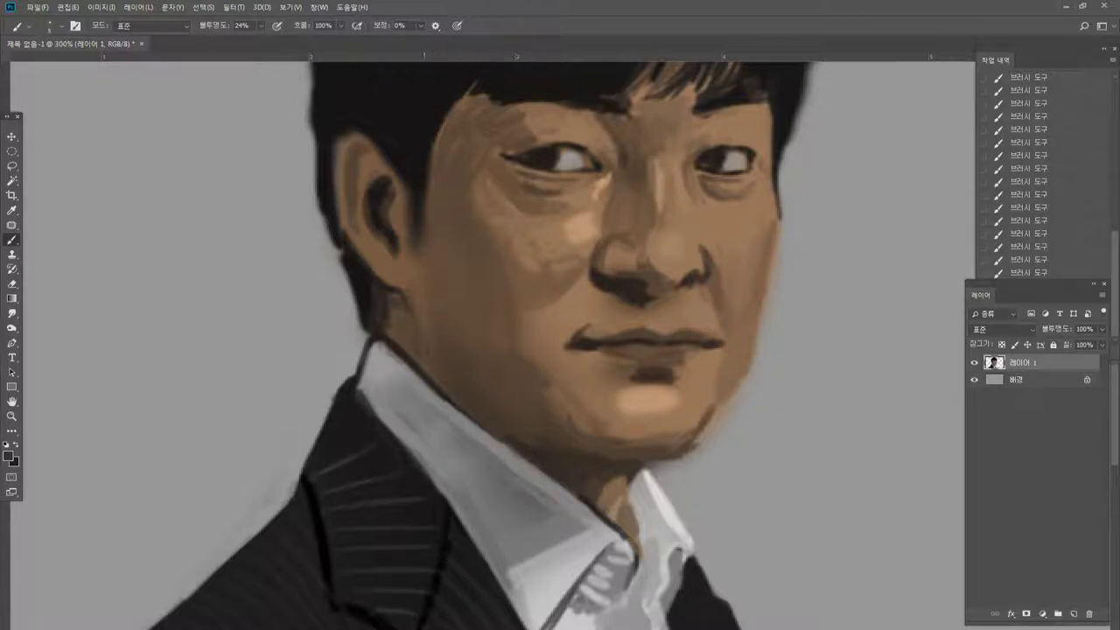
Touch up the near collar's edge, then repaint the folds in the collar opening with sampled tones at 61% brush opacity.
left_click(364, 385, "alt")
left_click(504, 558, "alt")
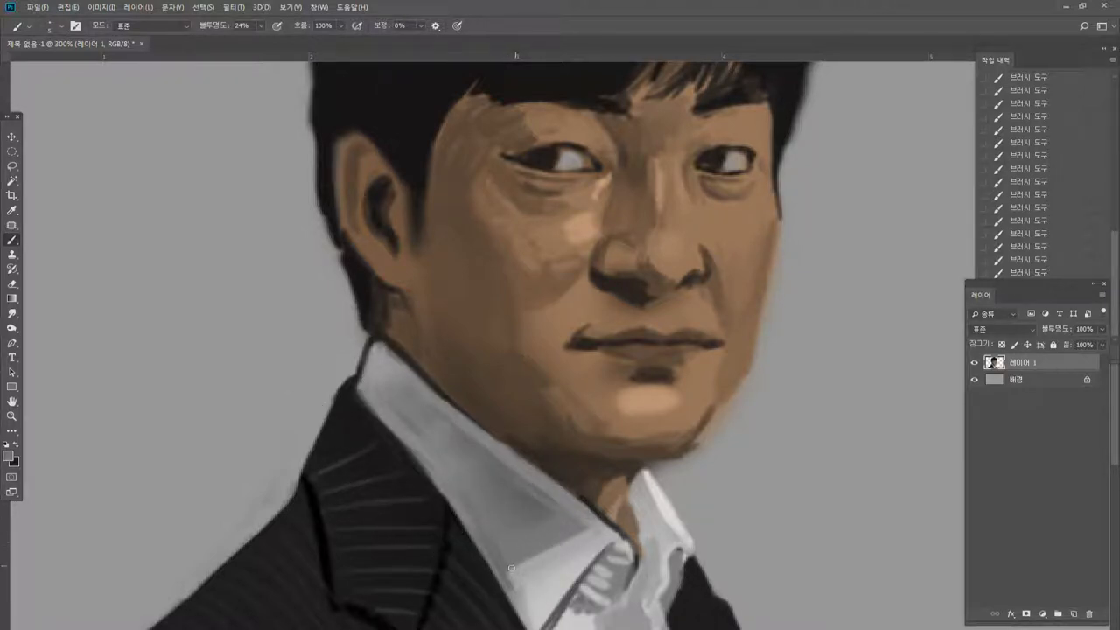
left_click(544, 621, "alt")
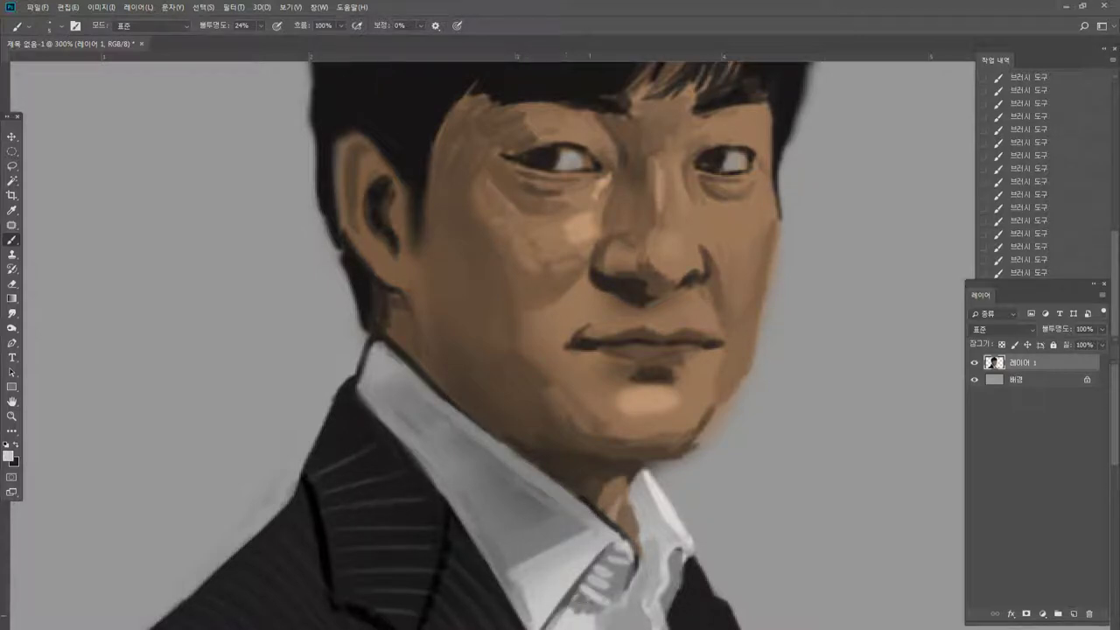
mouse_move(260, 25)
left_mouse_down()
mouse_move(262, 40)
mouse_move(277, 39)
left_mouse_up()
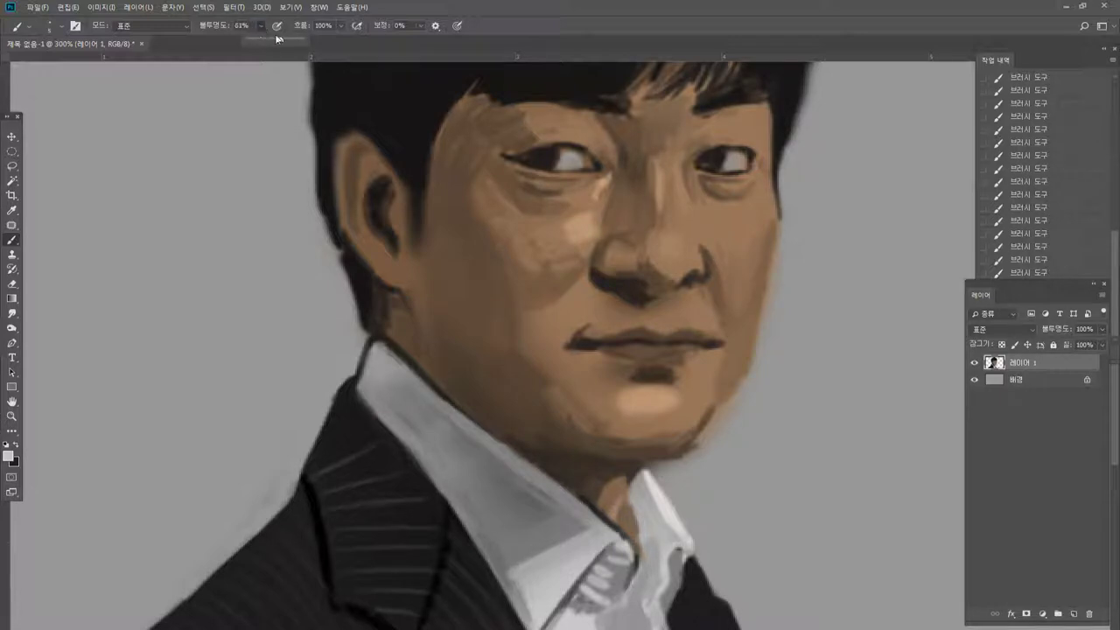
left_click(591, 604, "alt")
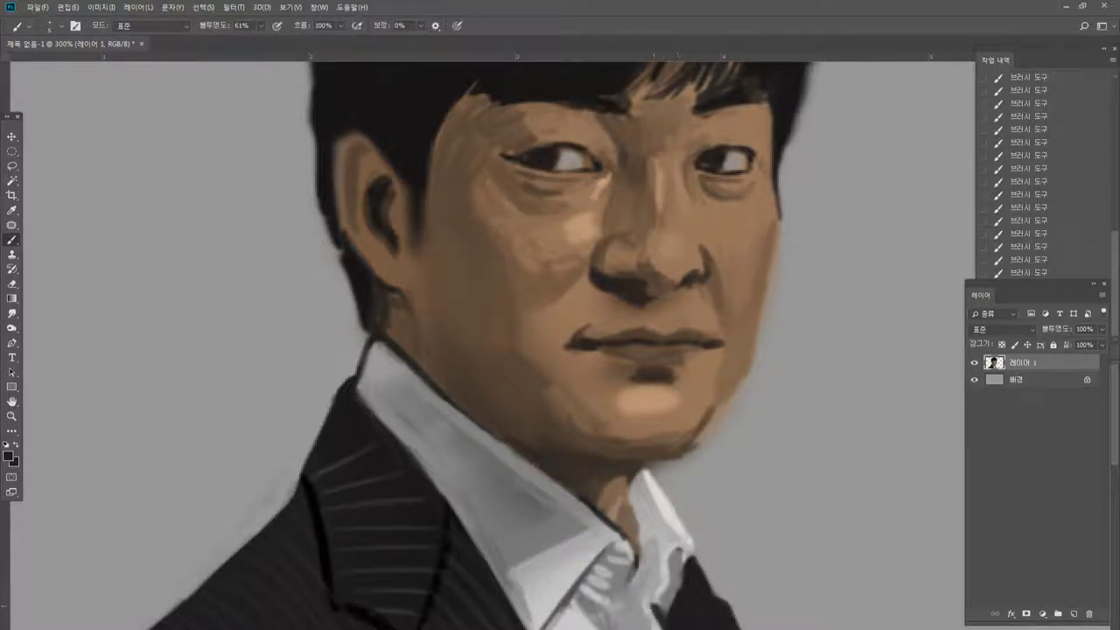
Paint the far collar's lower edge with sampled light grey and clean its border with the suit.
left_click(682, 539, "alt")
left_click_drag(688, 556, 672, 602)
left_click(668, 616, "alt")
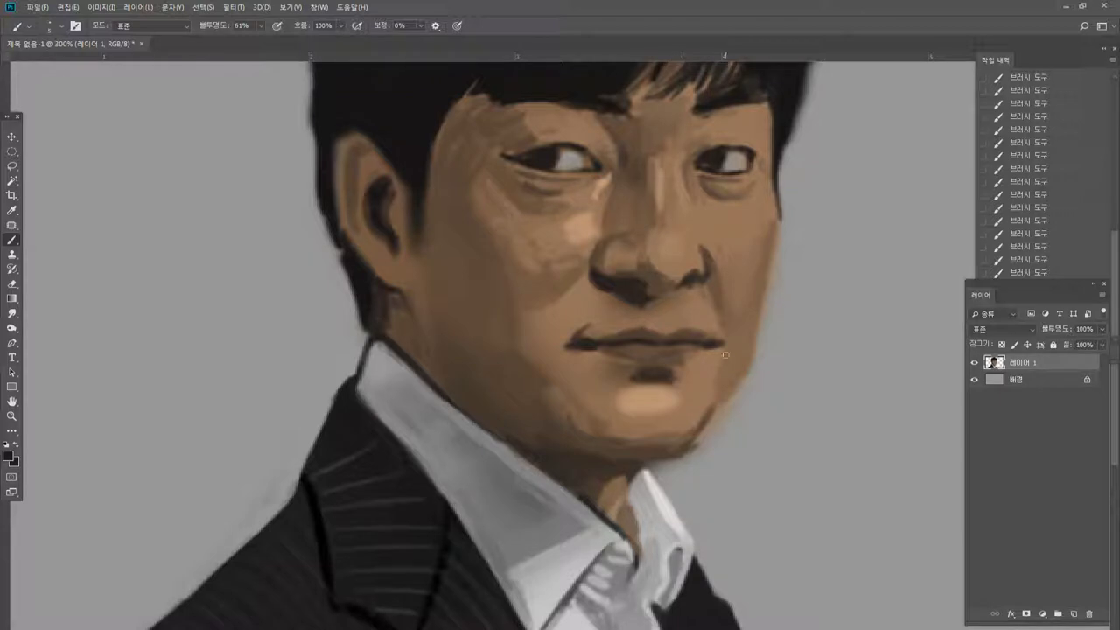
Use Liquify on the portrait layer with a much larger warp brush to adjust the face contour and the jacket's shoulder.
double_click(10, 418)
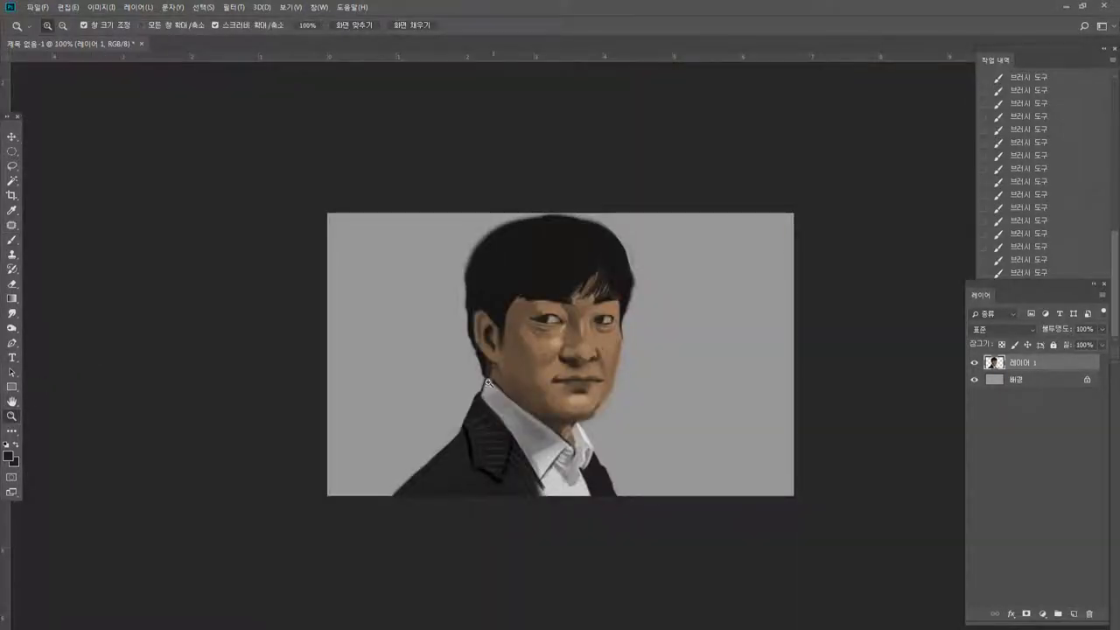
left_click(494, 383)
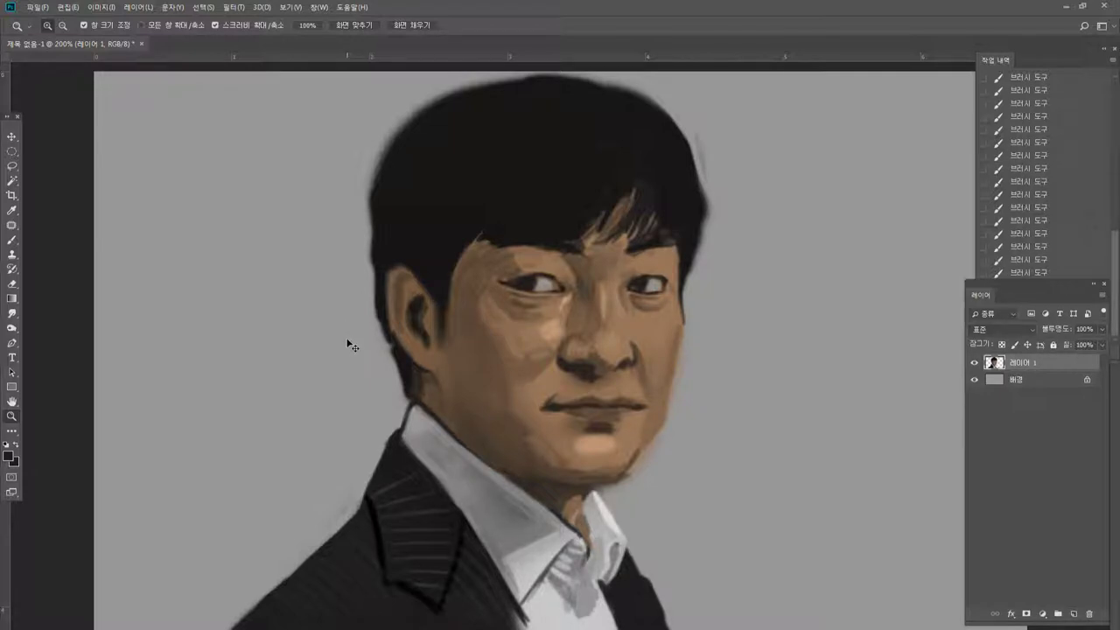
key("ctrl+f")
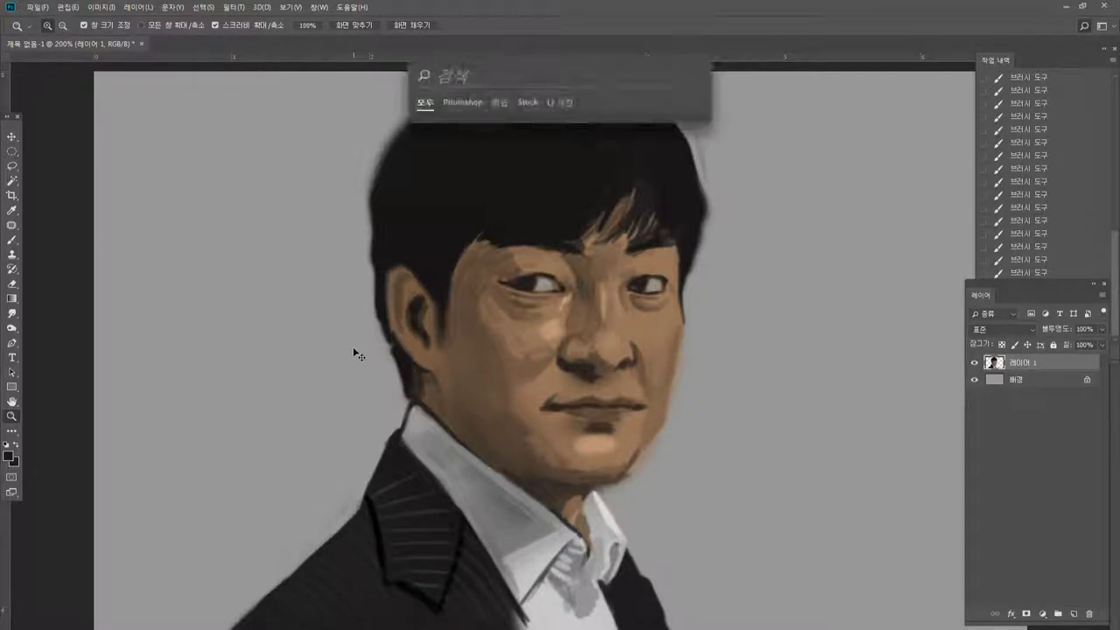
key("Escape")
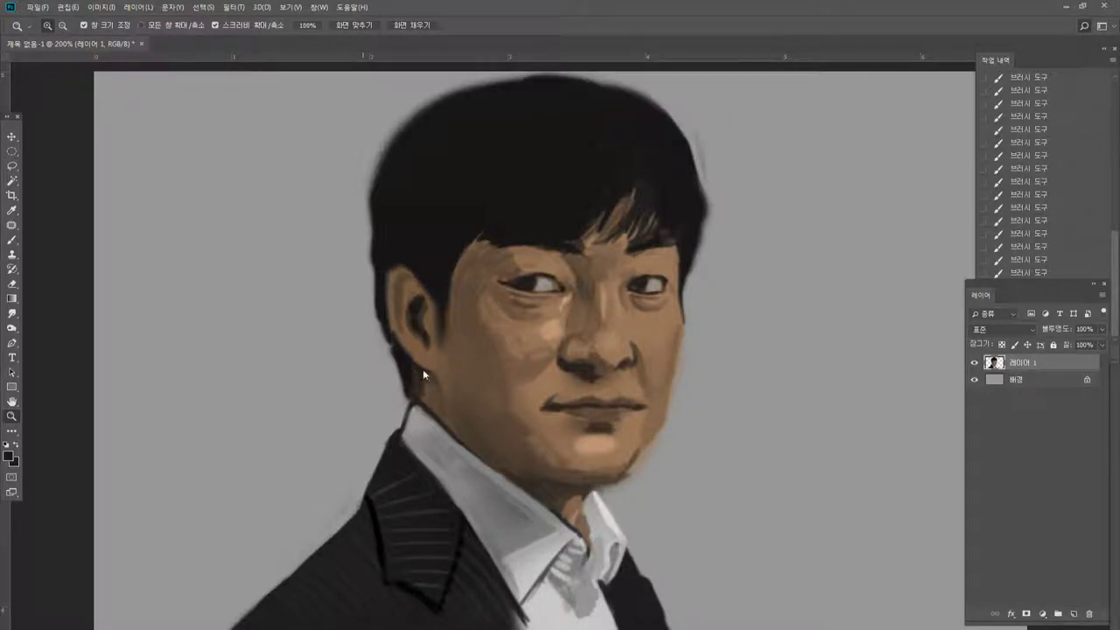
key("ctrl+shift+x")
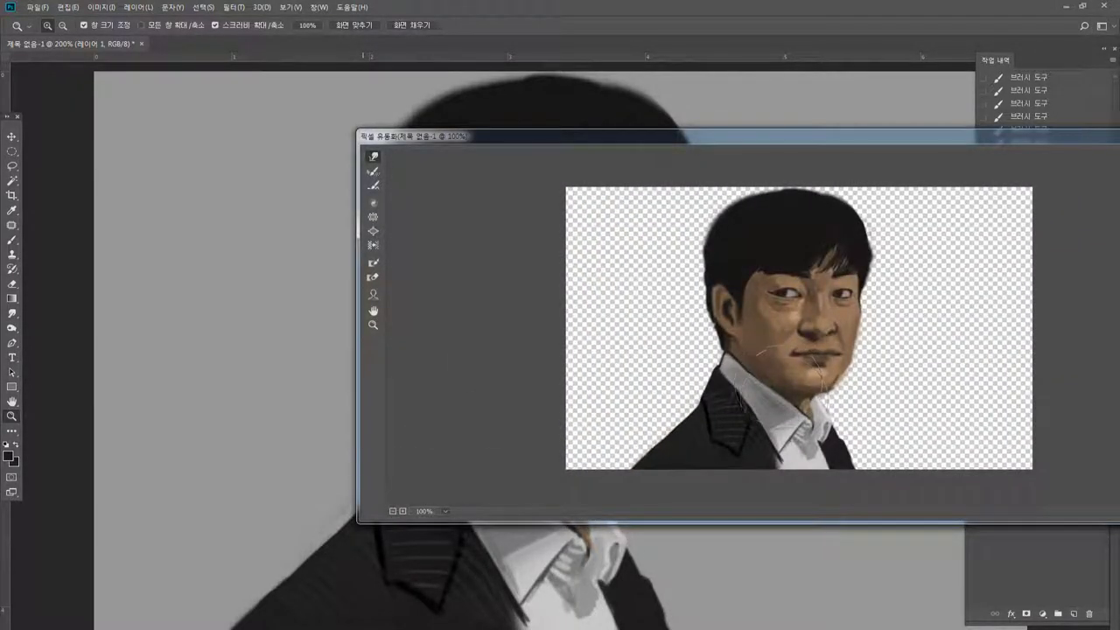
key("bracketright")
key("bracketright")
key("bracketright")
key("bracketright")
key("bracketright")
key("bracketright")
key("bracketright")
key("bracketright")
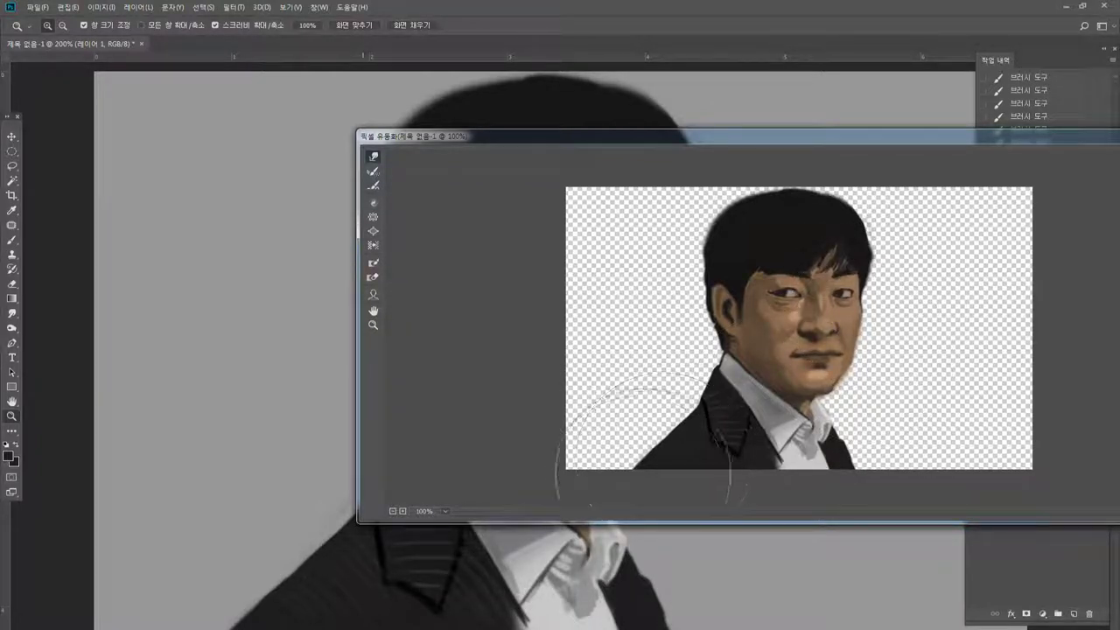
key("Return")
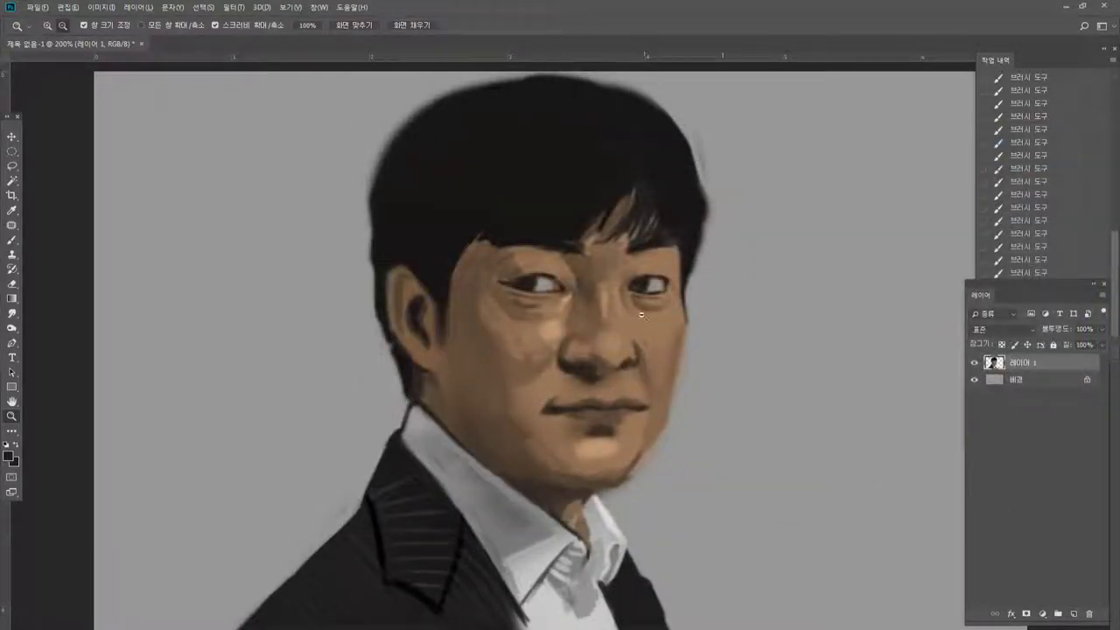
Enlarge the portrait layer to about 106% with Free Transform and fine-tune its width, rotation and corners.
left_click(722, 331, "alt")
key("ctrl+t")
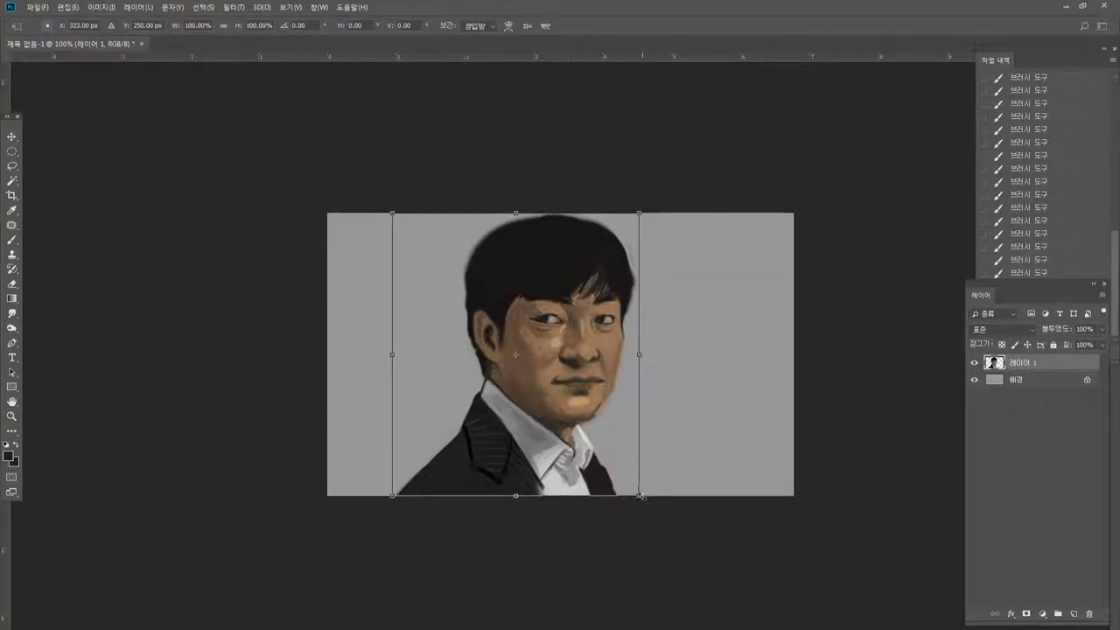
left_click_drag(640, 496, 681, 480)
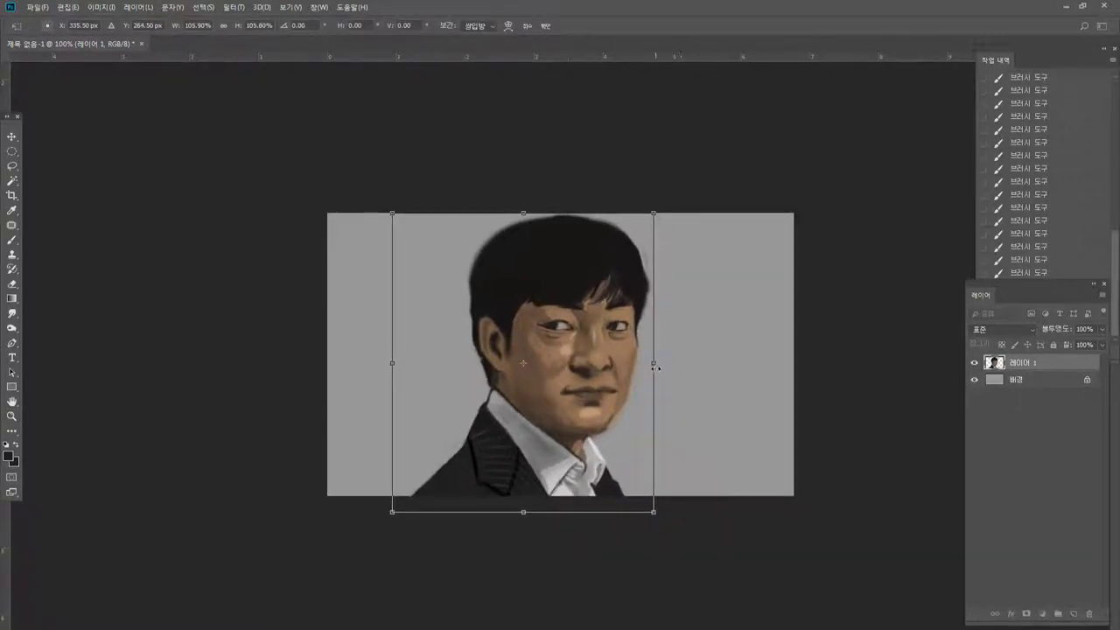
left_click_drag(654, 367, 709, 308)
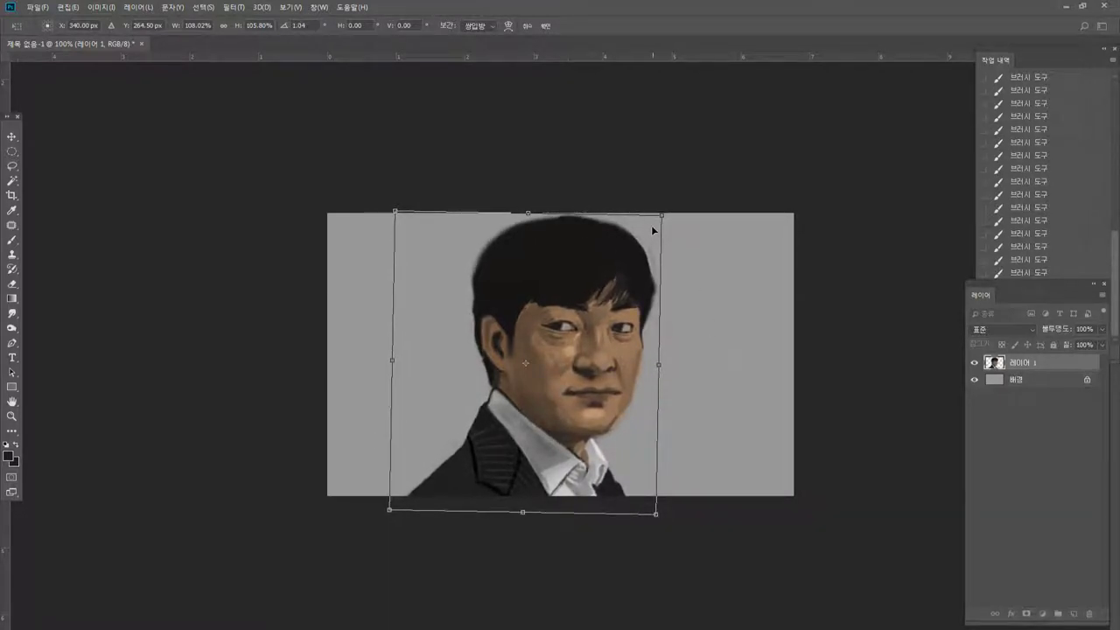
left_click_drag(663, 217, 657, 213)
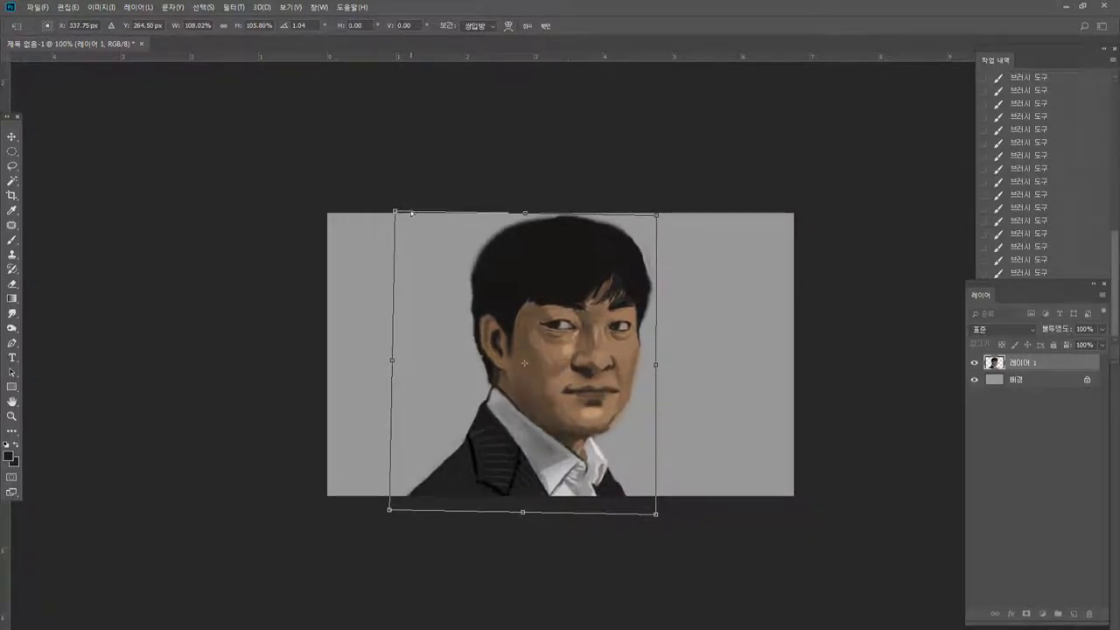
left_click_drag(395, 211, 400, 211)
left_click_drag(520, 253, 516, 254)
key("Return")
Select the background layer and set the foreground colour to a muted grey-teal with hue 181°, saturation 7% and brightness 45%.
key("z")
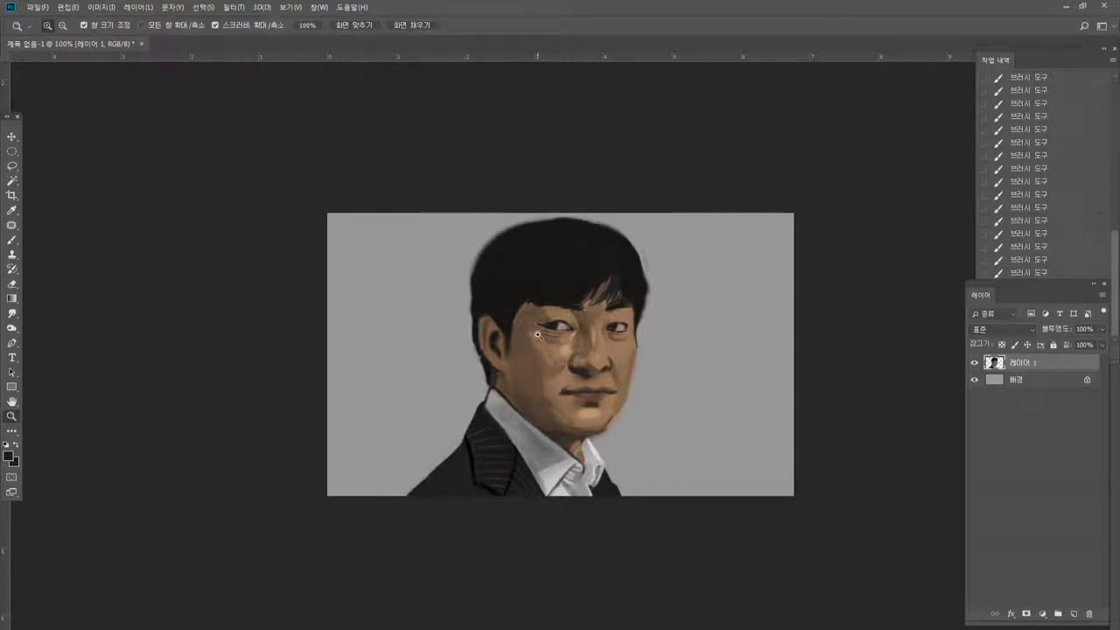
left_click(634, 343)
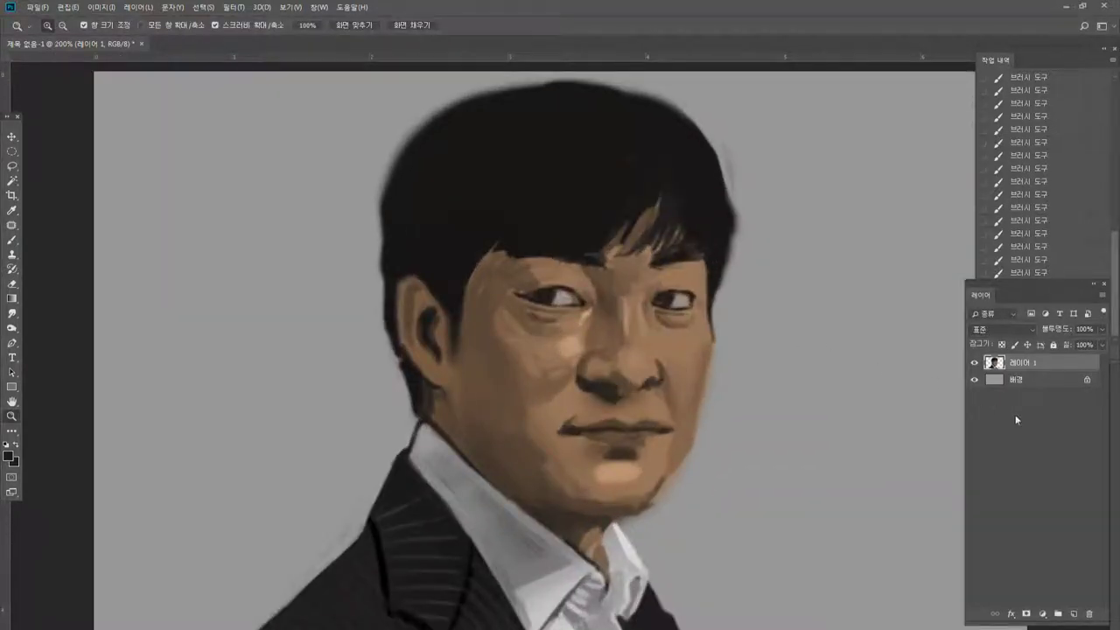
left_click(1029, 380)
left_click(605, 293, "alt")
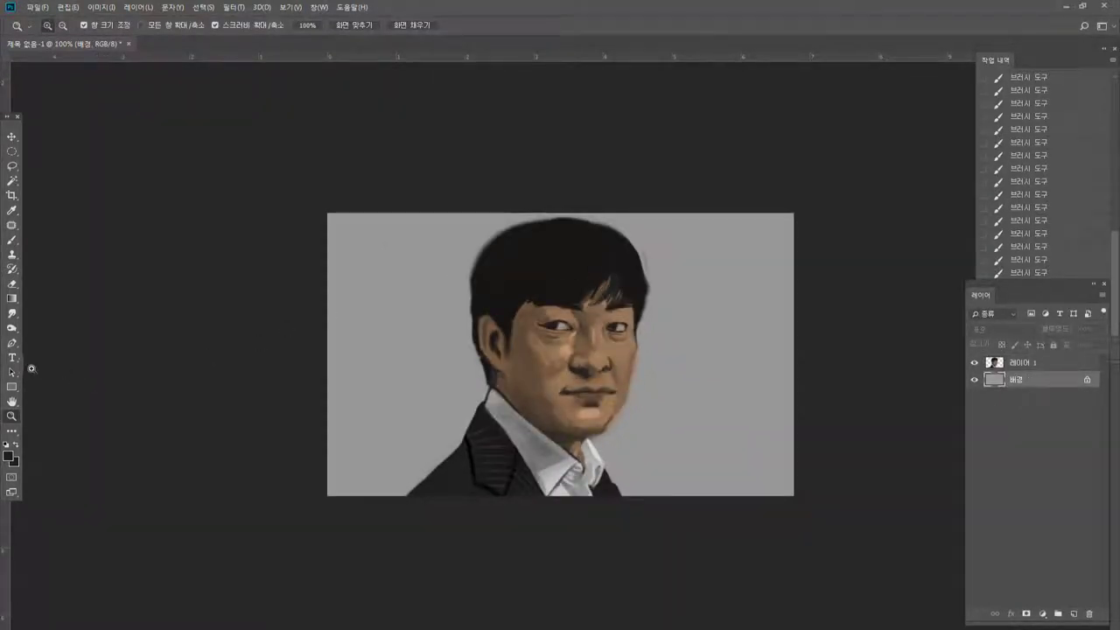
left_click(9, 455)
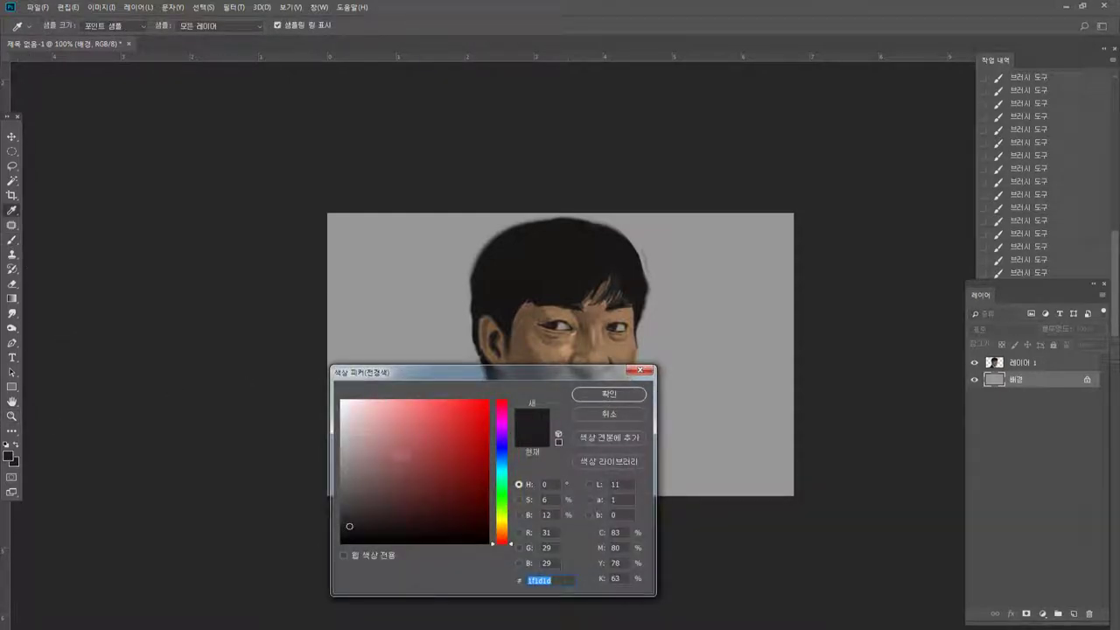
mouse_move(401, 455)
left_mouse_down()
mouse_move(362, 447)
mouse_move(347, 472)
left_mouse_up()
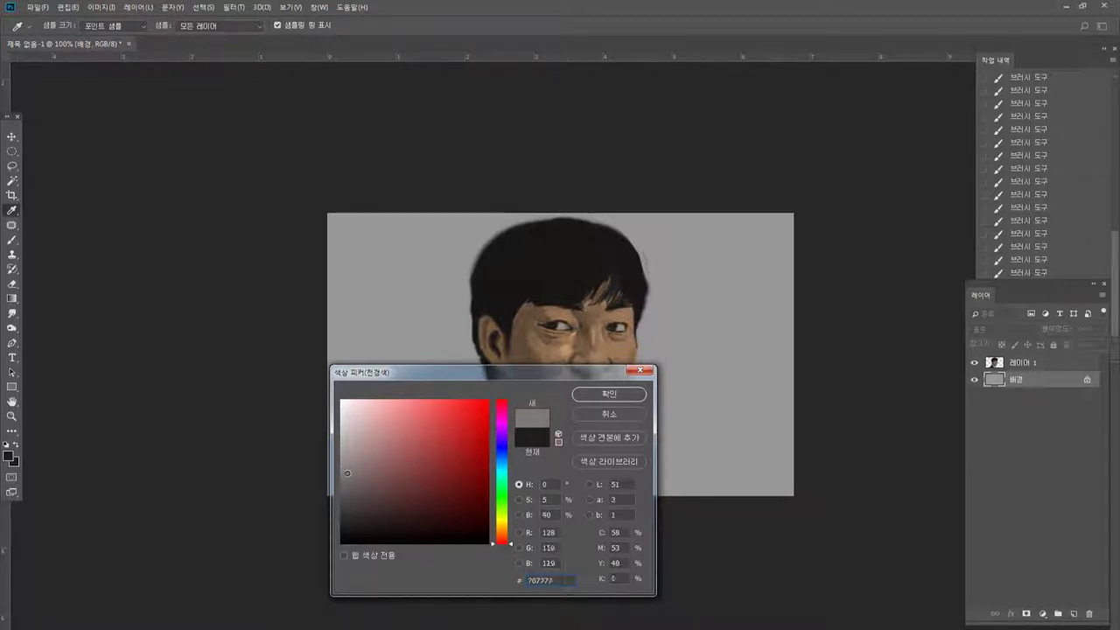
left_click(502, 471)
left_click(350, 483)
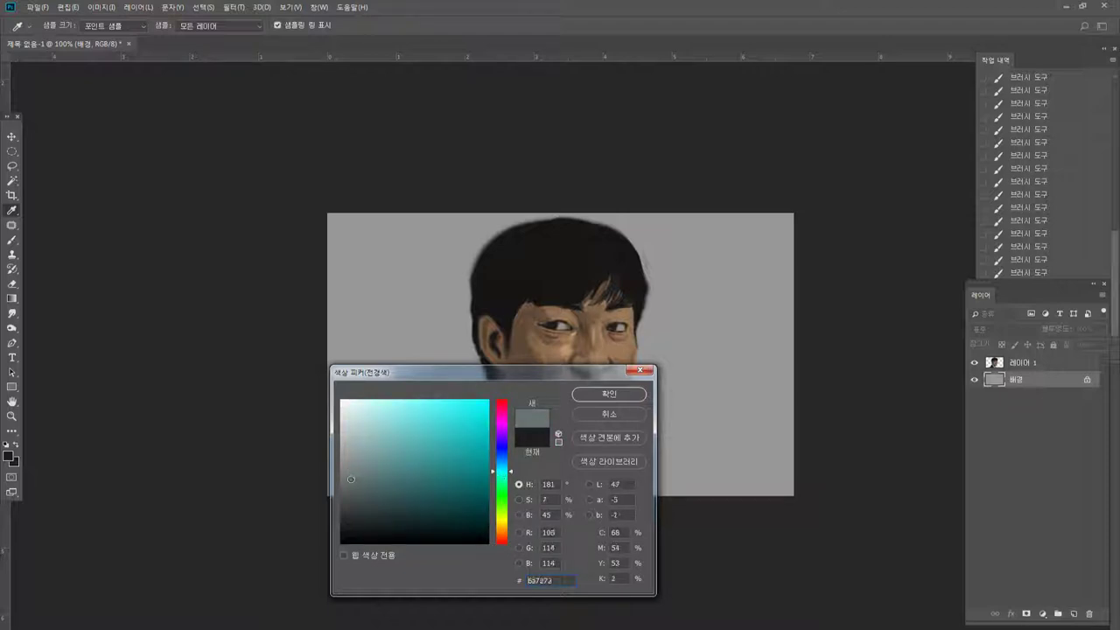
left_click(609, 394)
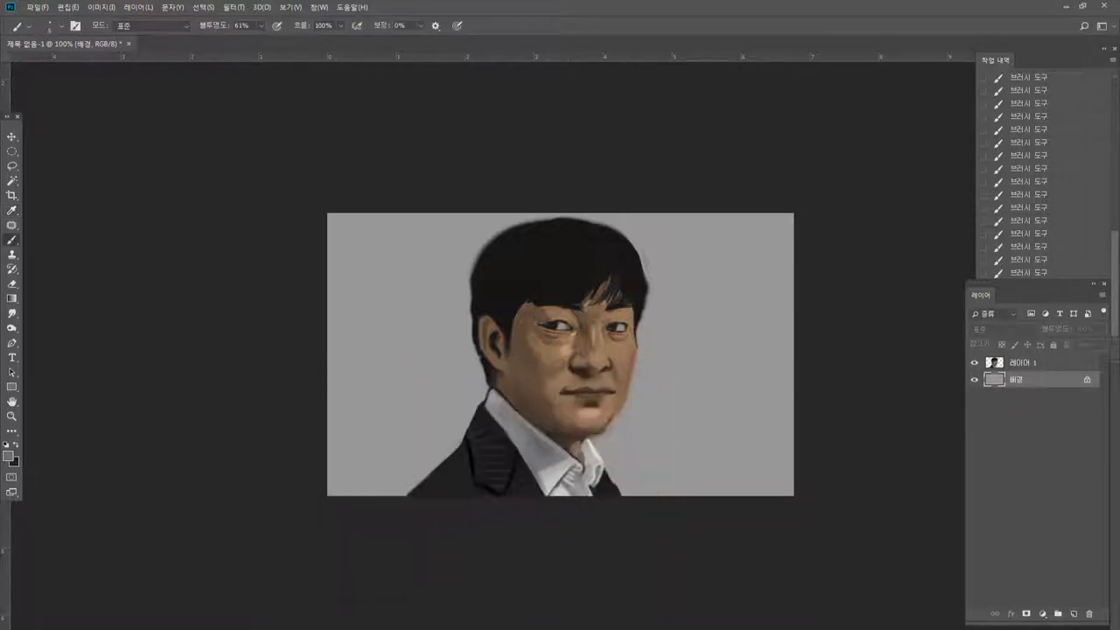
Swap the two colours and set the other one to a muted reddish brown with hue 15°, saturation 22% and brightness 54%.
left_click(16, 446)
key("i")
left_click(8, 454)
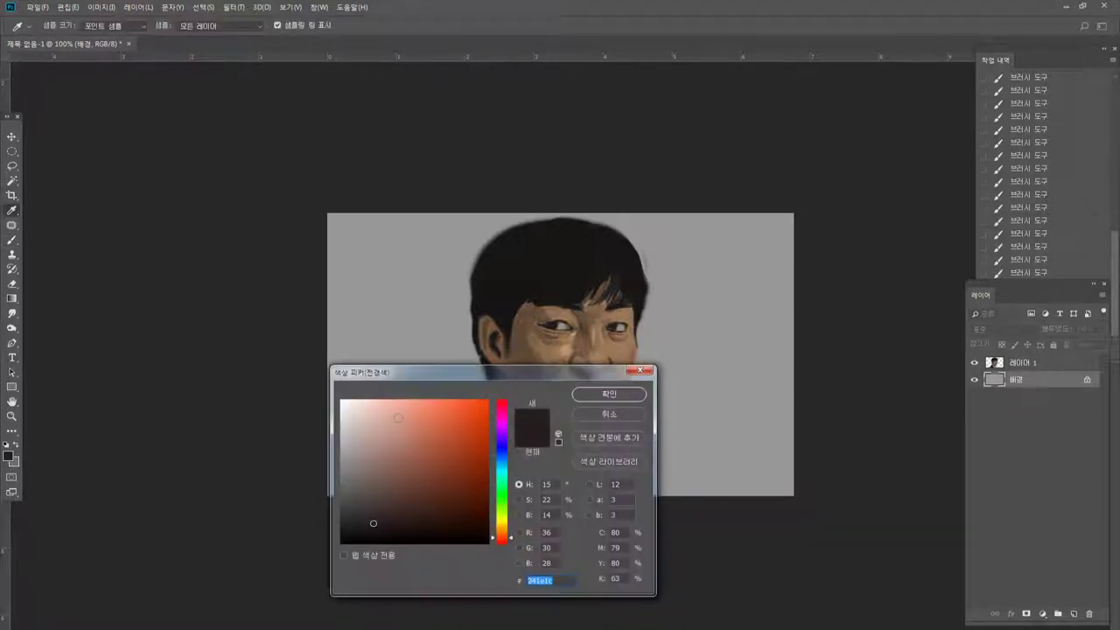
left_click_drag(390, 464, 369, 465)
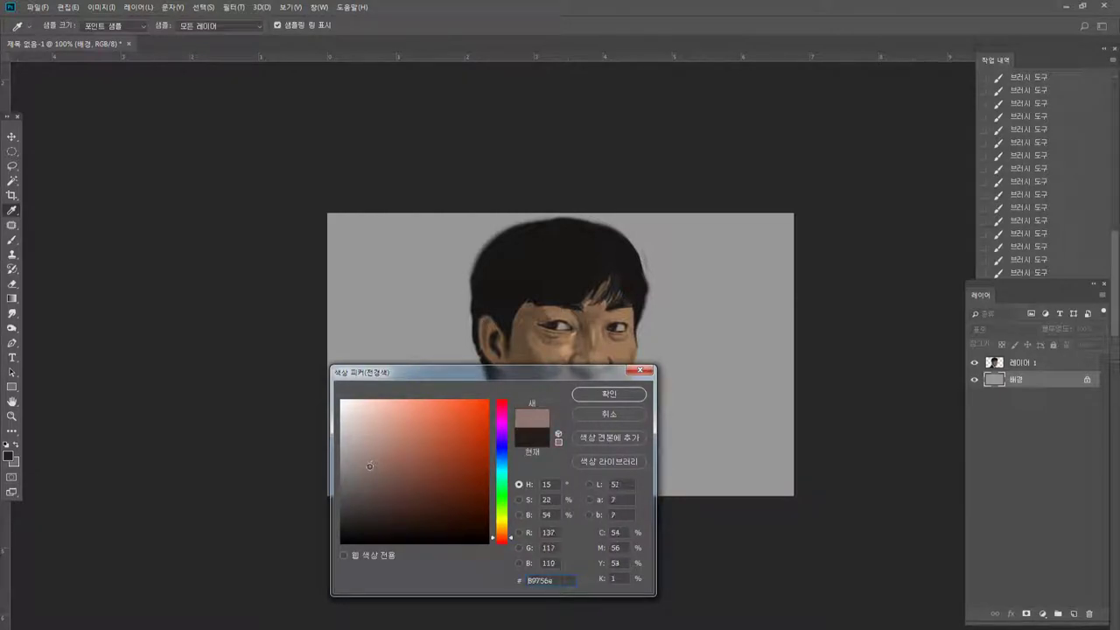
left_click(589, 394)
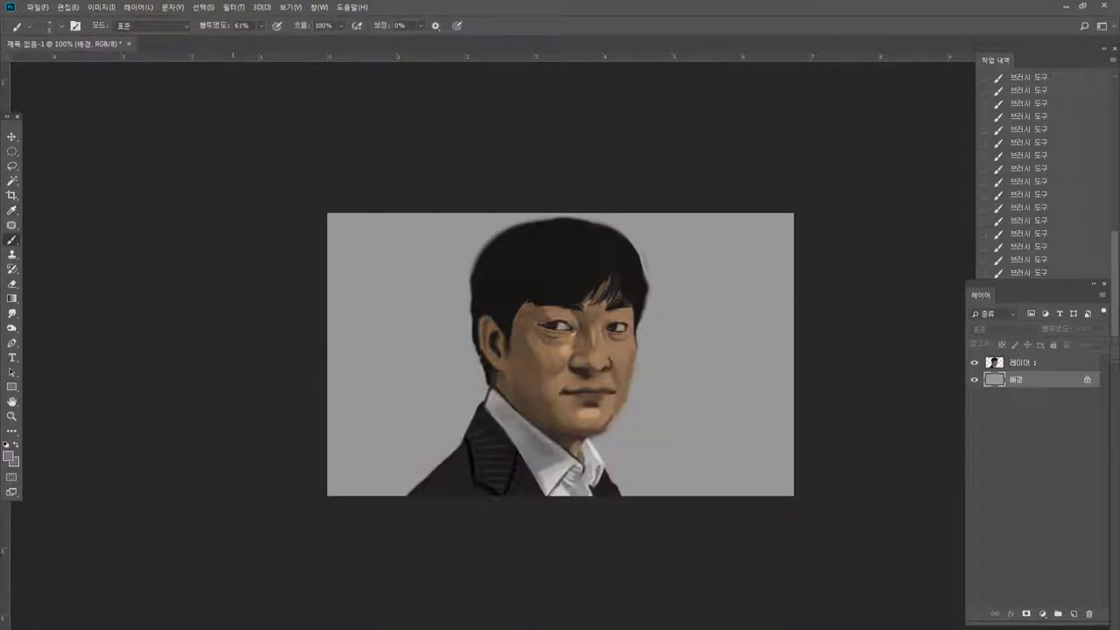
Try radial gradients in the grey-teal and reddish brown on the background layer, starting from different points behind the head.
key("g")
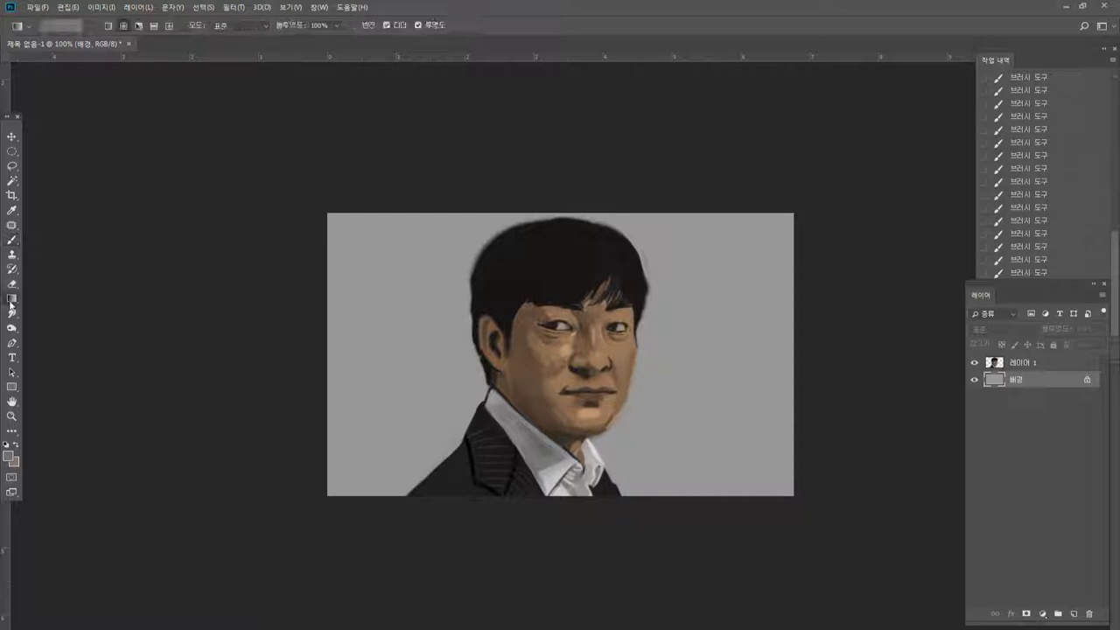
left_click_drag(748, 290, 411, 582)
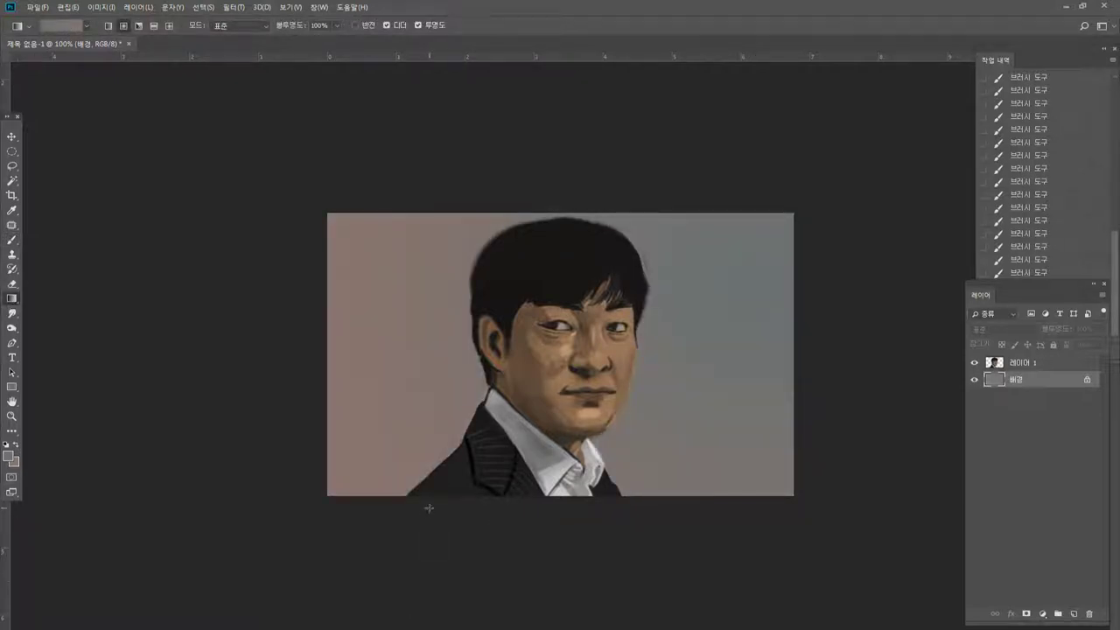
left_click_drag(600, 284, 570, 497)
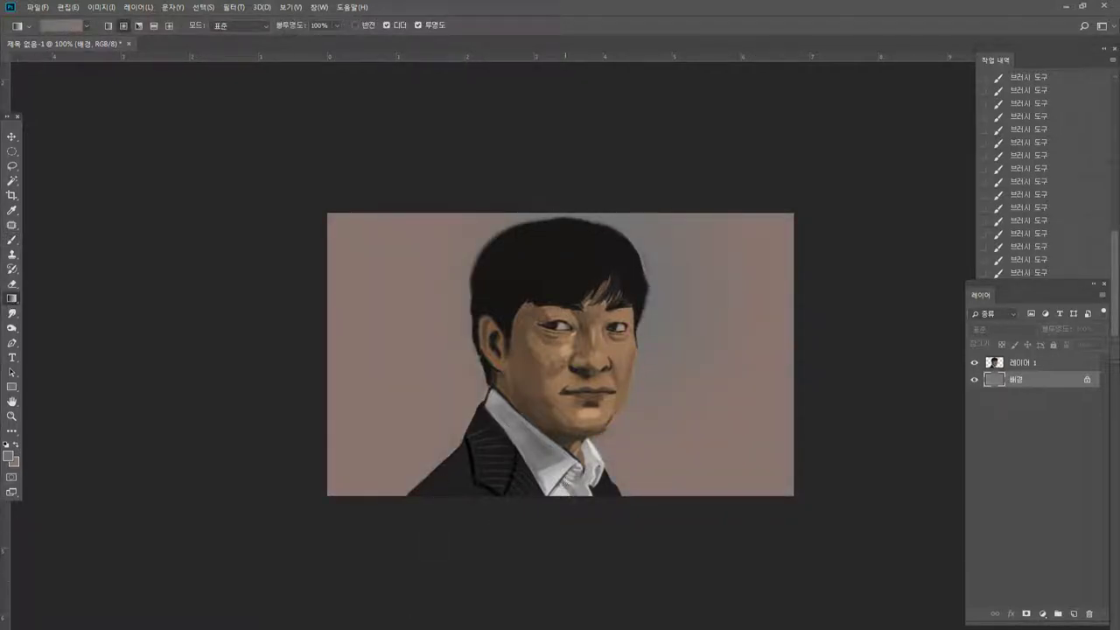
left_click_drag(618, 379, 610, 446)
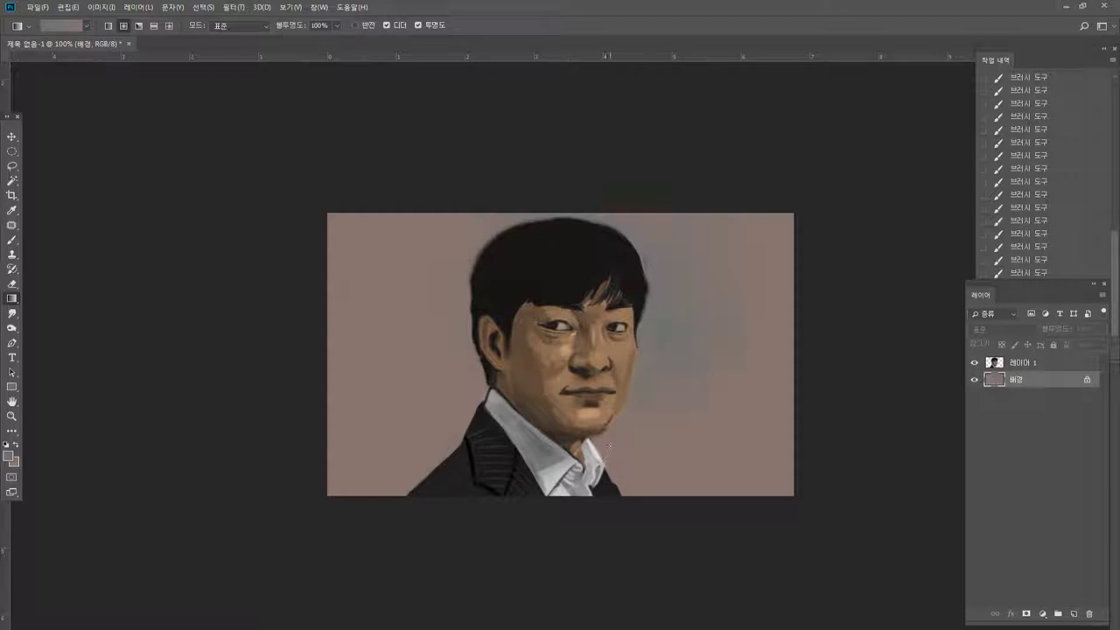
Fill the background with a diagonal linear gradient, grey-teal at the upper right fading to reddish brown at the lower left.
left_click(109, 26)
left_click_drag(586, 248, 522, 462)
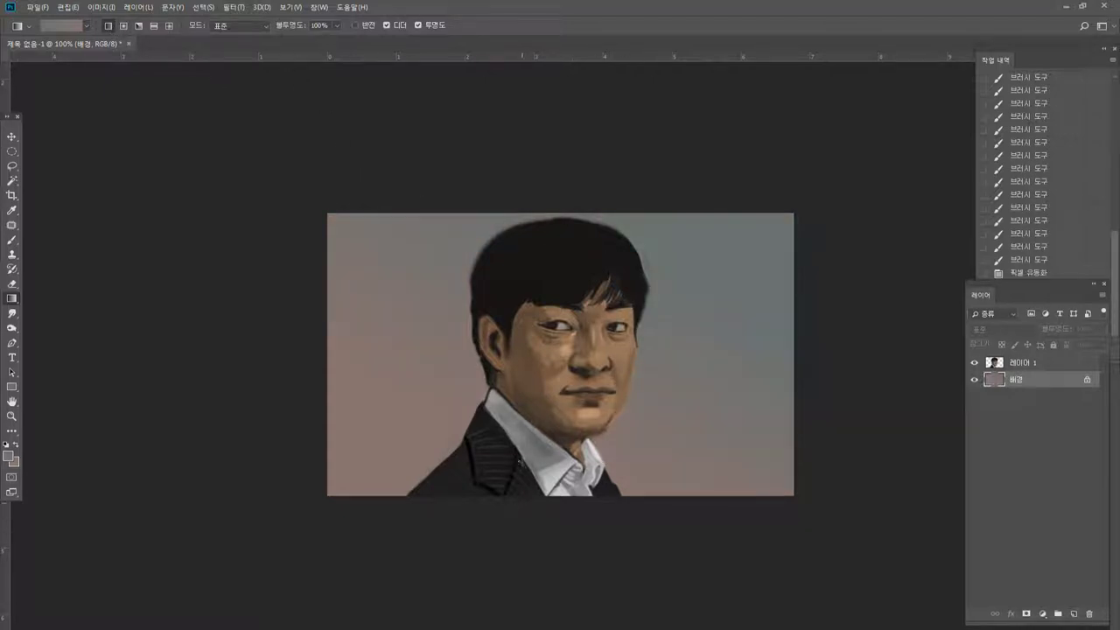
left_click_drag(577, 337, 556, 431)
left_click_drag(649, 317, 621, 396)
Darken the background behind the man's back and near shoulder with the Burn tool at 100% midtone exposure and a much larger brush.
left_click(11, 416)
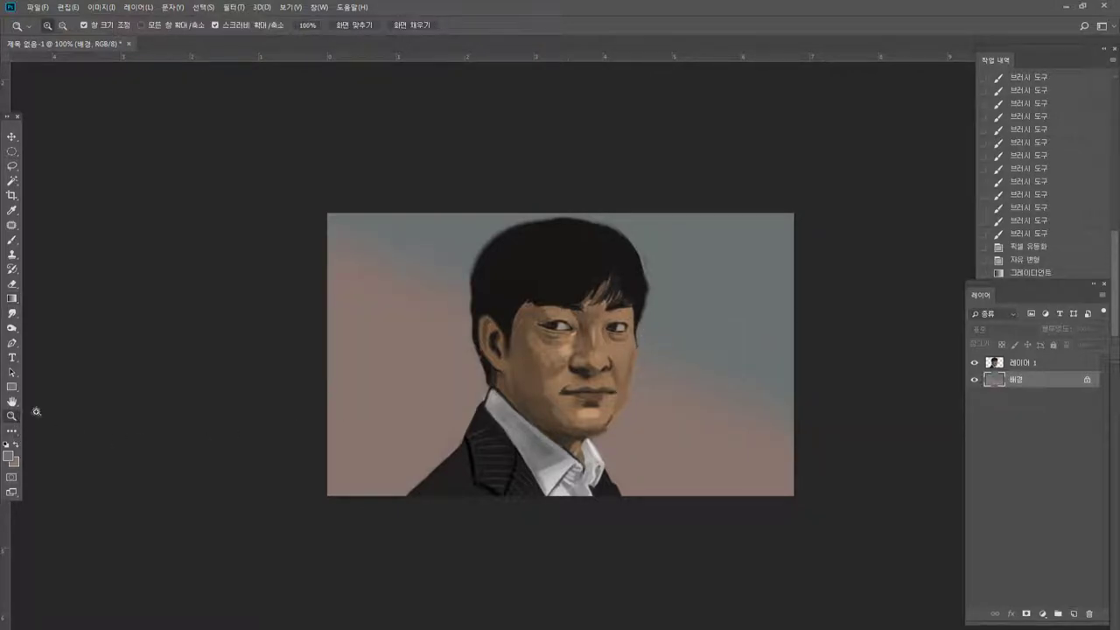
left_click(485, 394)
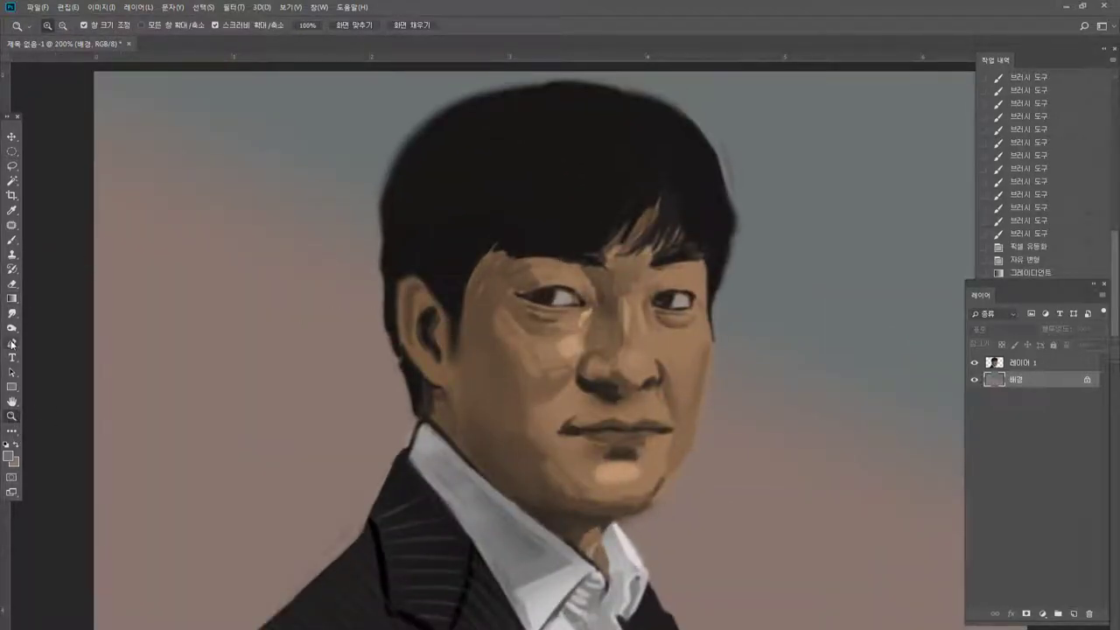
left_click(17, 323)
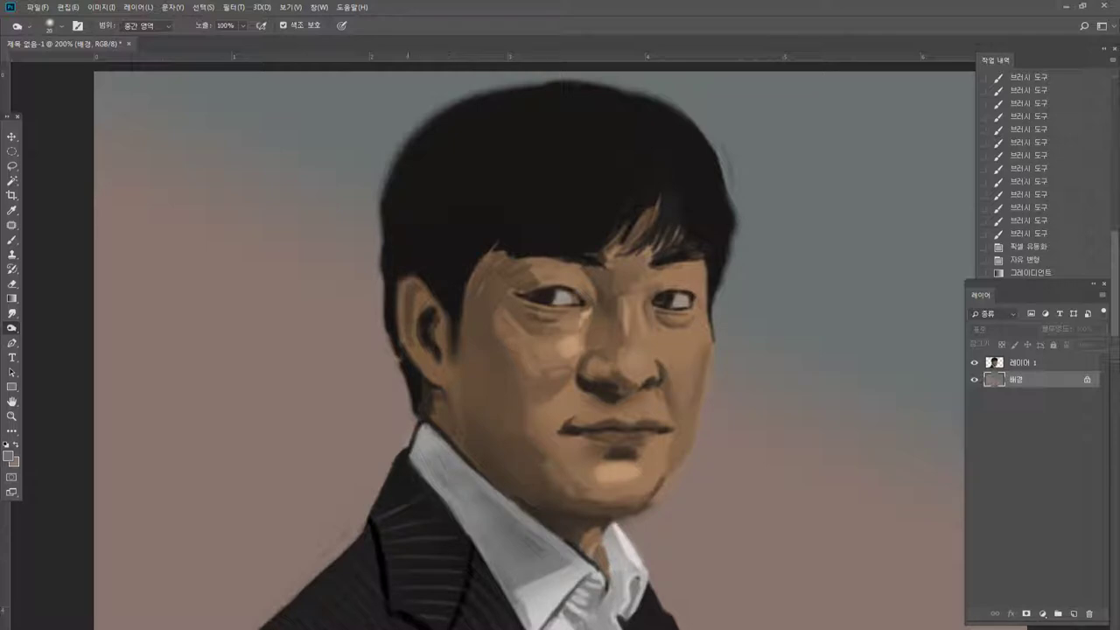
mouse_move(385, 429)
left_mouse_down()
mouse_move(394, 415)
mouse_move(273, 604)
left_mouse_up()
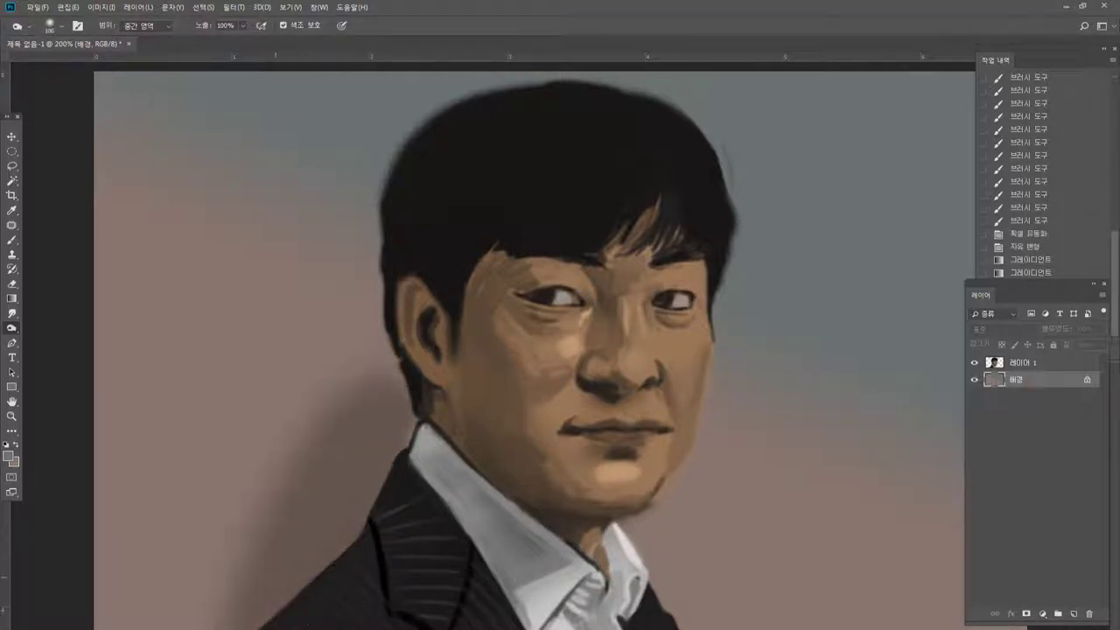
key("bracketright")
key("bracketright")
key("bracketright")
key("bracketright")
mouse_move(341, 437)
left_mouse_down()
mouse_move(324, 450)
mouse_move(295, 400)
mouse_move(320, 376)
mouse_move(184, 569)
mouse_move(183, 400)
mouse_move(280, 318)
mouse_move(361, 299)
mouse_move(350, 258)
mouse_move(210, 345)
mouse_move(228, 505)
mouse_move(325, 525)
mouse_move(243, 513)
mouse_move(267, 613)
left_mouse_up()
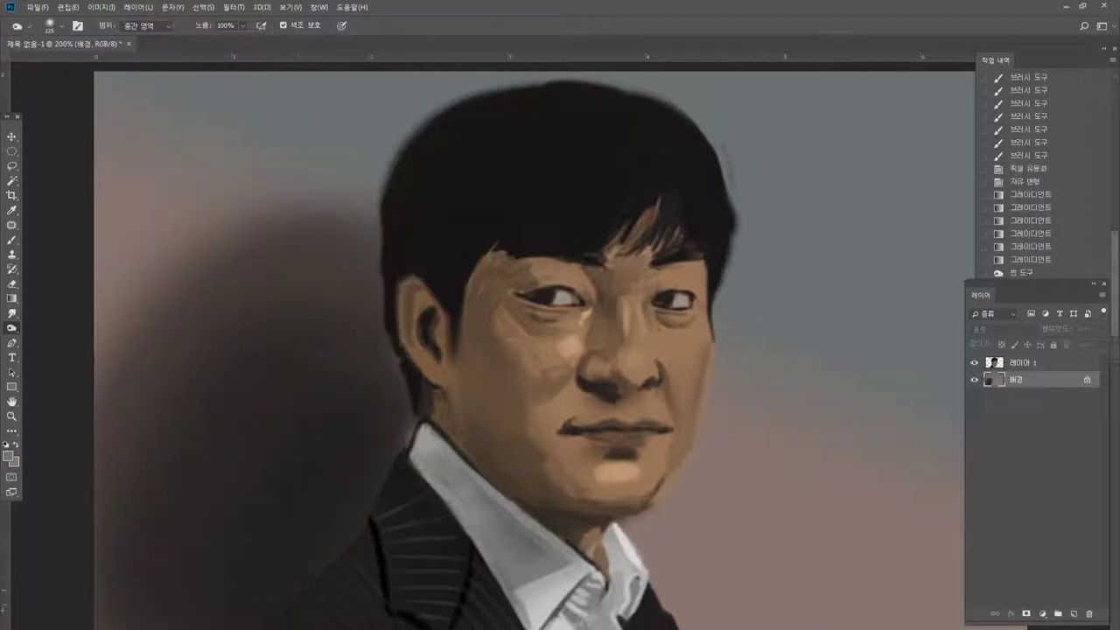
double_click(12, 416)
left_click(544, 350)
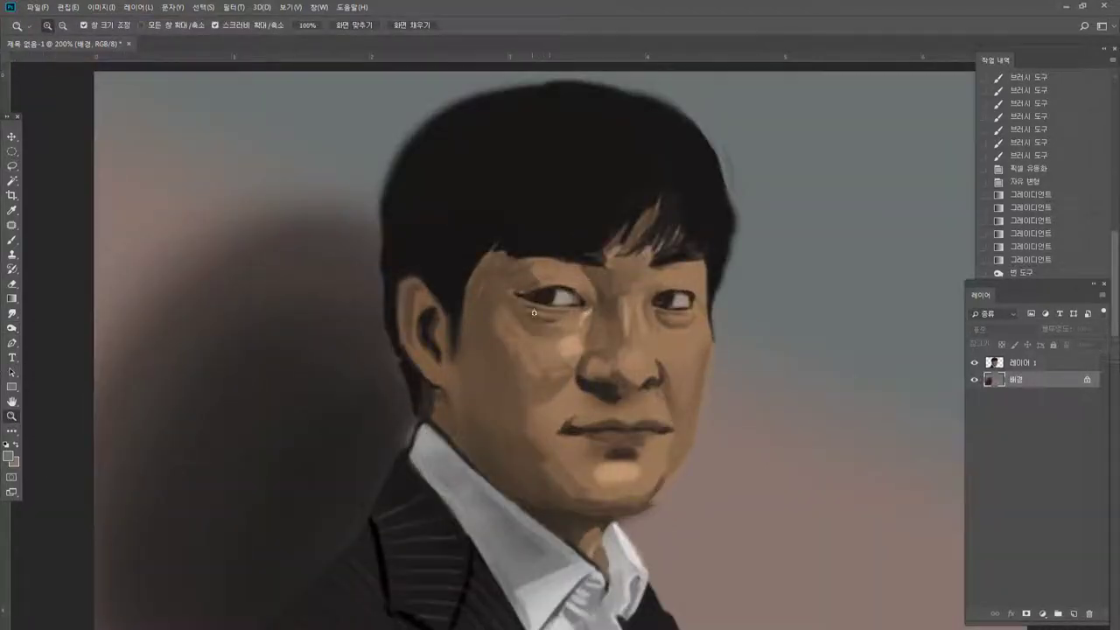
left_click(520, 323)
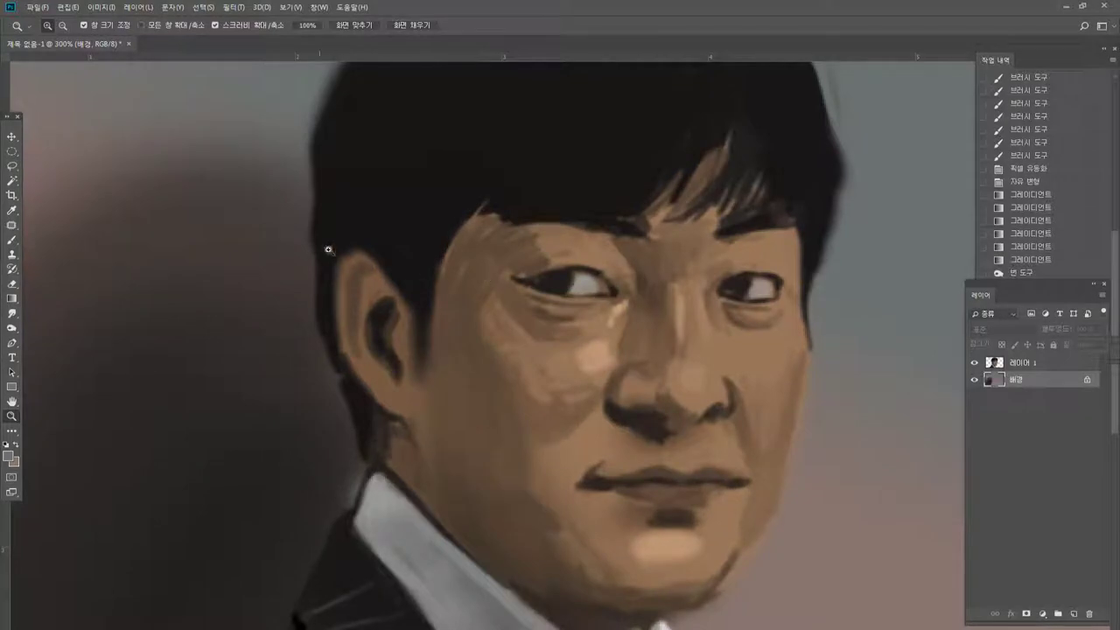
left_click(12, 312)
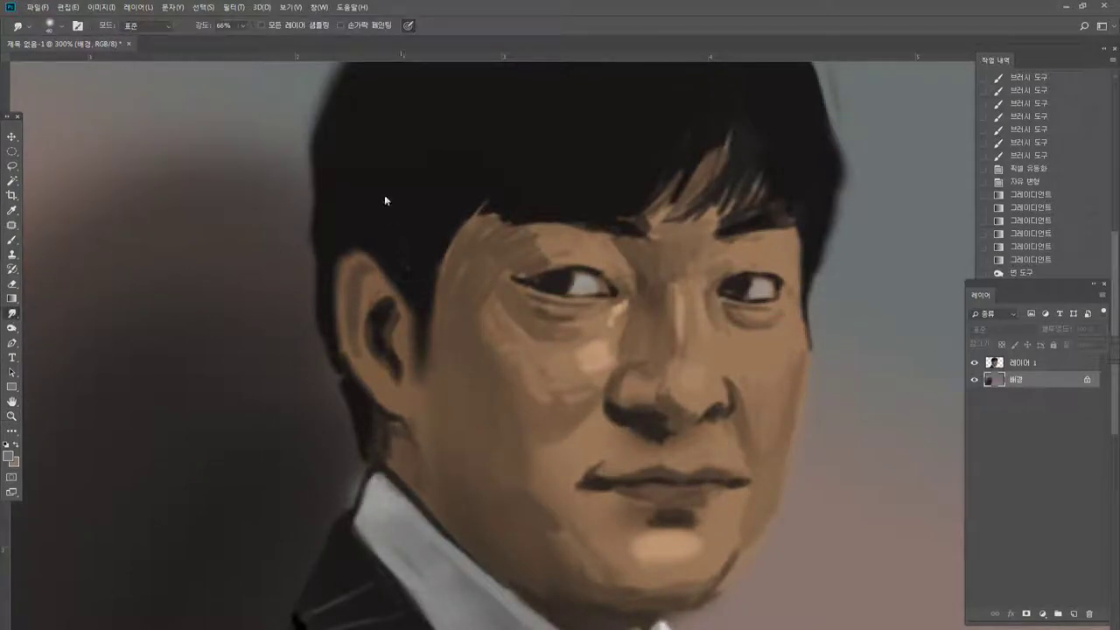
key("ctrl+shift+x")
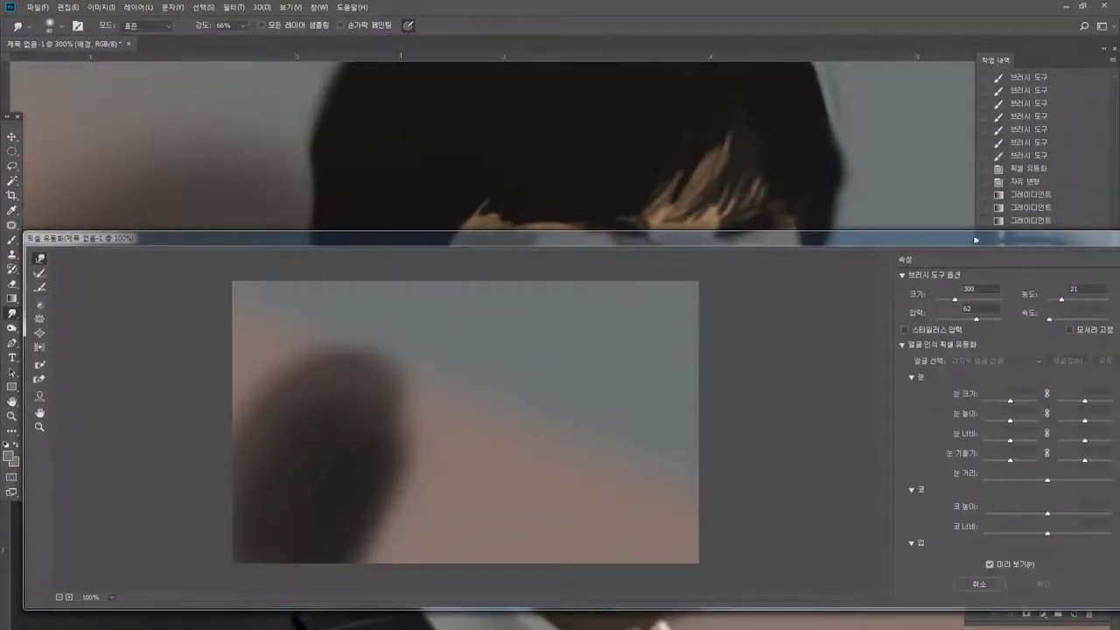
left_click(986, 589)
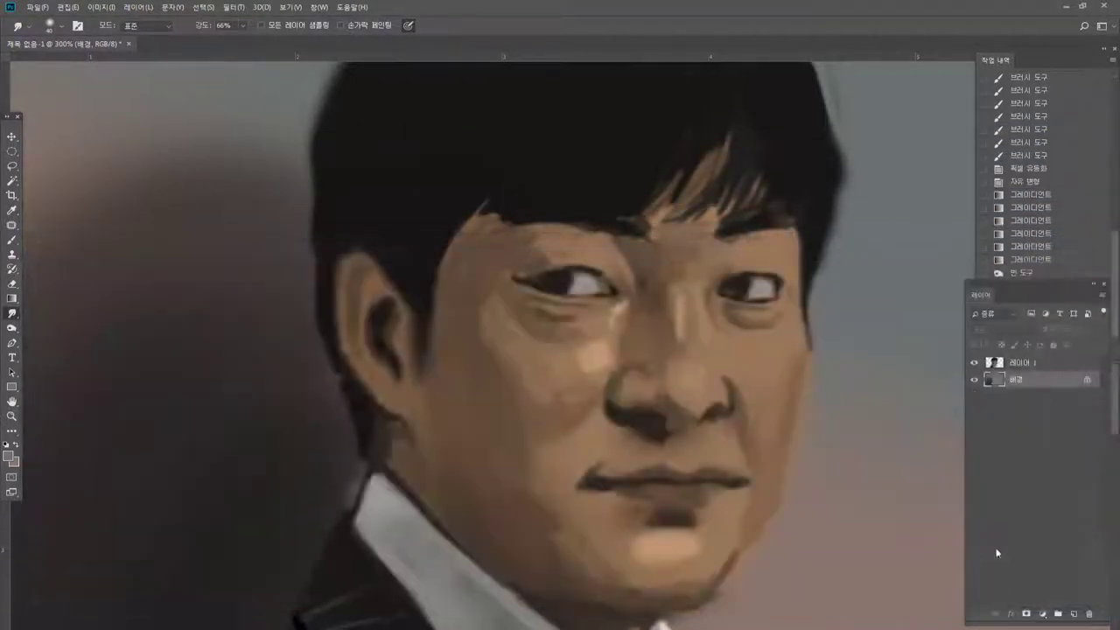
Use Liquify on the portrait layer to reshape the near eye, reducing the warp brush to 150 and then 80.
left_click(1029, 365)
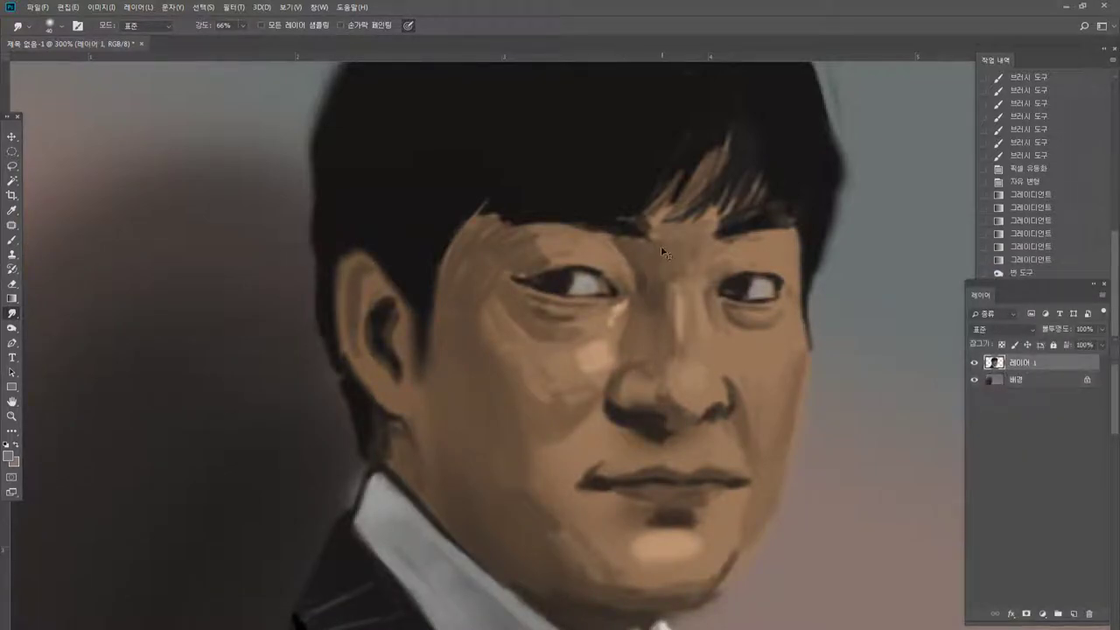
key("ctrl+shift+x")
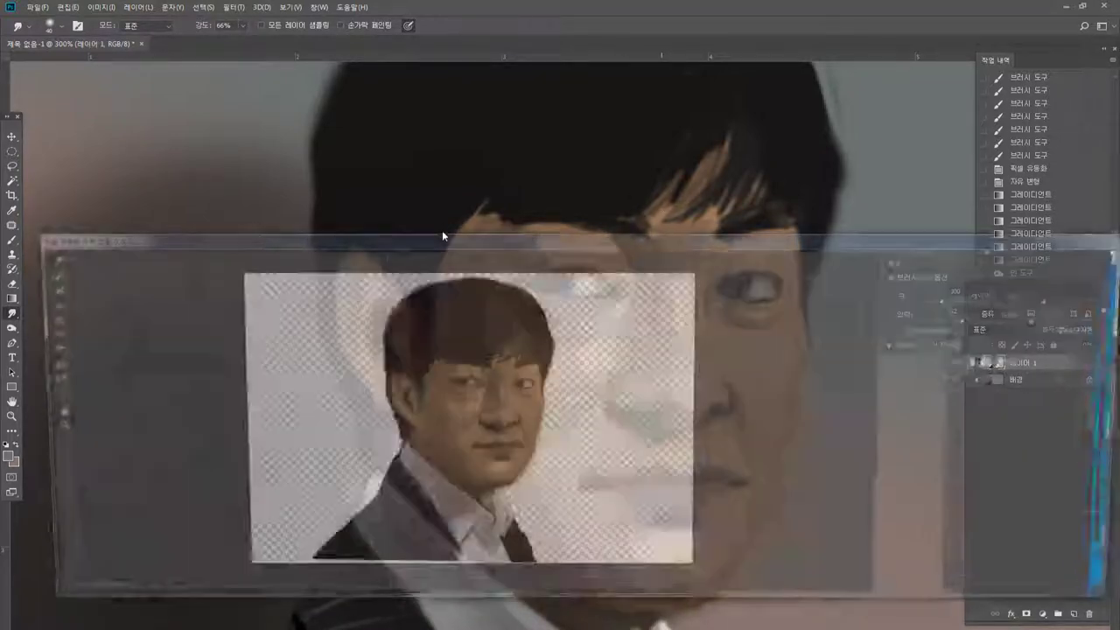
key("bracketleft")
key("bracketleft")
key("bracketleft")
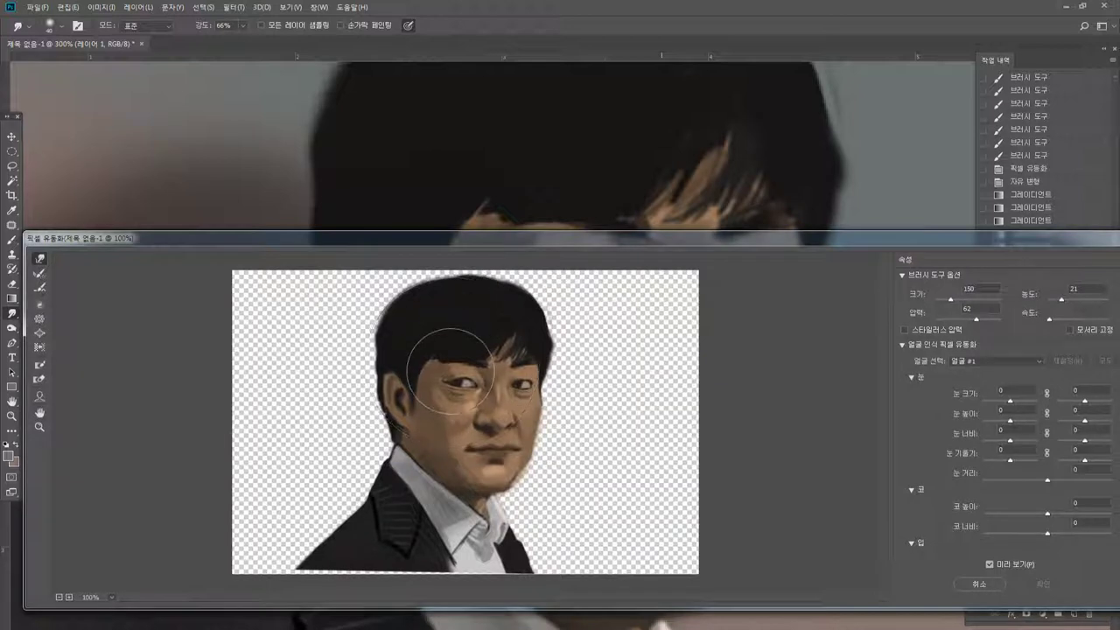
left_click_drag(444, 375, 462, 380)
key("bracketleft")
key("bracketleft")
key("bracketleft")
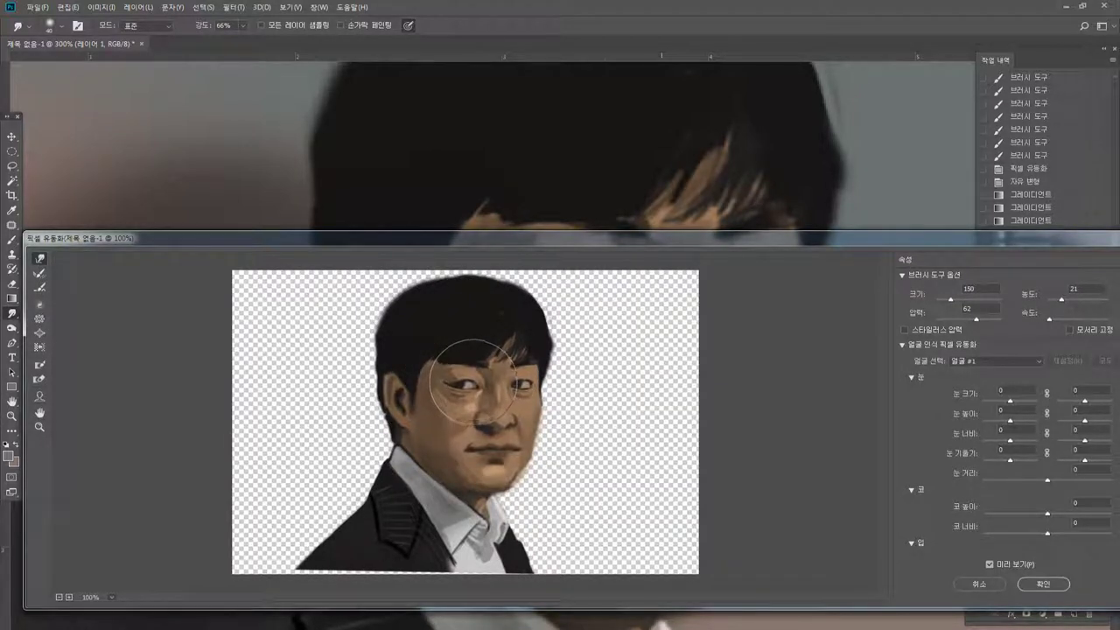
key("bracketleft")
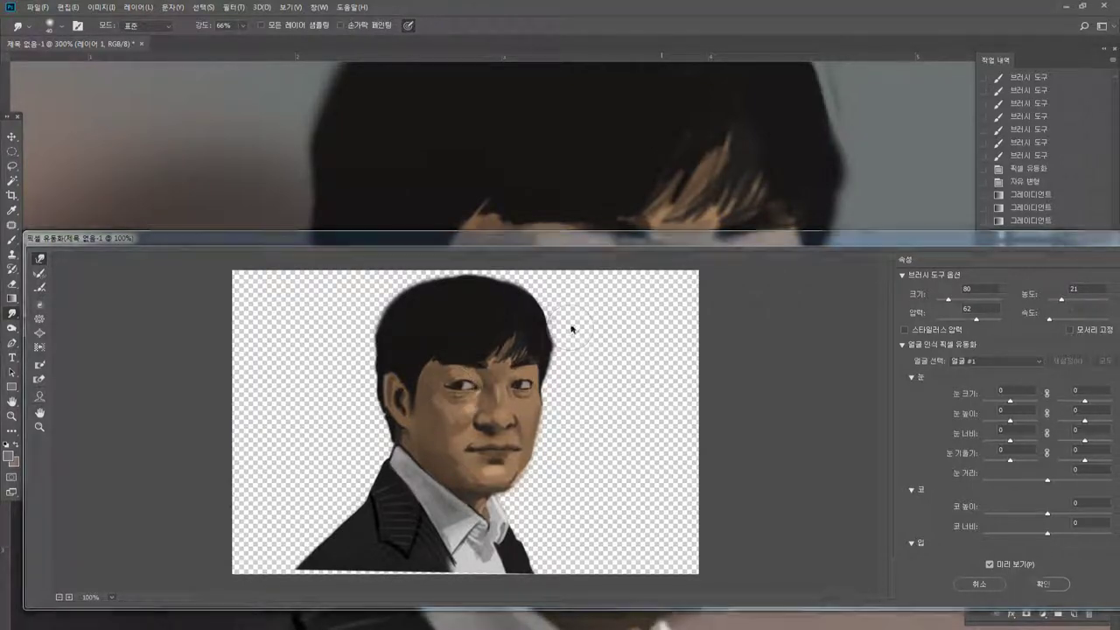
key("Return")
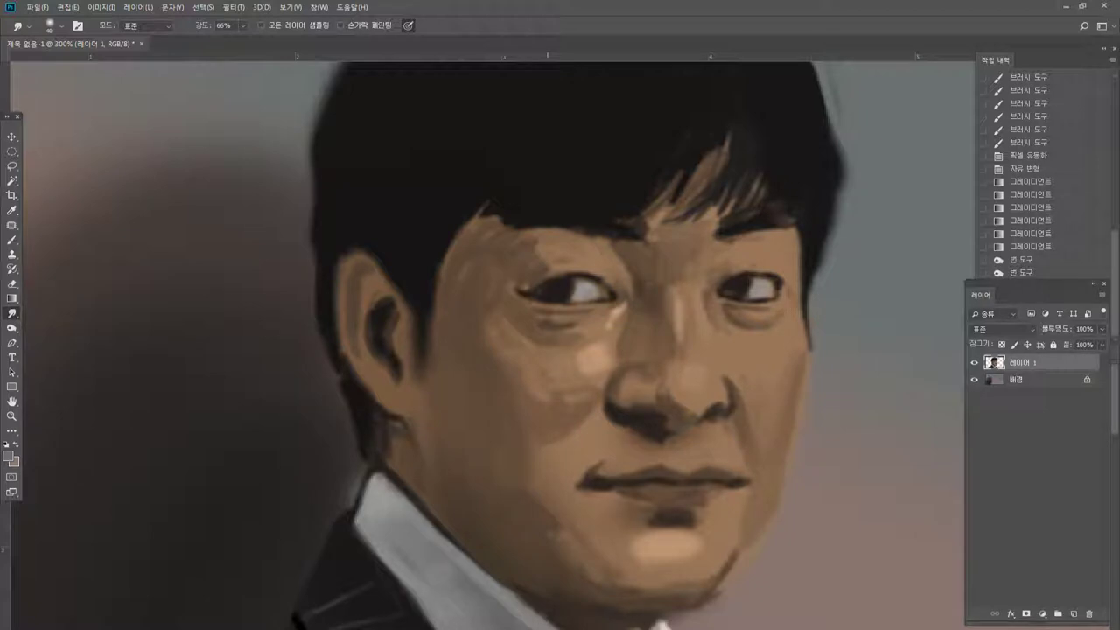
Repaint the outer rim of the near ear with skin tones sampled from the ear.
left_click(17, 416)
mouse_move(478, 227)
left_mouse_down()
mouse_move(418, 289)
mouse_move(449, 272)
mouse_move(383, 290)
mouse_move(451, 246)
left_mouse_up()
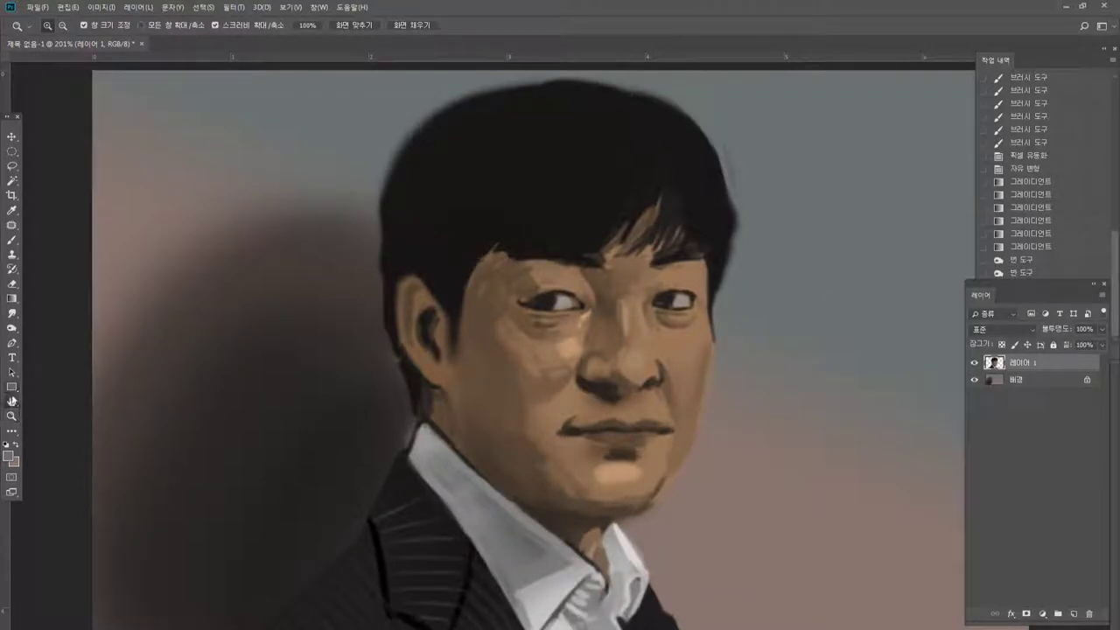
left_click(11, 401)
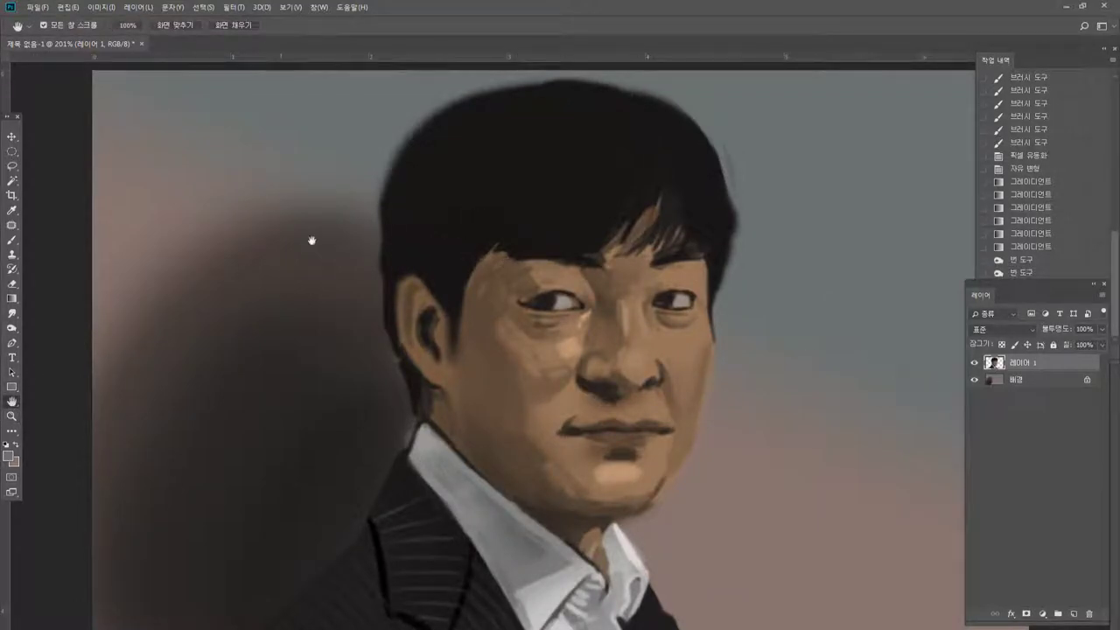
left_click(11, 240)
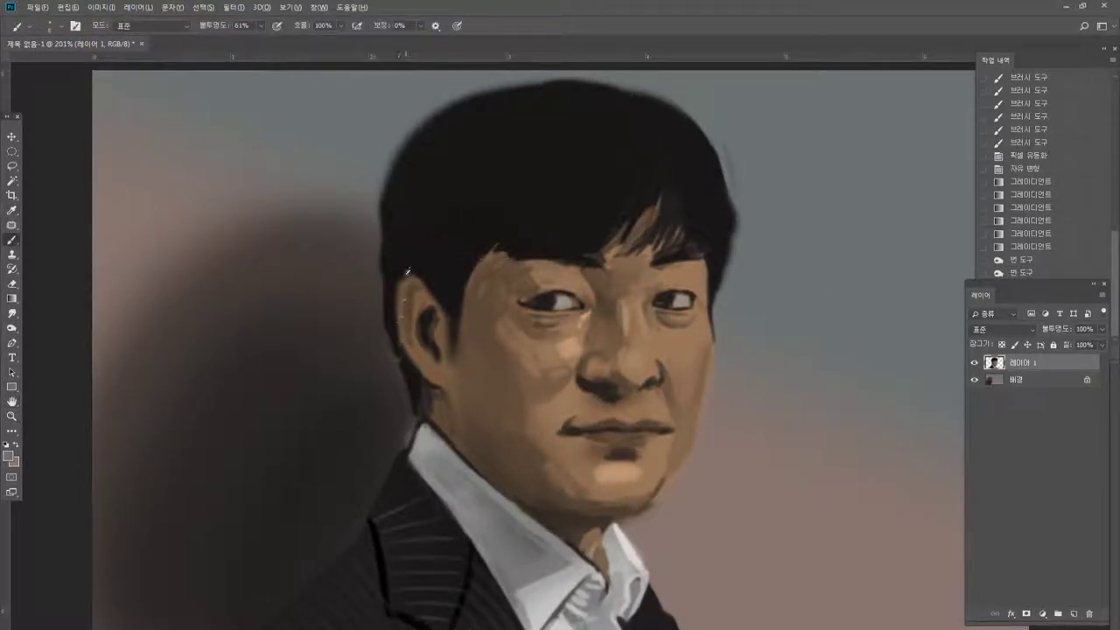
left_click(413, 286, "alt")
left_click_drag(405, 279, 395, 299)
left_click(406, 294, "alt")
left_click_drag(398, 283, 396, 311)
left_click_drag(396, 296, 397, 319)
left_click_drag(395, 302, 399, 331)
left_click_drag(397, 308, 399, 333)
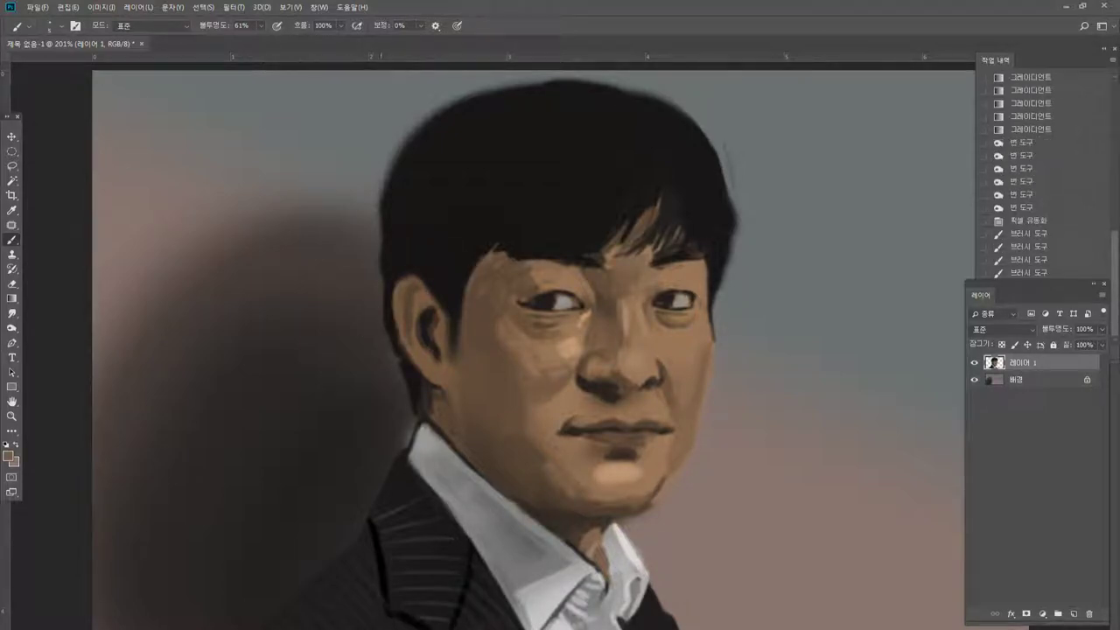
Erase the soft excess along the outer edge of the near ear and the back of the hair.
left_click(12, 284)
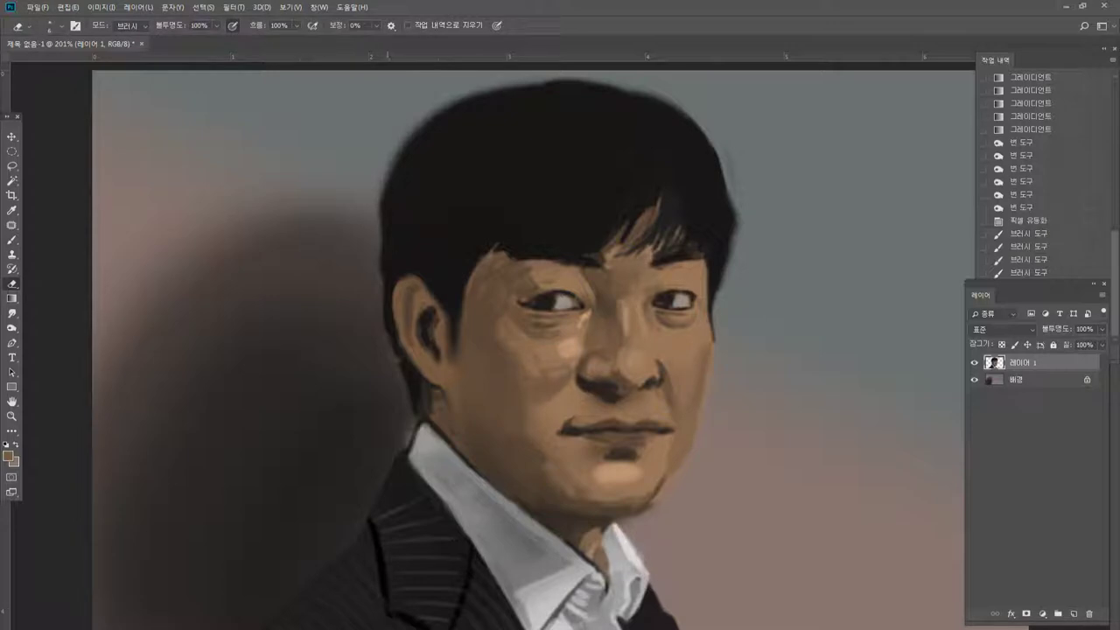
left_click_drag(384, 252, 389, 331)
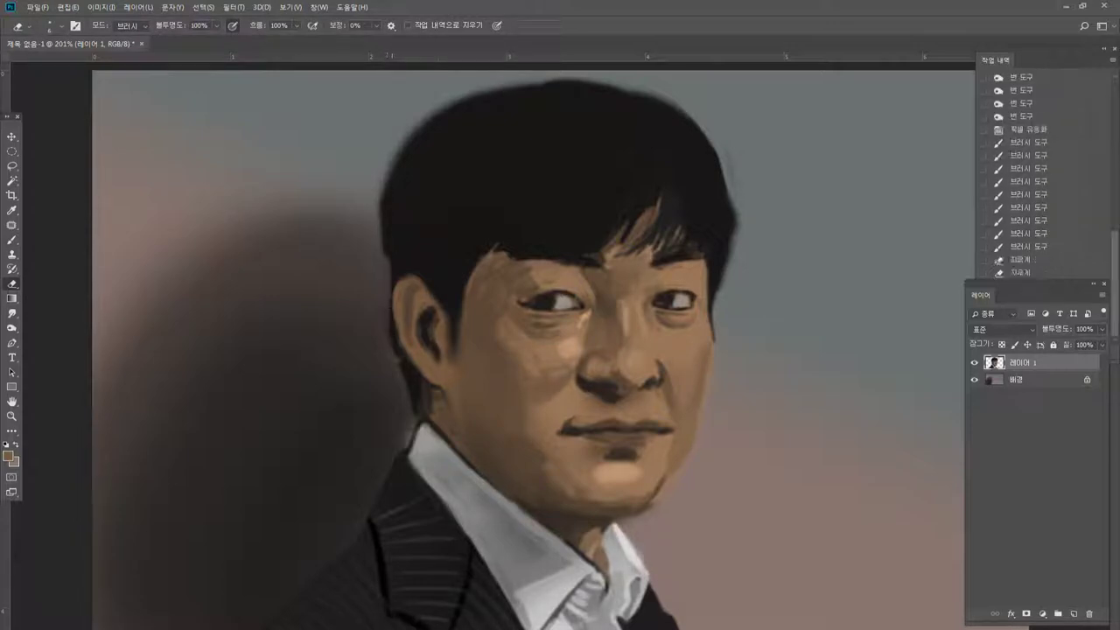
left_click_drag(391, 275, 393, 325)
left_click_drag(392, 298, 394, 333)
left_click_drag(392, 306, 396, 345)
left_click_drag(393, 322, 397, 352)
left_click_drag(394, 337, 398, 355)
left_click_drag(394, 338, 402, 368)
left_click_drag(398, 353, 406, 385)
left_click_drag(402, 368, 409, 394)
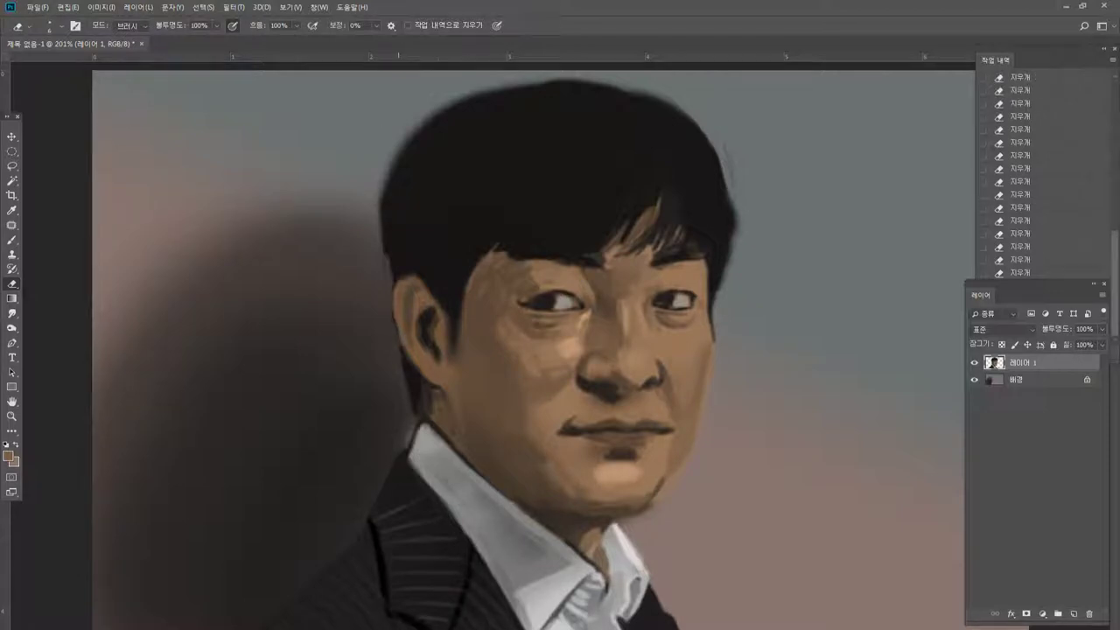
left_click_drag(380, 189, 384, 252)
left_click_drag(384, 197, 386, 254)
Paint short strands along the back edge of the hair in the sampled black.
key("b")
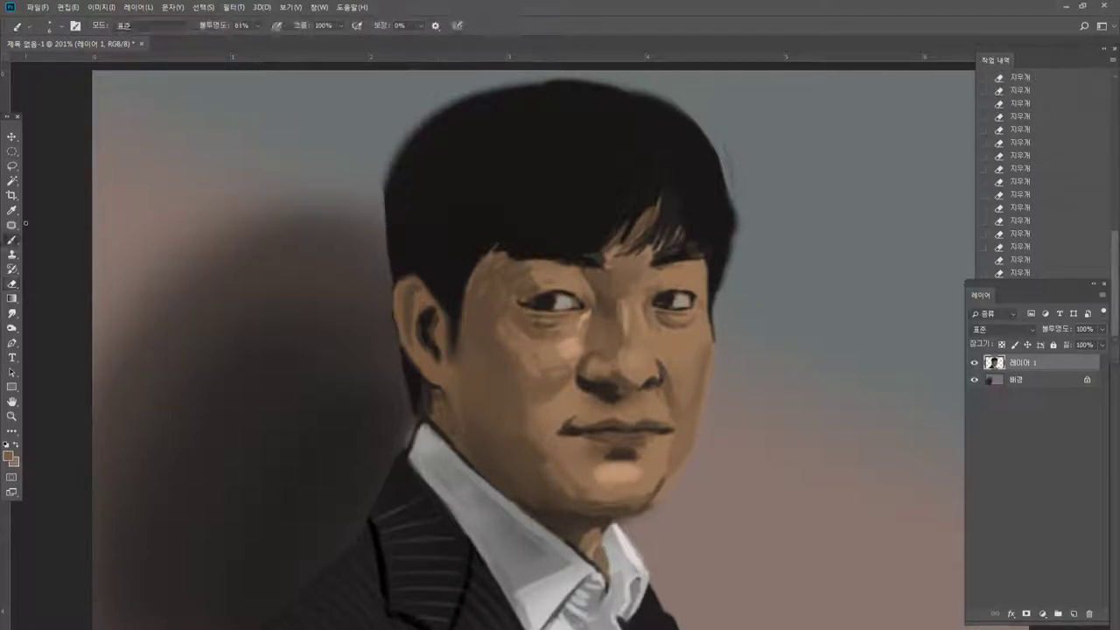
left_click(428, 206, "alt")
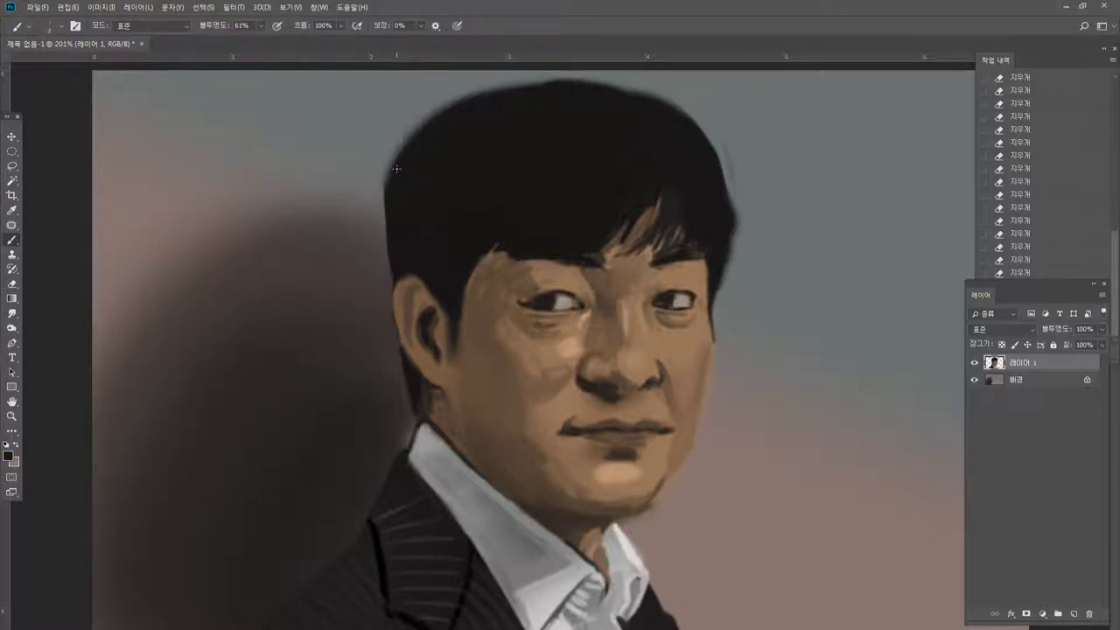
left_click_drag(385, 194, 383, 212)
left_click_drag(386, 194, 383, 214)
left_click_drag(388, 193, 385, 218)
left_click_drag(388, 197, 385, 218)
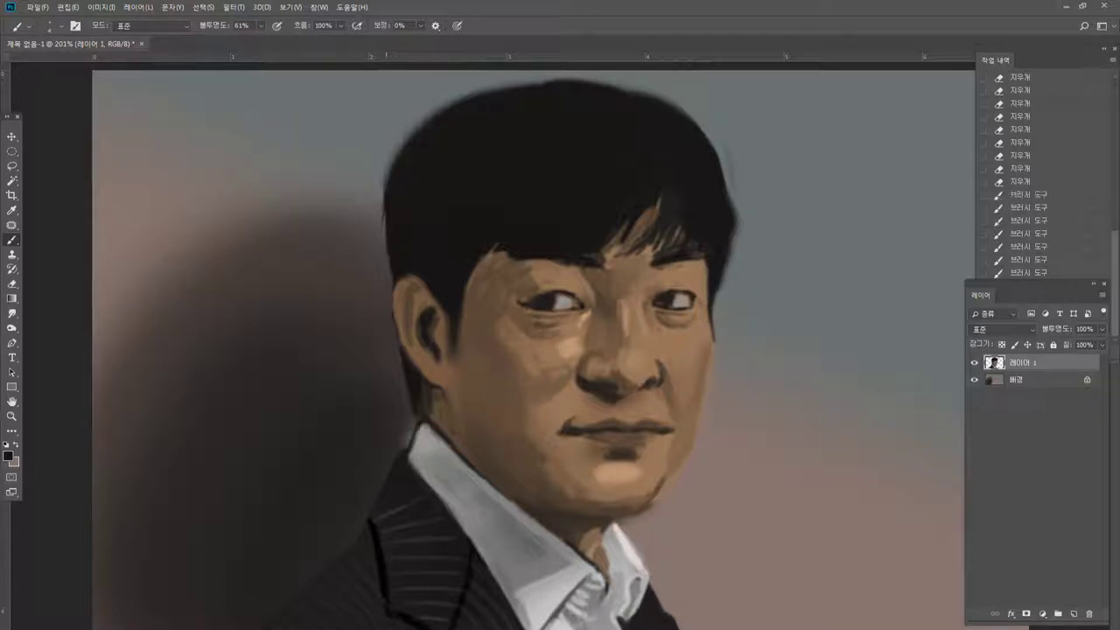
Repaint the skin beneath the near earlobe with a sampled skin tone and sample the dark tone beside it.
left_click(422, 333, "alt")
left_click_drag(422, 374, 429, 386)
left_click_drag(423, 376, 436, 389)
left_click_drag(424, 377, 439, 387)
left_click_drag(425, 378, 441, 386)
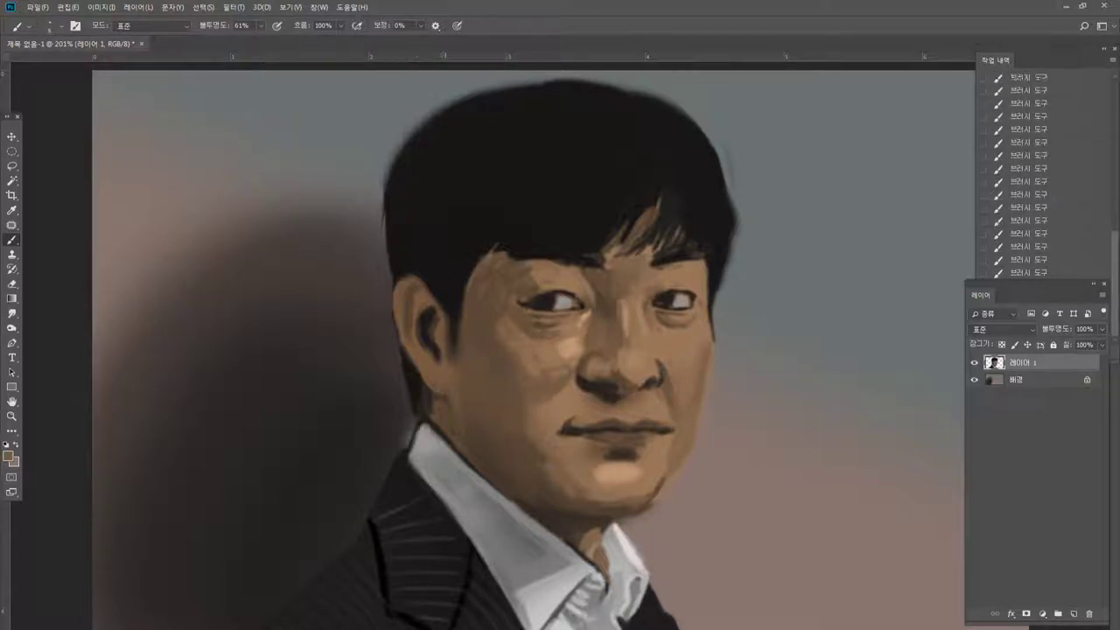
left_click(430, 391, "alt")
key("e")
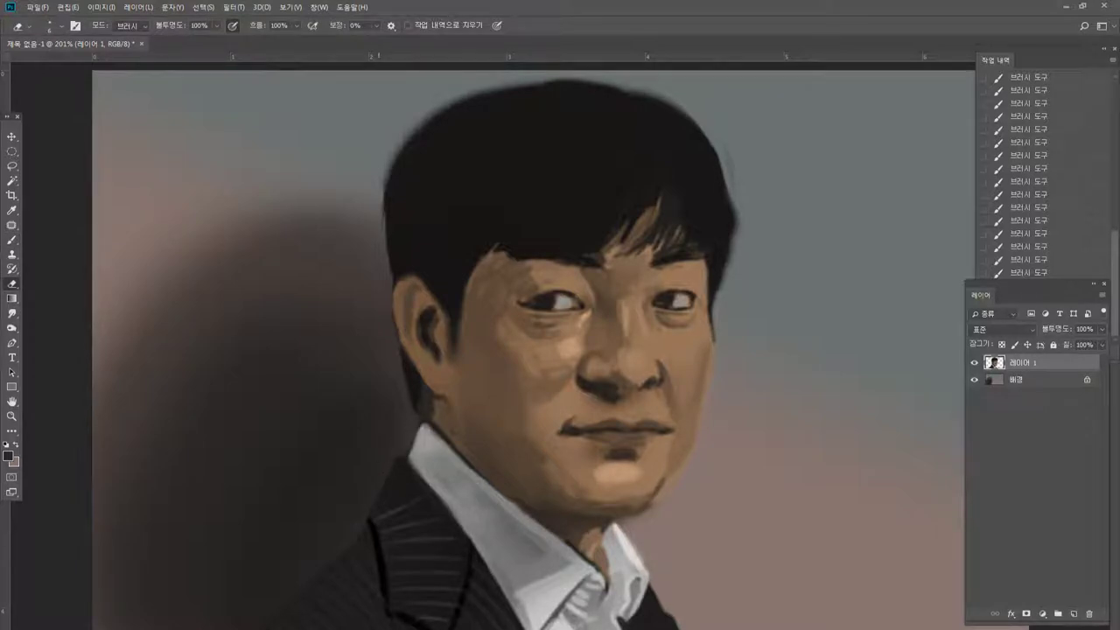
Paint loose black strands around the back of the head and across the top of the hair.
left_click(11, 239)
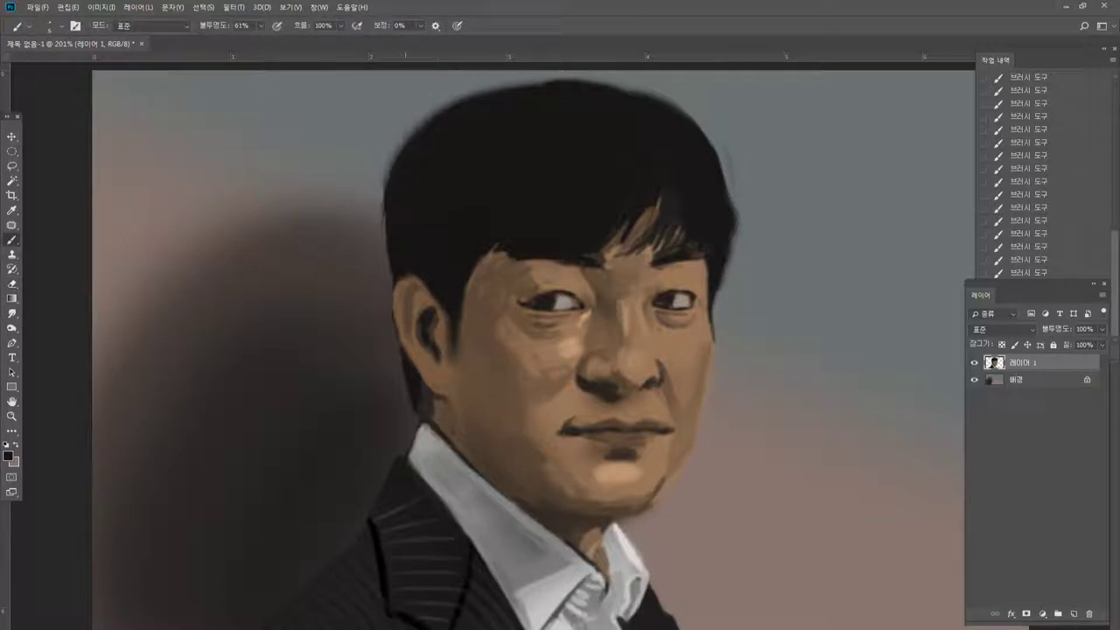
left_click_drag(384, 195, 390, 179)
left_click_drag(450, 112, 464, 102)
mouse_move(436, 118)
left_mouse_down()
mouse_move(450, 107)
mouse_move(422, 118)
left_mouse_up()
left_click_drag(403, 145, 418, 125)
left_click_drag(411, 138, 428, 118)
left_click_drag(423, 127, 432, 111)
mouse_move(411, 125)
left_mouse_down()
mouse_move(427, 111)
mouse_move(403, 135)
left_mouse_up()
mouse_move(443, 103)
left_mouse_down()
mouse_move(422, 108)
mouse_move(464, 93)
mouse_move(445, 91)
left_mouse_up()
mouse_move(486, 93)
left_mouse_down()
mouse_move(541, 79)
mouse_move(523, 91)
mouse_move(633, 82)
left_mouse_up()
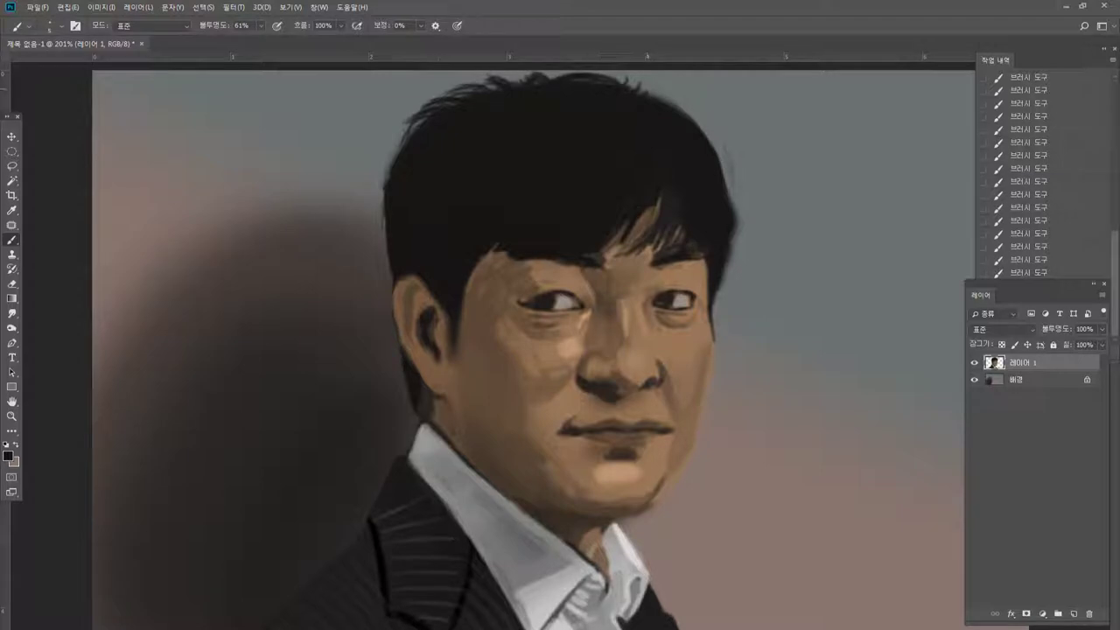
Add short curling black strands where the top of the hair slopes toward the far side of the head.
left_click_drag(642, 95, 649, 85)
left_click_drag(649, 97, 656, 83)
mouse_move(653, 94)
left_mouse_down()
mouse_move(659, 81)
mouse_move(639, 84)
mouse_move(660, 79)
mouse_move(672, 92)
left_mouse_up()
left_click_drag(663, 106, 680, 97)
left_click_drag(667, 111, 677, 95)
mouse_move(696, 132)
left_mouse_down()
mouse_move(704, 118)
mouse_move(691, 105)
left_mouse_up()
Erase the faint smudge outside the hair on the upper far side of the head.
key("e")
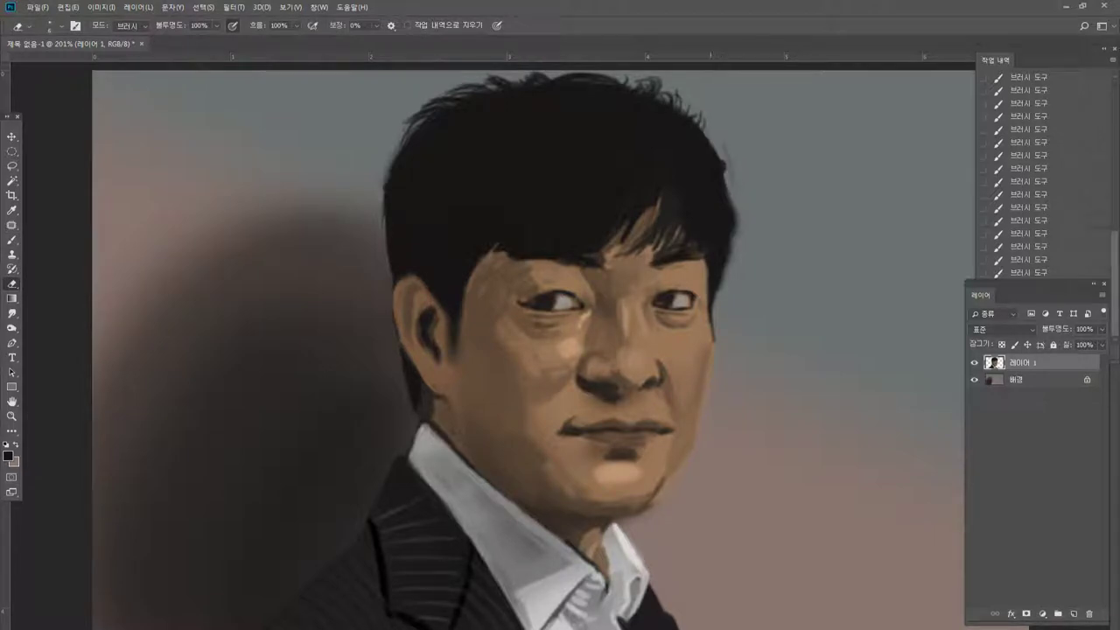
left_click_drag(722, 144, 727, 163)
left_click_drag(727, 162, 721, 144)
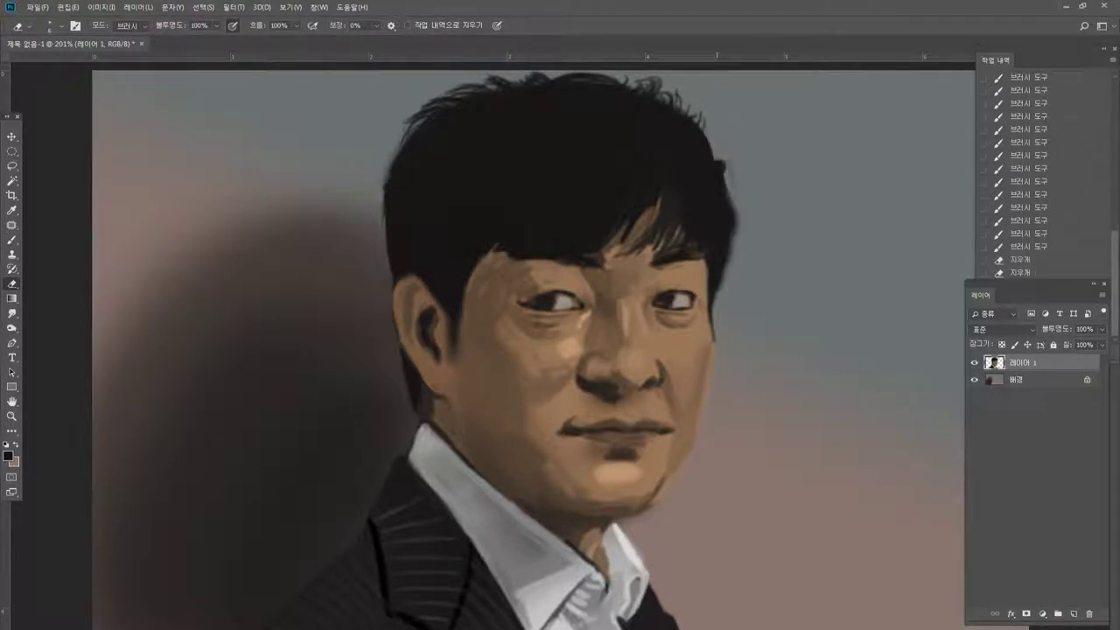
Paint short black strands down the far side of the hair to sharpen its outline.
key("b")
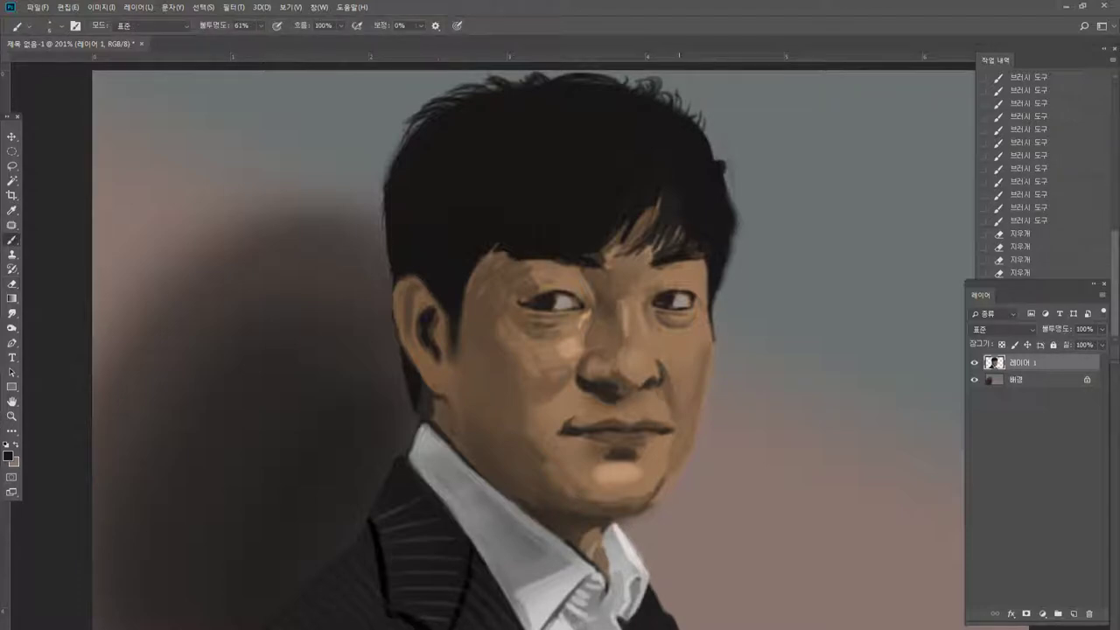
left_click_drag(710, 146, 721, 159)
left_click_drag(714, 152, 723, 163)
left_click_drag(716, 154, 725, 168)
left_click_drag(717, 159, 728, 181)
left_click_drag(722, 174, 729, 185)
left_click_drag(723, 176, 731, 189)
left_click_drag(723, 179, 732, 194)
left_click_drag(724, 178, 732, 198)
left_click_drag(728, 191, 735, 204)
left_click_drag(729, 198, 736, 220)
left_click_drag(732, 212, 732, 243)
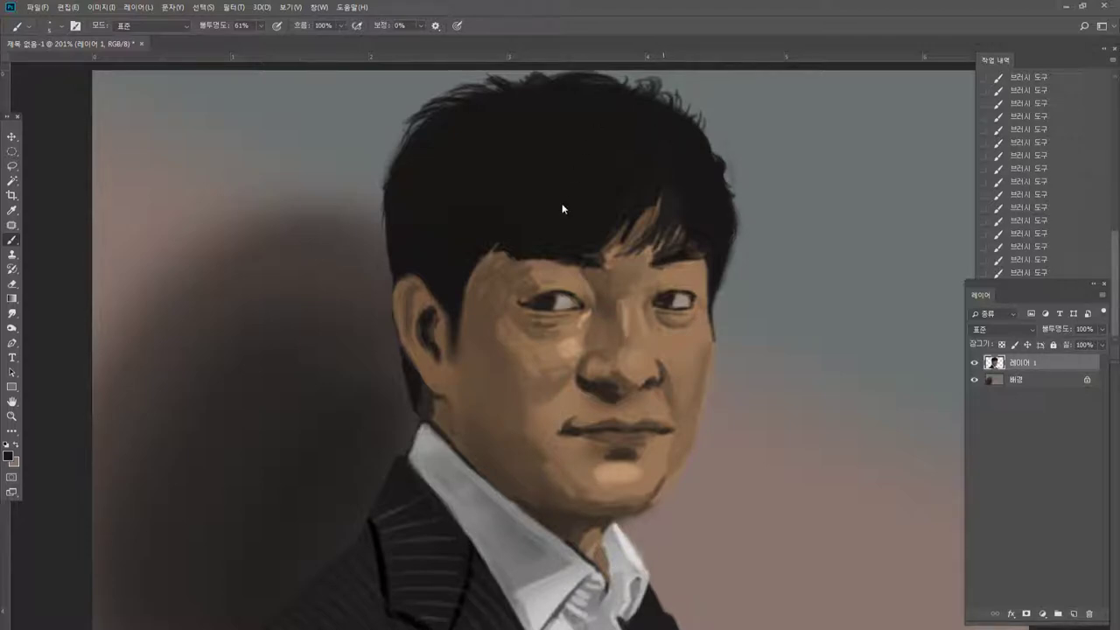
Use Liquify with the warp brush enlarged to 200 to reshape the brow, the eyes and the far side of the face.
key("ctrl+shift+x")
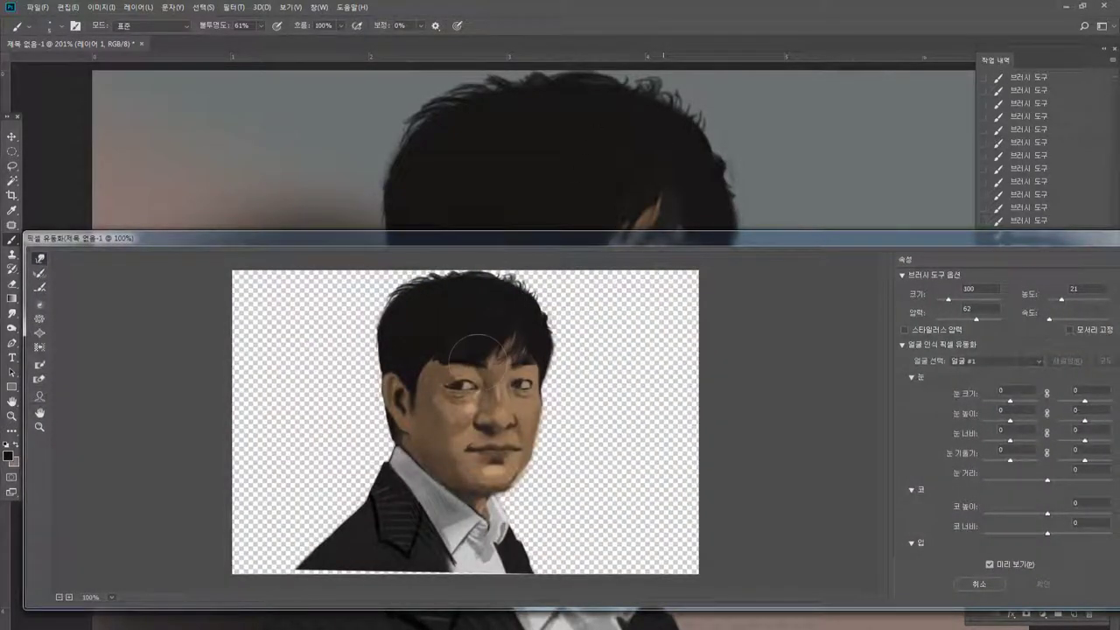
key("bracketright")
key("bracketright")
key("bracketright")
key("bracketright")
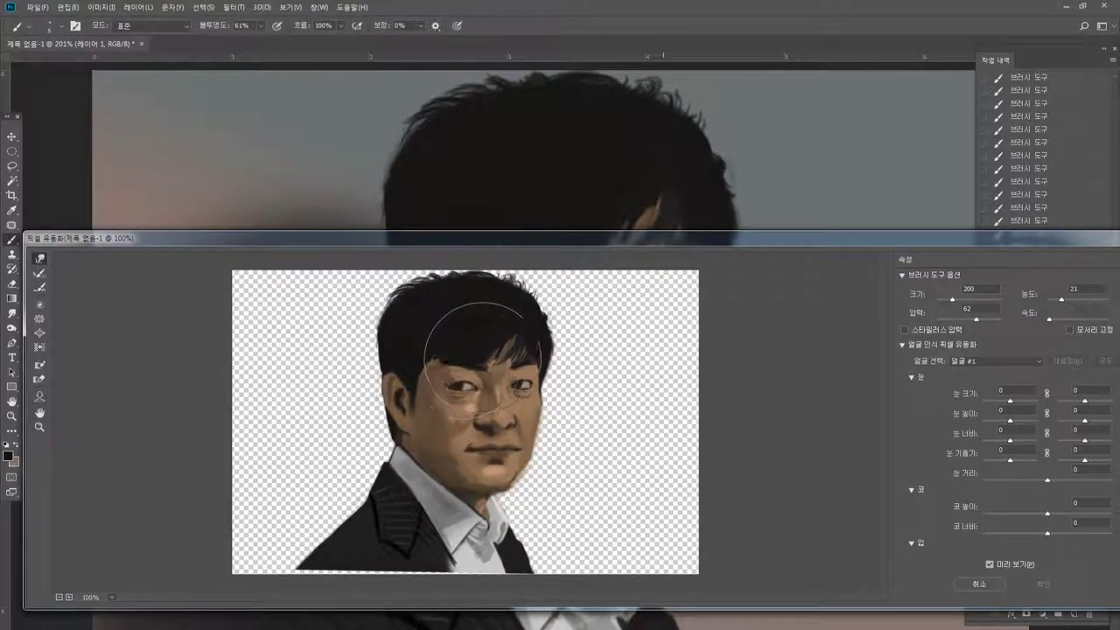
mouse_move(482, 360)
left_mouse_down()
mouse_move(464, 357)
mouse_move(535, 360)
mouse_move(520, 392)
mouse_move(512, 381)
mouse_move(577, 372)
mouse_move(544, 393)
mouse_move(562, 411)
mouse_move(540, 470)
left_mouse_up()
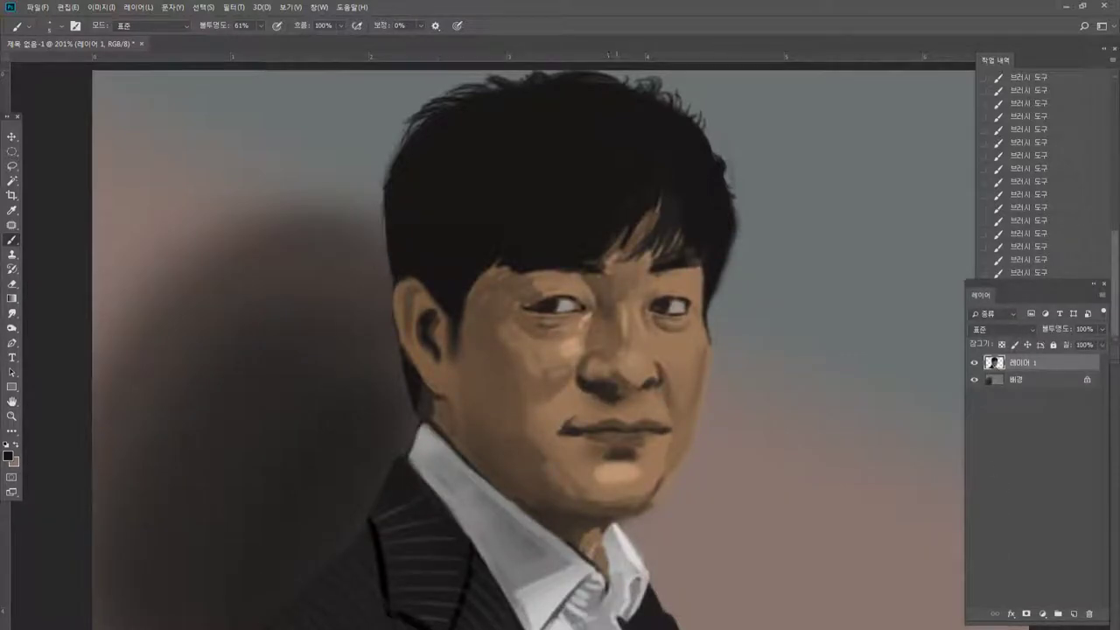
Refine the near eye's upper lid with dark strokes and skin tones sampled around the eye.
key("z")
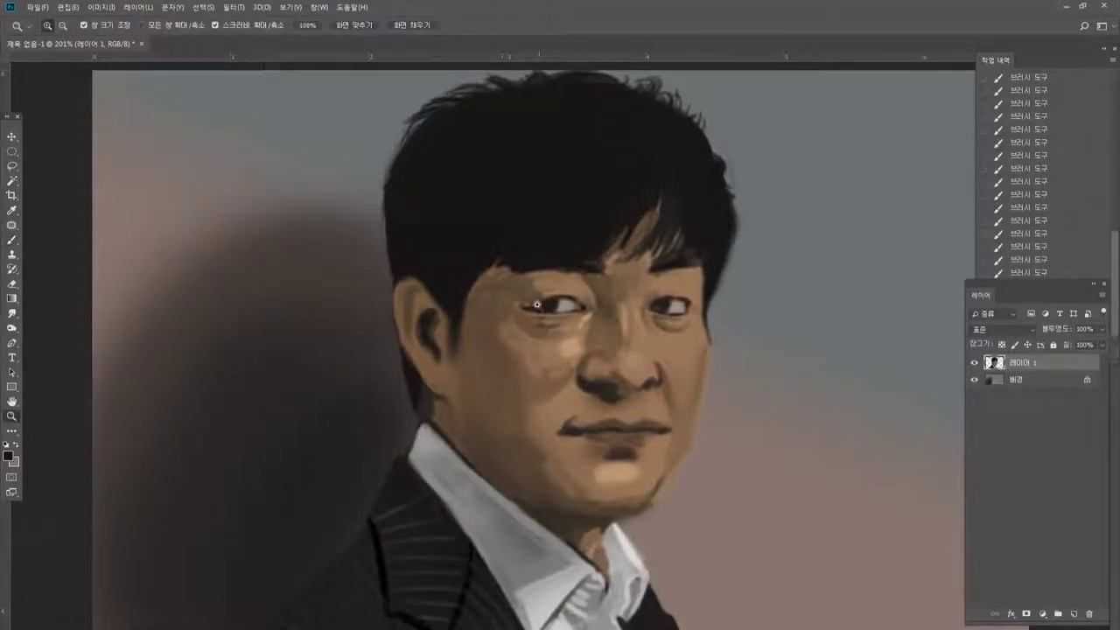
left_click(537, 303)
left_click(12, 240)
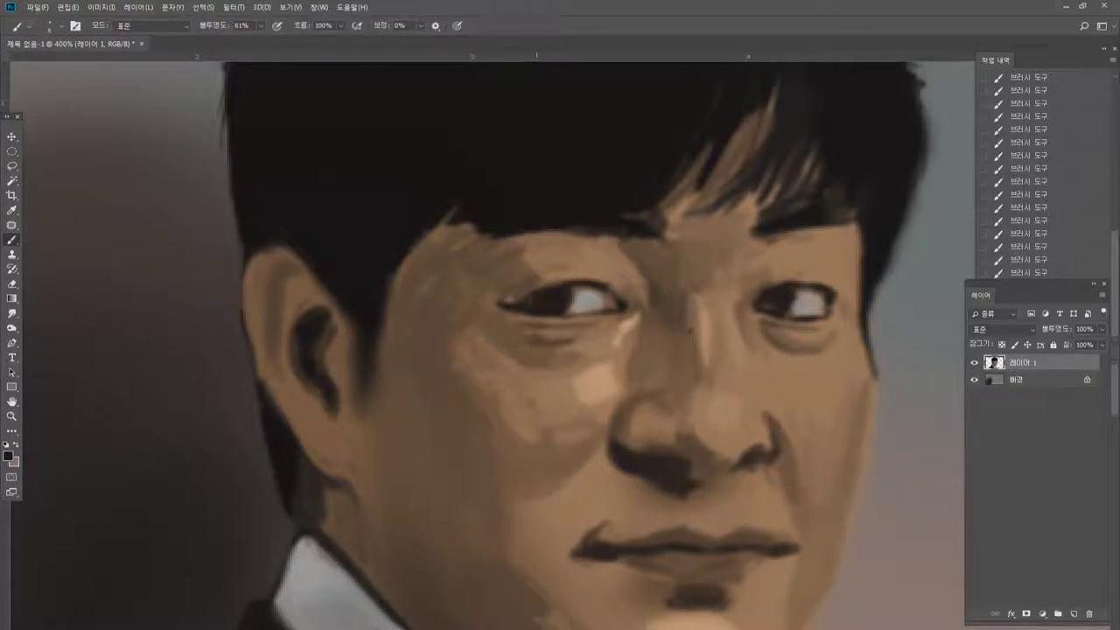
left_click_drag(530, 294, 547, 285)
left_click_drag(536, 288, 560, 284)
left_click_drag(536, 290, 564, 283)
left_click(584, 273, "alt")
mouse_move(544, 287)
left_mouse_down()
mouse_move(609, 286)
mouse_move(562, 279)
left_mouse_up()
left_click(531, 275, "alt")
left_click(532, 278, "alt")
mouse_move(542, 281)
left_mouse_down()
mouse_move(578, 281)
mouse_move(558, 280)
left_mouse_up()
left_click(543, 290, "alt")
left_click(540, 286, "alt")
left_click_drag(540, 285, 559, 277)
left_click(531, 278, "alt")
left_click_drag(540, 279, 560, 276)
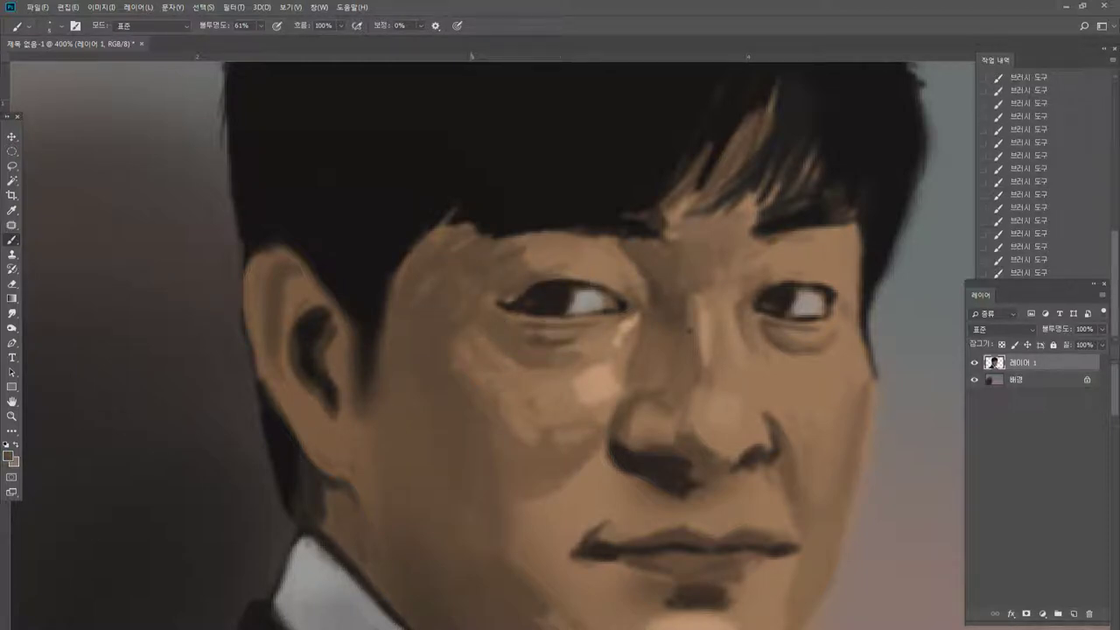
Paint fine strands over the hairline near the temple and through the fringe, using sampled skin and dark hair tones.
mouse_move(487, 237)
left_mouse_down()
mouse_move(510, 226)
mouse_move(477, 207)
left_mouse_up()
left_click(495, 187, "alt")
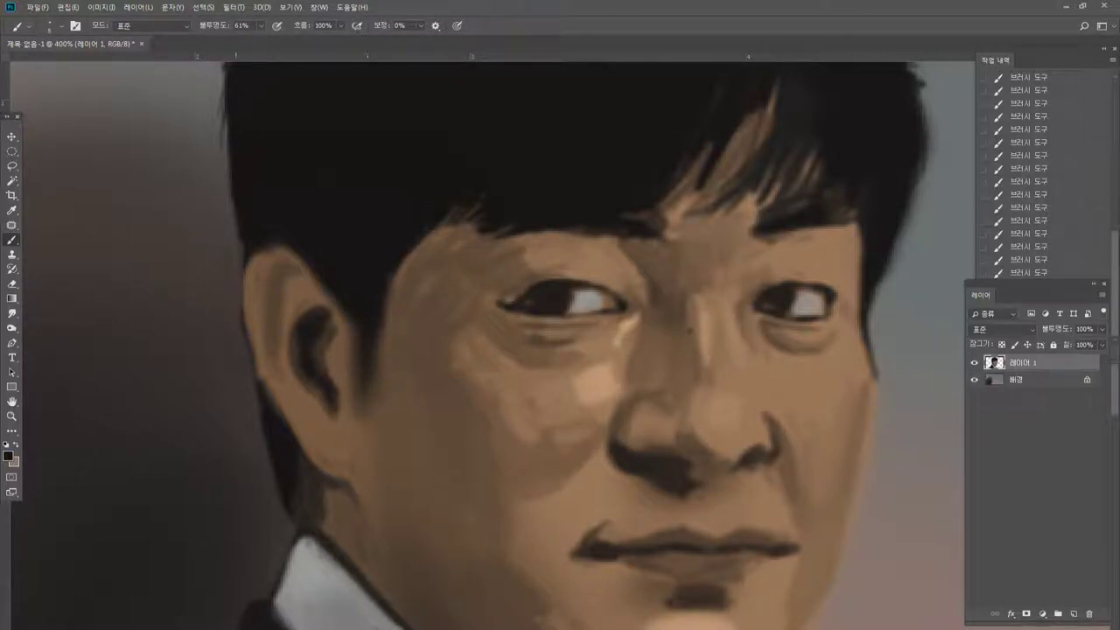
double_click(12, 417)
left_click(590, 248)
left_click(640, 124)
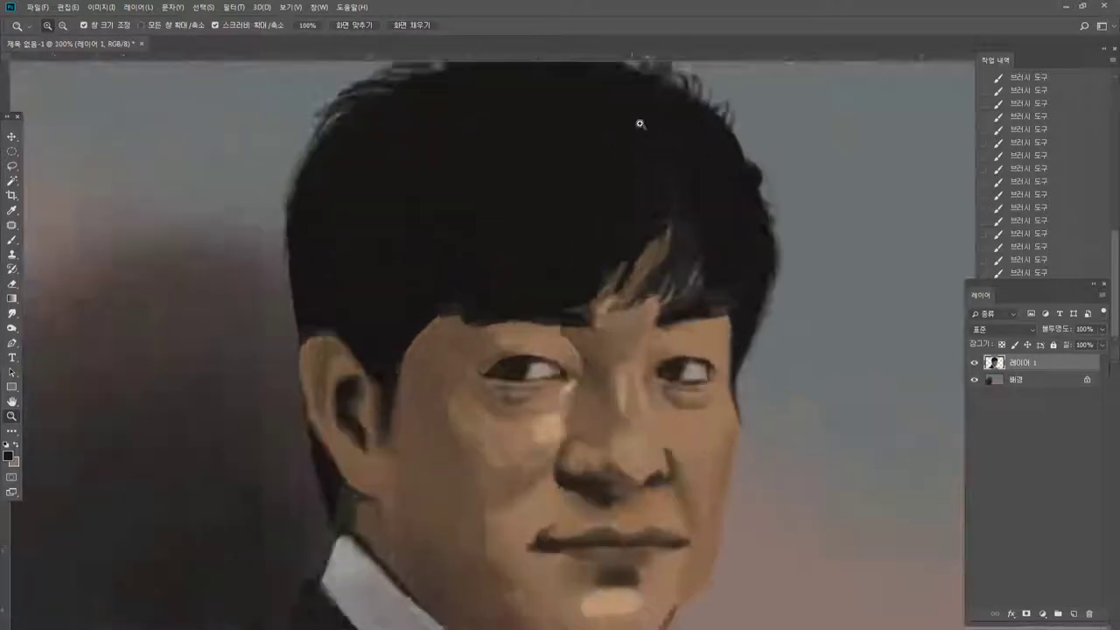
left_click(607, 119)
left_click(11, 402)
left_click_drag(383, 305, 399, 360)
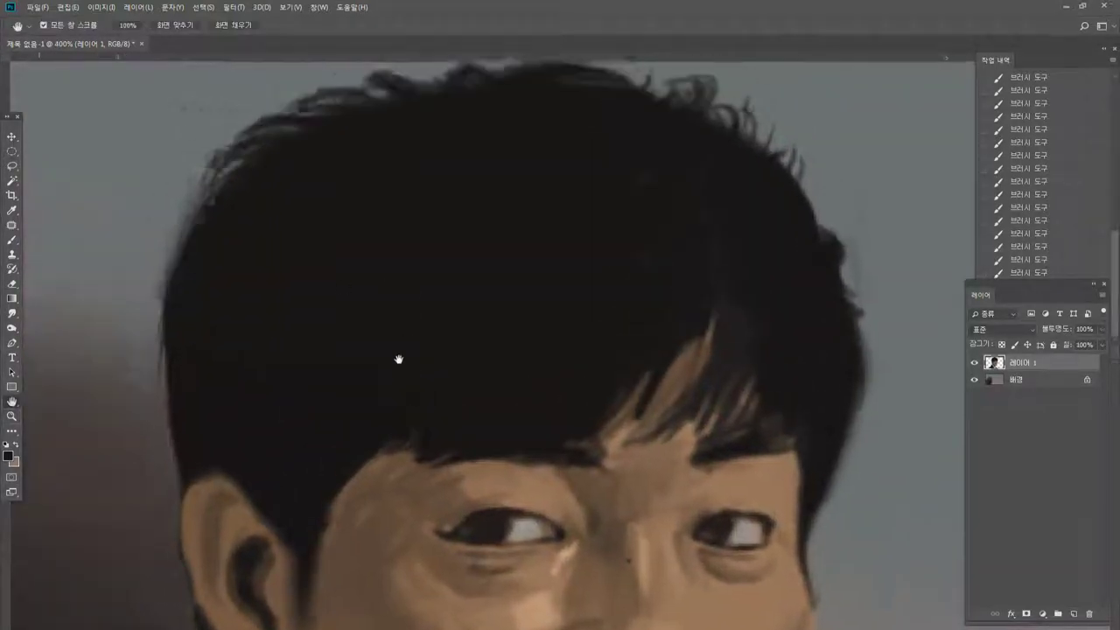
left_click(15, 230)
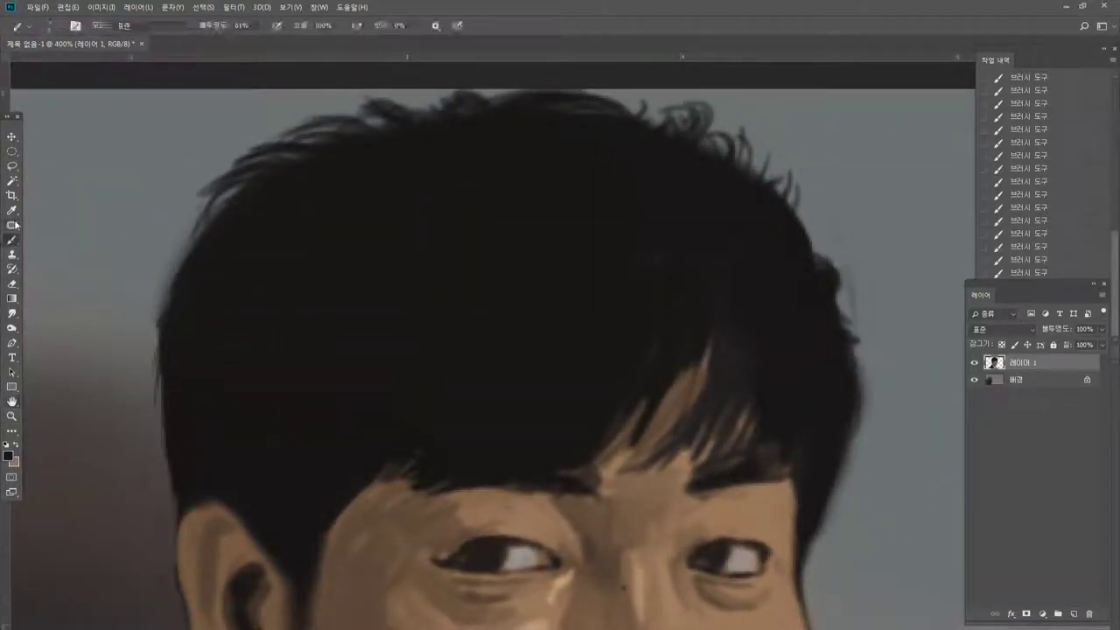
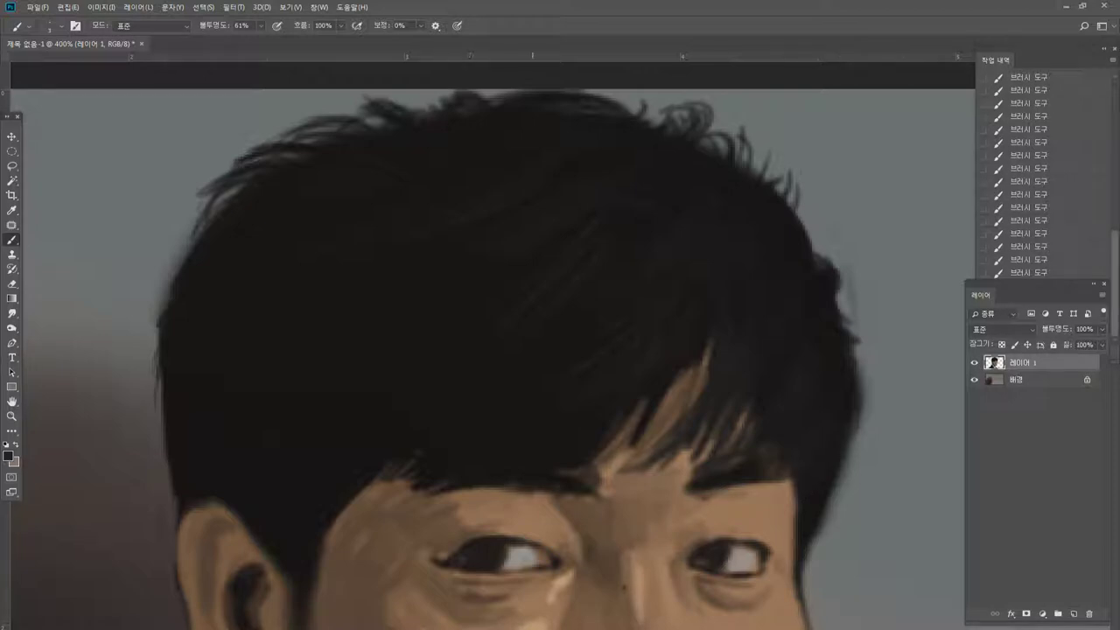
left_click(516, 525, "alt")
left_click_drag(475, 455, 512, 420)
mouse_move(504, 446)
left_mouse_down()
mouse_move(522, 416)
mouse_move(541, 432)
mouse_move(497, 457)
left_mouse_up()
left_click(514, 423, "alt")
left_click(601, 393, "alt")
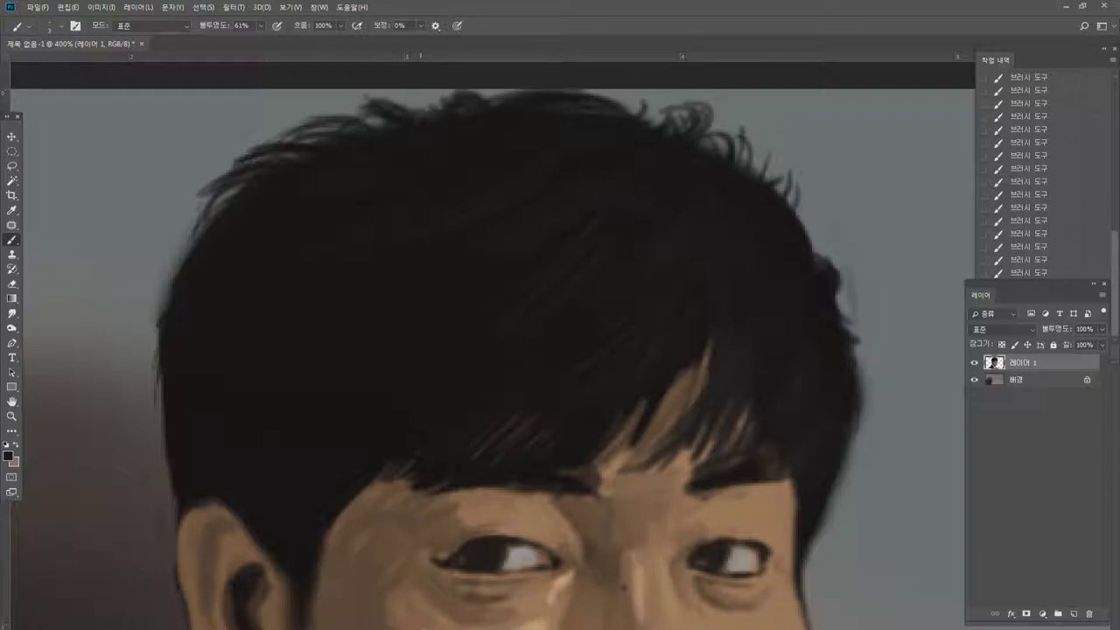
left_click(555, 218, "alt")
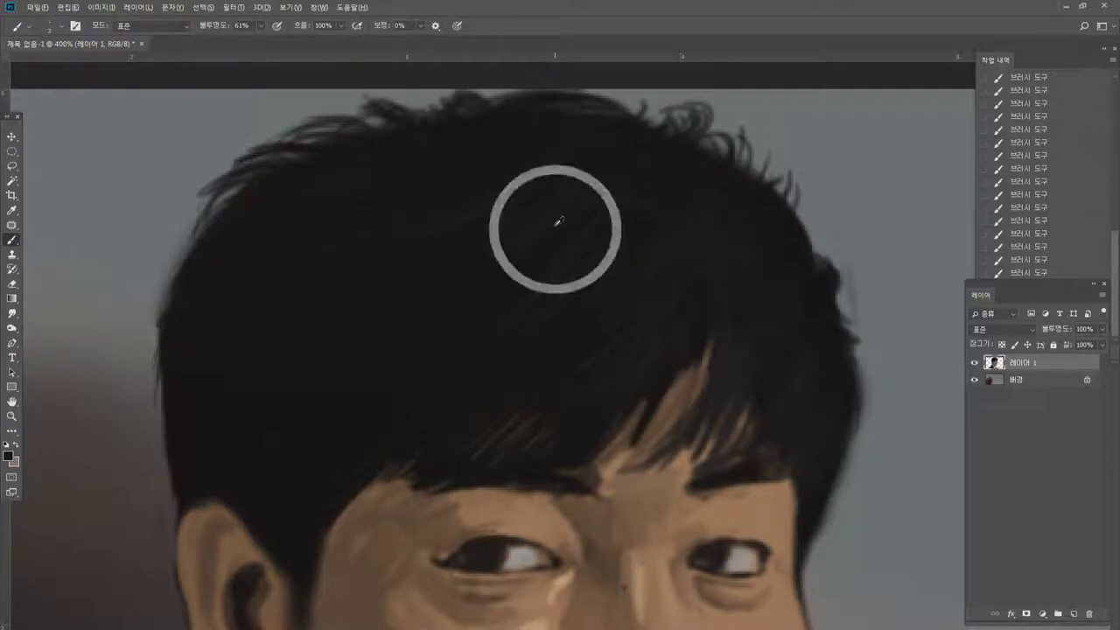
left_click(712, 144, "alt")
left_click(513, 300, "alt")
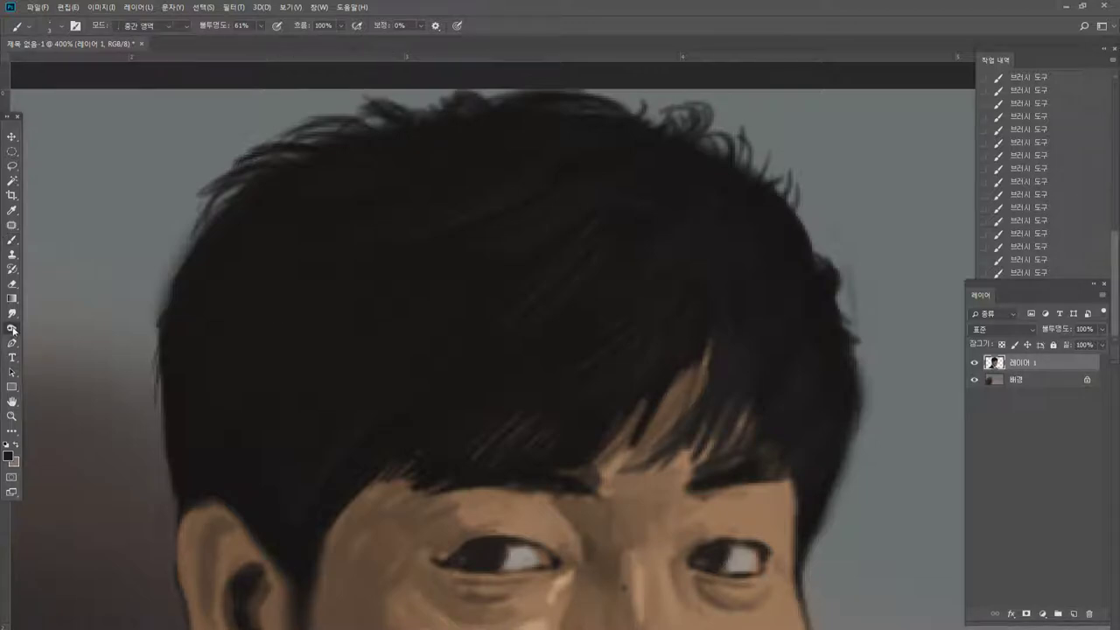
Lighten the strands across the crown and fringe with the Dodge tool to create soft hair highlights.
right_click(12, 327)
left_click(53, 336)
mouse_move(567, 290)
left_mouse_down()
mouse_move(512, 223)
mouse_move(437, 166)
left_mouse_up()
mouse_move(659, 233)
left_mouse_down()
mouse_move(668, 230)
mouse_move(626, 271)
left_mouse_up()
mouse_move(692, 263)
left_mouse_down()
mouse_move(648, 315)
mouse_move(636, 354)
left_mouse_up()
left_click_drag(636, 353, 603, 385)
double_click(11, 417)
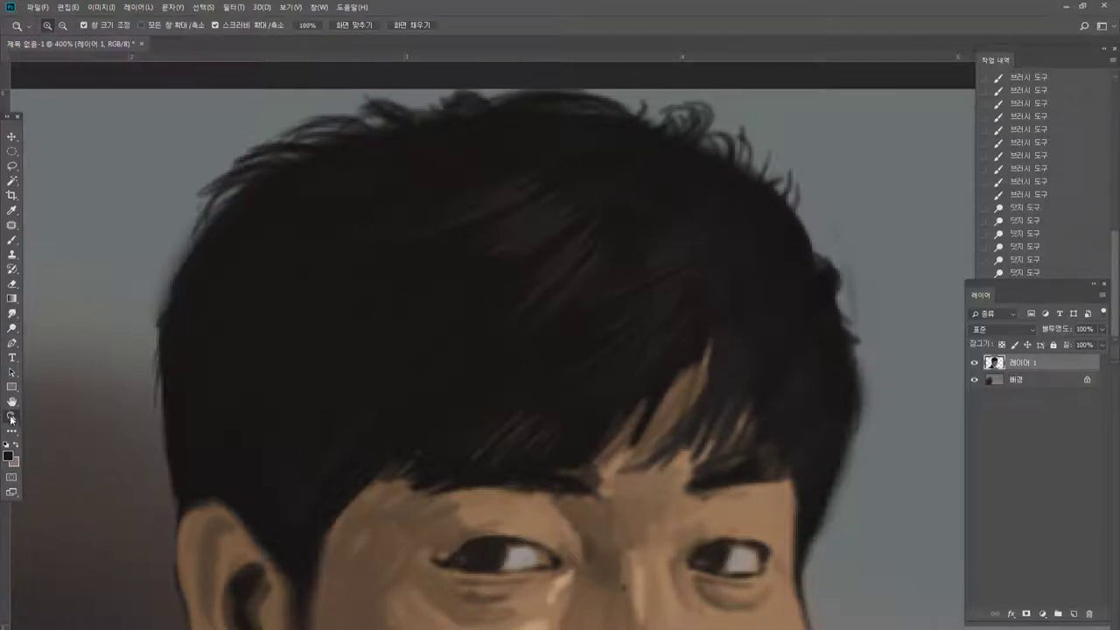
left_click(615, 259)
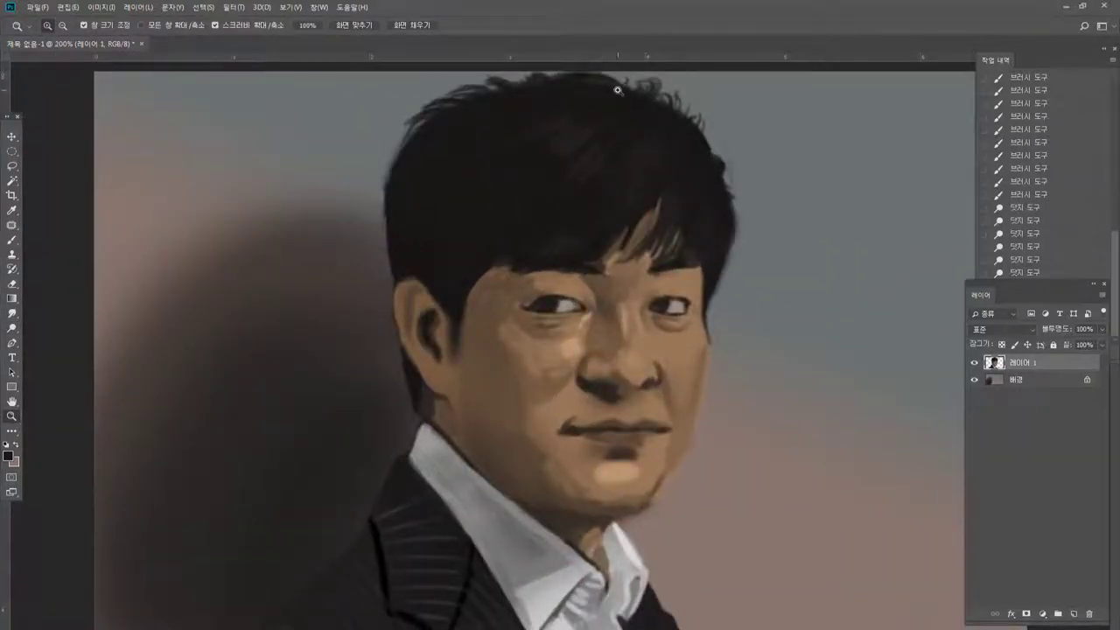
left_click(617, 91)
left_click(582, 63)
left_click(12, 239)
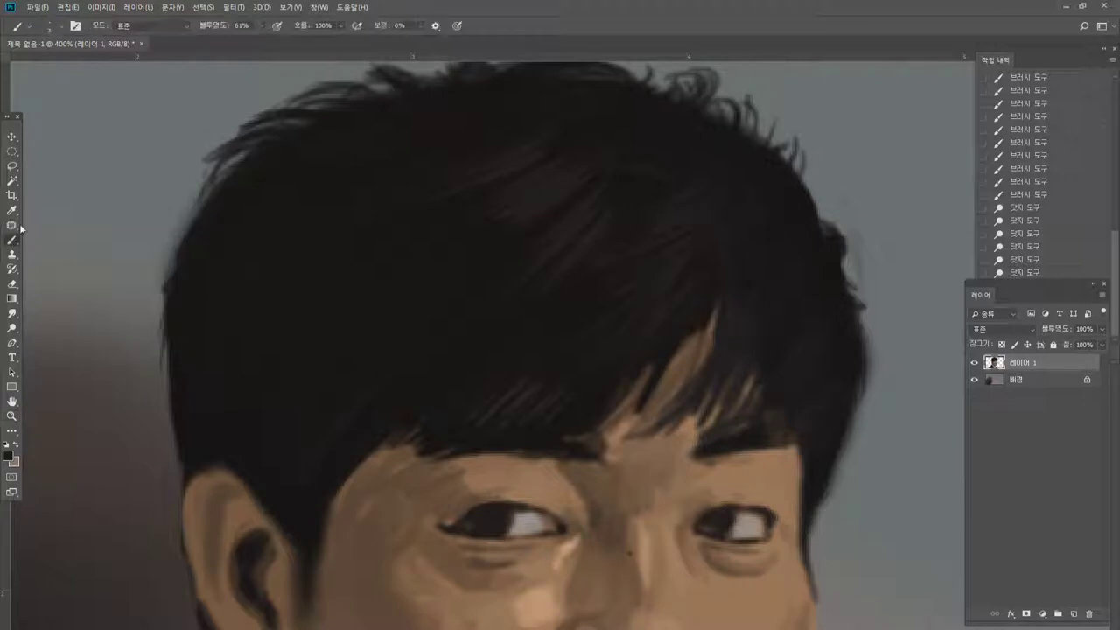
Set the foreground colour to near black and paint fine dark strands across the crown, side hair and sideburn.
scroll(998, 182, "down", 2)
scroll(1024, 175, "down", 6)
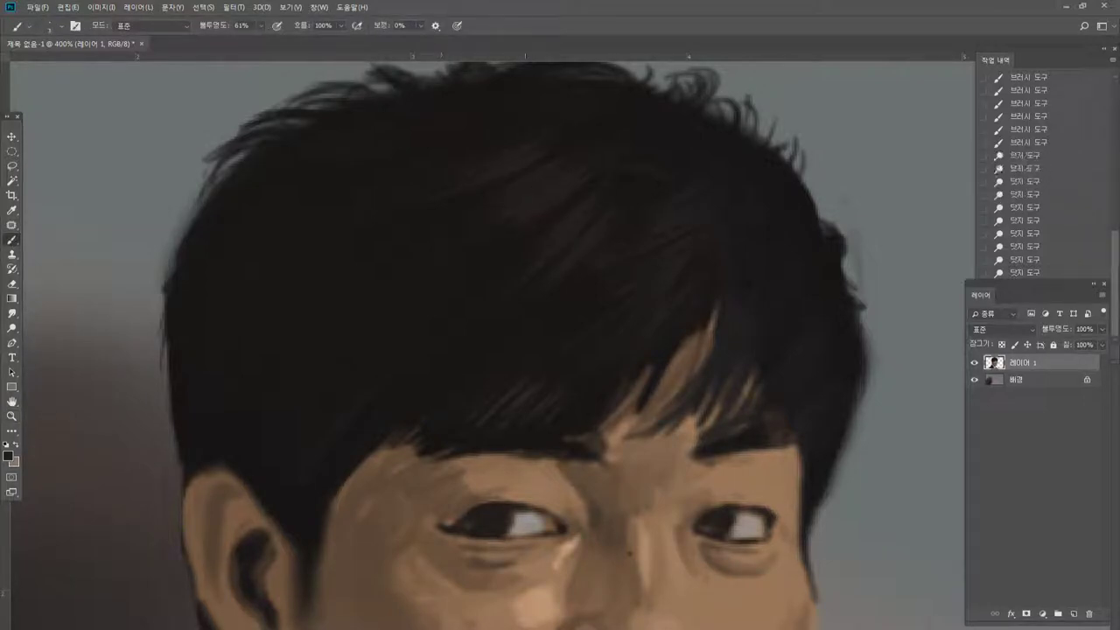
scroll(1024, 175, "down", 5)
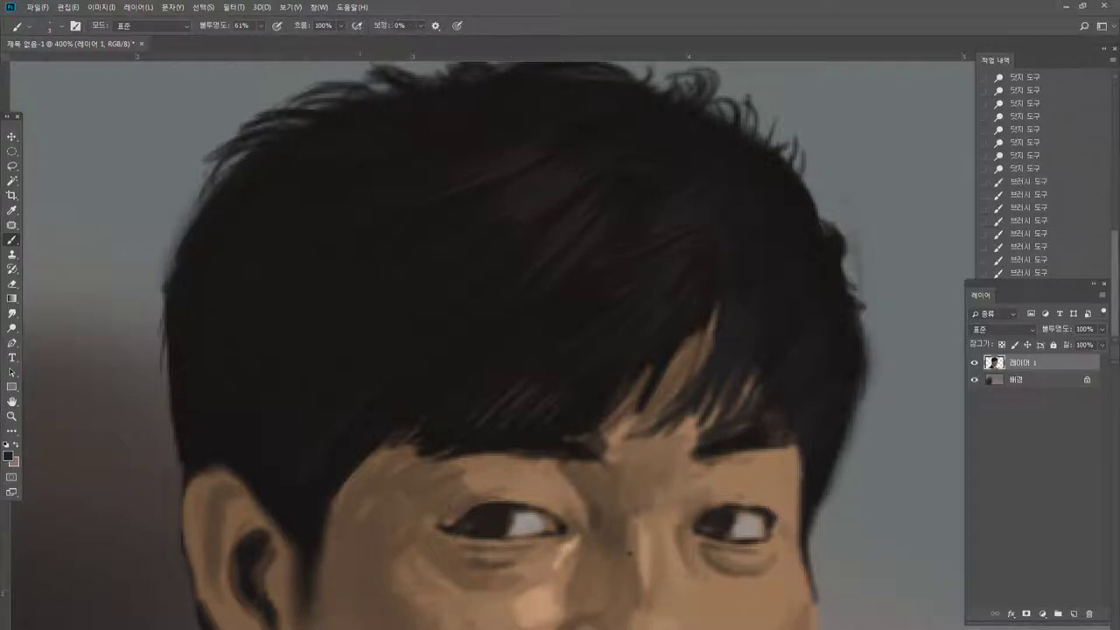
scroll(1024, 175, "down", 7)
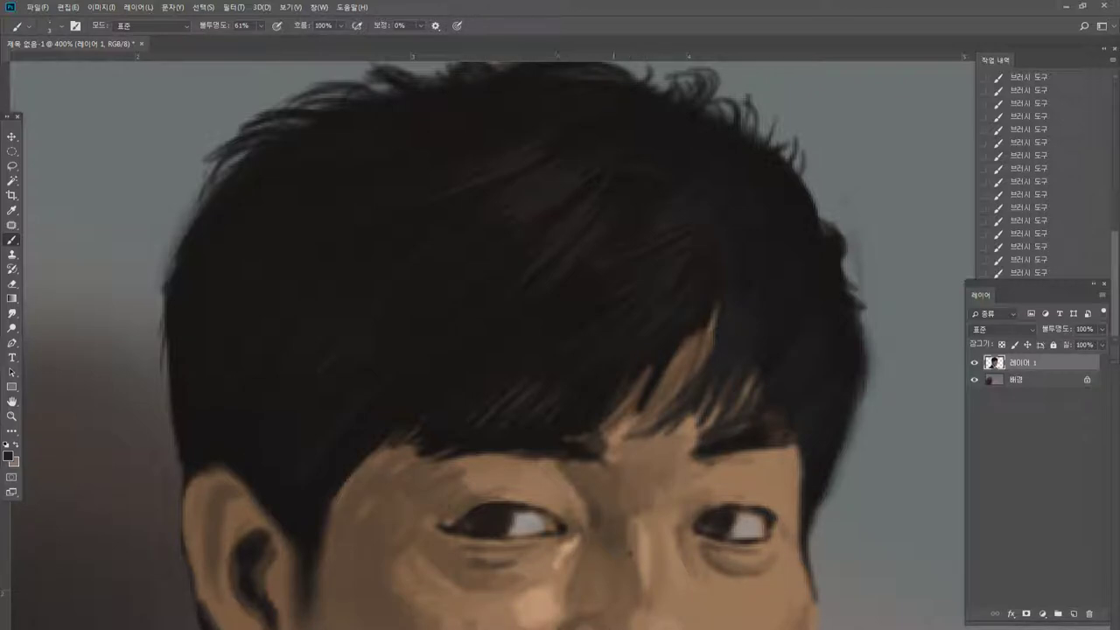
left_click(8, 455)
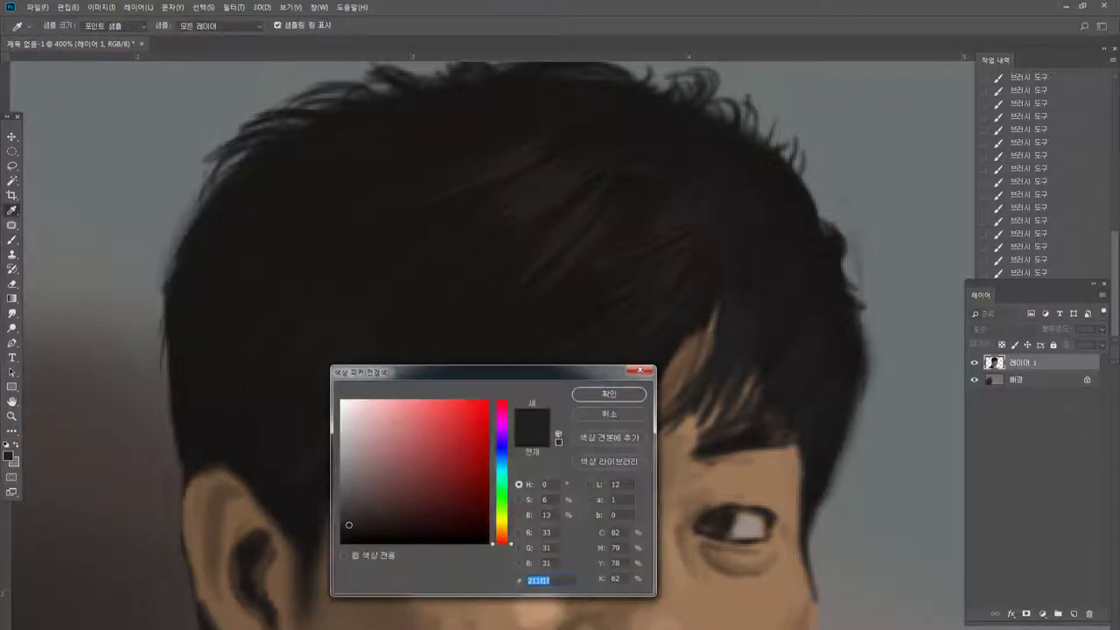
left_click(342, 543)
left_click(598, 396)
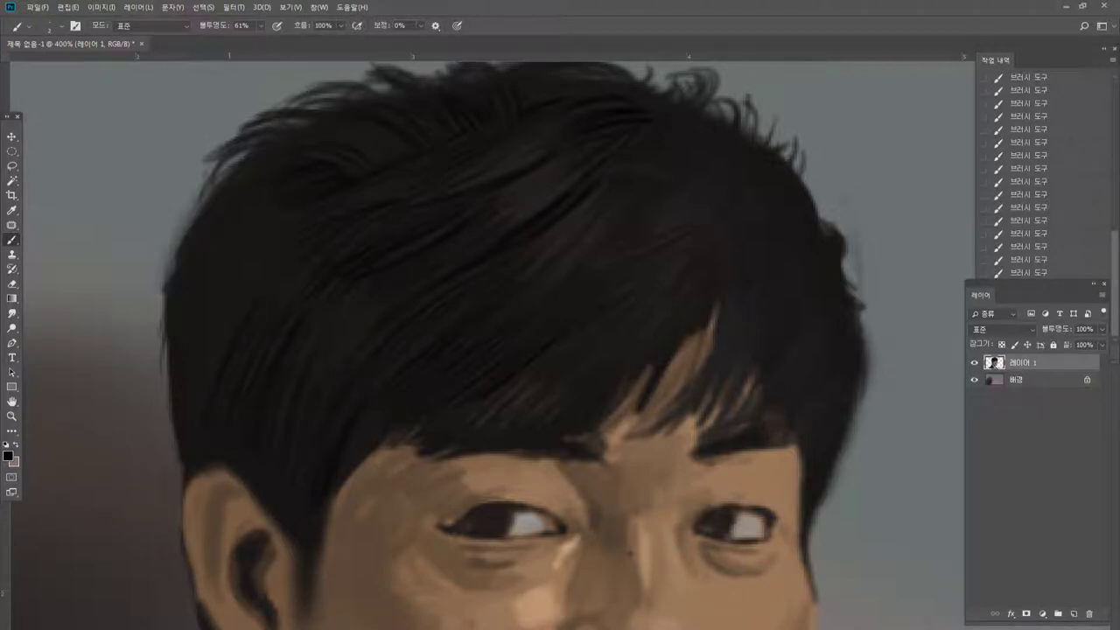
left_click_drag(164, 338, 170, 399)
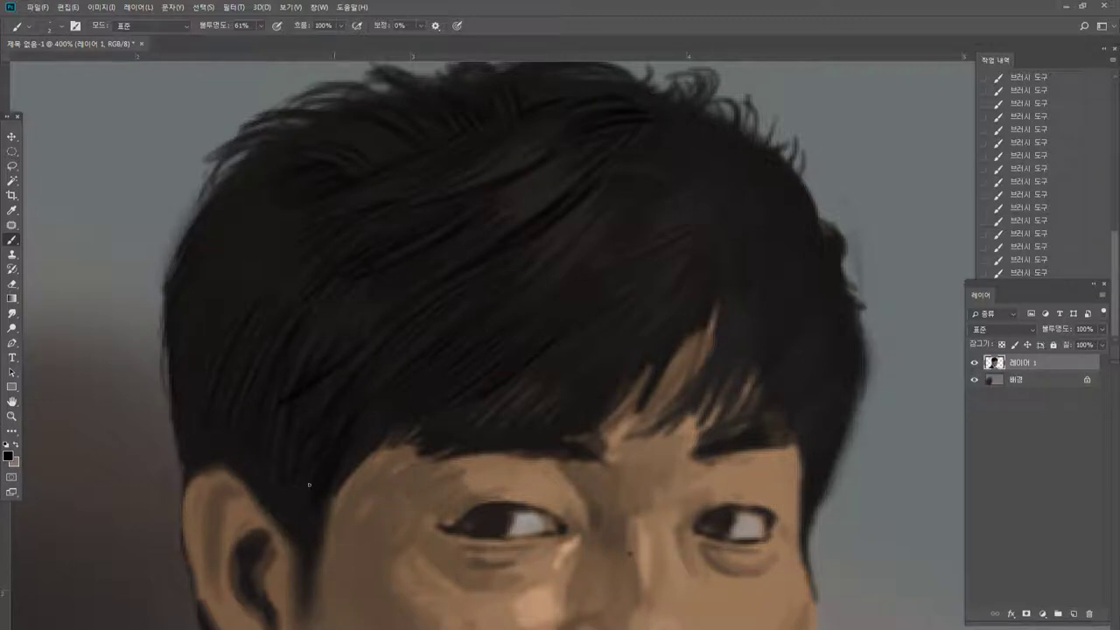
mouse_move(242, 462)
left_mouse_down()
mouse_move(255, 507)
mouse_move(270, 507)
mouse_move(288, 537)
left_mouse_up()
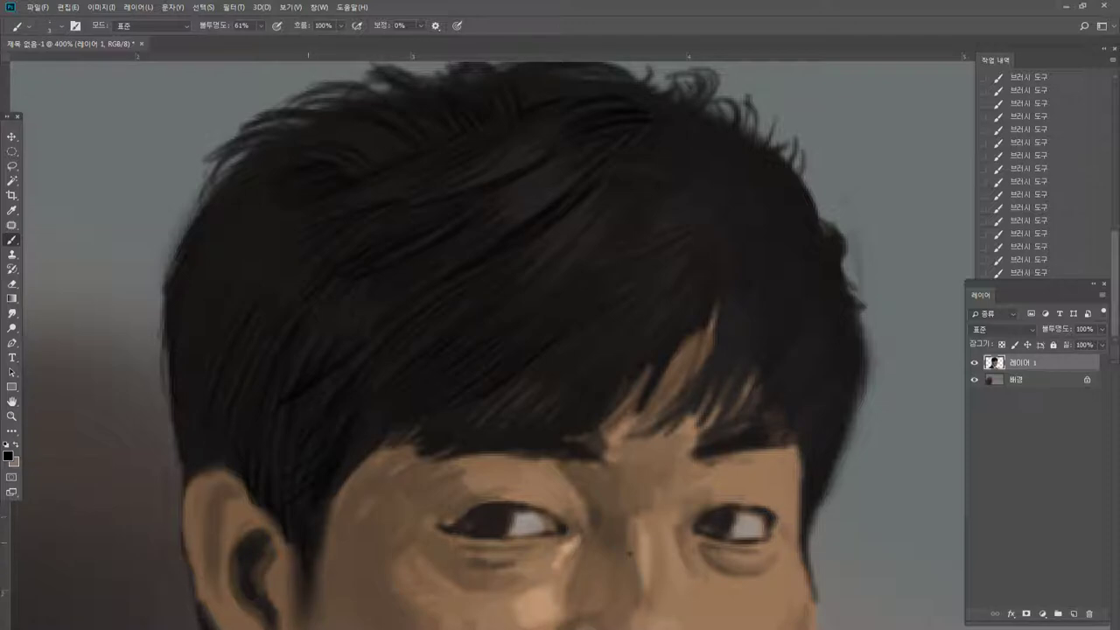
left_click_drag(309, 580, 302, 625)
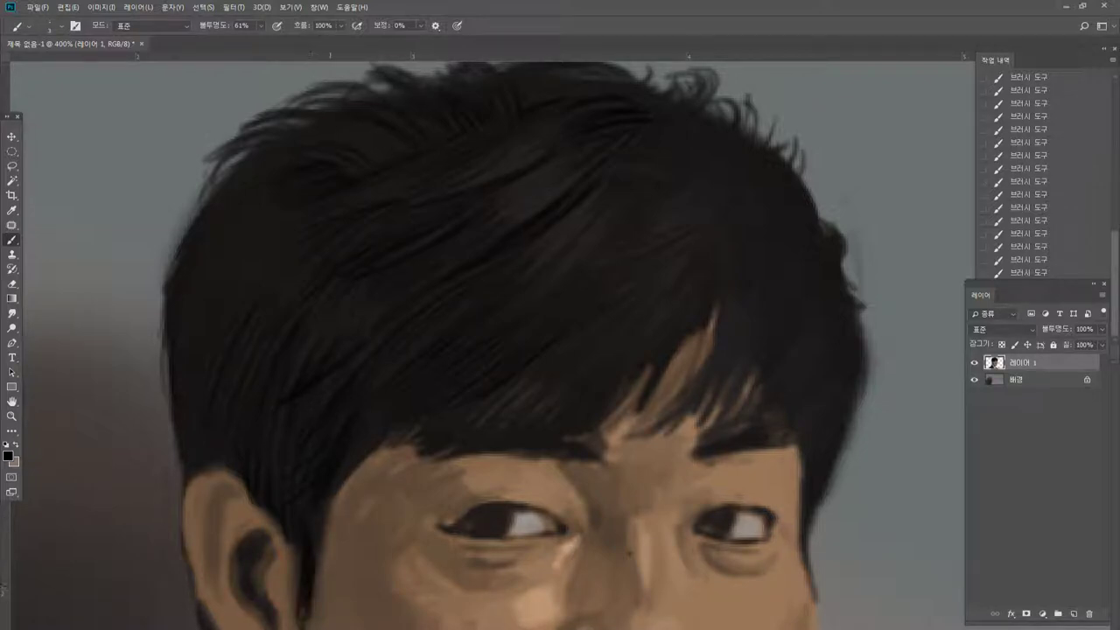
Paint thin black strands through the fringe parting, the far side of the hair and the upper hair edge.
left_click_drag(704, 283, 663, 374)
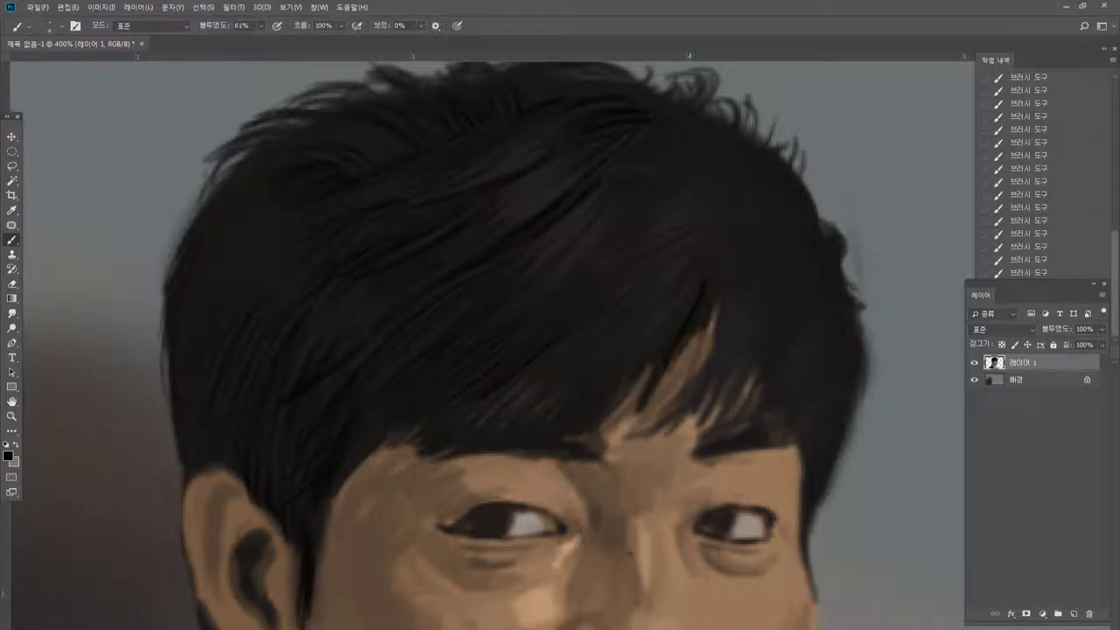
left_click_drag(701, 329, 662, 393)
mouse_move(712, 306)
left_mouse_down()
mouse_move(689, 376)
mouse_move(708, 336)
left_mouse_up()
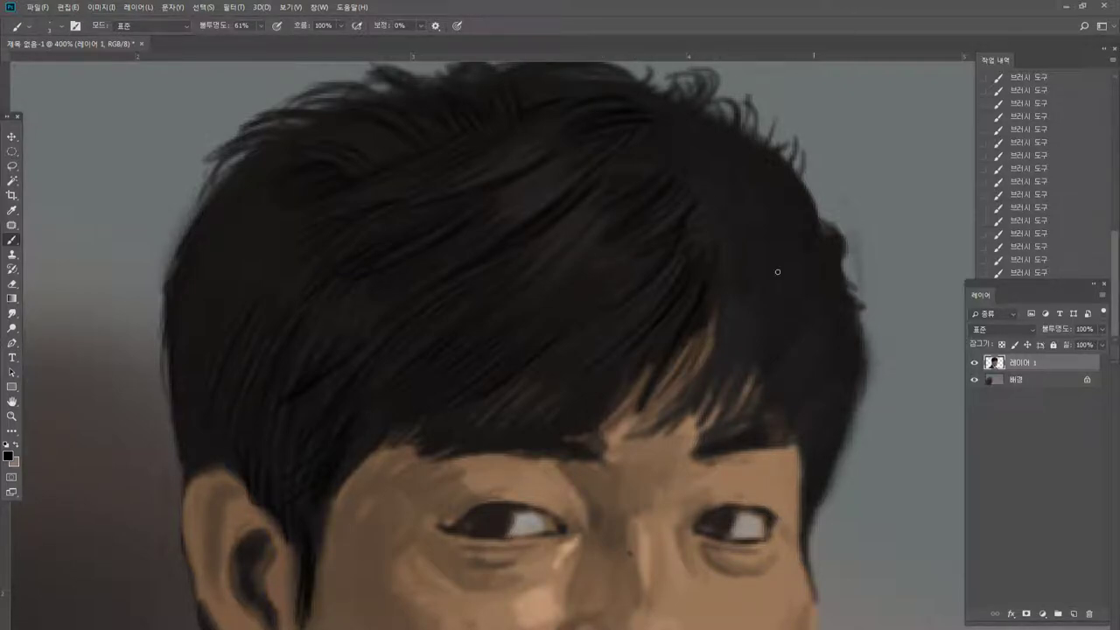
left_click_drag(817, 220, 780, 291)
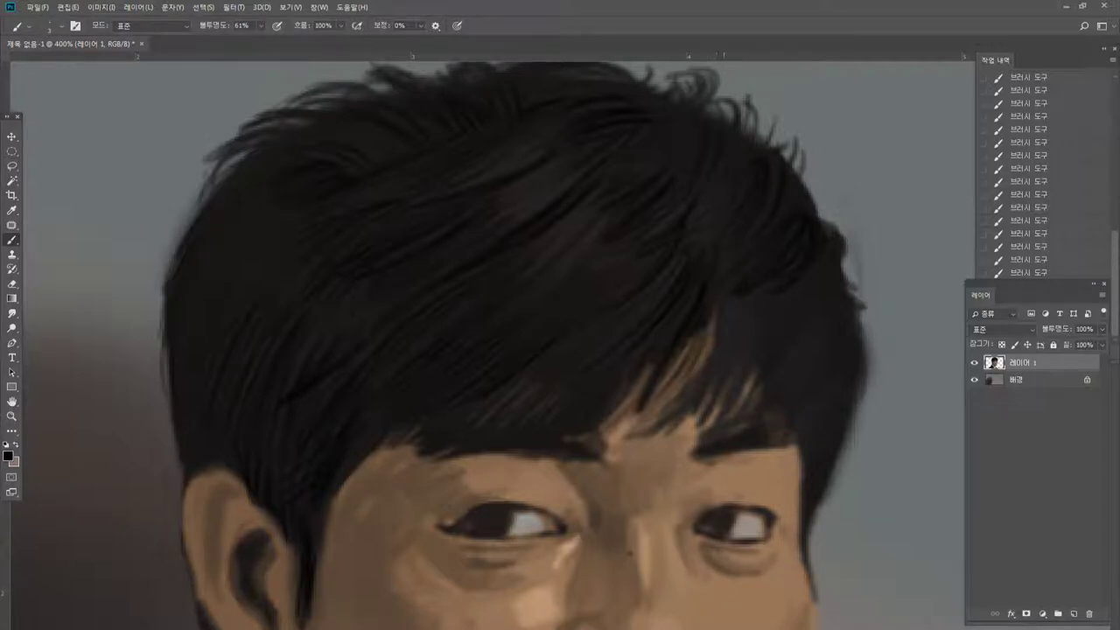
left_click_drag(754, 138, 775, 196)
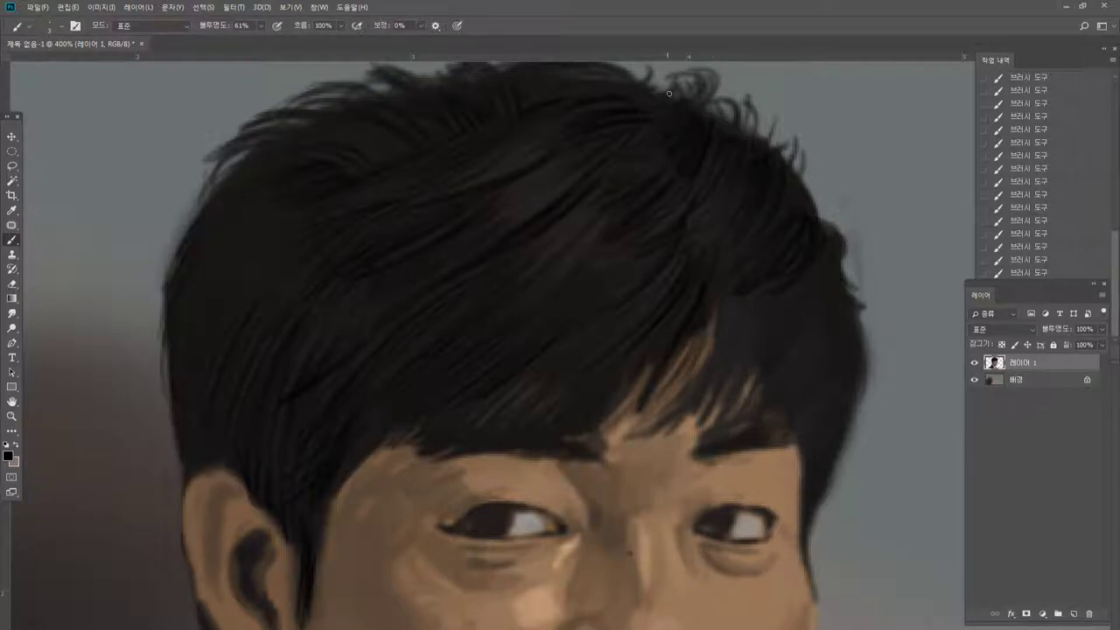
left_click_drag(670, 93, 649, 82)
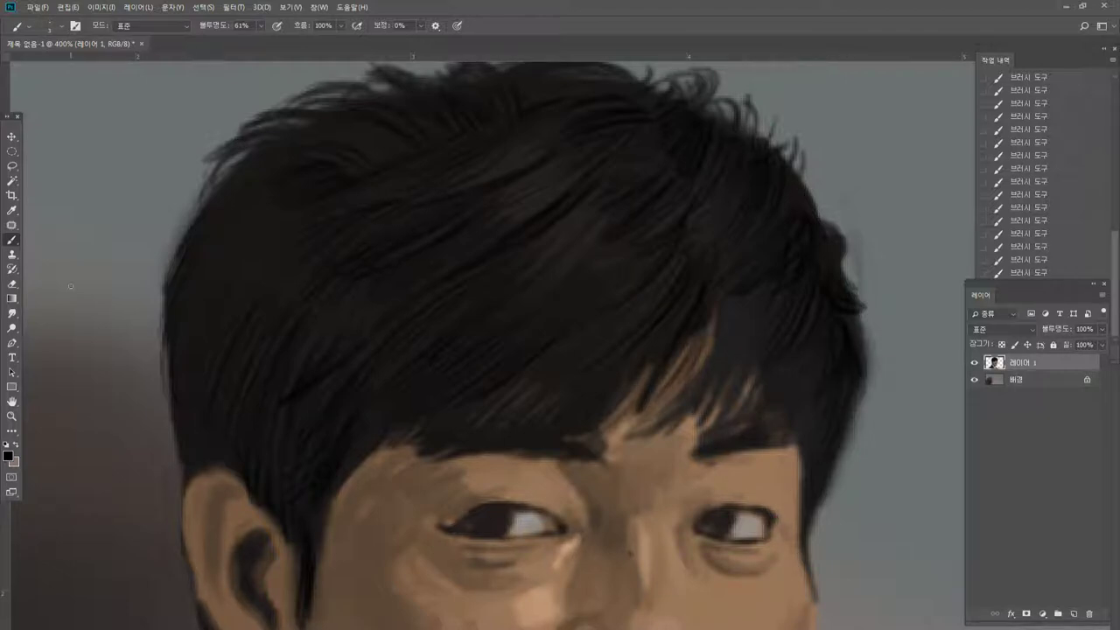
Erase the soft outer edge of the hair on the far side of the head to shape its outline.
left_click(11, 284)
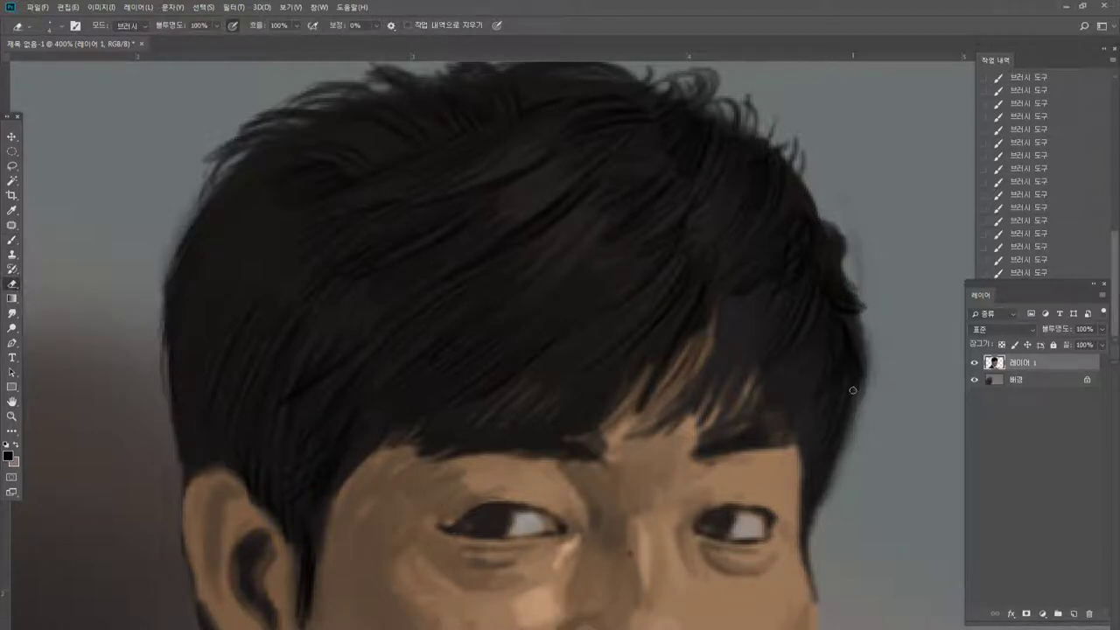
mouse_move(853, 390)
left_mouse_down()
mouse_move(843, 468)
mouse_move(861, 410)
left_mouse_up()
mouse_move(865, 337)
left_mouse_down()
mouse_move(862, 407)
mouse_move(867, 378)
left_mouse_up()
left_click_drag(867, 350, 865, 385)
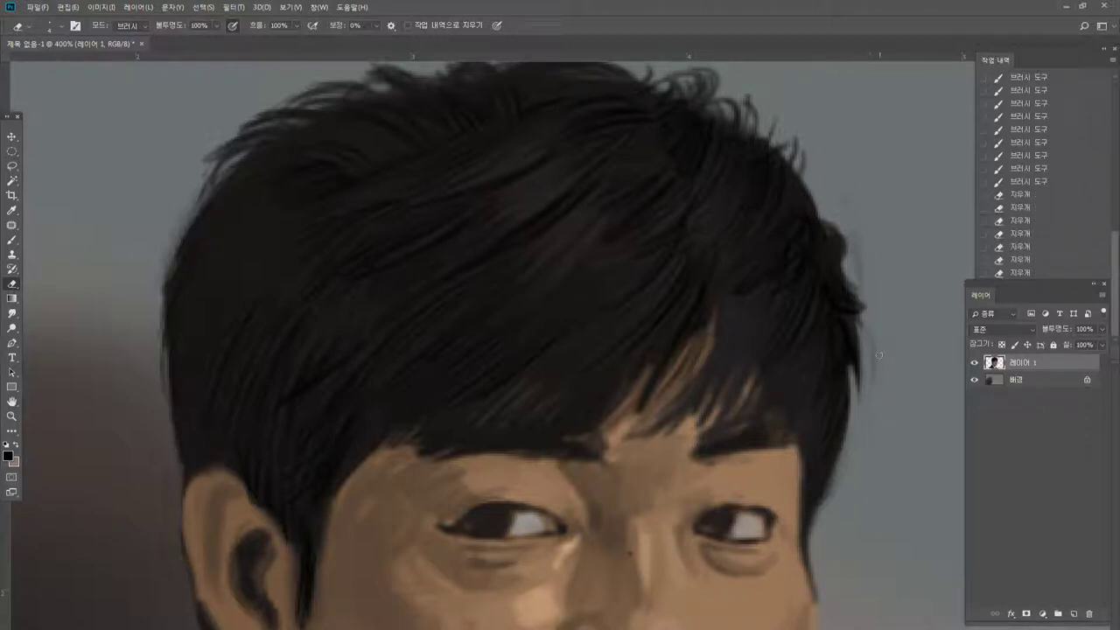
left_click_drag(863, 331, 871, 365)
mouse_move(859, 222)
left_mouse_down()
mouse_move(847, 264)
mouse_move(854, 194)
mouse_move(839, 220)
left_mouse_up()
Paint light highlight strands near the top of the crown with grey sampled from the background.
double_click(12, 417)
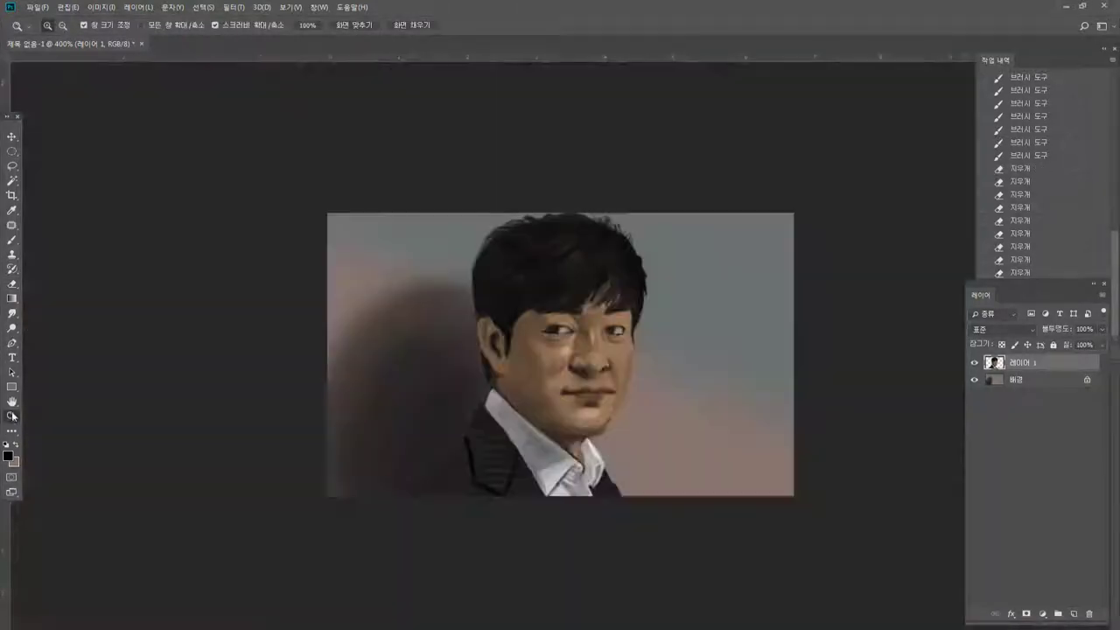
left_click(561, 356)
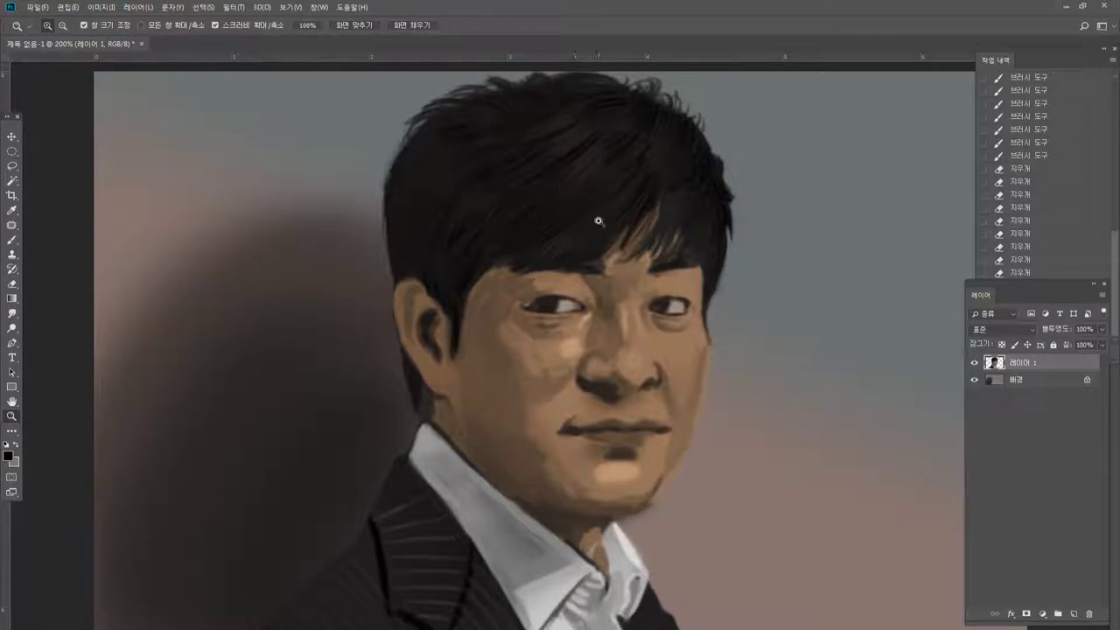
left_click(570, 291)
left_click(568, 288)
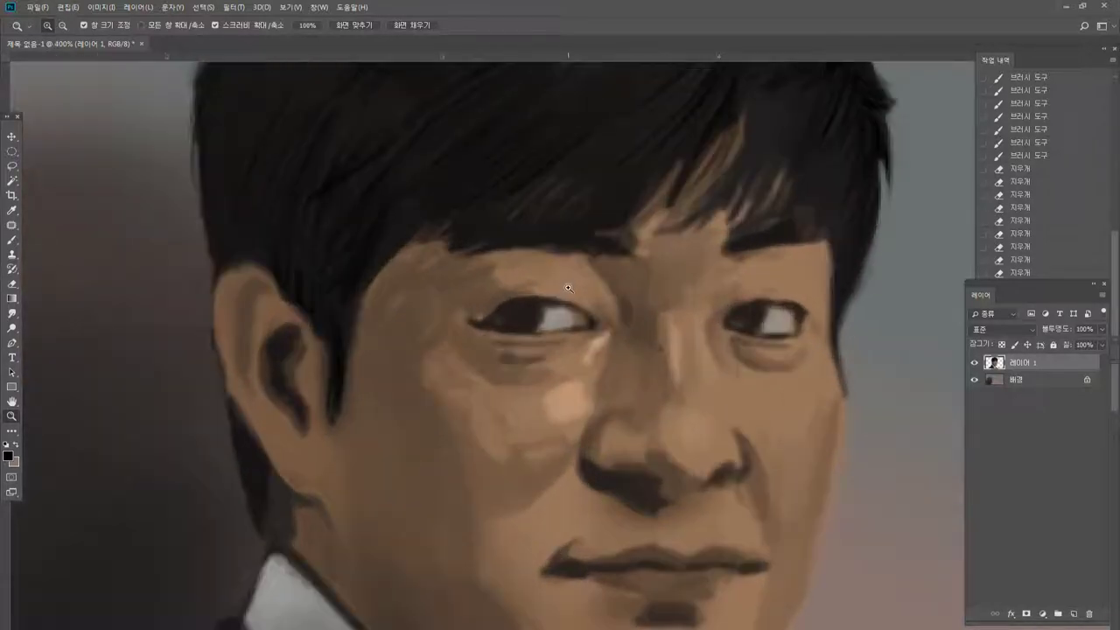
left_click(568, 288, "alt")
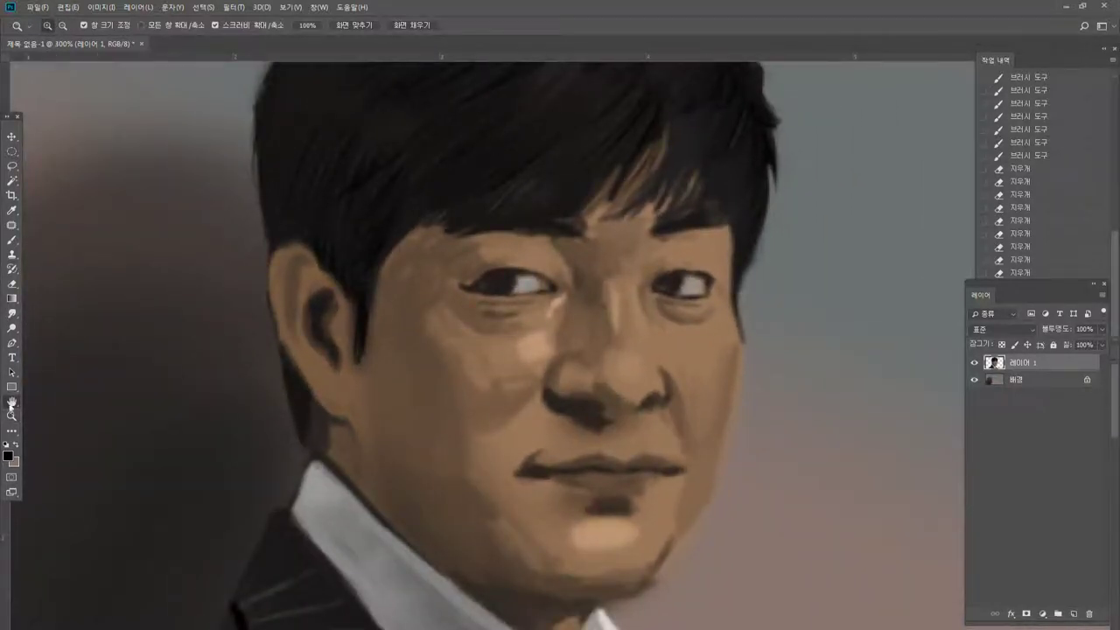
left_click(11, 401)
left_click_drag(480, 229, 522, 321)
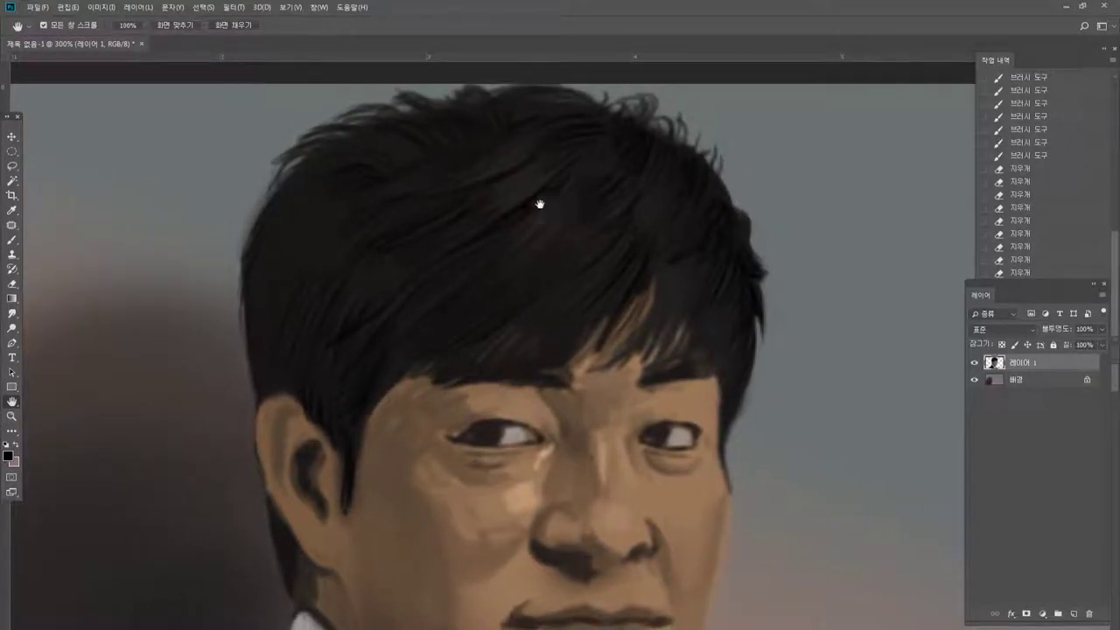
left_click(12, 240)
left_click(240, 187, "alt")
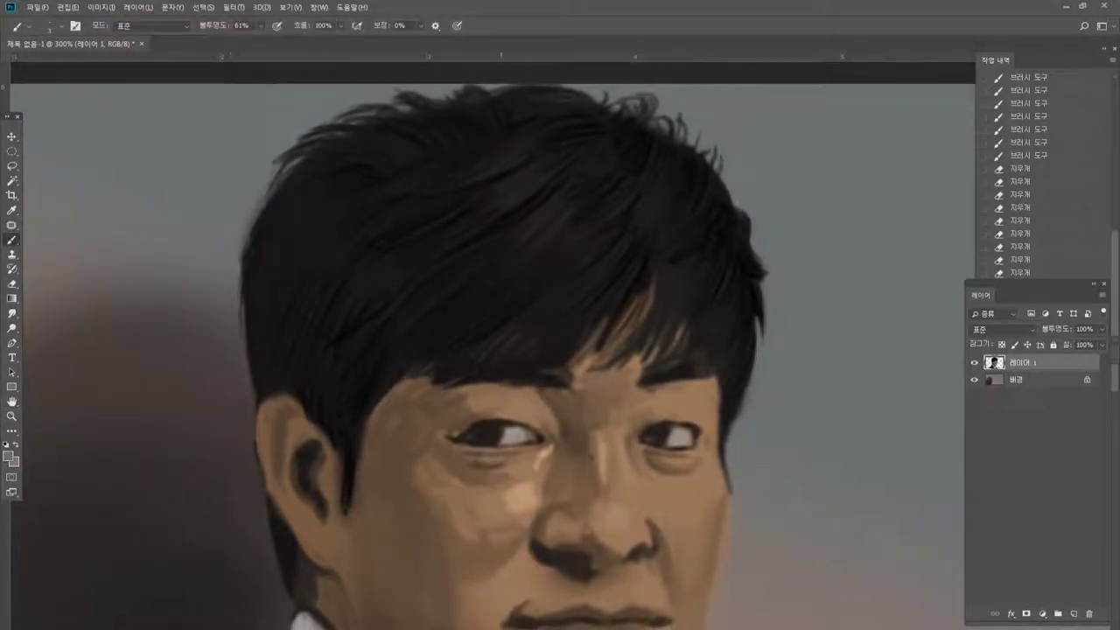
left_click_drag(508, 153, 542, 136)
left_click_drag(522, 144, 540, 136)
left_click_drag(523, 142, 543, 134)
left_click_drag(525, 140, 544, 134)
left_click_drag(524, 143, 569, 142)
left_click_drag(562, 154, 580, 143)
Paint more grey highlight strands across the middle of the hair and the fringe, reducing the brush size for the finer ones.
left_click_drag(516, 198, 541, 182)
left_click_drag(507, 203, 530, 188)
left_click_drag(501, 208, 528, 191)
left_click_drag(513, 203, 548, 171)
left_click_drag(534, 181, 552, 169)
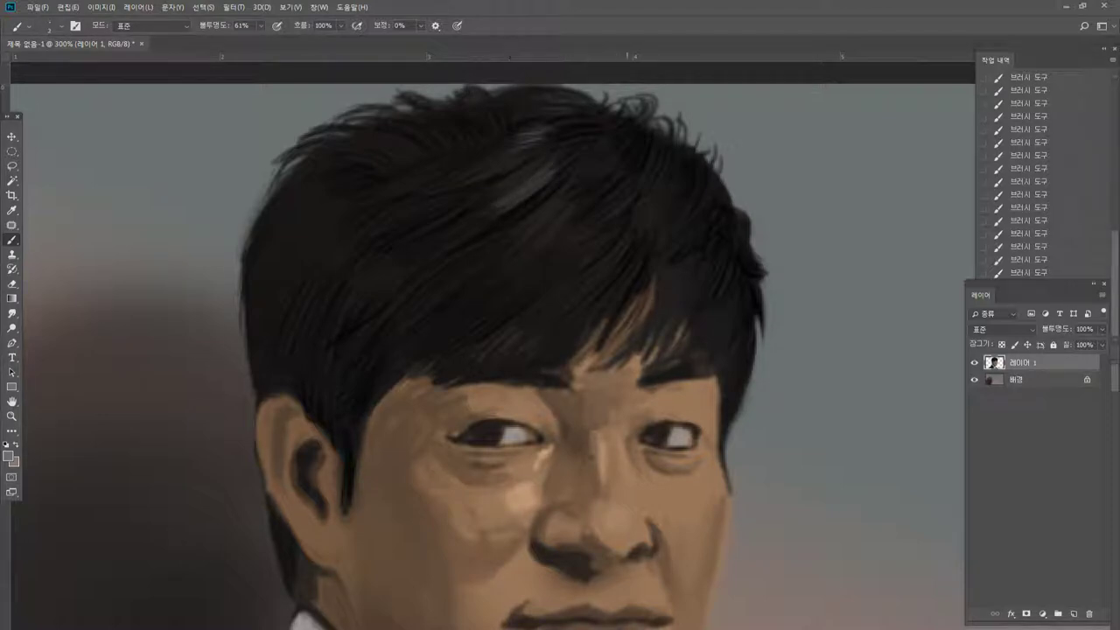
key("[")
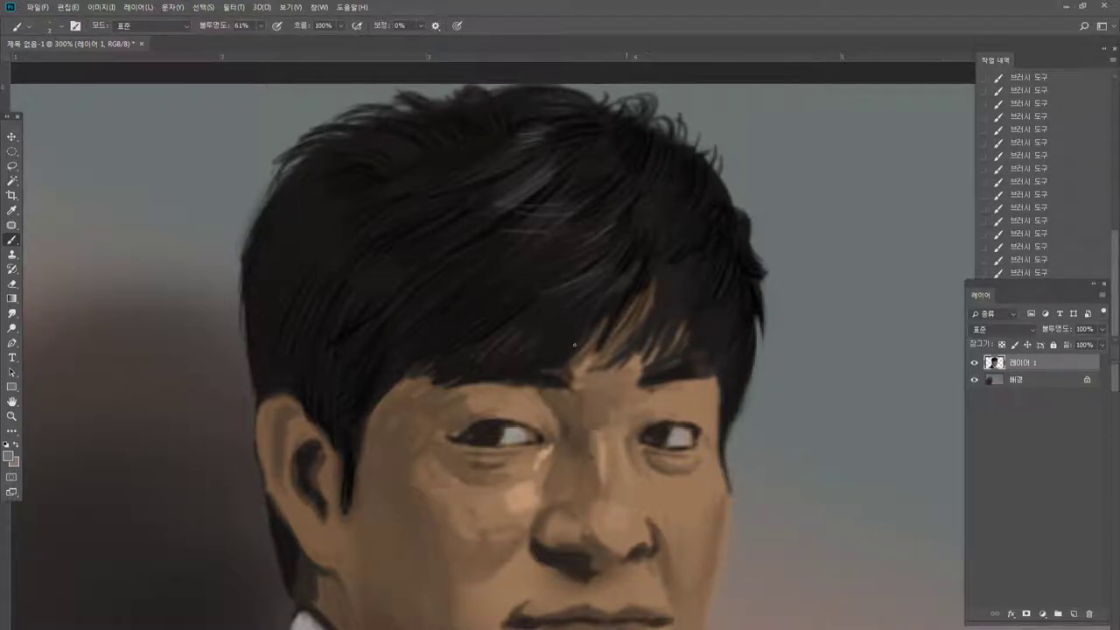
left_click_drag(636, 282, 621, 303)
Refine the fringe strands over the forehead with dark hair and skin tones sampled around them.
left_click(706, 244, "alt")
left_click(616, 381, "alt")
left_click(680, 334, "alt")
left_click(597, 383, "alt")
left_click(723, 222, "alt")
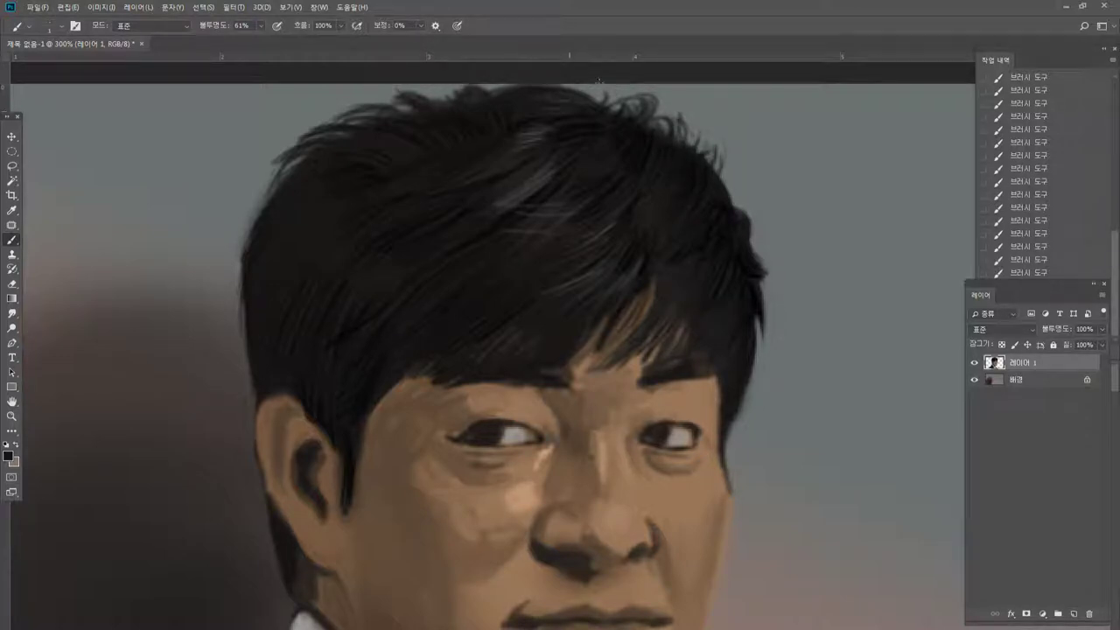
Paint a light skin highlight on the ear's inner fold and brighten its upper outer rim with sampled tones.
double_click(13, 416)
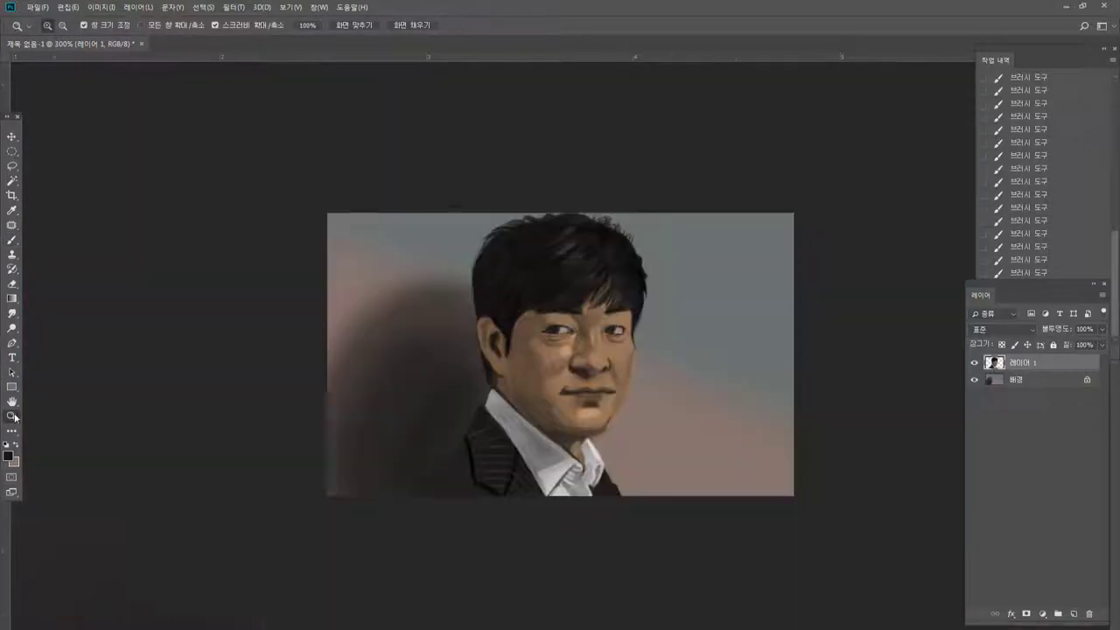
left_click(561, 334)
left_click(564, 322)
left_click(563, 320)
left_click(563, 315)
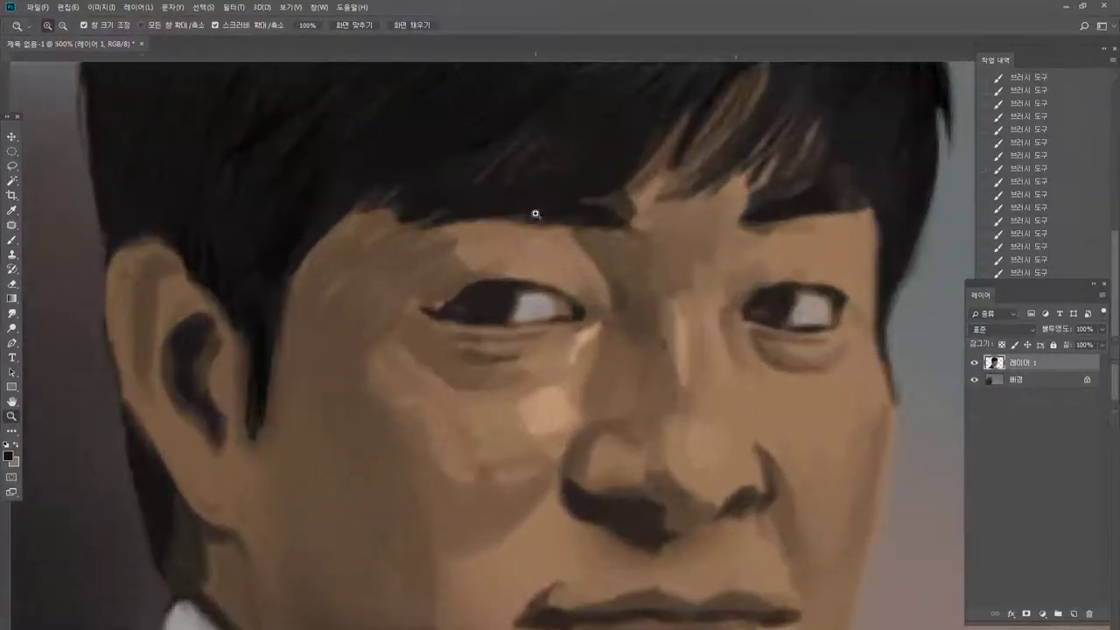
left_click(494, 325)
left_click(540, 282, "alt")
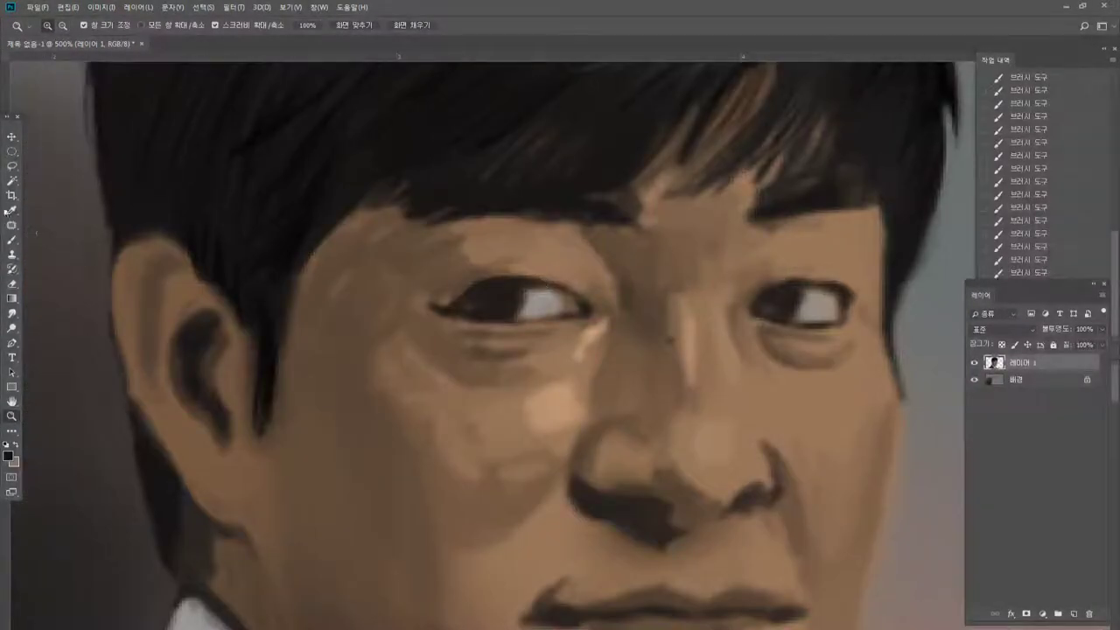
left_click(10, 239)
left_click(228, 283, "alt")
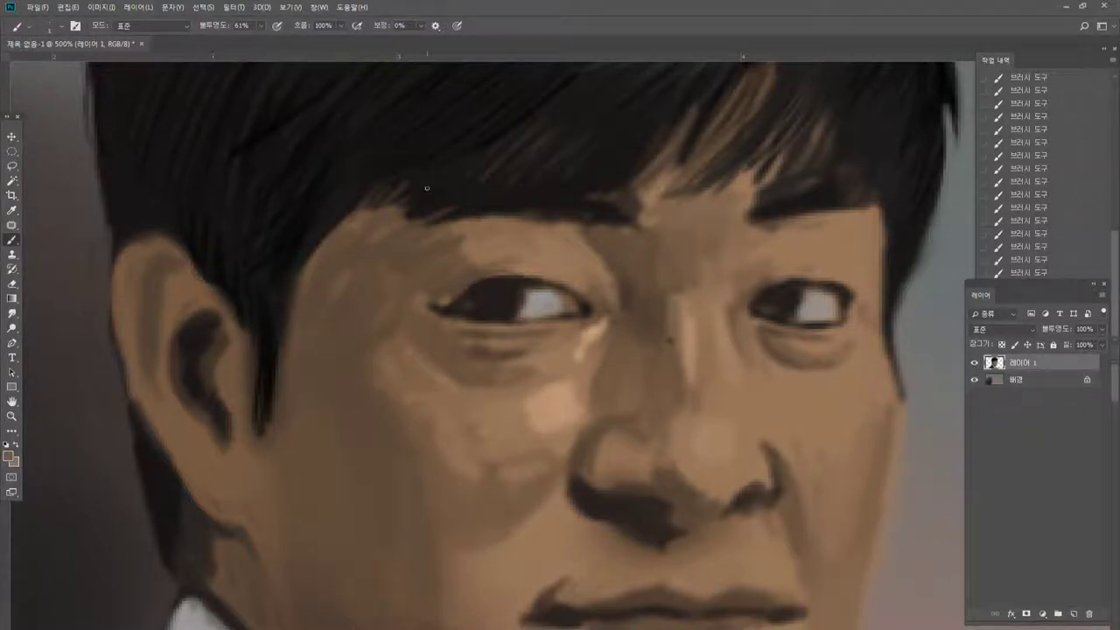
left_click(602, 335, "alt")
left_click_drag(174, 267, 157, 350)
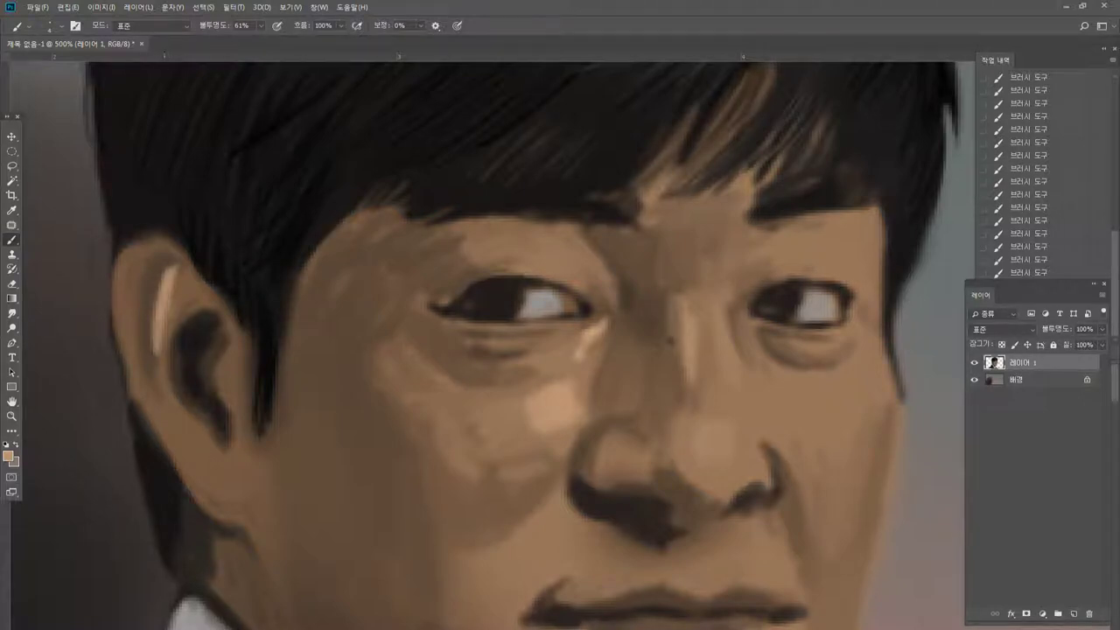
left_click(172, 287, "alt")
left_click(170, 293, "alt")
mouse_move(149, 241)
left_mouse_down()
mouse_move(127, 269)
mouse_move(125, 325)
left_mouse_up()
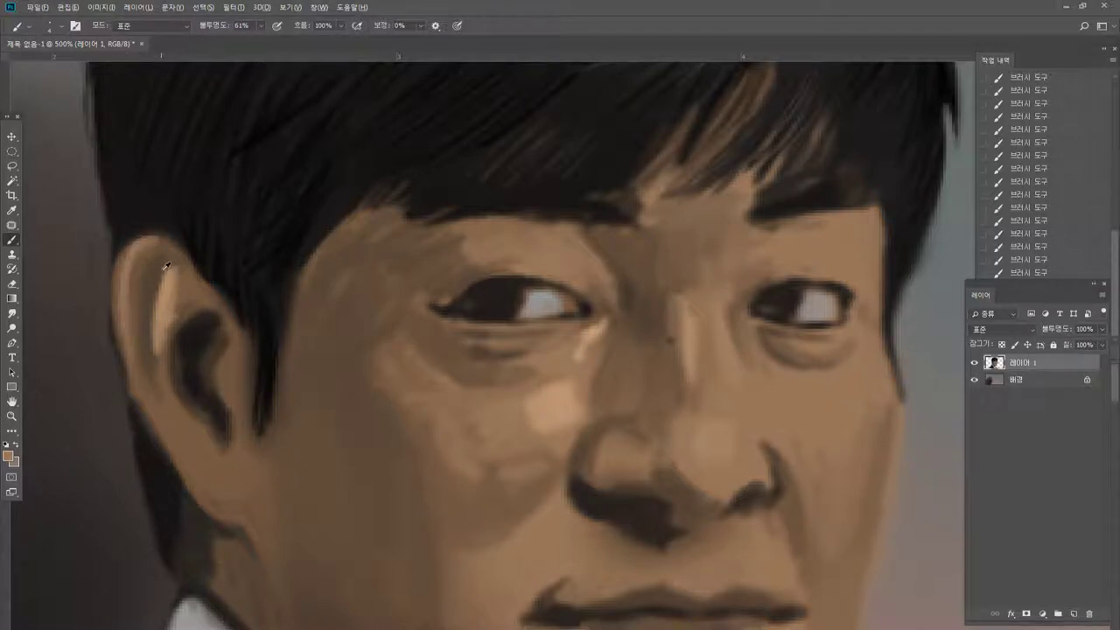
Define the groove inside the ear's rim with dark strokes, using tones sampled around the ear.
left_click_drag(166, 265, 187, 326)
mouse_move(164, 256)
left_mouse_down()
mouse_move(154, 252)
mouse_move(178, 256)
mouse_move(152, 261)
mouse_move(129, 314)
mouse_move(133, 343)
mouse_move(140, 308)
mouse_move(156, 380)
mouse_move(137, 405)
left_mouse_up()
left_click(166, 300, "alt")
left_click(136, 417, "alt")
left_click(137, 411, "alt")
left_click_drag(129, 369, 156, 436)
Paint a light skin-tone line along the ear's lower rim, the lobe and the edge of the jaw below it.
left_click(158, 313, "alt")
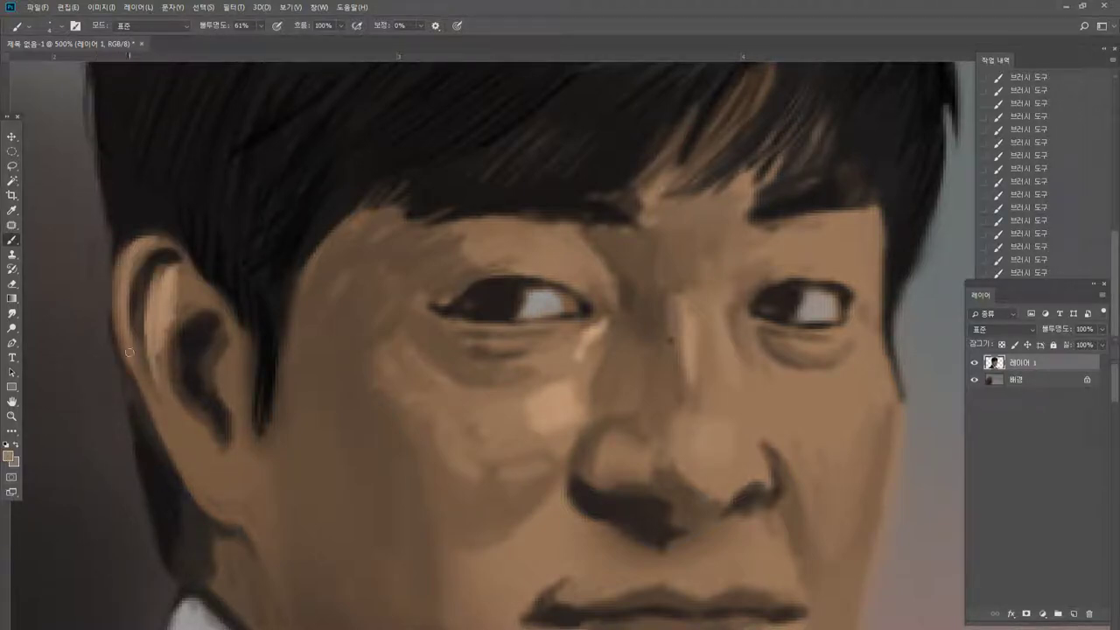
left_click_drag(131, 359, 163, 443)
mouse_move(137, 382)
left_mouse_down()
mouse_move(182, 484)
mouse_move(261, 561)
left_mouse_up()
left_click_drag(248, 523, 285, 614)
left_click_drag(263, 576, 280, 604)
left_click_drag(252, 520, 241, 471)
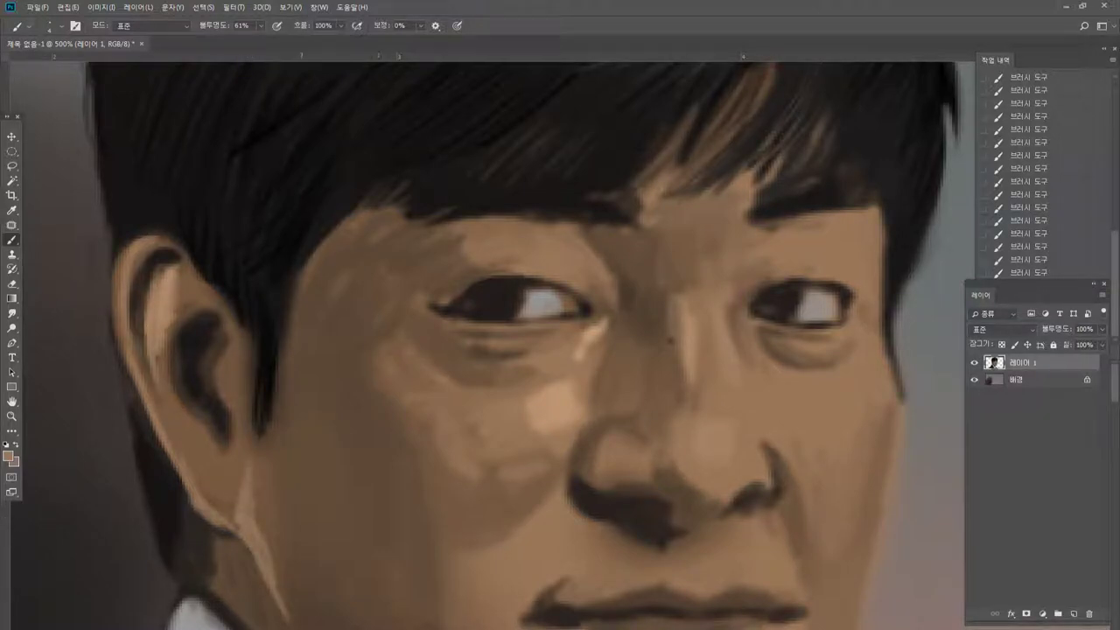
left_click(255, 305, "alt")
Tone down the light line along the jaw edge below the ear with skin tones sampled from the cheek.
double_click(13, 416)
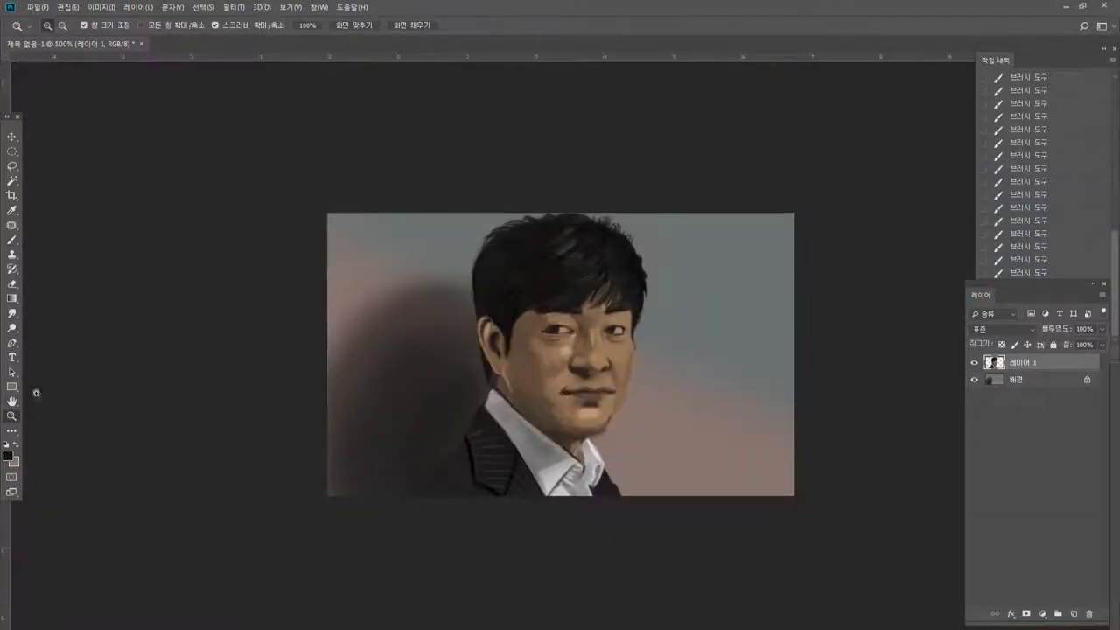
left_click(543, 369)
left_click(542, 369)
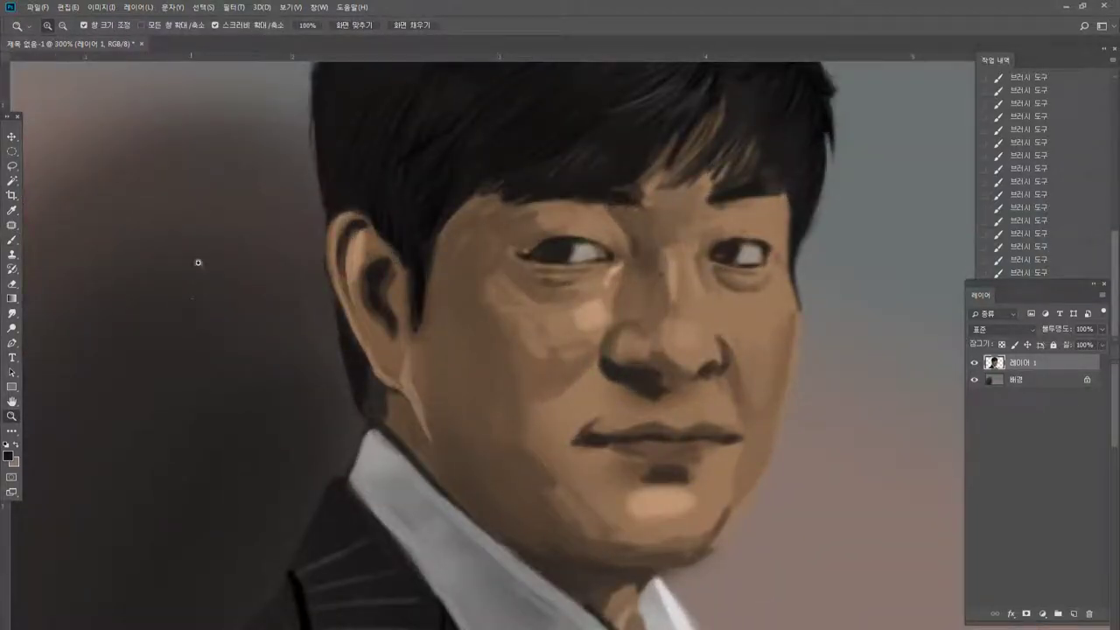
left_click(11, 301)
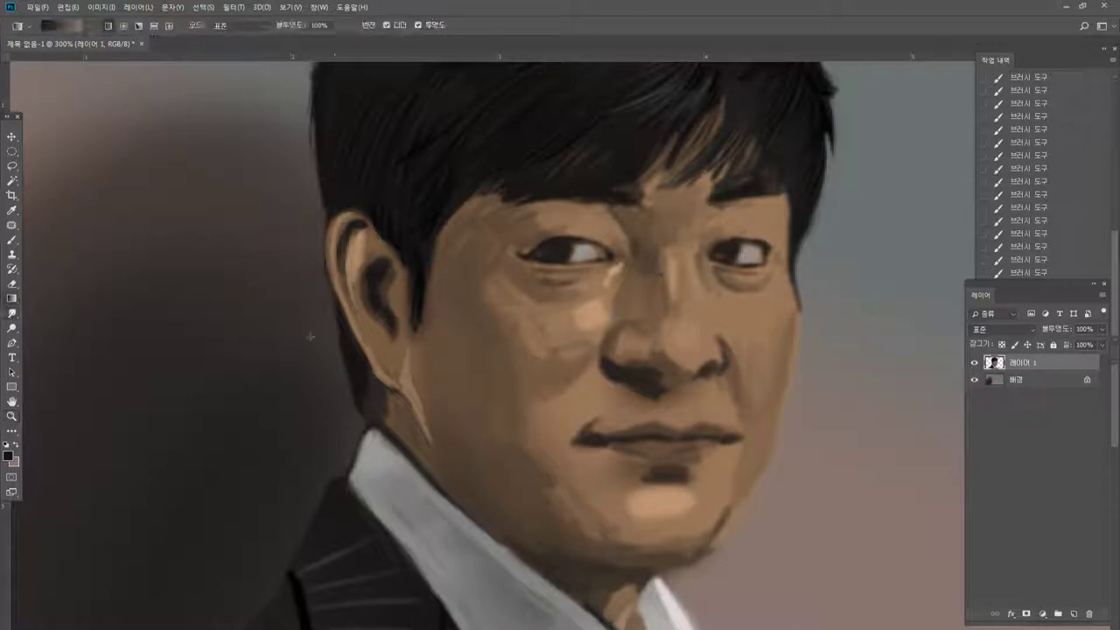
left_click(12, 240)
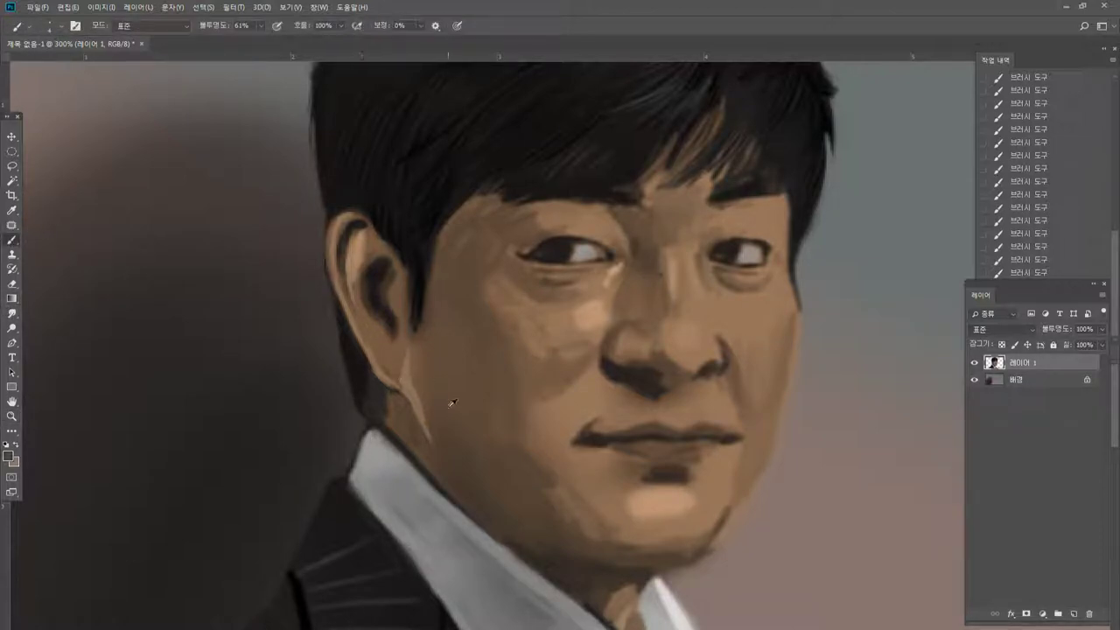
left_click_drag(416, 391, 429, 444)
left_click(434, 362, "alt")
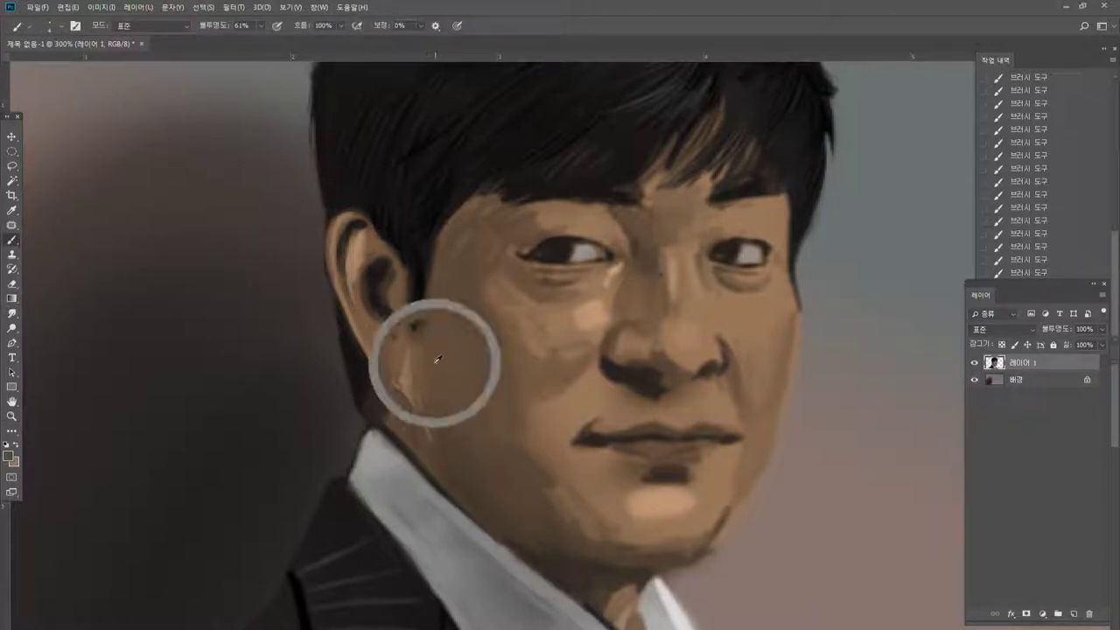
left_click_drag(415, 406, 427, 436)
left_click(436, 390, "alt")
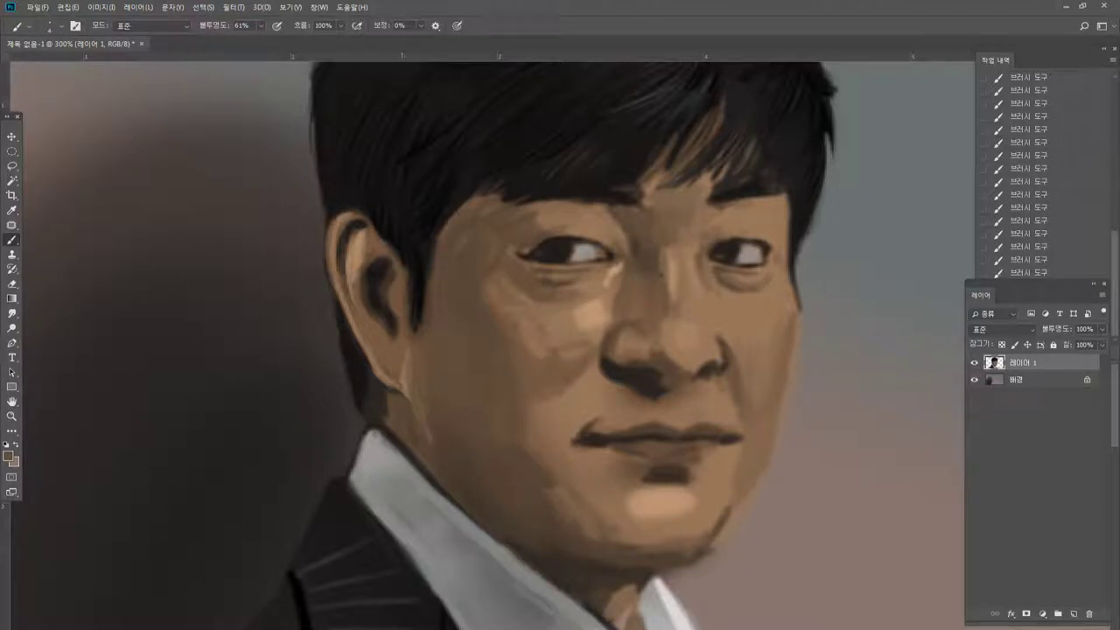
Touch up the dark edge behind the ear lobe with tones sampled beside it.
left_click(377, 385, "alt")
left_click(358, 362, "alt")
left_click_drag(365, 383, 371, 407)
Repaint the skin between the brow and the outer upper eyelid of the eye nearer the ear with sampled tones.
left_click(11, 416)
left_click(634, 260)
left_click(628, 260)
left_click(595, 260)
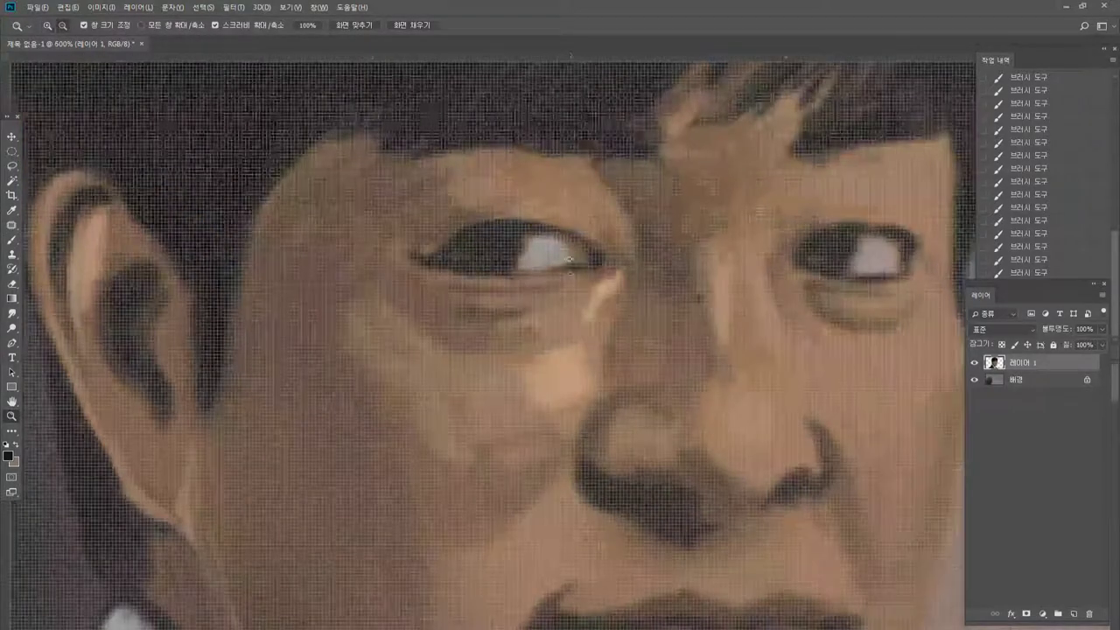
left_click(569, 260, "alt")
left_click(14, 234)
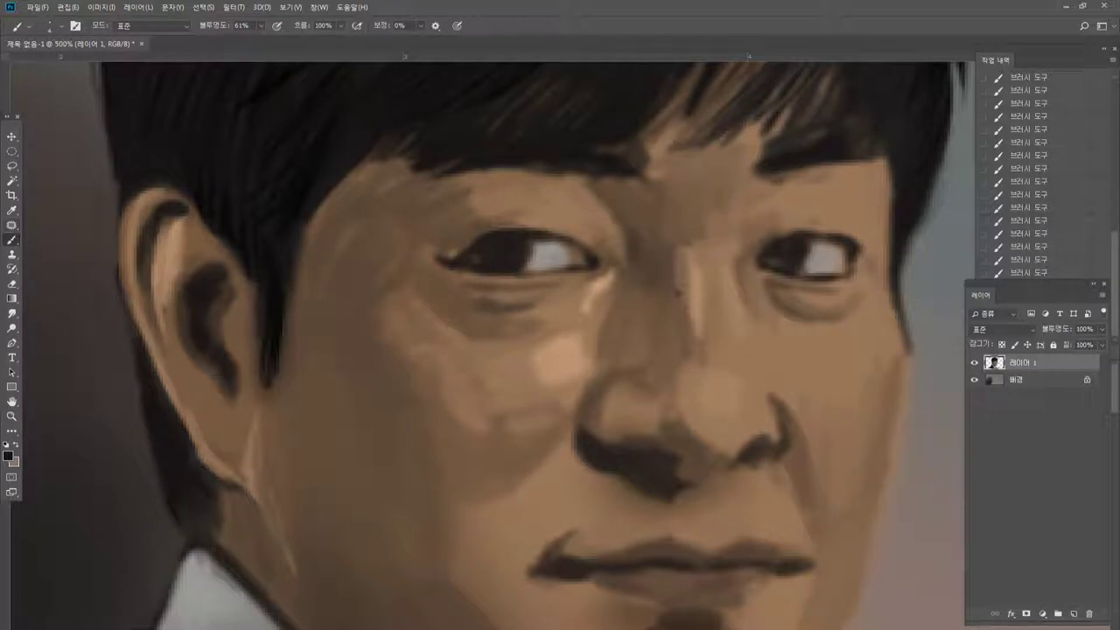
left_click(495, 218, "alt")
left_click(501, 215, "alt")
left_click_drag(458, 186, 469, 216)
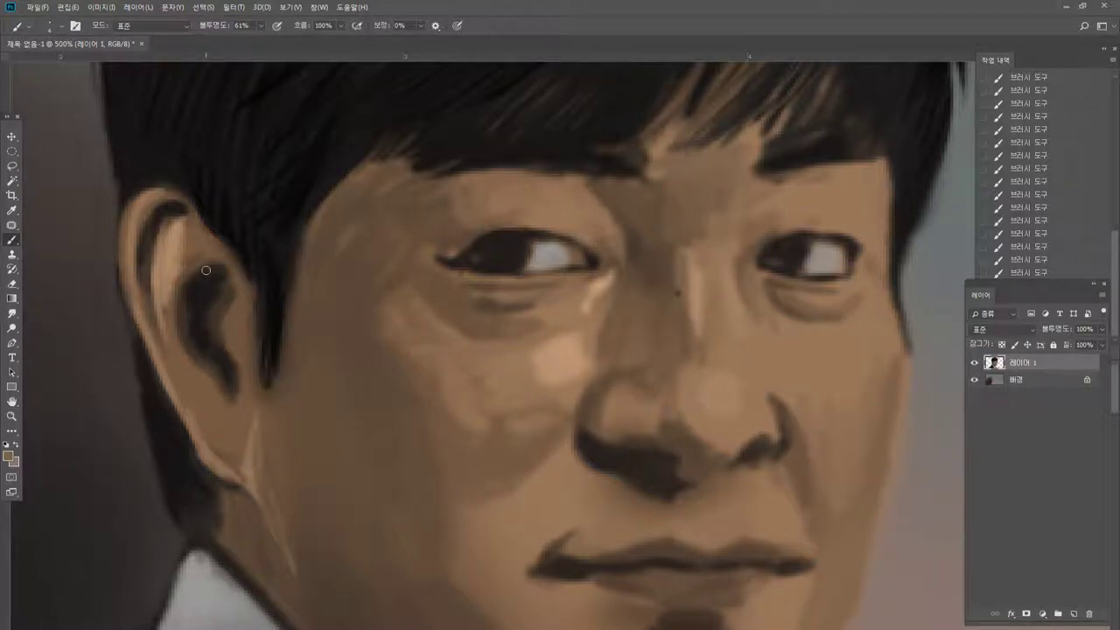
Paint the pupils of both eyes in black (#000000).
left_click(15, 450)
left_click(346, 538)
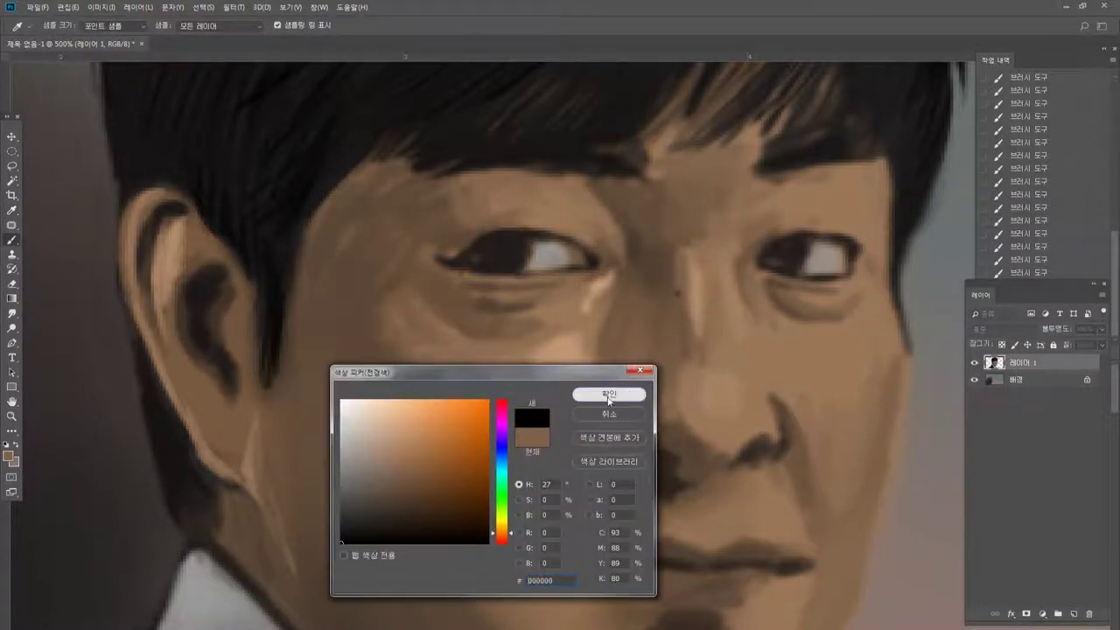
left_click(601, 393)
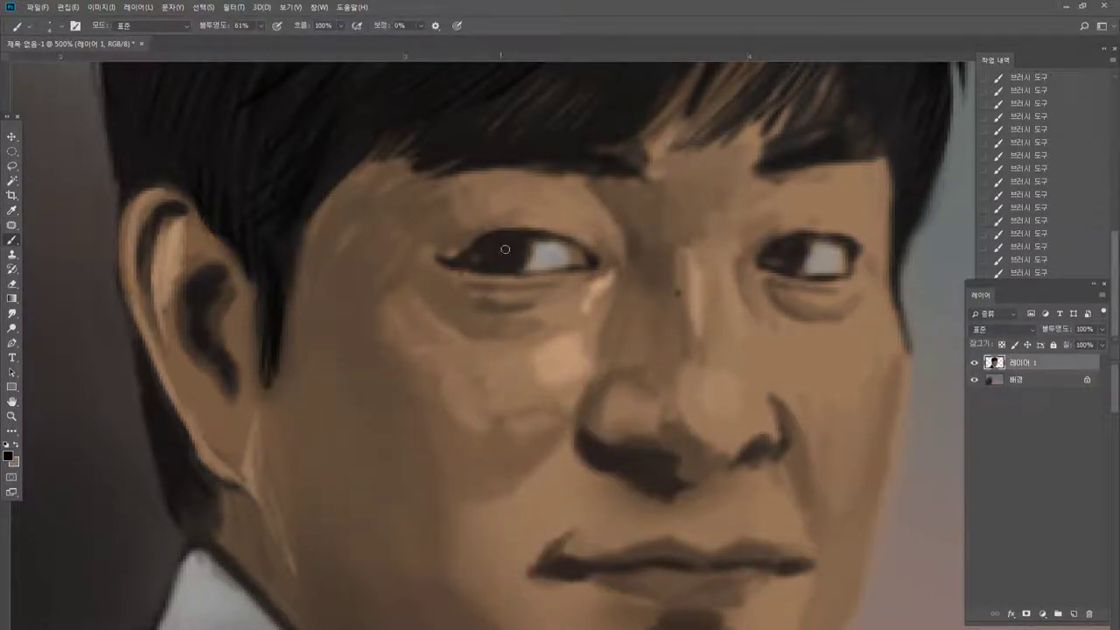
left_click_drag(505, 249, 508, 250)
left_click_drag(785, 253, 804, 261)
Darken the upper lash line of the eye nearer the ear and clean up the skin at its inner corner with sampled tones.
left_click(804, 247, "alt")
left_click(431, 406, "alt")
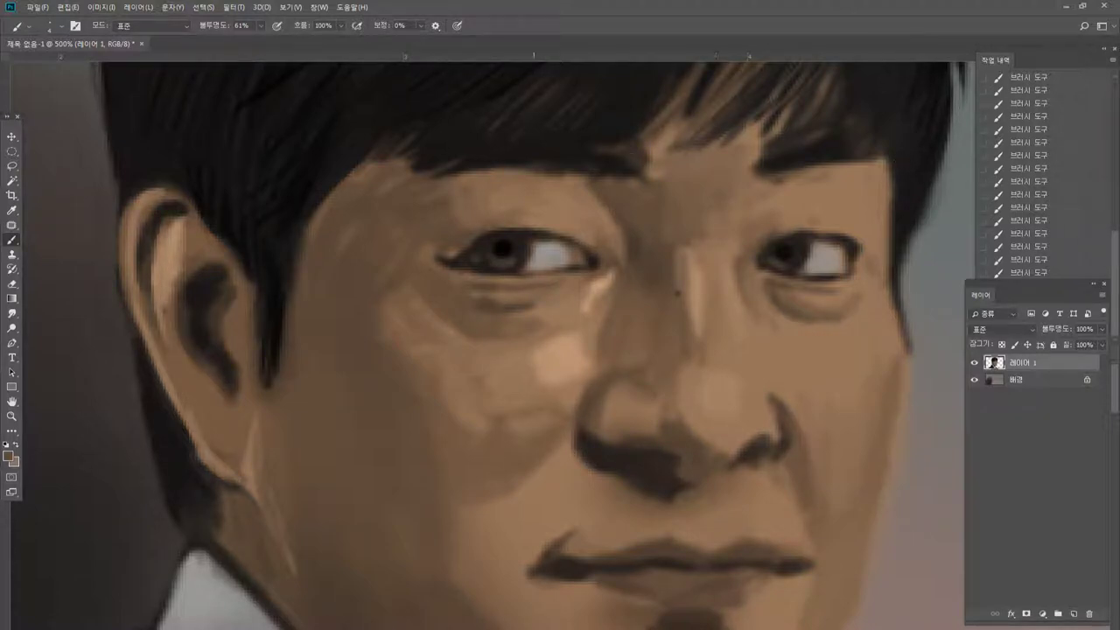
left_click(503, 243, "alt")
mouse_move(470, 248)
left_mouse_down()
mouse_move(559, 237)
mouse_move(584, 253)
left_mouse_up()
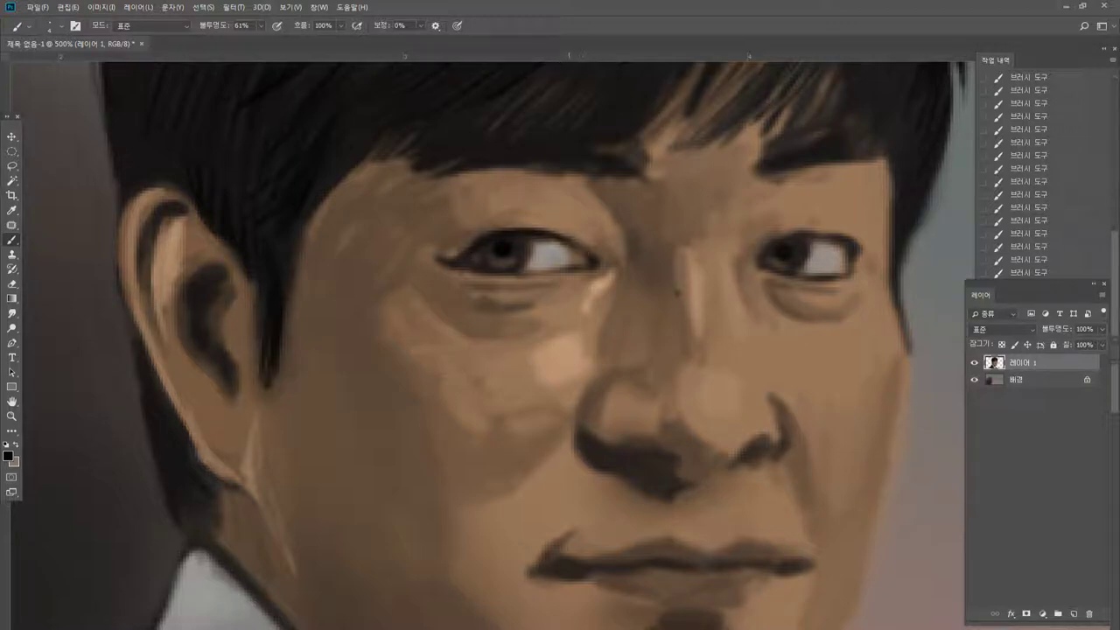
left_click(576, 225, "alt")
left_click(611, 253, "alt")
mouse_move(601, 236)
left_mouse_down()
mouse_move(614, 257)
mouse_move(620, 240)
left_mouse_up()
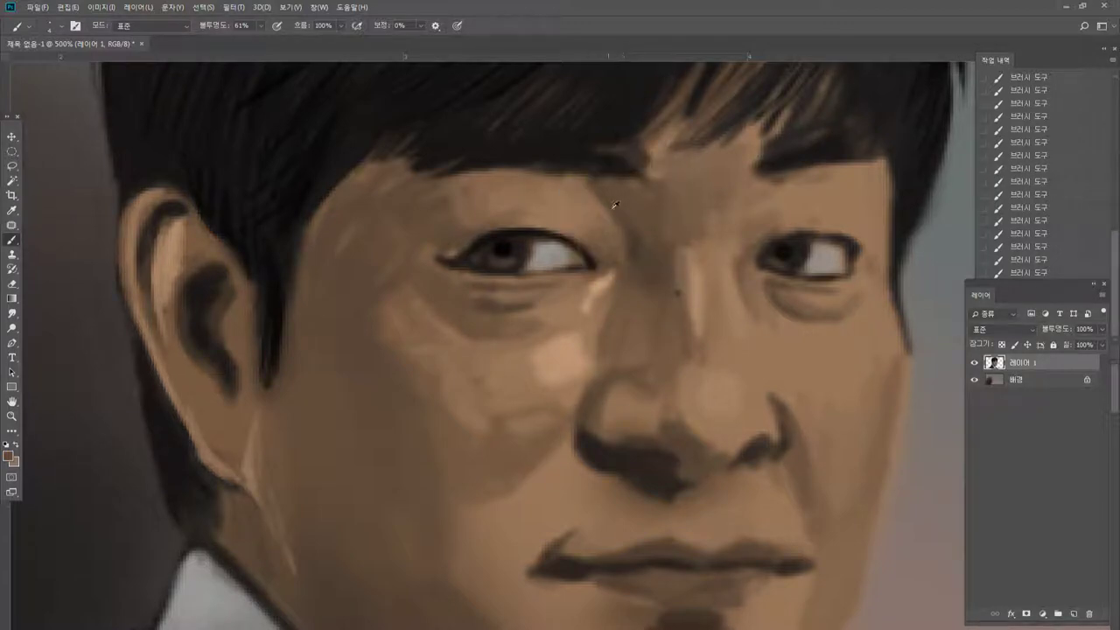
Shade the upper eyelid fold beneath the brow nearer the ear with sampled brown skin tones.
left_click(617, 210, "alt")
left_click_drag(520, 176, 578, 189)
left_click(458, 229, "alt")
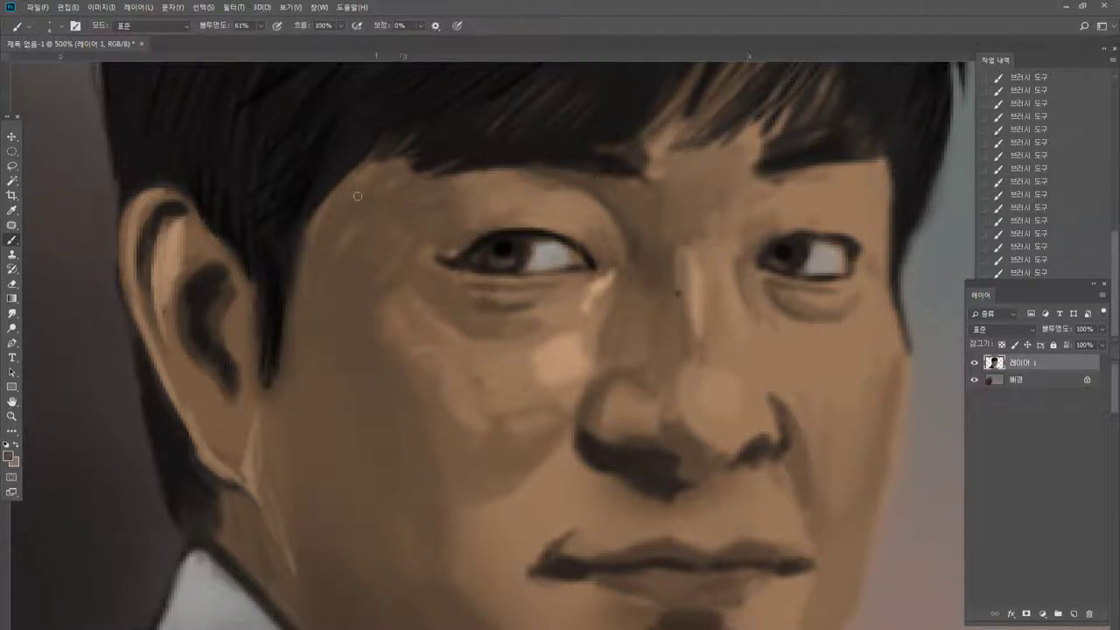
left_click(459, 216, "alt")
Sharpen the outer corner of the eye nearer the ear with a tapered dark stroke and sampled skin tones.
left_click(472, 253, "alt")
left_click_drag(455, 261, 428, 256)
left_click(439, 234, "alt")
left_click(451, 250, "alt")
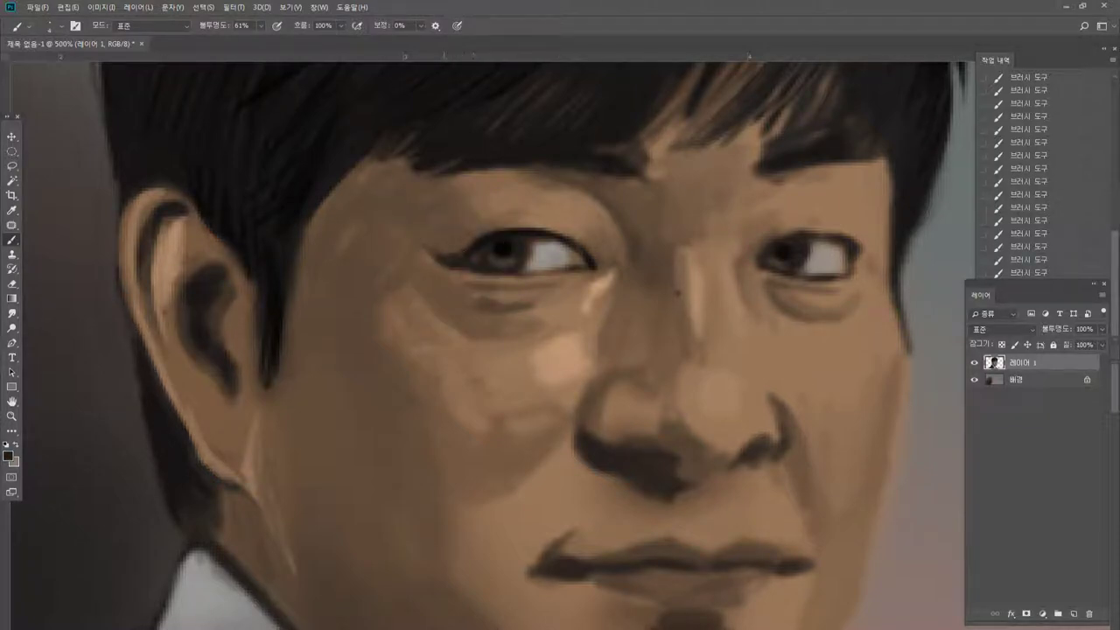
Define the under-eye folds of the eye nearer the ear with dark brown strokes, blending the skin below with sampled tones.
left_click(488, 288, "alt")
left_click(448, 256, "alt")
mouse_move(481, 307)
left_mouse_down()
mouse_move(452, 299)
mouse_move(501, 314)
mouse_move(560, 301)
left_mouse_up()
left_click(466, 303, "alt")
left_click(502, 291, "alt")
left_click(484, 297, "alt")
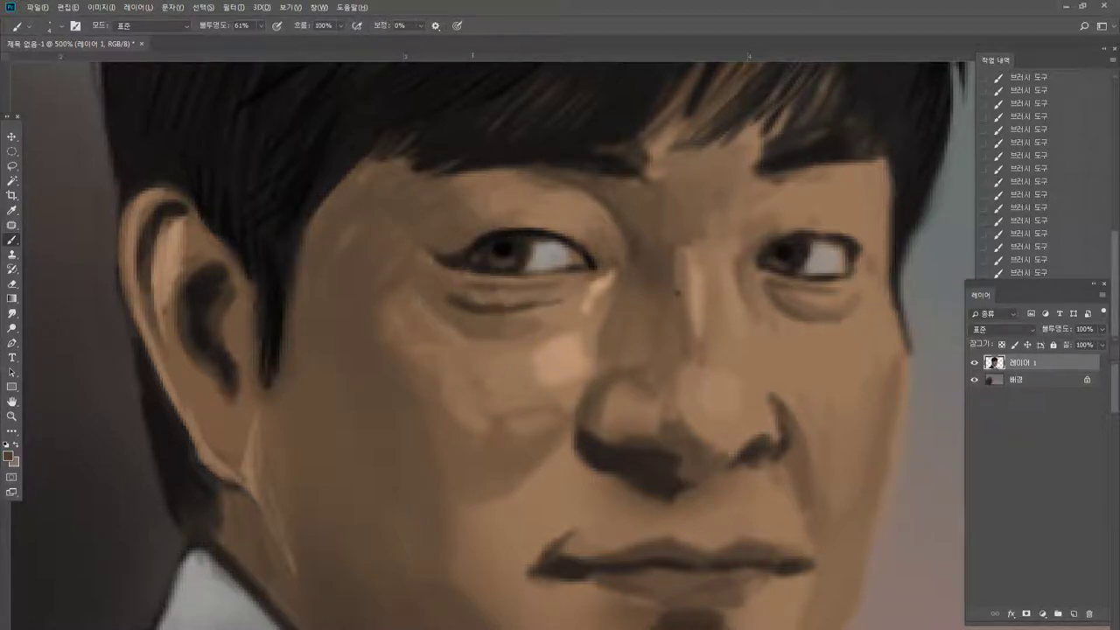
left_click_drag(461, 280, 517, 283)
left_click(457, 341, "alt")
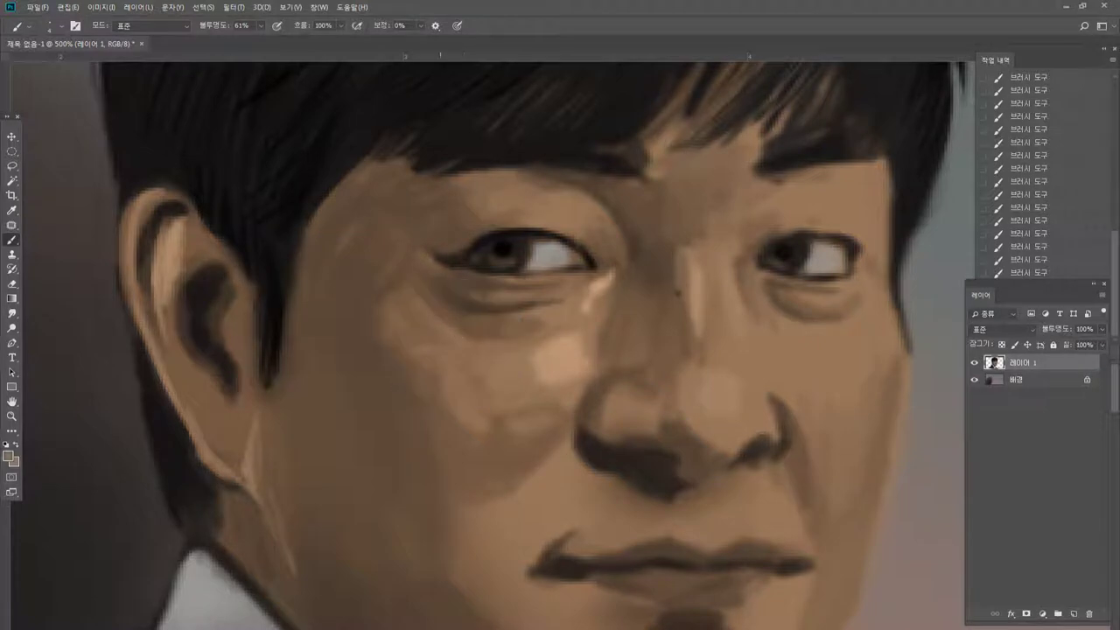
left_click_drag(459, 321, 440, 301)
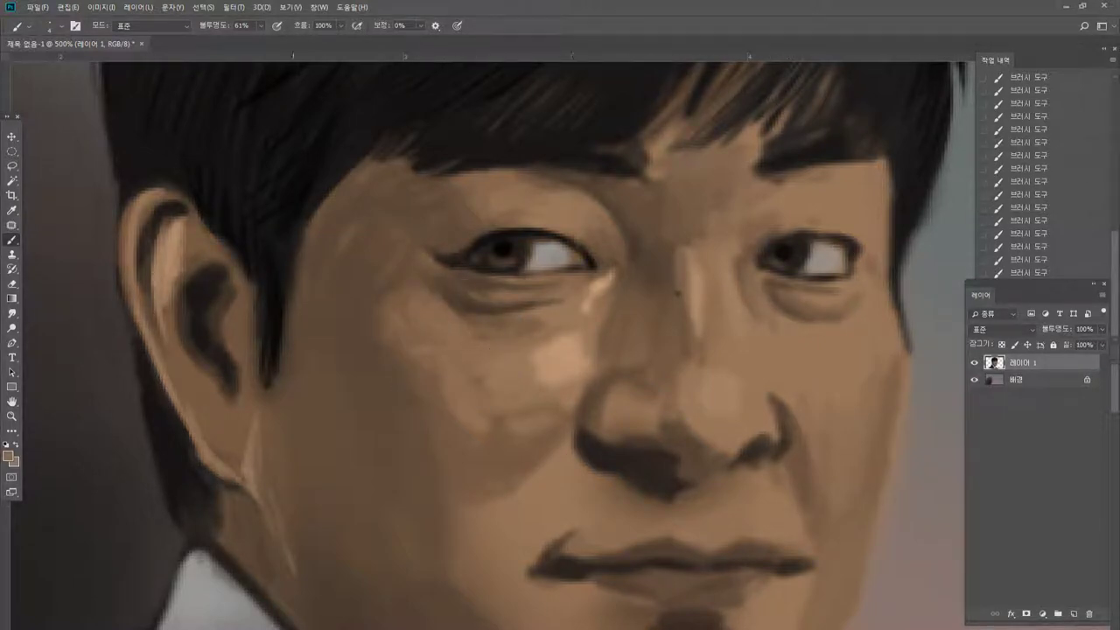
Add a small white (#ffffff) catchlight to the iris of the eye nearer the ear.
left_click(10, 456)
left_click(343, 402)
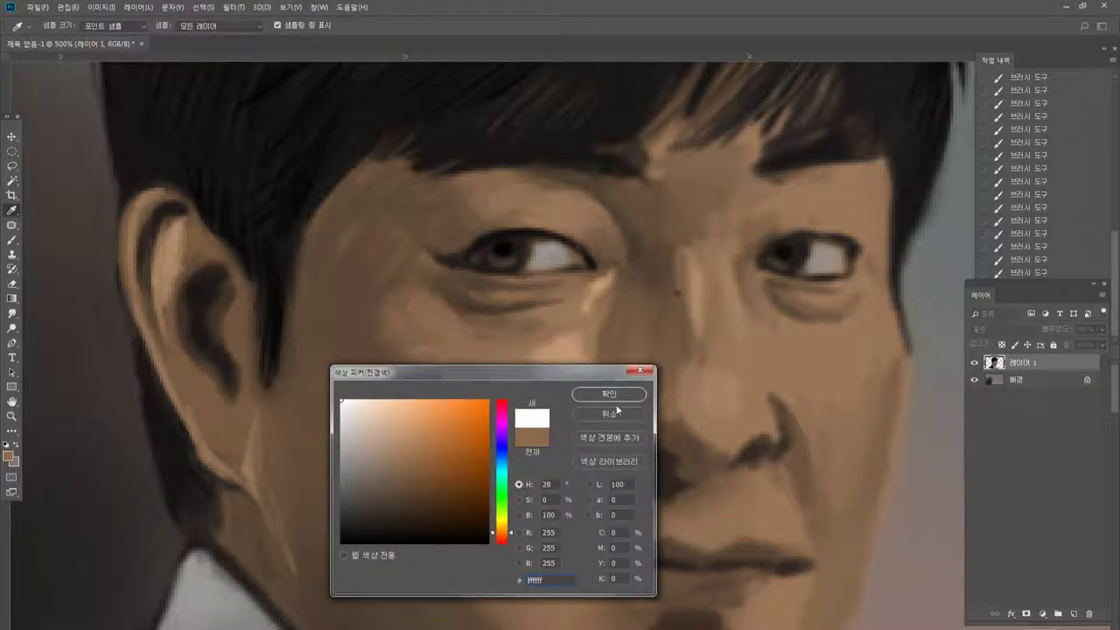
key("Return")
left_click(494, 244)
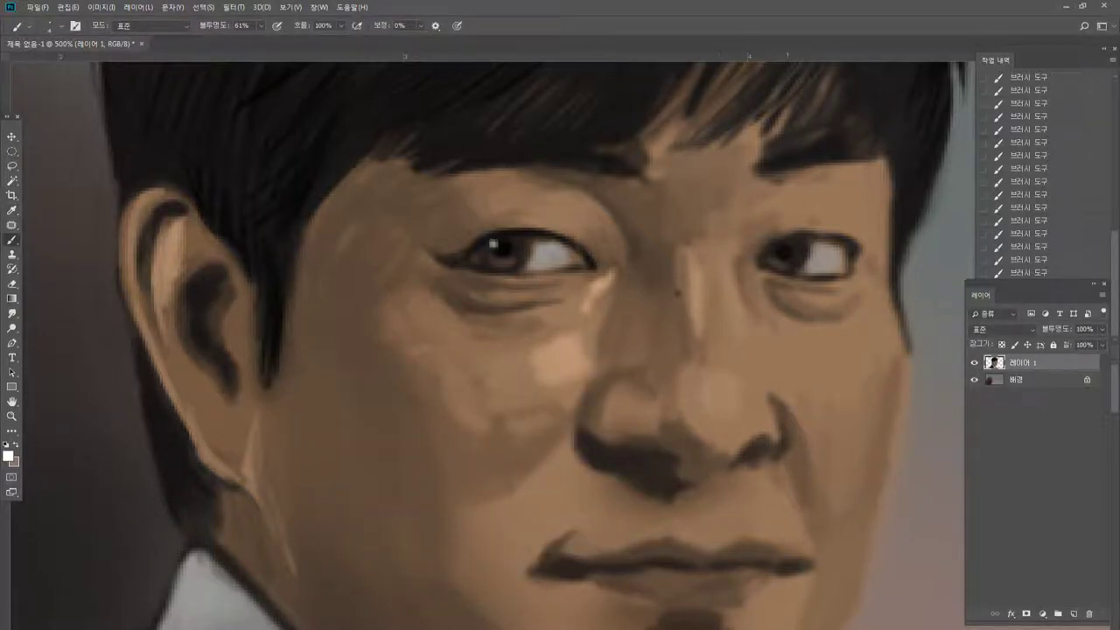
Thicken the inner part of the upper lash line nearer the ear with black and sample the eyelid skin tone.
key("d")
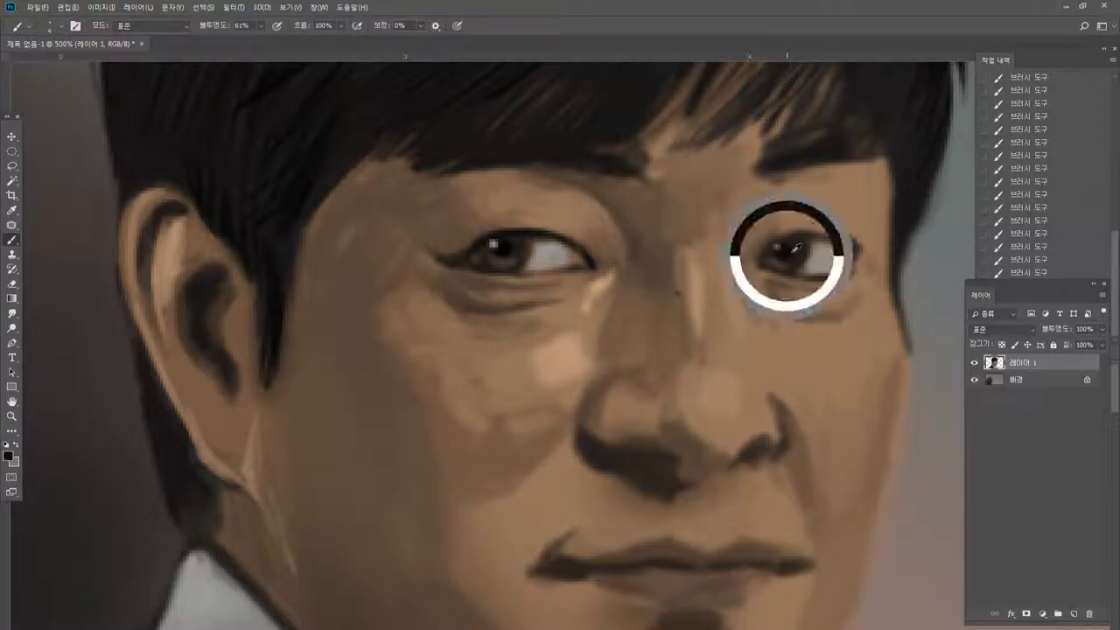
left_click_drag(536, 235, 595, 276)
left_click(576, 229, "alt")
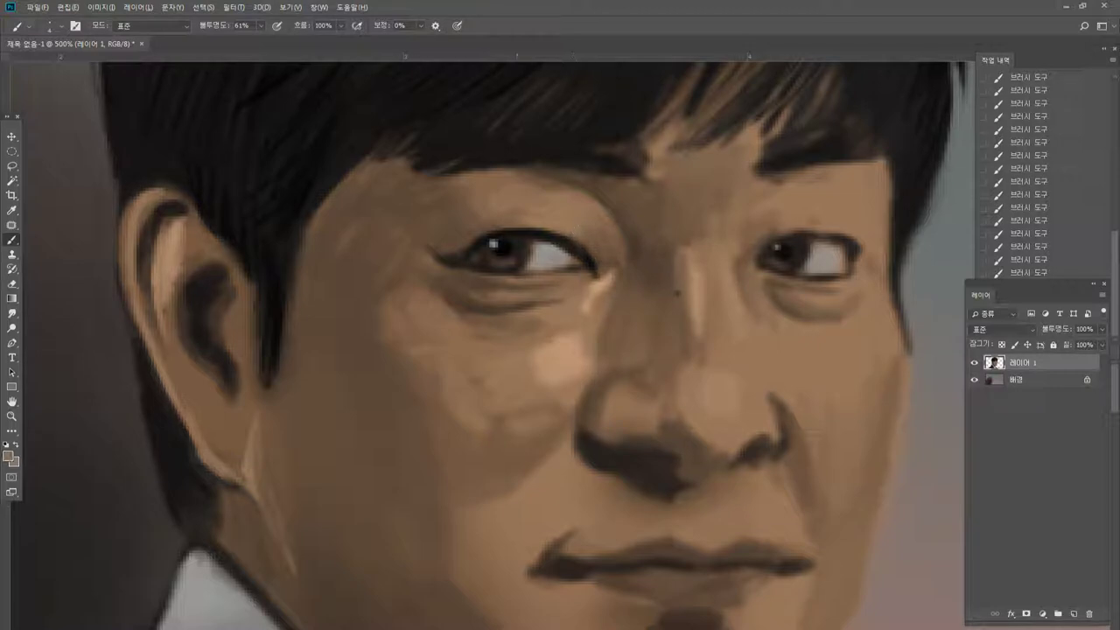
Switch to the Dodge tool.
left_click(11, 328)
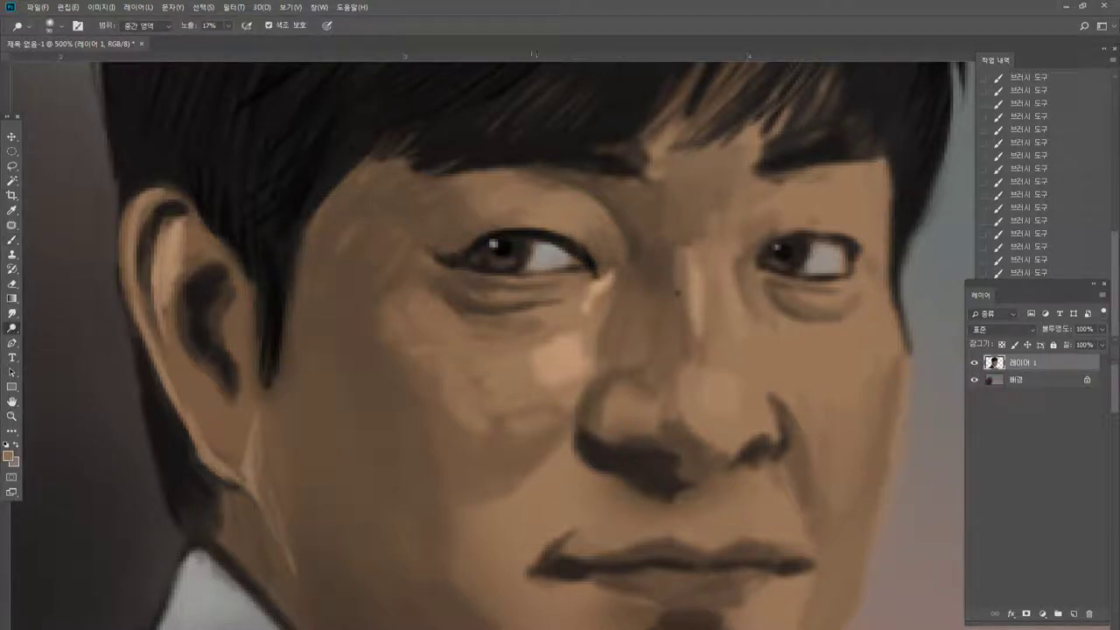
Lighten the skin between the far eye and its eyebrow with a small Dodge brush.
key("bracketleft")
key("bracketleft")
key("bracketleft")
key("bracketleft")
key("bracketright")
key("bracketright")
mouse_move(802, 206)
left_mouse_down()
mouse_move(796, 219)
mouse_move(806, 207)
left_mouse_up()
key("bracketleft")
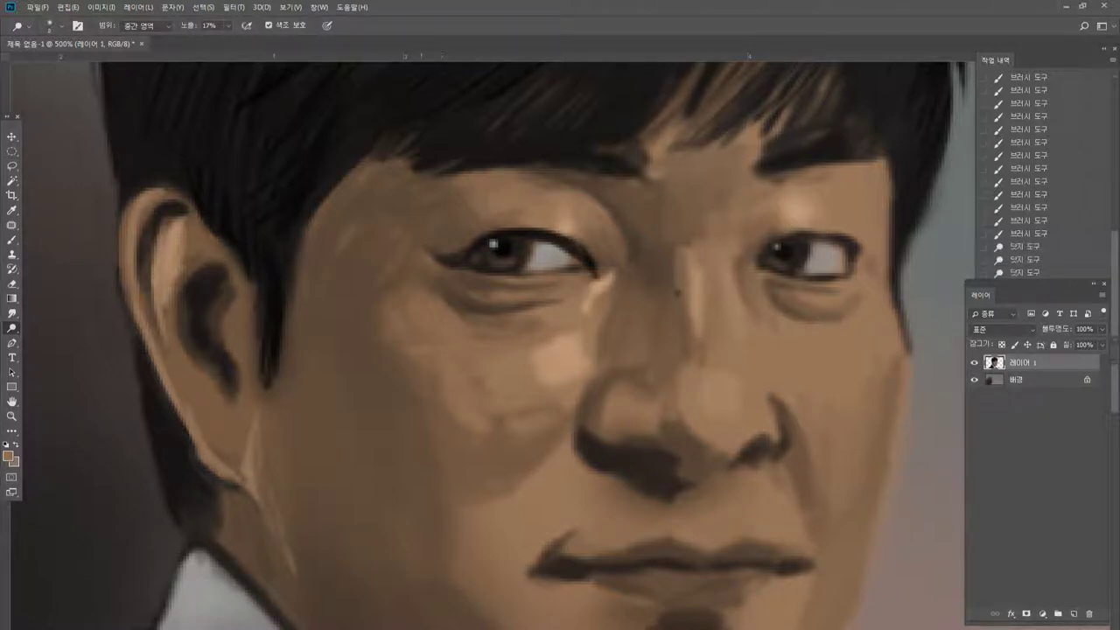
Refine the far eye's upper lid line by brushing along it with dark and skin tones sampled around the eye.
left_click(12, 239)
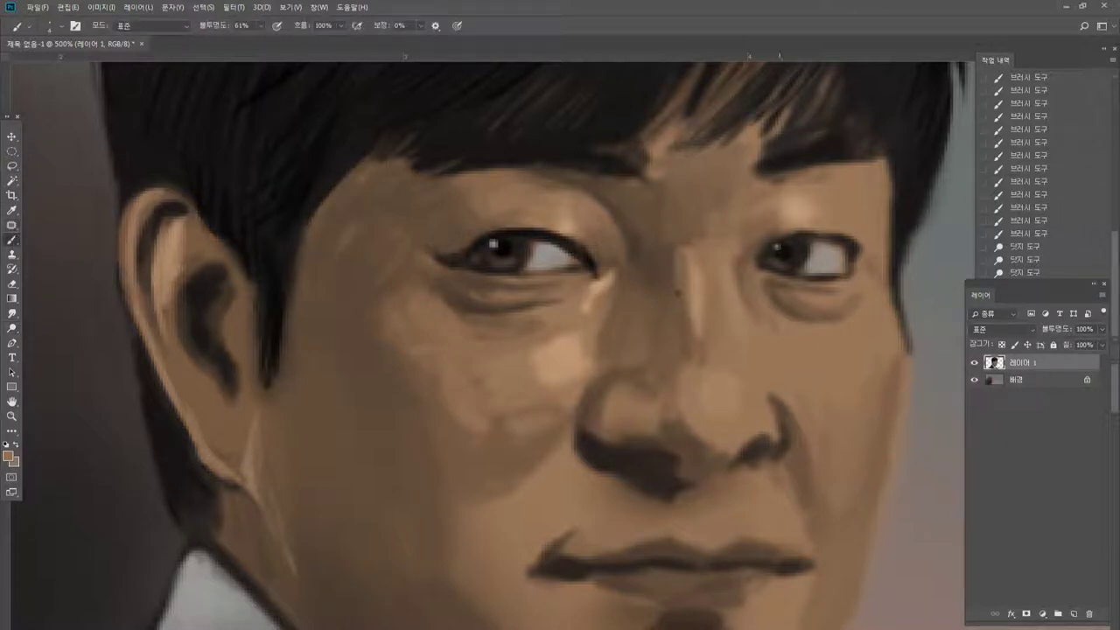
left_click(756, 238, "alt")
left_click(786, 249, "alt")
left_click_drag(798, 235, 821, 226)
left_click(821, 215, "alt")
left_click_drag(807, 225, 821, 225)
left_click(813, 210, "alt")
left_click_drag(807, 225, 826, 227)
left_click_drag(814, 225, 833, 227)
left_click_drag(821, 226, 837, 228)
left_click_drag(824, 226, 847, 231)
left_click(842, 220, "alt")
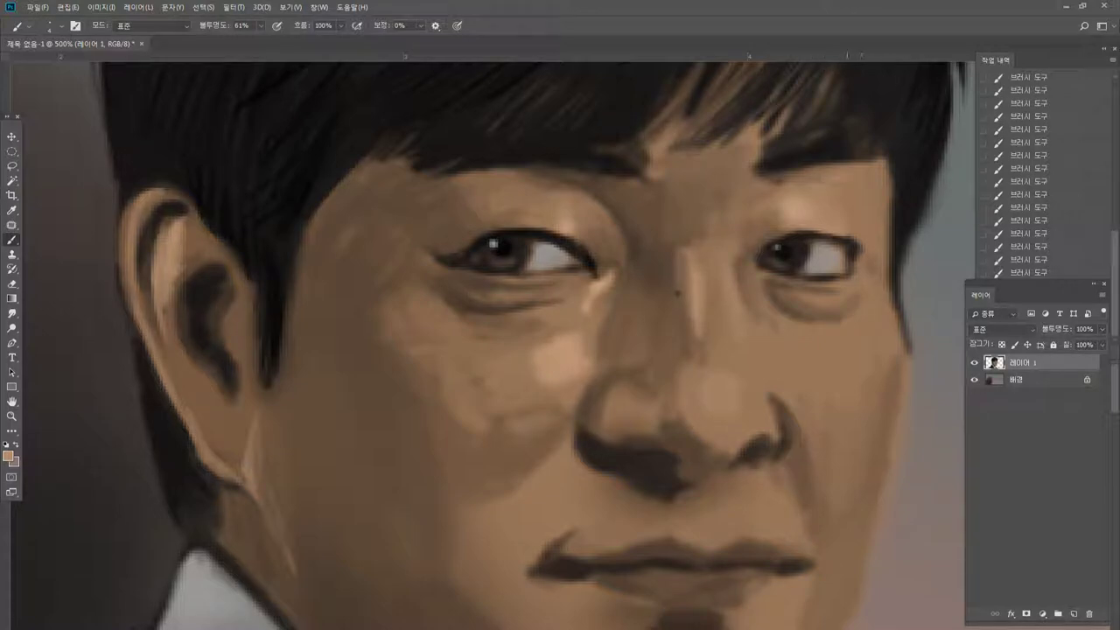
Reshape the far eyebrow's lower edge with sampled skin tone and paint fine dark hairs at its inner end.
left_click(762, 201, "alt")
left_click_drag(777, 178, 799, 174)
left_click_drag(767, 178, 802, 167)
left_click(786, 145, "alt")
left_click_drag(760, 166, 728, 184)
left_click_drag(765, 126, 730, 159)
left_click_drag(790, 110, 772, 130)
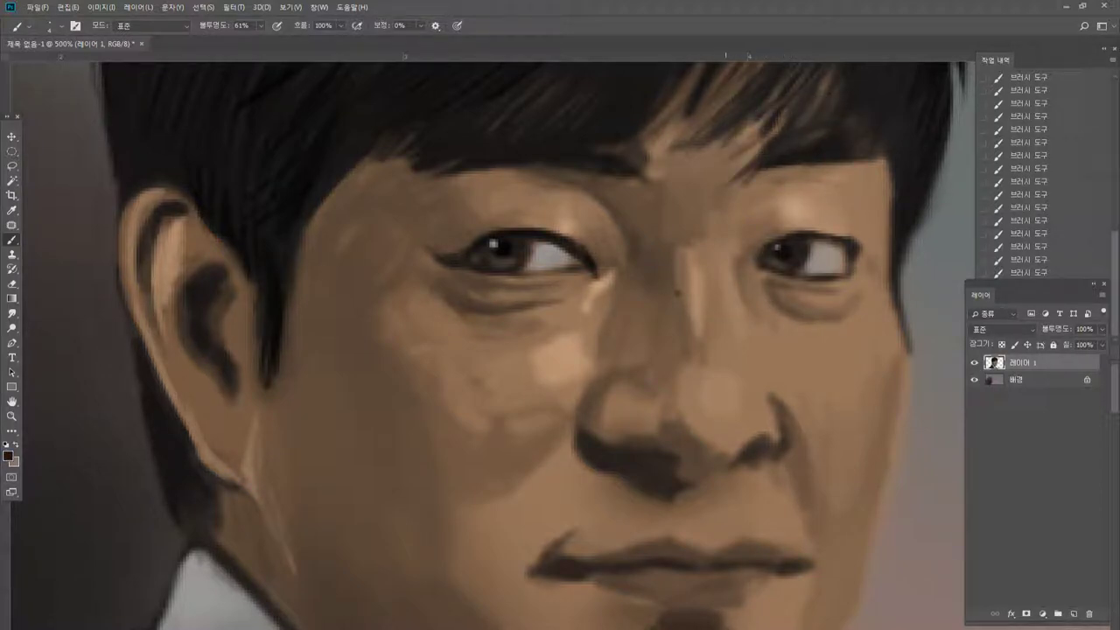
left_click(761, 190, "alt")
left_click_drag(752, 181, 781, 167)
Smooth the skin tone at the top of the nose bridge and darken the fold beside the near eye's inner corner.
left_click(696, 204, "alt")
left_click_drag(737, 208, 715, 266)
left_click(658, 192, "alt")
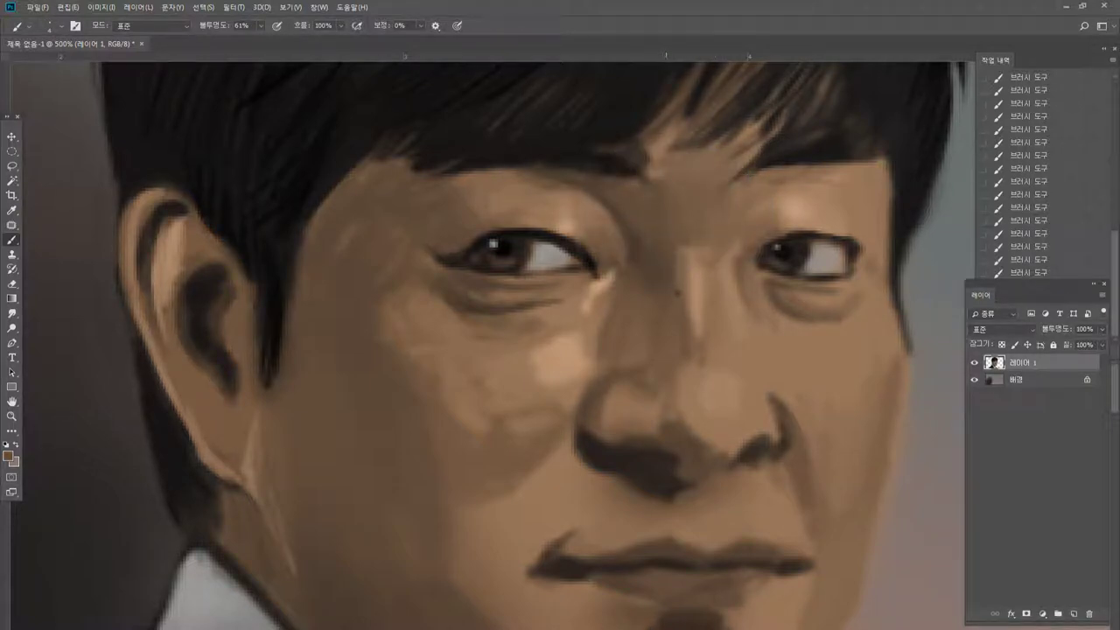
left_click(606, 225, "alt")
left_click_drag(602, 207, 623, 231)
mouse_move(585, 189)
left_mouse_down()
mouse_move(618, 223)
mouse_move(630, 268)
left_mouse_up()
left_click(631, 174, "alt")
left_click_drag(634, 227, 648, 276)
left_click_drag(651, 233, 652, 276)
left_click(646, 254, "alt")
left_click(648, 232, "alt")
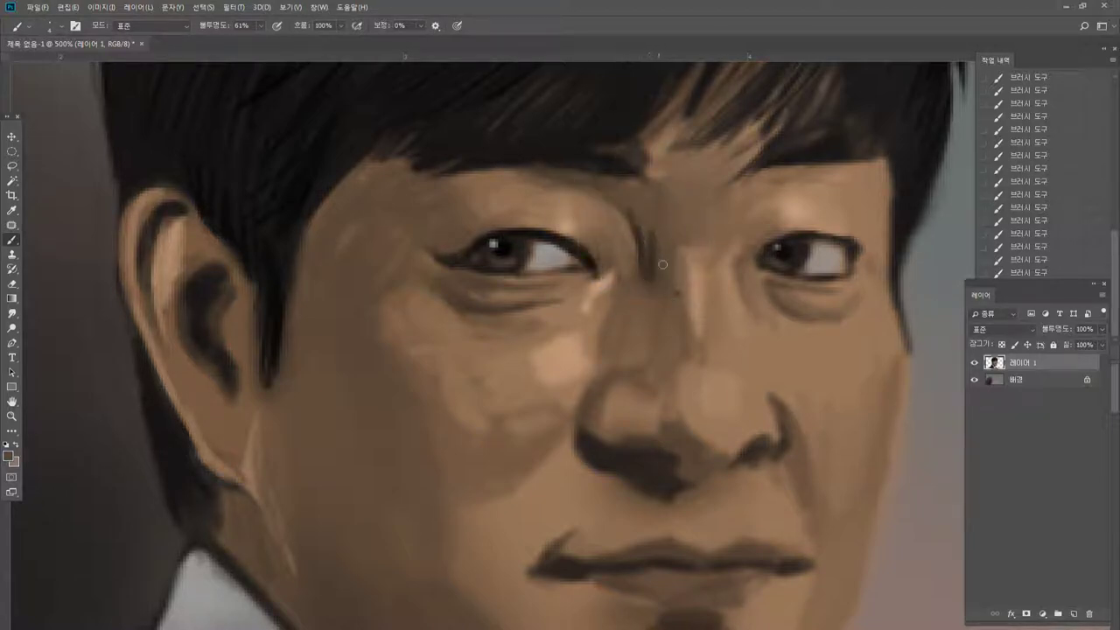
left_click_drag(647, 232, 652, 259)
Paint light skin-tone highlights along both sides of the nose bridge and on the nose tip.
left_click(787, 199, "alt")
left_click_drag(730, 266, 736, 293)
left_click_drag(728, 246, 731, 266)
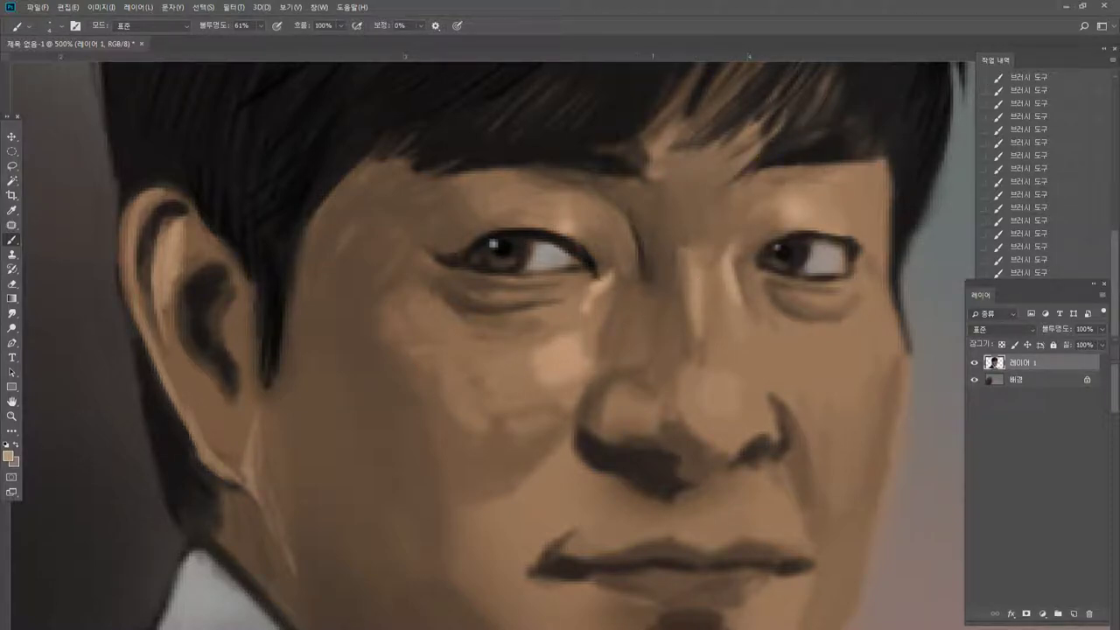
left_click(692, 275, "alt")
left_click(698, 272, "alt")
left_click_drag(683, 270, 679, 353)
left_click_drag(676, 266, 672, 348)
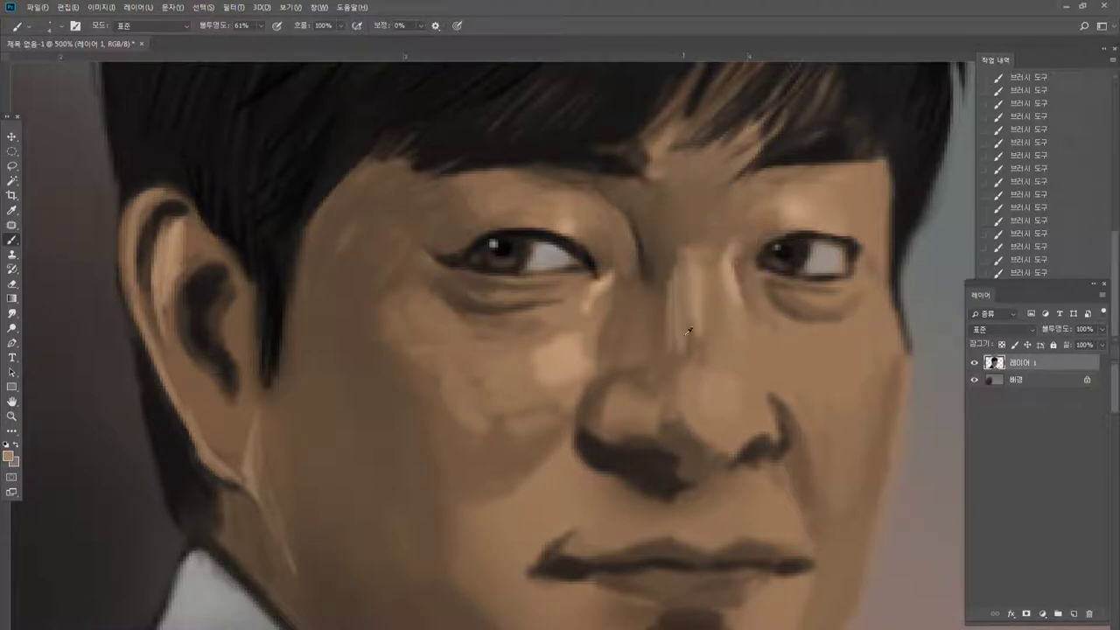
left_click(686, 301, "alt")
left_click(737, 275, "alt")
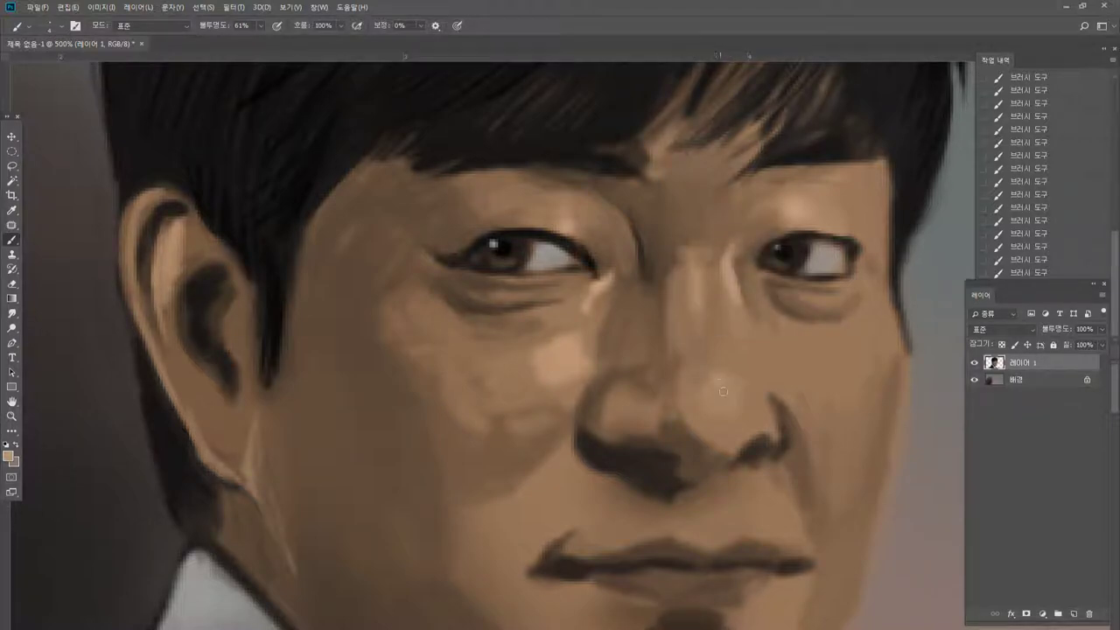
mouse_move(722, 391)
left_mouse_down()
mouse_move(731, 404)
mouse_move(740, 389)
left_mouse_up()
Touch up the outer part of the far eye and darken the hair edge beside the far temple.
left_click(820, 236, "alt")
left_click_drag(822, 239, 845, 259)
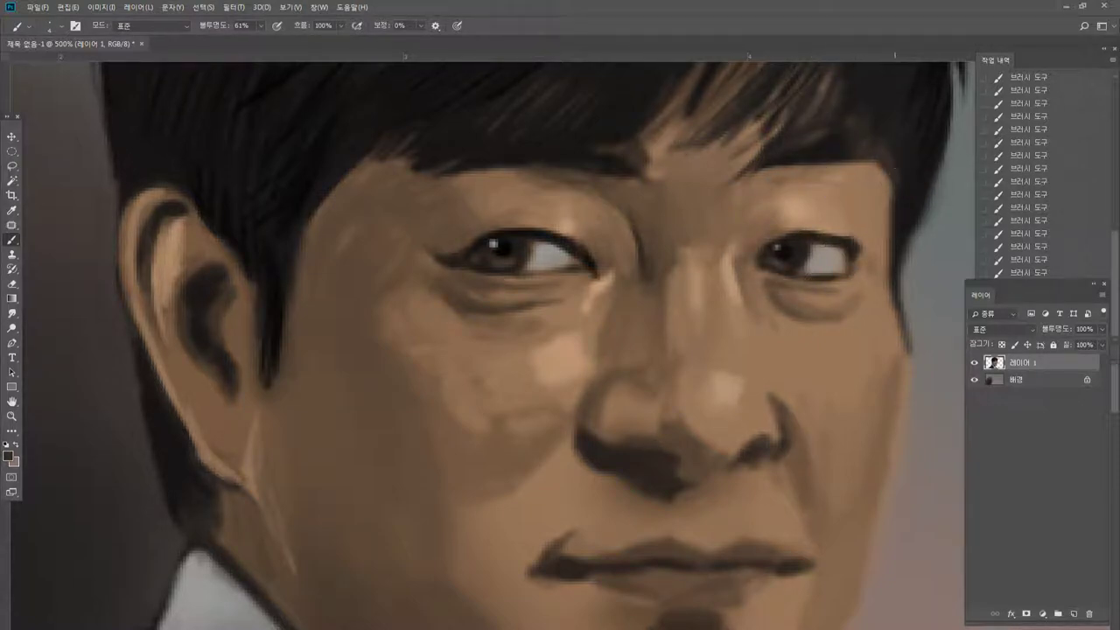
left_click(936, 140, "alt")
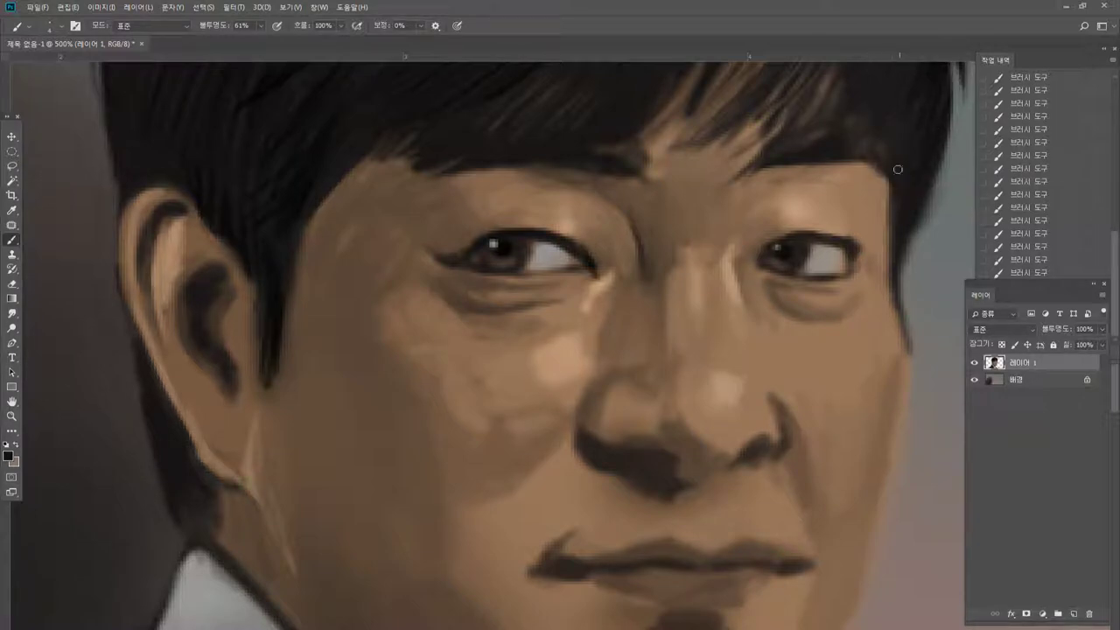
left_click_drag(887, 175, 889, 231)
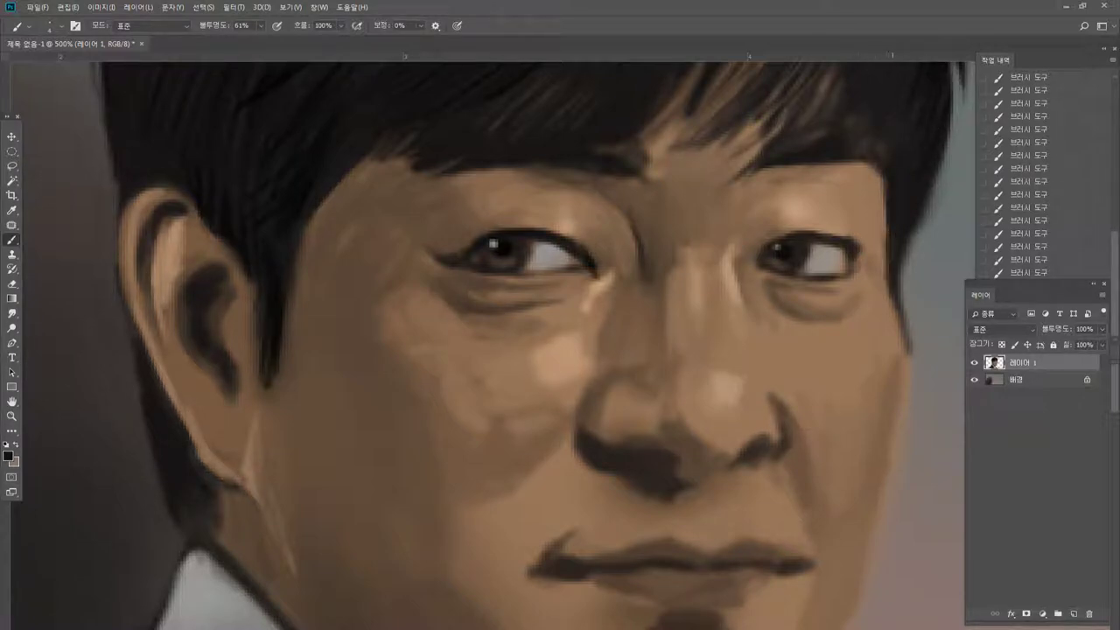
left_click(875, 232, "alt")
left_click(885, 262, "alt")
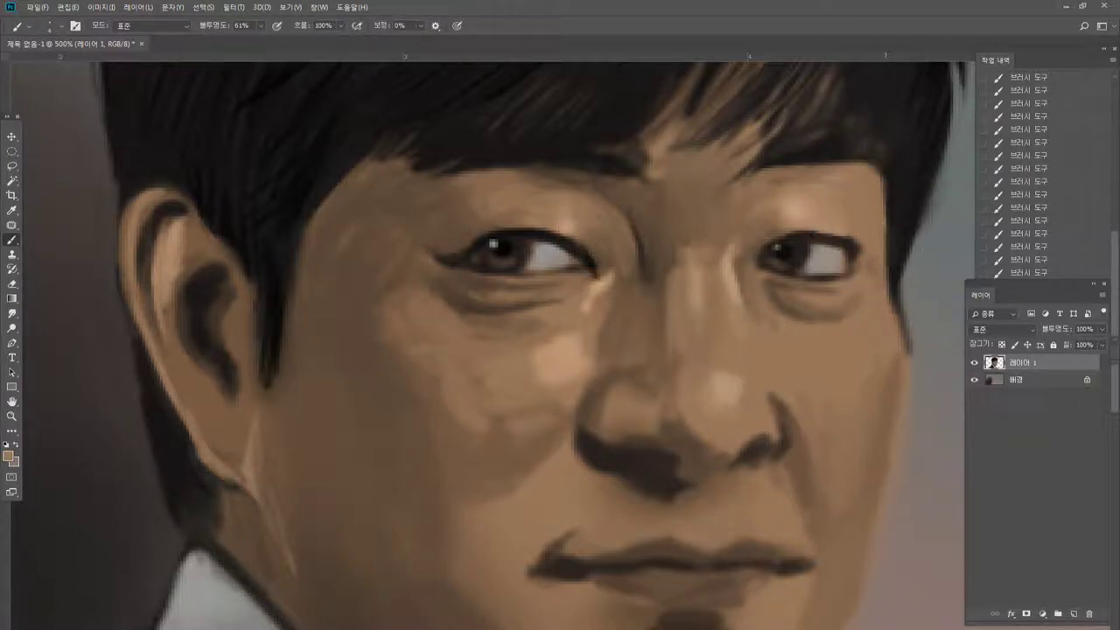
Outline the far cheek's edge with a dark brown contour and blend its inner side with sampled skin tone.
left_click(898, 300, "alt")
left_click_drag(898, 302, 902, 399)
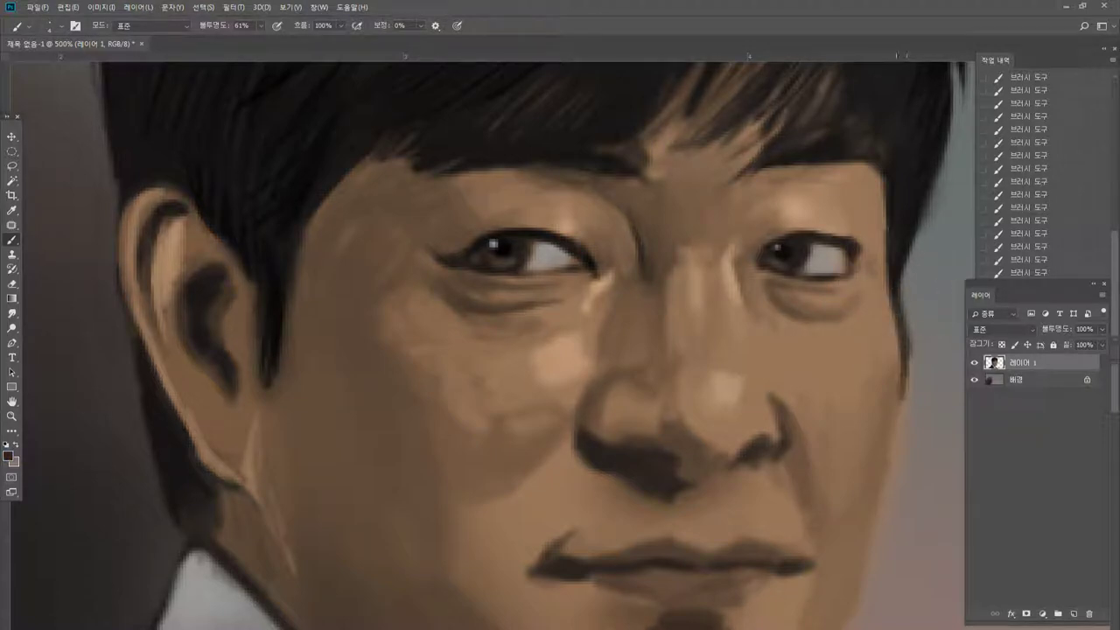
left_click_drag(903, 361, 883, 464)
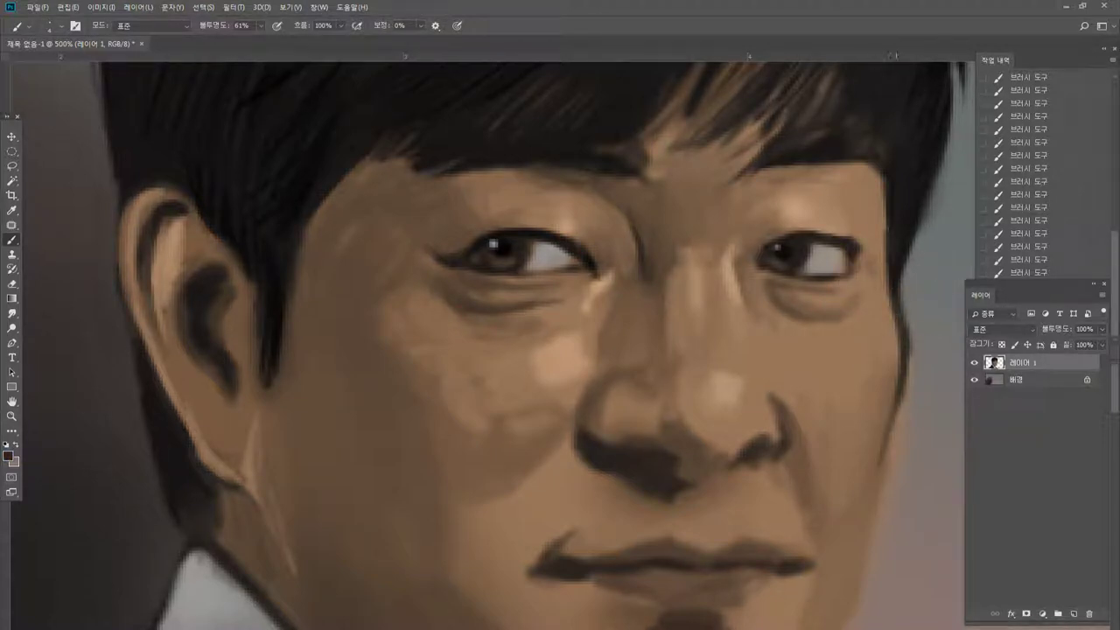
left_click_drag(903, 398, 878, 497)
left_click(892, 452, "alt")
left_click(873, 433, "alt")
left_click_drag(894, 383, 885, 440)
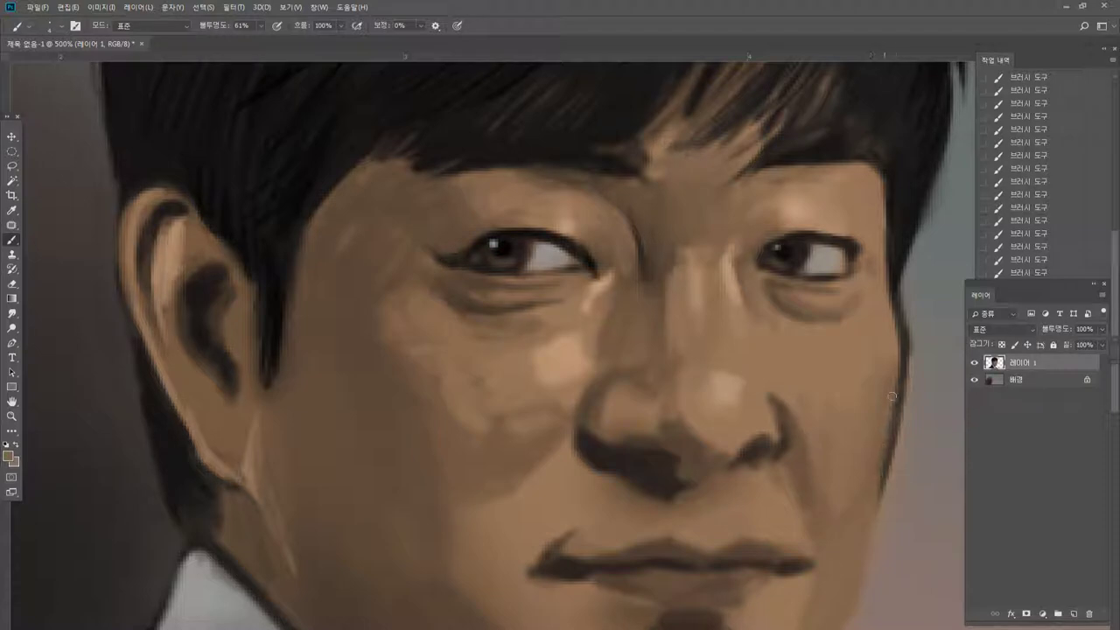
left_click_drag(902, 360, 895, 415)
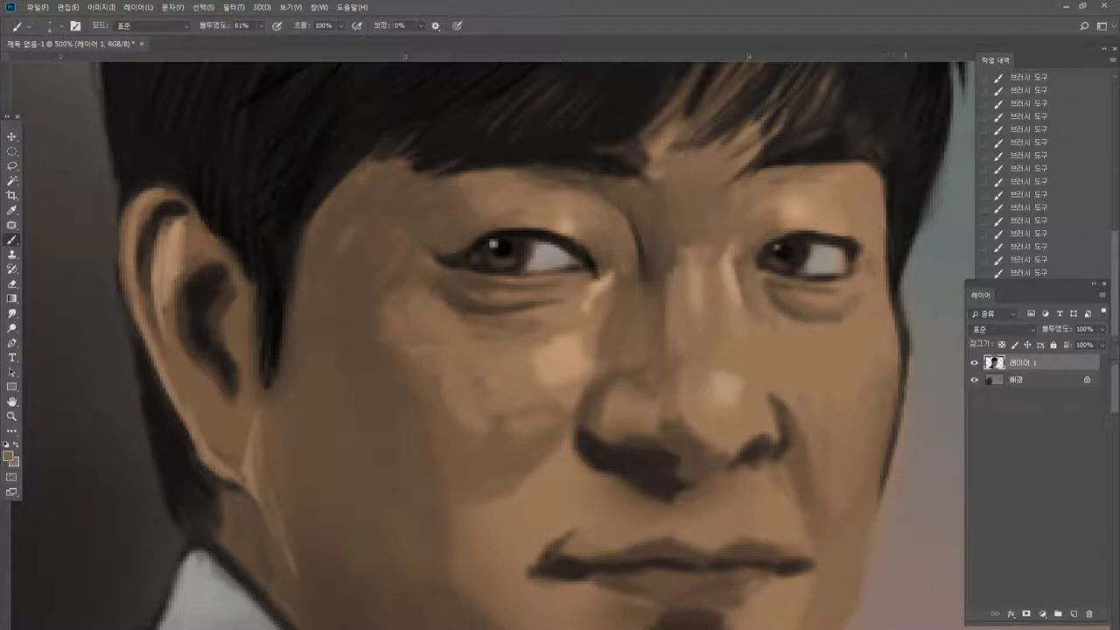
Erase the paint outside the far cheek's contour to get a clean, thin edge against the background.
left_click(14, 285)
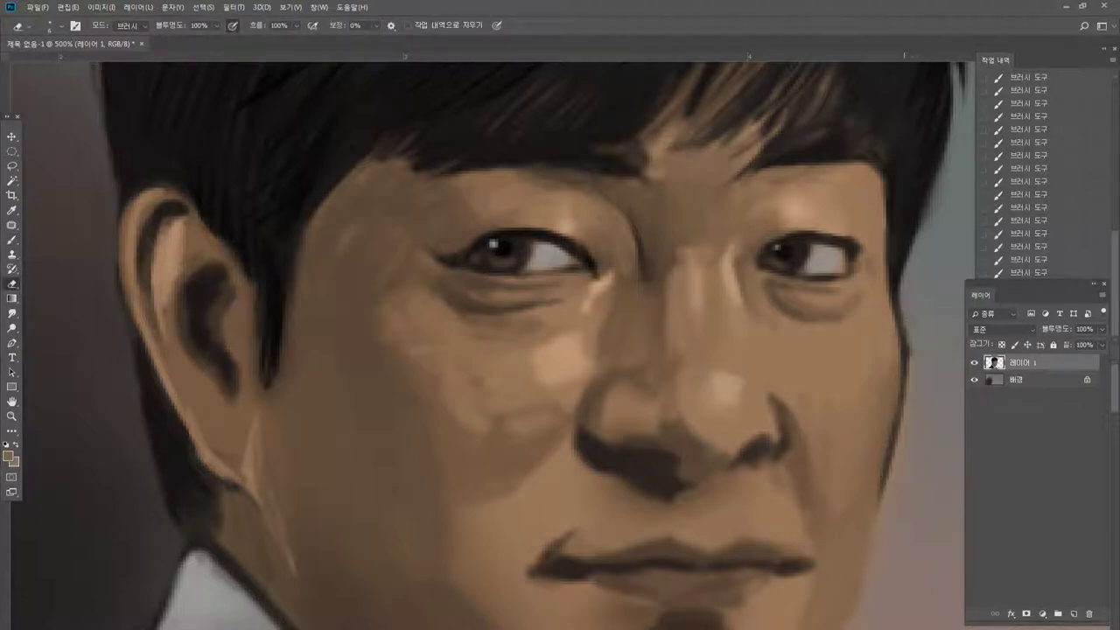
left_click_drag(907, 310, 911, 364)
left_click_drag(912, 346, 902, 447)
left_click_drag(901, 455, 893, 487)
left_click_drag(900, 434, 886, 495)
left_click_drag(908, 403, 898, 462)
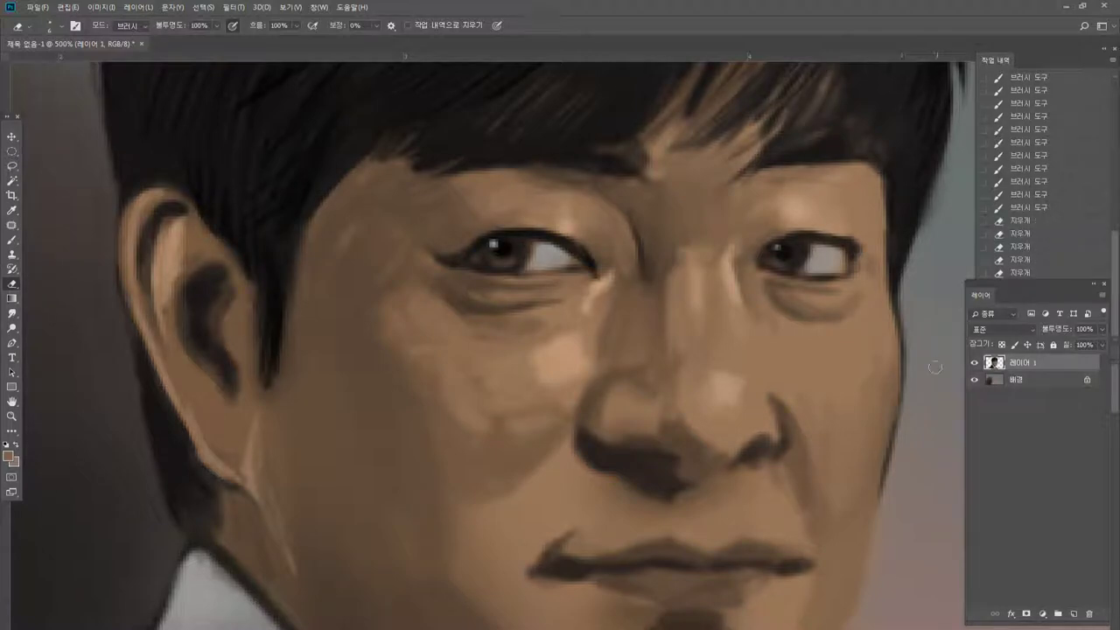
left_click(930, 430)
Extend the light highlight beside the nose bridge downward with a brush stroke in the sampled tone.
double_click(12, 416)
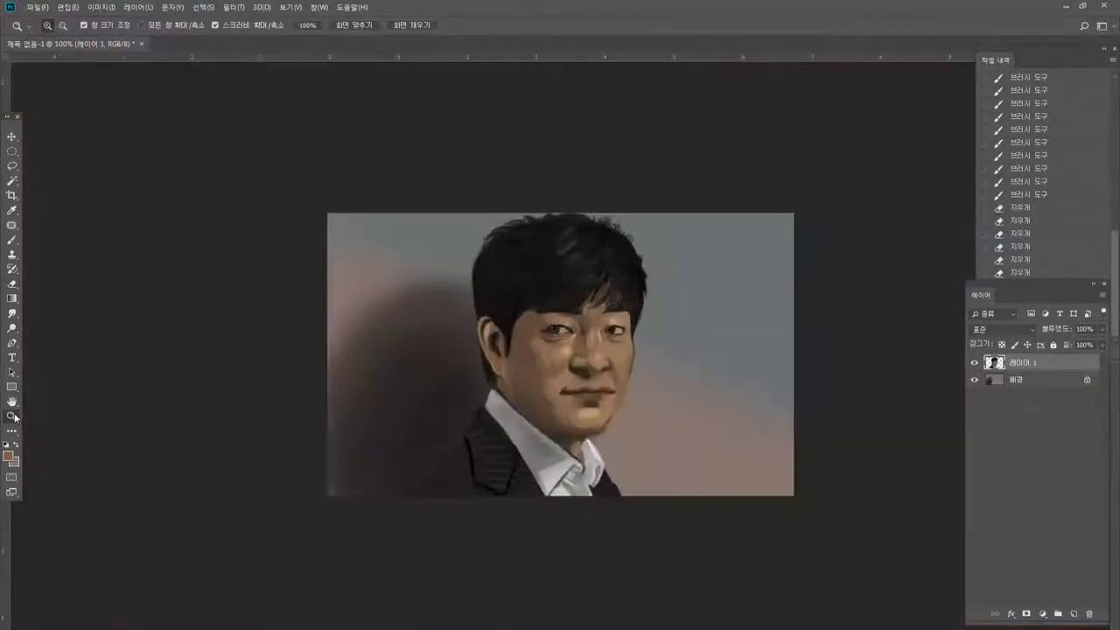
left_click(528, 378)
left_click(525, 387)
left_click(523, 387)
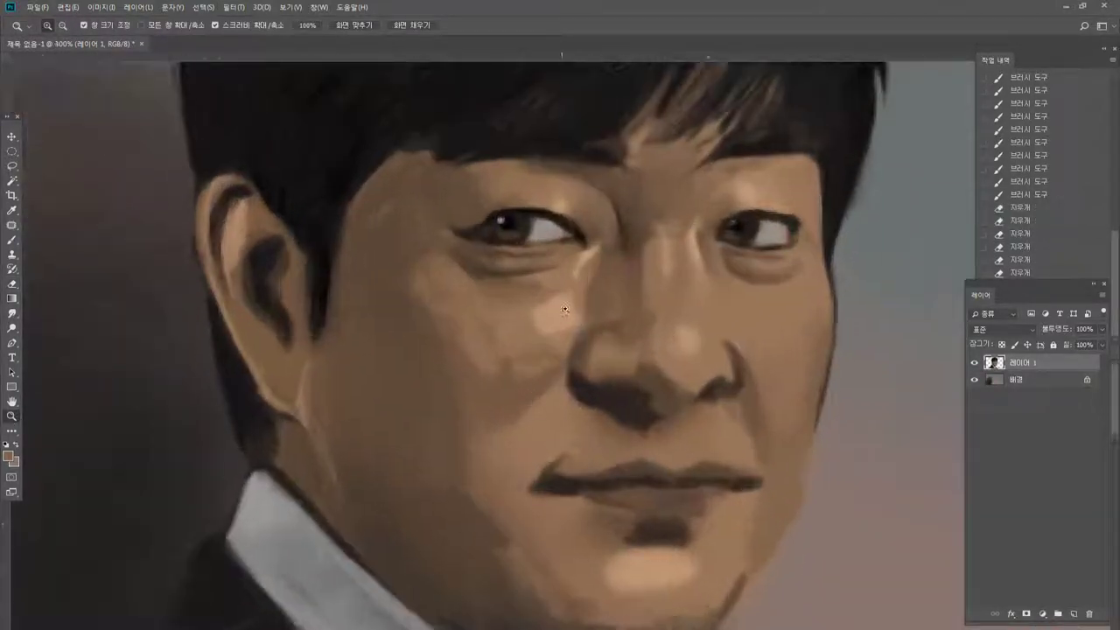
left_click(576, 283)
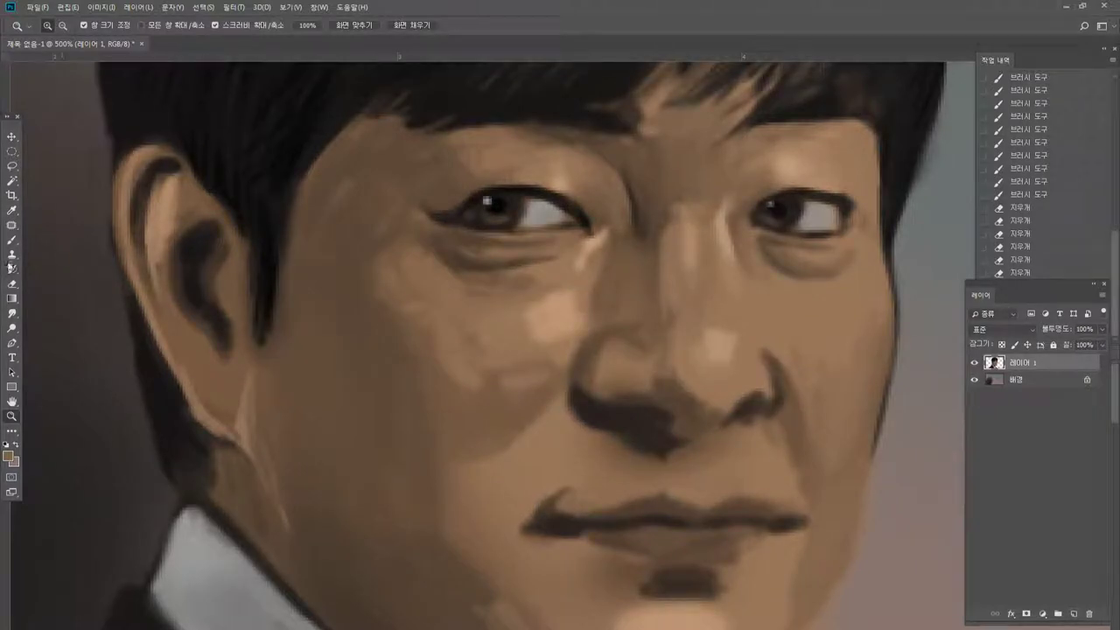
left_click(13, 239)
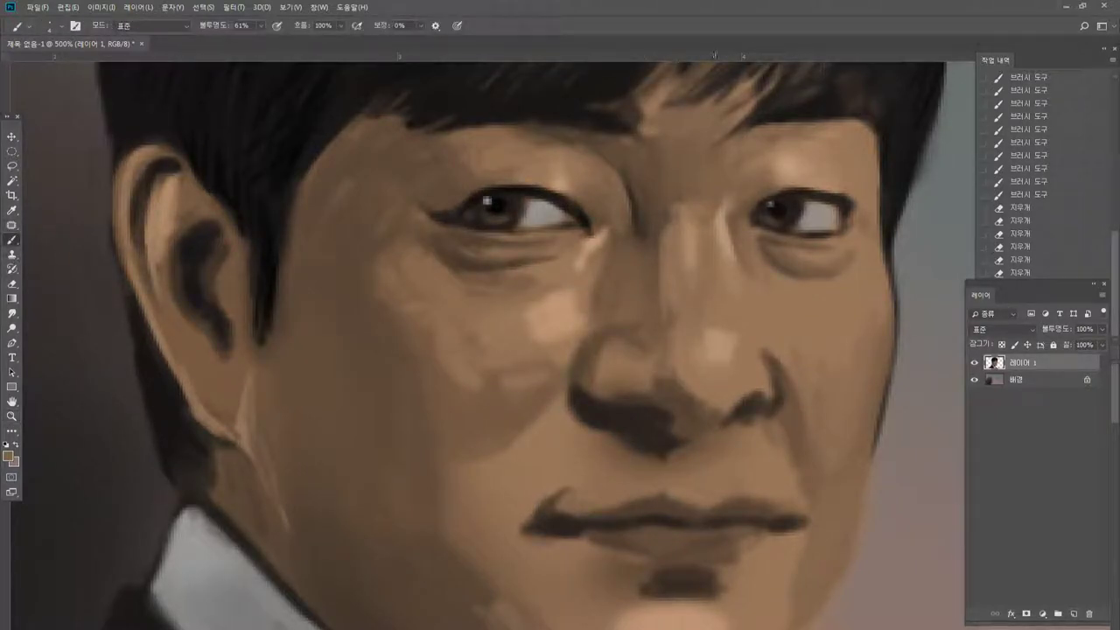
left_click(724, 227, "alt")
mouse_move(725, 230)
left_mouse_down()
mouse_move(737, 276)
mouse_move(737, 266)
left_mouse_up()
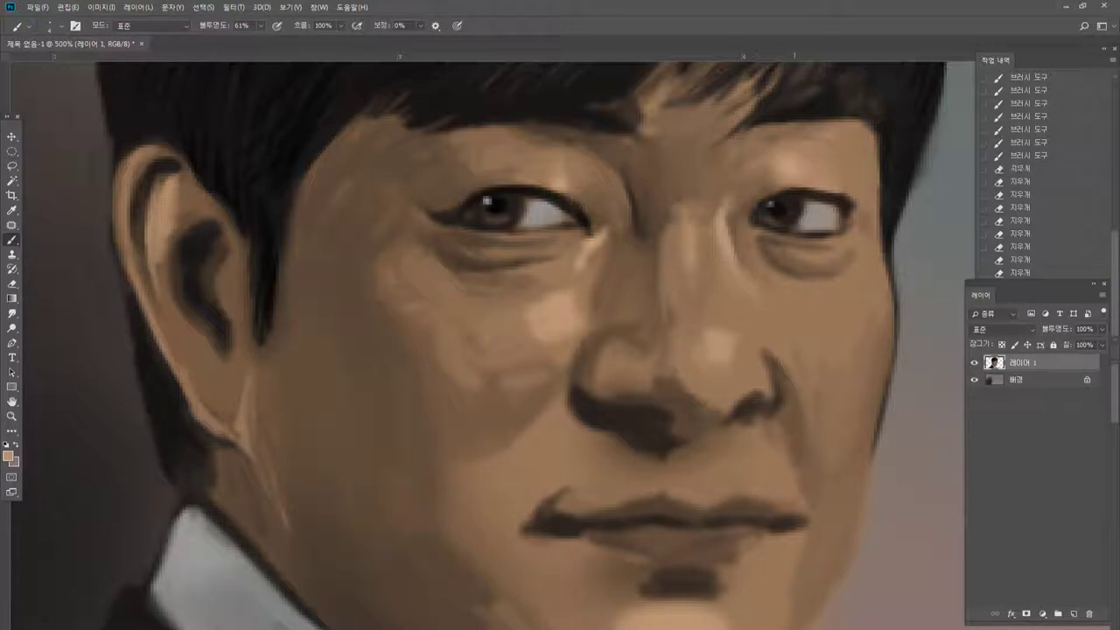
Retouch the far eye's lower lid with skin tone, then darken and soften the crease of the bag beneath it.
left_click(790, 265, "alt")
left_click_drag(810, 236, 827, 236)
left_click_drag(809, 239, 831, 237)
left_click(790, 212, "alt")
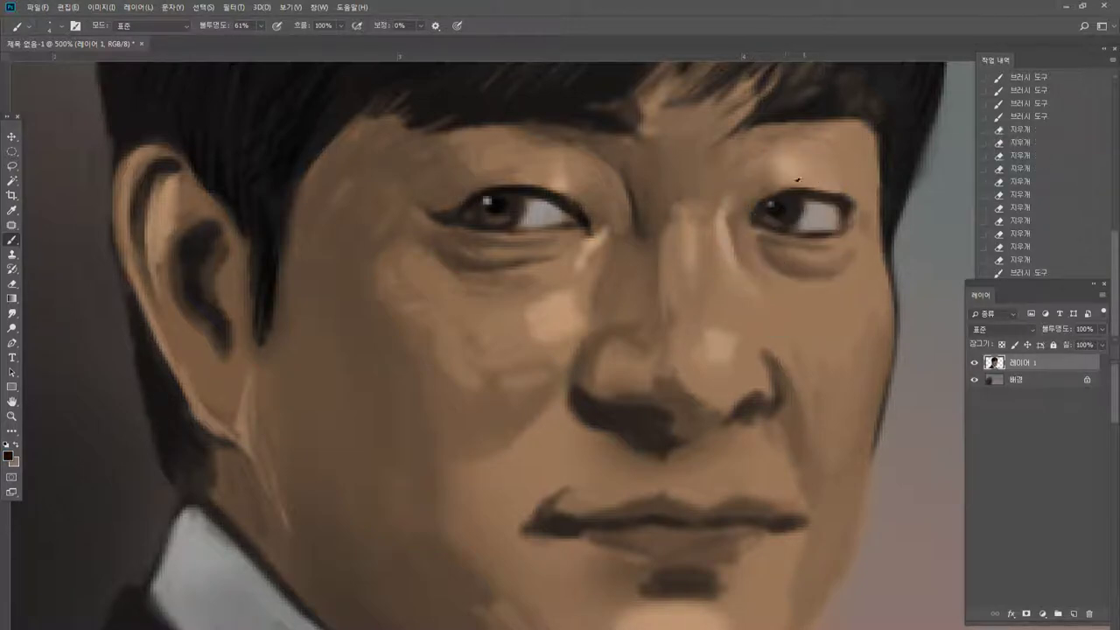
mouse_move(763, 242)
left_mouse_down()
mouse_move(814, 275)
mouse_move(779, 252)
left_mouse_up()
left_click(775, 254, "alt")
left_click_drag(768, 248, 794, 266)
left_click(774, 249, "alt")
mouse_move(772, 251)
left_mouse_down()
mouse_move(834, 271)
mouse_move(777, 267)
left_mouse_up()
left_click(813, 295, "alt")
left_click_drag(767, 258, 797, 278)
left_click_drag(787, 274, 799, 280)
left_click_drag(790, 276, 807, 281)
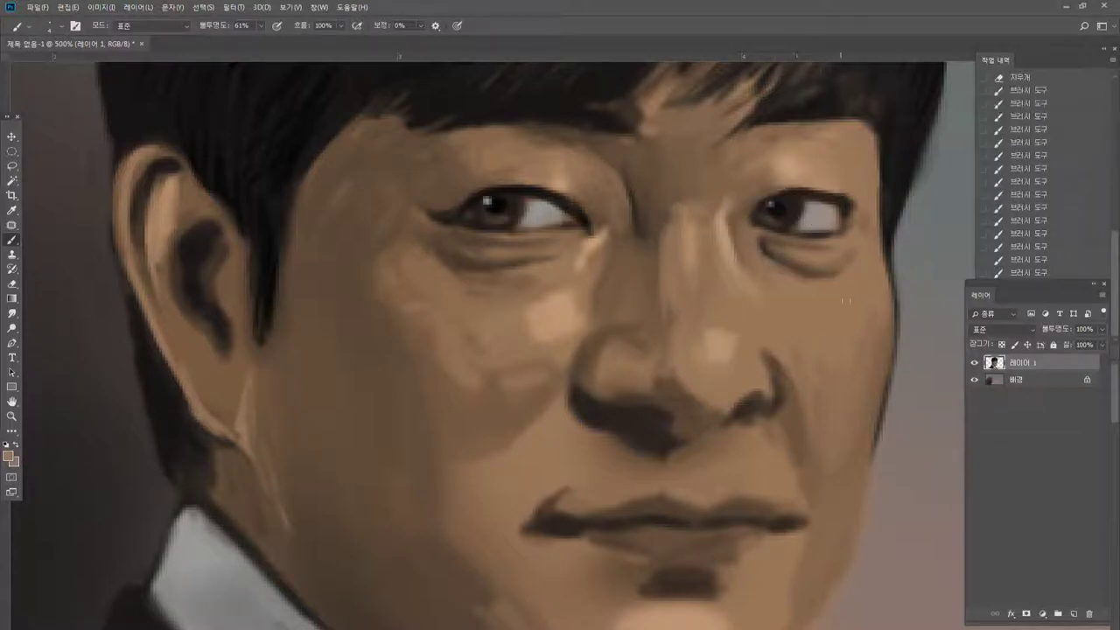
Add a small light highlight to the outer part of the far eye's upper lid.
left_click(787, 161, "alt")
left_click_drag(837, 165, 848, 179)
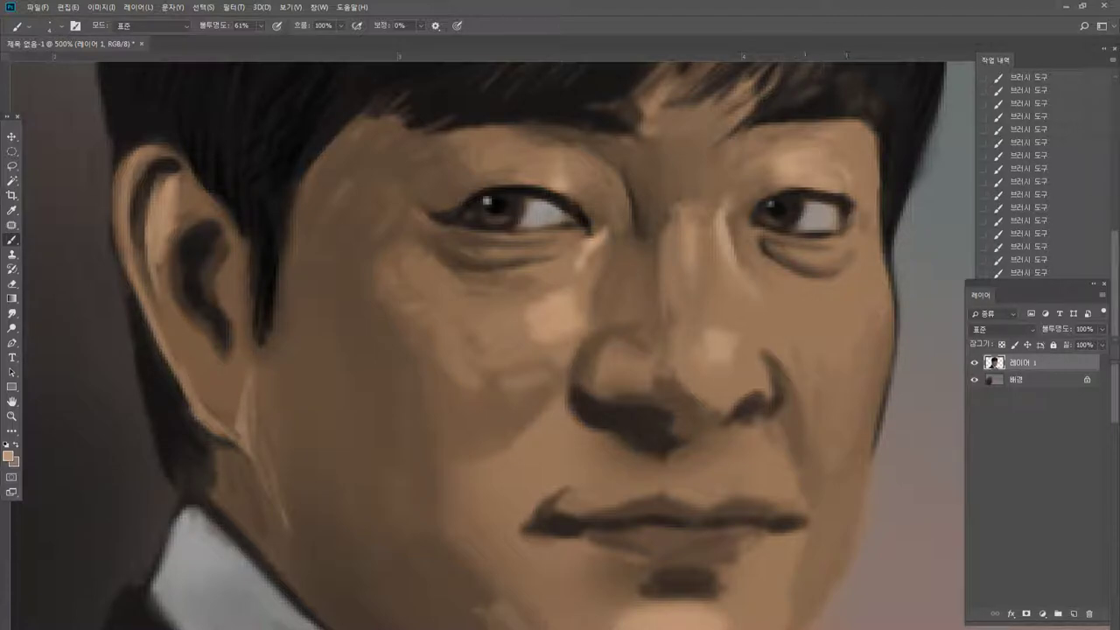
left_click(776, 175, "alt")
Paint the near nostril opening in black and shade its rim with sampled brown tones.
left_click(778, 212, "alt")
left_click_drag(623, 405, 671, 414)
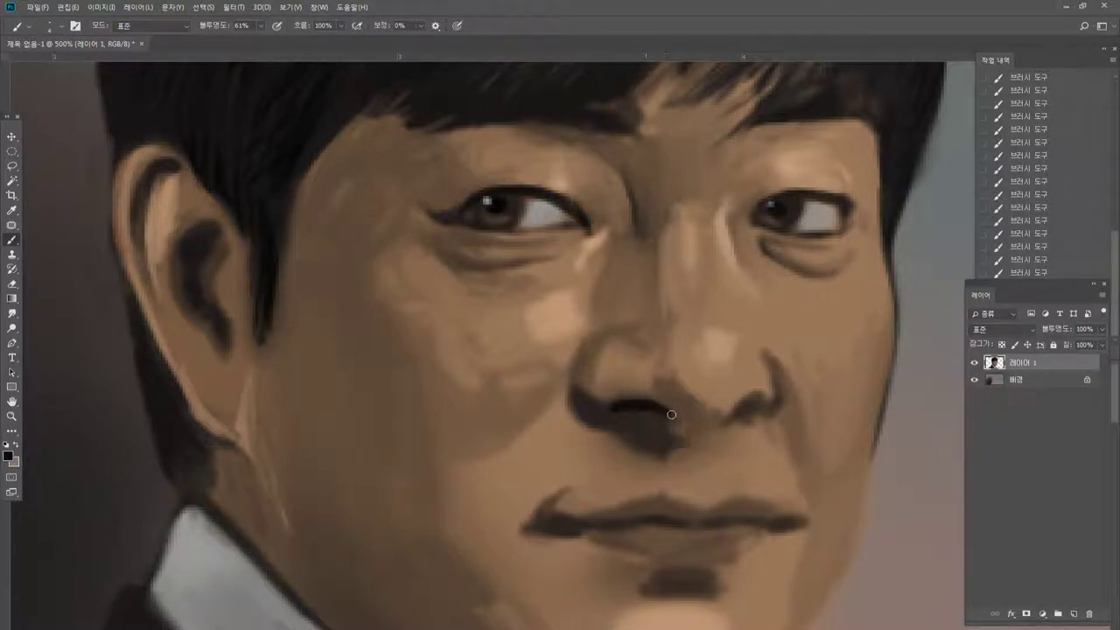
left_click(600, 407, "alt")
mouse_move(607, 400)
left_mouse_down()
mouse_move(642, 396)
mouse_move(597, 405)
mouse_move(635, 413)
left_mouse_up()
left_click(612, 393, "alt")
left_click(611, 393, "alt")
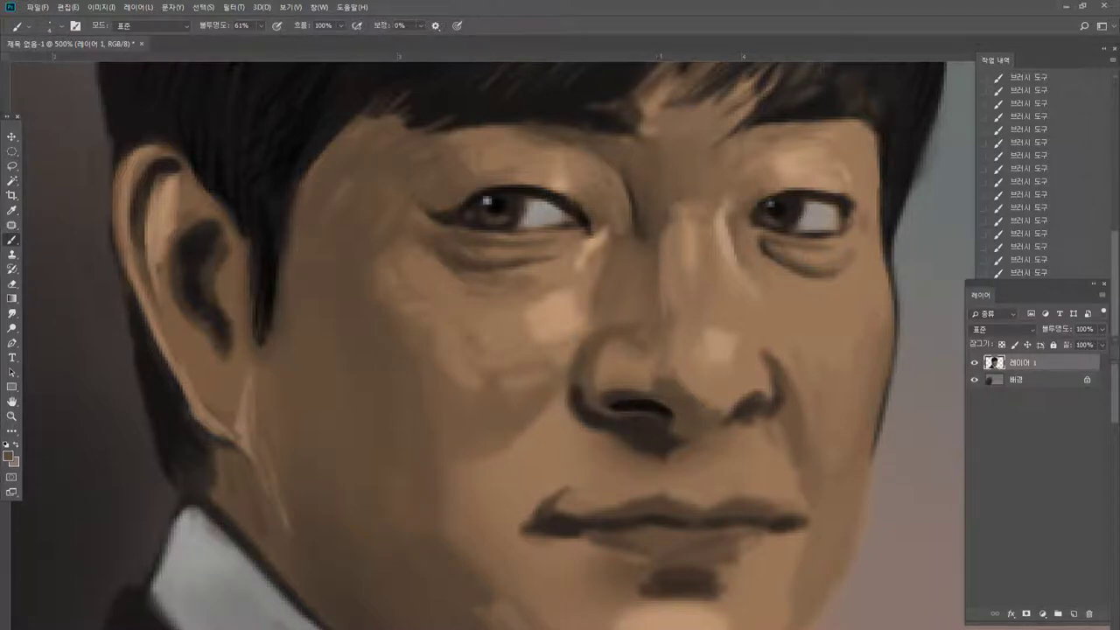
Define the underside of the nose tip with dark shading and trim the shadow's lower edge with skin tone.
left_click(636, 391, "alt")
left_click_drag(694, 422, 721, 421)
left_click_drag(687, 448, 706, 438)
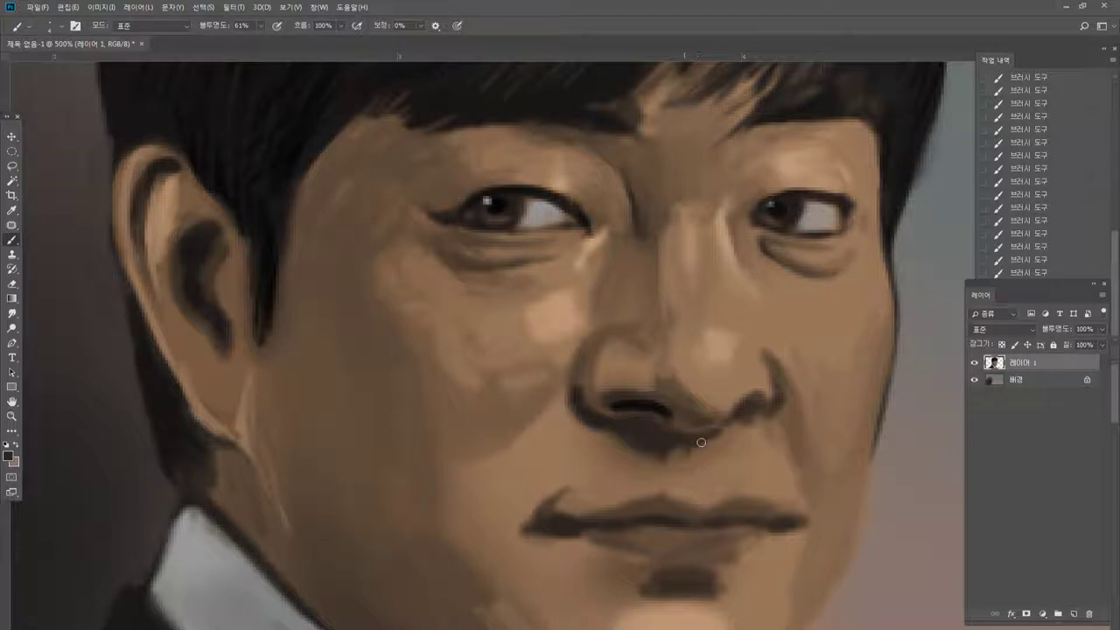
left_click(650, 465, "alt")
mouse_move(624, 442)
left_mouse_down()
mouse_move(686, 455)
mouse_move(700, 447)
left_mouse_up()
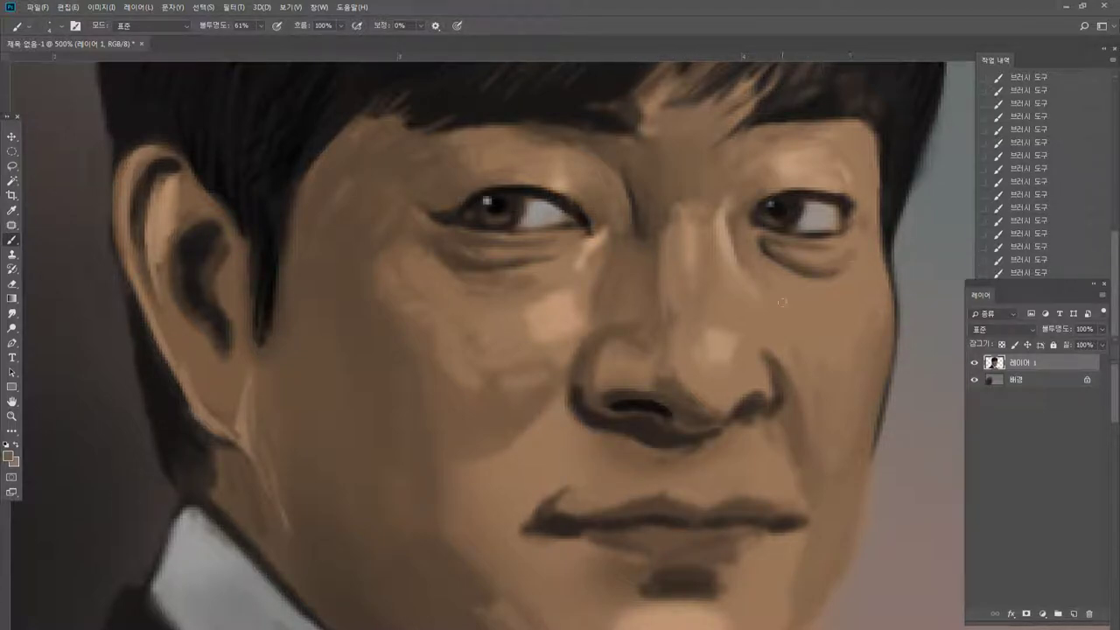
Darken the outline of the far nostril wing and hatch brown shading along the smile fold beside it.
left_click(759, 349, "alt")
left_click(759, 353, "alt")
mouse_move(764, 354)
left_mouse_down()
mouse_move(775, 385)
mouse_move(774, 349)
left_mouse_up()
left_click(779, 399, "alt")
mouse_move(781, 392)
left_mouse_down()
mouse_move(774, 359)
mouse_move(754, 343)
mouse_move(794, 381)
left_mouse_up()
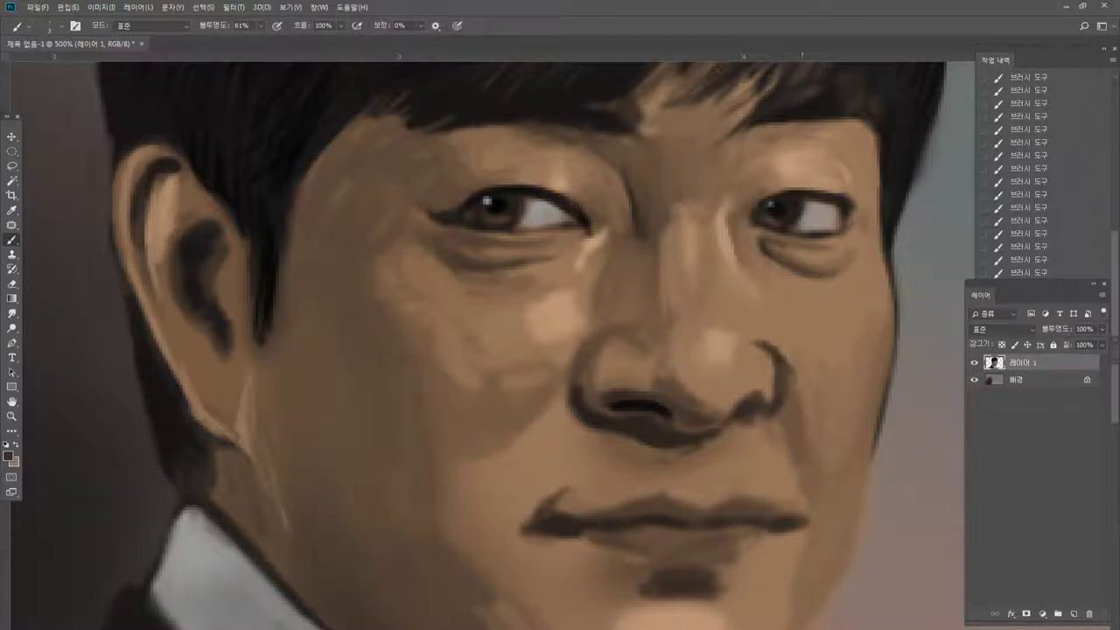
left_click(778, 368, "alt")
mouse_move(798, 375)
left_mouse_down()
mouse_move(779, 399)
mouse_move(806, 397)
mouse_move(791, 443)
left_mouse_up()
left_click_drag(801, 462, 815, 418)
Brighten the highlight running from the nose bridge toward the far cheek with sampled light skin tones.
left_click(739, 246, "alt")
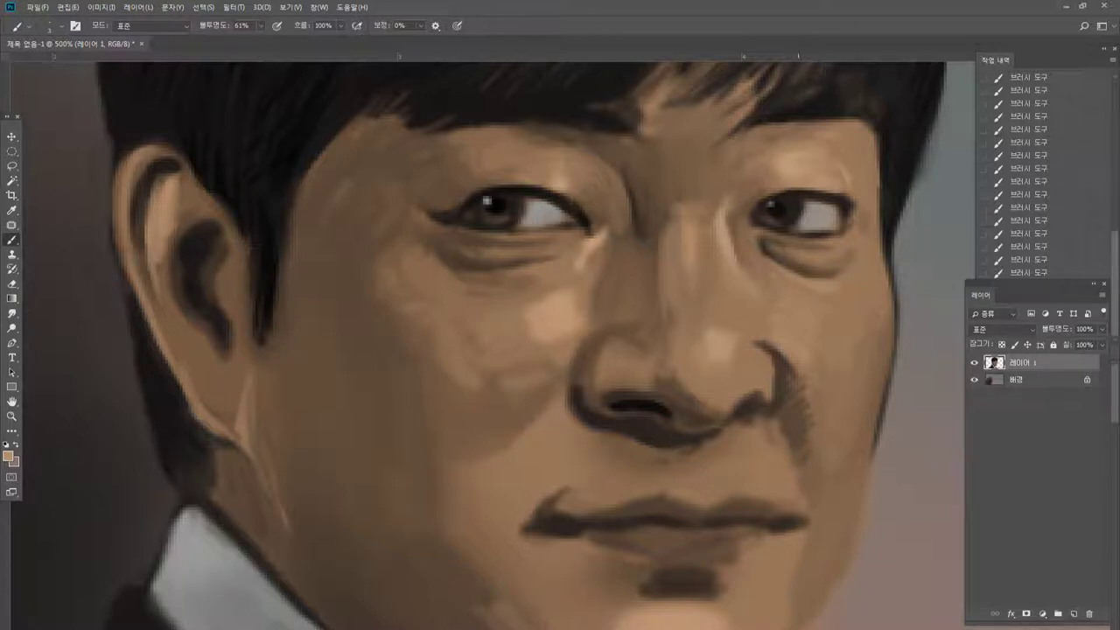
left_click(853, 217, "alt")
left_click(725, 346, "alt")
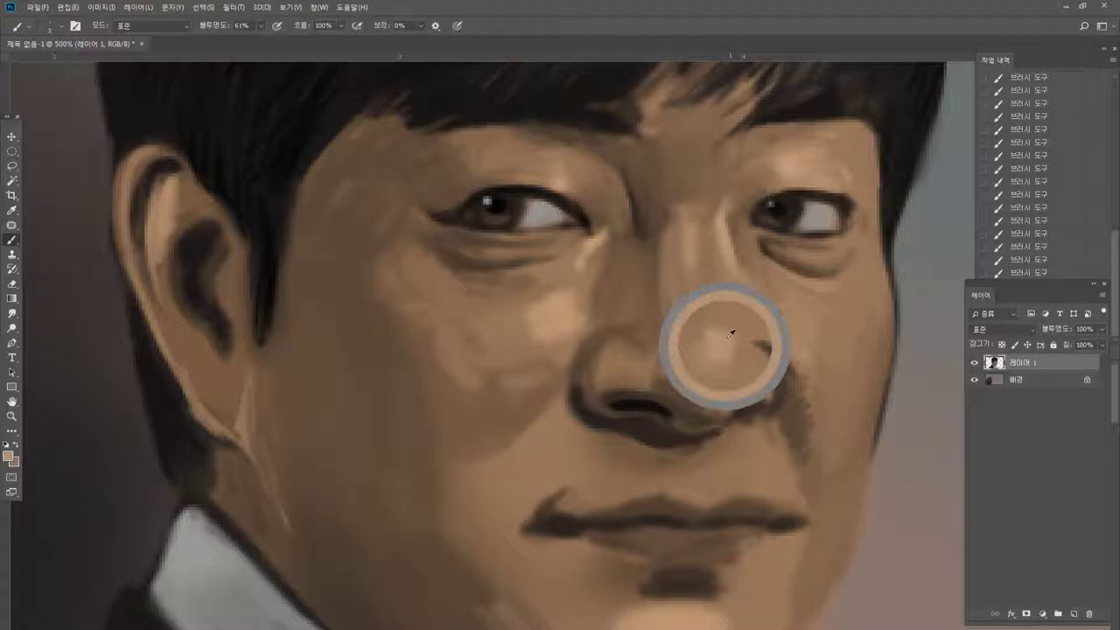
left_click(730, 242, "alt")
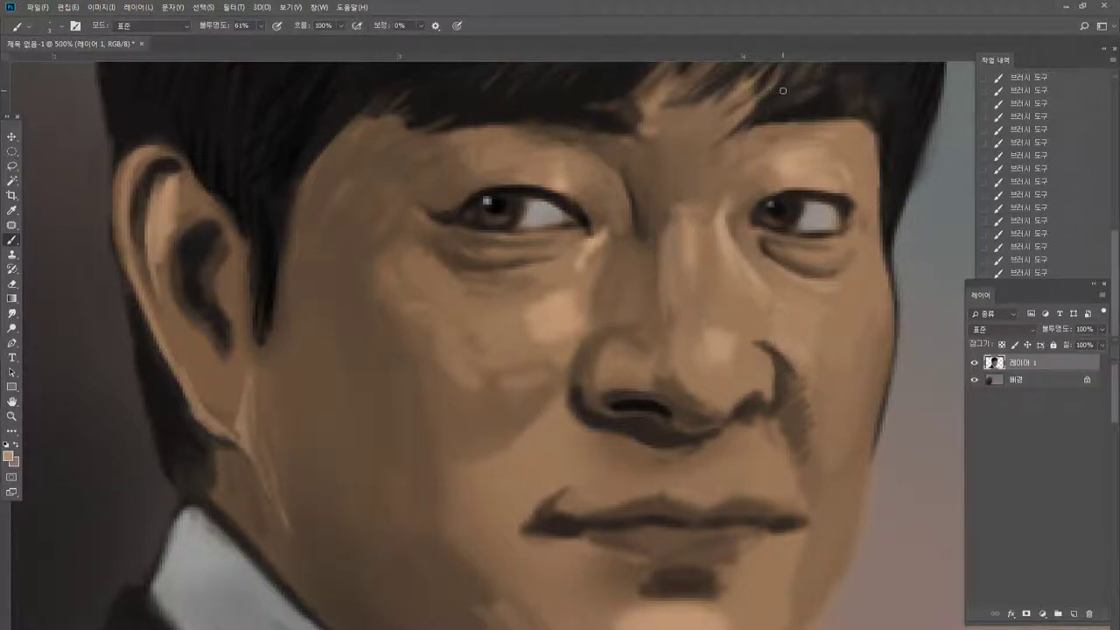
Refine the near nostril wing with brown shading above the opening and a lighter highlight on top, using sampled tones.
left_click(603, 392, "alt")
left_click_drag(625, 387, 656, 379)
left_click(643, 369, "alt")
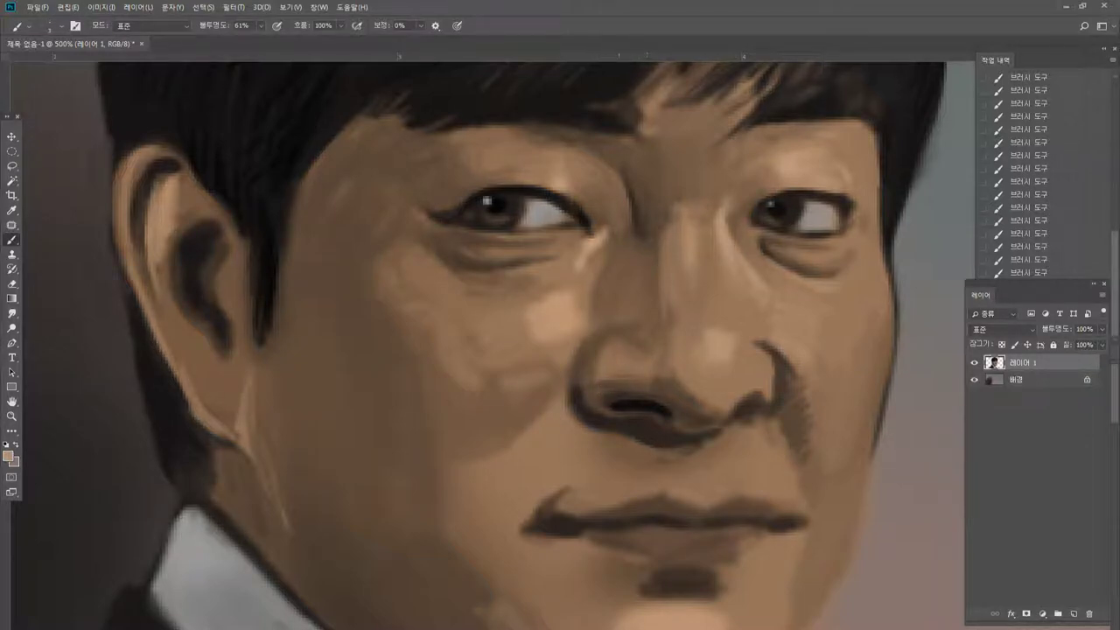
mouse_move(611, 346)
left_mouse_down()
mouse_move(644, 360)
mouse_move(600, 361)
left_mouse_up()
Paint light highlight patches on the near cheek below the outer eye corner with sampled skin tones.
left_click(542, 395, "alt")
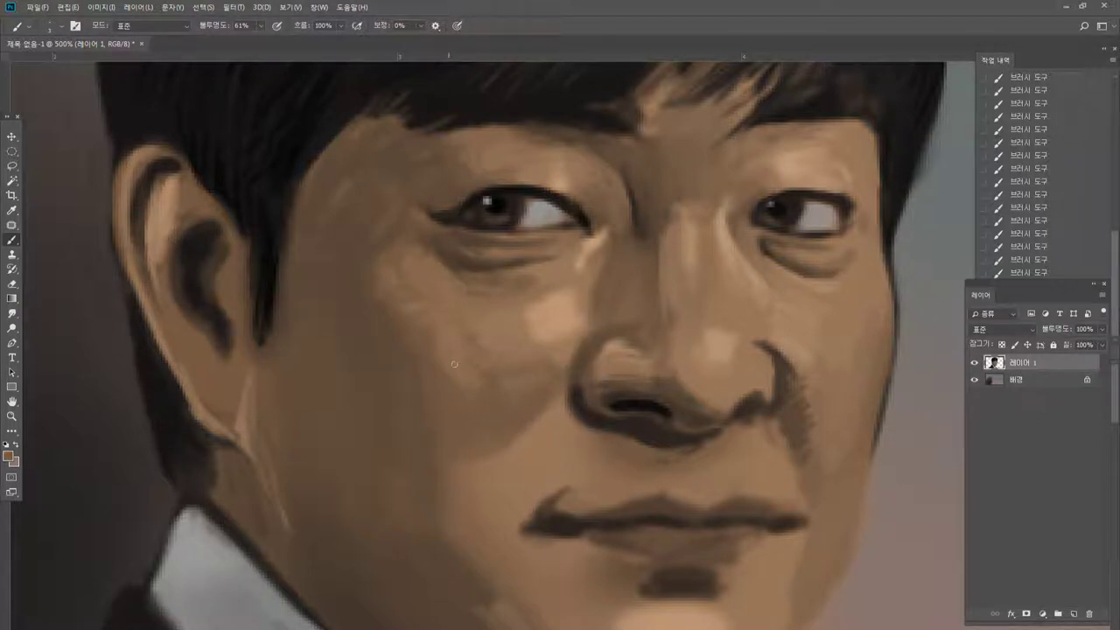
left_click(575, 320)
mouse_move(390, 280)
left_mouse_down()
mouse_move(437, 320)
mouse_move(396, 270)
mouse_move(429, 304)
left_mouse_up()
left_click(419, 281, "alt")
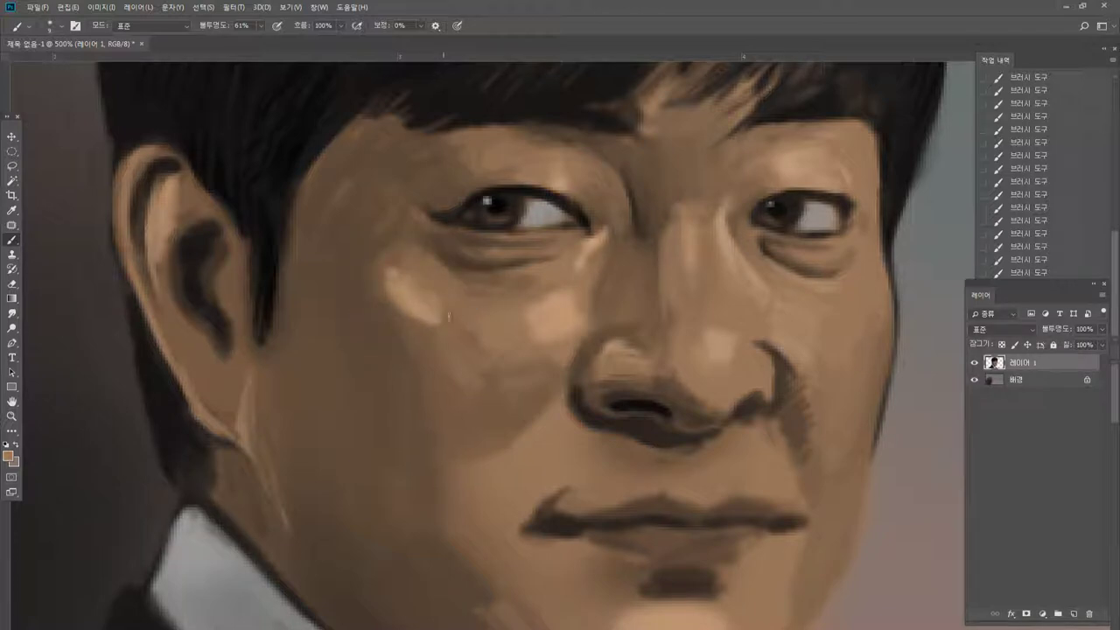
left_click(422, 317, "alt")
left_click(435, 333)
left_click_drag(473, 351, 442, 361)
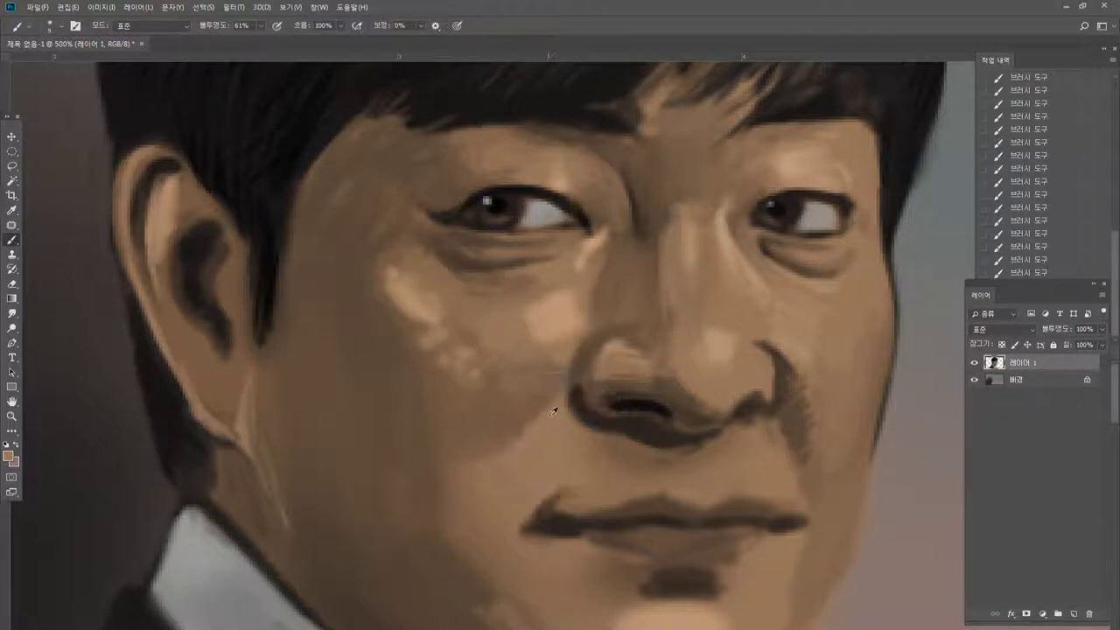
Tone down the near cheek highlight and smooth the skin beside the outer eye corner with sampled mid-brown tones.
double_click(11, 418)
left_click(547, 364)
left_click(560, 404)
left_click(560, 404)
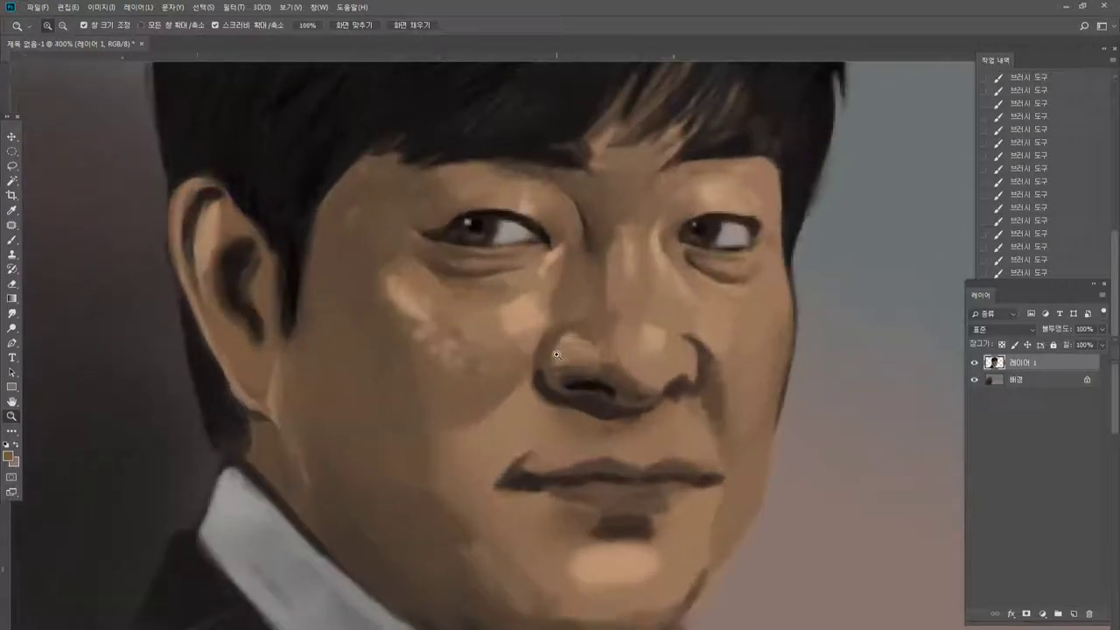
left_click(12, 239)
left_click(380, 273, "alt")
left_click_drag(388, 284, 407, 313)
left_click(406, 278, "alt")
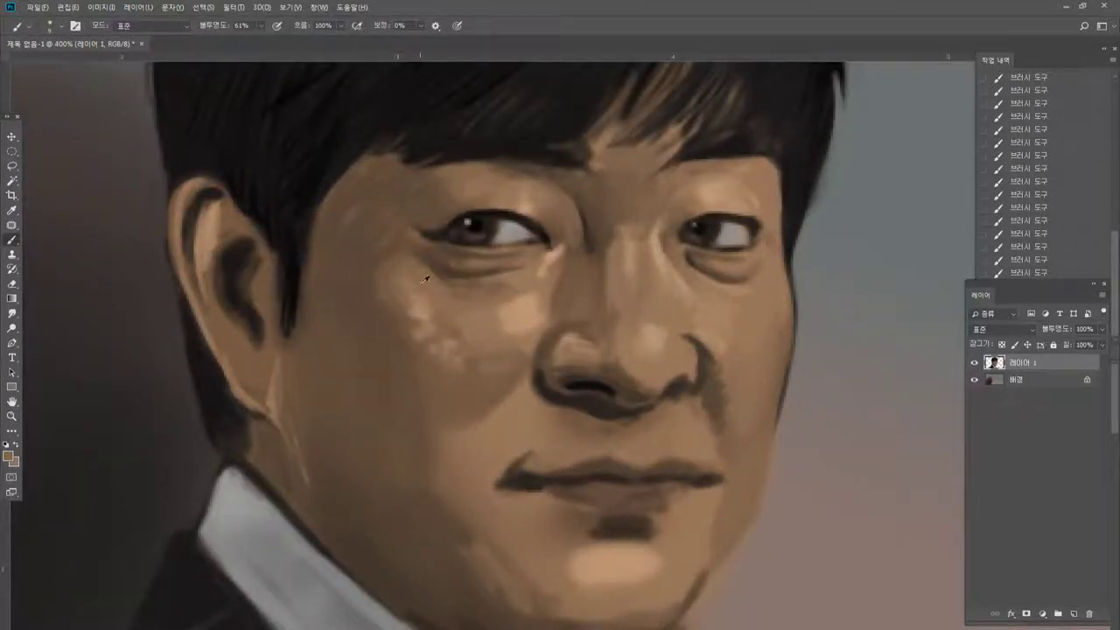
left_click(404, 231, "alt")
left_click_drag(394, 236, 402, 250)
right_click(12, 328)
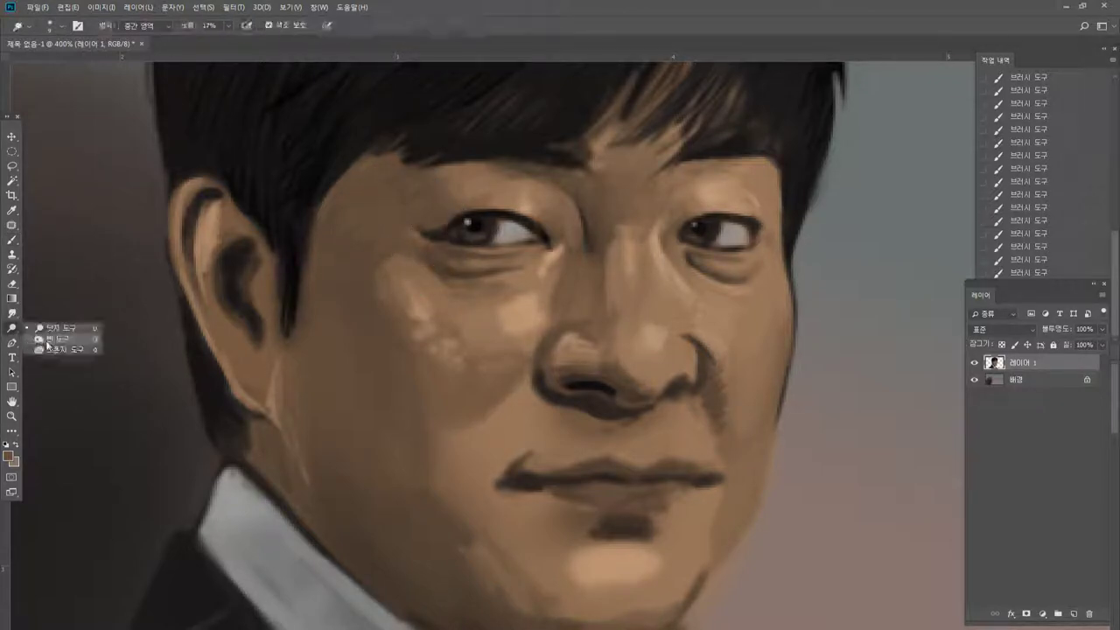
left_click(53, 341)
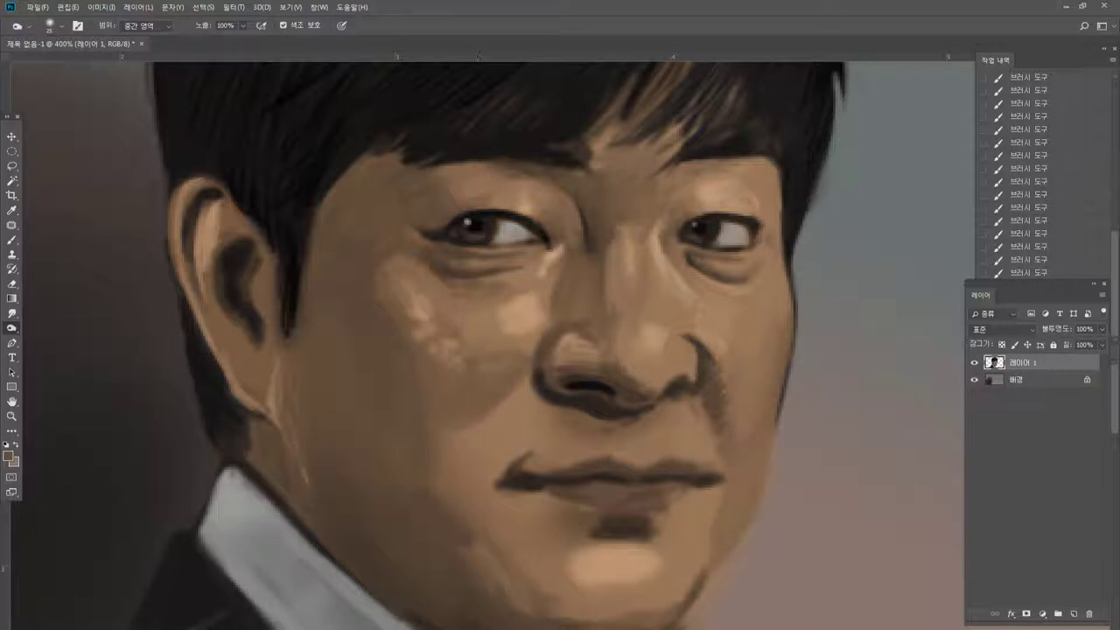
left_click(14, 239)
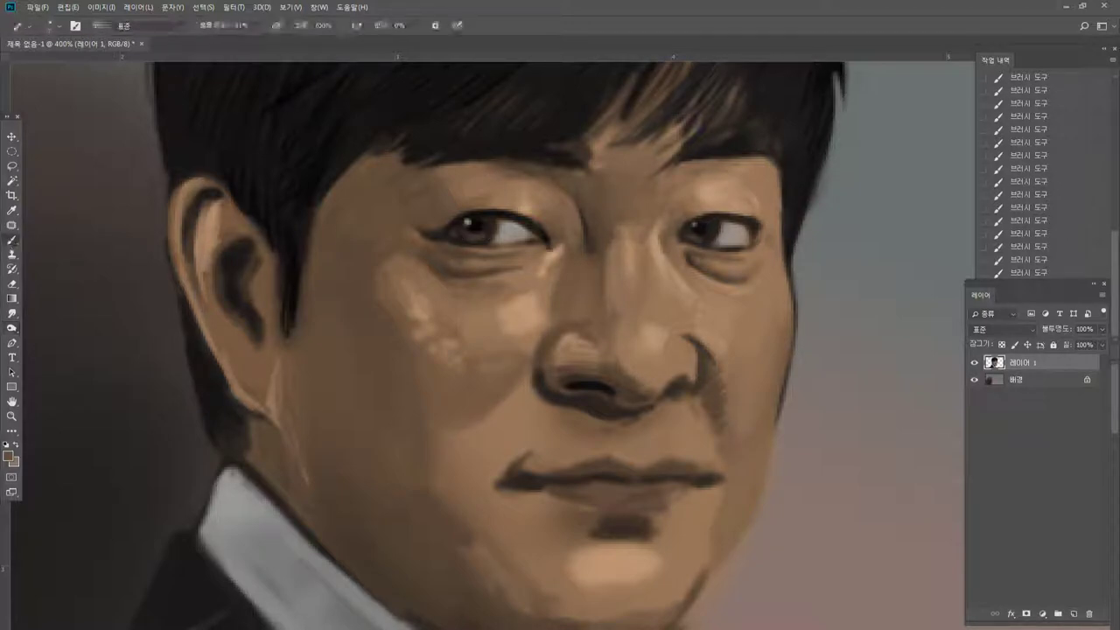
Blend the bright patch at the near eye's inner corner into the side of the nose with sampled skin tones.
left_click(562, 256, "alt")
left_click_drag(568, 246, 562, 261)
left_click(577, 270, "alt")
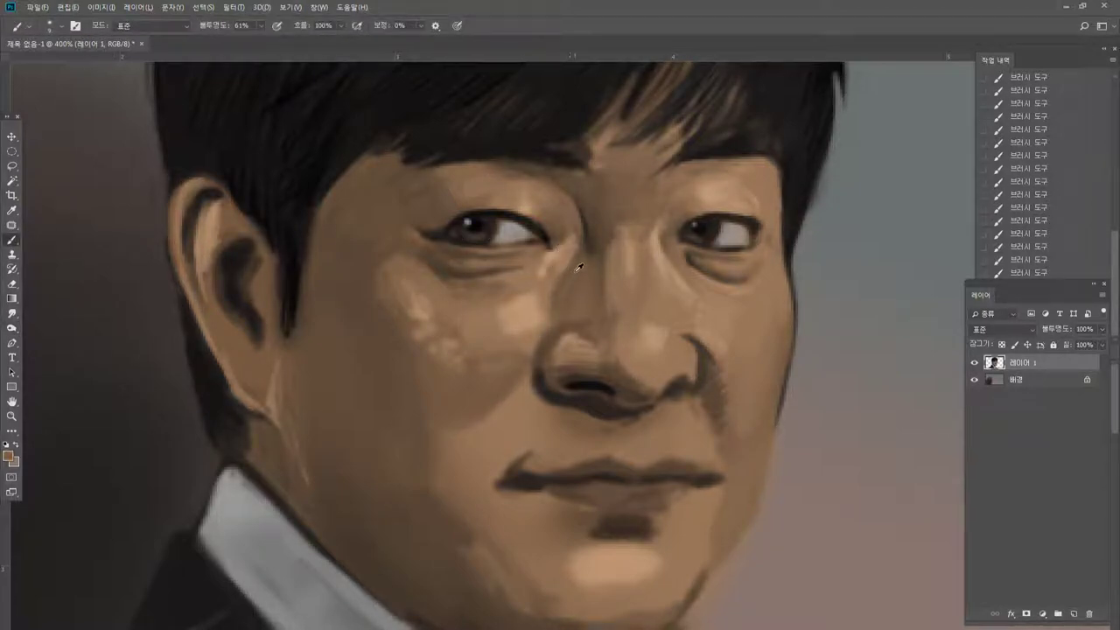
left_click(560, 249, "alt")
left_click(518, 325, "alt")
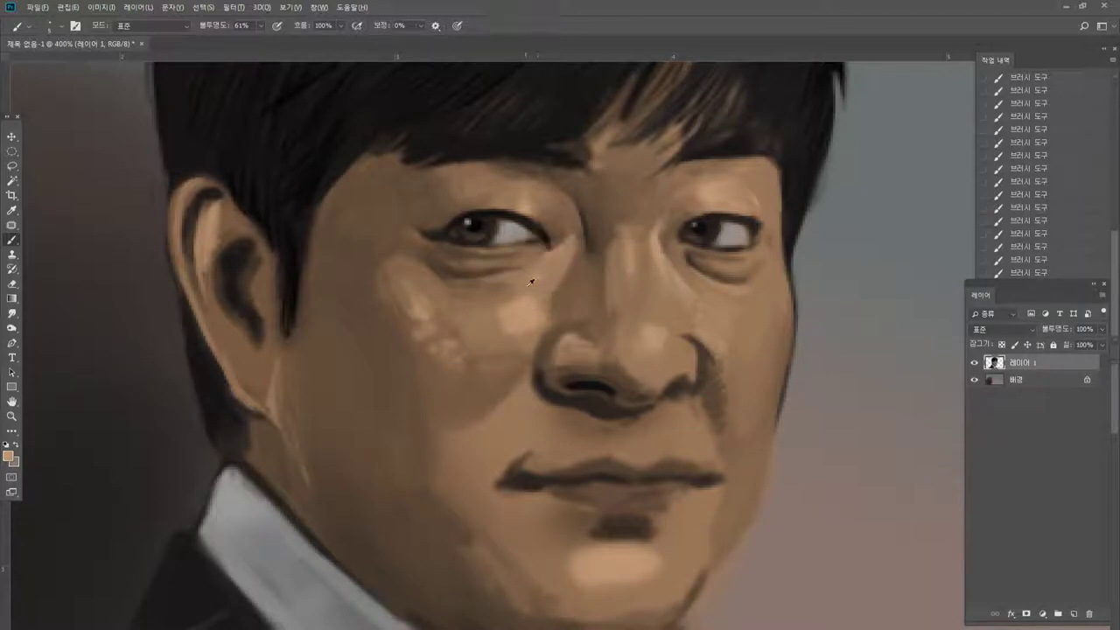
left_click(580, 292, "alt")
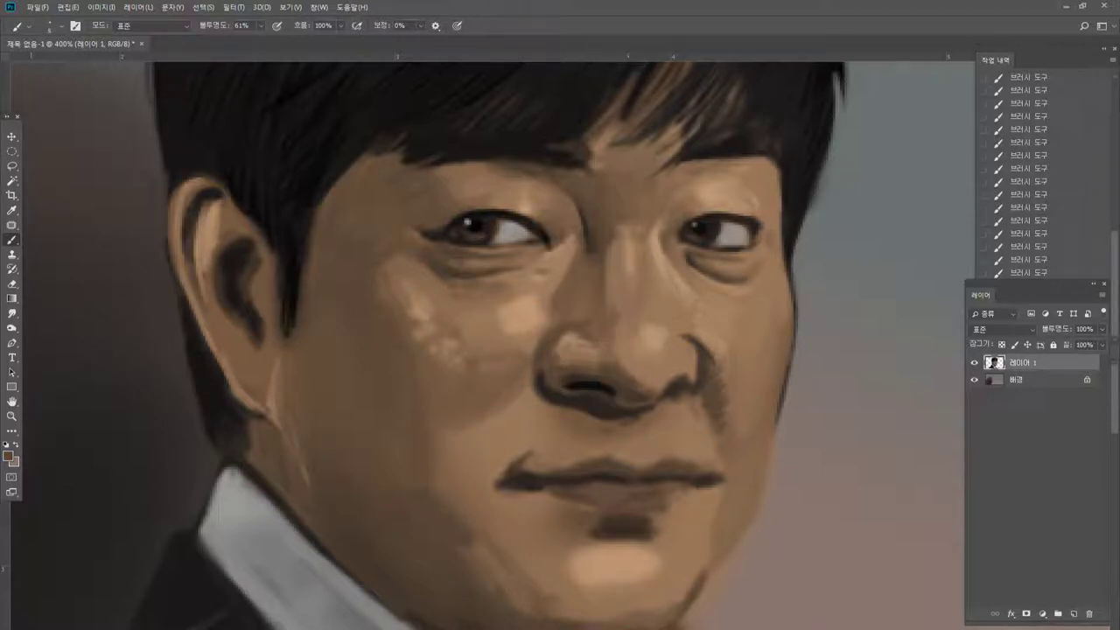
Soften the hatched smile-fold shading beside the far nostril wing with sampled skin tone.
double_click(12, 417)
left_click(599, 375)
left_click(610, 418)
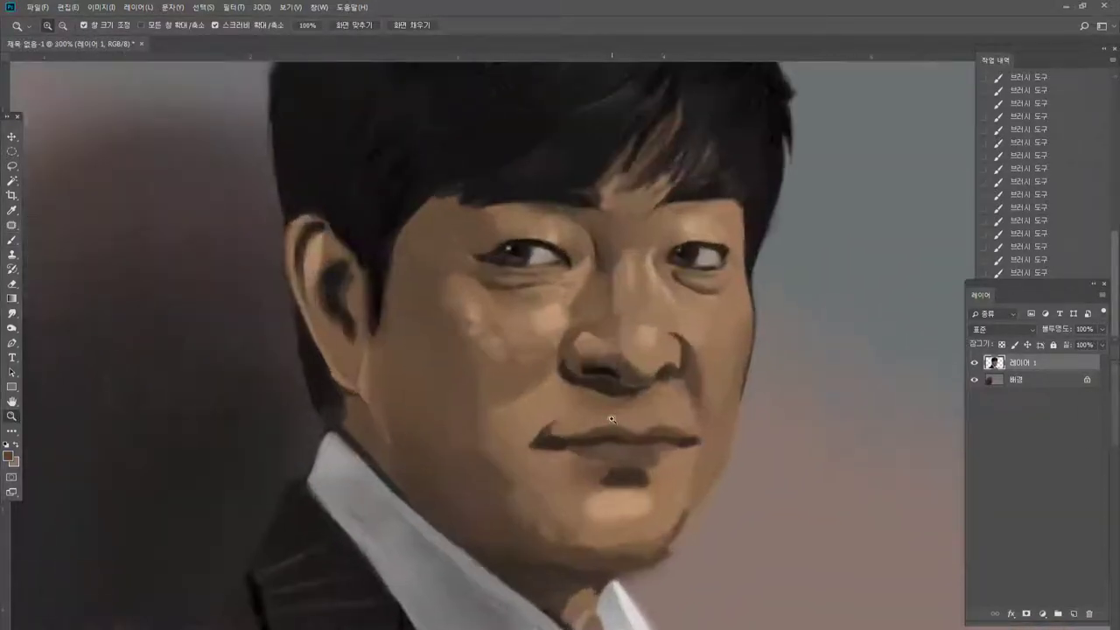
left_click(612, 419)
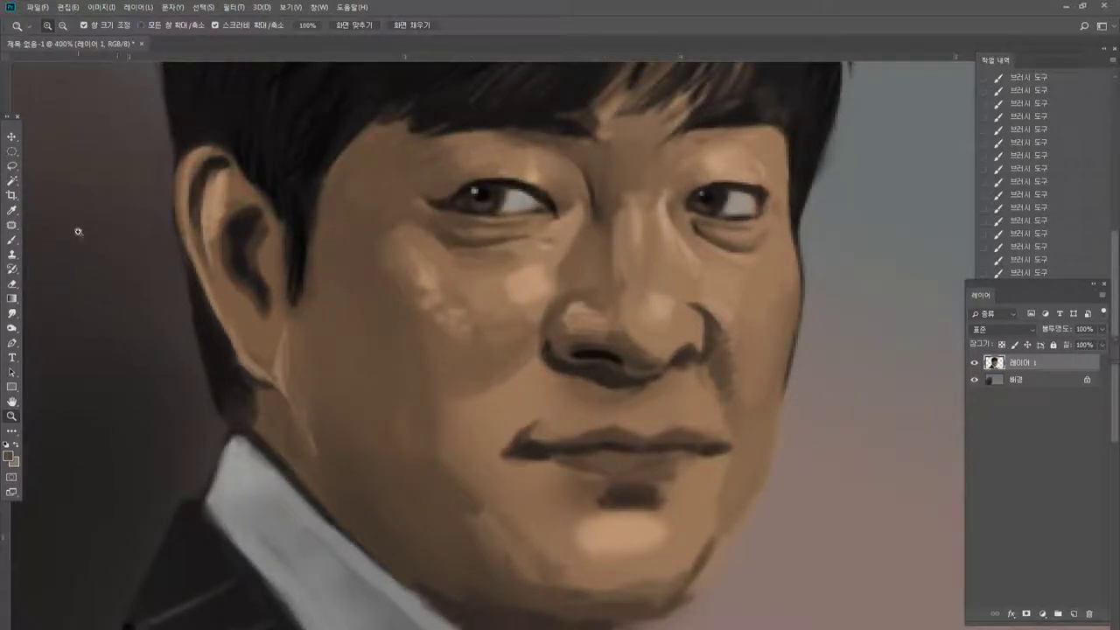
left_click(12, 239)
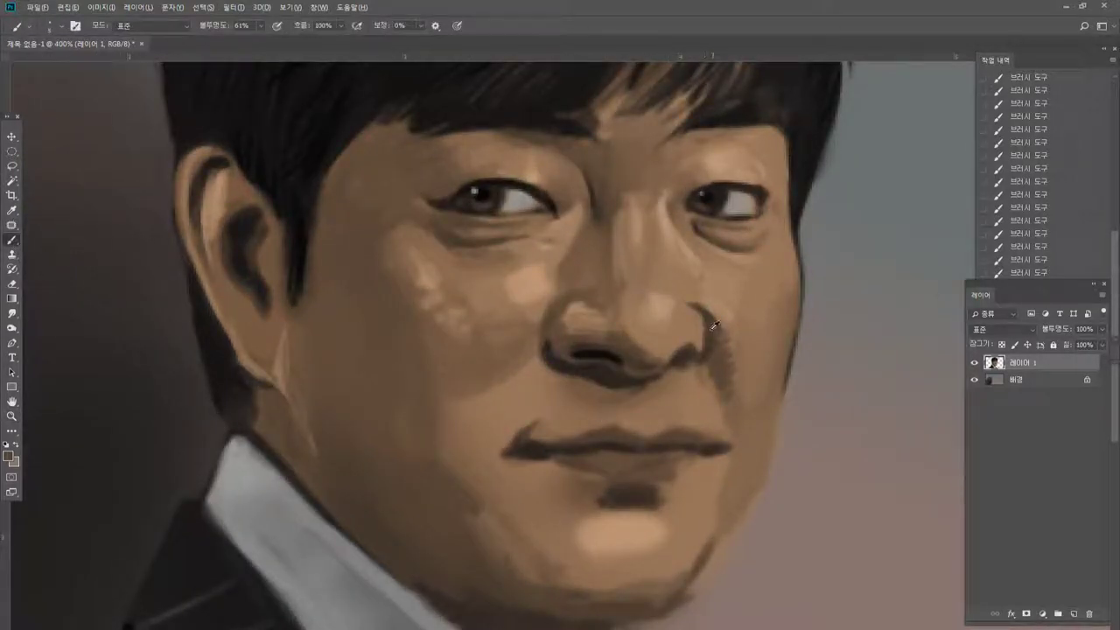
left_click(740, 310, "alt")
left_click_drag(728, 327, 730, 359)
left_click(714, 319, "alt")
Draw a dark contour line along the far cheek and jaw down to the chin with a sampled near-black tone.
left_click(796, 202, "alt")
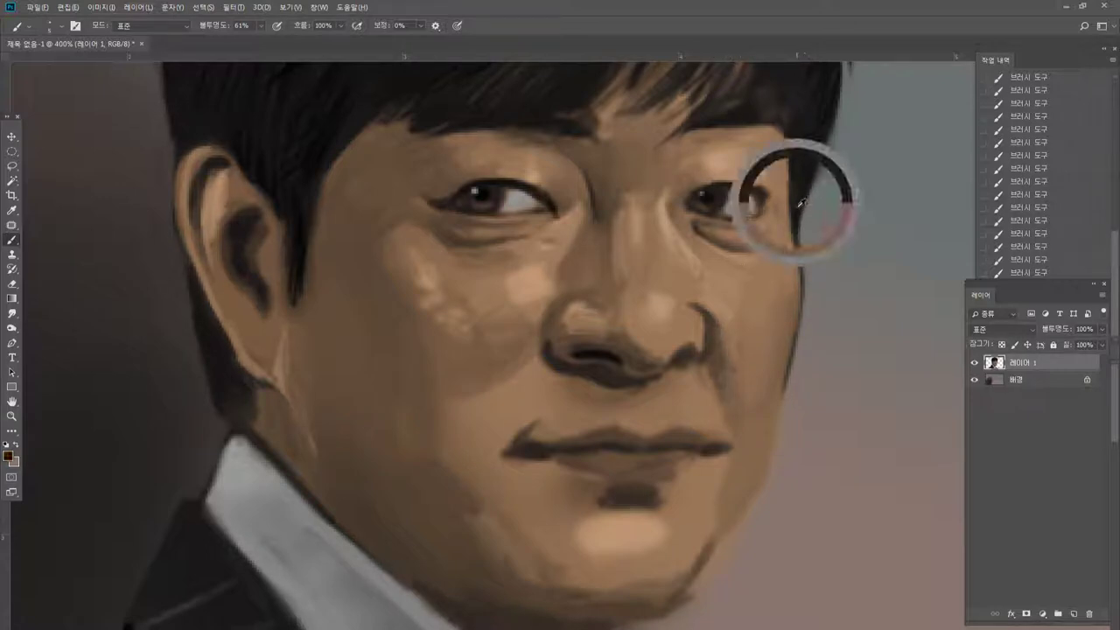
left_click_drag(781, 385, 760, 473)
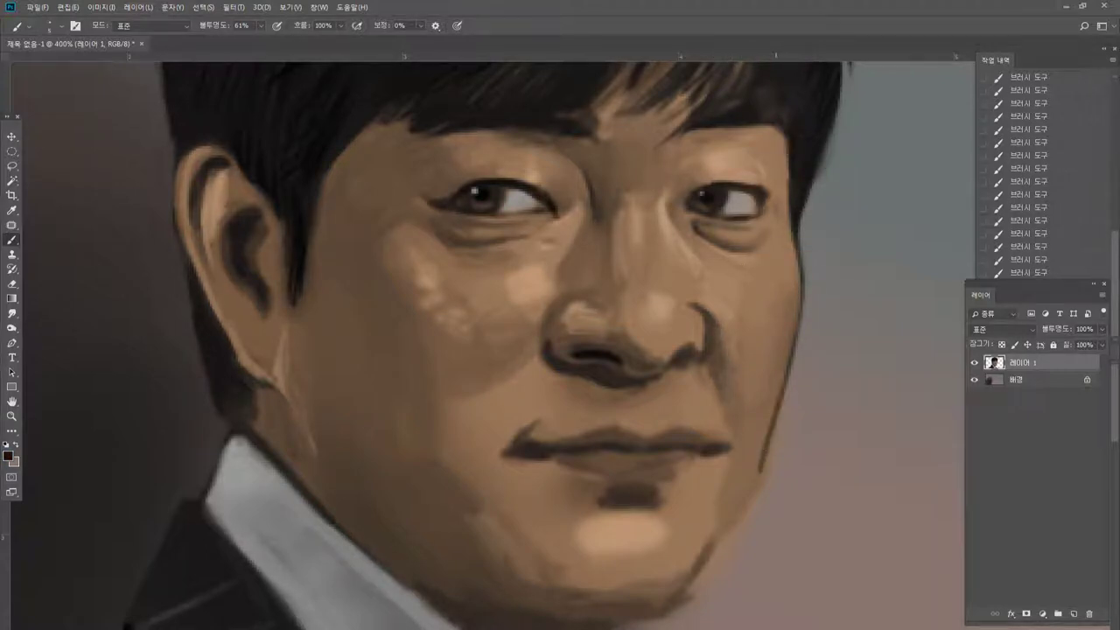
mouse_move(794, 347)
left_mouse_down()
mouse_move(754, 494)
mouse_move(663, 606)
mouse_move(640, 613)
mouse_move(657, 611)
left_mouse_up()
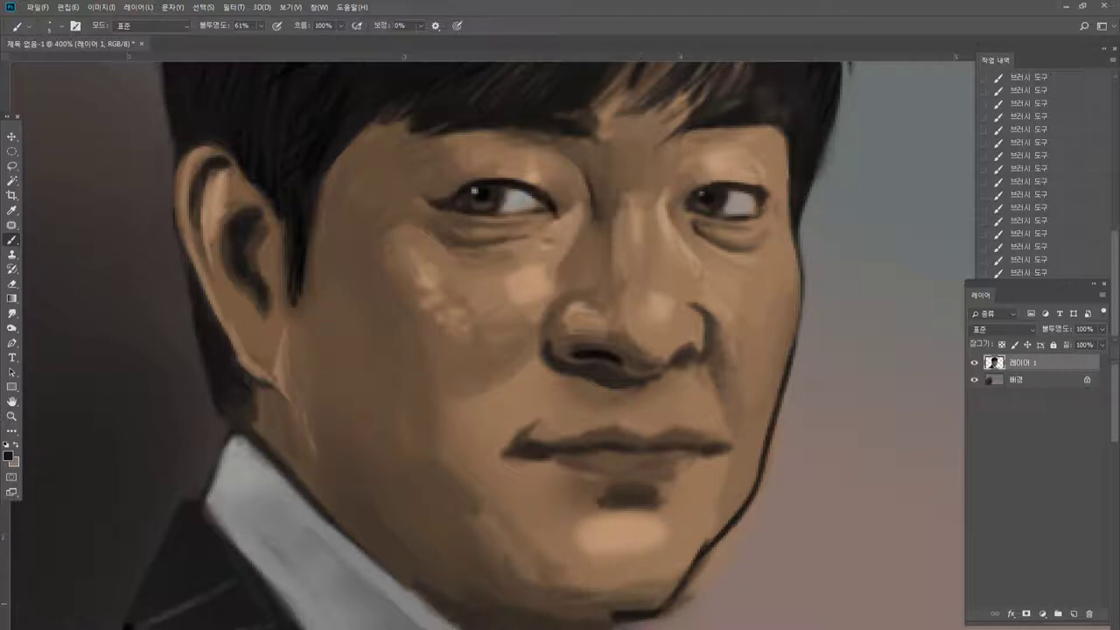
left_click_drag(693, 571, 768, 470)
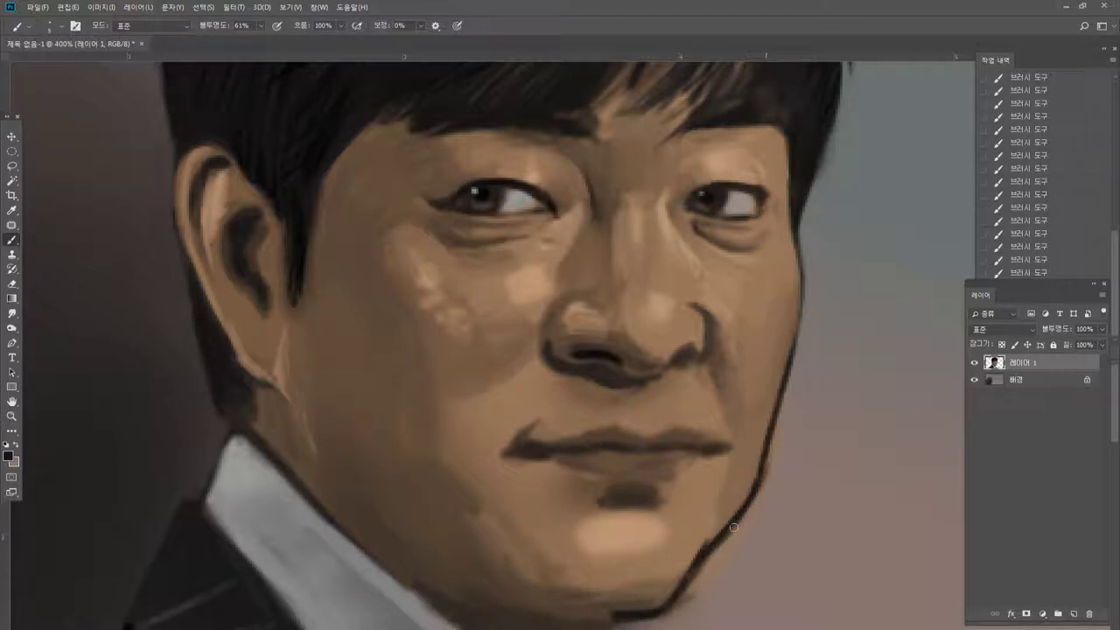
left_click_drag(735, 527, 750, 492)
Erase the outer edge of the far cheek and jaw contour down to the chin to leave a thin, clean outline.
key("e")
left_click_drag(773, 455, 768, 469)
left_click_drag(777, 422, 743, 518)
mouse_move(762, 471)
left_mouse_down()
mouse_move(758, 497)
mouse_move(668, 617)
left_mouse_up()
left_click_drag(685, 581, 656, 621)
left_click_drag(665, 605, 623, 626)
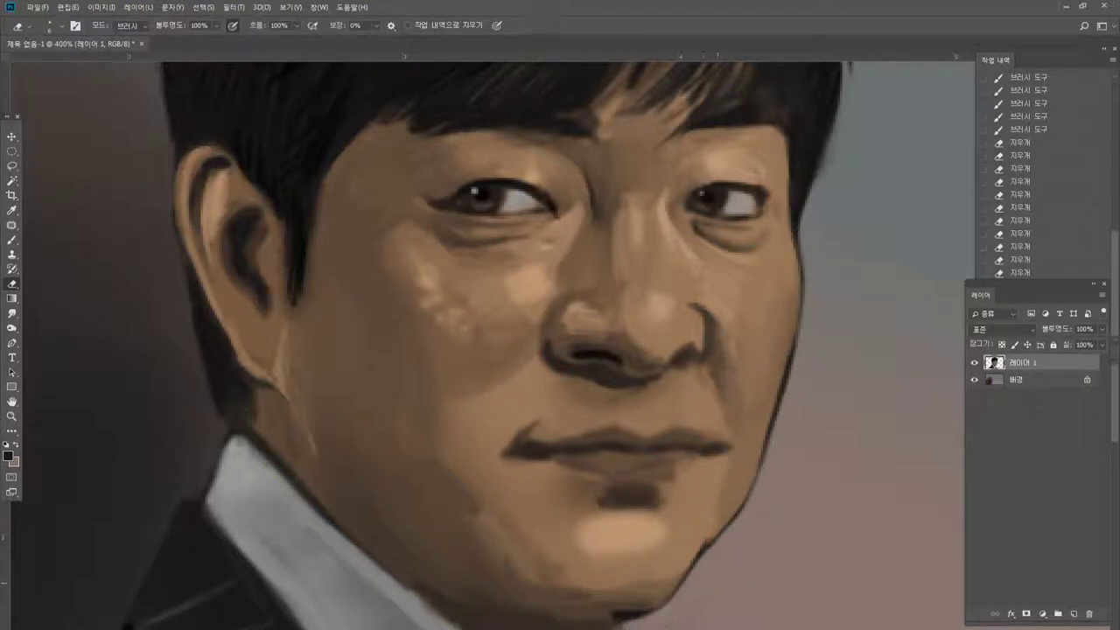
left_click(812, 479)
Paint the philtrum between nose and upper lip with light ridge highlights and a darker central groove, using sampled tones.
double_click(13, 417)
left_click_drag(559, 378, 536, 346)
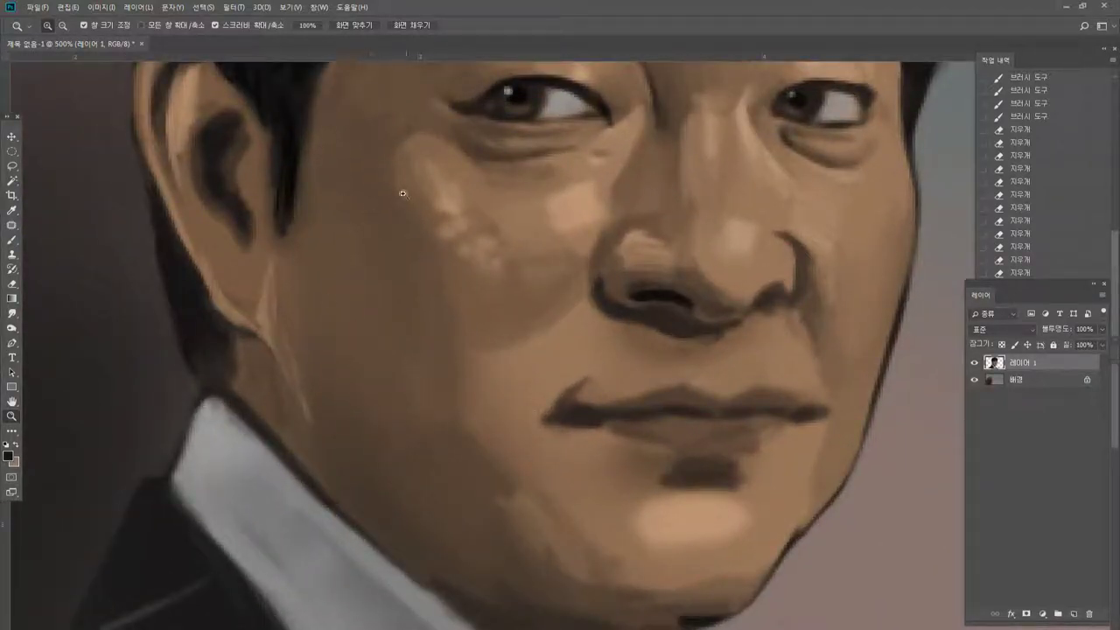
left_click(12, 238)
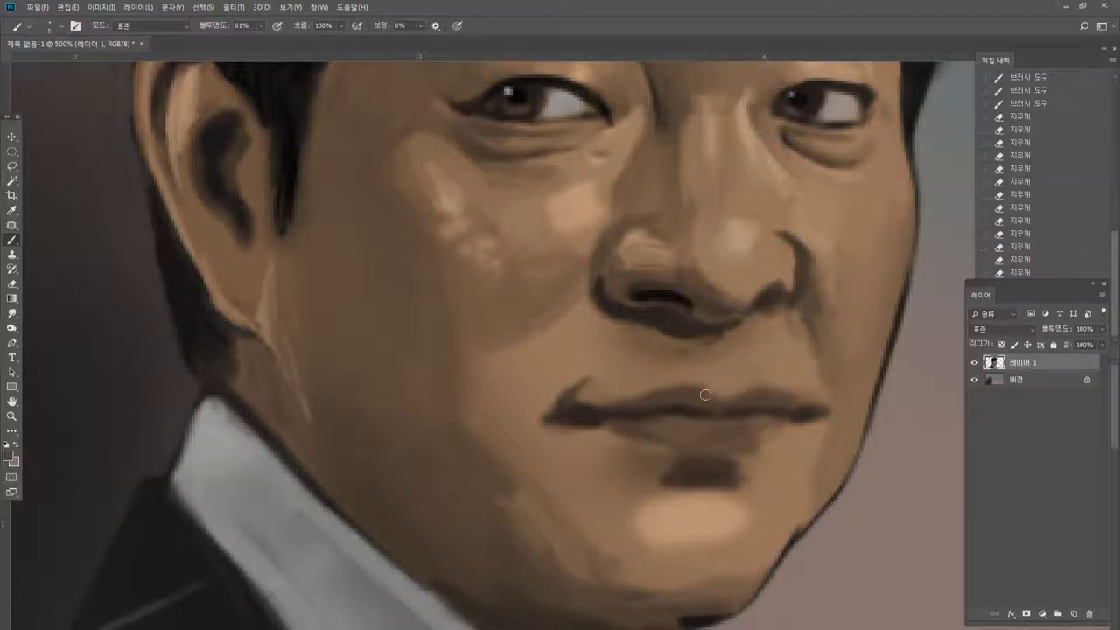
left_click(706, 367, "alt")
left_click_drag(690, 387, 629, 399)
left_click(742, 235, "alt")
left_click_drag(698, 354, 705, 384)
left_click(703, 375, "alt")
mouse_move(704, 382)
left_mouse_down()
mouse_move(740, 385)
mouse_move(742, 337)
mouse_move(746, 367)
mouse_move(730, 355)
mouse_move(726, 373)
mouse_move(722, 357)
mouse_move(727, 371)
mouse_move(749, 371)
left_mouse_up()
left_click(723, 330, "alt")
left_click(724, 375, "alt")
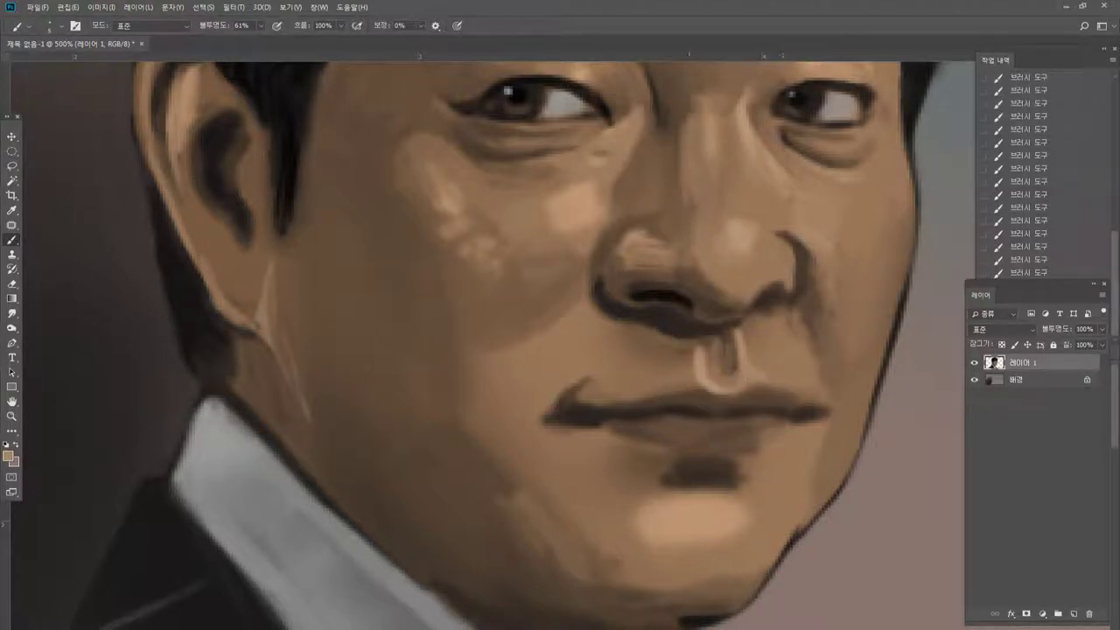
Define the far half of the upper lip and shade the far mouth corner downward with sampled brown tones.
left_click(685, 398, "alt")
mouse_move(725, 397)
left_mouse_down()
mouse_move(704, 386)
mouse_move(777, 400)
left_mouse_up()
left_click(776, 382, "alt")
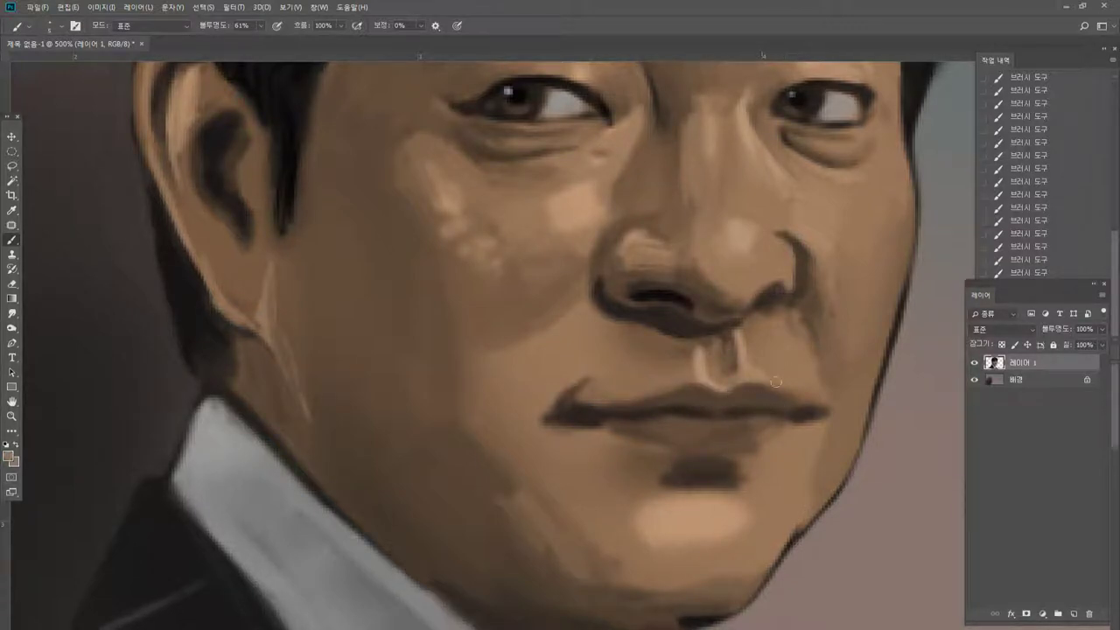
left_click(755, 370, "alt")
mouse_move(790, 396)
left_mouse_down()
mouse_move(816, 404)
mouse_move(808, 417)
mouse_move(827, 470)
mouse_move(818, 503)
left_mouse_up()
left_click(777, 404, "alt")
left_click(804, 407, "alt")
left_click(814, 440, "alt")
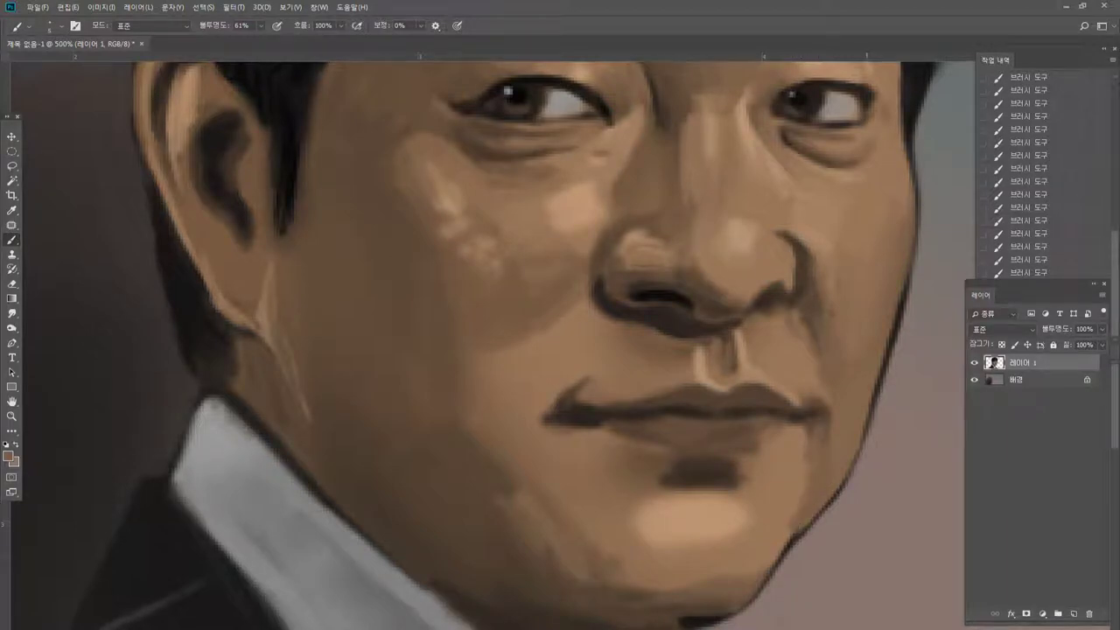
Smooth the lower lip and the skin above the mouth, and round the upper lip's edge at the near mouth corner.
left_click(694, 426, "alt")
left_click(725, 412)
left_click(643, 372, "alt")
left_click(602, 325, "alt")
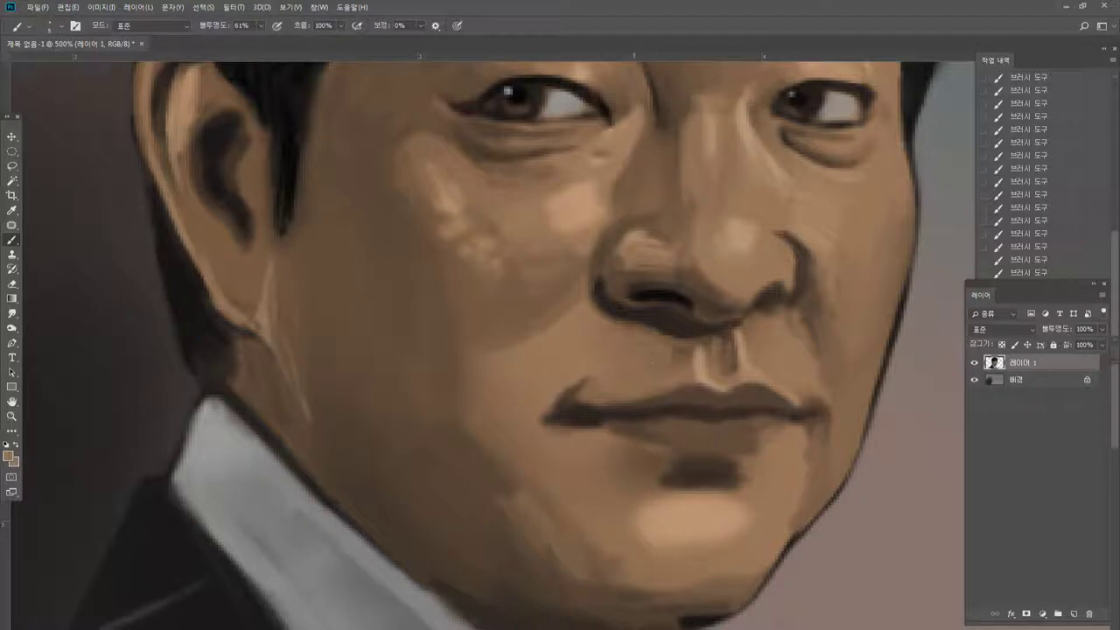
left_click(569, 400, "alt")
mouse_move(580, 394)
left_mouse_down()
mouse_move(652, 392)
mouse_move(565, 390)
mouse_move(647, 392)
left_mouse_up()
left_click(585, 394, "alt")
left_click(607, 367, "alt")
left_click(560, 411, "alt")
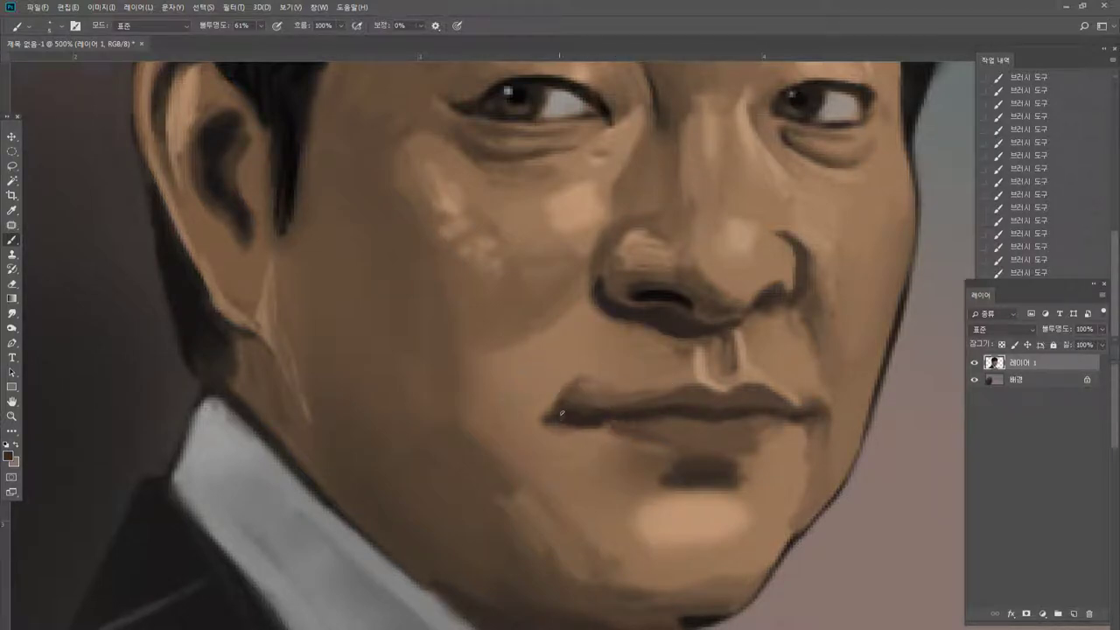
Refine the dark line between the lips and outline the lower lip's bottom edge with a light highlight.
left_click(575, 437, "alt")
left_click(587, 419, "alt")
left_click_drag(604, 424, 698, 420)
left_click(796, 442, "alt")
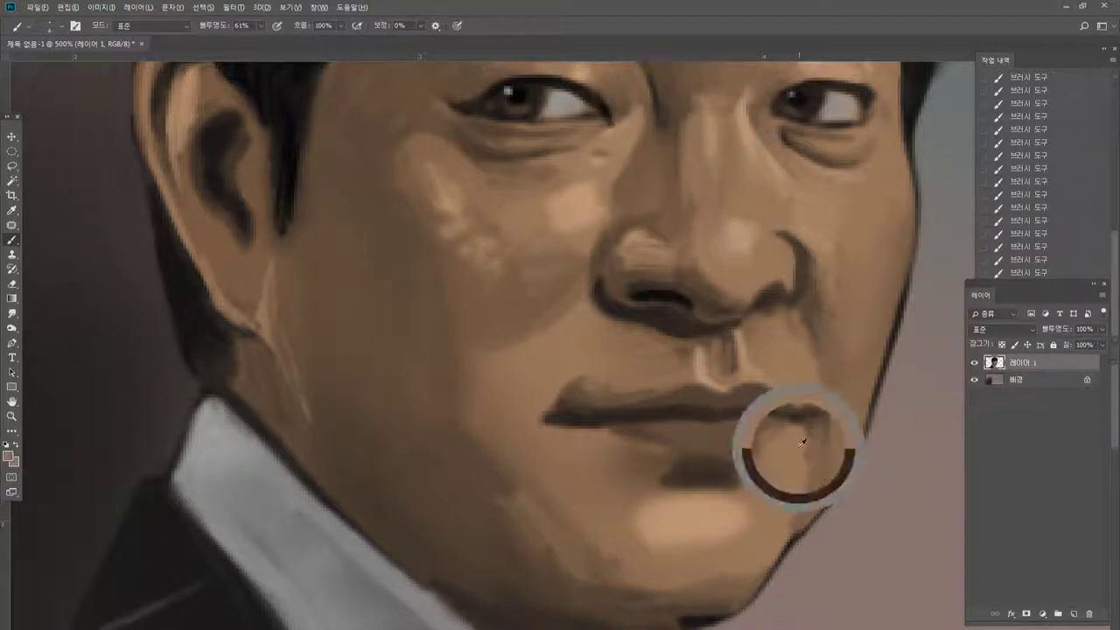
mouse_move(604, 431)
left_mouse_down()
mouse_move(681, 454)
mouse_move(759, 450)
mouse_move(679, 459)
mouse_move(656, 476)
mouse_move(687, 472)
left_mouse_up()
left_click(771, 452, "alt")
left_click(677, 483, "alt")
left_click(646, 503, "alt")
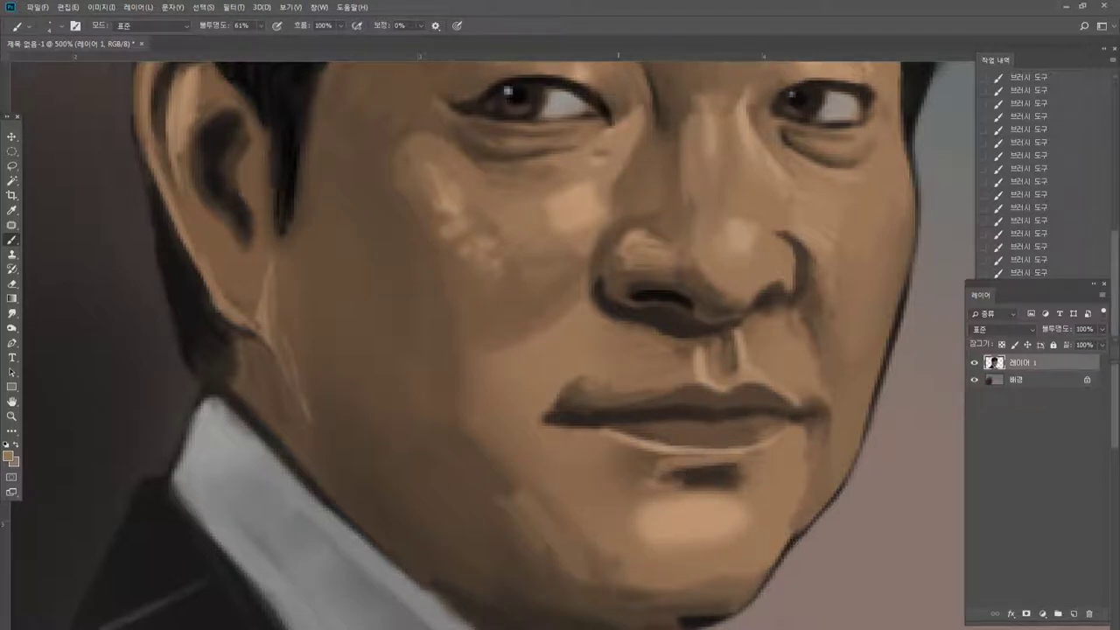
Shade the underside of the lower lip with a curved brown shadow spanning both sides of the central dark patch.
left_click(680, 475, "alt")
mouse_move(606, 452)
left_mouse_down()
mouse_move(652, 483)
mouse_move(657, 474)
mouse_move(611, 446)
mouse_move(617, 465)
mouse_move(625, 455)
left_mouse_up()
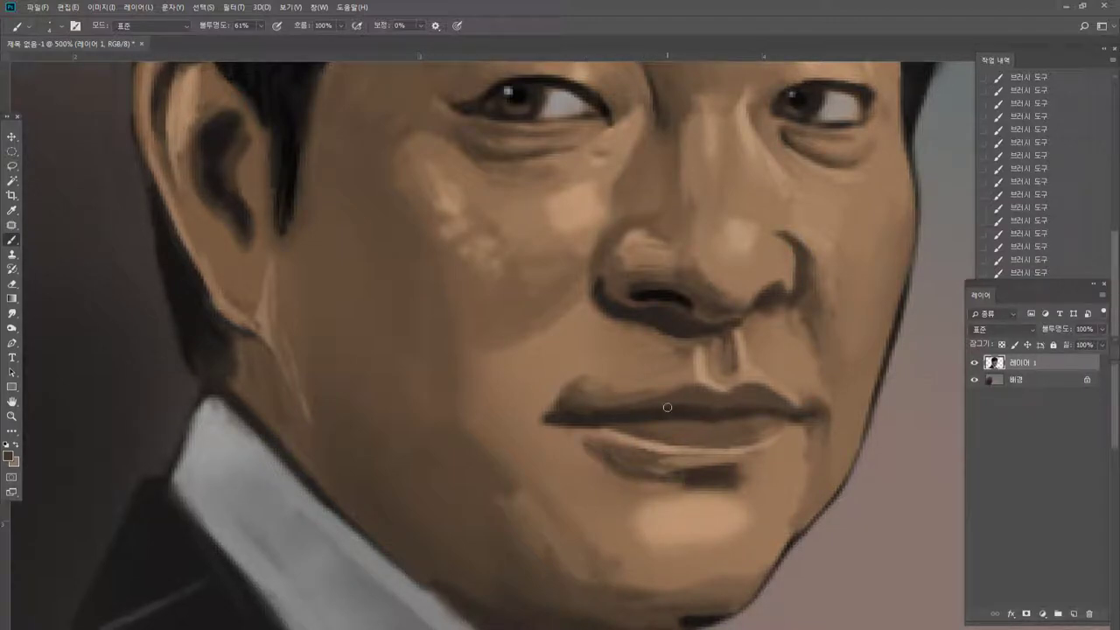
mouse_move(743, 472)
left_mouse_down()
mouse_move(783, 459)
mouse_move(741, 465)
mouse_move(768, 454)
mouse_move(757, 474)
mouse_move(689, 462)
left_mouse_up()
left_click(781, 463, "alt")
left_click(750, 470, "alt")
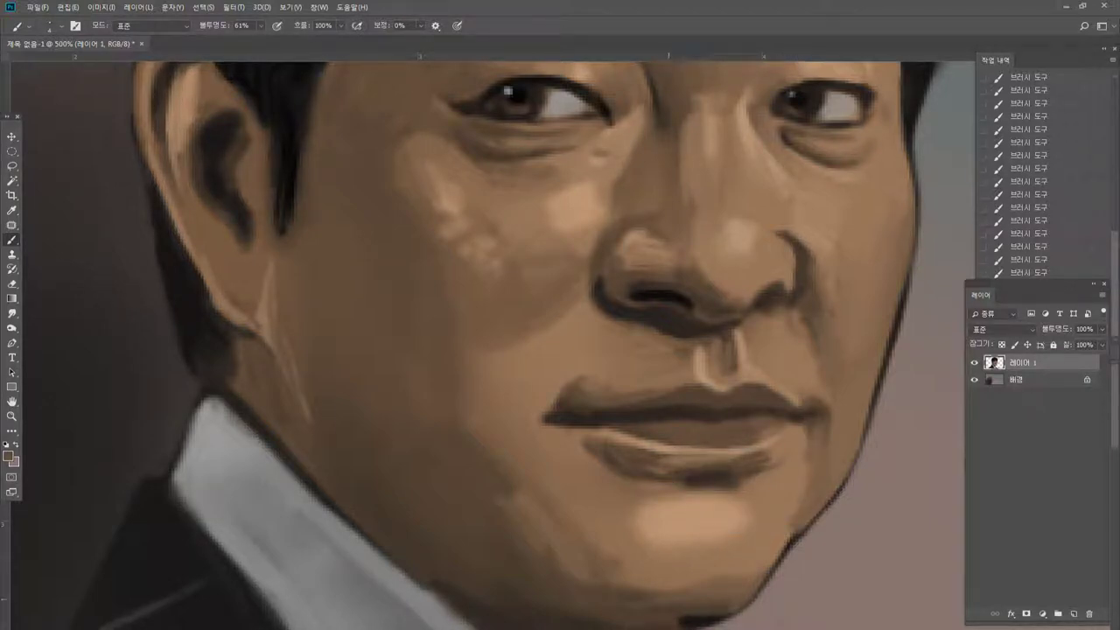
Soften the dark spot at the chin's lower edge and blend the dark patch below the lower lip with sampled skin tones.
left_click(666, 625, "alt")
left_click_drag(704, 620, 687, 622)
left_click(649, 488, "alt")
mouse_move(647, 482)
left_mouse_down()
mouse_move(687, 481)
mouse_move(706, 497)
mouse_move(713, 486)
mouse_move(710, 496)
left_mouse_up()
left_click(716, 476, "alt")
left_click(750, 494, "alt")
left_click(710, 479, "alt")
left_click(700, 508, "alt")
left_click(742, 492, "alt")
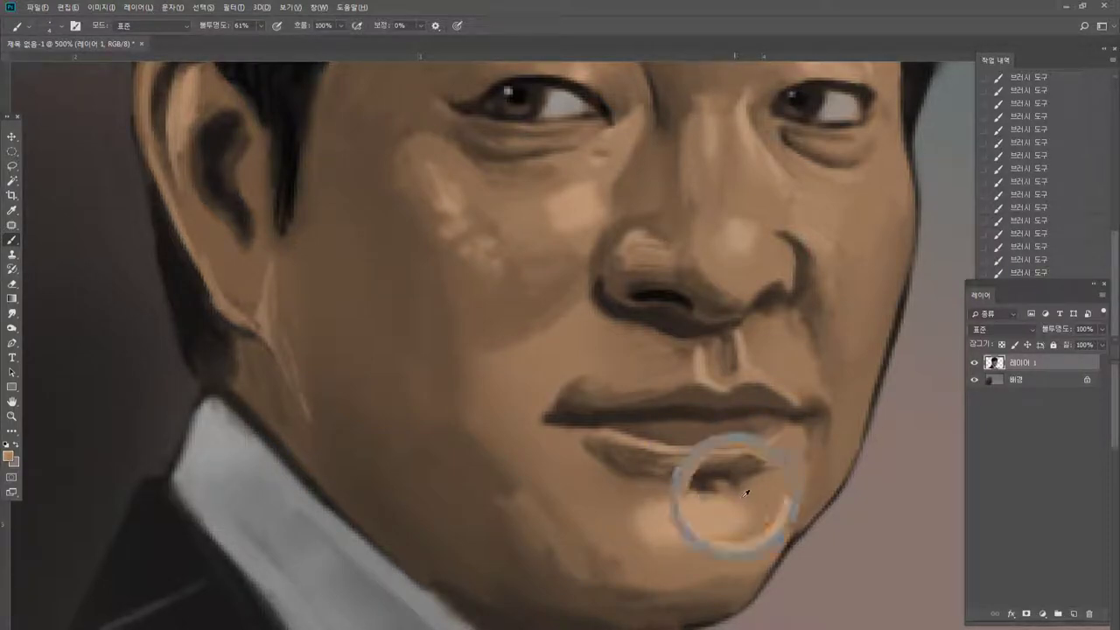
left_click(769, 487, "alt")
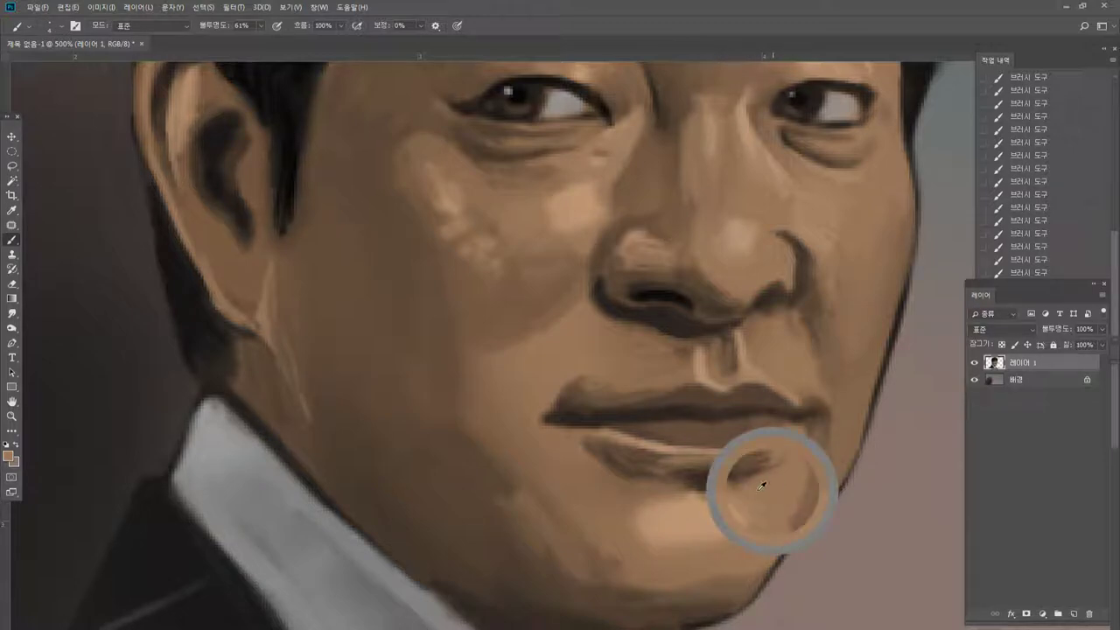
left_click(802, 450, "alt")
mouse_move(709, 475)
left_mouse_down()
mouse_move(732, 481)
mouse_move(714, 499)
mouse_move(643, 513)
left_mouse_up()
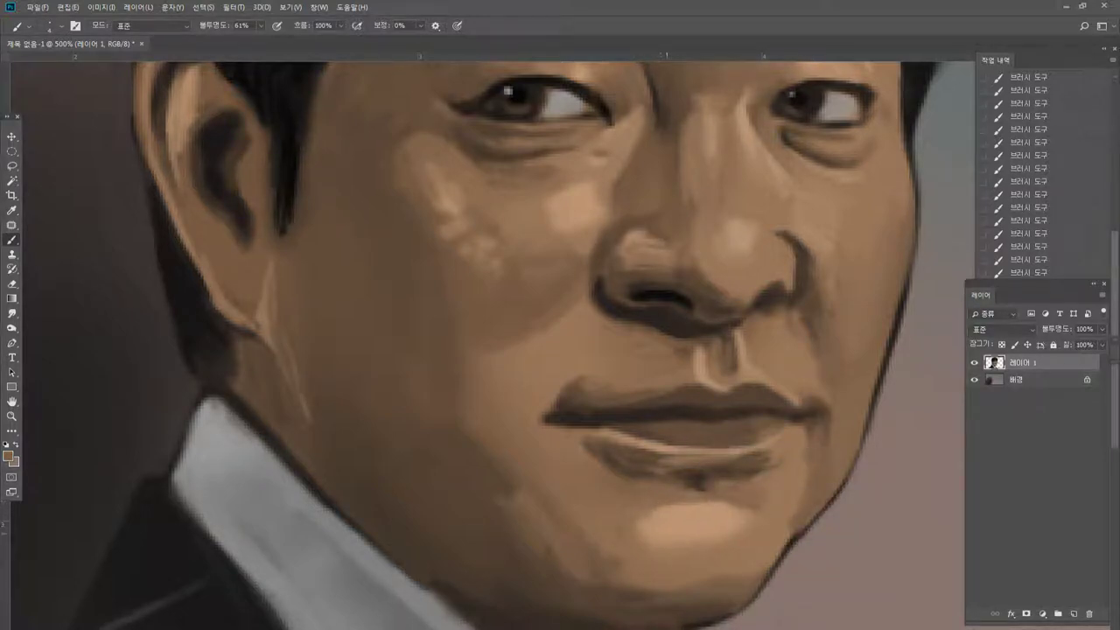
Shade the chin beneath its light highlight with sampled brown skin tones, curving the shading around toward the near jaw.
left_click(654, 585, "alt")
mouse_move(669, 558)
left_mouse_down()
mouse_move(706, 568)
mouse_move(691, 581)
mouse_move(721, 581)
mouse_move(718, 569)
mouse_move(742, 582)
mouse_move(787, 536)
left_mouse_up()
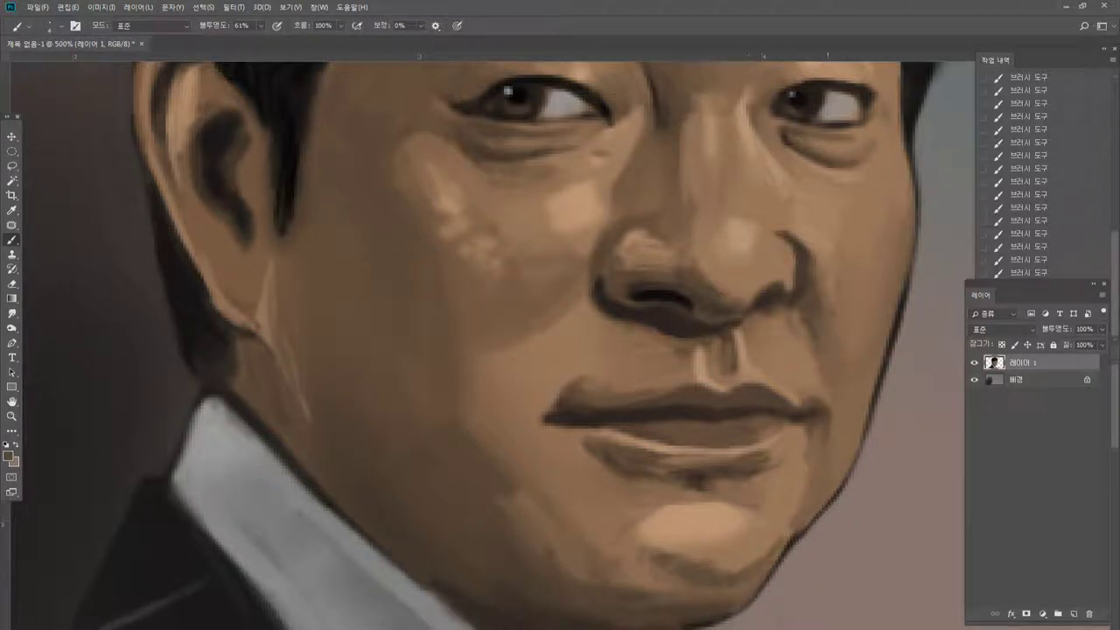
left_click(697, 542, "alt")
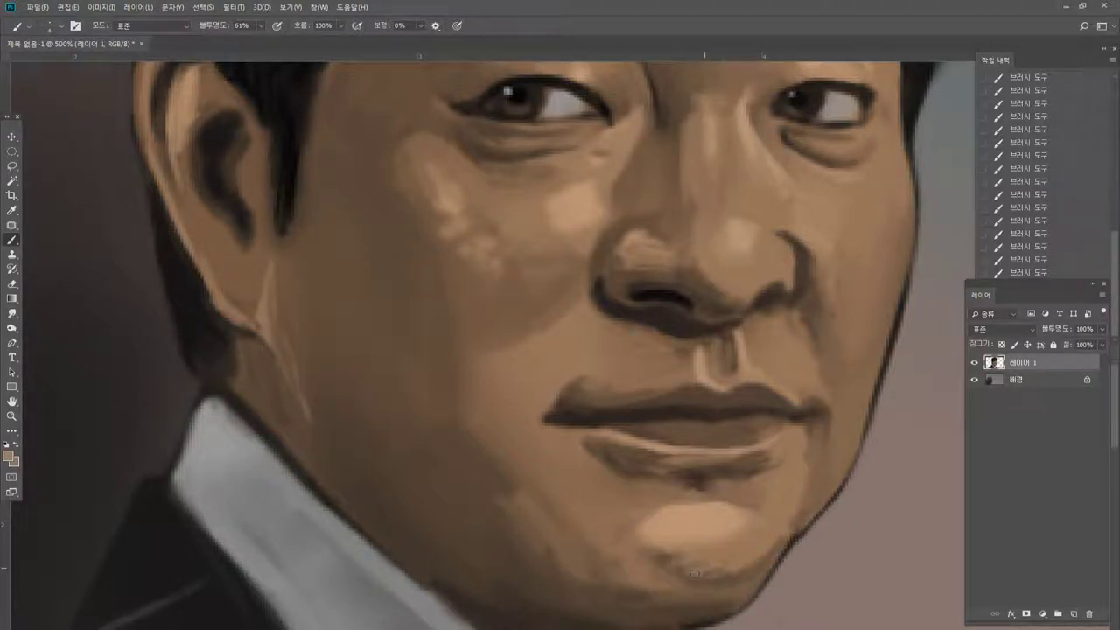
left_click(695, 589, "alt")
left_click(729, 604, "alt")
mouse_move(672, 597)
left_mouse_down()
mouse_move(624, 587)
mouse_move(615, 562)
mouse_move(643, 595)
mouse_move(636, 576)
mouse_move(608, 570)
left_mouse_up()
left_click(632, 599, "alt")
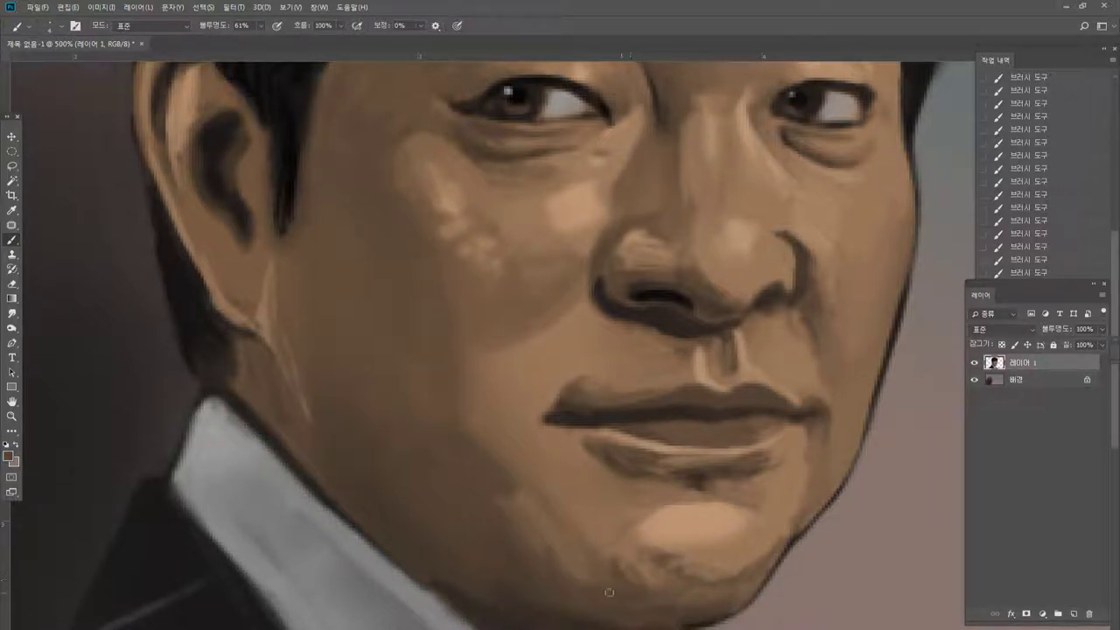
Blend the light streaks on the jaw beside the chin with brown tones sampled from the surrounding skin.
left_click(487, 475, "alt")
mouse_move(521, 527)
left_mouse_down()
mouse_move(538, 501)
mouse_move(540, 555)
mouse_move(563, 529)
mouse_move(573, 565)
left_mouse_up()
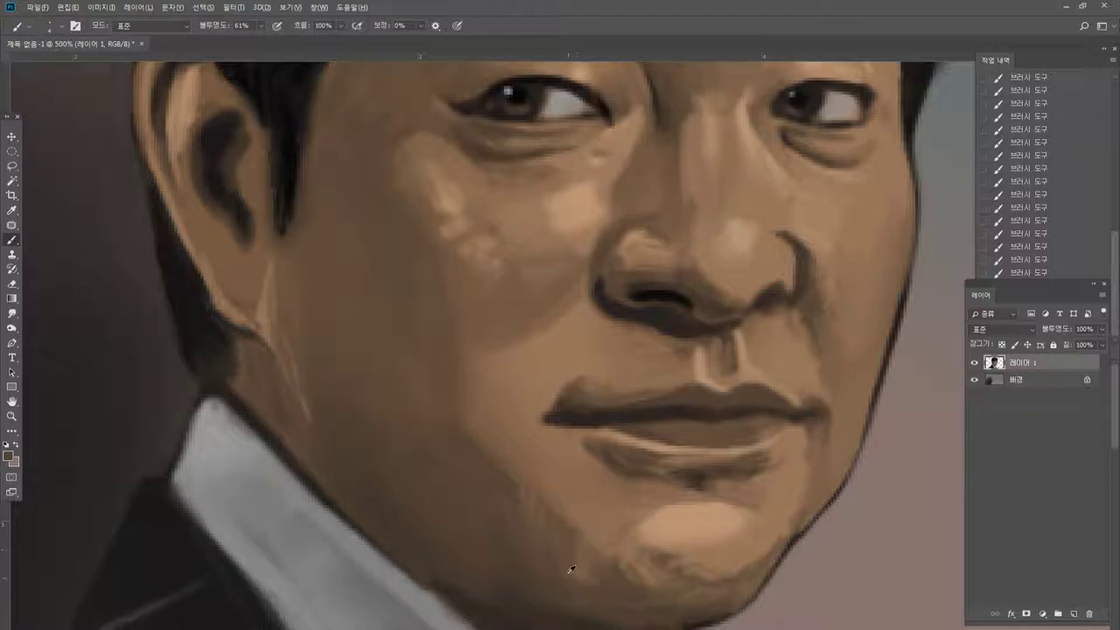
left_click(593, 580, "alt")
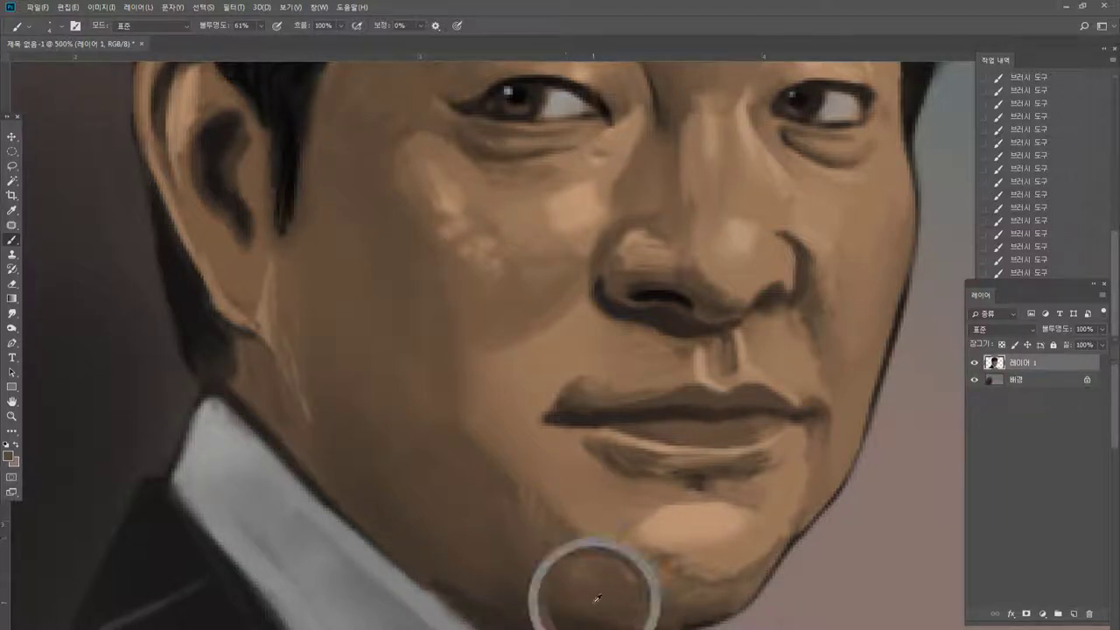
Paint a thin light rim along the underside of the jaw and soften its upper end with darker sampled tones.
left_click(671, 543, "alt")
mouse_move(456, 569)
left_mouse_down()
mouse_move(569, 621)
mouse_move(672, 624)
left_mouse_up()
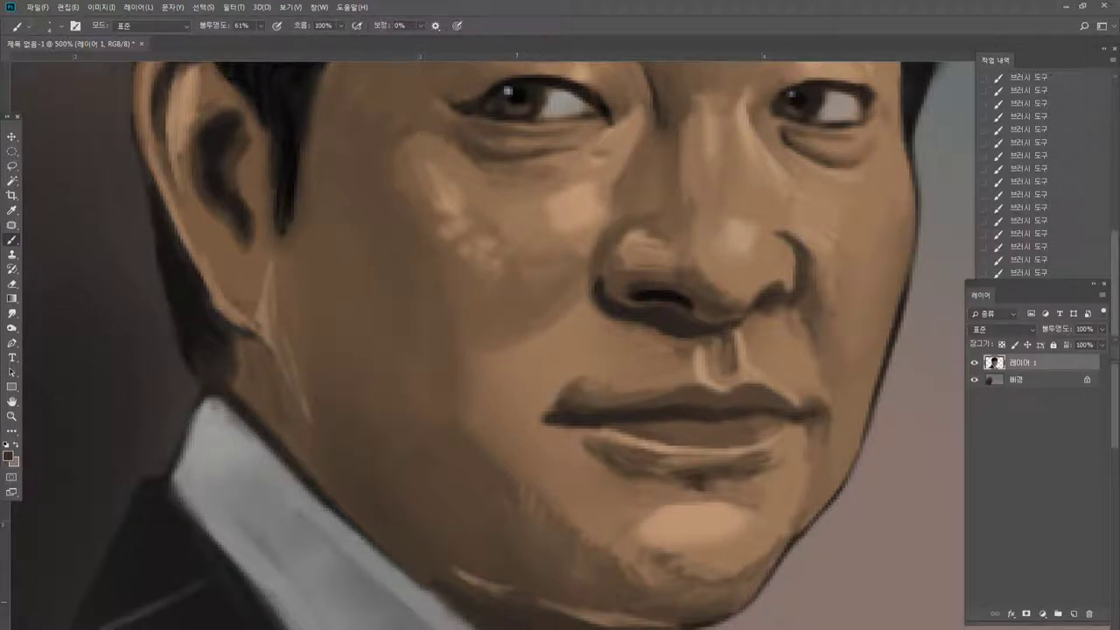
left_click_drag(458, 573, 503, 591)
left_click_drag(490, 588, 534, 606)
left_click(587, 611, "alt")
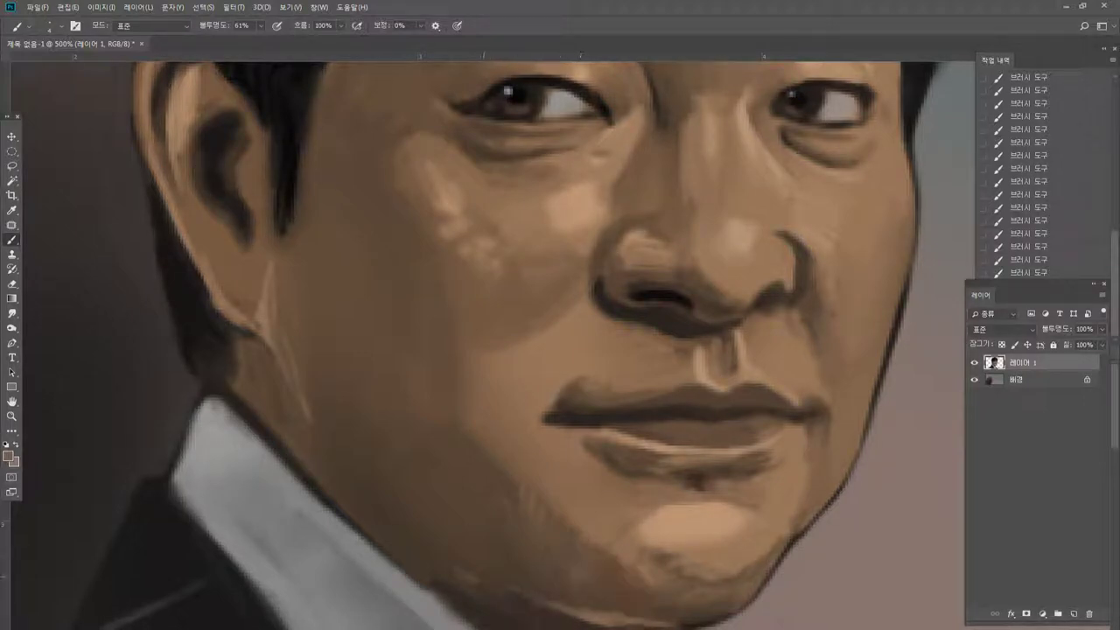
left_click_drag(455, 570, 520, 594)
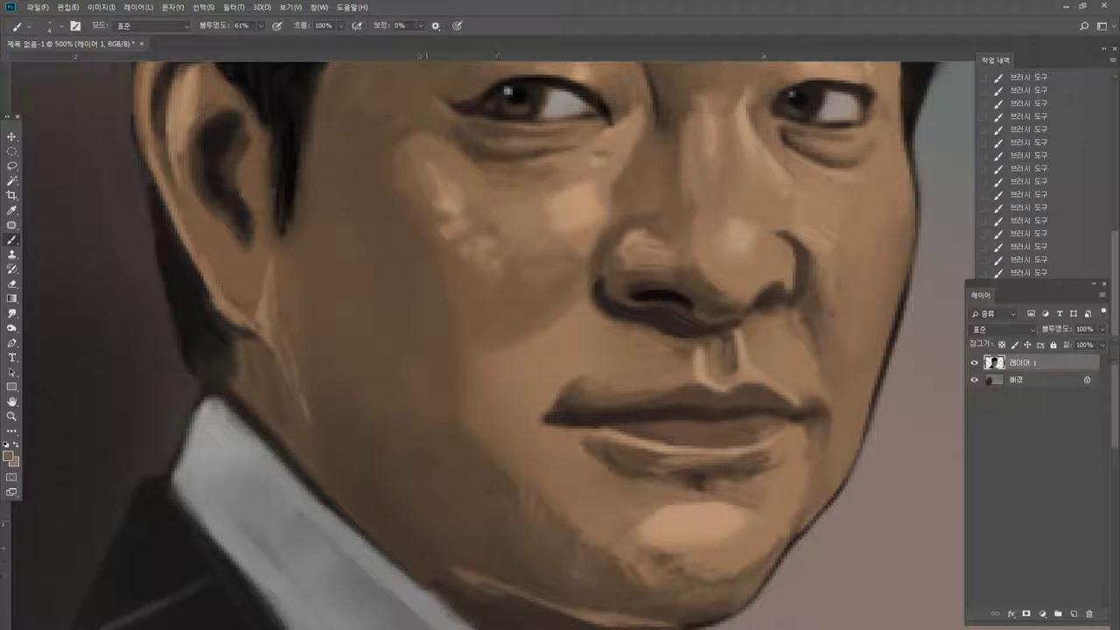
Extend the light jawline rim toward the shirt collar and touch up the collar edge with sampled grey.
left_click_drag(414, 555, 478, 581)
left_click(432, 538, "alt")
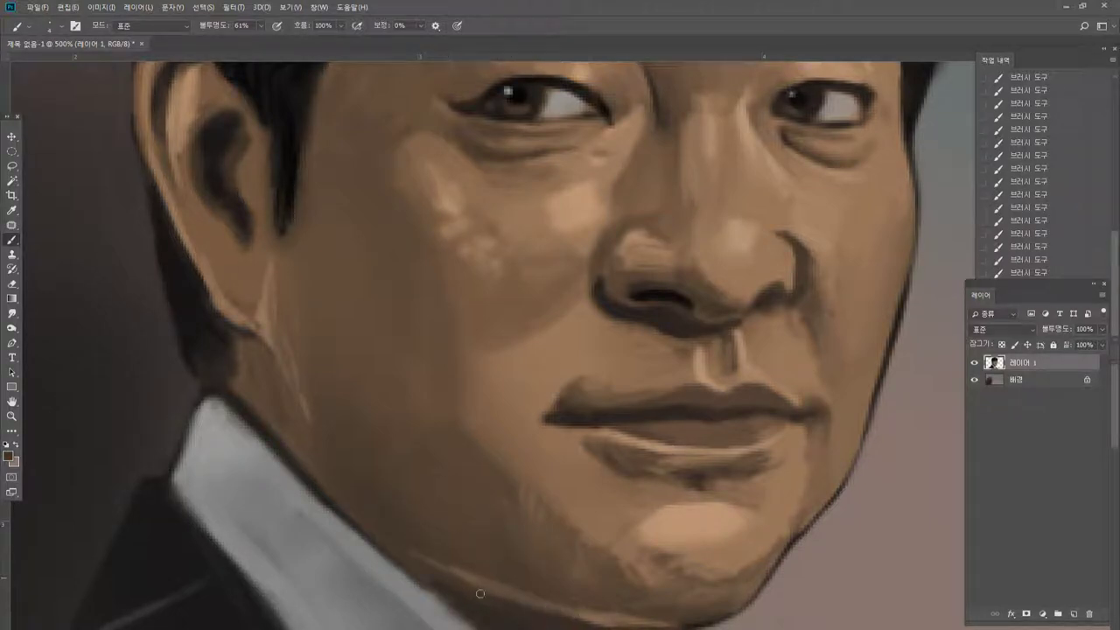
left_click(398, 565, "alt")
left_click_drag(432, 597, 478, 627)
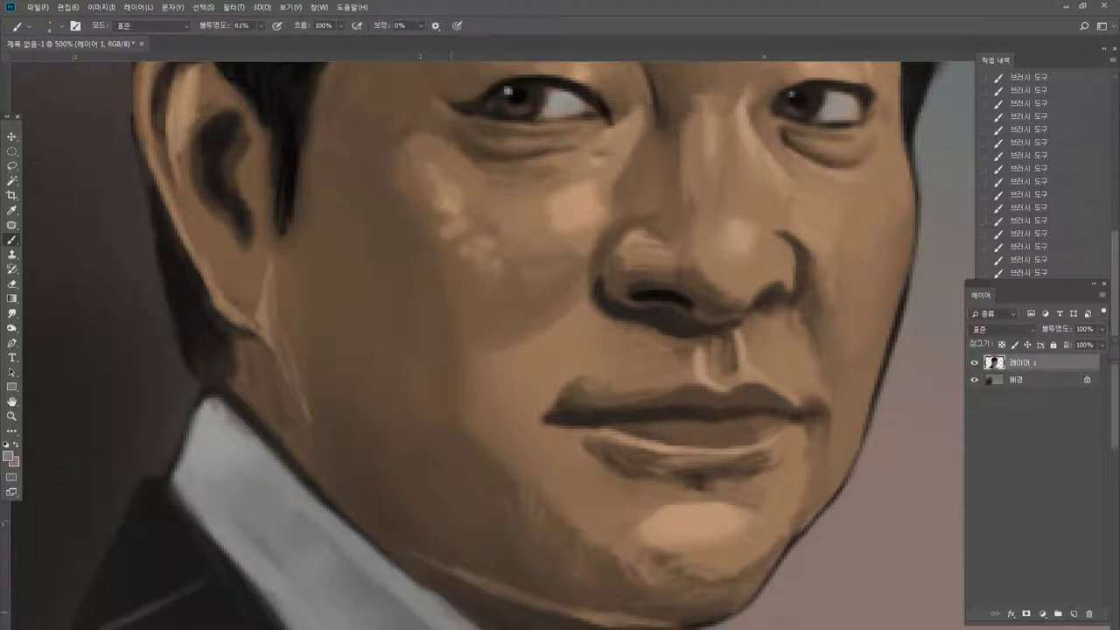
Deepen the shadow at the near mouth corner and soften the skin just above it with sampled tones.
double_click(11, 416)
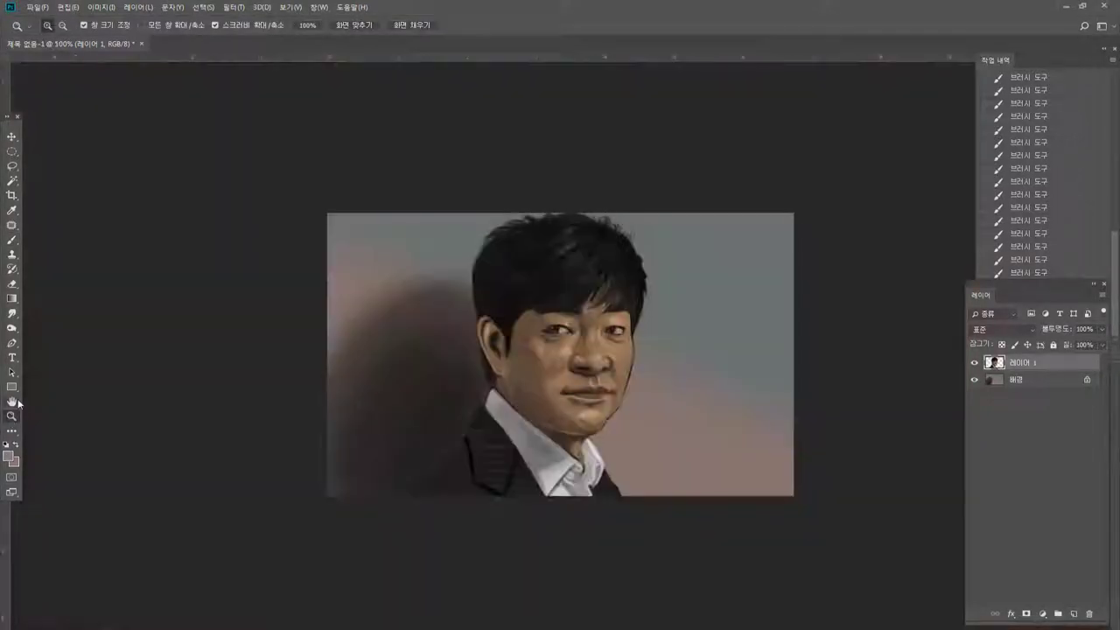
left_click(618, 440)
left_click(574, 500)
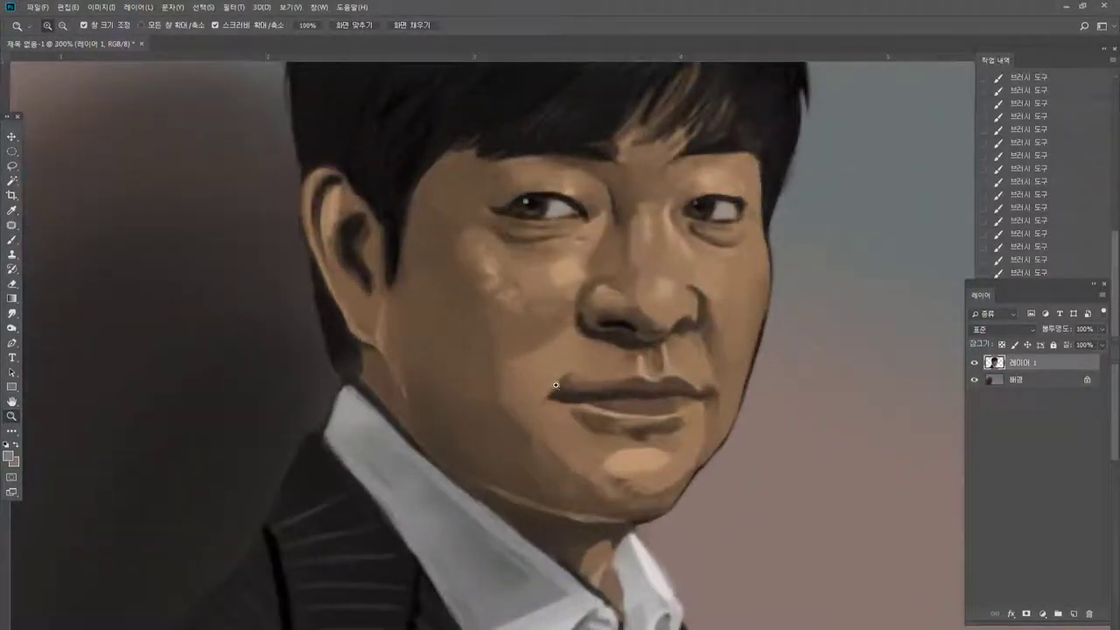
left_click(351, 269)
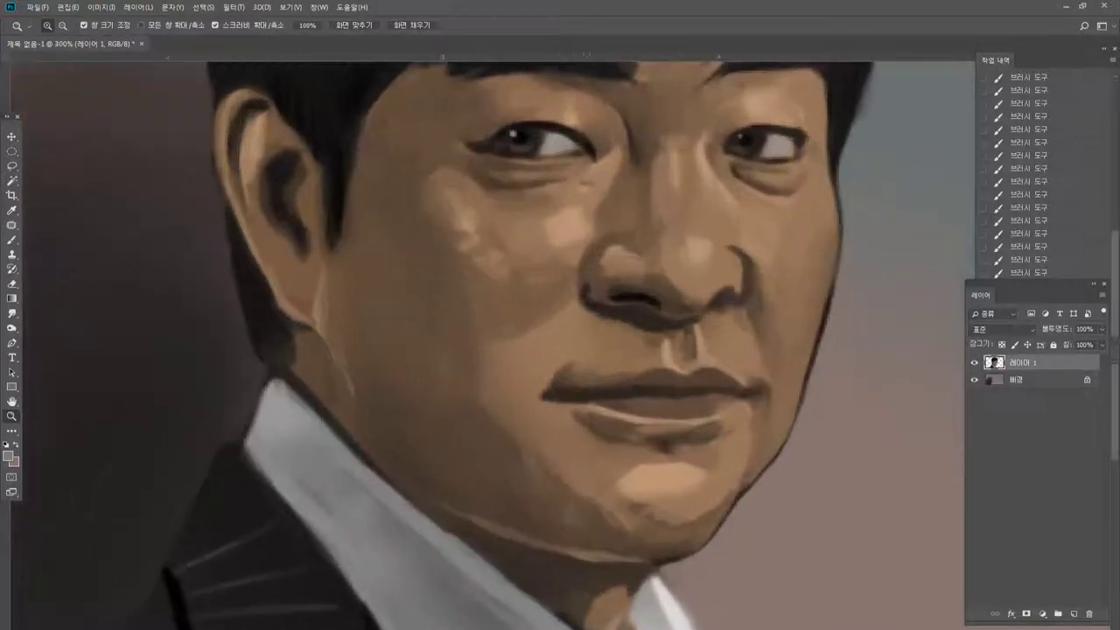
left_click(11, 240)
left_click(615, 362, "alt")
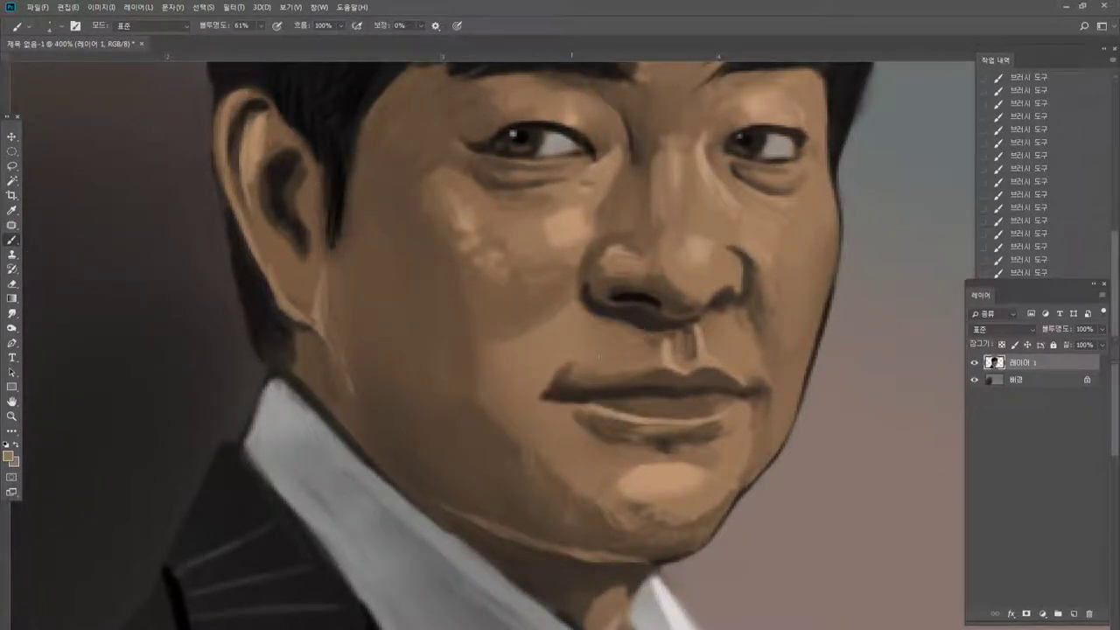
left_click(571, 336, "alt")
left_click(589, 384, "alt")
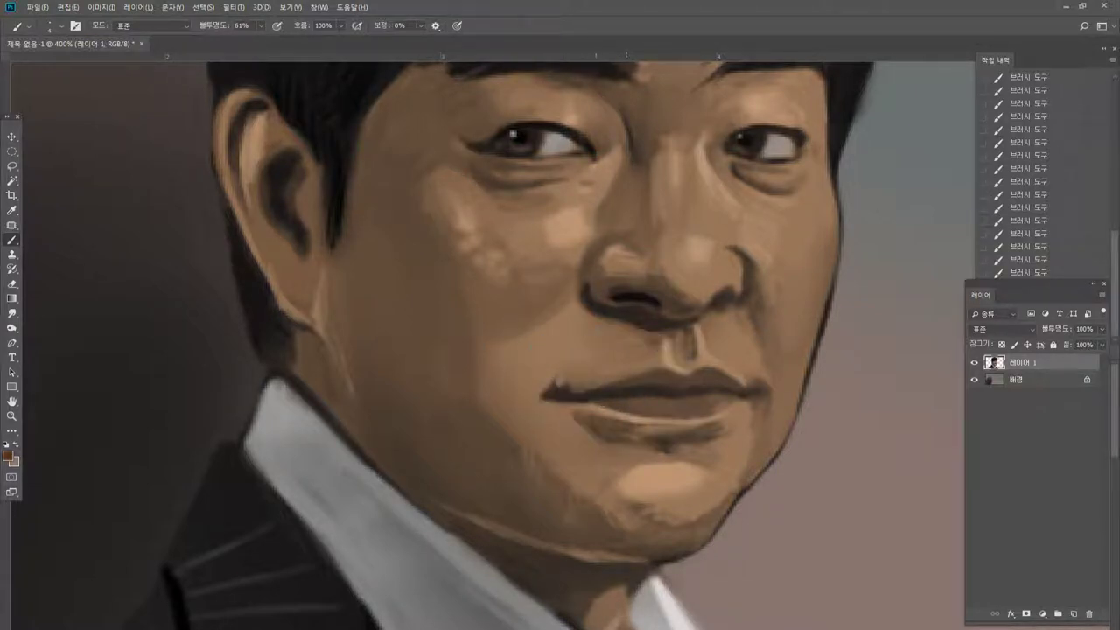
left_click(585, 384, "alt")
left_click_drag(585, 383, 571, 377)
left_click(481, 325, "alt")
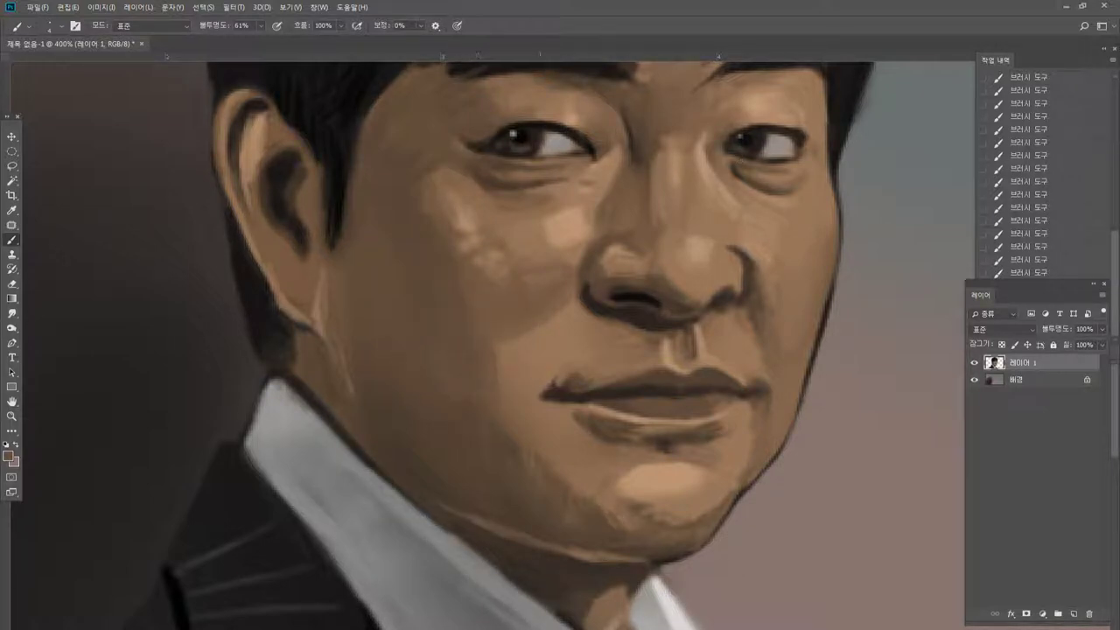
Enlarge the brush and paint a soft brown shadow below the cheekbone, running down toward the near mouth corner.
left_click(669, 299, "alt")
key("bracketright")
key("bracketright")
key("bracketright")
key("bracketright")
key("bracketright")
left_click_drag(408, 225, 491, 377)
left_click(452, 277, "alt")
left_click(466, 293, "alt")
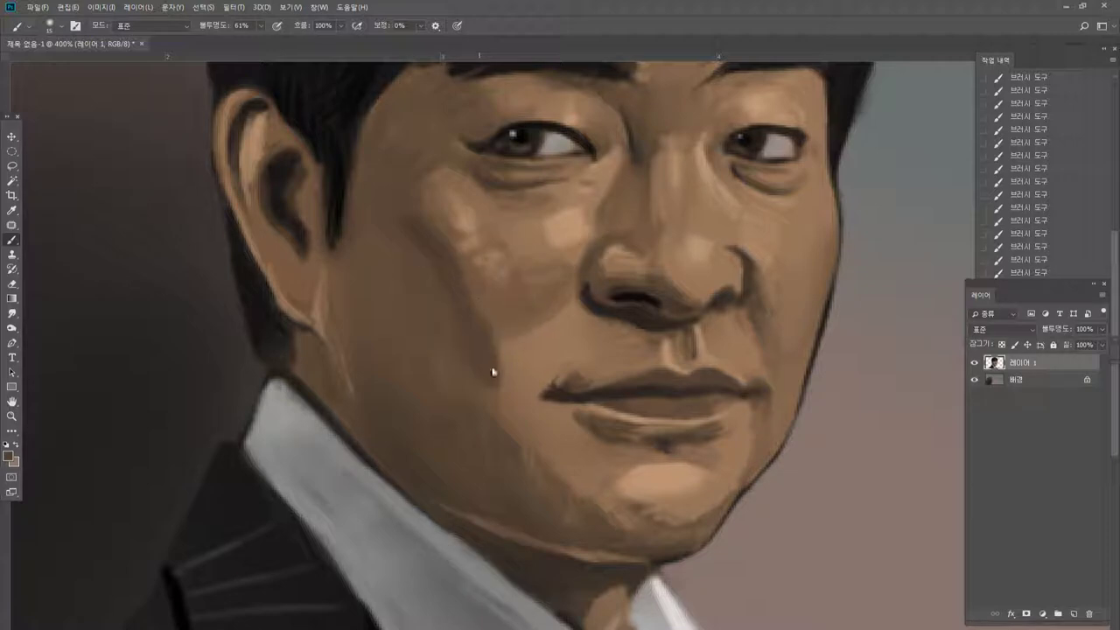
Blend the cheek shadow into the lower cheek and jaw with sampled brown tones.
left_click(490, 339, "alt")
left_click_drag(503, 449, 510, 463)
left_click(495, 361, "alt")
left_click(462, 477, "alt")
mouse_move(420, 450)
left_mouse_down()
mouse_move(498, 443)
mouse_move(448, 437)
mouse_move(422, 417)
left_mouse_up()
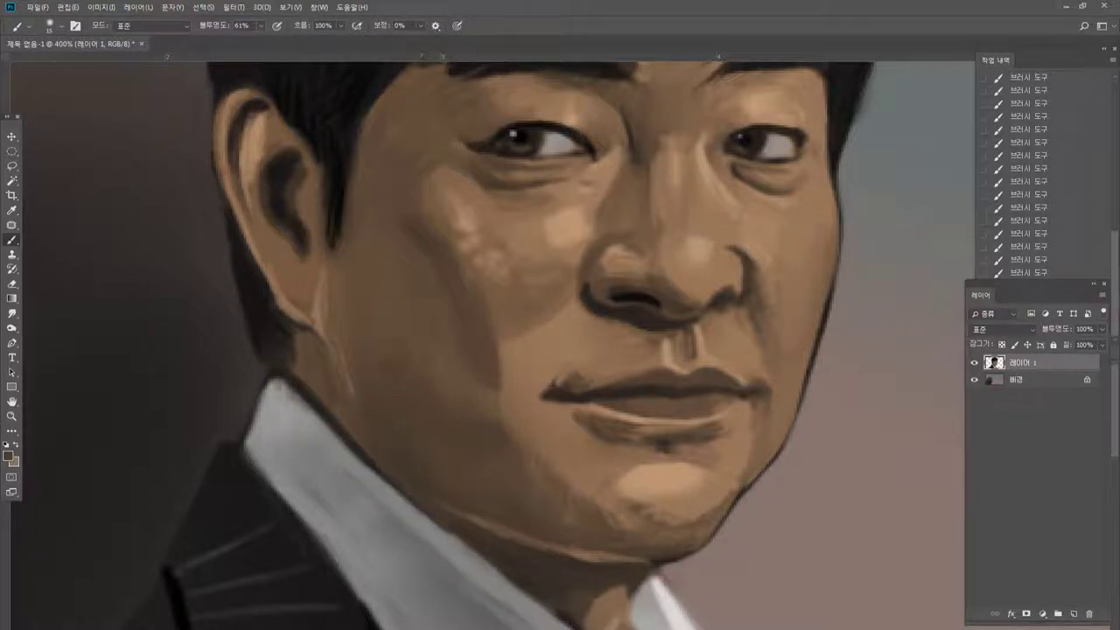
left_click(438, 385, "alt")
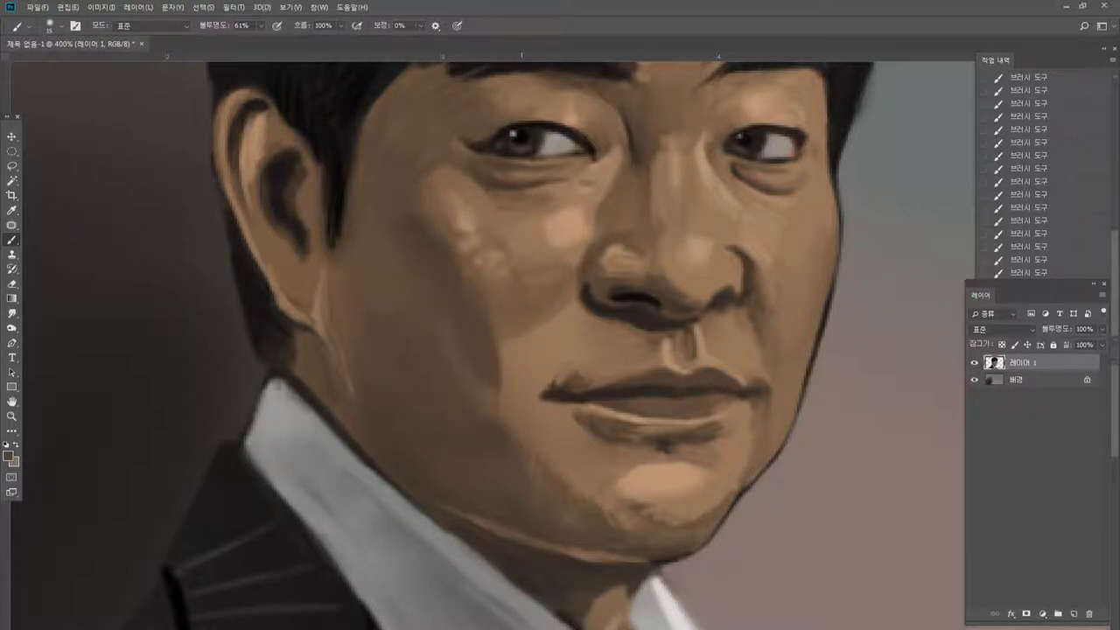
Soften the front edge of the cheek shadow and clean up the skin beside the near mouth corner.
left_click(499, 338, "alt")
left_click_drag(494, 346, 497, 375)
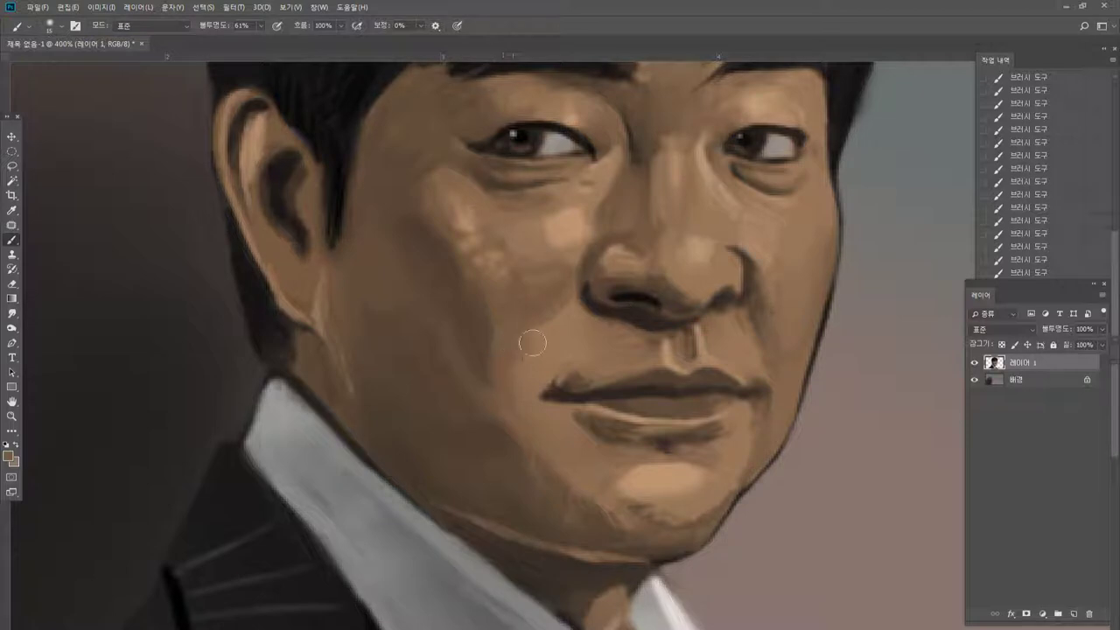
left_click(529, 345, "alt")
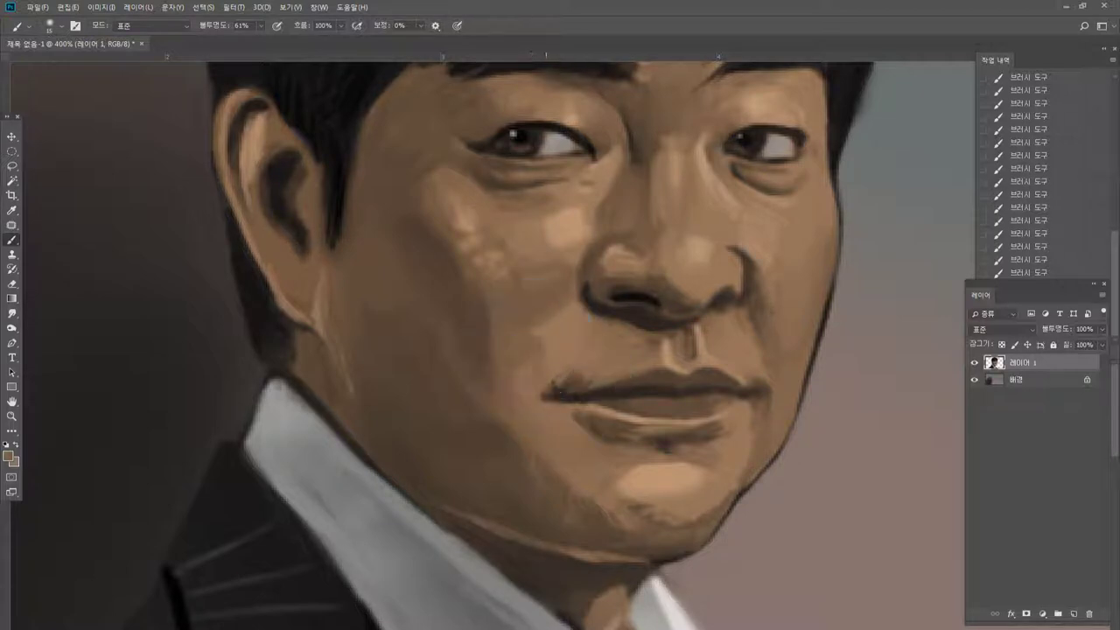
left_click_drag(546, 375, 560, 381)
left_click(542, 384, "alt")
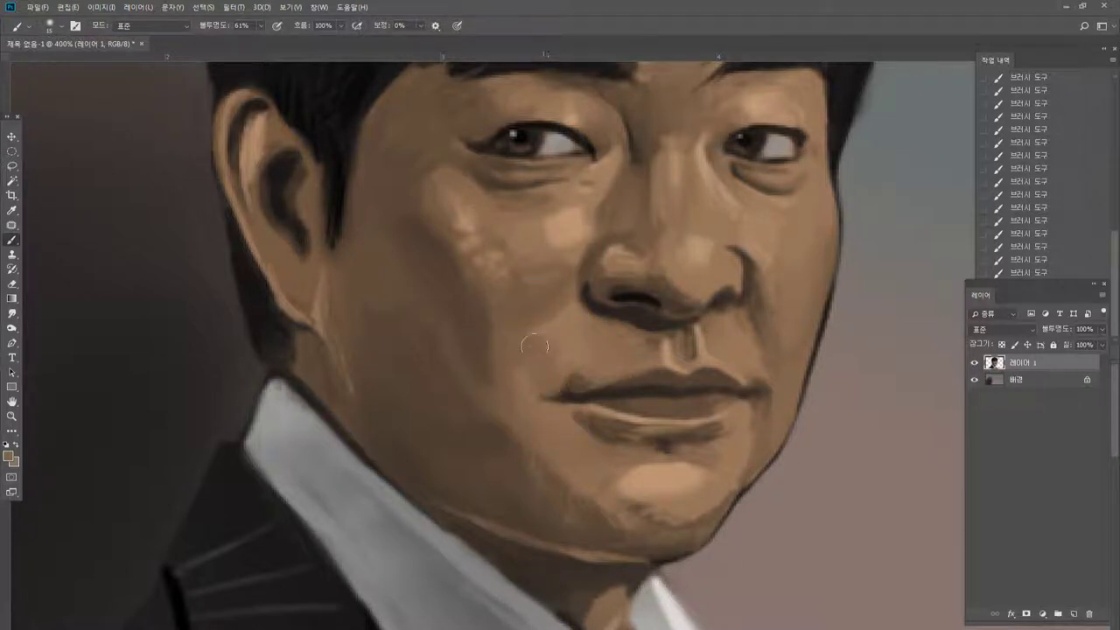
Lighten the skin between the near nostril and the upper lip, blending it with sampled skin tones.
left_click(577, 221, "alt")
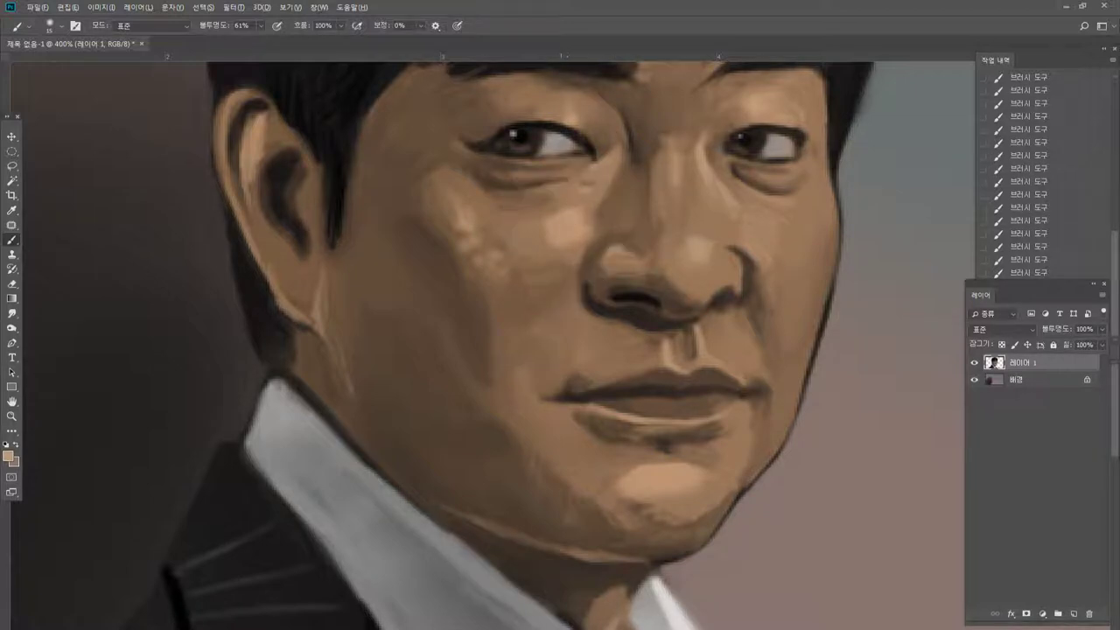
left_click(597, 348, "alt")
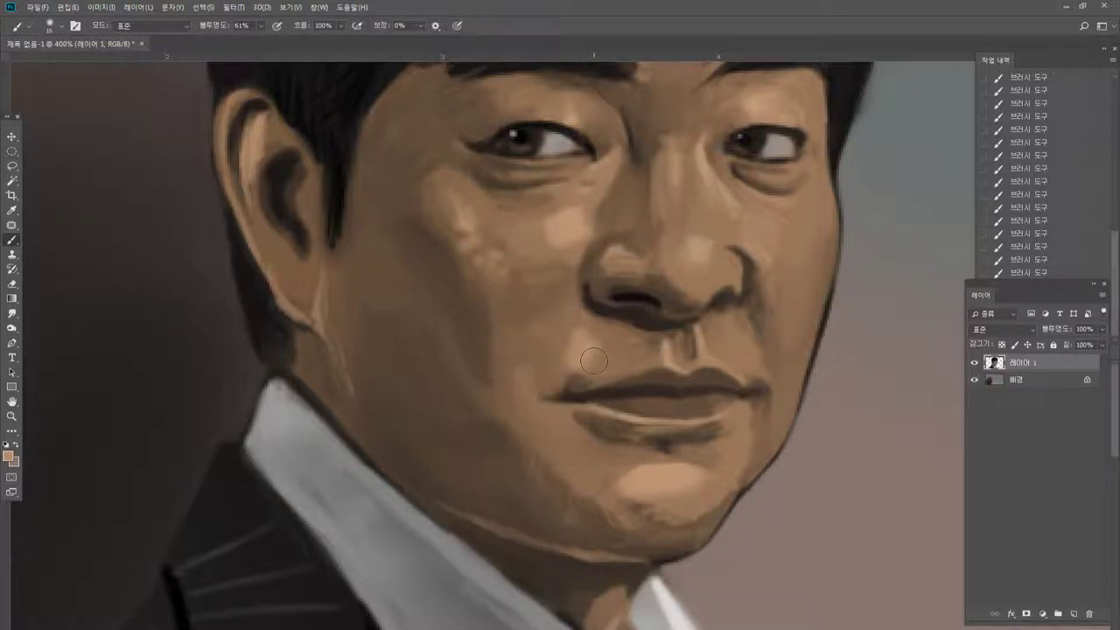
left_click_drag(592, 355, 622, 356)
left_click(608, 347, "alt")
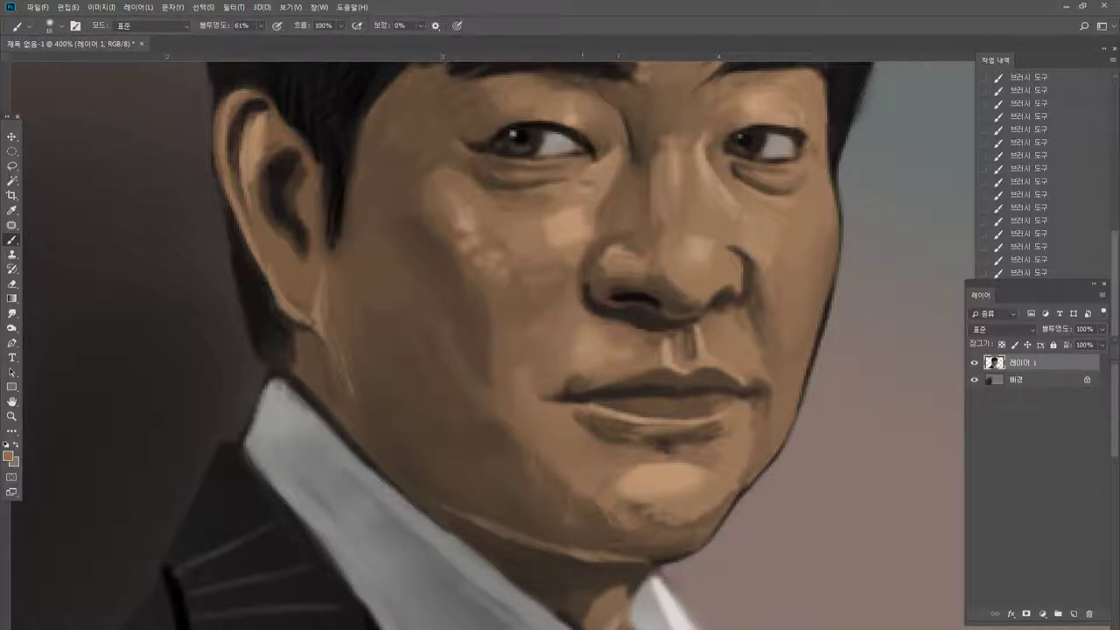
Paint a light highlight curving from the near mouth corner down to the chin and merge it with the chin highlight.
left_click_drag(542, 400, 691, 228)
mouse_move(550, 424)
left_mouse_down()
mouse_move(578, 429)
mouse_move(591, 455)
mouse_move(609, 450)
mouse_move(613, 479)
left_mouse_up()
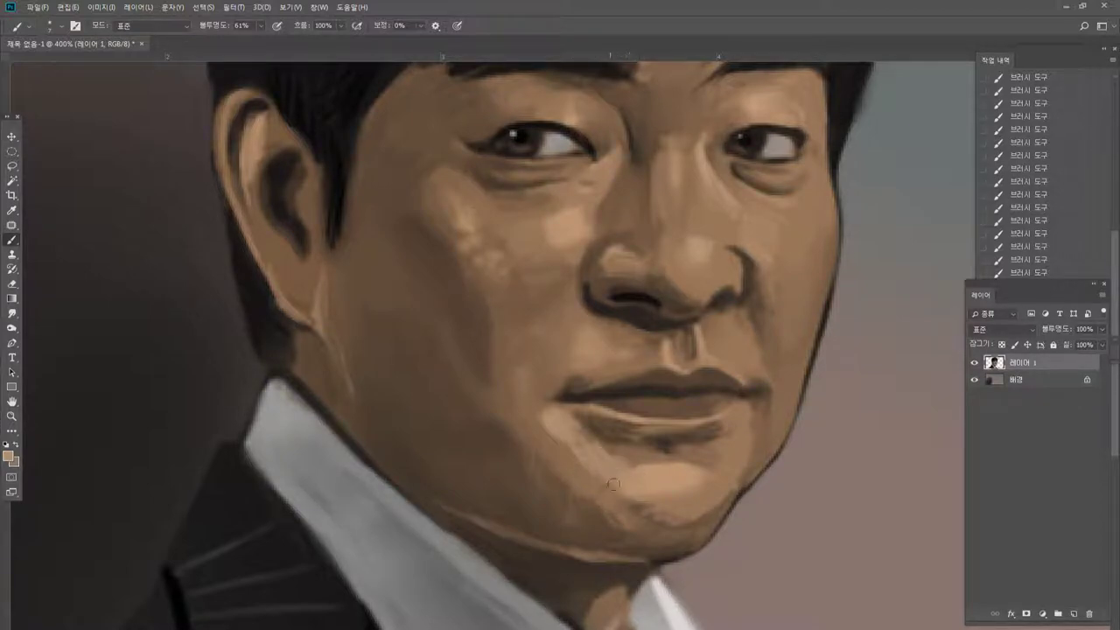
left_click(614, 484)
left_click(591, 487, "alt")
left_click_drag(620, 491, 657, 495)
Darken the neck just below the jawline rim with sampled brown and retouch the collar's upper edge in light grey.
left_click(522, 555, "alt")
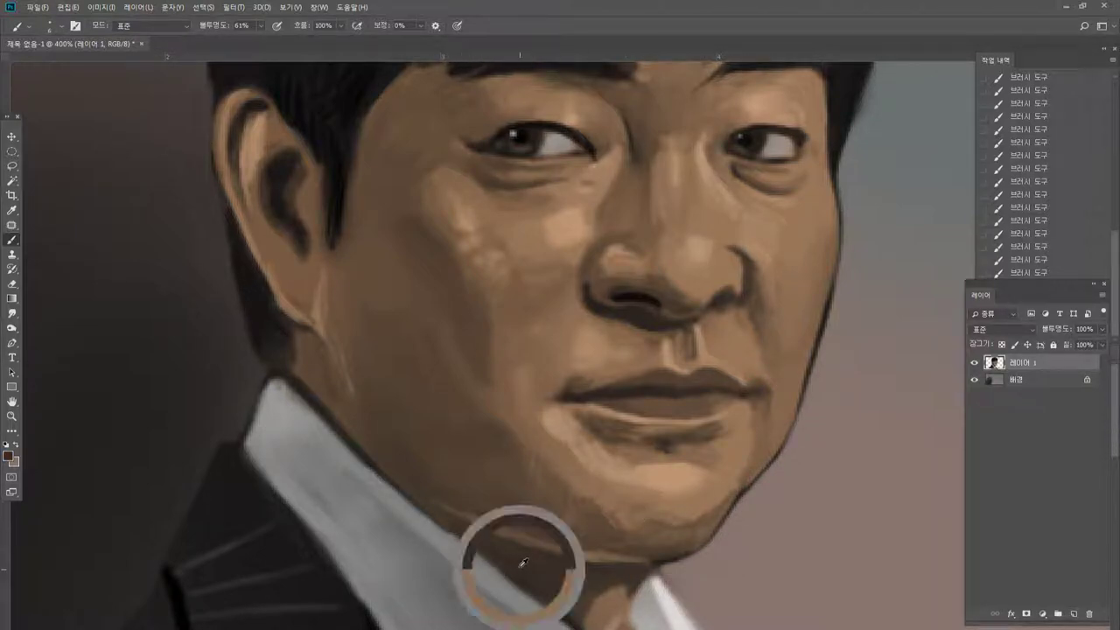
left_click_drag(517, 544, 620, 570)
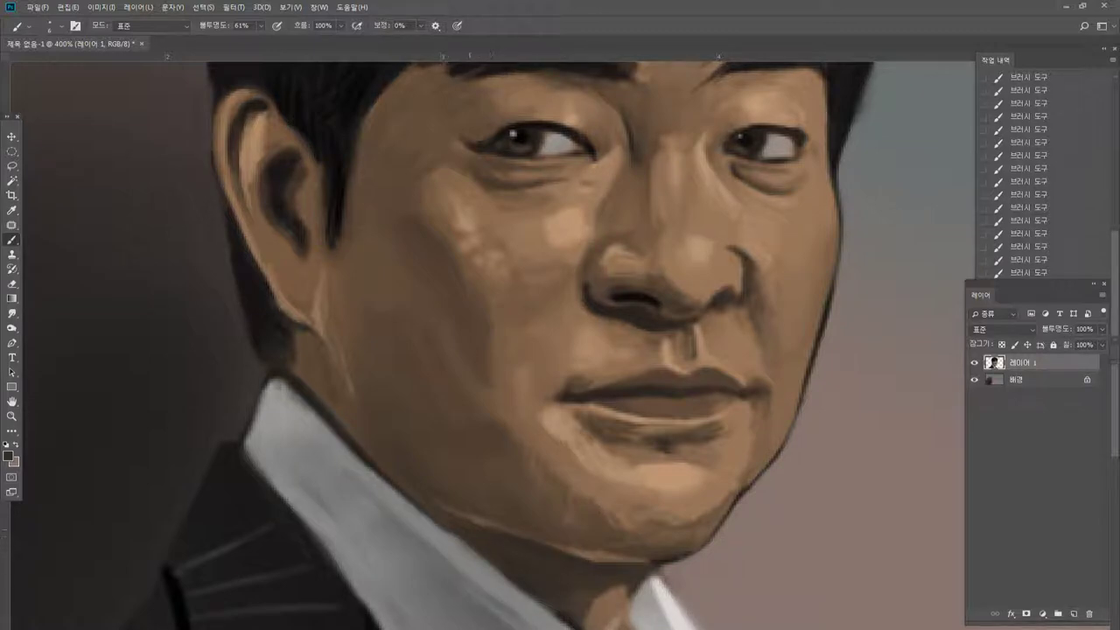
left_click(444, 520, "alt")
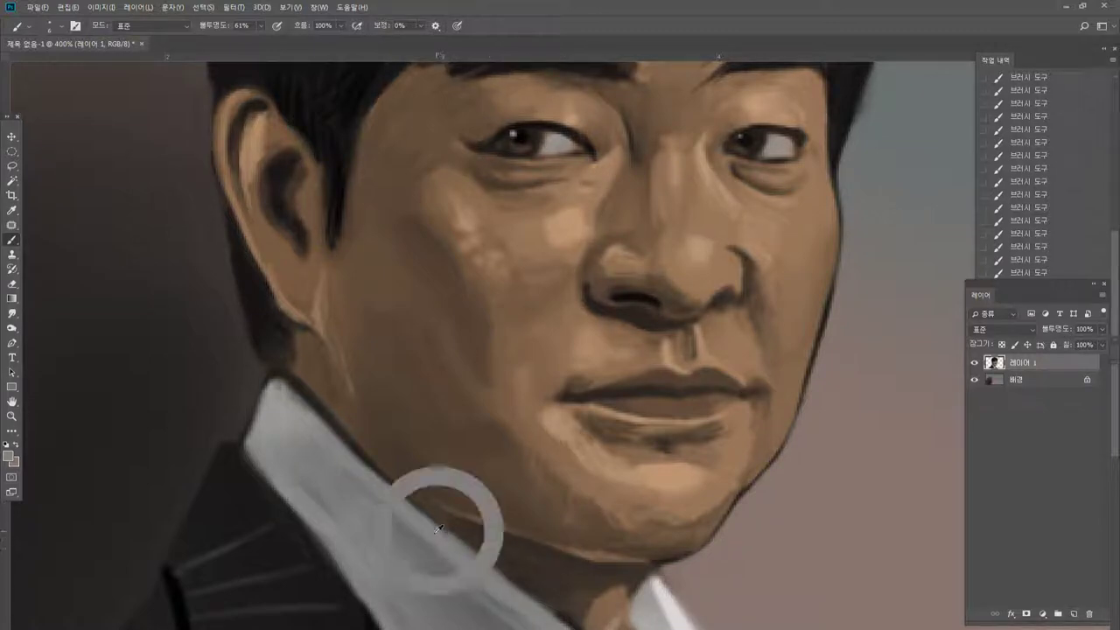
left_click_drag(515, 582, 578, 627)
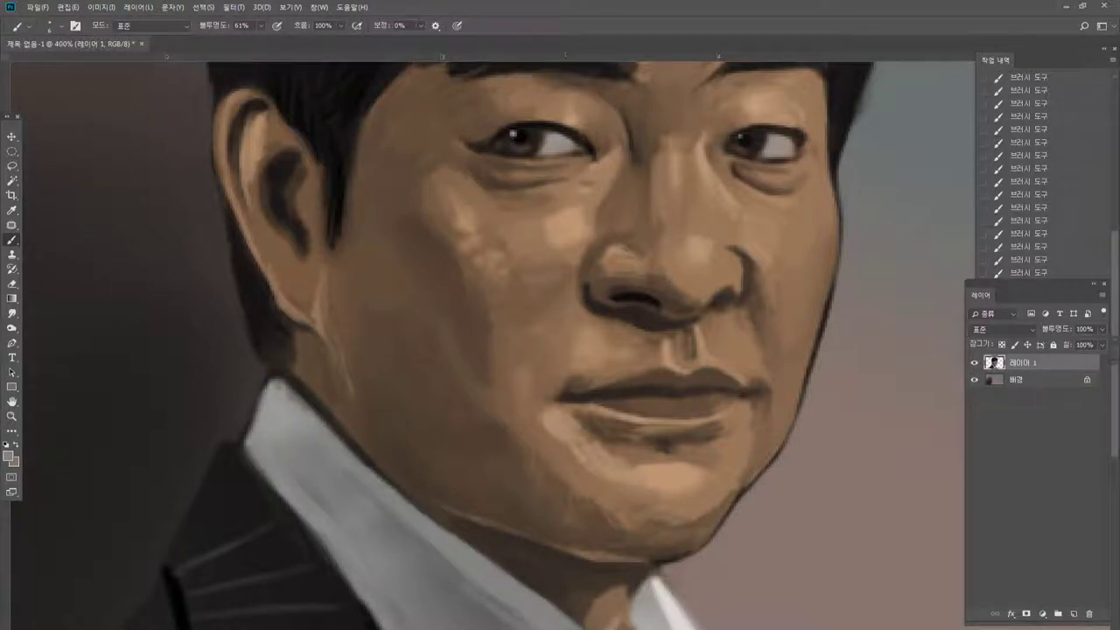
Shade the shirt collar below the jaw with sampled grey strokes following its edge.
left_click(481, 605, "alt")
left_click_drag(497, 610, 529, 628)
left_click_drag(517, 612, 545, 628)
left_click_drag(488, 591, 546, 628)
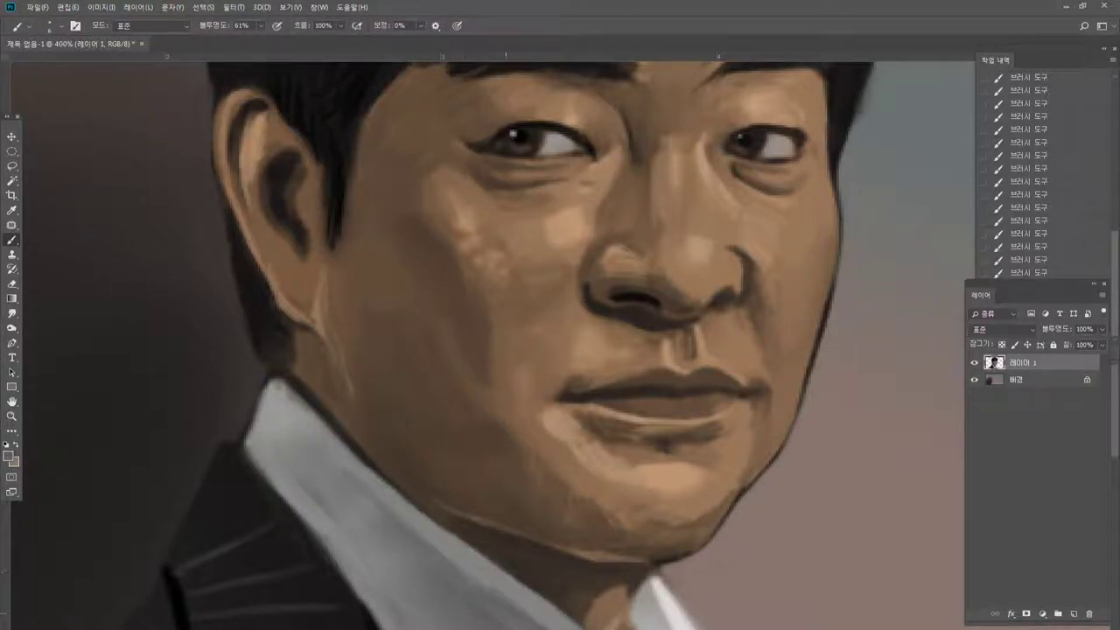
left_click_drag(463, 564, 538, 621)
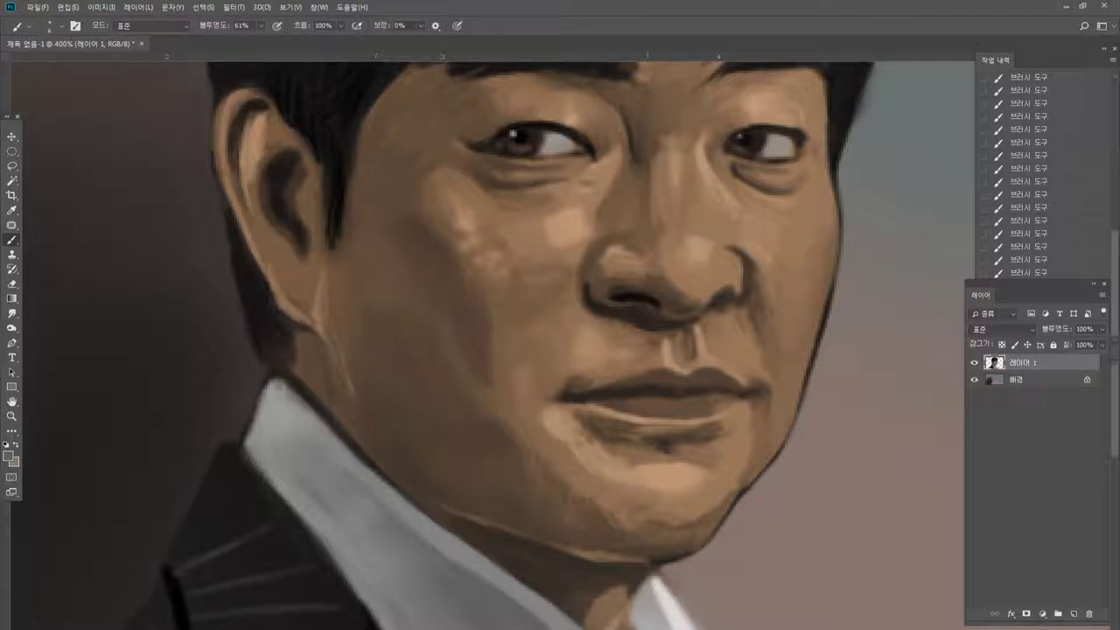
Retouch the skin around the far half of the upper lip with sampled skin tones.
left_click(720, 365, "alt")
left_click(718, 370, "alt")
left_click(736, 368, "alt")
Darken the upper lip's outline and the line between the lips, including the far mouth corner, with near-black sampled from the eye.
double_click(11, 417)
left_click(590, 398)
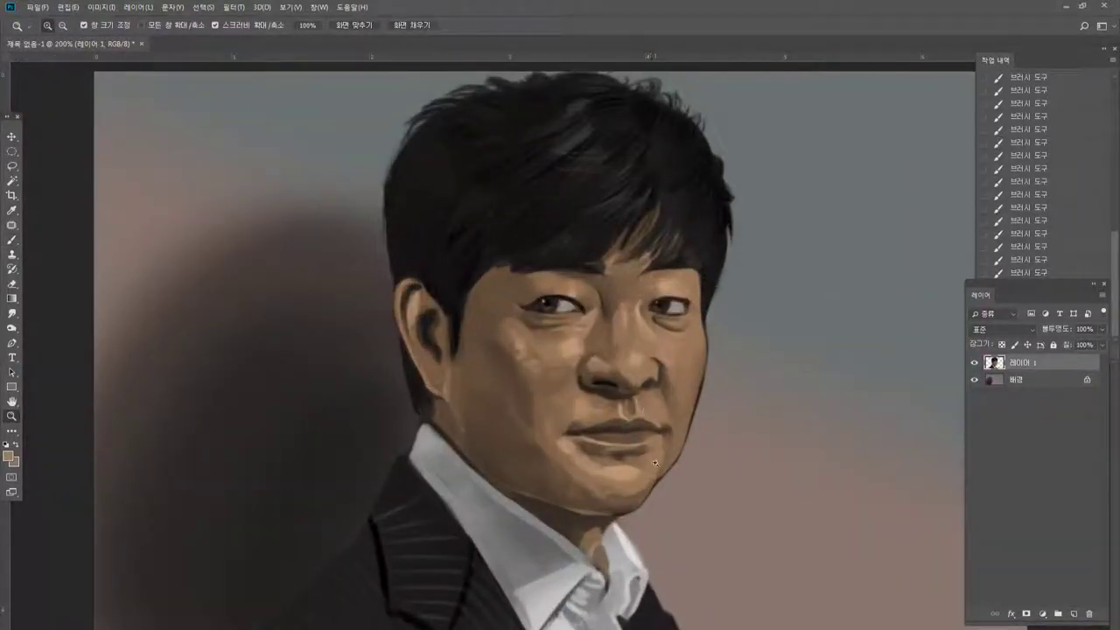
left_click(618, 429)
left_click(618, 423)
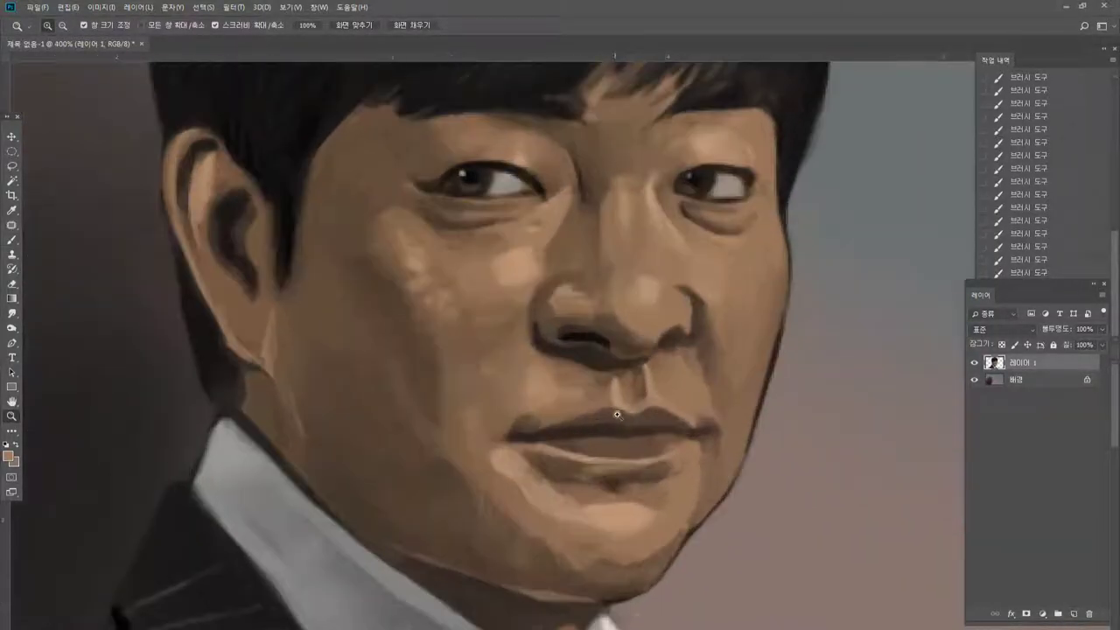
left_click(618, 414)
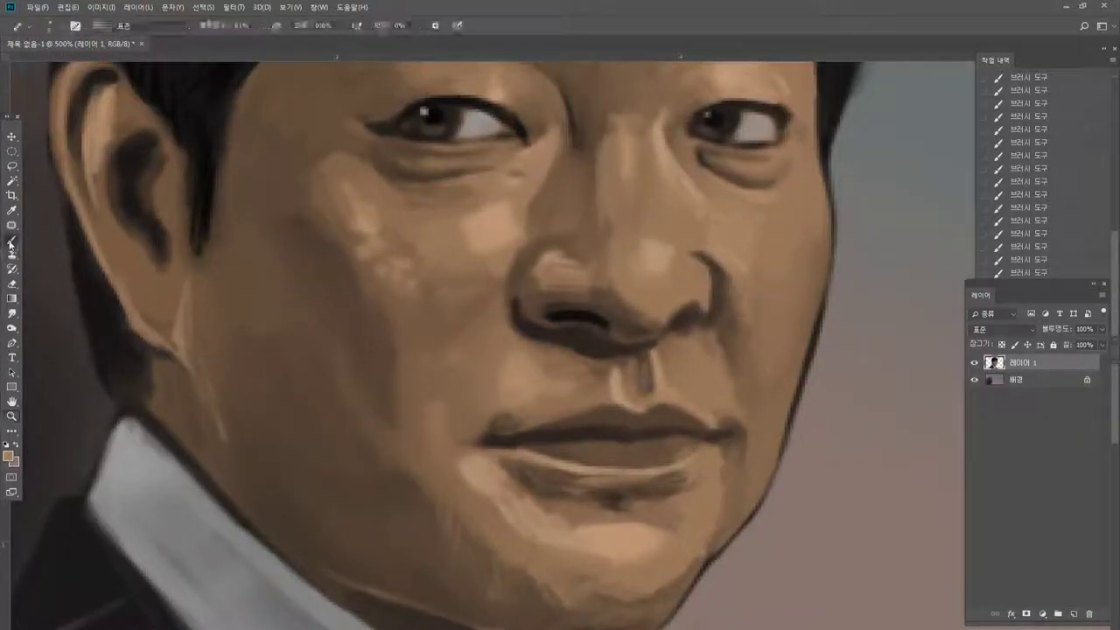
key("b")
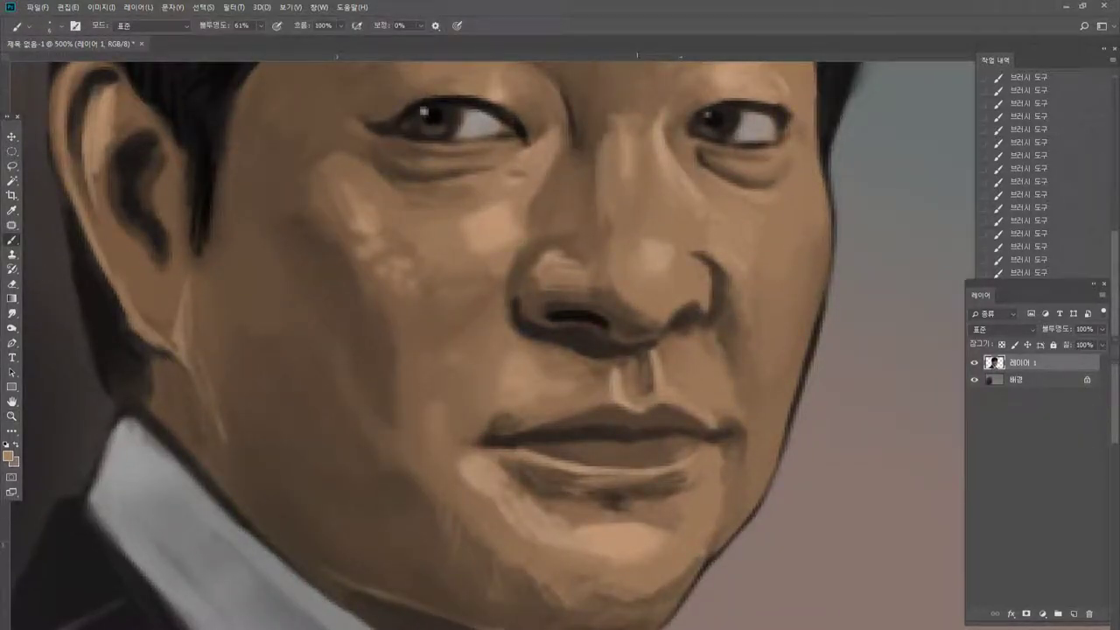
left_click(720, 116, "alt")
mouse_move(702, 436)
left_mouse_down()
mouse_move(726, 432)
mouse_move(660, 431)
mouse_move(699, 411)
left_mouse_up()
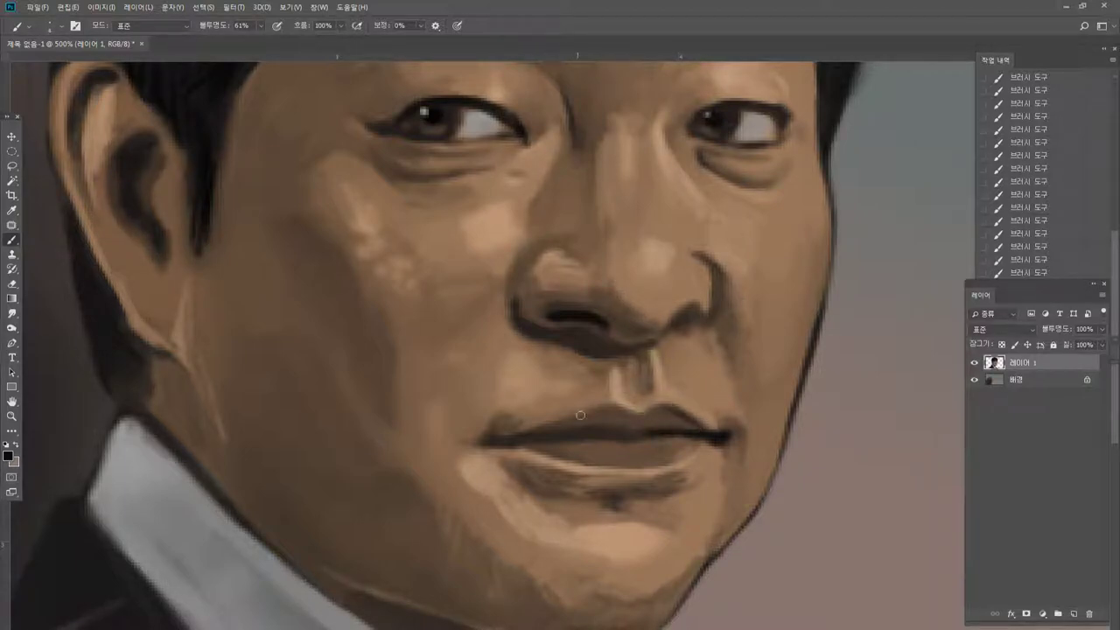
mouse_move(550, 427)
left_mouse_down()
mouse_move(627, 406)
mouse_move(658, 413)
left_mouse_up()
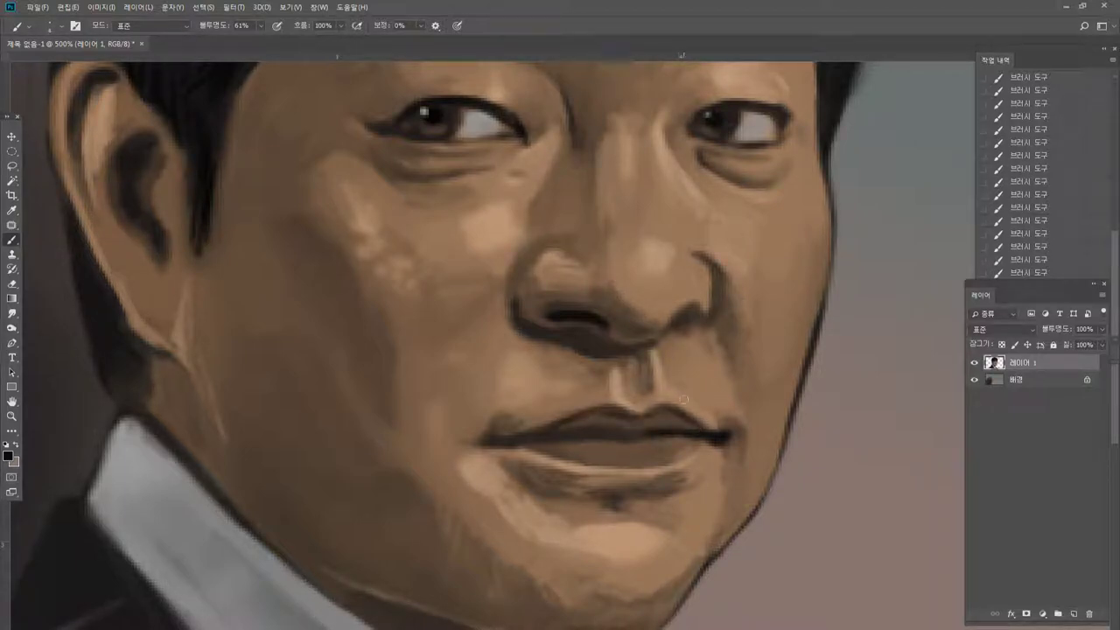
left_click_drag(544, 445, 567, 457)
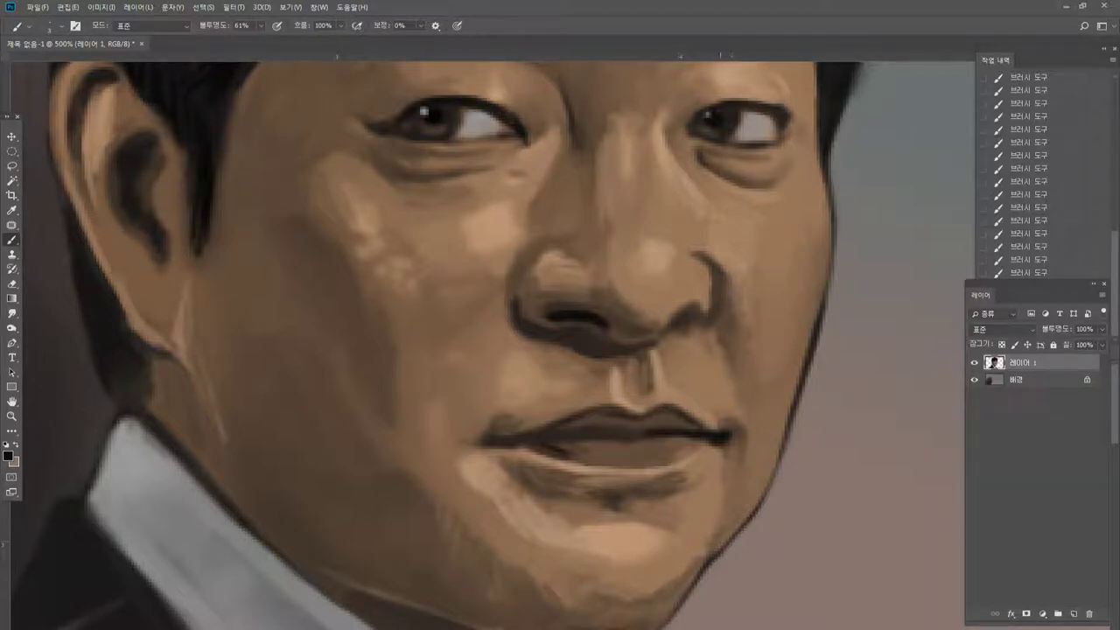
Lighten the lower lip with a sampled skin tone just below the dark mouth line.
left_click(648, 457, "alt")
left_click(556, 518, "alt")
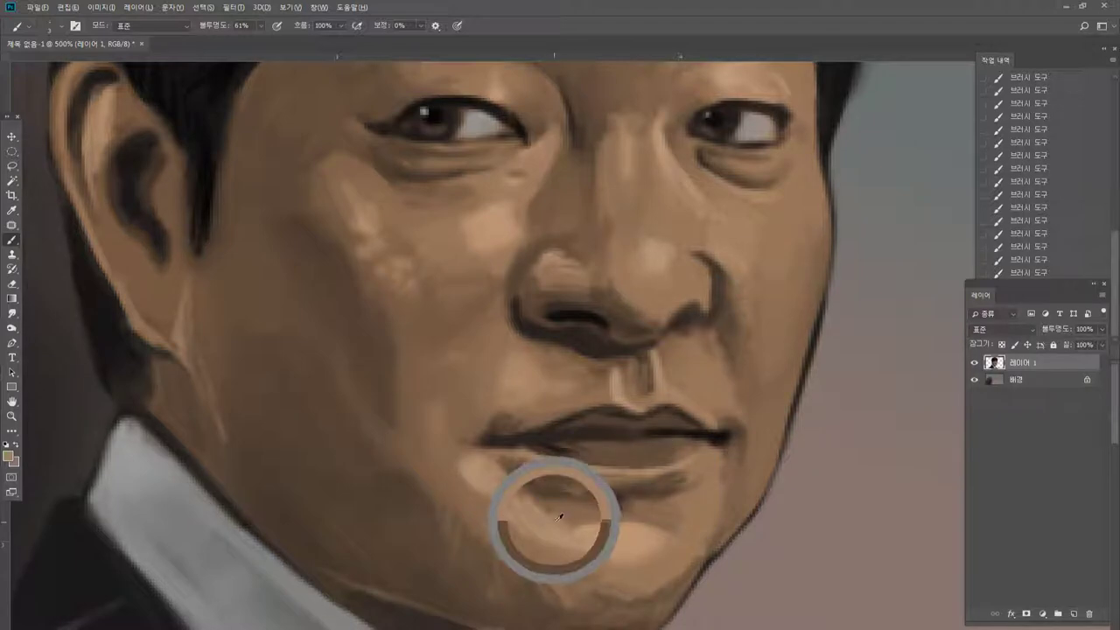
mouse_move(589, 450)
left_mouse_down()
mouse_move(678, 444)
mouse_move(628, 449)
left_mouse_up()
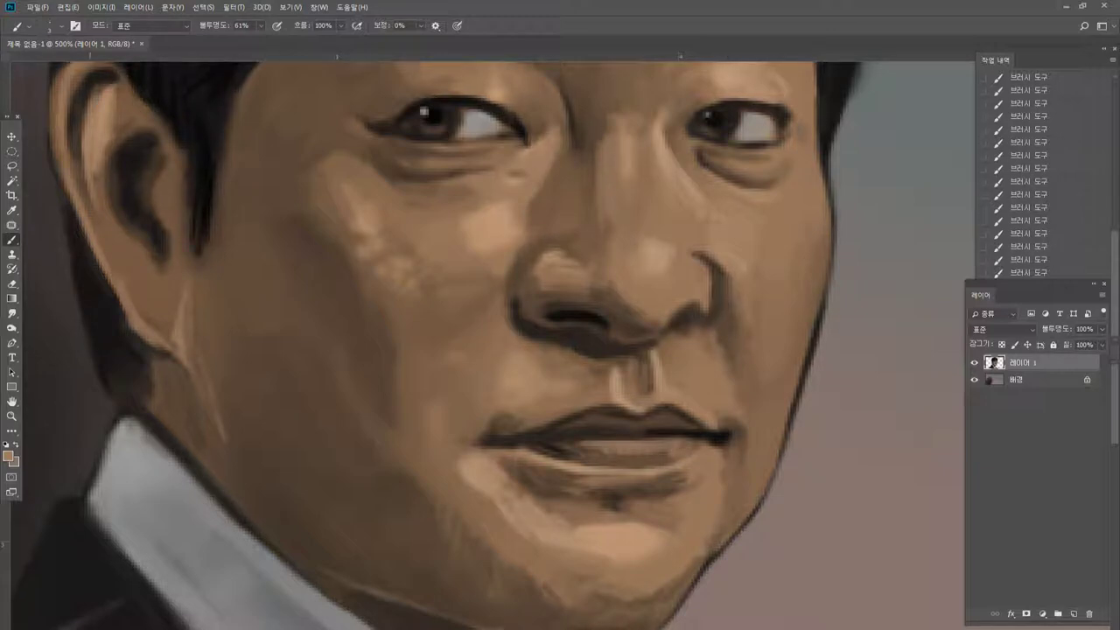
Push the shirt collar and lapel edge slightly toward the neck with Liquify, using a brush size of 100.
double_click(12, 417)
left_click(632, 378)
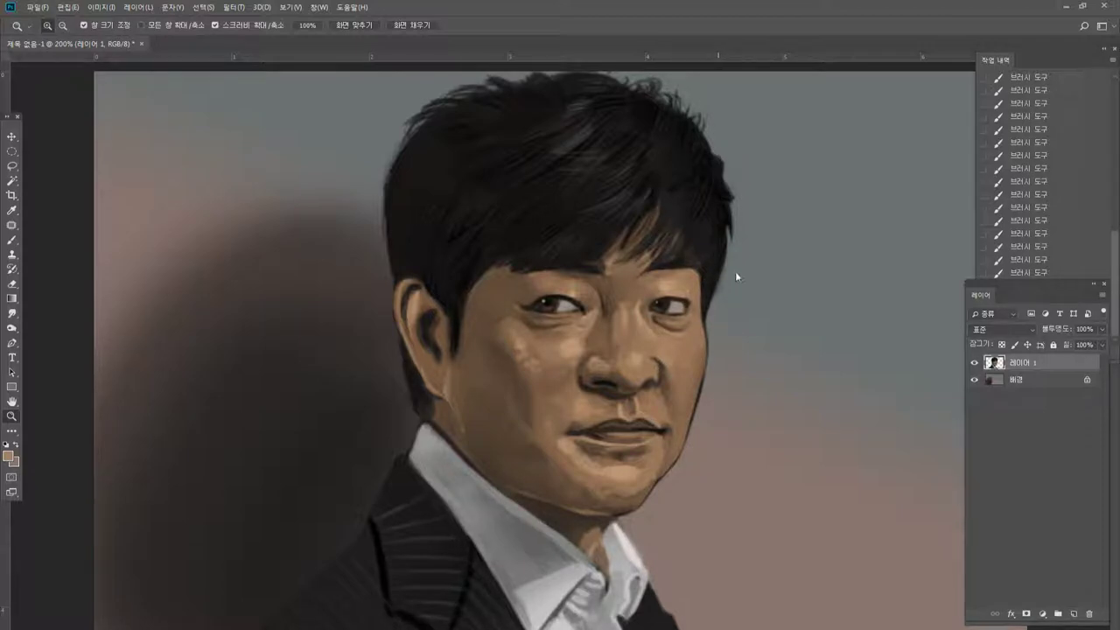
key("ctrl+shift+x")
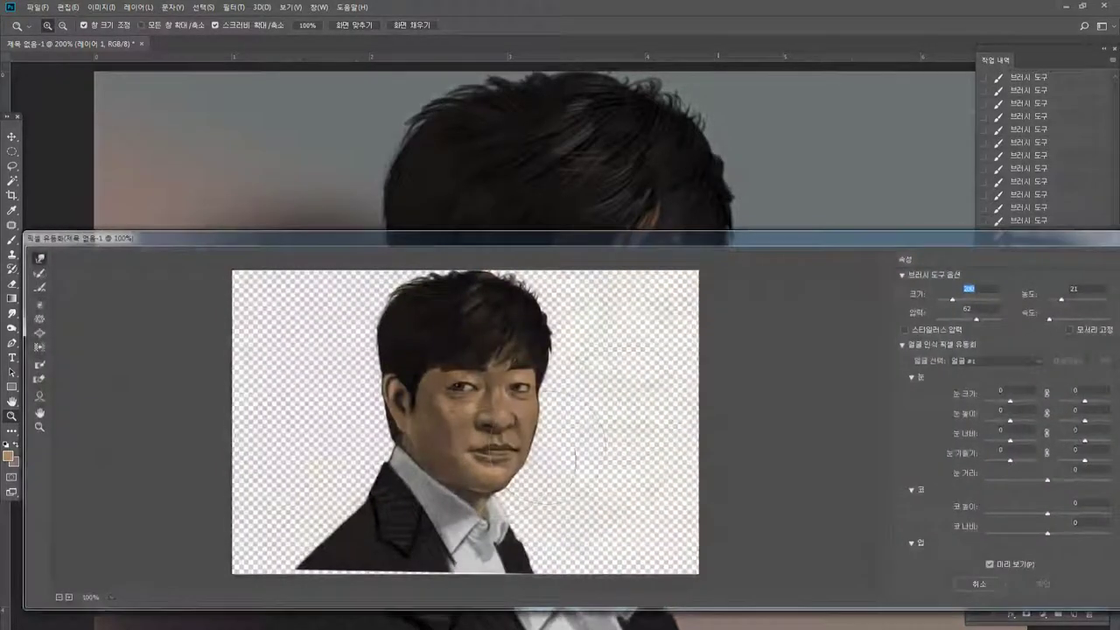
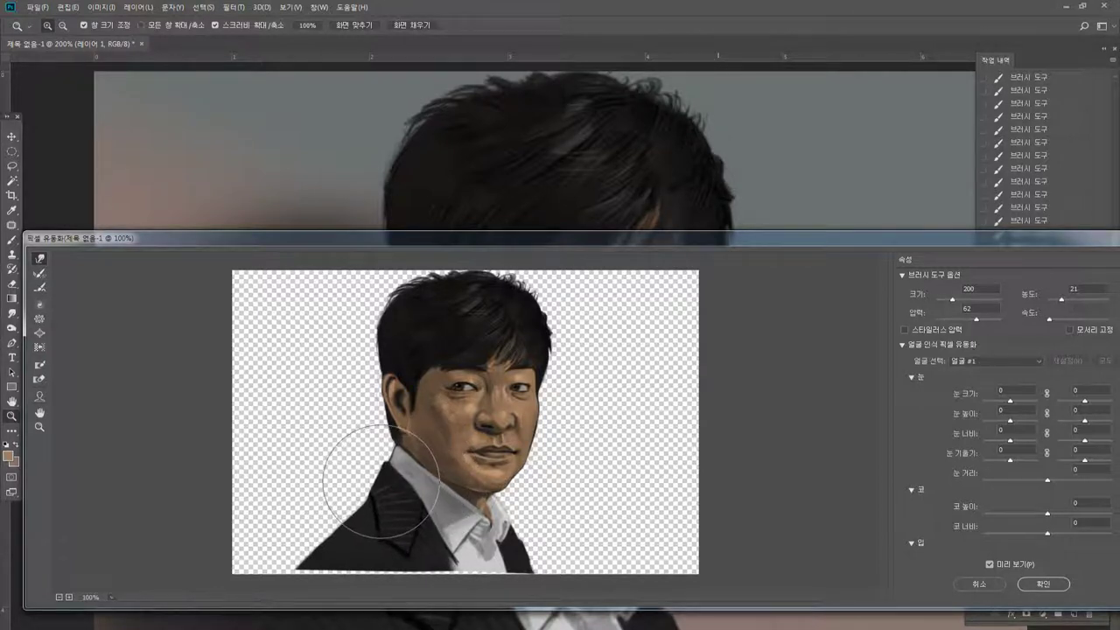
key("bracketleft")
key("bracketleft")
key("bracketleft")
key("bracketleft")
key("bracketleft")
key("bracketleft")
key("bracketleft")
key("bracketleft")
key("bracketleft")
key("bracketleft")
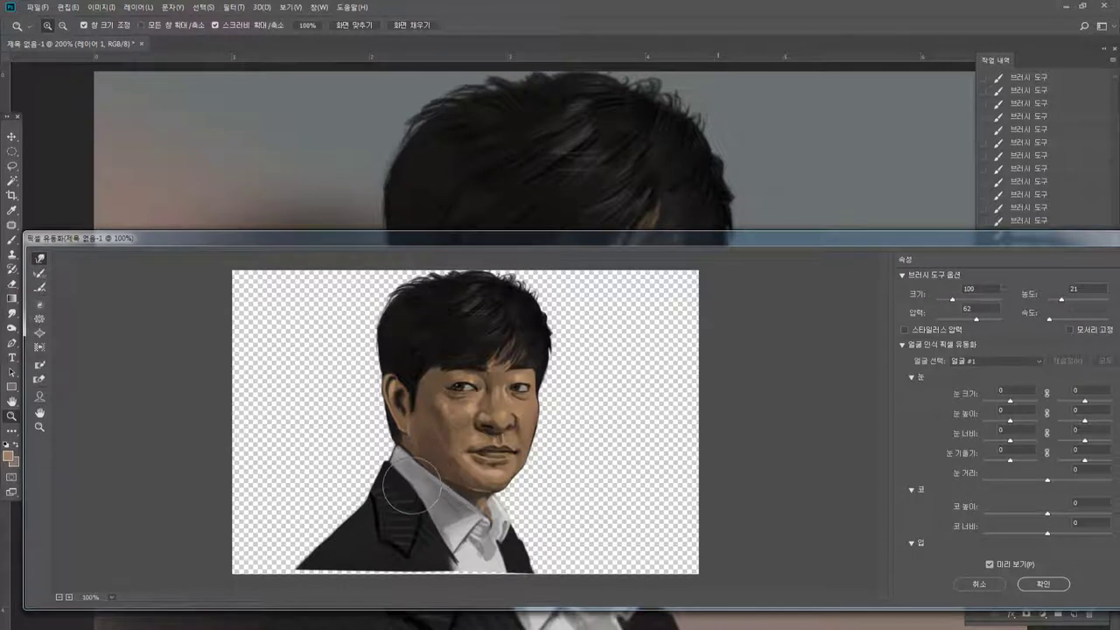
mouse_move(407, 490)
left_mouse_down()
mouse_move(436, 484)
mouse_move(474, 487)
left_mouse_up()
key("Return")
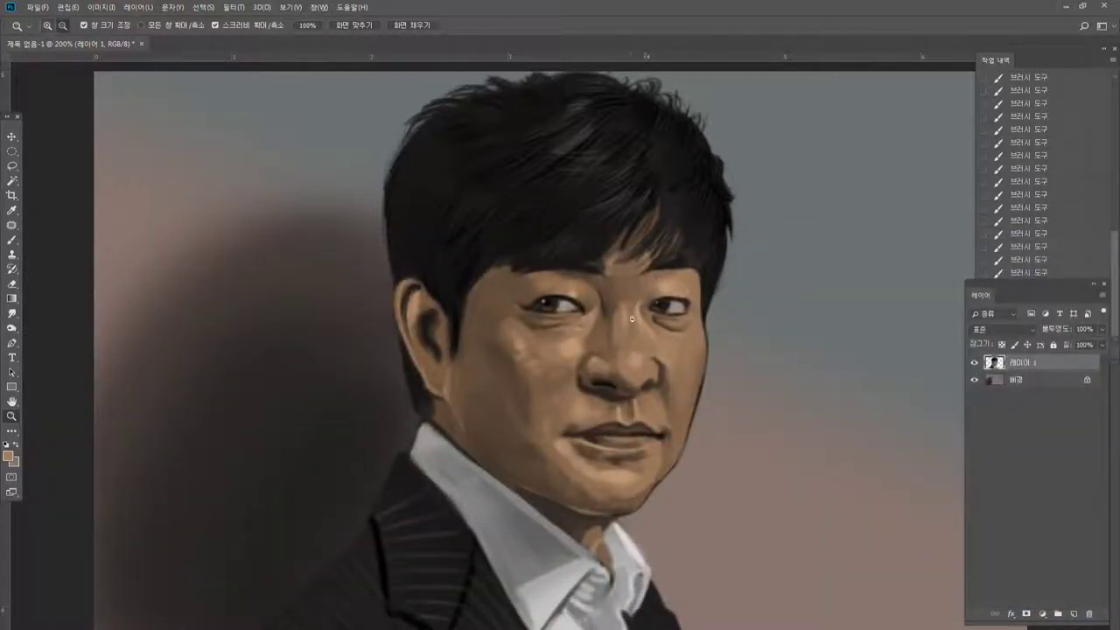
Paint the lower outer edge of the near collar wing with sampled light grey along the jacket lapel.
left_click(616, 378, "alt")
left_click(616, 378)
left_click(526, 473)
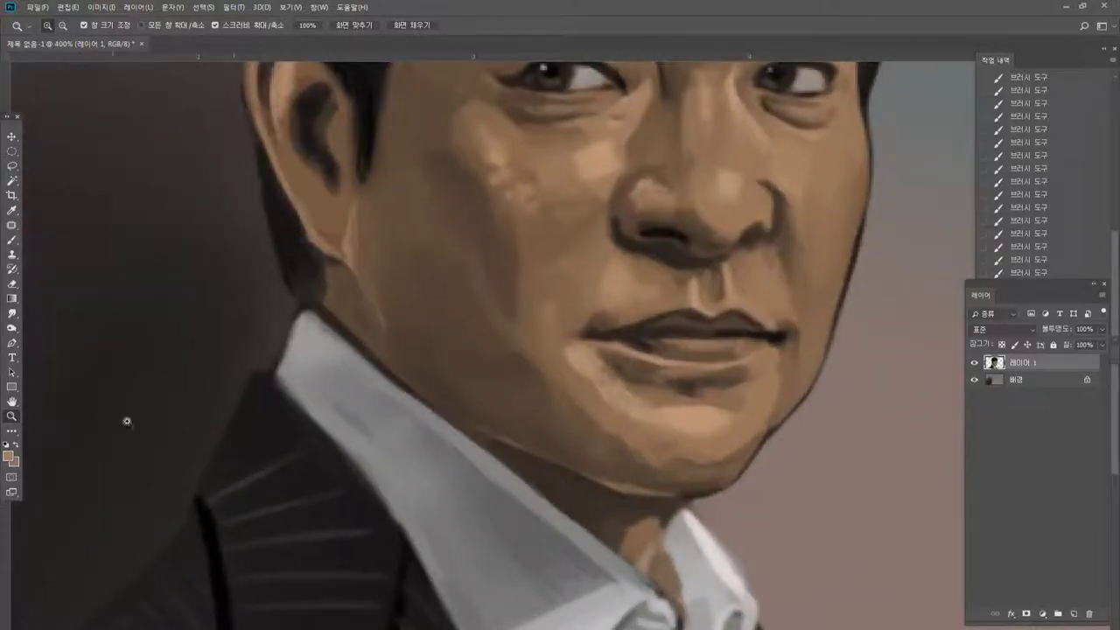
left_click(125, 421)
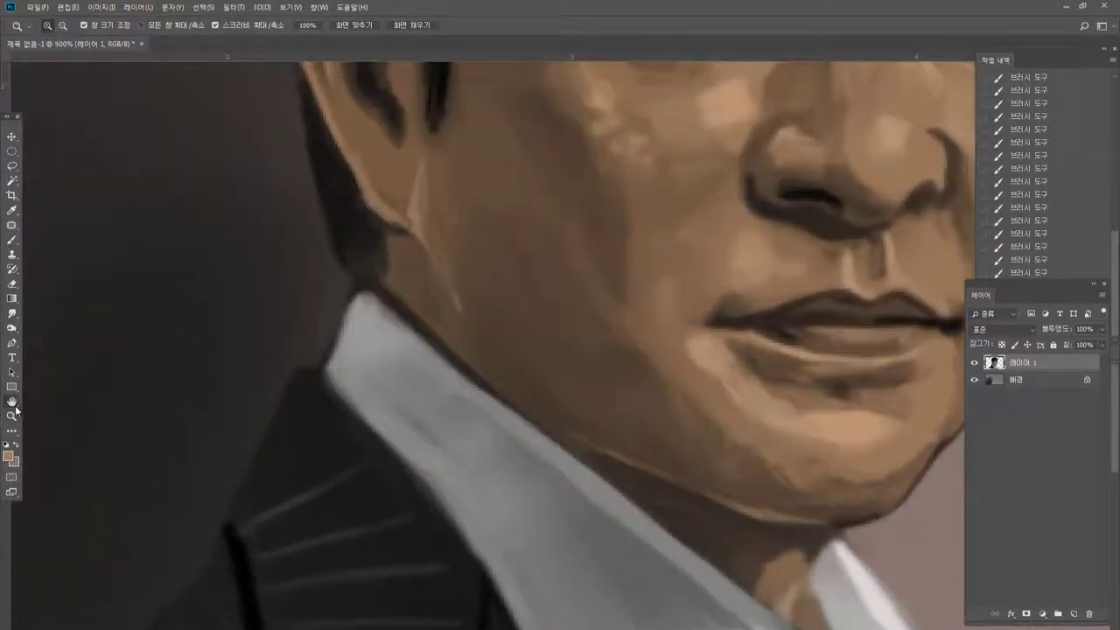
left_click(13, 401)
left_click_drag(361, 344, 250, 130)
left_click(12, 239)
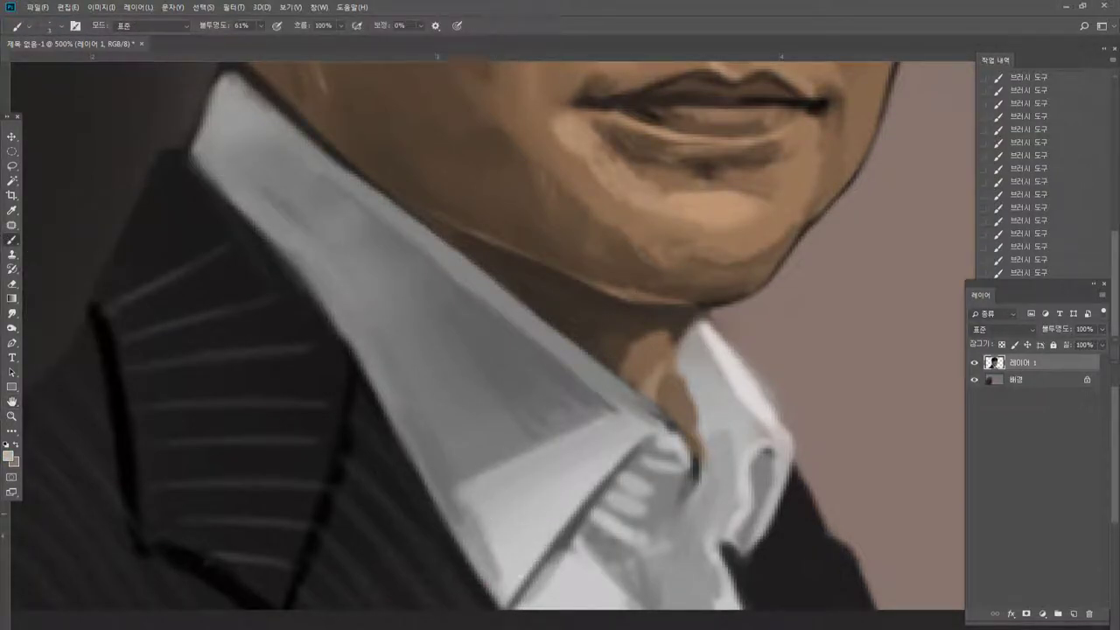
left_click_drag(462, 517, 491, 578)
left_click_drag(474, 552, 495, 603)
left_click(506, 537, "alt")
left_click_drag(451, 521, 464, 541)
left_click_drag(487, 588, 502, 604)
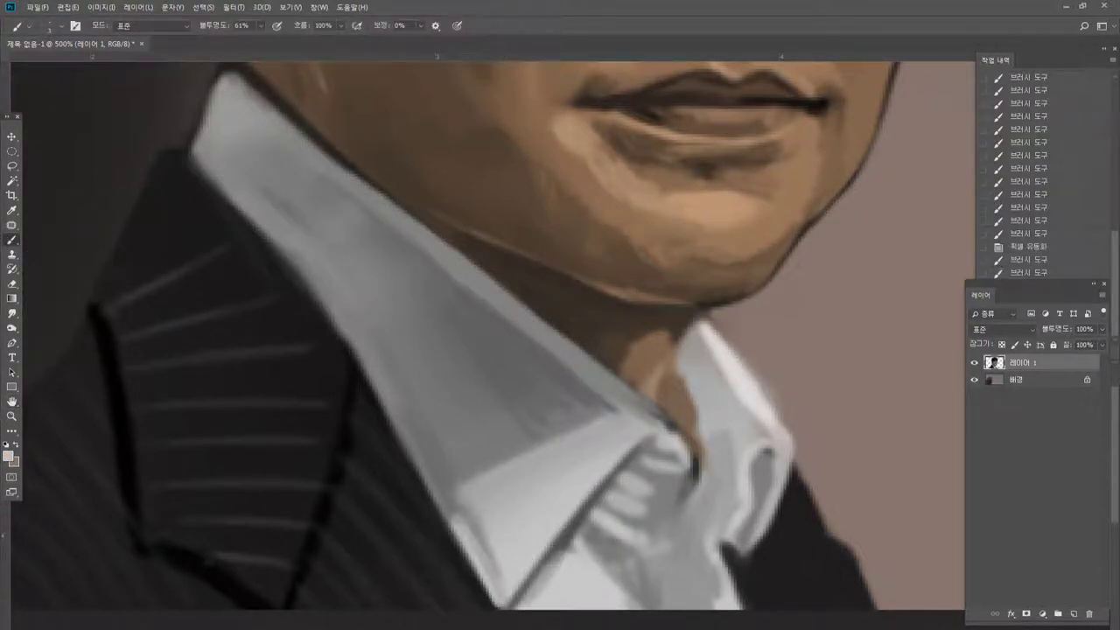
Redefine the jacket edge against the near collar tip with sampled dark strokes.
left_click(429, 500, "alt")
left_click_drag(438, 508, 499, 606)
left_click_drag(451, 529, 501, 606)
left_click_drag(473, 558, 501, 605)
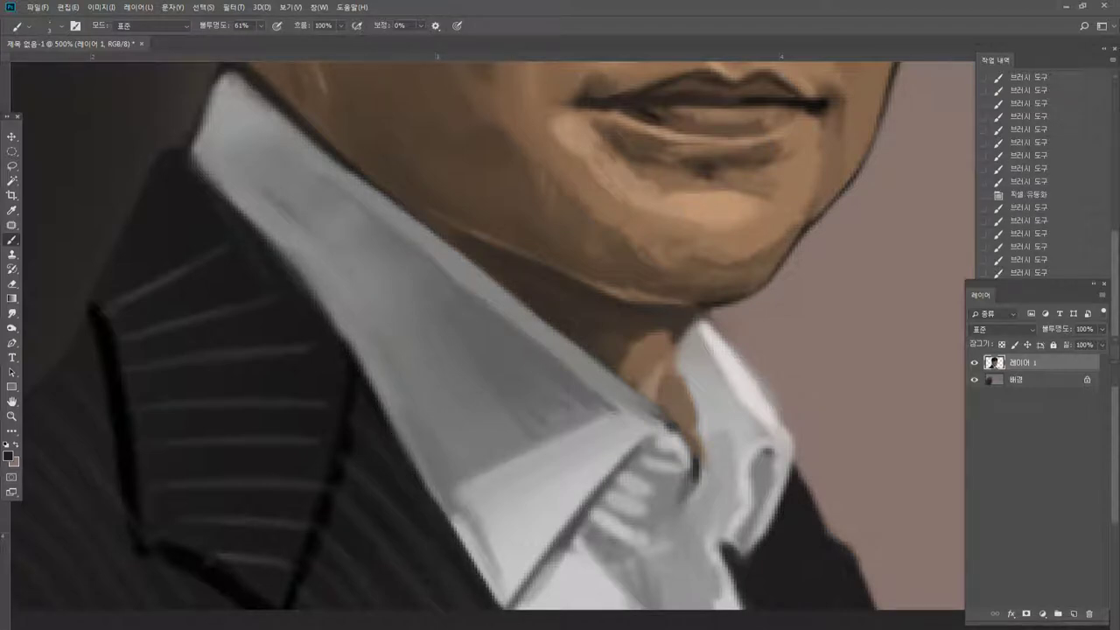
double_click(12, 416)
left_click(12, 402)
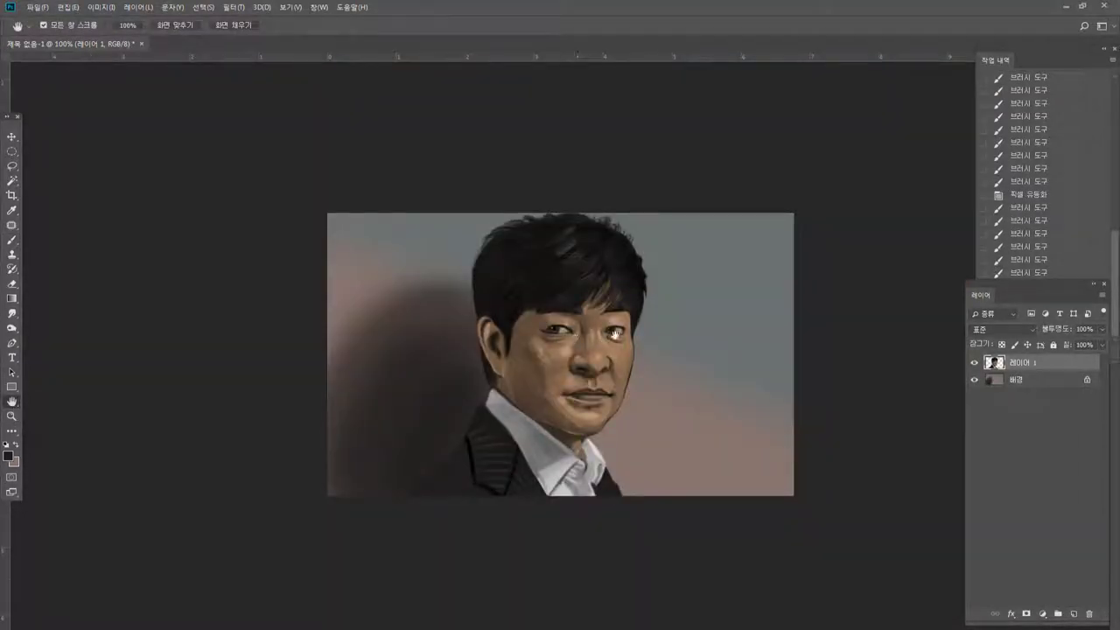
Choose a muted red foreground colour for tinting the face with the Brush tool.
left_click(11, 416)
left_click(553, 355)
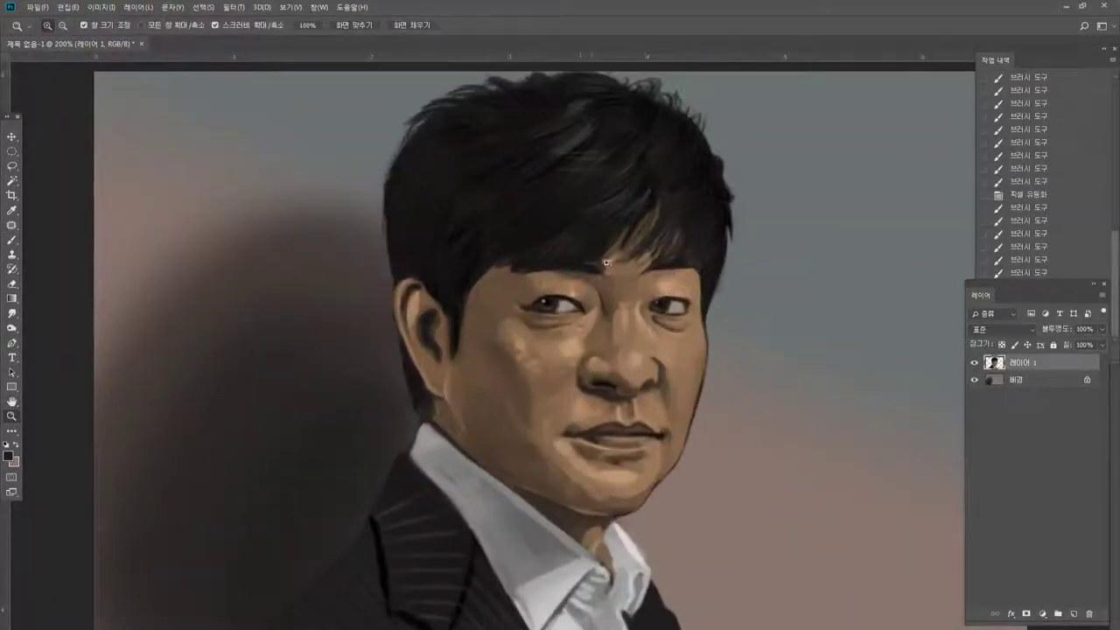
left_click(567, 378)
left_click(561, 350)
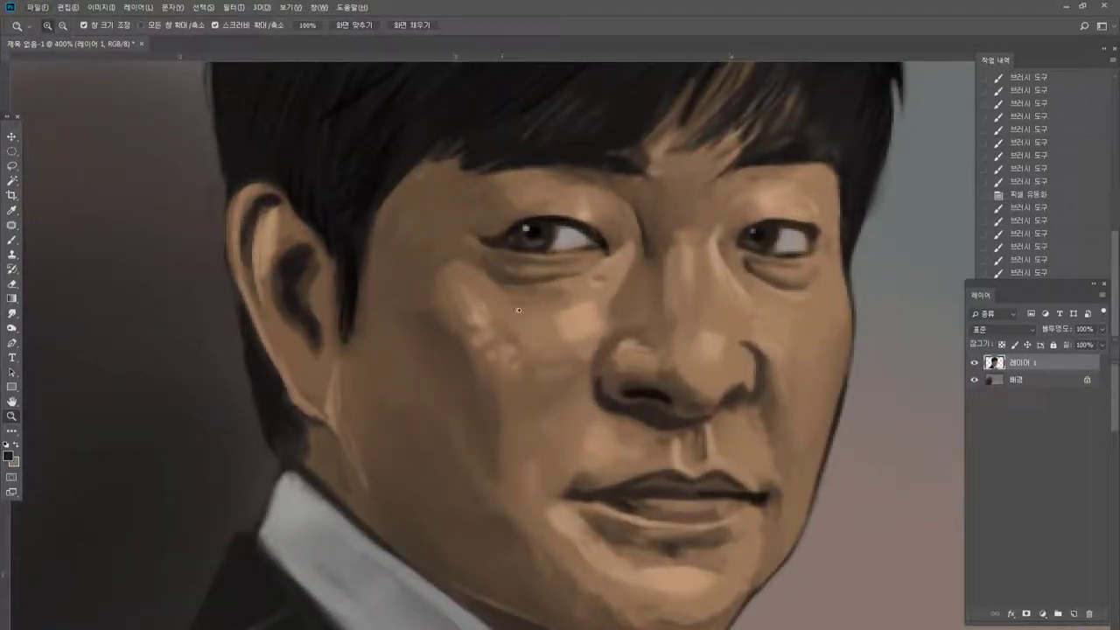
left_click(709, 332)
left_click(650, 321, "alt")
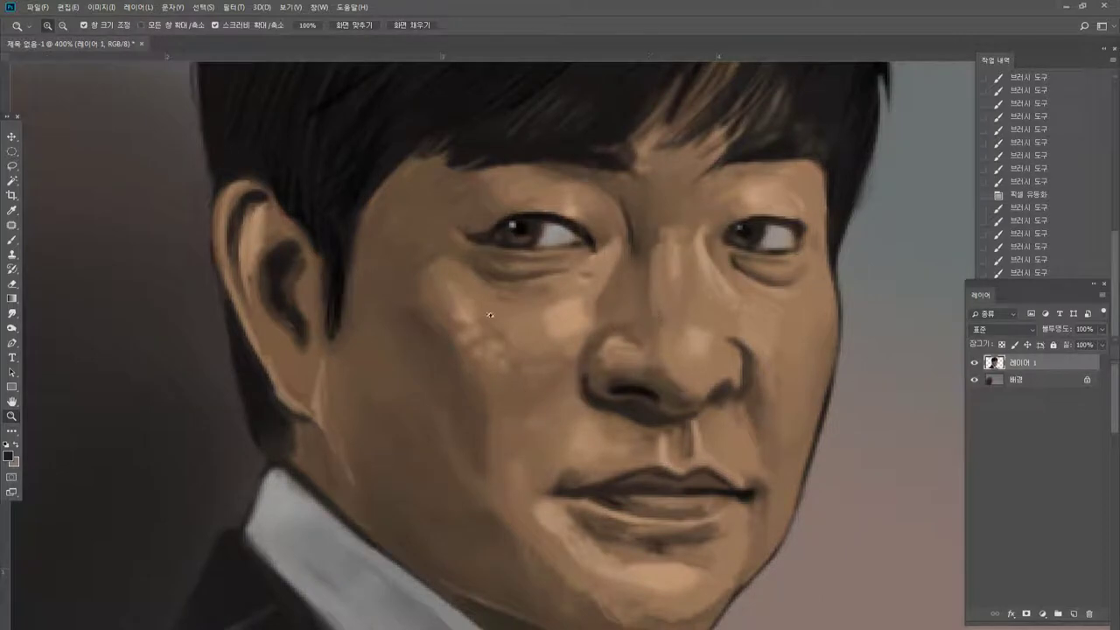
left_click(8, 456)
left_click(420, 452)
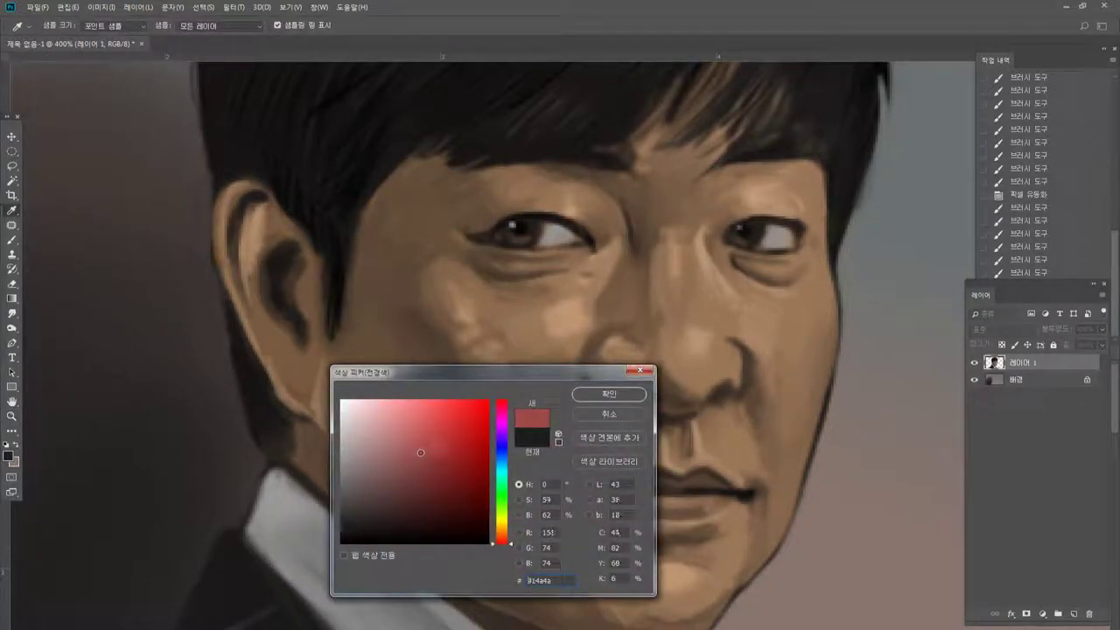
left_click(587, 396)
left_click(12, 241)
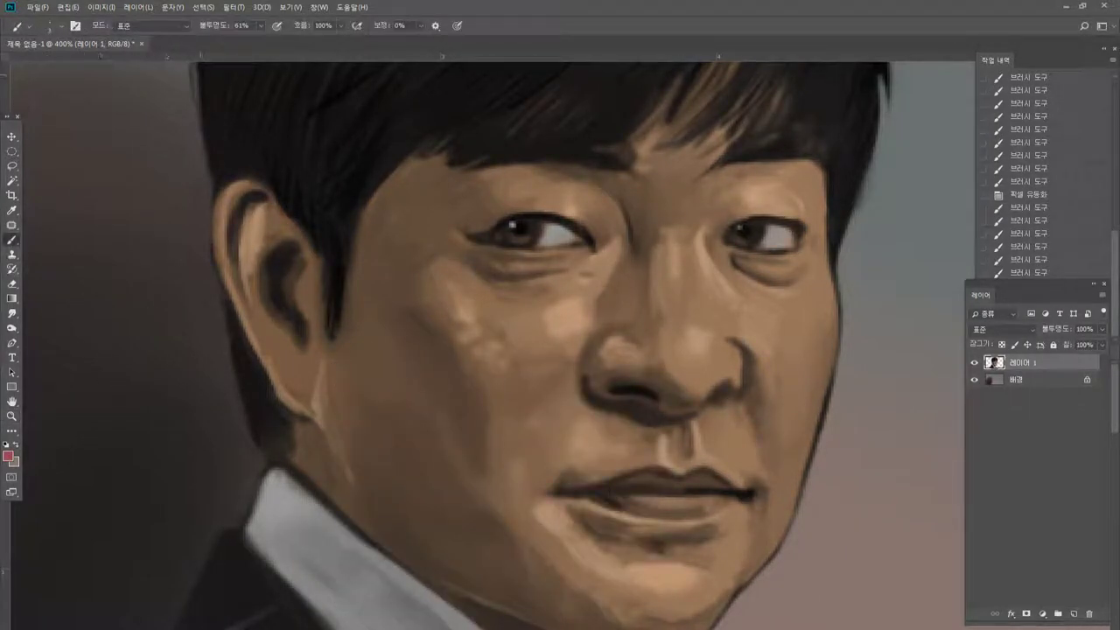
Tint the lips, near side of the nose and under-eye area red using a larger soft round brush at 5% opacity.
left_click(60, 29)
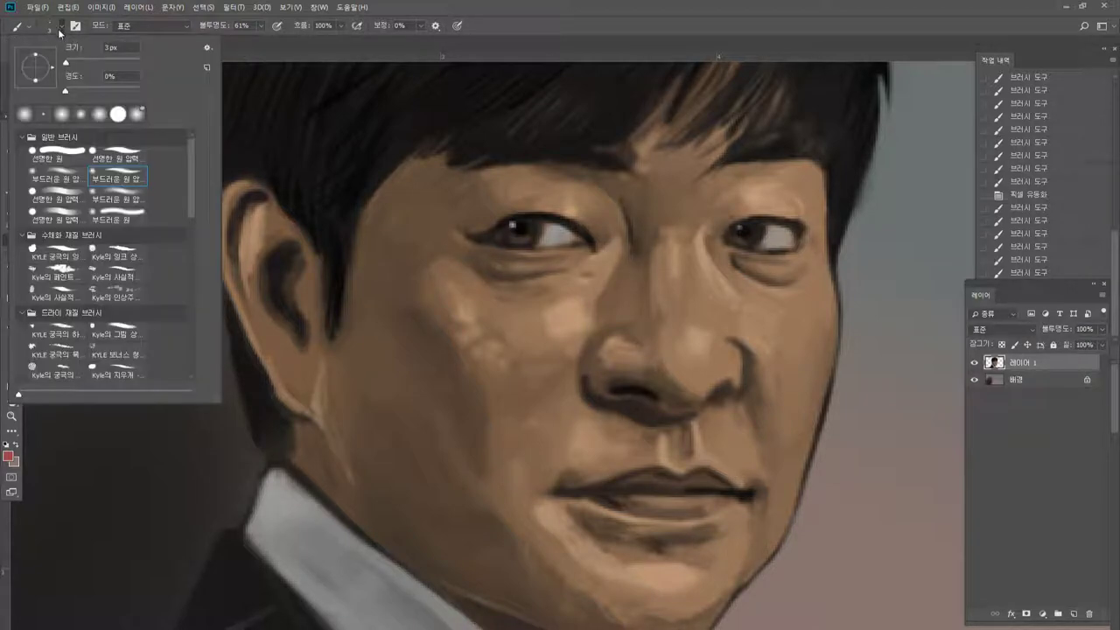
left_click(118, 198)
left_click(257, 27)
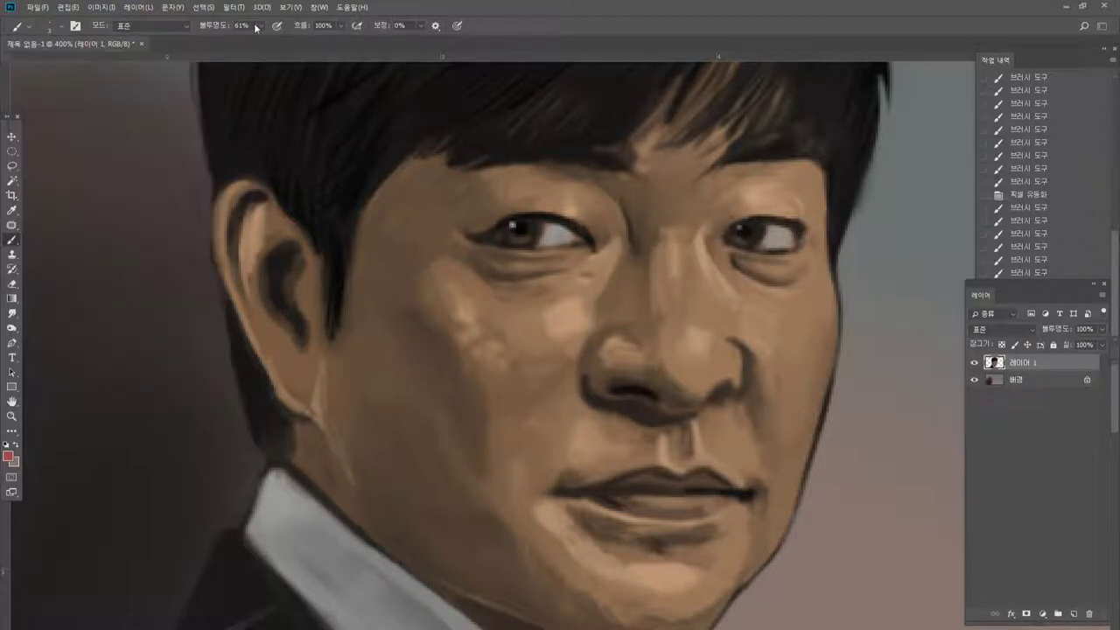
left_click_drag(250, 26, 231, 26)
type("5")
mouse_move(647, 492)
left_mouse_down()
mouse_move(685, 484)
mouse_move(691, 503)
left_mouse_up()
key("bracketright")
key("bracketright")
key("bracketright")
key("bracketright")
key("bracketright")
key("bracketright")
left_click_drag(647, 504, 700, 502)
left_click_drag(657, 504, 714, 497)
left_click_drag(644, 497, 711, 497)
left_click_drag(641, 492, 710, 486)
left_click_drag(638, 487, 713, 484)
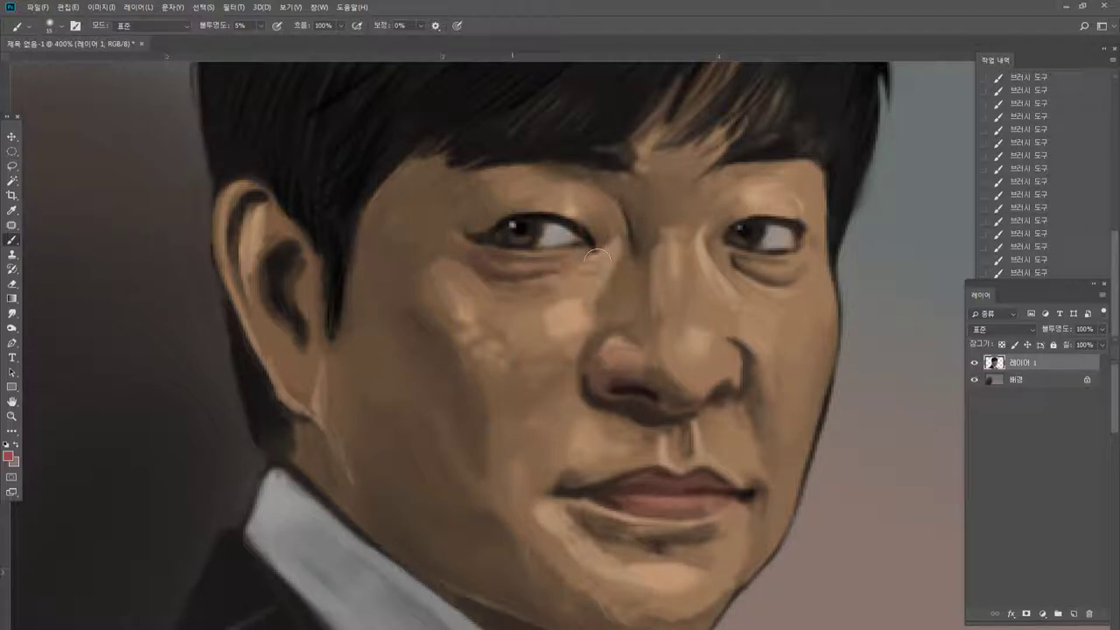
Shade the near cheek beside the nose and the far cheek fold with sampled brown tones at 50% opacity.
key("]")
left_click(495, 423, "alt")
left_click(261, 25)
left_click_drag(261, 26, 287, 35)
left_click_drag(481, 407, 544, 411)
left_click(638, 284, "alt")
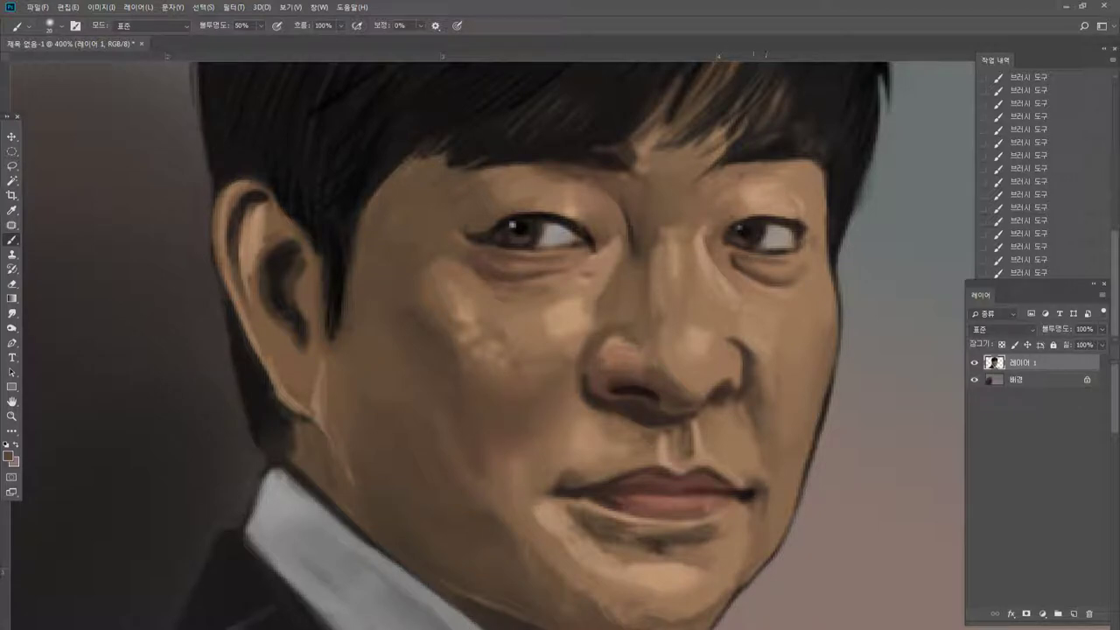
left_click_drag(770, 367, 773, 439)
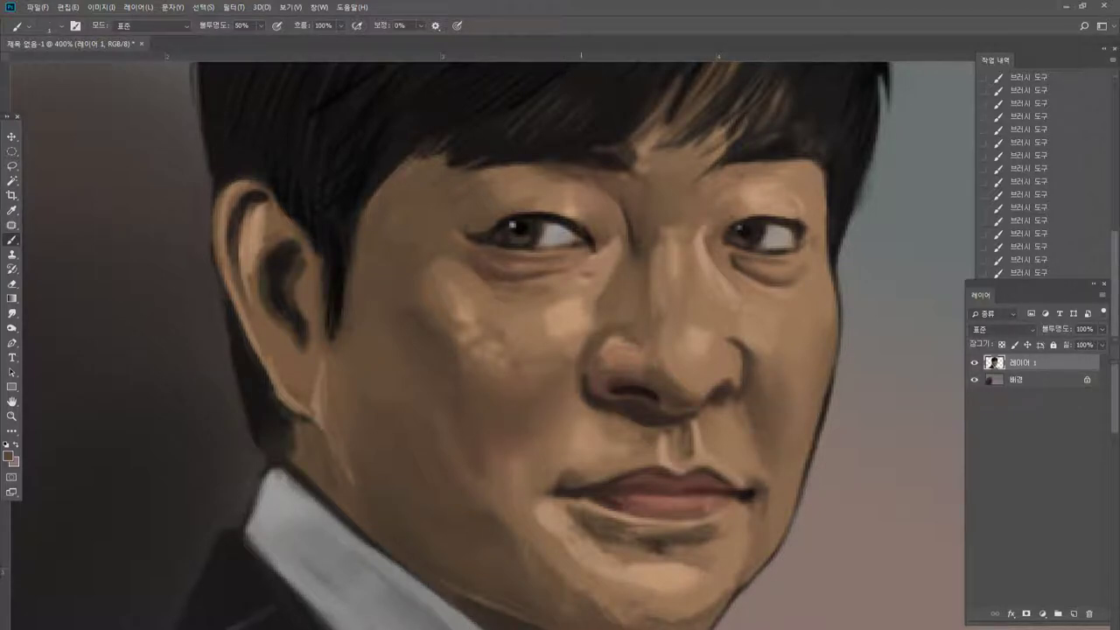
Blend the fold between the near nostril and mouth corner with sampled skin tones.
left_click(591, 440, "alt")
left_click(587, 335, "alt")
left_click_drag(567, 408, 552, 455)
left_click(565, 448, "alt")
left_click(514, 477, "alt")
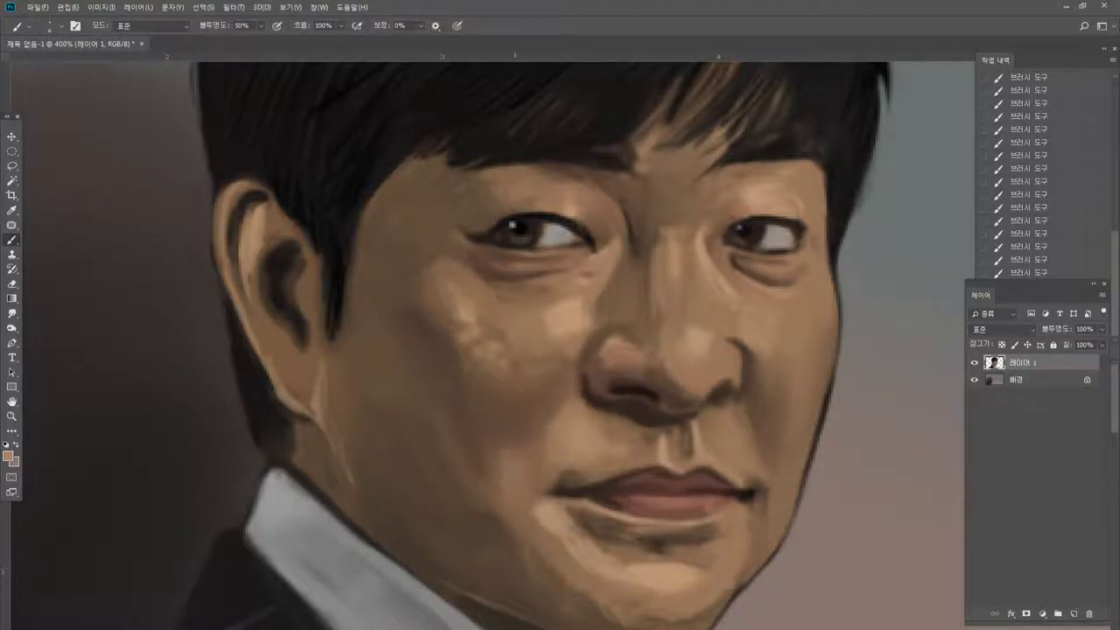
Blend the near cheek, jaw and chin with sampled skin tones and darken the line between the lips.
left_click(495, 517, "alt")
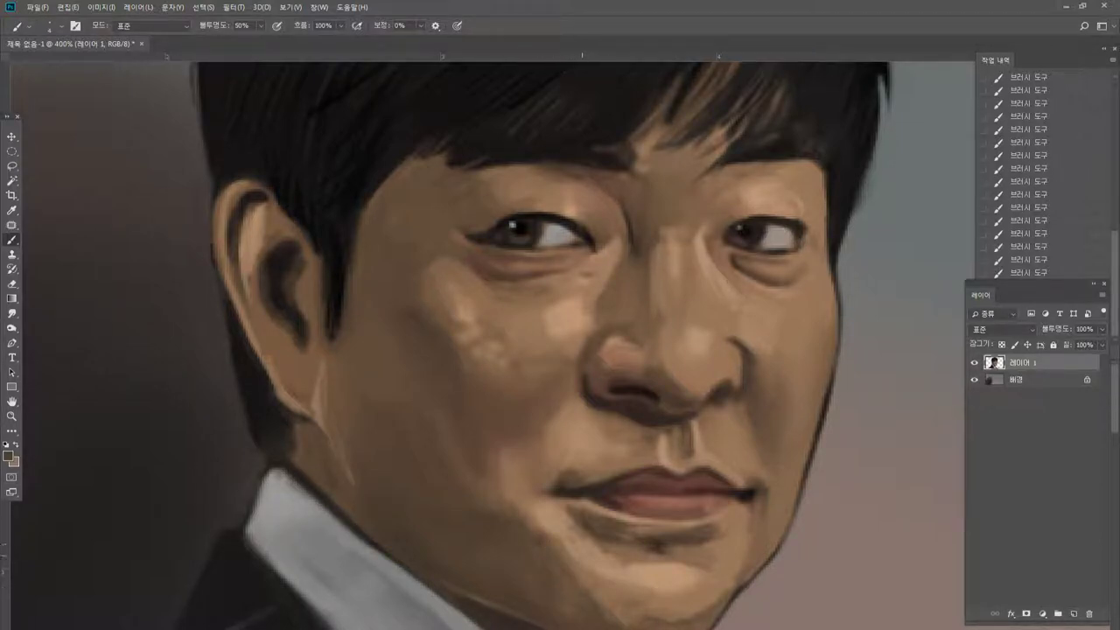
left_click(594, 584, "alt")
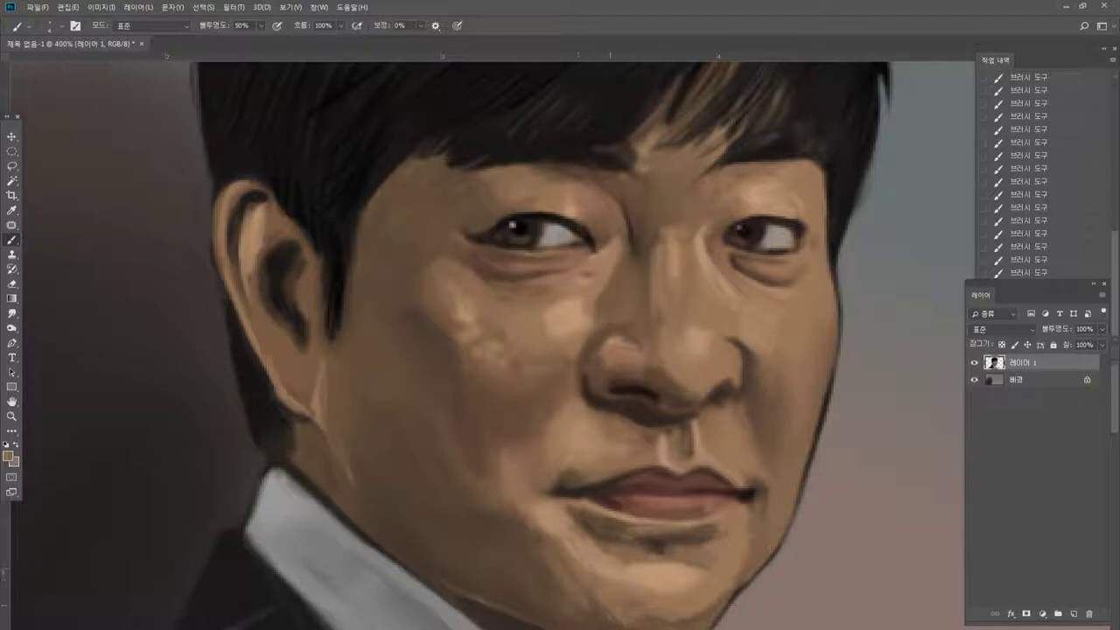
left_click(619, 614, "alt")
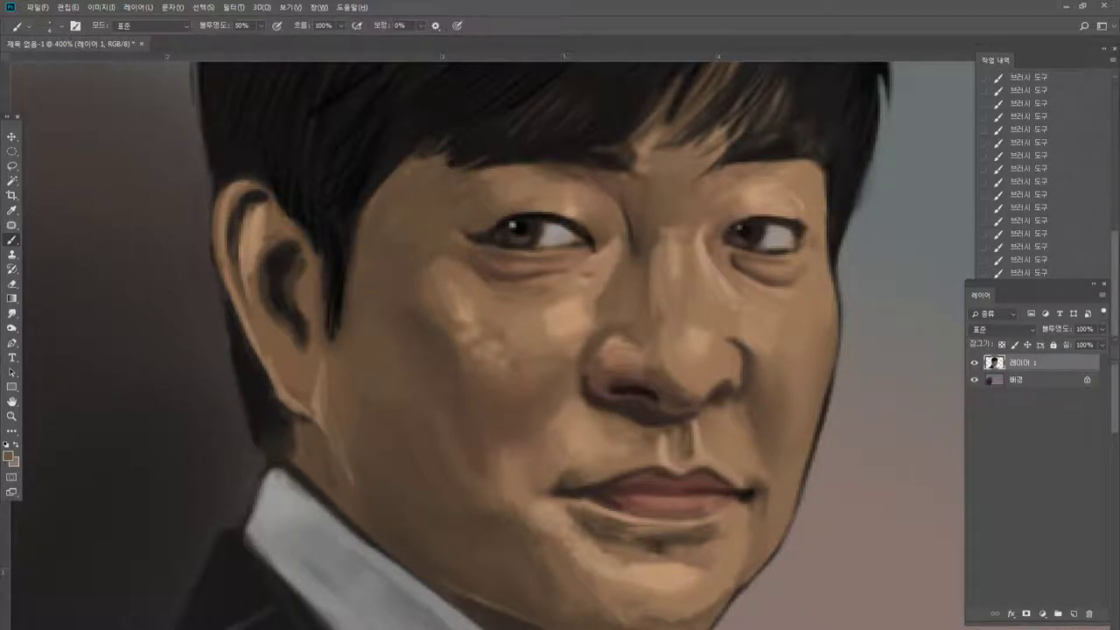
left_click(575, 428, "alt")
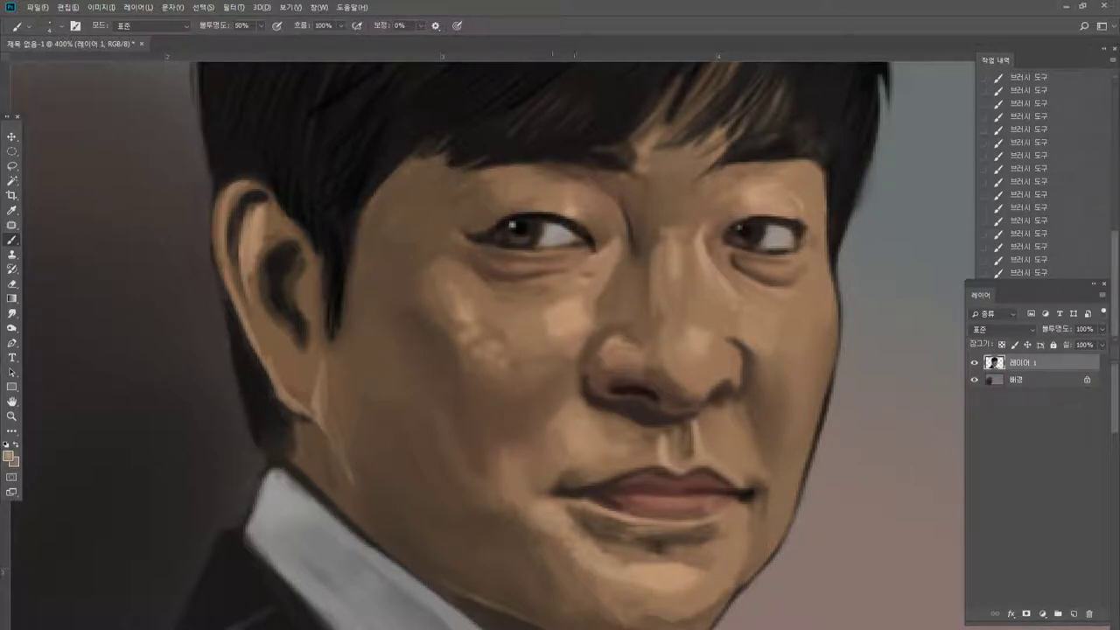
left_click(510, 459, "alt")
left_click(487, 449, "alt")
left_click(746, 496, "alt")
mouse_move(604, 492)
left_mouse_down()
mouse_move(746, 496)
mouse_move(721, 492)
left_mouse_up()
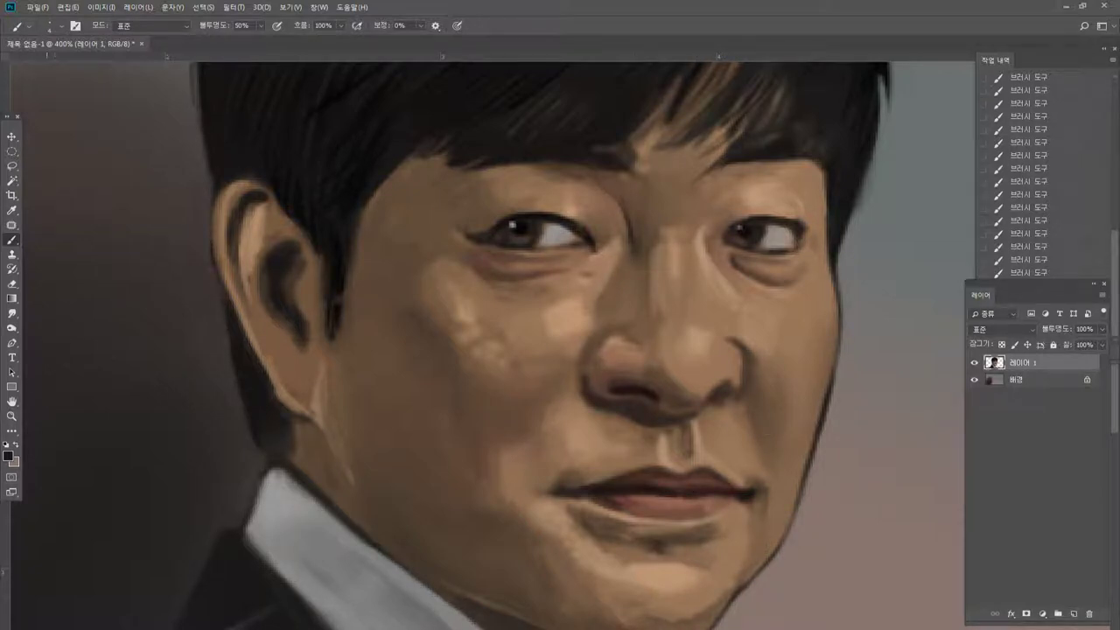
Select the shaded skin areas of the face with Color Range using a fuzziness of 35.
left_click(12, 404)
double_click(12, 418)
left_click(561, 354)
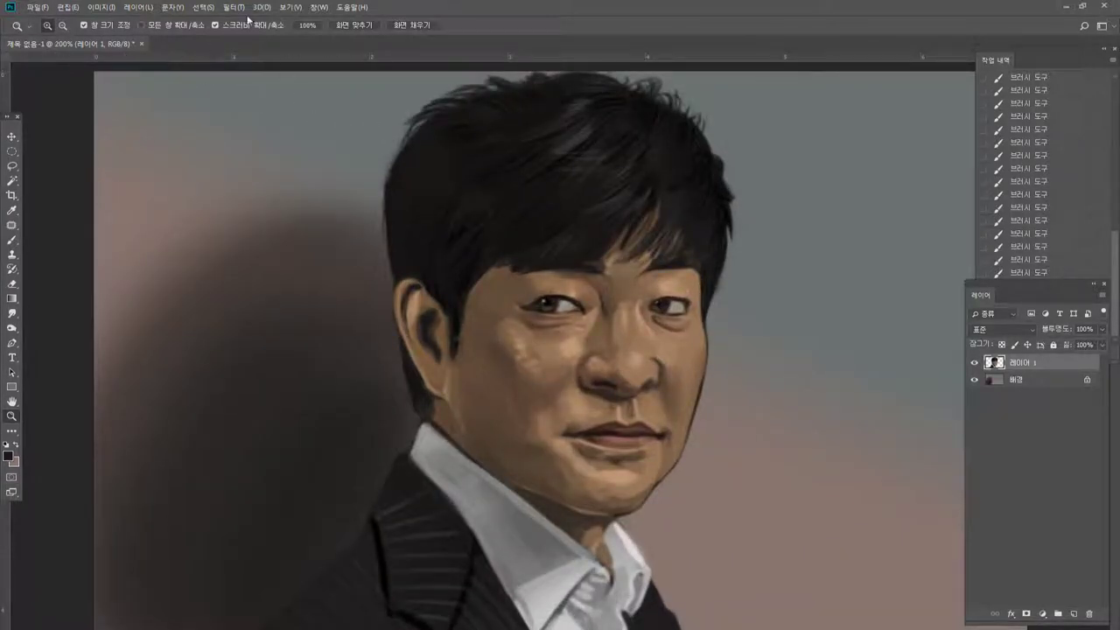
left_click(205, 8)
left_click(238, 117)
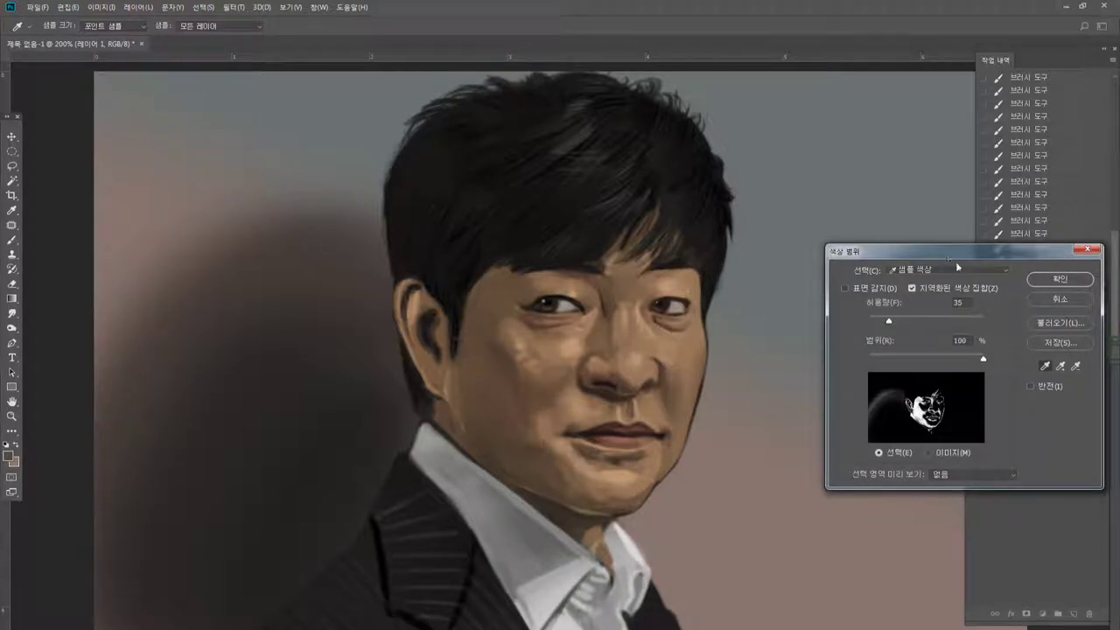
left_click(1046, 278)
key("z")
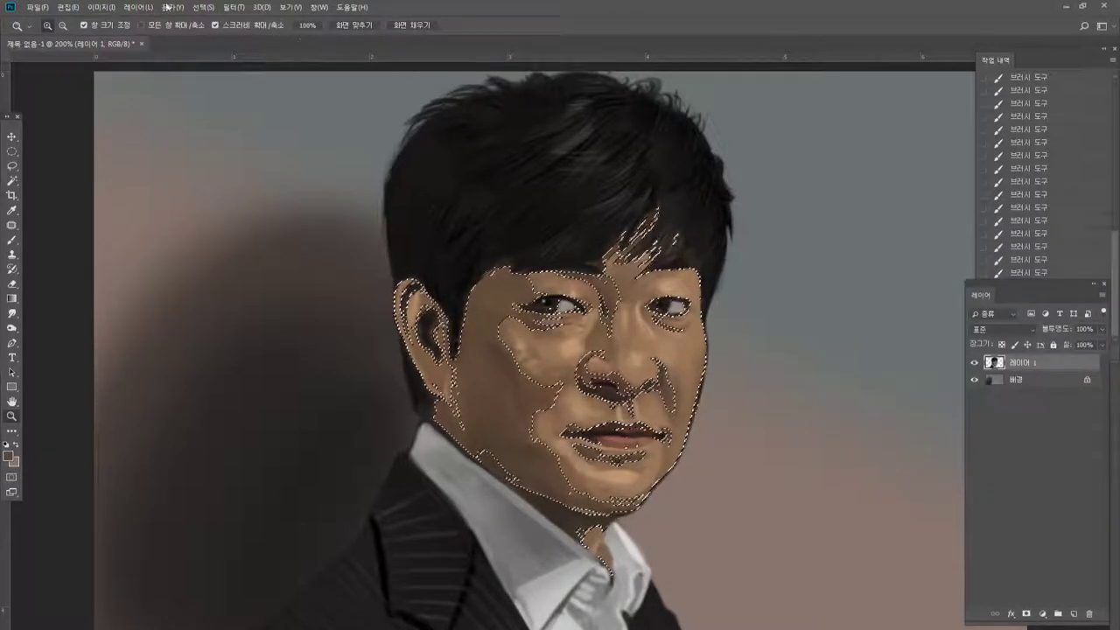
Apply Color Balance to the selected skin midtones with levels +13, -6 and +4, and deselect.
left_click(100, 7)
mouse_move(114, 30)
left_click(241, 103)
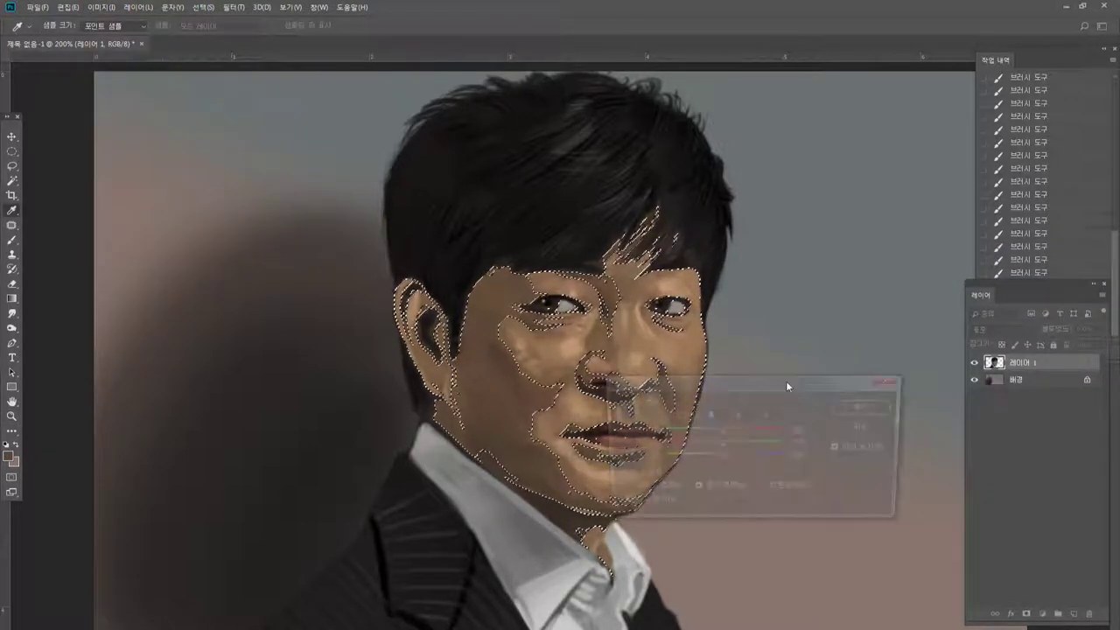
left_click_drag(721, 429, 723, 457)
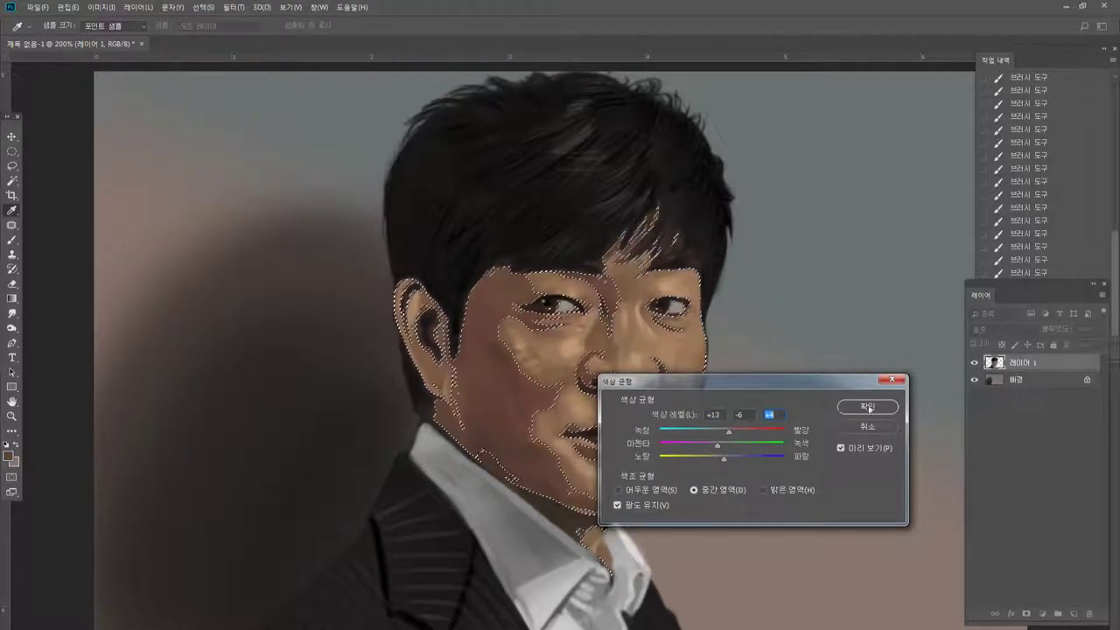
left_click(869, 408)
key("ctrl+d")
key("z")
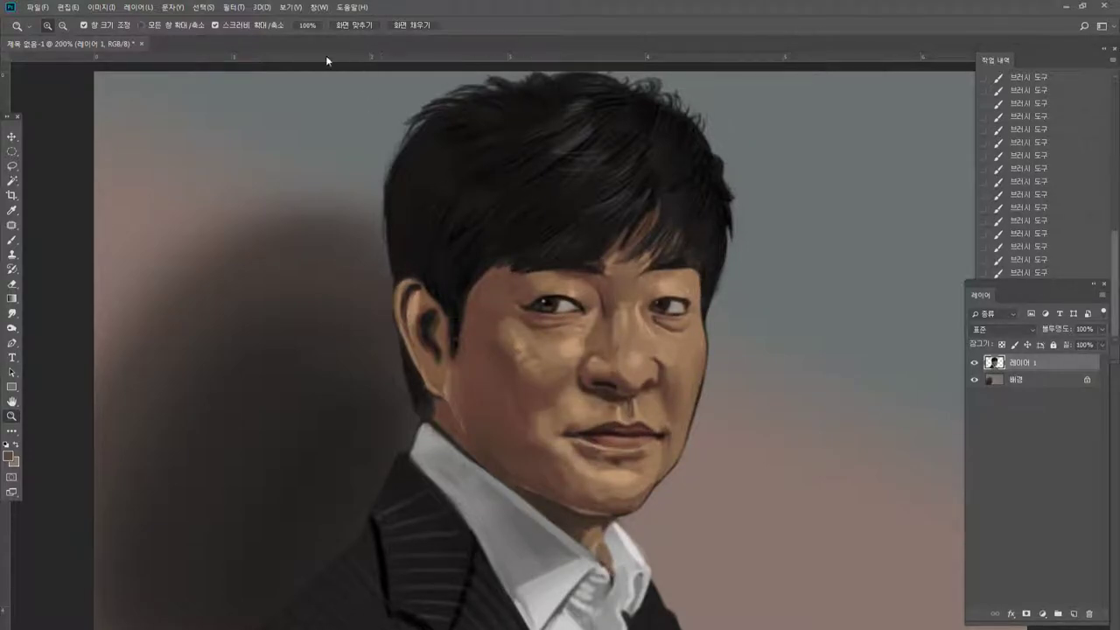
Warm the whole portrait layer by shifting its midtones toward red with Color Balance.
left_click(172, 7)
mouse_move(145, 37)
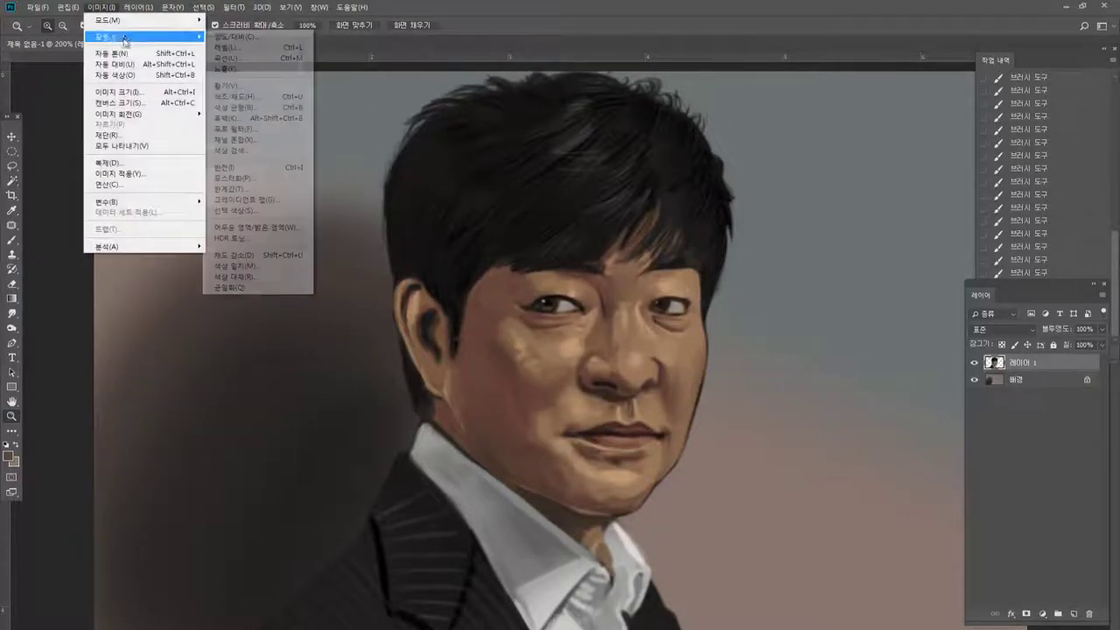
left_click(253, 108)
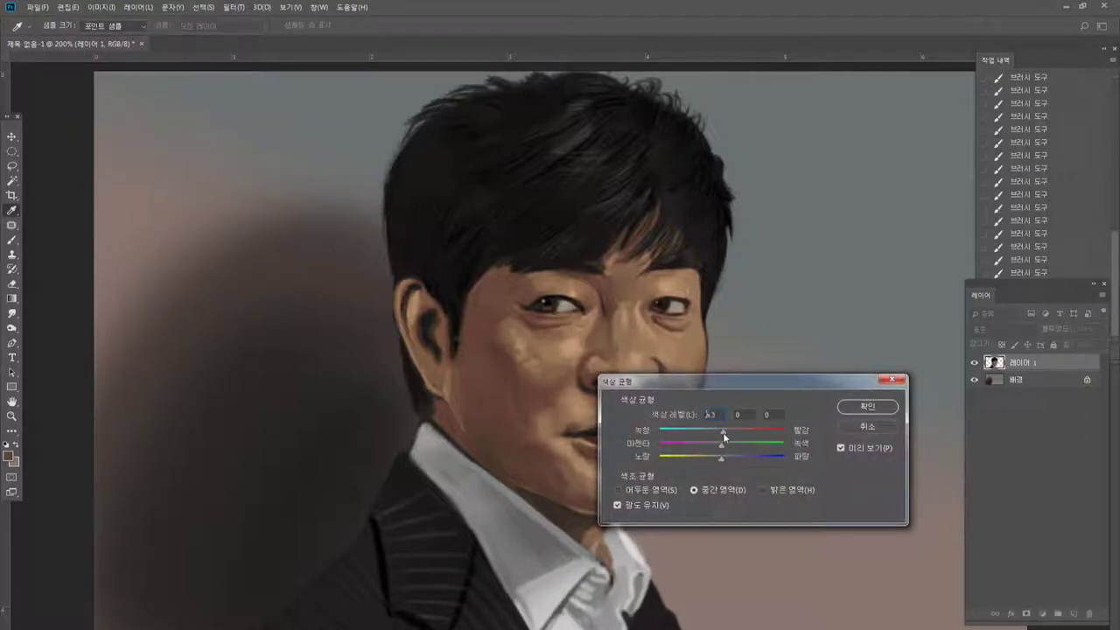
left_click_drag(723, 433, 718, 458)
left_click(866, 406)
key("z")
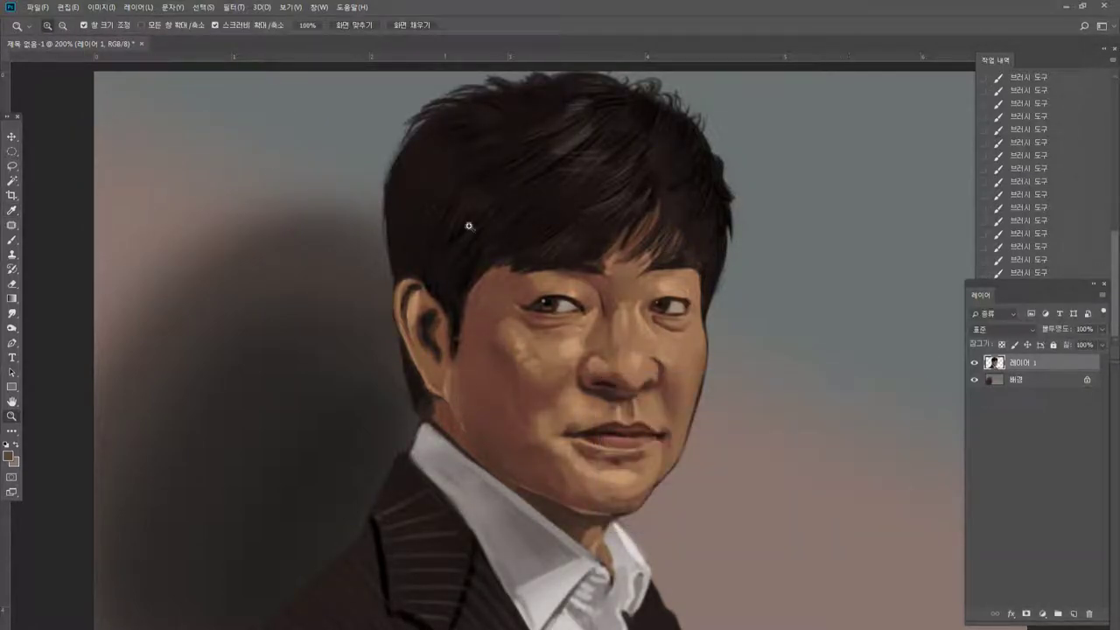
Brighten the portrait layer's midtones with Curves, moving the middle point to input 120 and output 134.
left_click(101, 7)
mouse_move(172, 37)
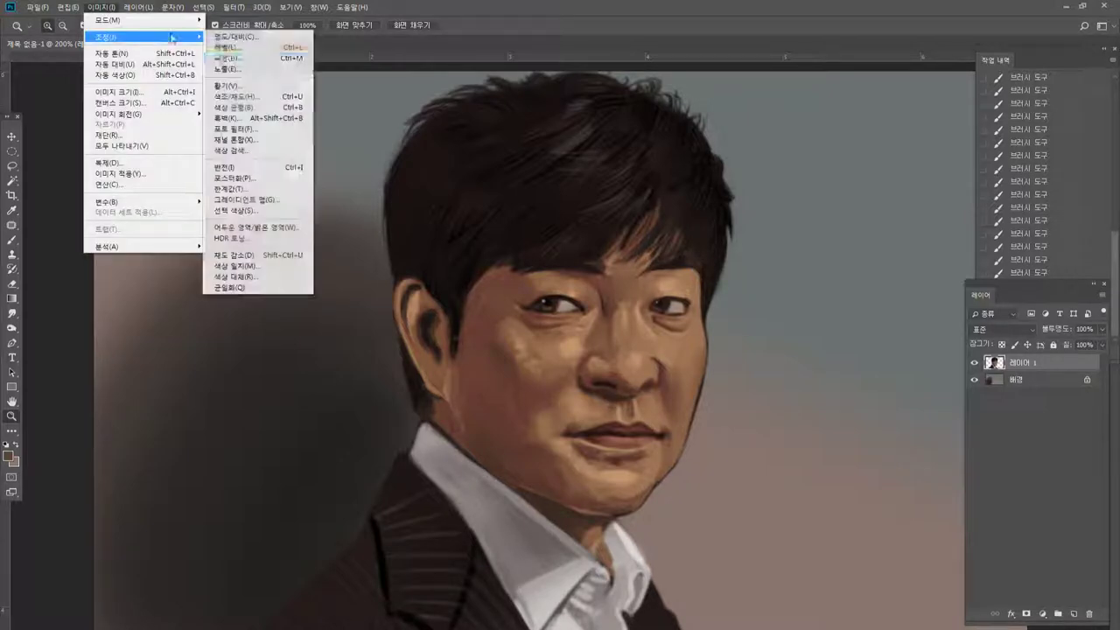
left_click(232, 58)
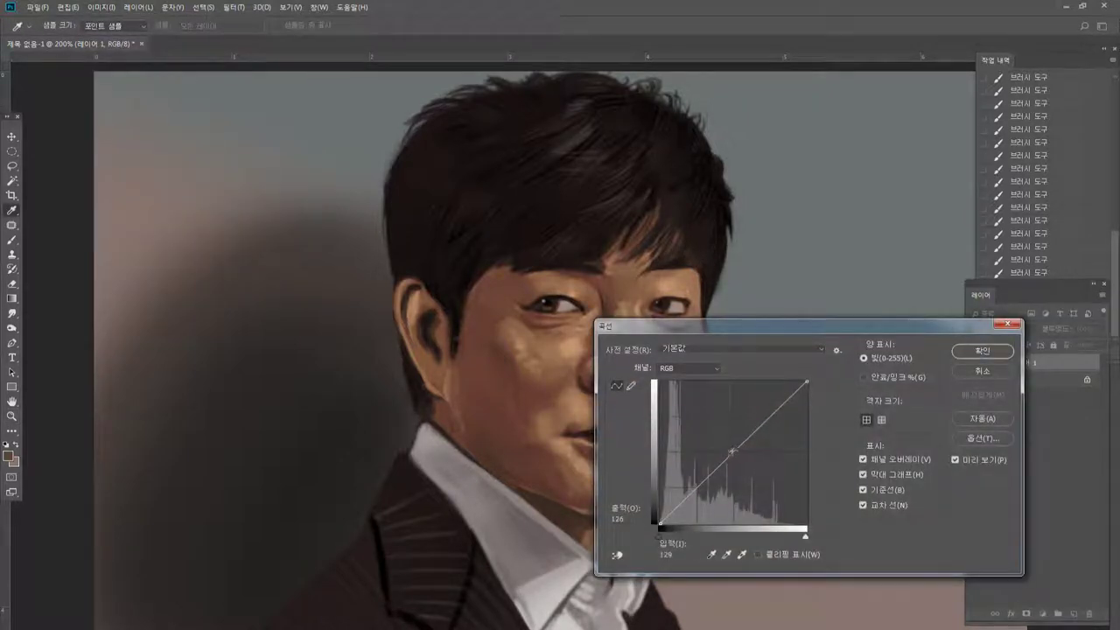
left_click_drag(732, 451, 729, 449)
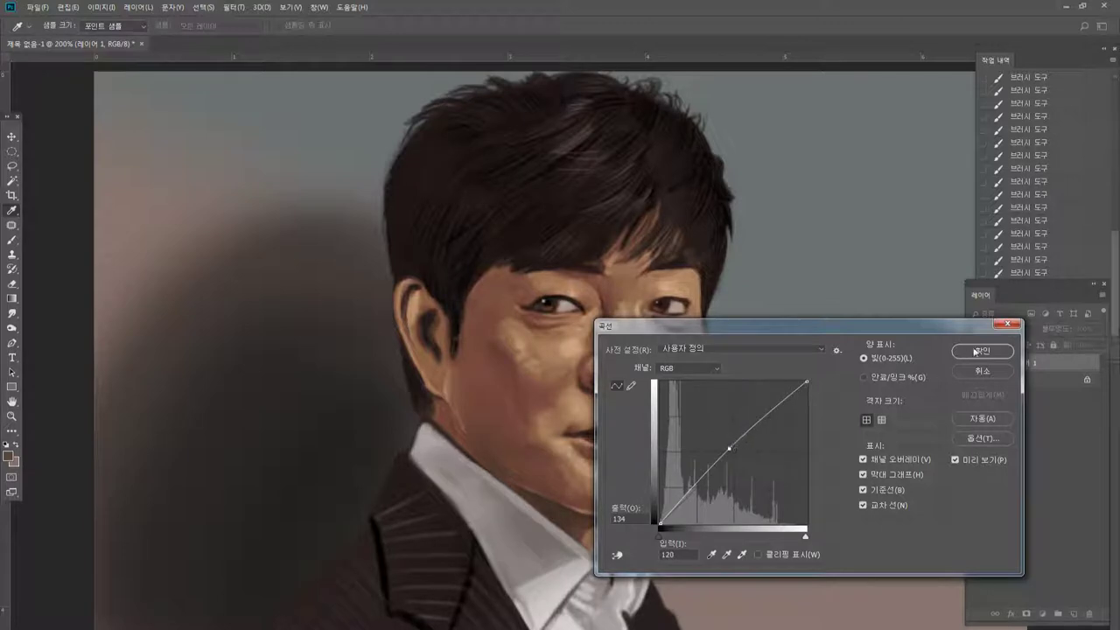
left_click(977, 351)
key("z")
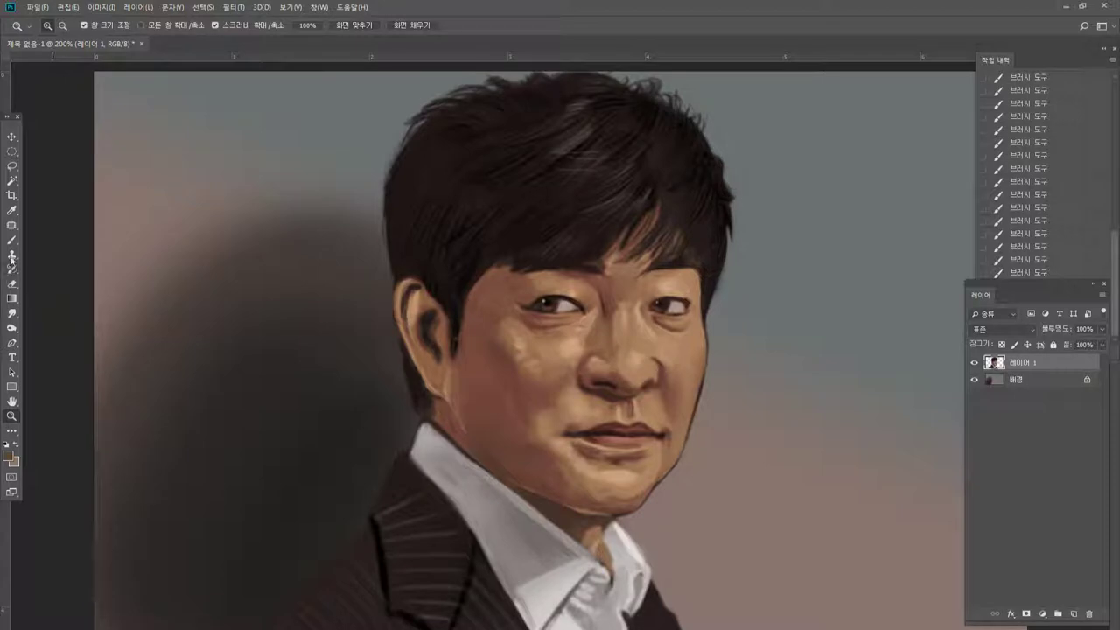
Darken the outer edge of the jacket's near shoulder and lapel with sampled black brush strokes at 50% opacity.
left_click(11, 239)
left_click(382, 528, "alt")
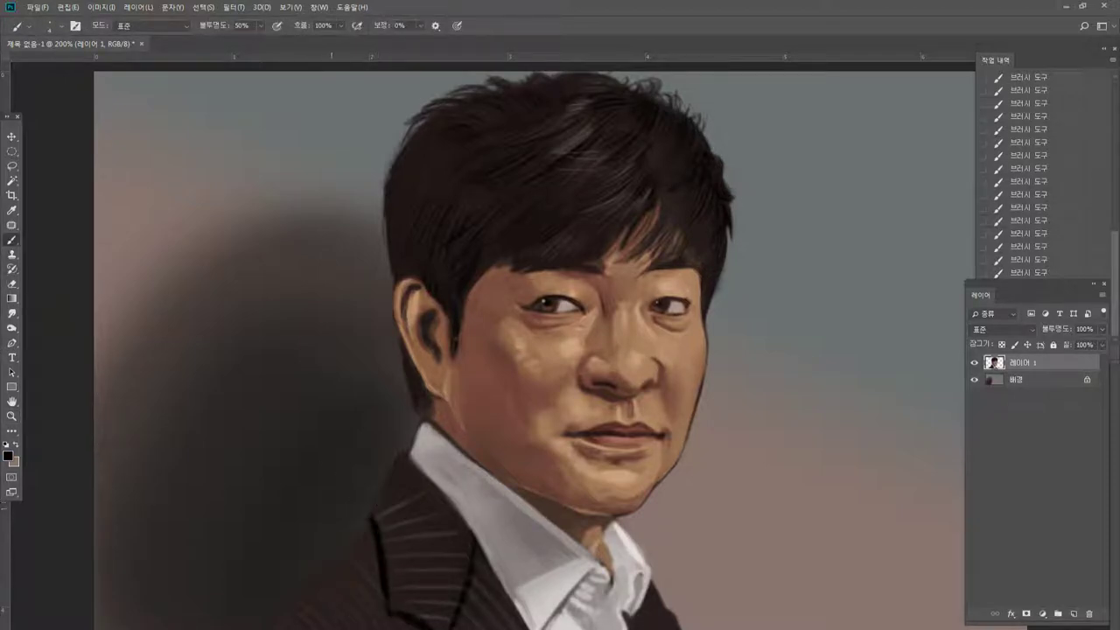
left_click_drag(371, 527, 348, 549)
left_click_drag(357, 540, 318, 578)
left_click_drag(327, 570, 275, 617)
left_click_drag(286, 607, 263, 627)
scroll(1041, 175, "down", 3)
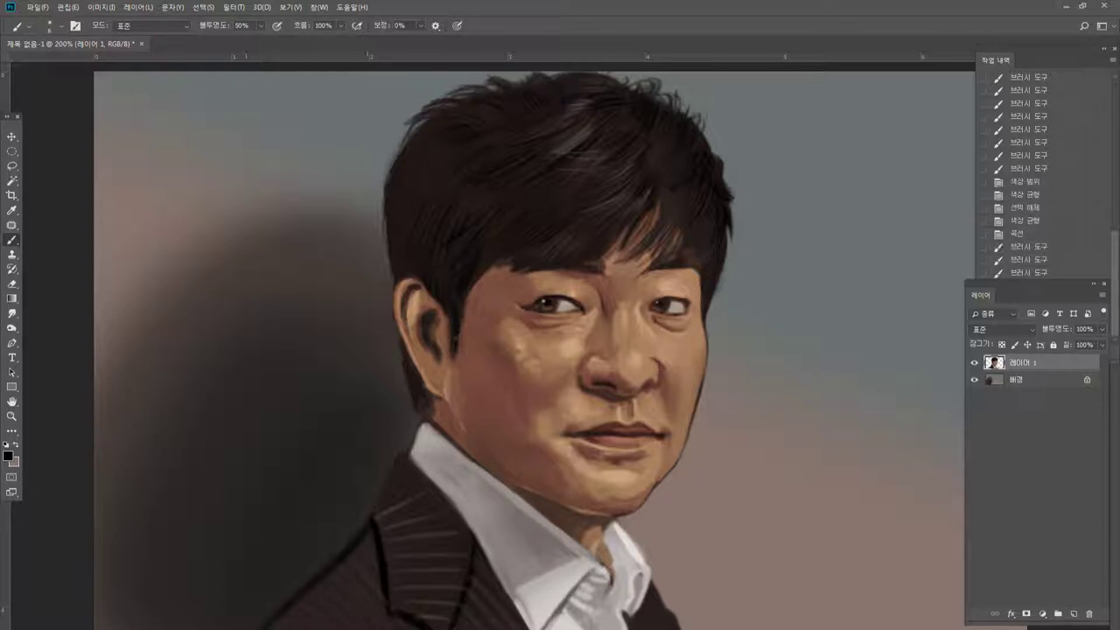
scroll(1041, 175, "down", 4)
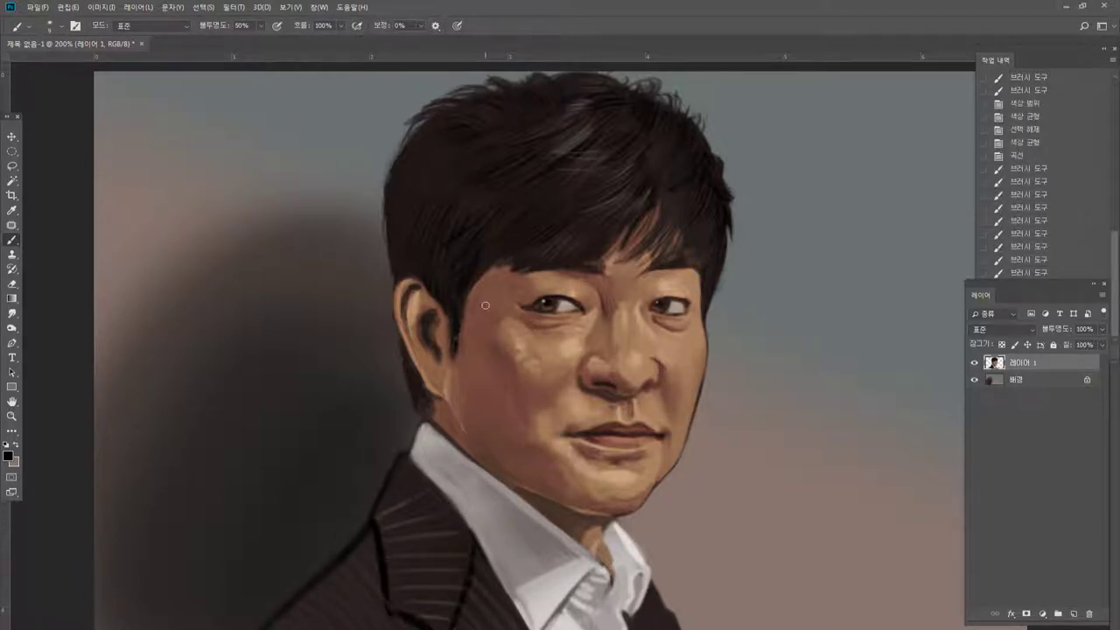
Burn the near shoulder, upper lapel and back of the shirt collar with a larger brush, midtones range, 100% exposure.
left_click(12, 328)
key("bracketright")
key("bracketright")
key("bracketright")
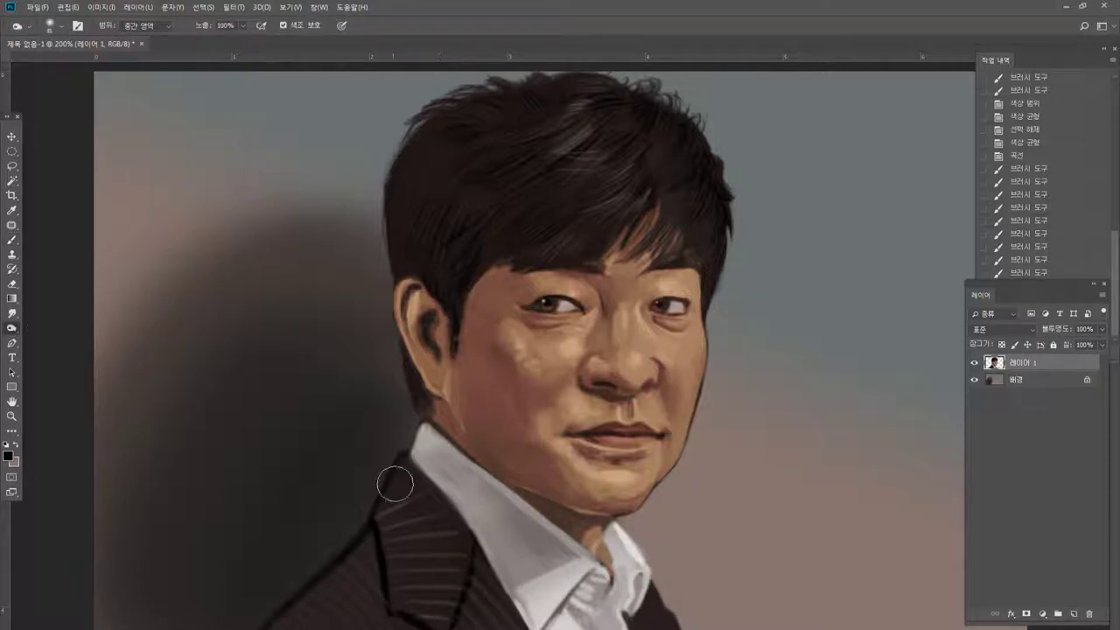
mouse_move(392, 482)
left_mouse_down()
mouse_move(308, 614)
mouse_move(280, 627)
mouse_move(411, 495)
mouse_move(371, 519)
mouse_move(326, 583)
mouse_move(249, 628)
left_mouse_up()
left_click_drag(418, 443, 371, 499)
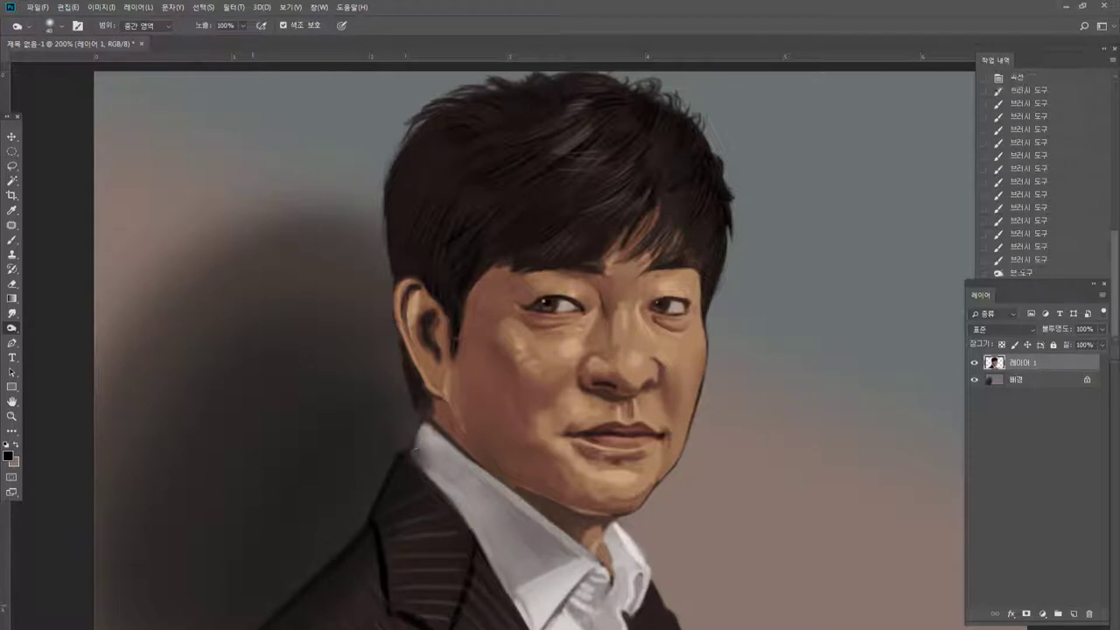
left_click_drag(425, 429, 417, 452)
left_click_drag(387, 517, 371, 529)
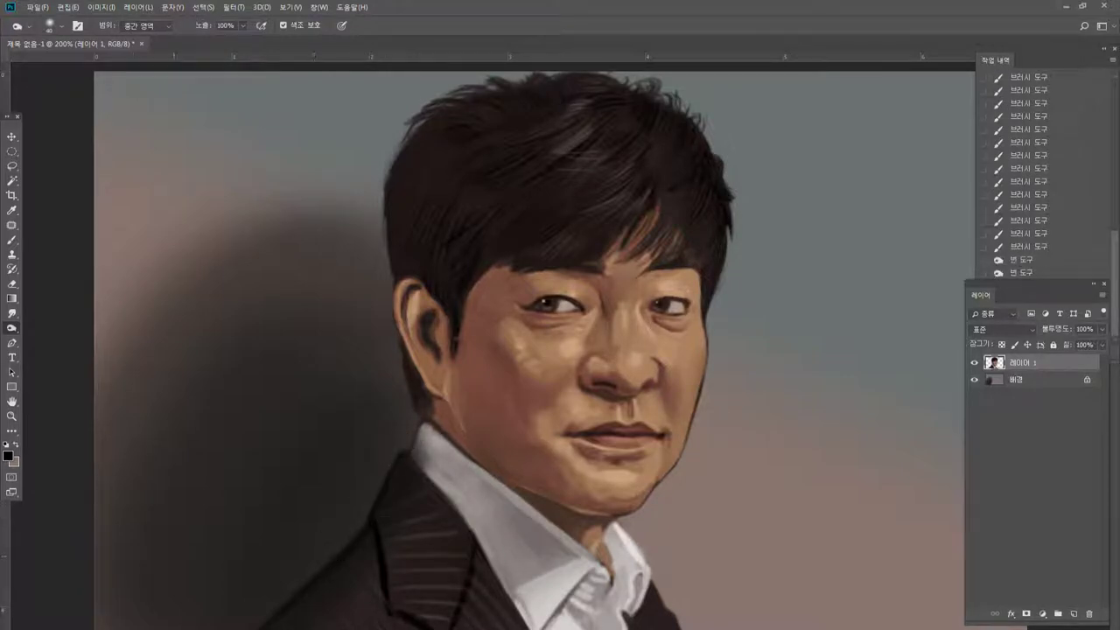
Retouch the back of the shirt collar with sampled grey and redefine the adjoining lapel edge with sampled black.
left_click(13, 240)
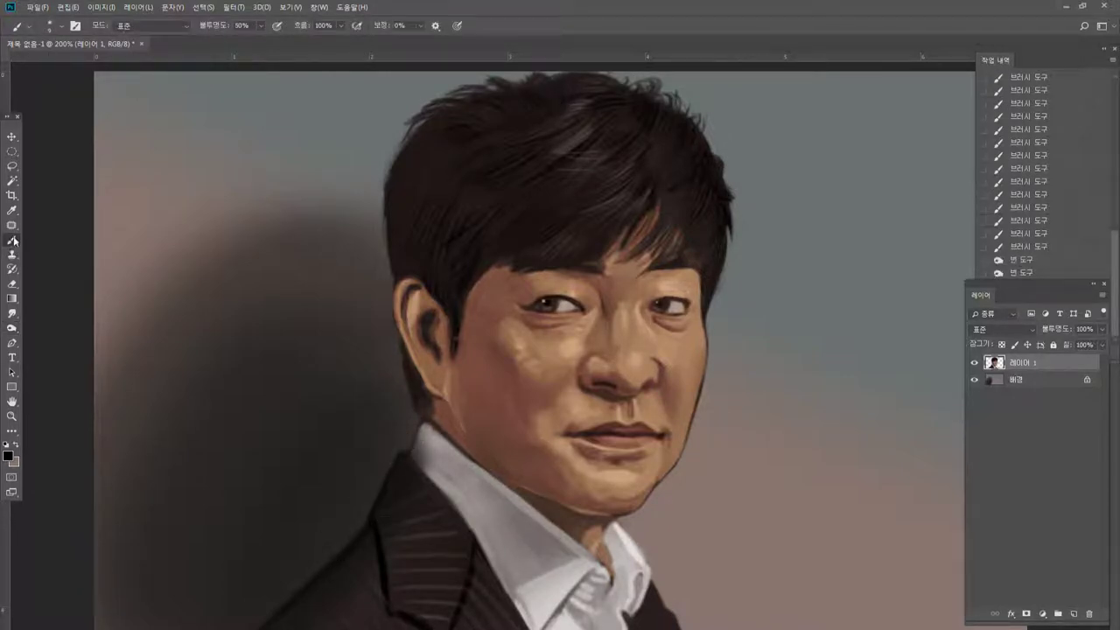
left_click(432, 435, "alt")
left_click(428, 451, "alt")
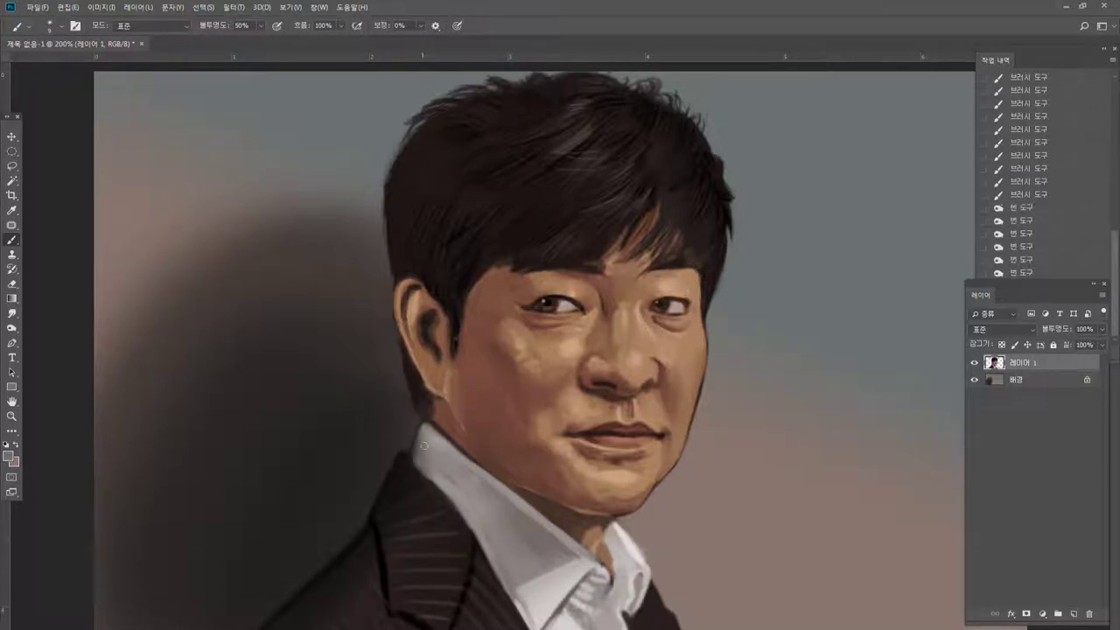
left_click_drag(421, 445, 431, 464)
mouse_move(421, 449)
left_mouse_down()
mouse_move(428, 462)
mouse_move(415, 462)
left_mouse_up()
left_click(408, 456, "alt")
mouse_move(416, 442)
left_mouse_down()
mouse_move(410, 453)
mouse_move(440, 490)
left_mouse_up()
left_click_drag(434, 483, 461, 525)
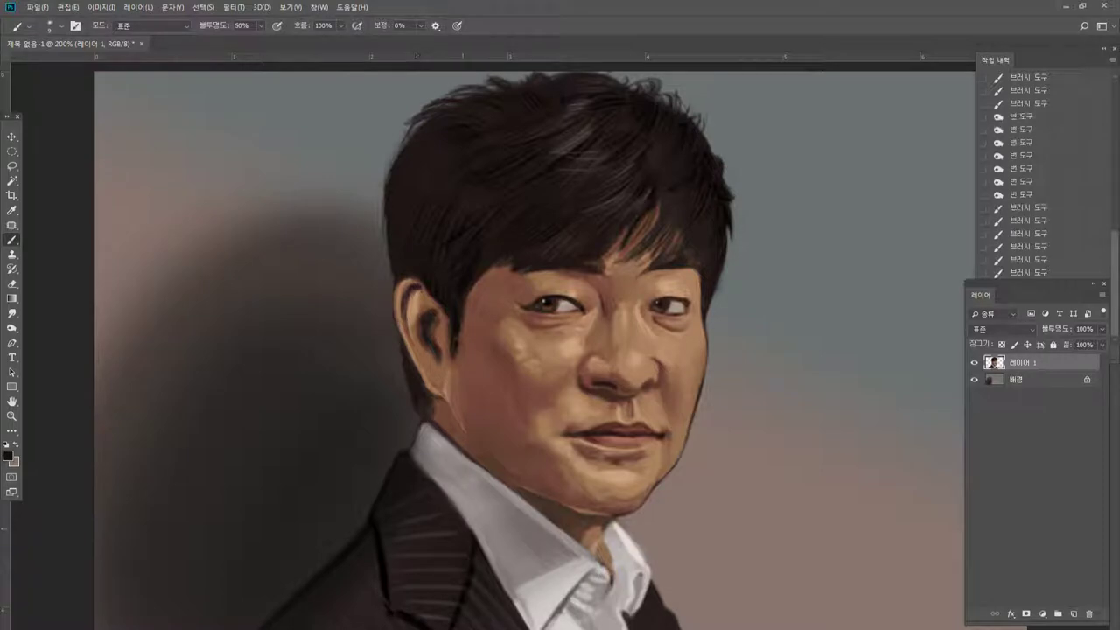
Refine the shirt collar's border along the near lapel with sampled grey strokes.
left_click(446, 477, "alt")
left_click_drag(437, 476, 473, 532)
left_click_drag(469, 525, 490, 562)
left_click_drag(485, 547, 505, 573)
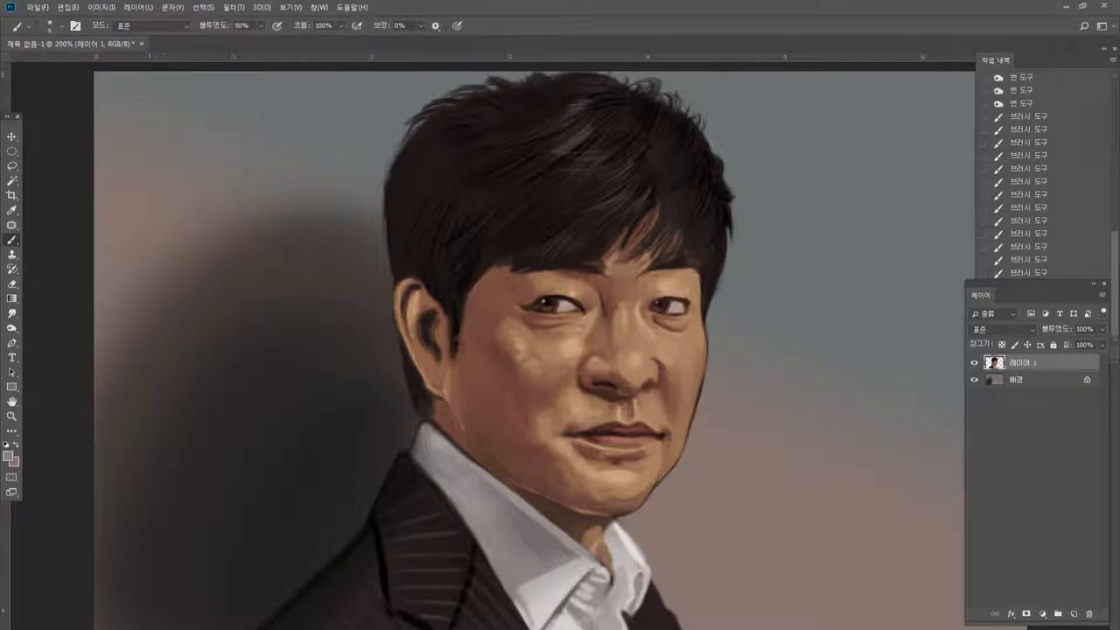
Erase the stray paint outside the near lapel's upper outer edge with the Eraser at 100% opacity.
left_click(12, 416)
left_click(412, 430, "alt")
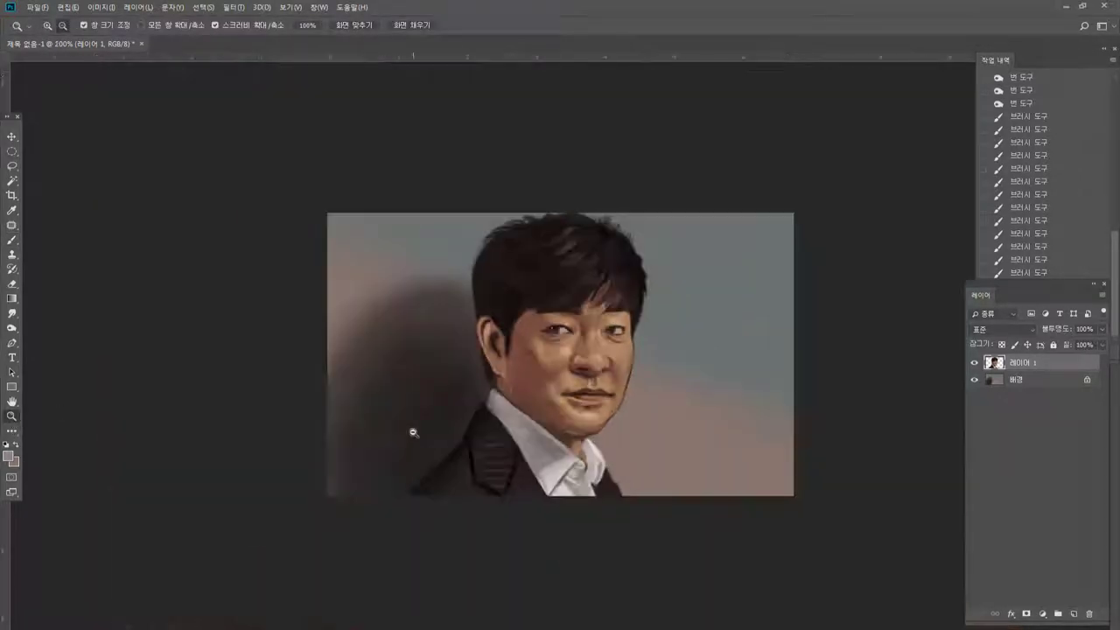
left_click(389, 535)
left_click(337, 585)
left_click(319, 554)
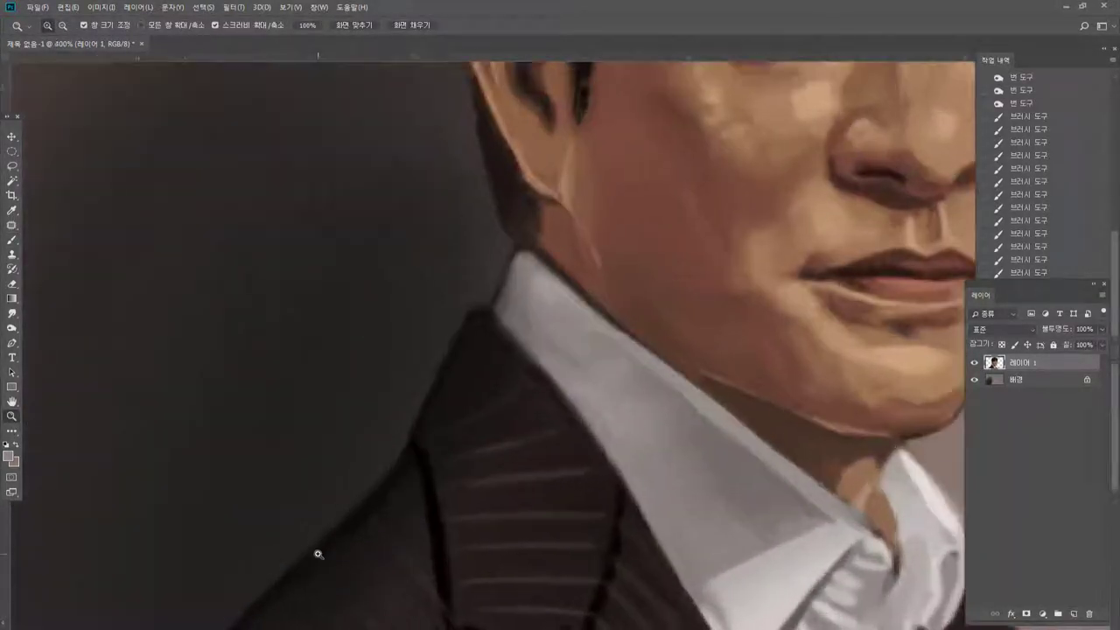
left_click(10, 287)
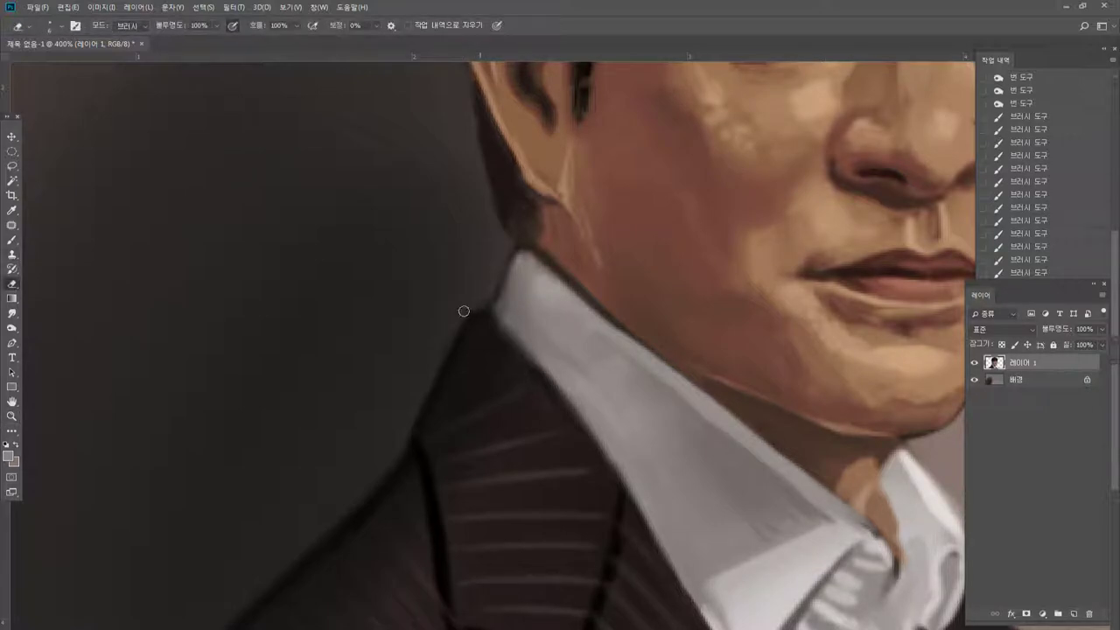
left_click_drag(463, 312, 468, 306)
mouse_move(465, 311)
left_mouse_down()
mouse_move(468, 300)
mouse_move(454, 343)
left_mouse_up()
left_click_drag(430, 385, 389, 471)
Clean up the outer contour of the near shoulder and the edge behind the collar and neck with the Eraser.
left_click_drag(401, 453, 312, 534)
left_click_drag(323, 524, 285, 561)
left_click_drag(364, 492, 324, 529)
left_click_drag(293, 551, 259, 577)
left_click(298, 540)
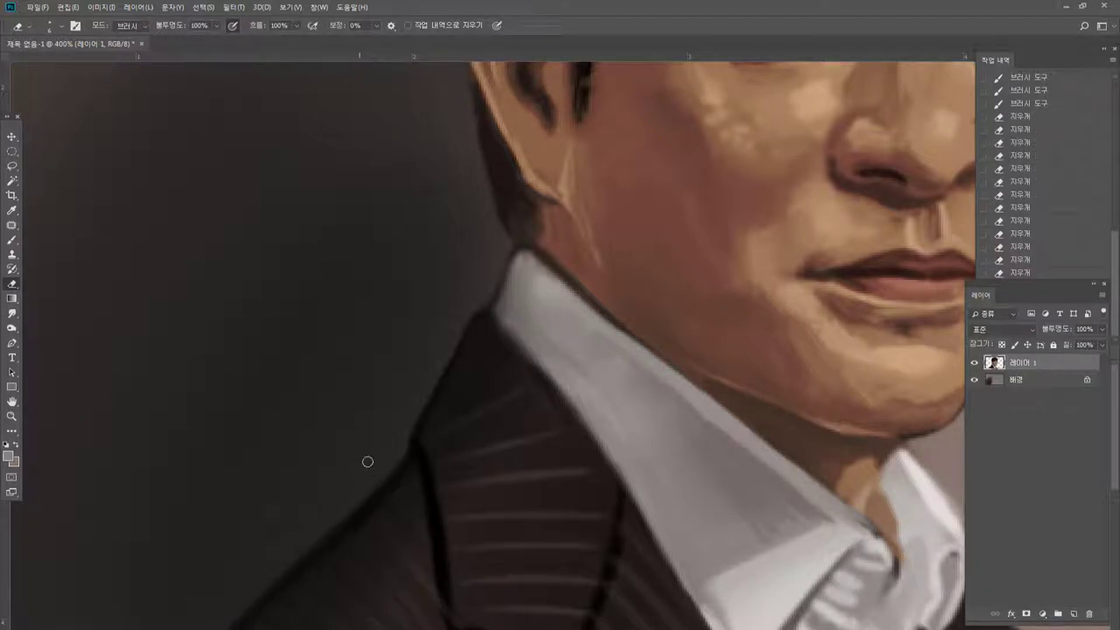
left_click(340, 468)
left_click(481, 304)
left_click(503, 217)
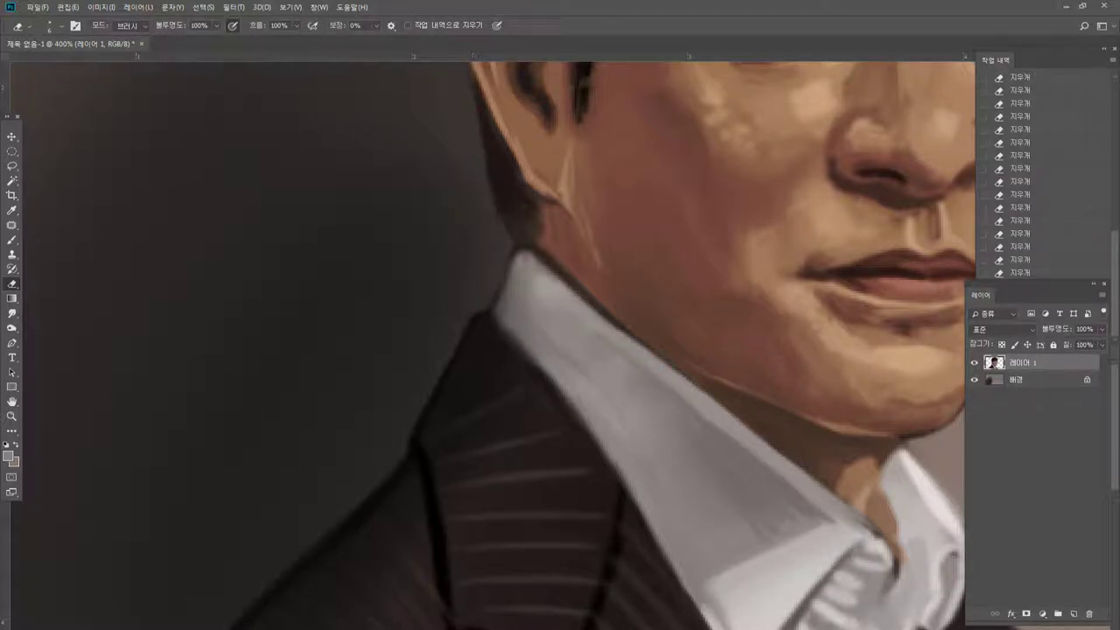
Deepen the background shadow behind the man with a large soft brush in sampled dark grey on the background layer.
double_click(11, 401)
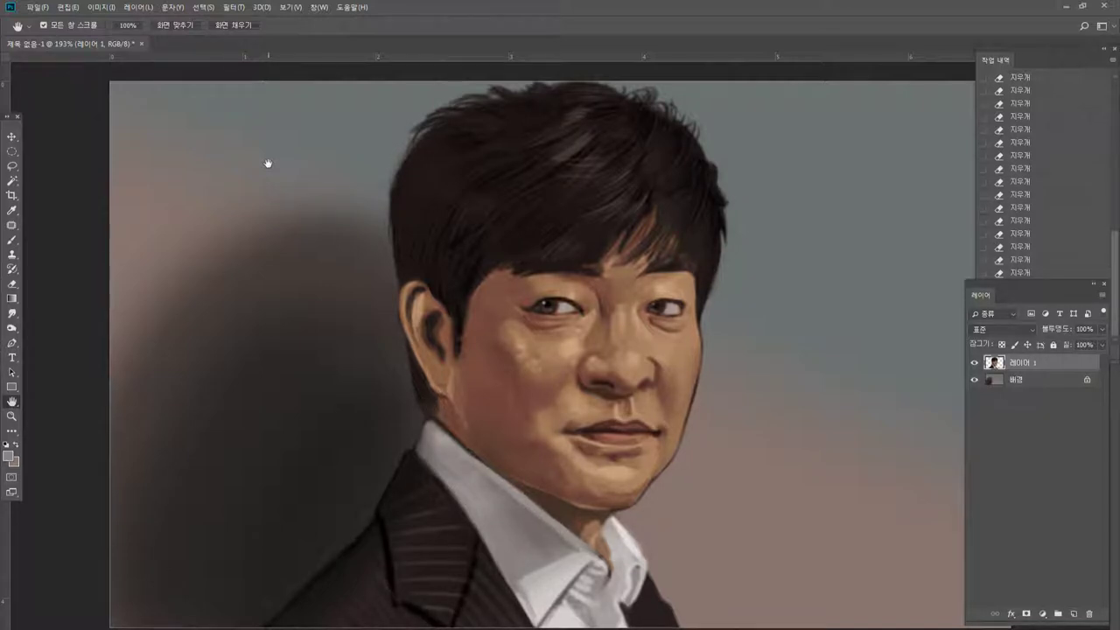
left_click(1013, 380)
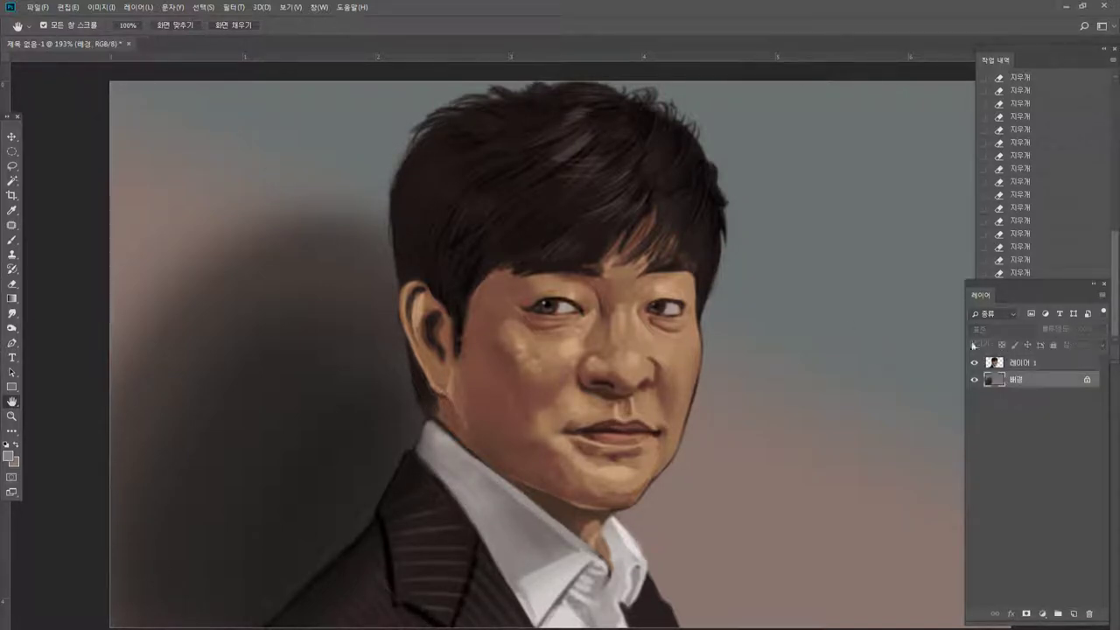
left_click(11, 239)
left_click(357, 370, "alt")
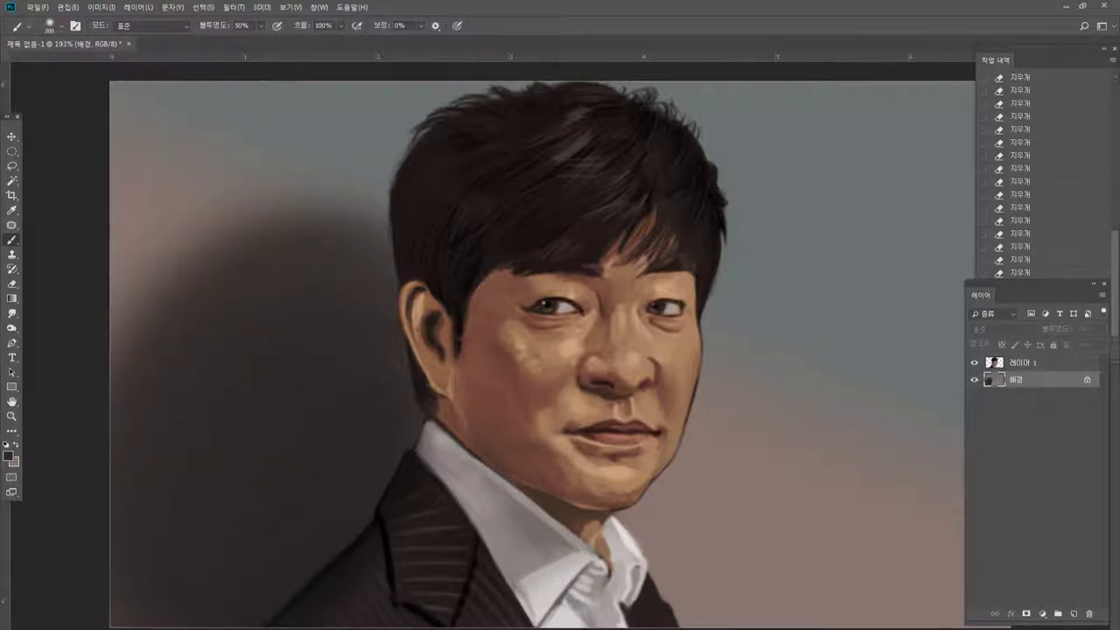
left_click(1033, 361)
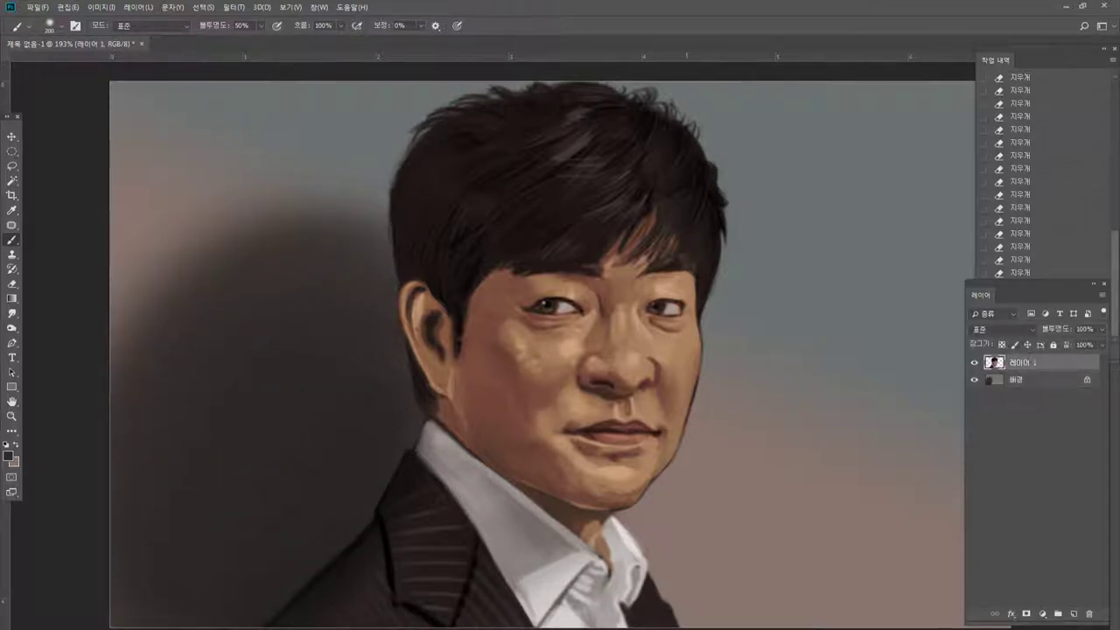
Stretch the portrait layer horizontally to about 101.31% width with Free Transform, keeping its height at 100%.
left_click(11, 417)
left_click(510, 285, "alt")
left_click(561, 277)
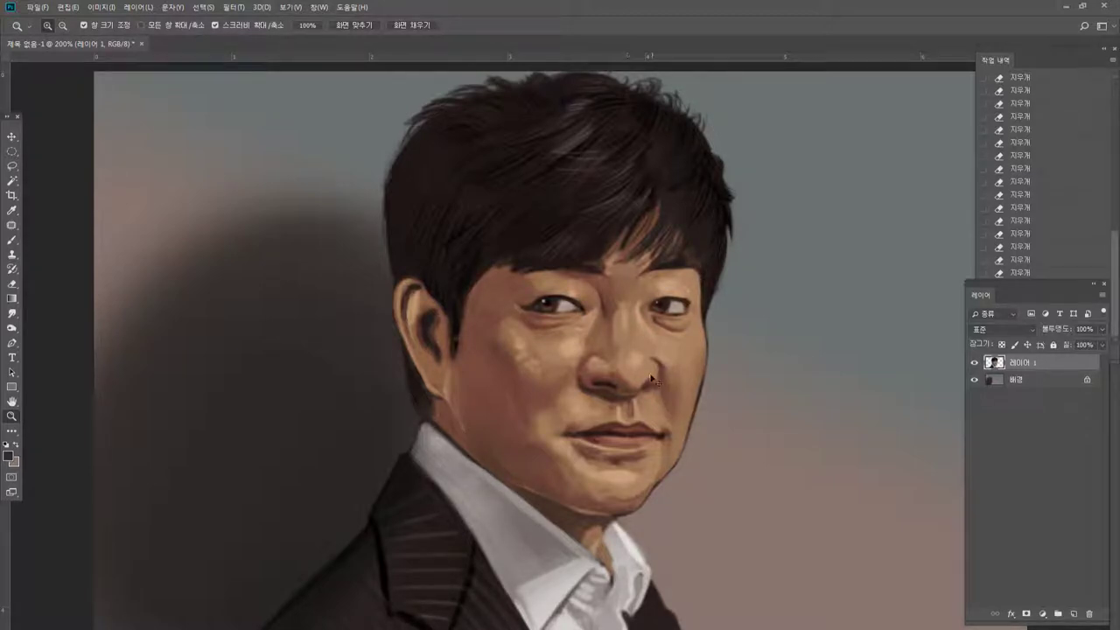
key("ctrl+t")
left_click_drag(746, 375, 752, 374)
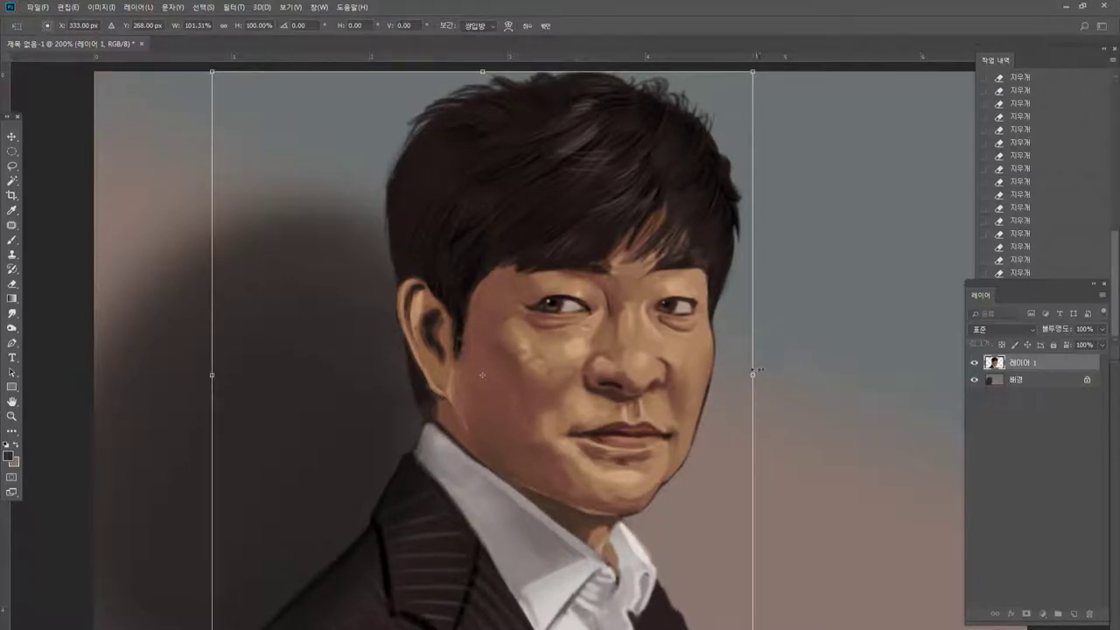
key("Return")
key("z")
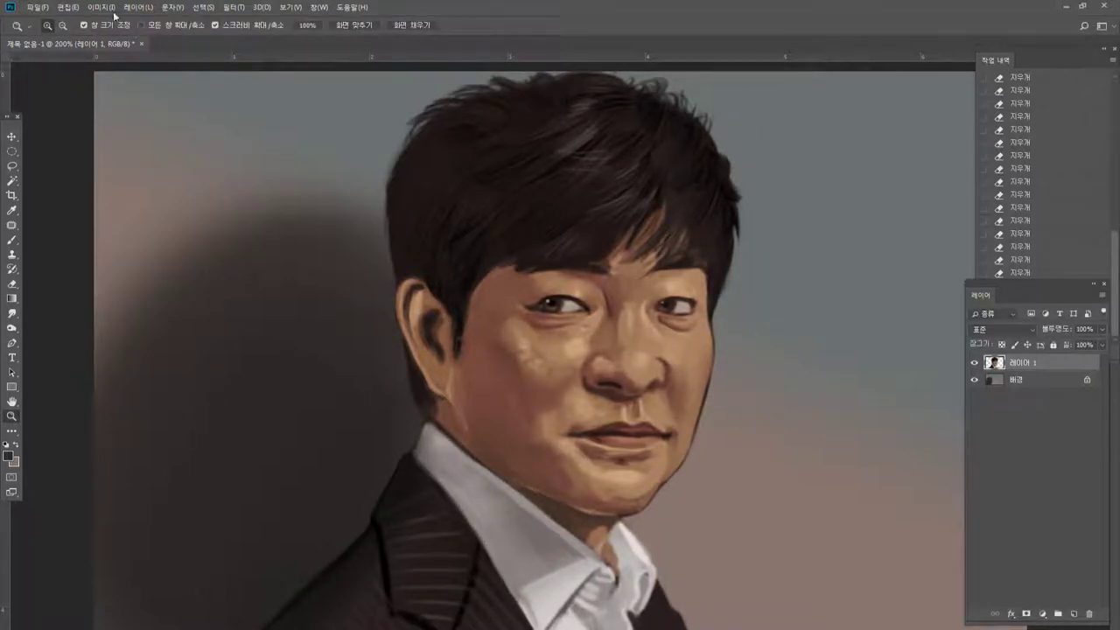
Enlarge the whole image by entering a larger pixel width in Image Size with proportions linked.
left_click(102, 7)
left_click(131, 94)
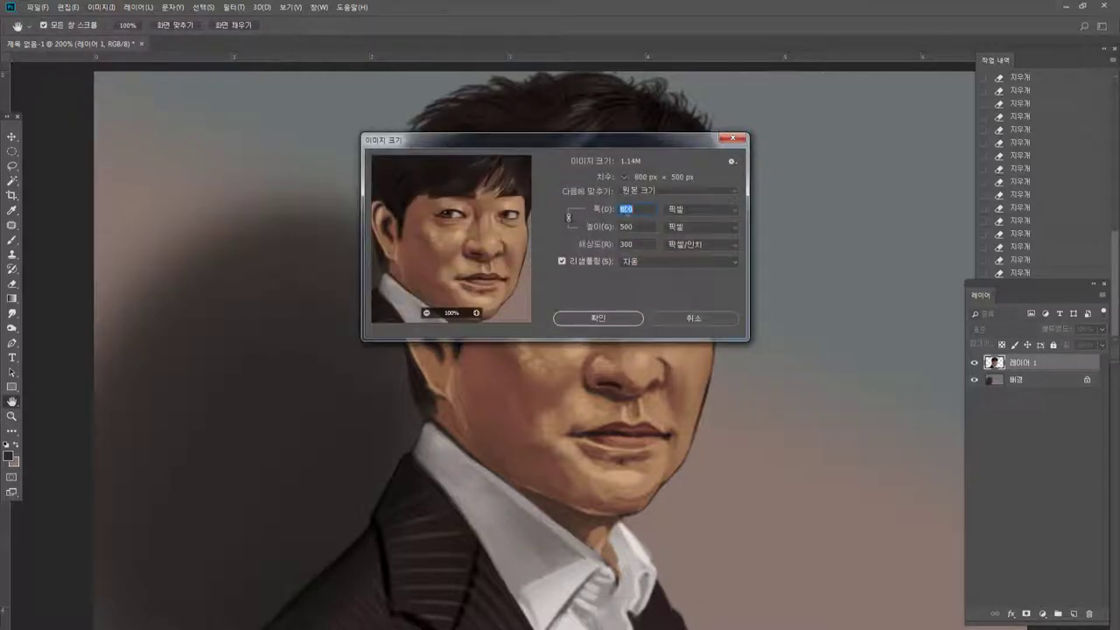
type("1")
left_click(633, 317)
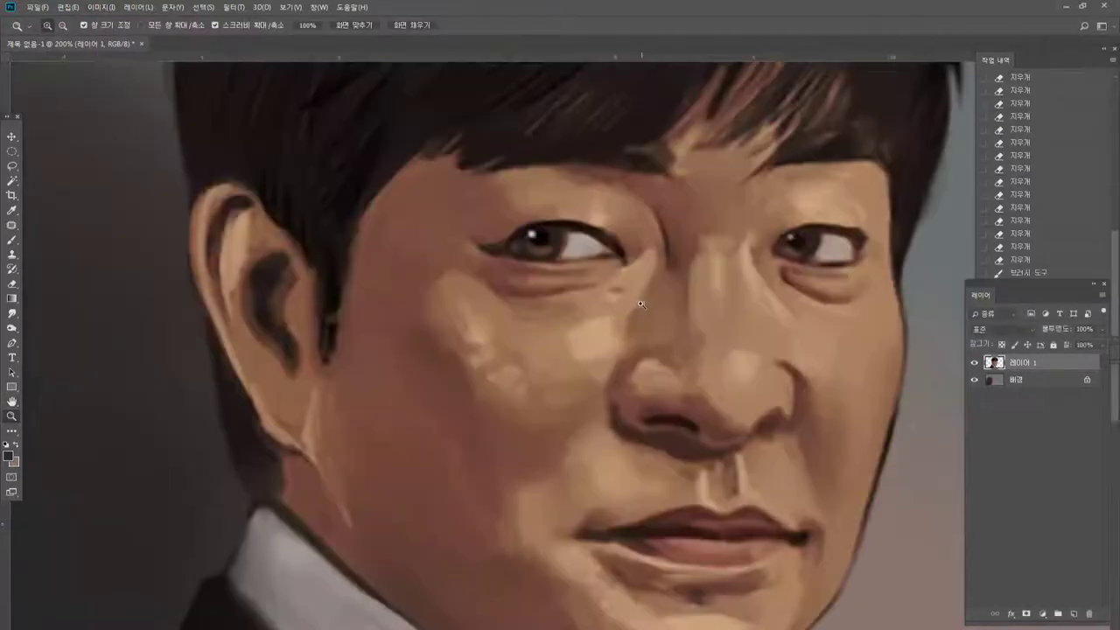
Inspect the enlarged portrait's face, hair and collar at several zoom levels.
left_click(645, 308, "alt")
left_click(644, 308, "alt")
left_click(660, 305)
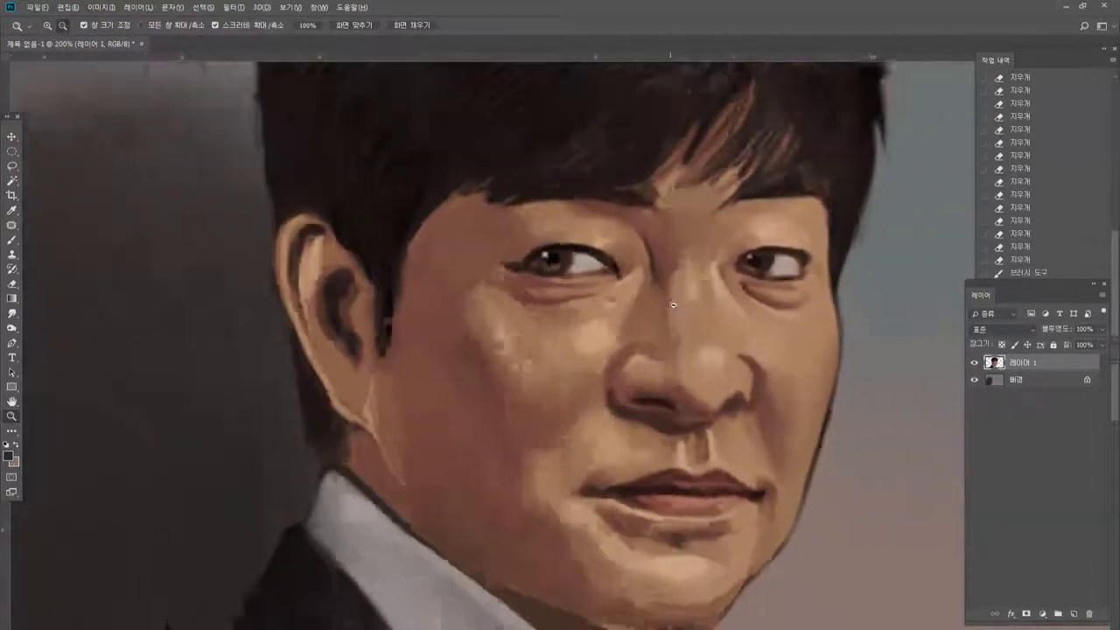
left_click(676, 301, "alt")
left_click(676, 302, "alt")
left_click(641, 306)
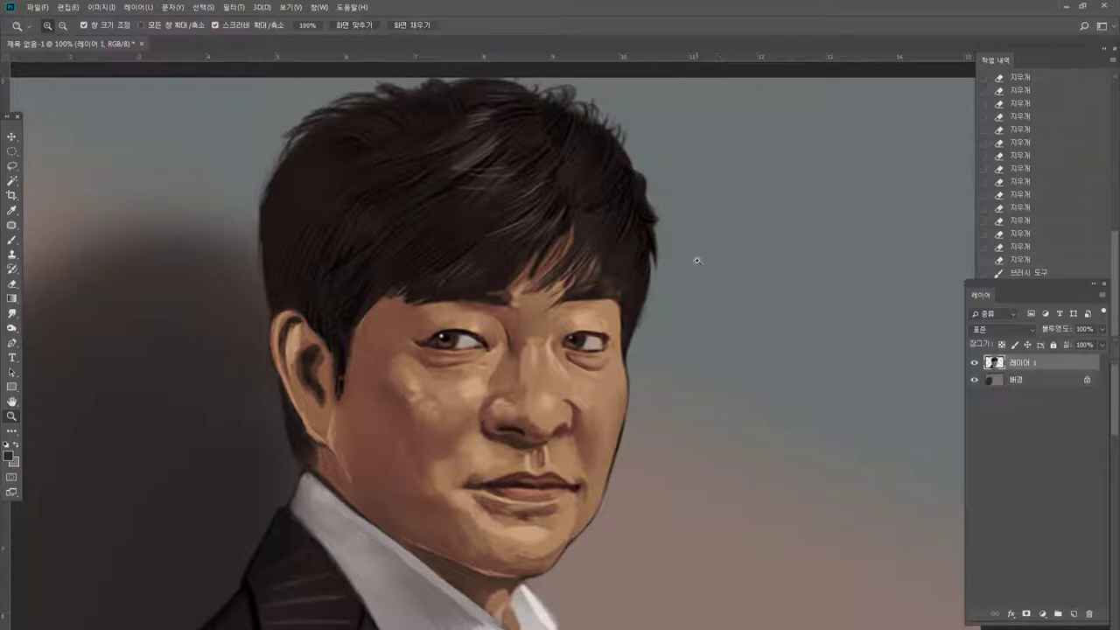
left_click(10, 402)
left_click_drag(342, 348, 459, 306)
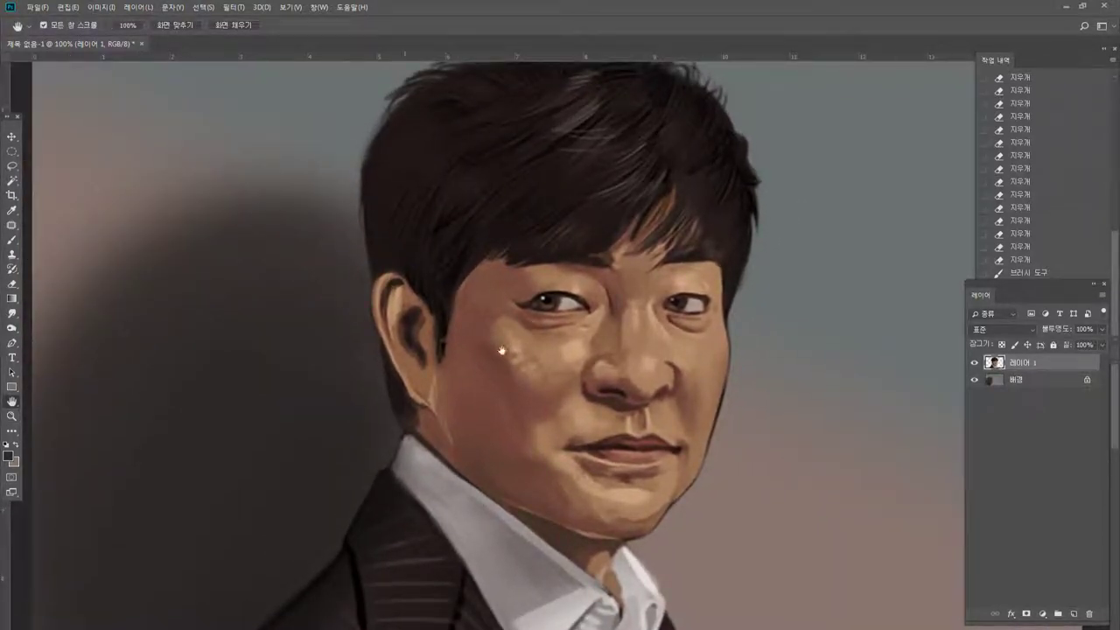
left_click(11, 415)
left_click(535, 326, "alt")
left_click(588, 347)
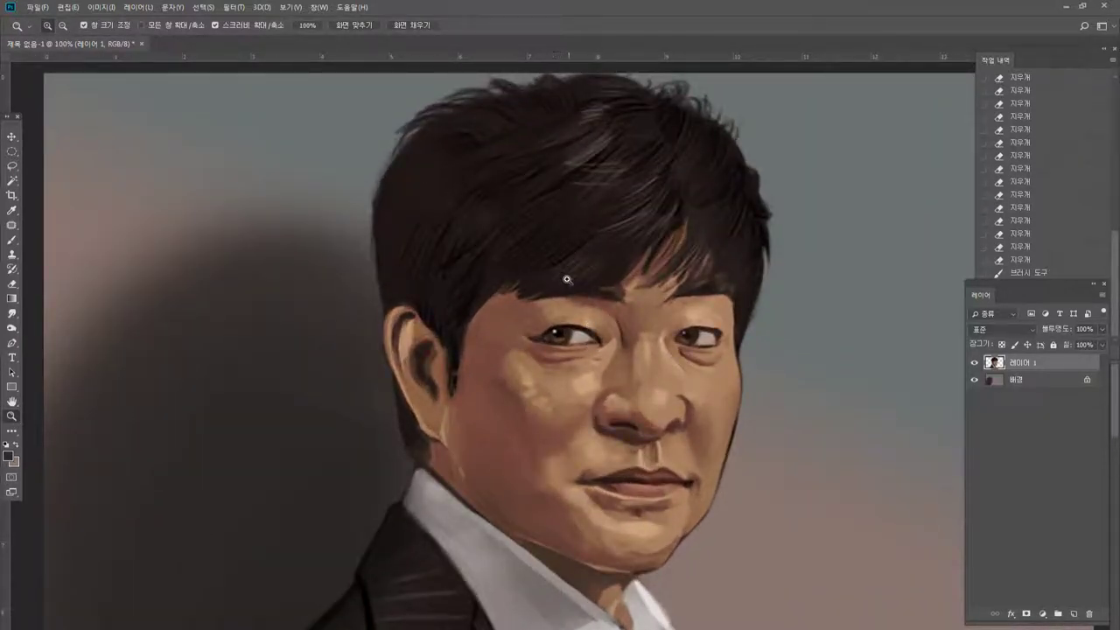
Paint short near-black hair strands along the crown's upper outline with a much smaller brush at 50% opacity.
left_click(627, 278)
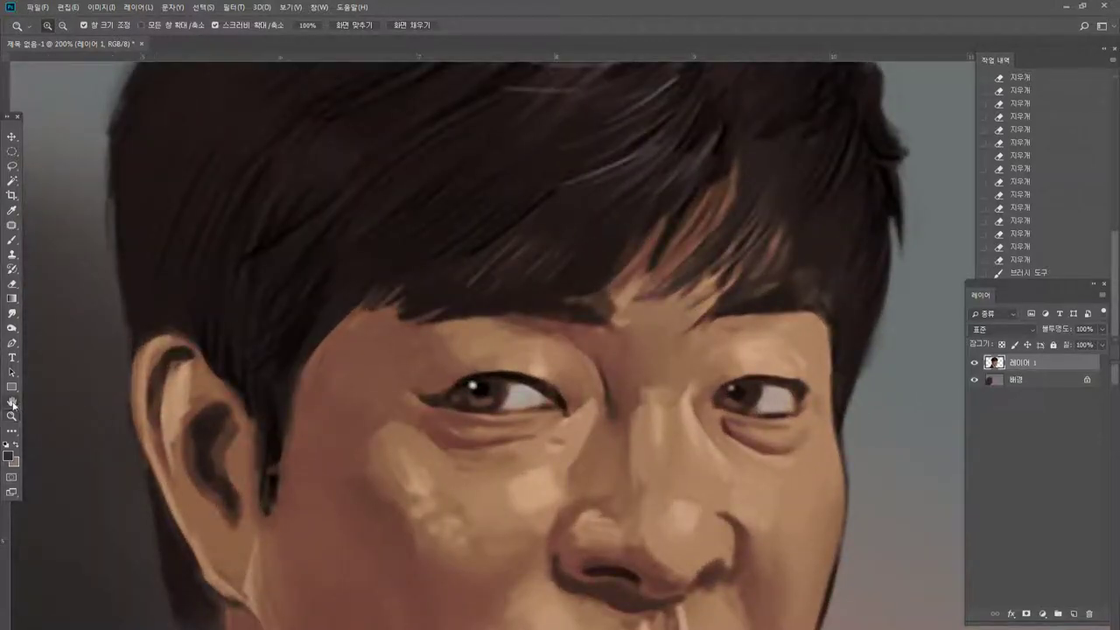
left_click(11, 401)
left_click_drag(438, 236, 530, 380)
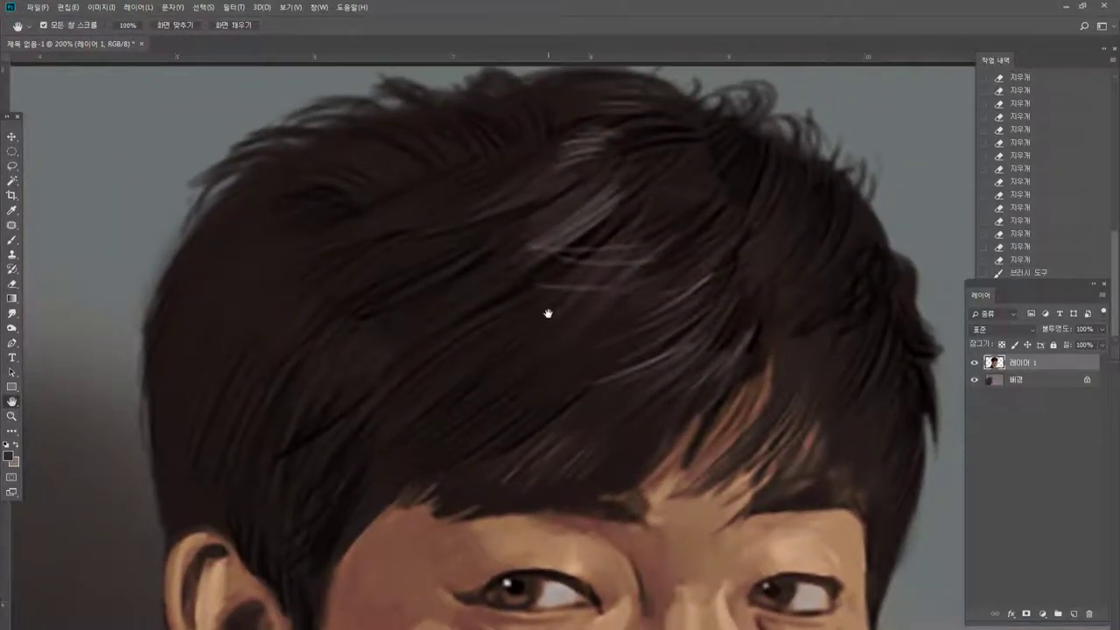
left_click(12, 236)
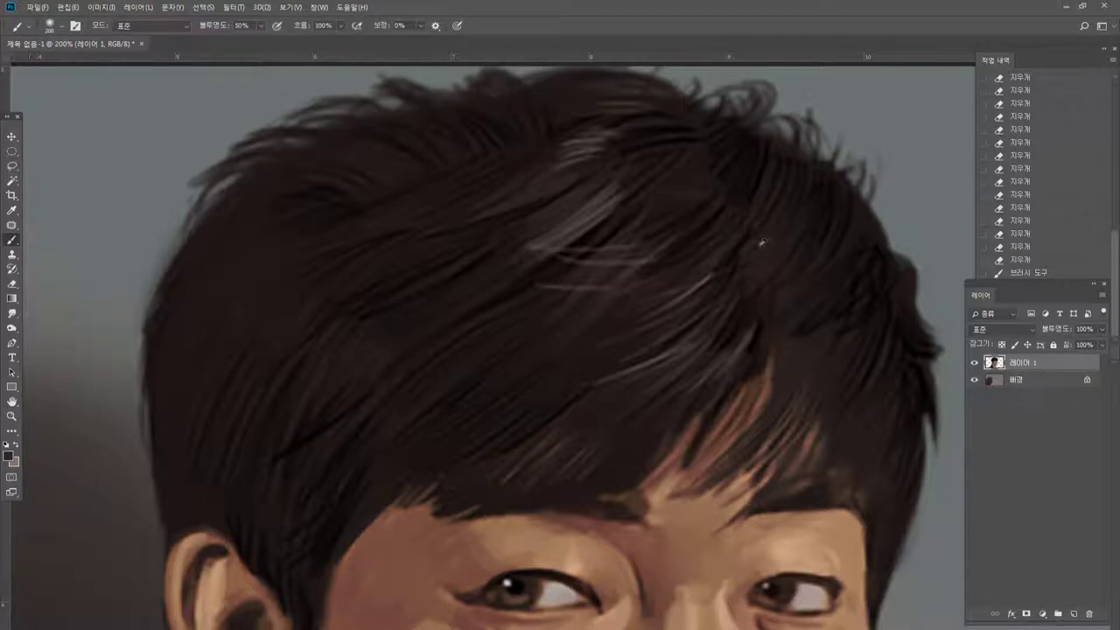
key("bracketleft")
key("bracketleft")
key("bracketleft")
key("bracketleft")
key("bracketleft")
key("bracketleft")
mouse_move(416, 111)
left_mouse_down()
mouse_move(376, 101)
mouse_move(404, 109)
left_mouse_up()
mouse_move(472, 145)
left_mouse_down()
mouse_move(389, 96)
mouse_move(406, 89)
left_mouse_up()
key("bracketleft")
mouse_move(438, 103)
left_mouse_down()
mouse_move(415, 87)
mouse_move(425, 86)
left_mouse_up()
left_click_drag(455, 98, 435, 83)
left_click_drag(438, 83, 464, 101)
left_click_drag(444, 85, 484, 103)
left_click_drag(464, 85, 502, 102)
left_click_drag(479, 86, 520, 101)
left_click_drag(493, 86, 530, 100)
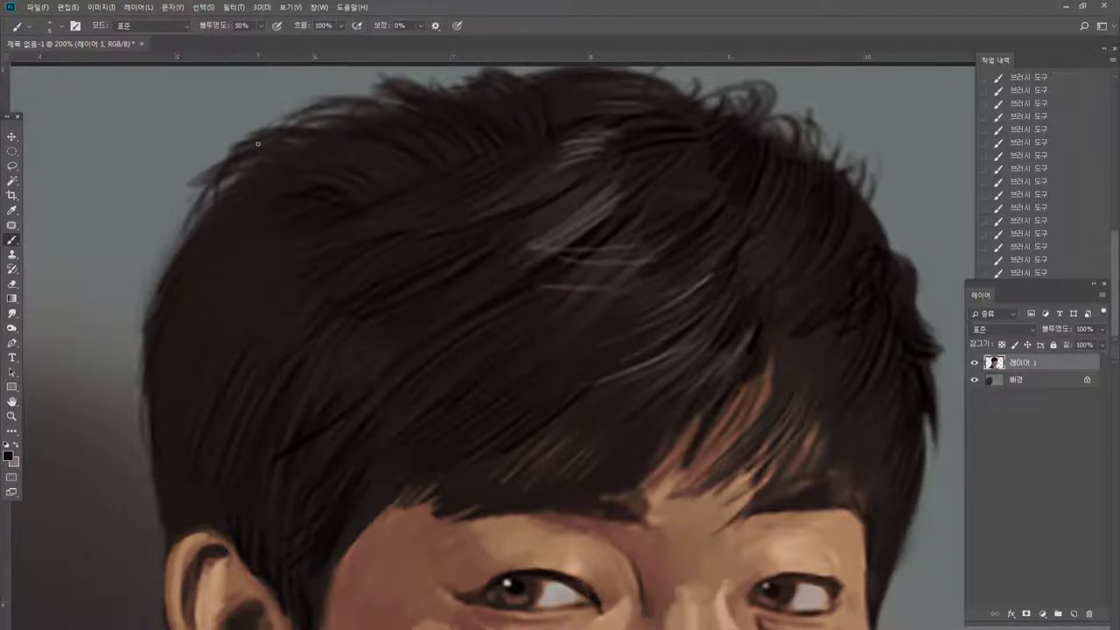
Continue the fine black strands along the hair's upper outline from the crown towards the back of the head.
left_click_drag(320, 124, 301, 130)
left_click_drag(359, 104, 272, 130)
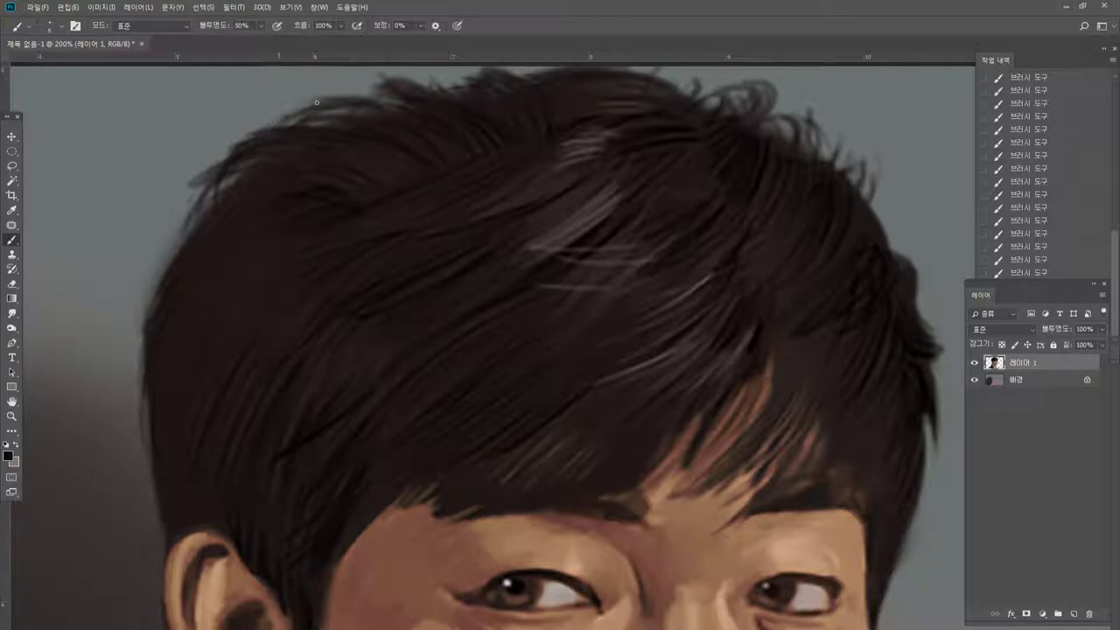
mouse_move(391, 93)
left_mouse_down()
mouse_move(288, 116)
mouse_move(368, 100)
left_mouse_up()
left_click_drag(451, 90, 352, 82)
mouse_move(446, 88)
left_mouse_down()
mouse_move(359, 83)
mouse_move(432, 76)
left_mouse_up()
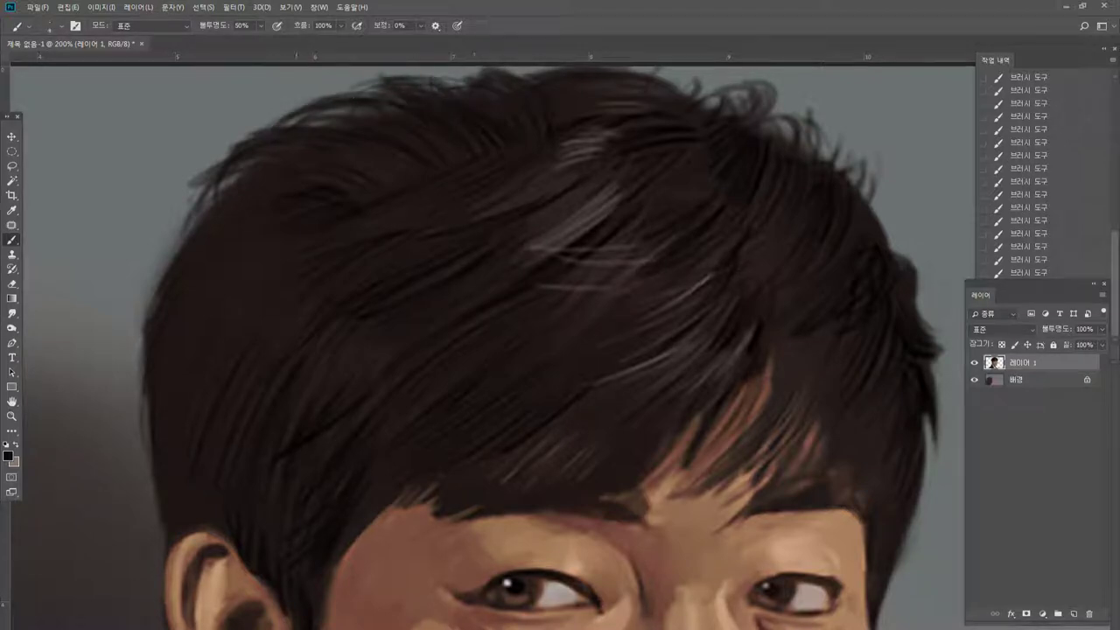
Raise the brush opacity to 90% and paint flyaway black strands along the upper back of the head.
left_click_drag(195, 206, 181, 243)
left_click(261, 27)
left_click(282, 40)
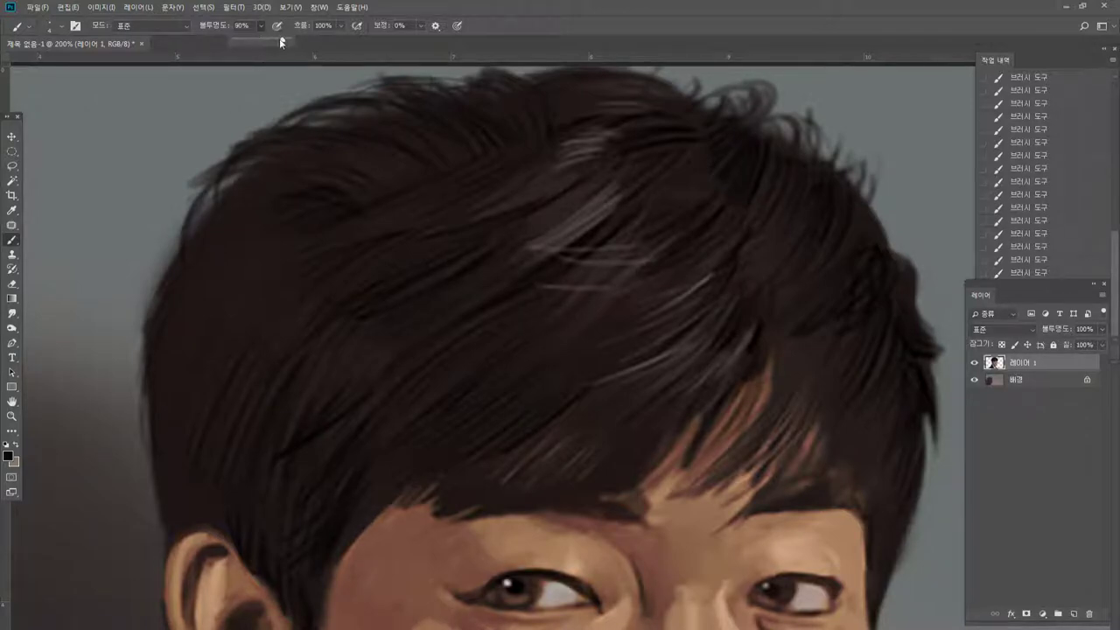
left_click_drag(208, 173, 185, 201)
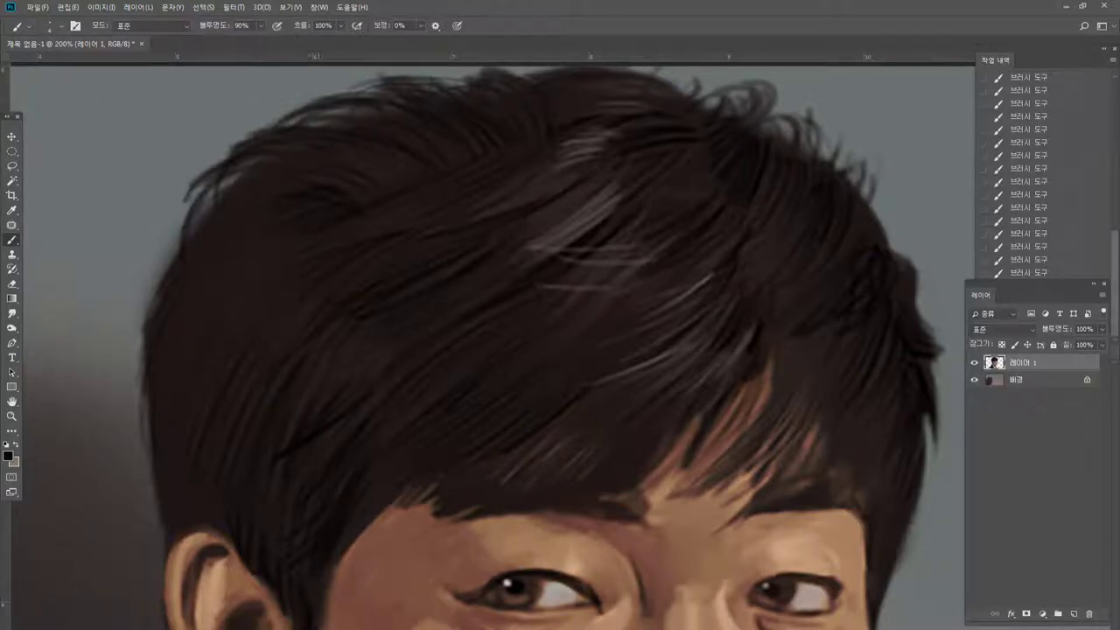
left_click_drag(184, 251, 141, 269)
left_click_drag(192, 198, 142, 335)
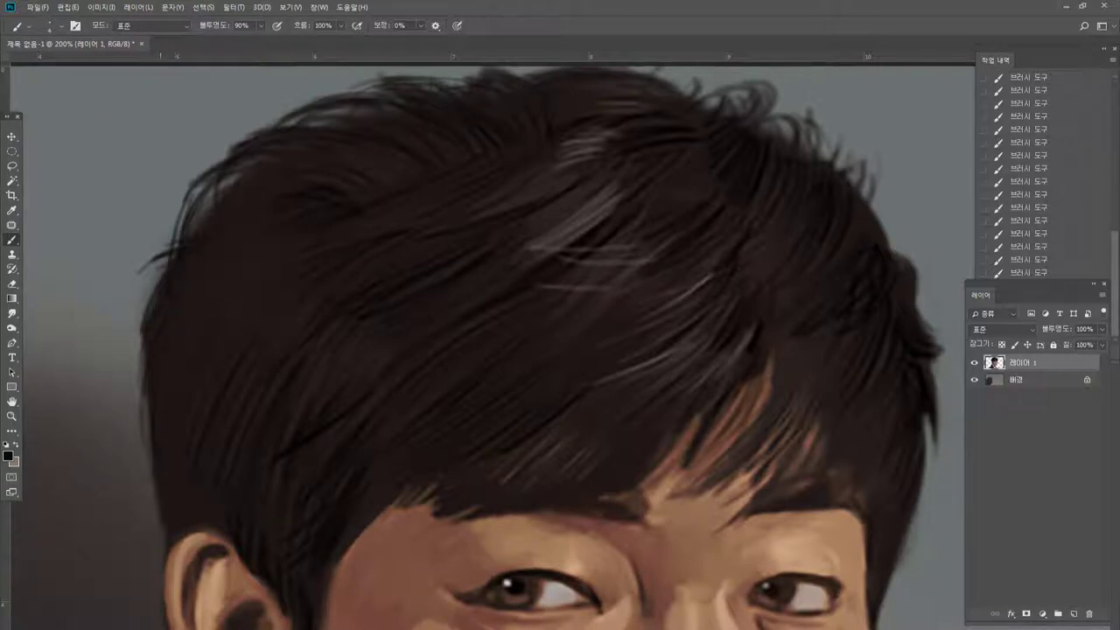
Add thinner dark strands down the back of the head to the ear and across the hair on that side.
left_click_drag(144, 380, 151, 437)
key("bracketleft")
left_click_drag(140, 355, 141, 391)
left_click_drag(142, 316, 135, 385)
mouse_move(165, 273)
left_mouse_down()
mouse_move(147, 306)
mouse_move(152, 278)
left_mouse_up()
left_click_drag(220, 189, 202, 209)
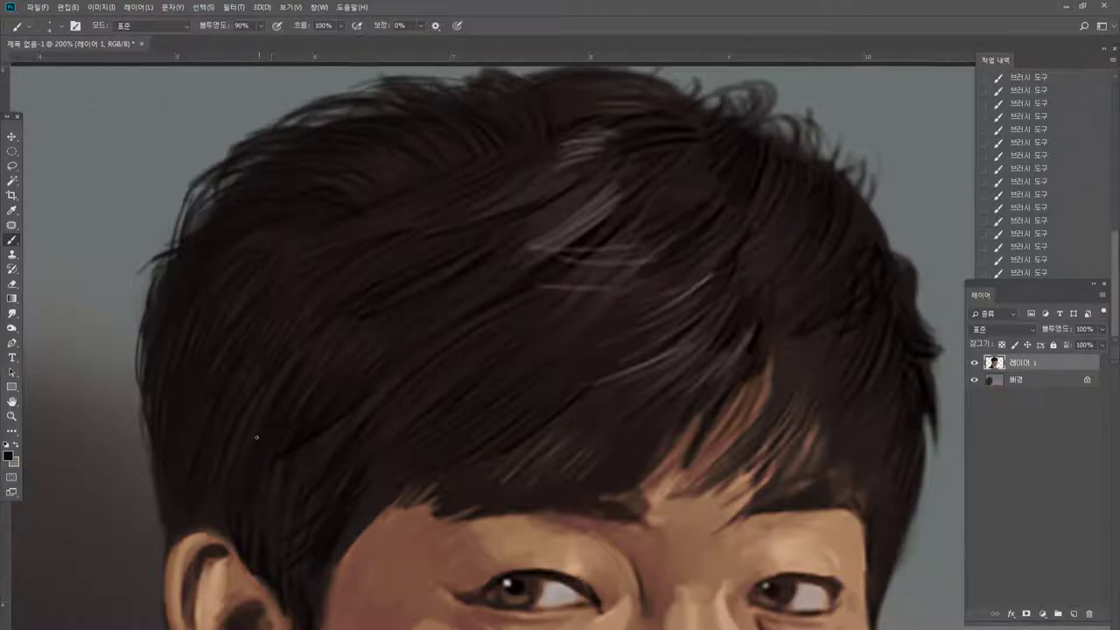
mouse_move(162, 524)
left_mouse_down()
mouse_move(169, 547)
mouse_move(152, 469)
mouse_move(153, 498)
left_mouse_up()
left_click_drag(168, 546, 166, 558)
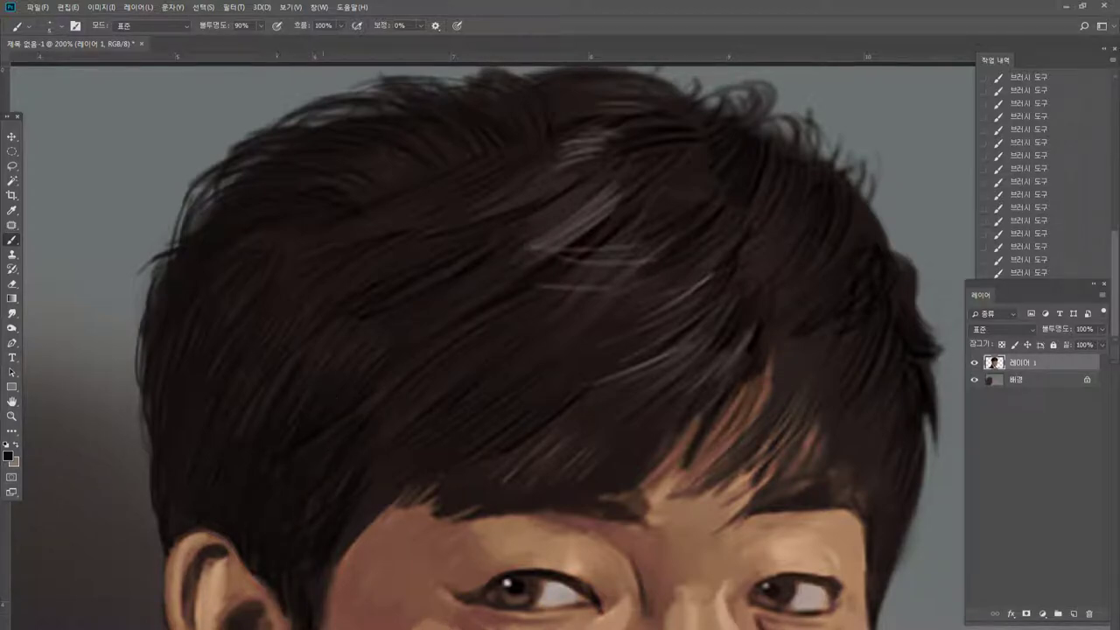
left_click_drag(355, 337, 309, 379)
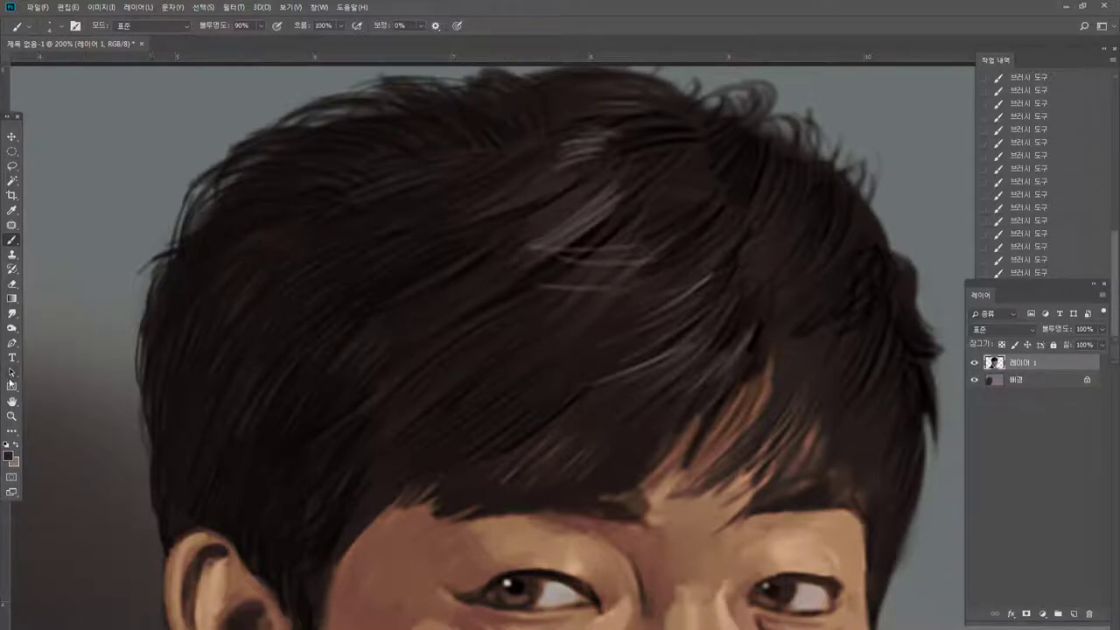
Darken the hair above the ear with the Burn tool using the midtones range at 100%.
double_click(11, 416)
left_click(533, 370, "alt")
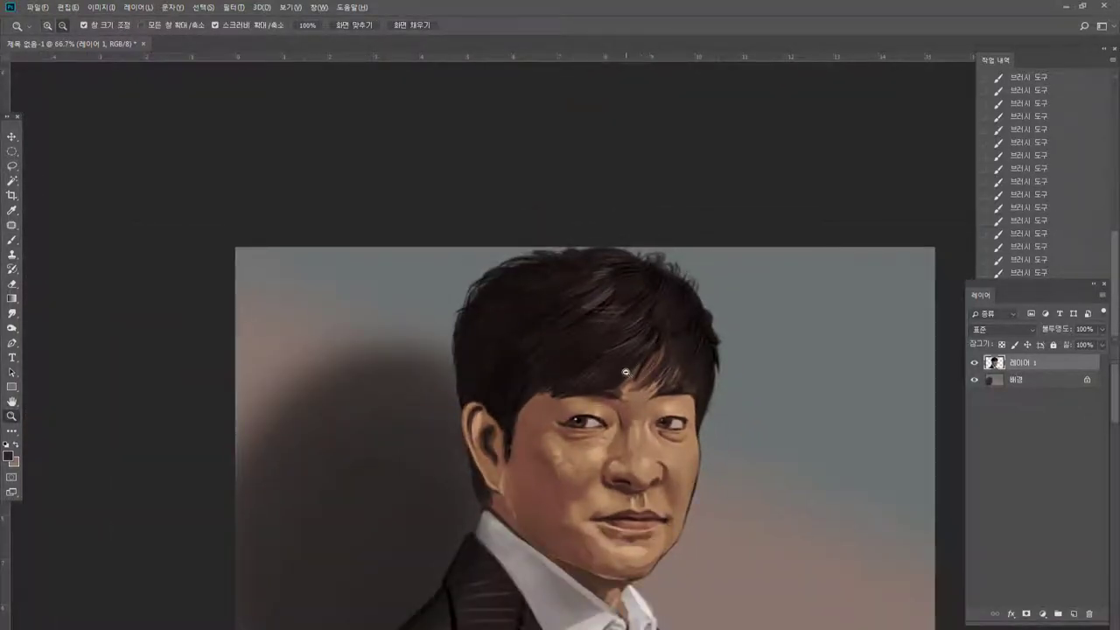
left_click(538, 325, "alt")
left_click(520, 292)
left_click(554, 197)
left_click(538, 149)
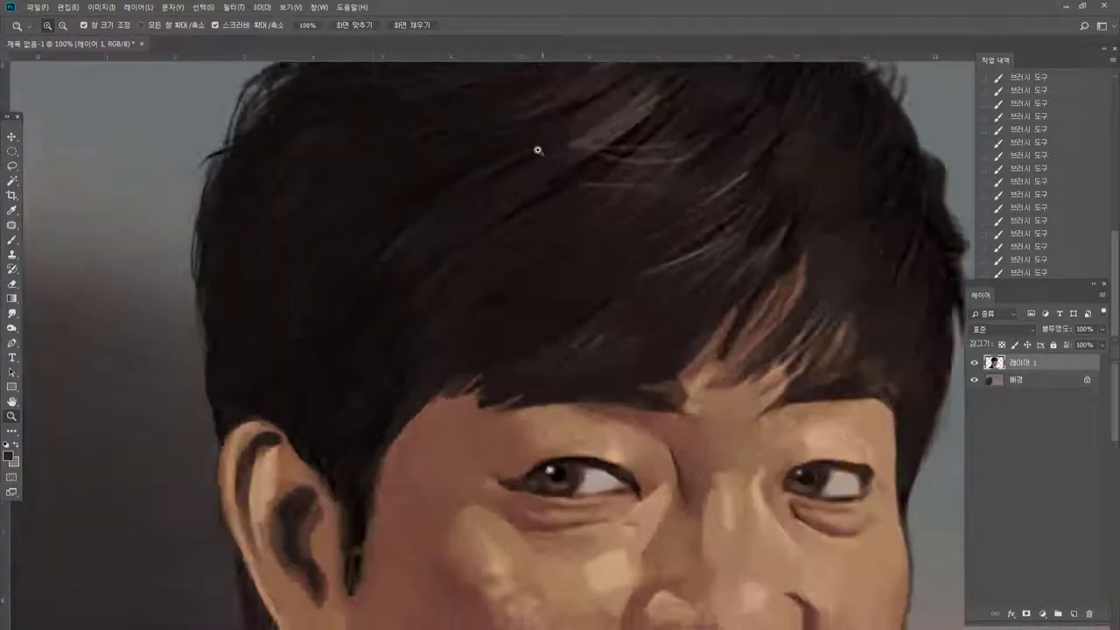
left_click(12, 327)
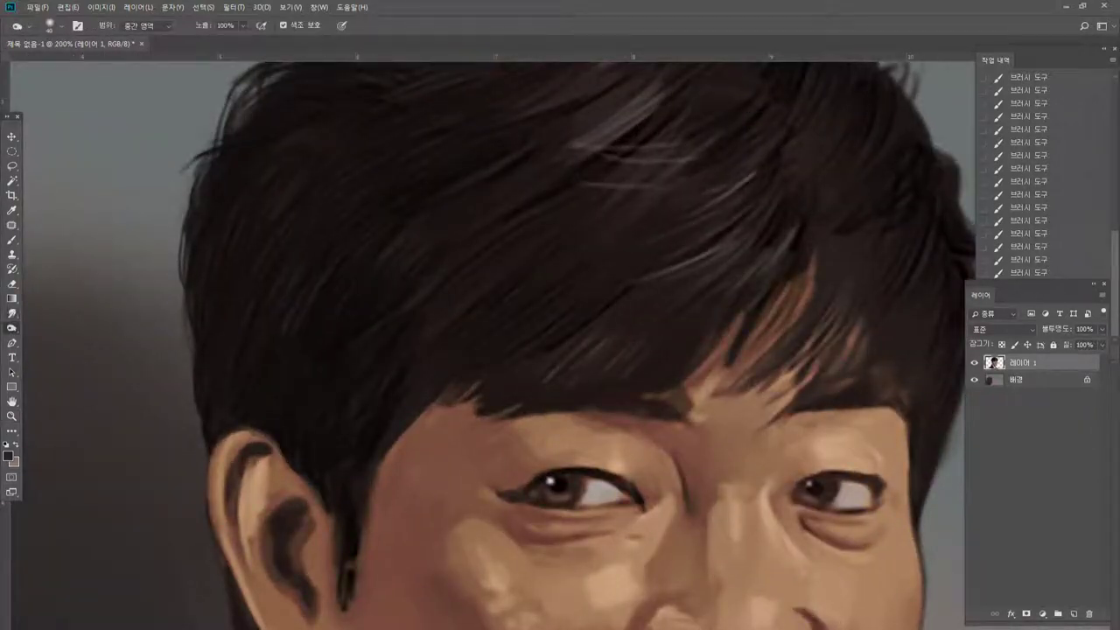
mouse_move(262, 362)
left_mouse_down()
mouse_move(324, 200)
mouse_move(320, 405)
mouse_move(362, 317)
mouse_move(303, 371)
left_mouse_up()
Redefine the hair outline from the back of the head up to the crown with sampled near-black strands.
left_click(12, 401)
left_click_drag(307, 233, 303, 258)
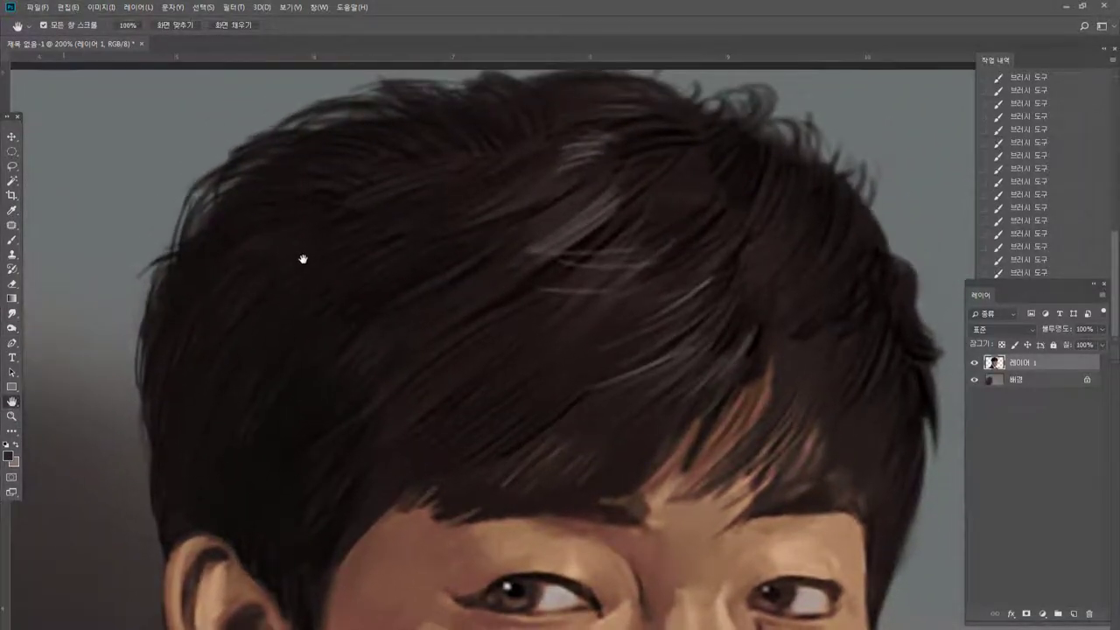
left_click(12, 240)
left_click(203, 238, "alt")
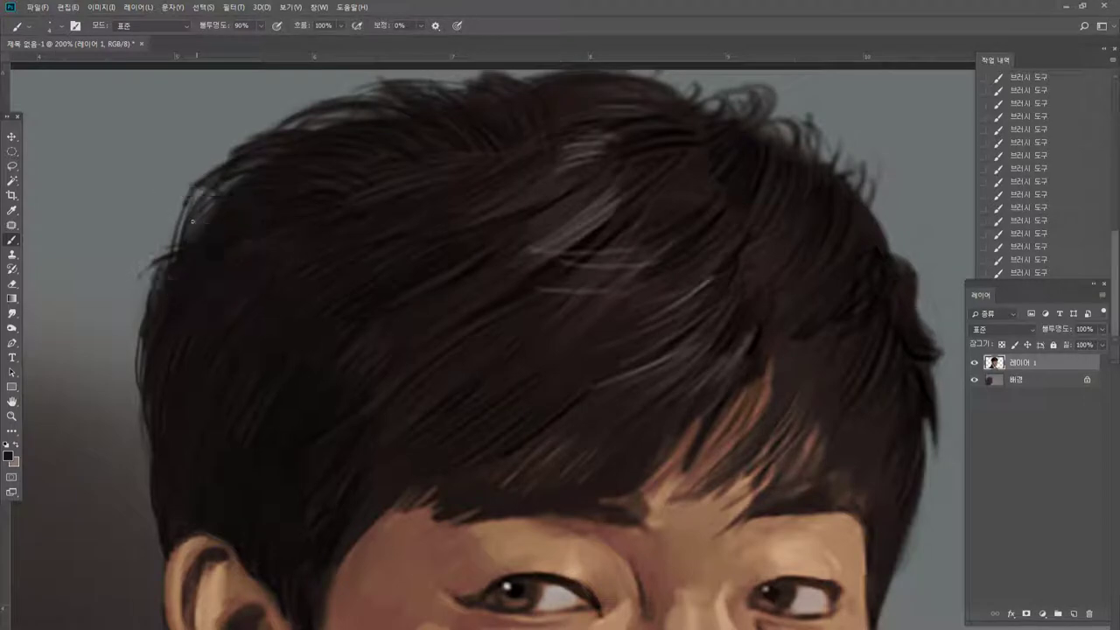
left_click_drag(191, 231, 242, 145)
mouse_move(232, 148)
left_mouse_down()
mouse_move(383, 84)
mouse_move(443, 81)
left_mouse_up()
left_click_drag(428, 84, 533, 74)
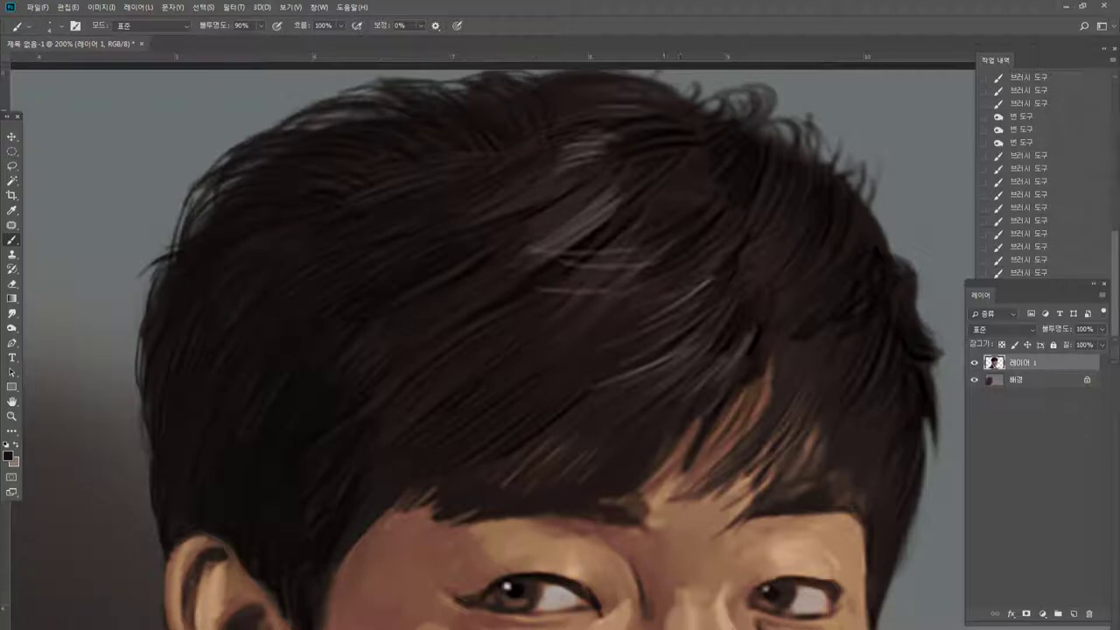
Darken the curled tufts and stray strands along the hair's upper outline on the far side of the crown.
left_click_drag(666, 97, 702, 89)
left_click_drag(683, 87, 703, 98)
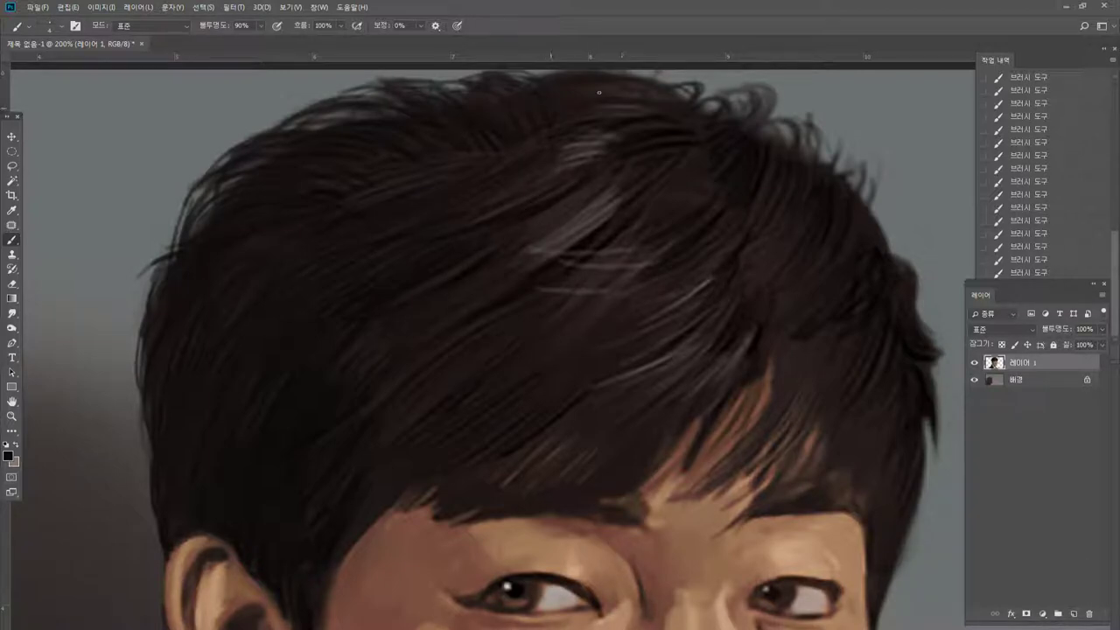
mouse_move(741, 101)
left_mouse_down()
mouse_move(752, 92)
mouse_move(759, 123)
mouse_move(790, 144)
left_mouse_up()
mouse_move(786, 130)
left_mouse_down()
mouse_move(812, 163)
mouse_move(818, 147)
left_mouse_up()
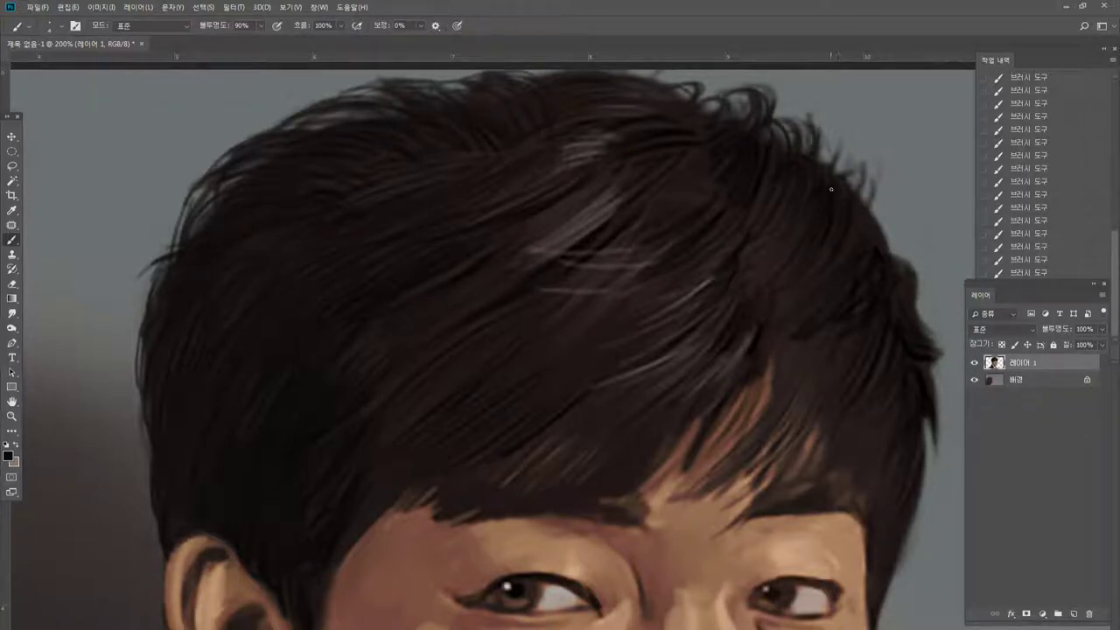
mouse_move(847, 182)
left_mouse_down()
mouse_move(838, 161)
mouse_move(859, 180)
left_mouse_up()
Paint dark strands through the hair's interior around the parting and across the grey highlights above the fringe.
mouse_move(766, 247)
left_mouse_down()
mouse_move(758, 235)
mouse_move(743, 256)
mouse_move(760, 255)
left_mouse_up()
mouse_move(753, 355)
left_mouse_down()
mouse_move(736, 338)
mouse_move(728, 369)
left_mouse_up()
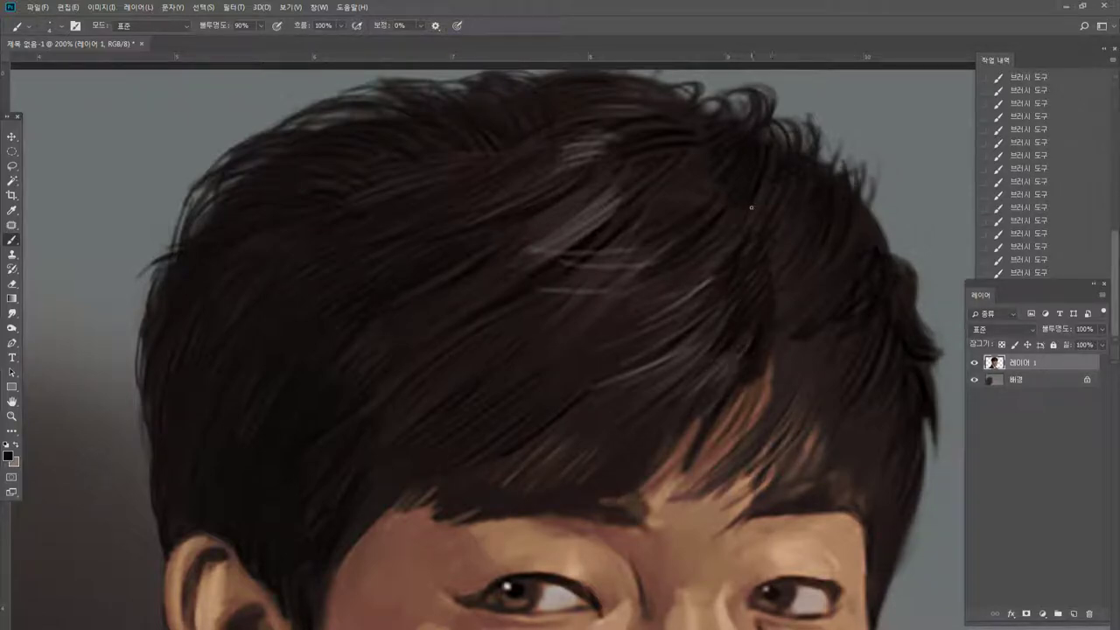
left_click_drag(748, 215, 712, 273)
mouse_move(714, 203)
left_mouse_down()
mouse_move(699, 178)
mouse_move(599, 224)
left_mouse_up()
left_click_drag(581, 208, 571, 221)
left_click_drag(604, 131, 536, 243)
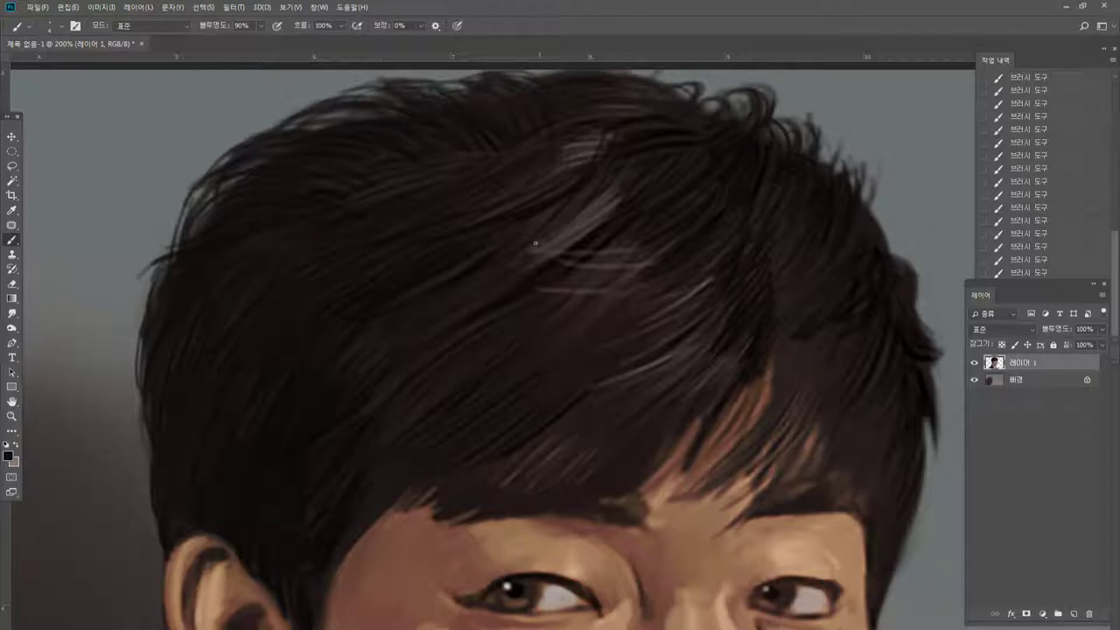
Paint thin dark strands through the two slanted grey highlights at the crown to break them into individual hairs.
mouse_move(600, 200)
left_mouse_down()
mouse_move(532, 260)
mouse_move(569, 231)
mouse_move(534, 229)
left_mouse_up()
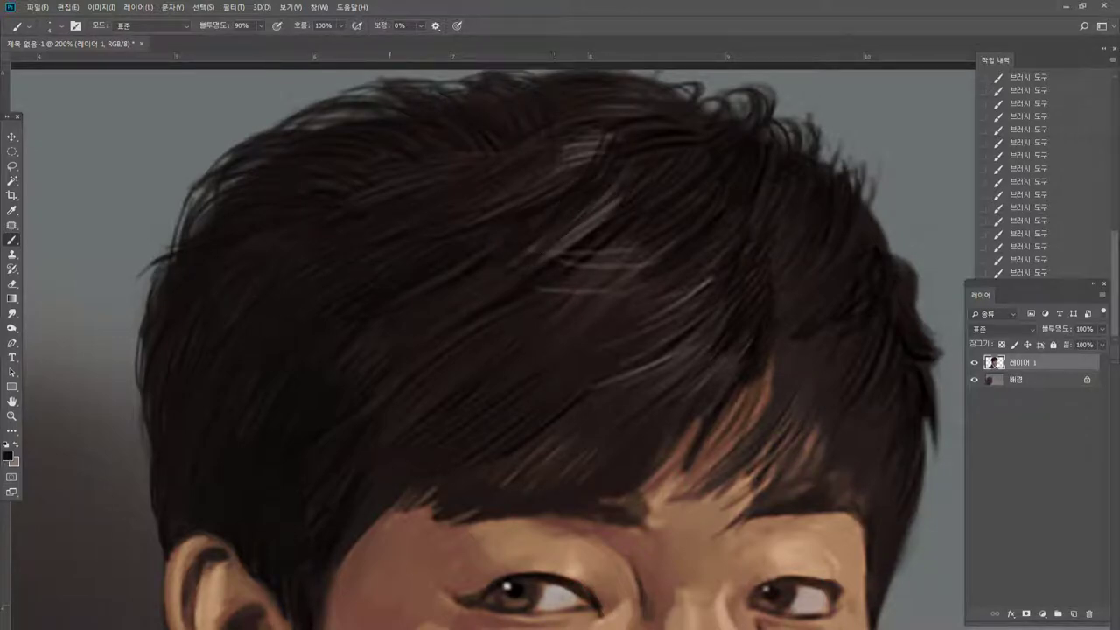
left_click_drag(573, 143, 522, 185)
left_click_drag(558, 147, 444, 198)
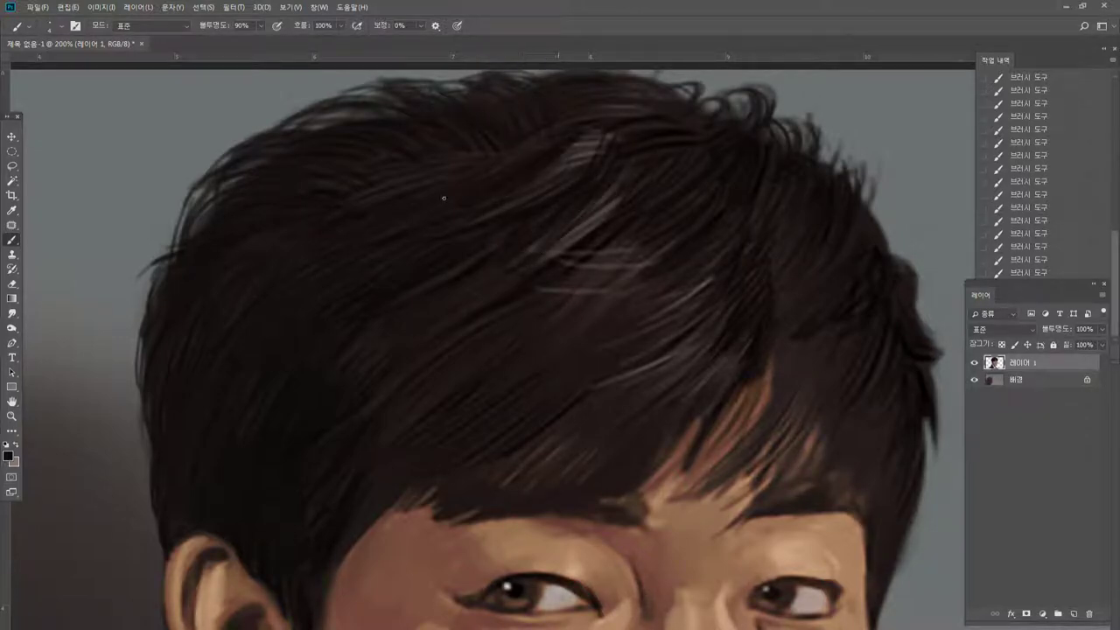
left_click_drag(573, 145, 553, 171)
left_click_drag(581, 161, 522, 202)
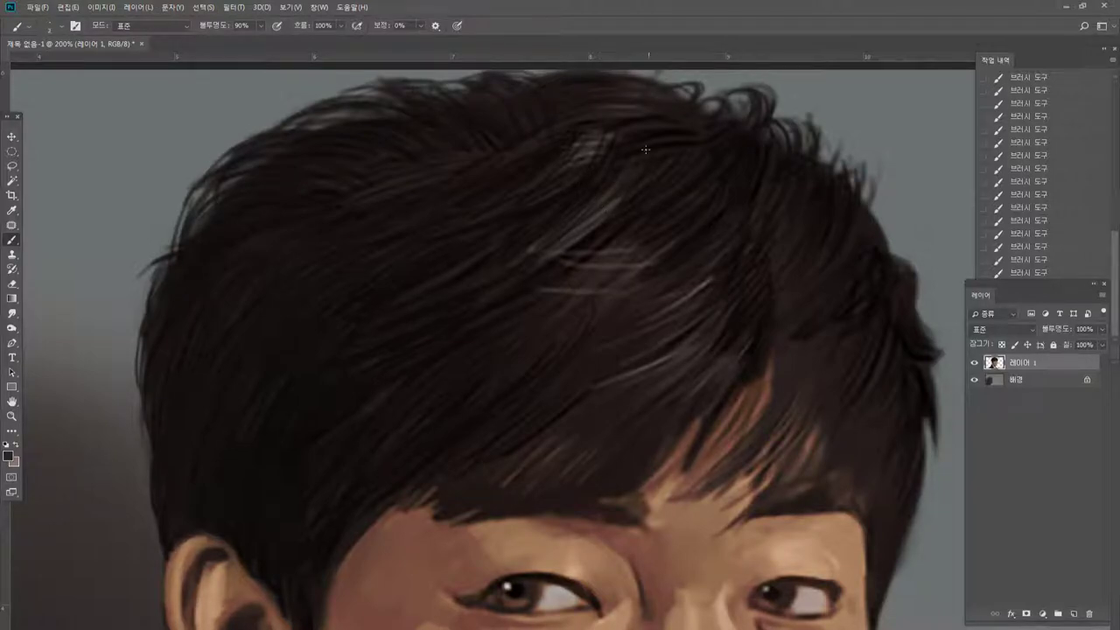
Set the brush opacity to 98% and paint fine strands in sampled grey through the highlights above the fringe and down to its tips.
left_click(263, 26)
left_click(266, 40)
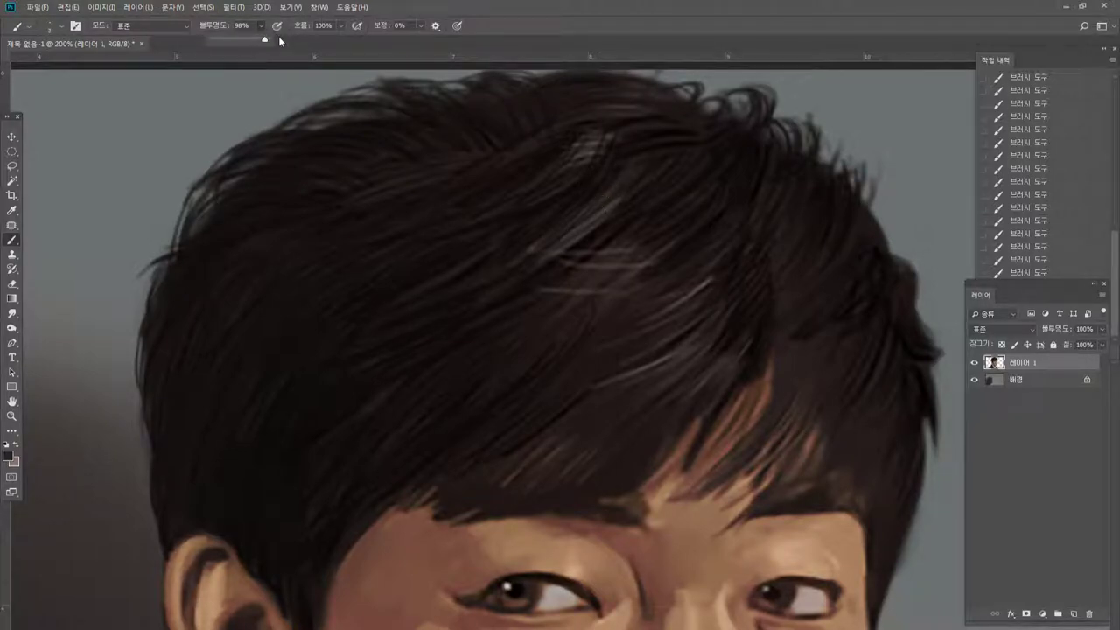
left_click(702, 284, "alt")
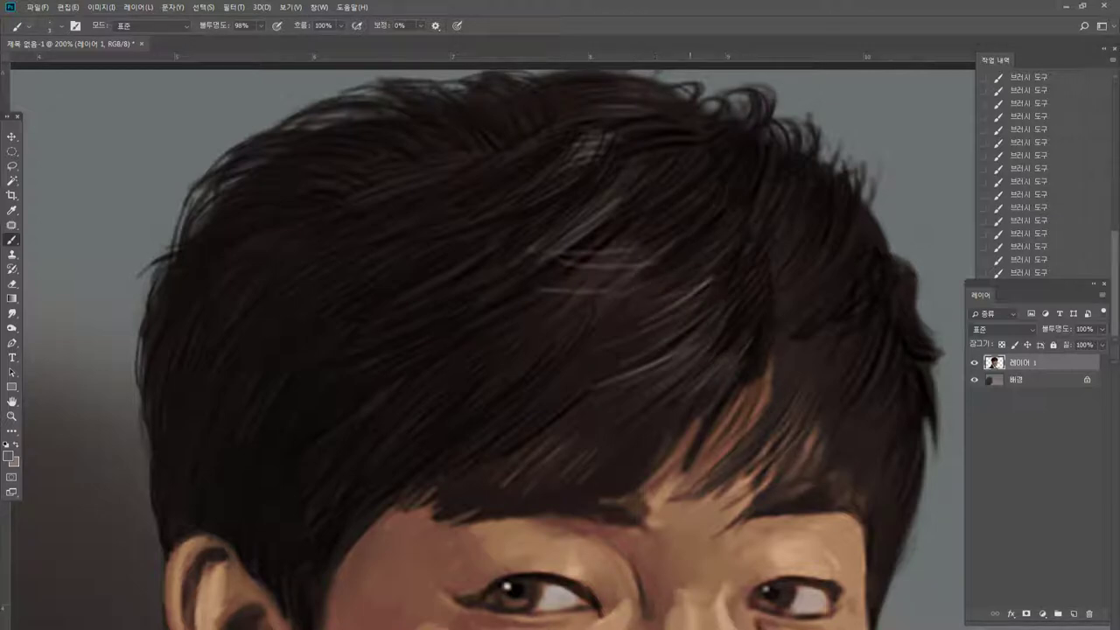
left_click_drag(707, 247, 652, 287)
key("ctrl+z")
mouse_move(722, 249)
left_mouse_down()
mouse_move(649, 285)
mouse_move(658, 268)
mouse_move(633, 311)
mouse_move(641, 317)
left_mouse_up()
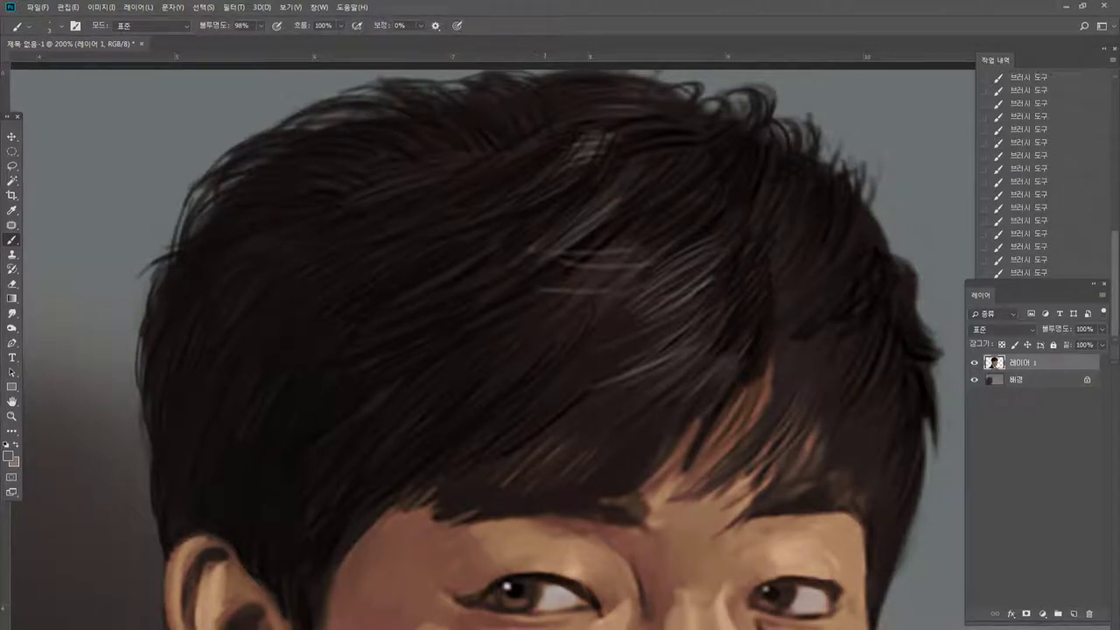
left_click_drag(721, 340, 702, 359)
left_click_drag(581, 501, 660, 429)
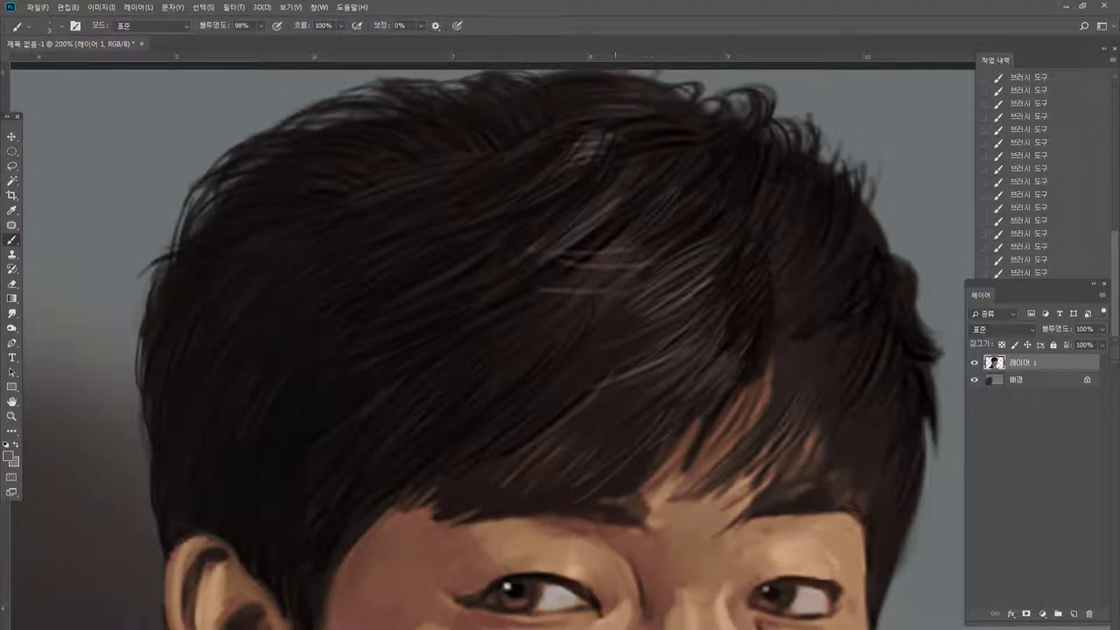
Blend the horizontal grey streaks in the middle of the hair with alternating sampled dark and grey strands, continuing up to the crown highlight.
left_click_drag(649, 272, 600, 315)
left_click(679, 217, "alt")
left_click_drag(651, 260, 623, 282)
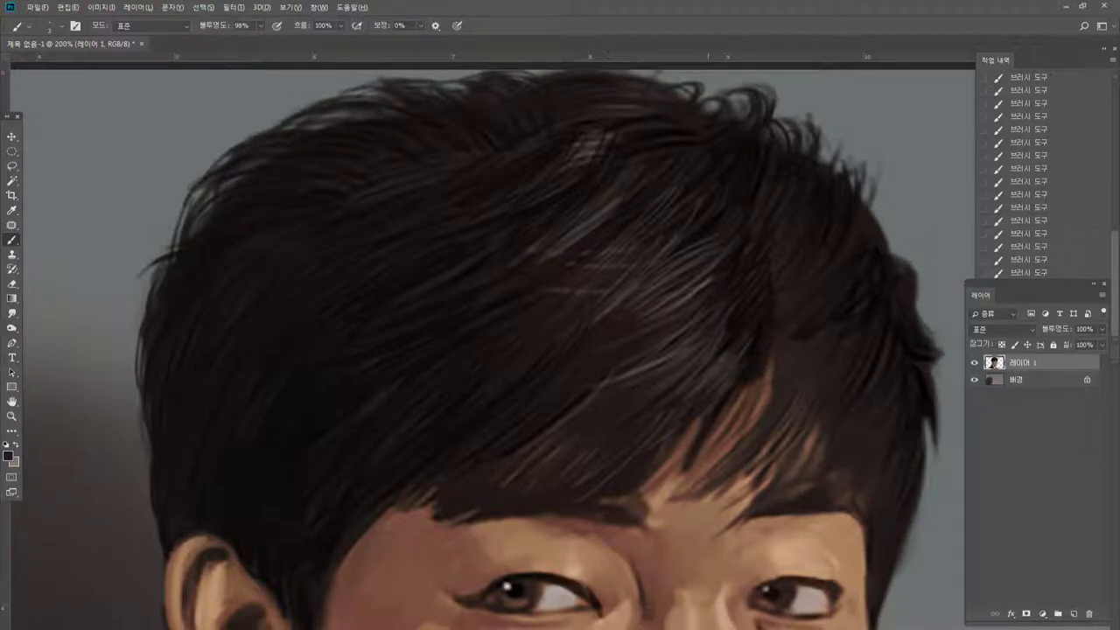
left_click(706, 280, "alt")
left_click_drag(659, 254, 570, 270)
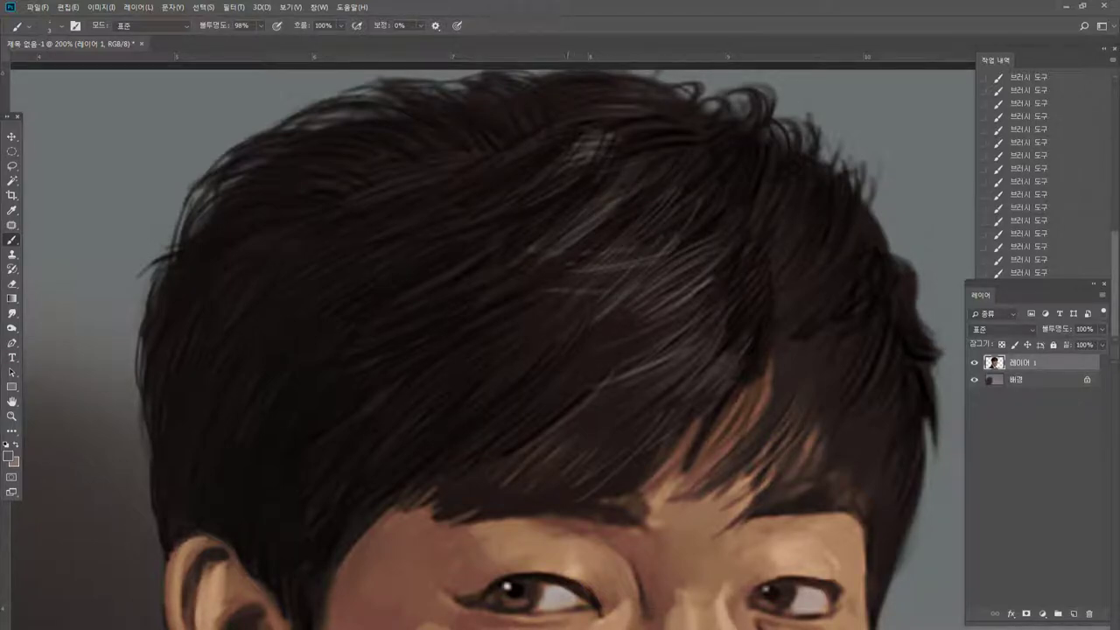
mouse_move(613, 135)
left_mouse_down()
mouse_move(656, 143)
mouse_move(616, 127)
left_mouse_up()
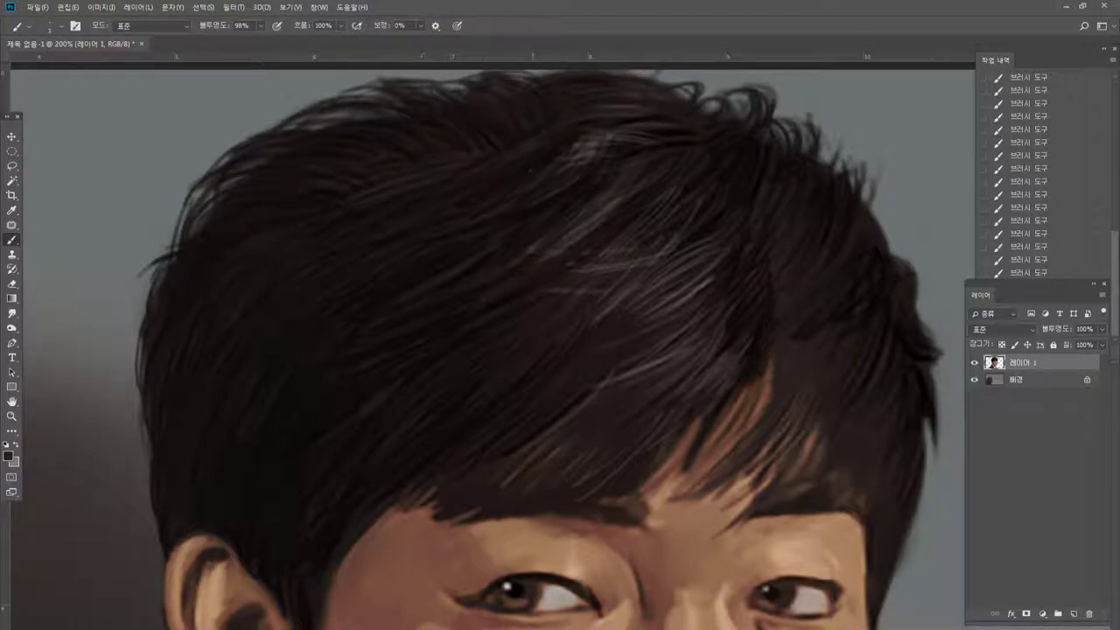
Add long fine strands in sampled light grey across the upper crown and through the middle of the swept hair.
left_click(598, 153, "alt")
mouse_move(469, 172)
left_mouse_down()
mouse_move(432, 181)
mouse_move(444, 171)
left_mouse_up()
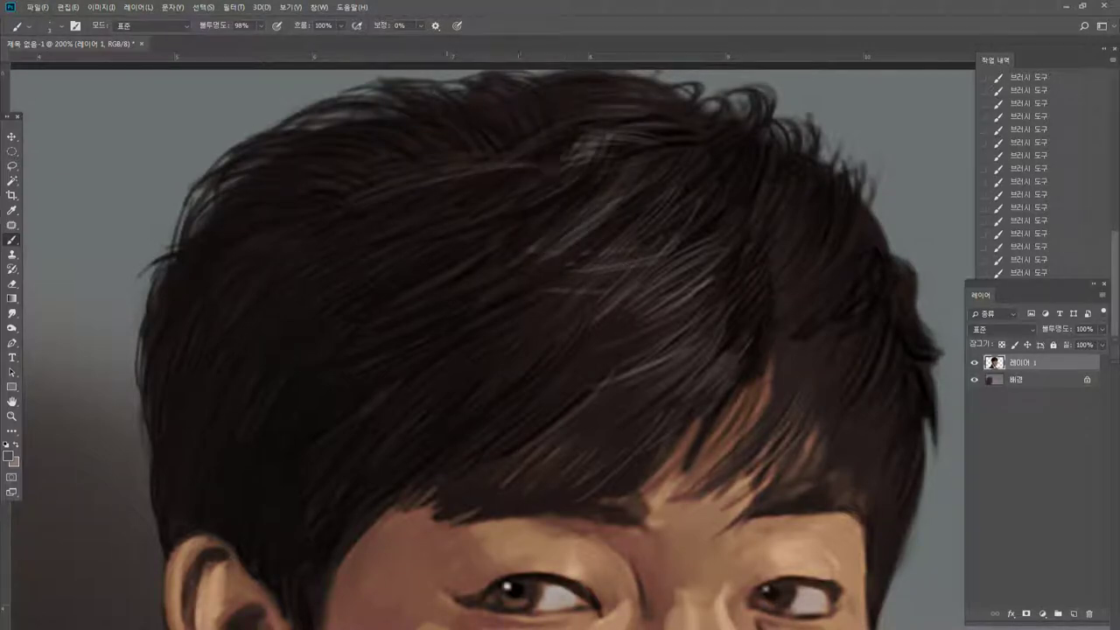
left_click_drag(516, 147, 477, 150)
left_click_drag(574, 366, 450, 383)
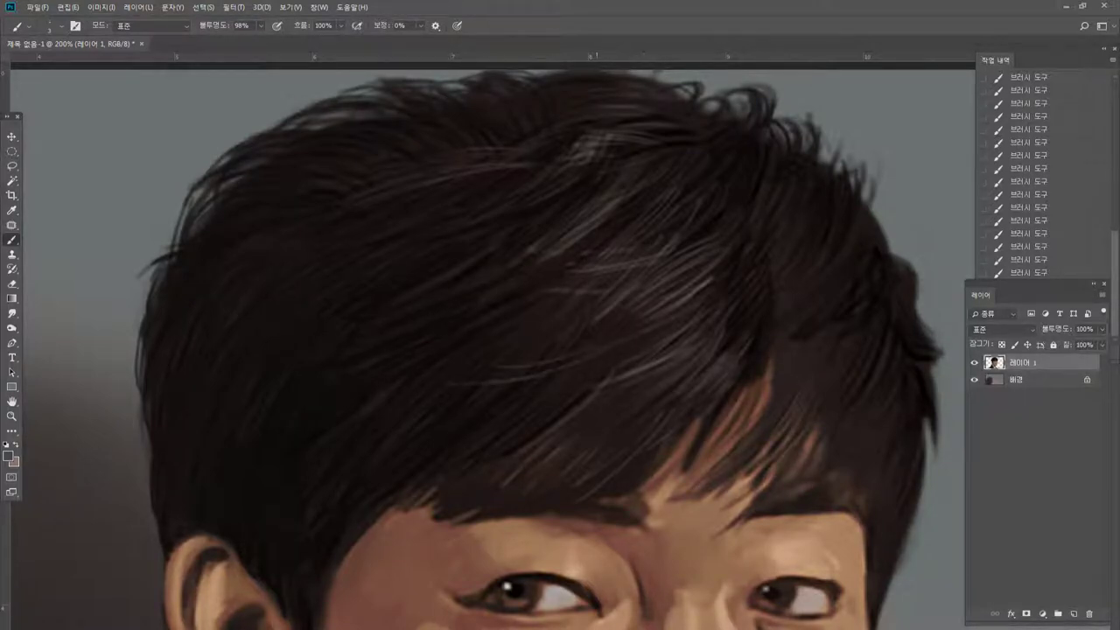
Paint near-black strands over the far side of the hair, across the skin gap in the fringe and down toward the far temple.
key("x")
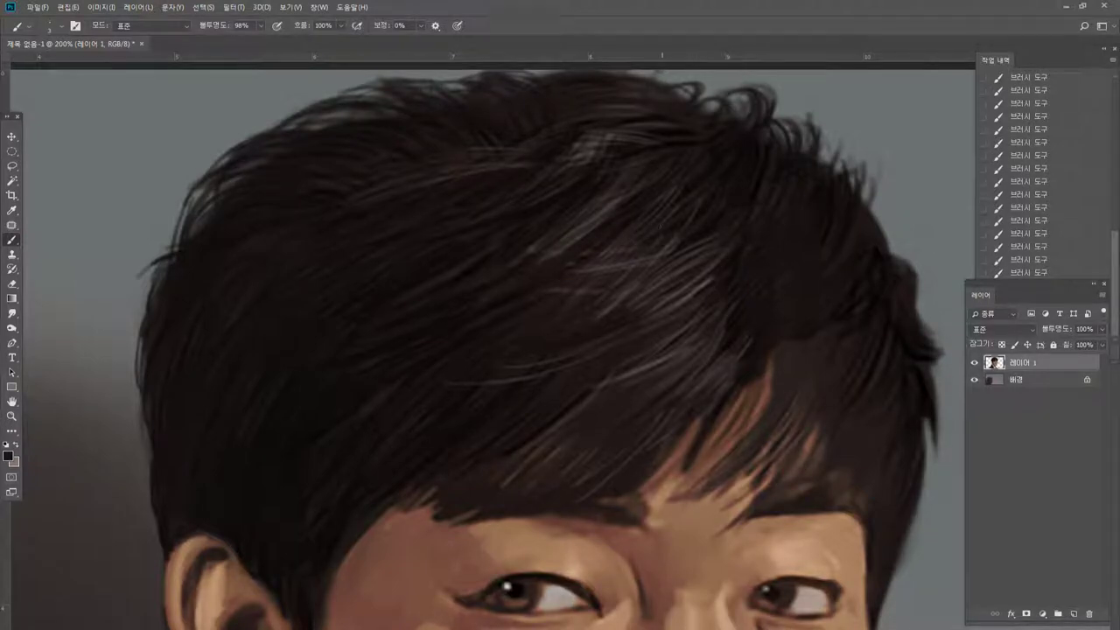
key("z")
key("ctrl+0")
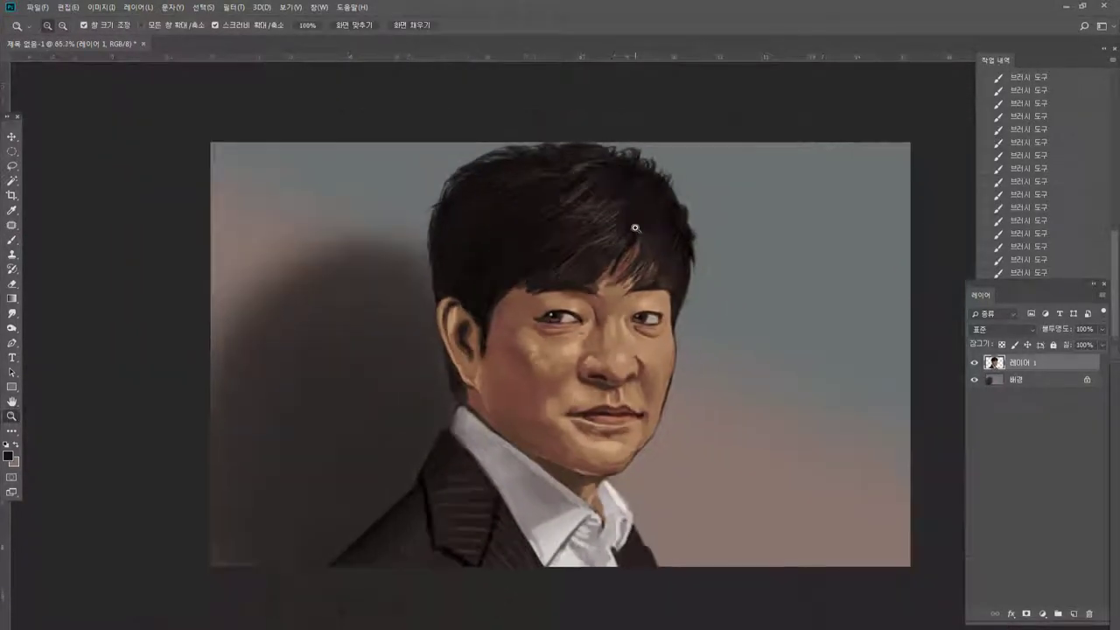
left_click(656, 150)
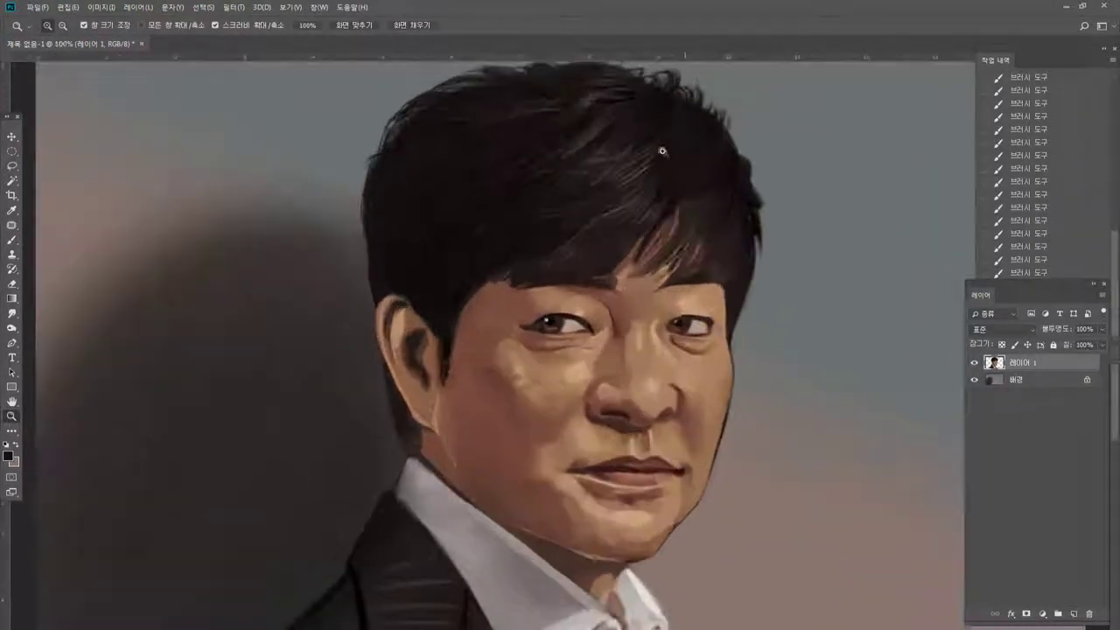
left_click(692, 193)
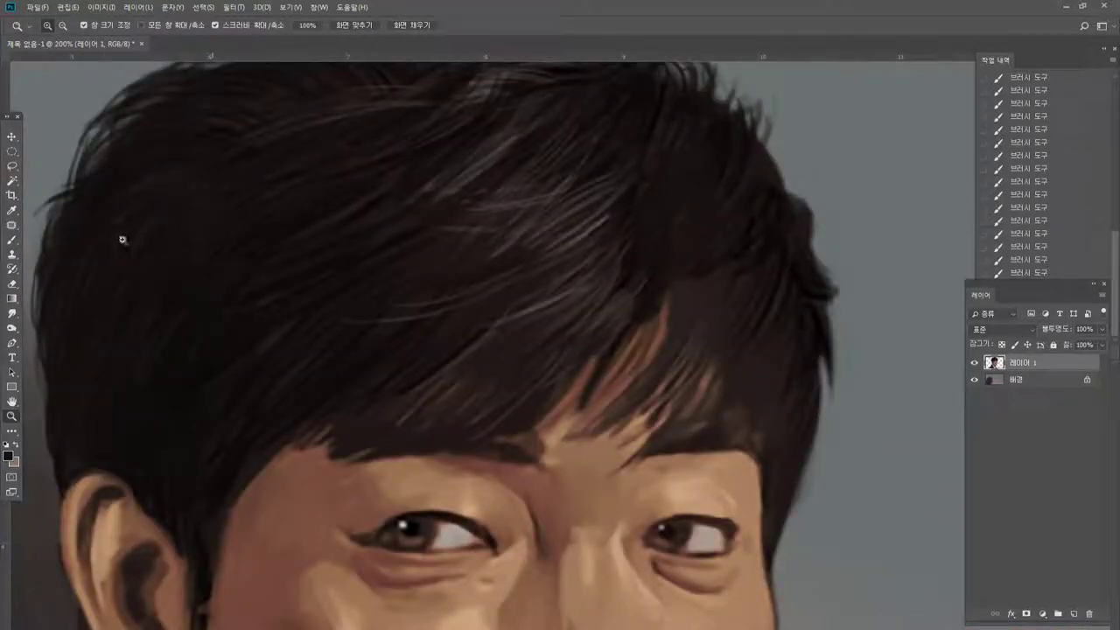
left_click(12, 239)
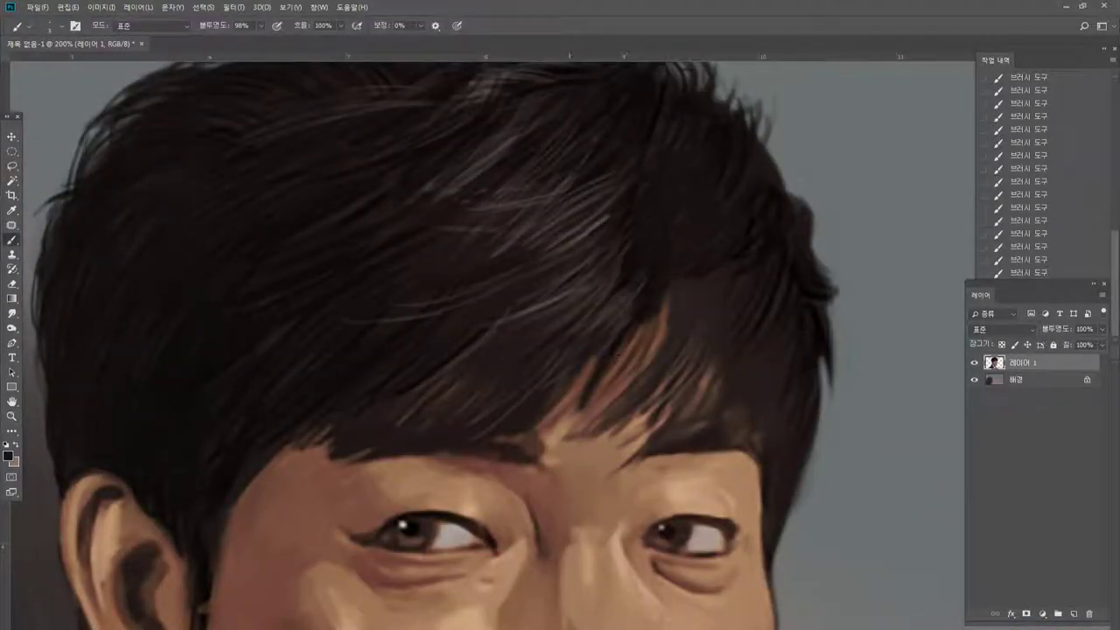
left_click_drag(643, 325, 562, 437)
left_click_drag(641, 333, 576, 424)
left_click_drag(655, 351, 646, 368)
left_click_drag(669, 331, 655, 354)
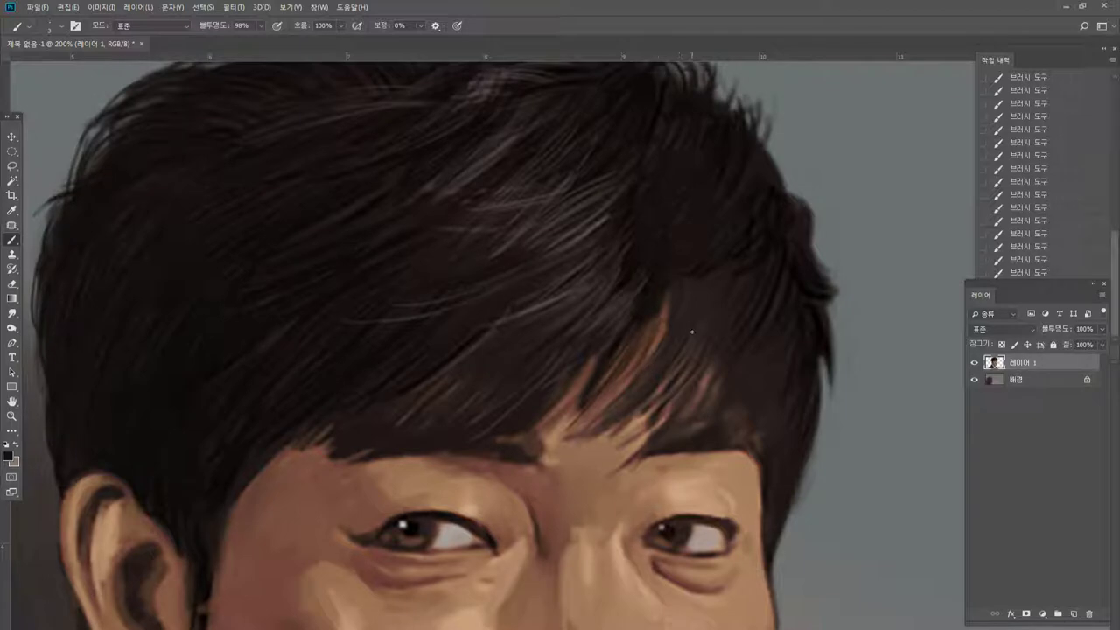
left_click_drag(616, 412, 563, 447)
mouse_move(687, 343)
left_mouse_down()
mouse_move(651, 396)
mouse_move(645, 443)
mouse_move(599, 479)
left_mouse_up()
left_click_drag(702, 394, 683, 418)
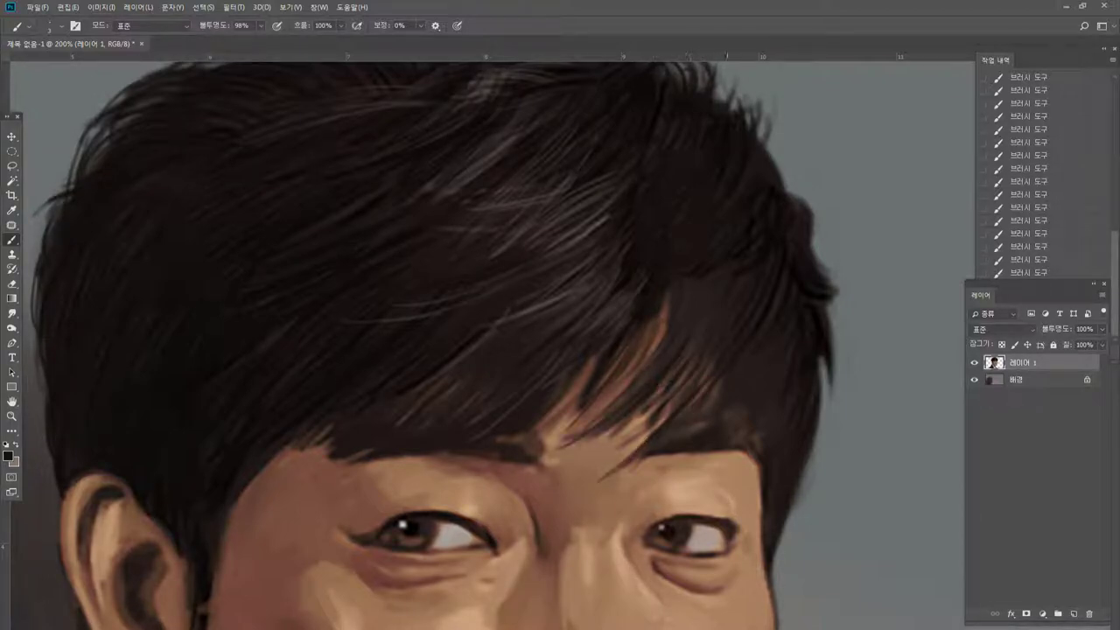
mouse_move(698, 294)
left_mouse_down()
mouse_move(674, 352)
mouse_move(701, 415)
mouse_move(742, 441)
left_mouse_up()
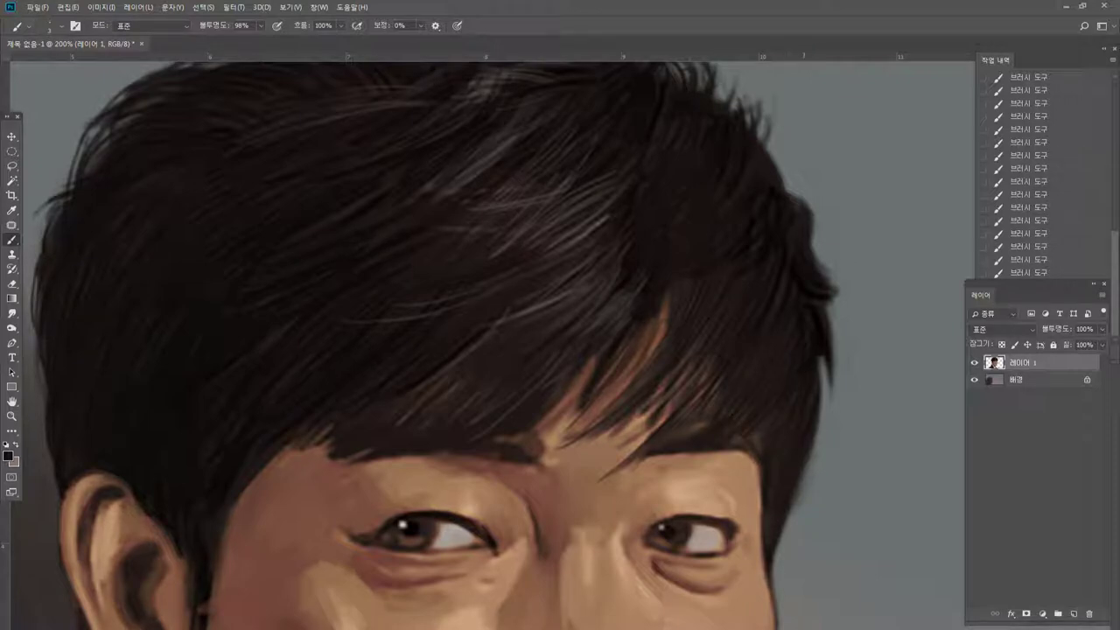
Add sampled grey strands along the far temple and the tuft above it, with a dark stray strand on the upper outline.
left_click(565, 294, "alt")
mouse_move(805, 381)
left_mouse_down()
mouse_move(786, 444)
mouse_move(796, 443)
left_mouse_up()
left_click_drag(803, 449, 778, 504)
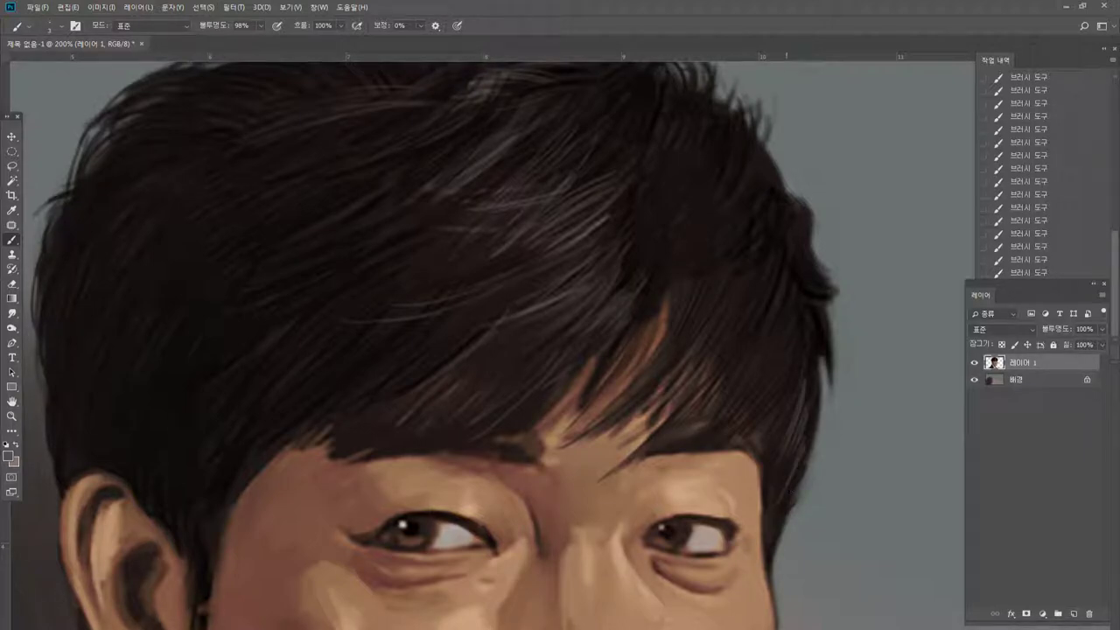
left_click_drag(800, 225, 767, 292)
left_click_drag(787, 236, 774, 258)
left_click(781, 203, "alt")
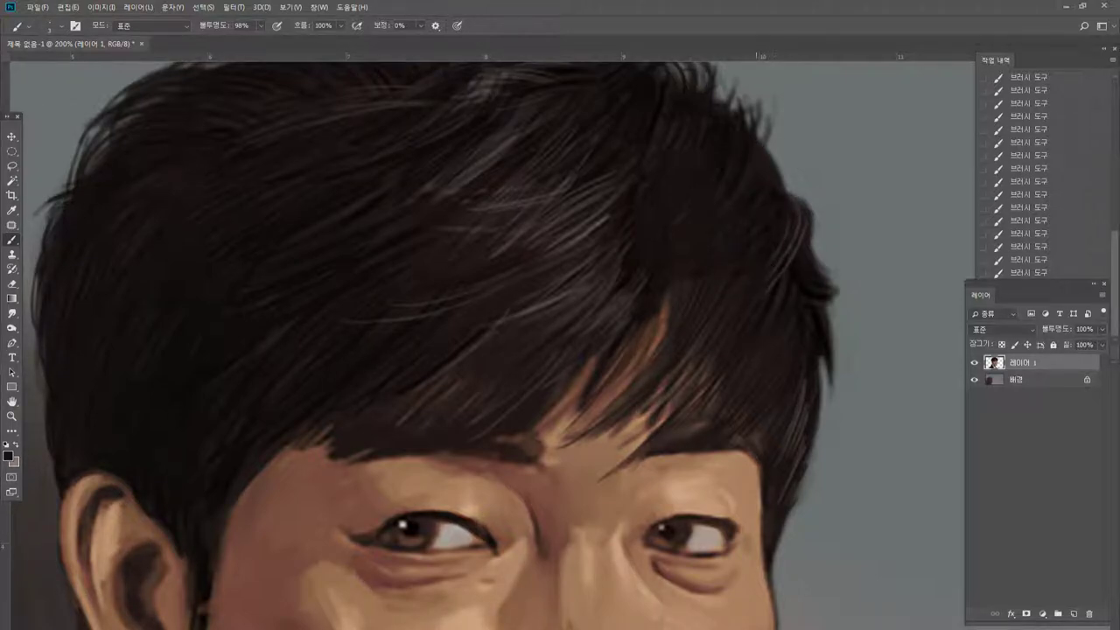
mouse_move(764, 143)
left_mouse_down()
mouse_move(782, 174)
mouse_move(768, 153)
left_mouse_up()
Scale the portrait layer down to about 99% from its upper corner, leaving a small gap above the hair.
double_click(11, 417)
left_click(763, 270, "alt")
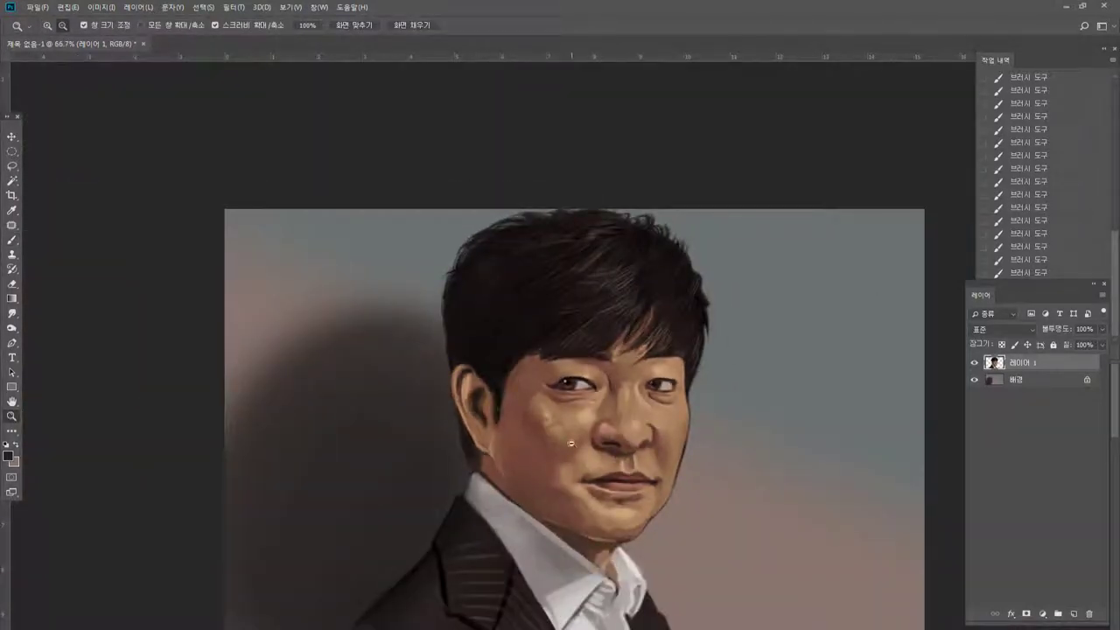
left_click(571, 444, "alt")
left_click(589, 225)
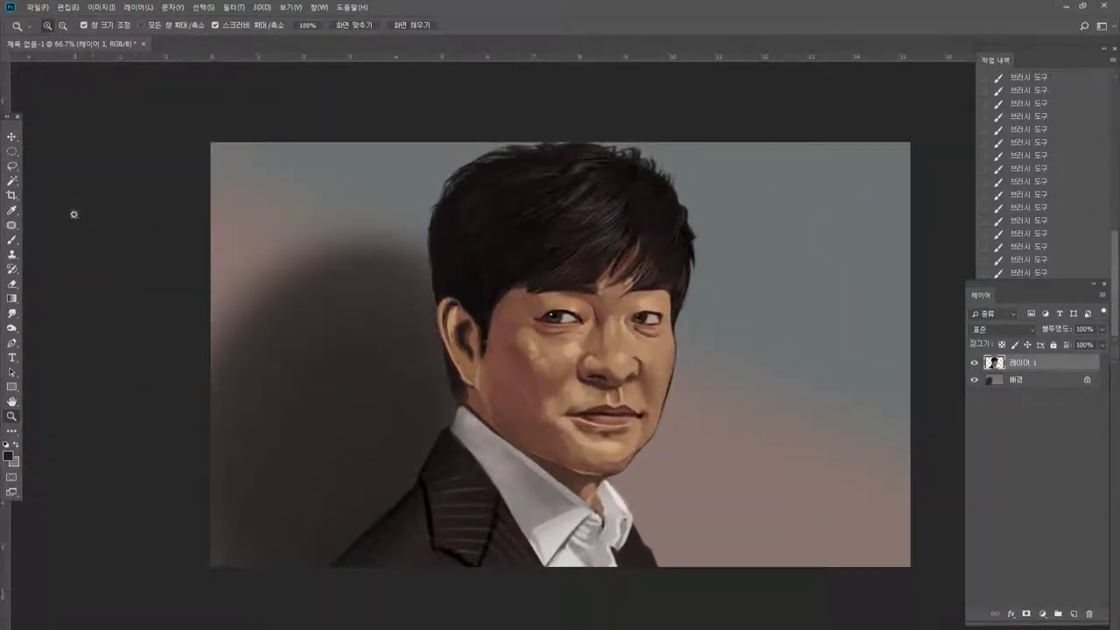
left_click(501, 188)
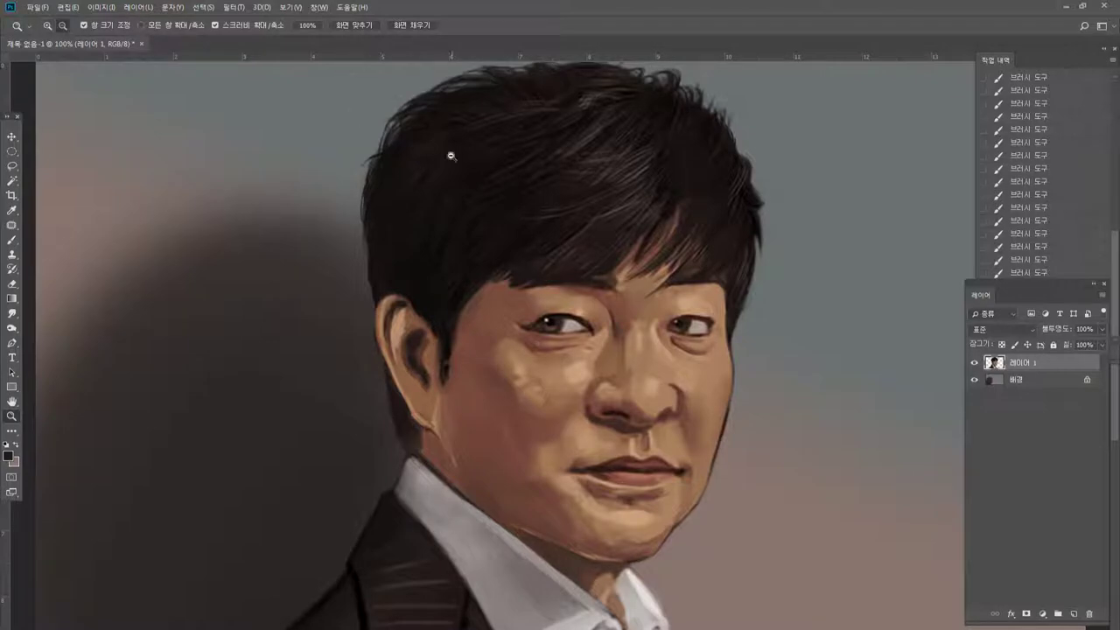
left_click(450, 156, "alt")
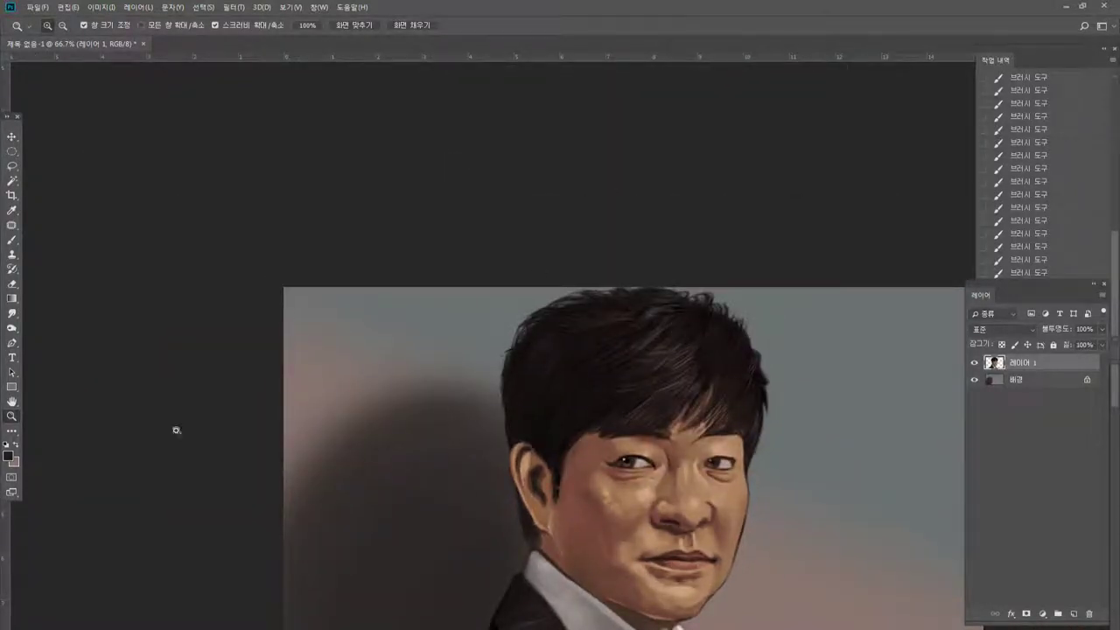
double_click(11, 401)
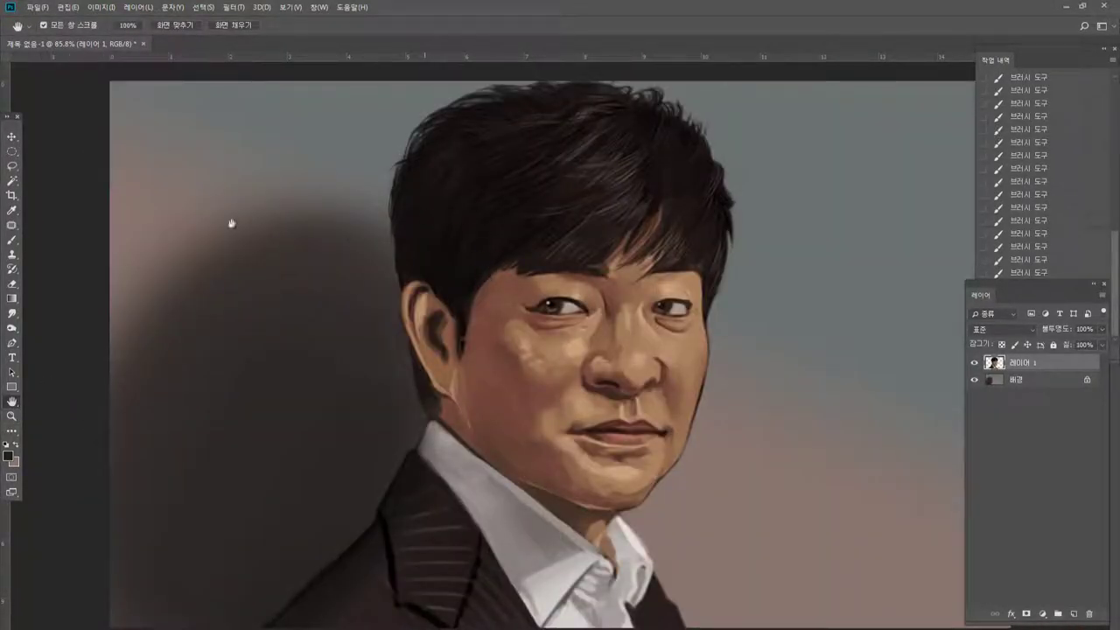
left_click(12, 137)
key("ctrl+t")
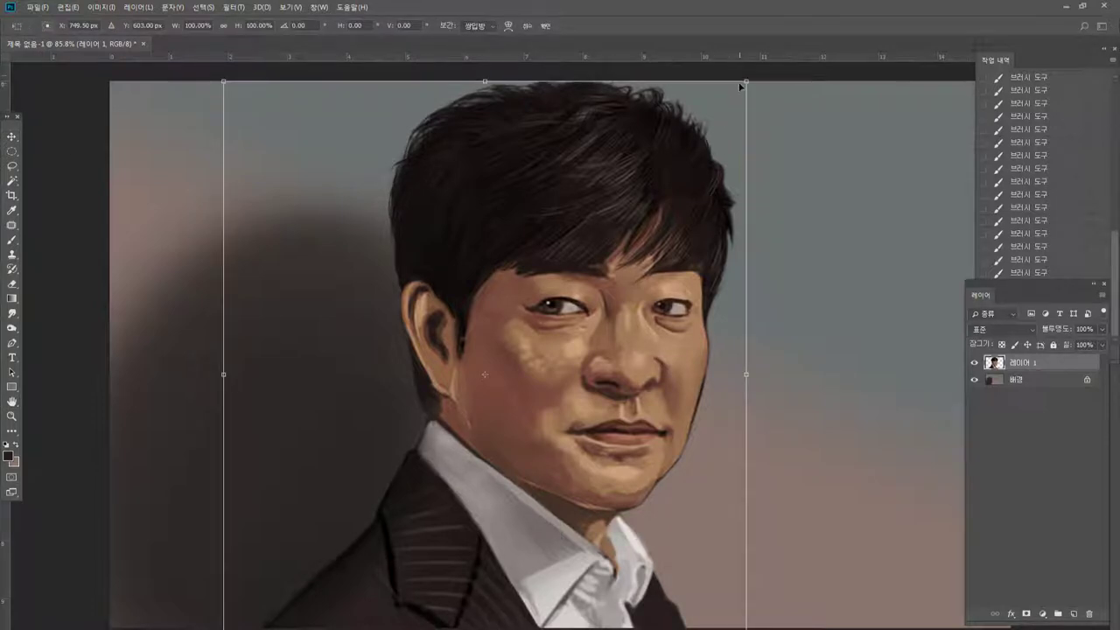
left_click_drag(746, 81, 742, 85)
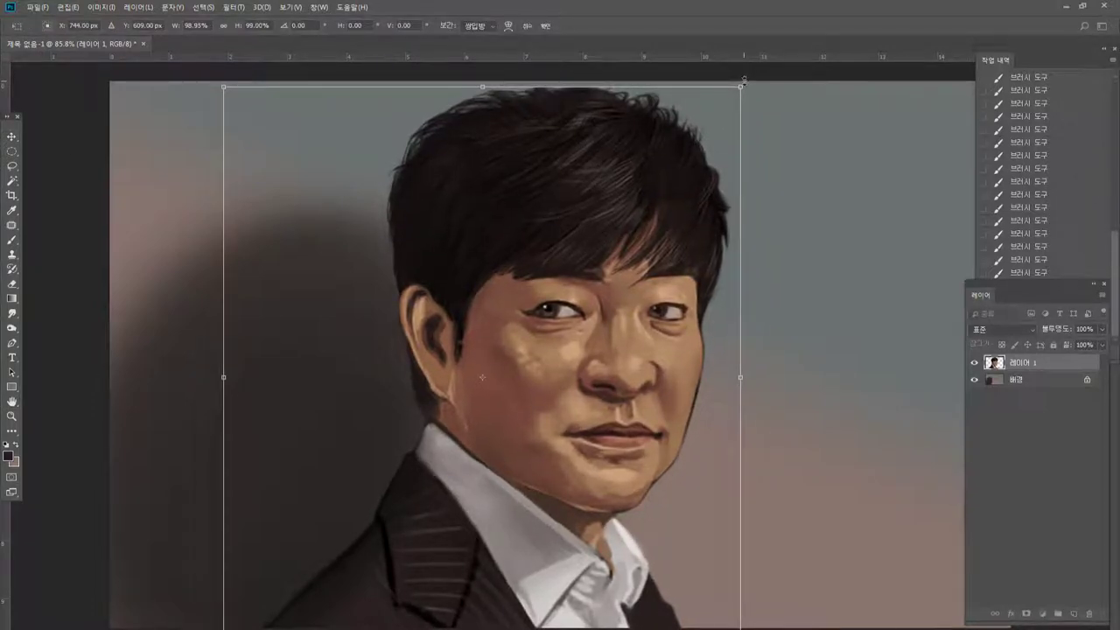
key("Return")
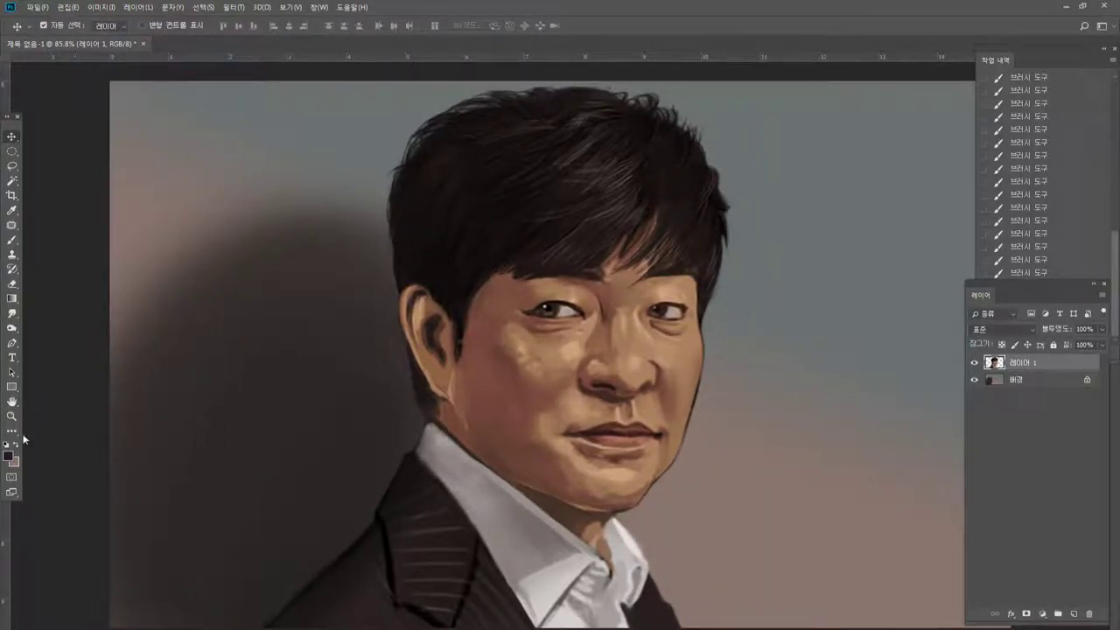
Paint curved dark strands above the cut-off top of the crown to round out the hair's outline.
left_click(13, 417)
left_click(549, 83)
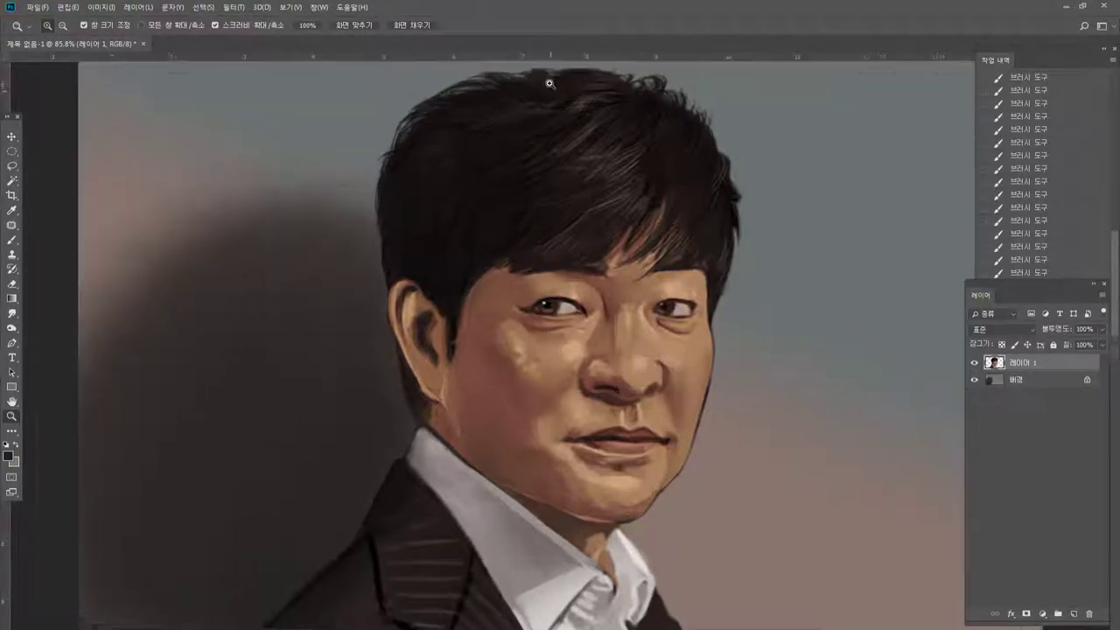
left_click(555, 73)
left_click(12, 402)
left_click_drag(355, 252, 367, 302)
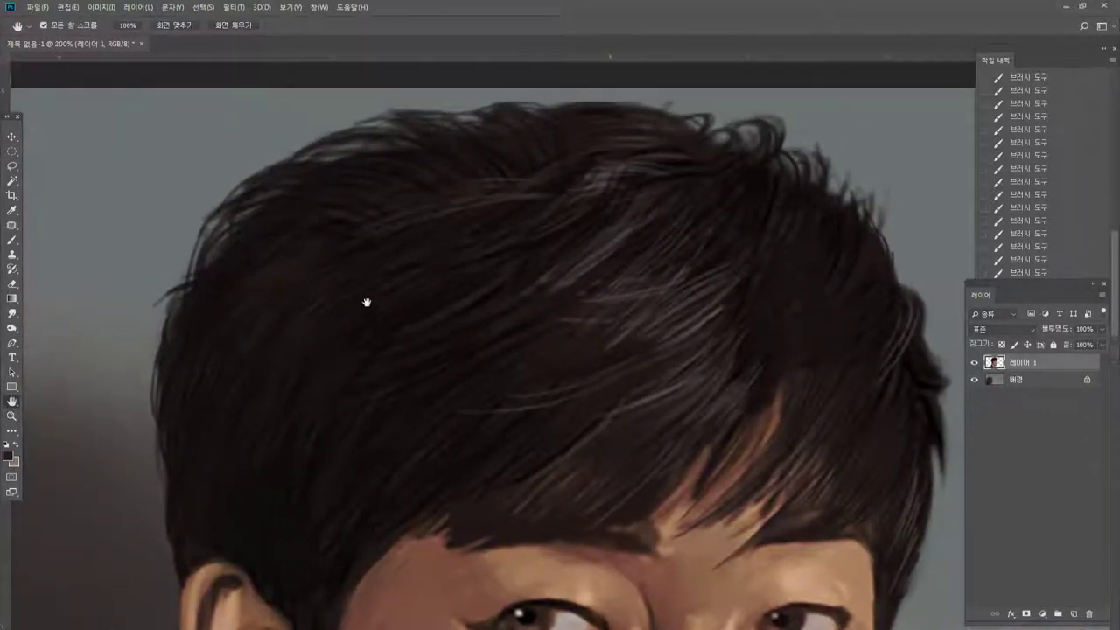
left_click(12, 239)
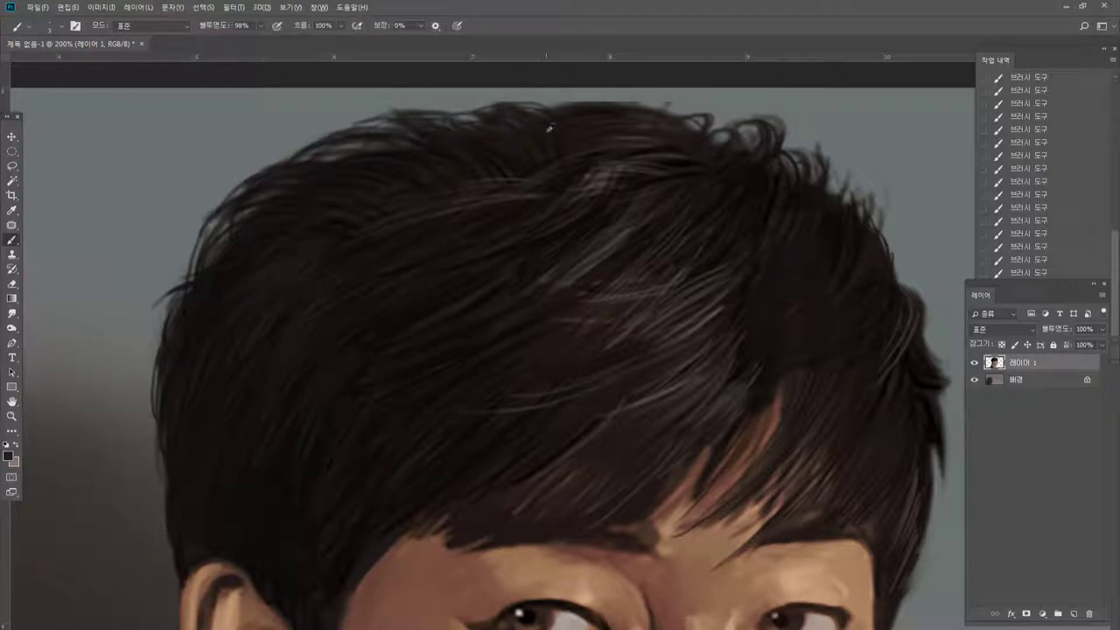
mouse_move(562, 99)
left_mouse_down()
mouse_move(622, 93)
mouse_move(569, 103)
mouse_move(569, 91)
mouse_move(598, 95)
left_mouse_up()
left_click_drag(529, 108, 604, 100)
mouse_move(632, 111)
left_mouse_down()
mouse_move(607, 98)
mouse_move(642, 107)
left_mouse_up()
left_click_drag(616, 98, 674, 111)
mouse_move(649, 104)
left_mouse_down()
mouse_move(697, 115)
mouse_move(672, 106)
left_mouse_up()
Add loose dark strands along the hair's outline from beside the crown down toward the back of the head.
mouse_move(415, 106)
left_mouse_down()
mouse_move(354, 114)
mouse_move(443, 111)
left_mouse_up()
mouse_move(412, 106)
left_mouse_down()
mouse_move(448, 112)
mouse_move(364, 118)
left_mouse_up()
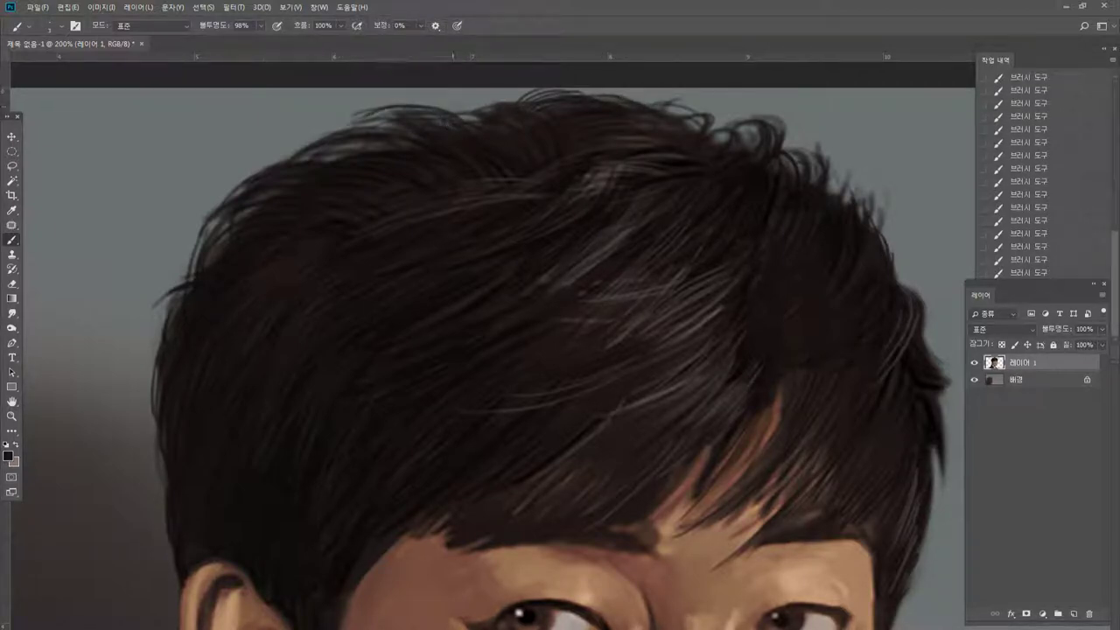
left_click_drag(450, 108, 505, 106)
mouse_move(244, 180)
left_mouse_down()
mouse_move(218, 190)
mouse_move(205, 222)
left_mouse_up()
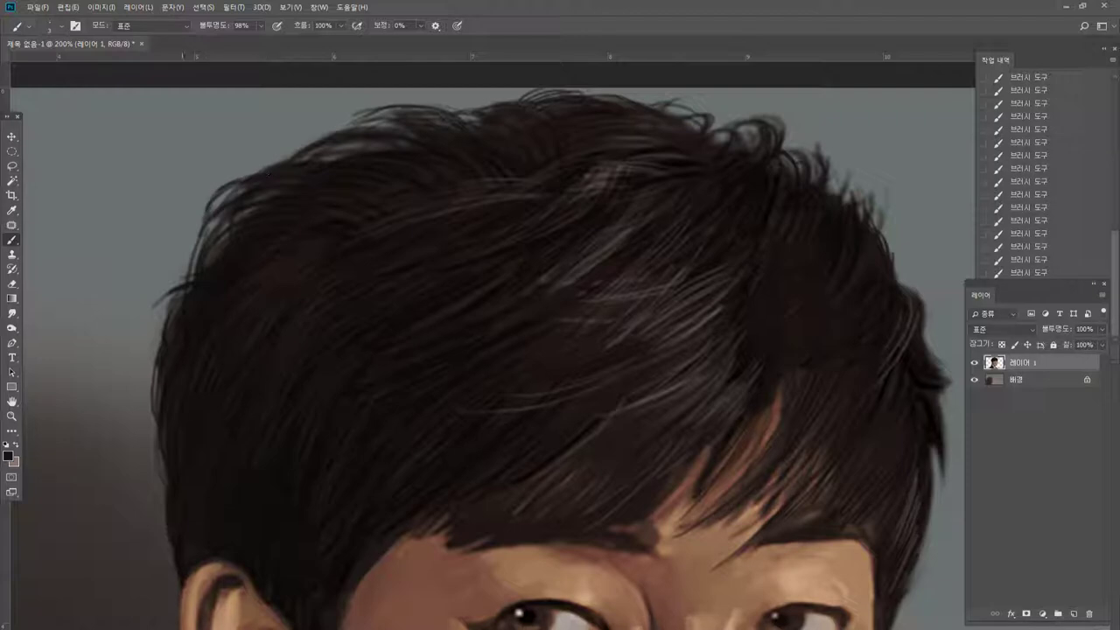
Add one more short dark strand to the hair's outline at the back of the head.
left_click_drag(165, 301, 154, 322)
key("h")
key("ctrl+0")
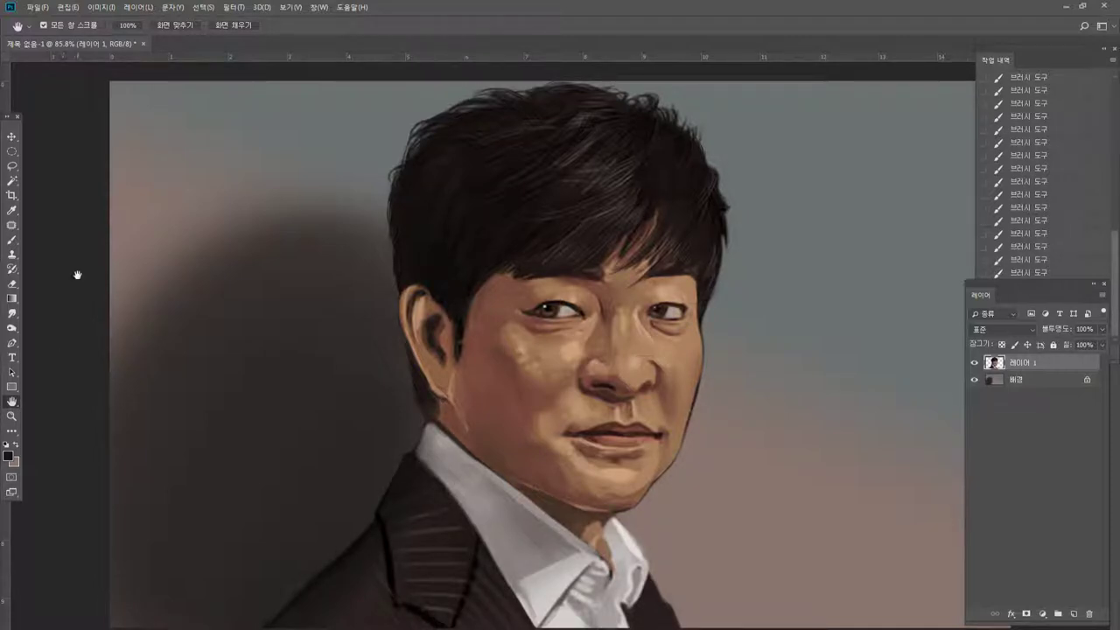
Darken the ear and the area below it with the Burn tool, using a 125 px brush on midtones at 100% exposure.
left_click(11, 329)
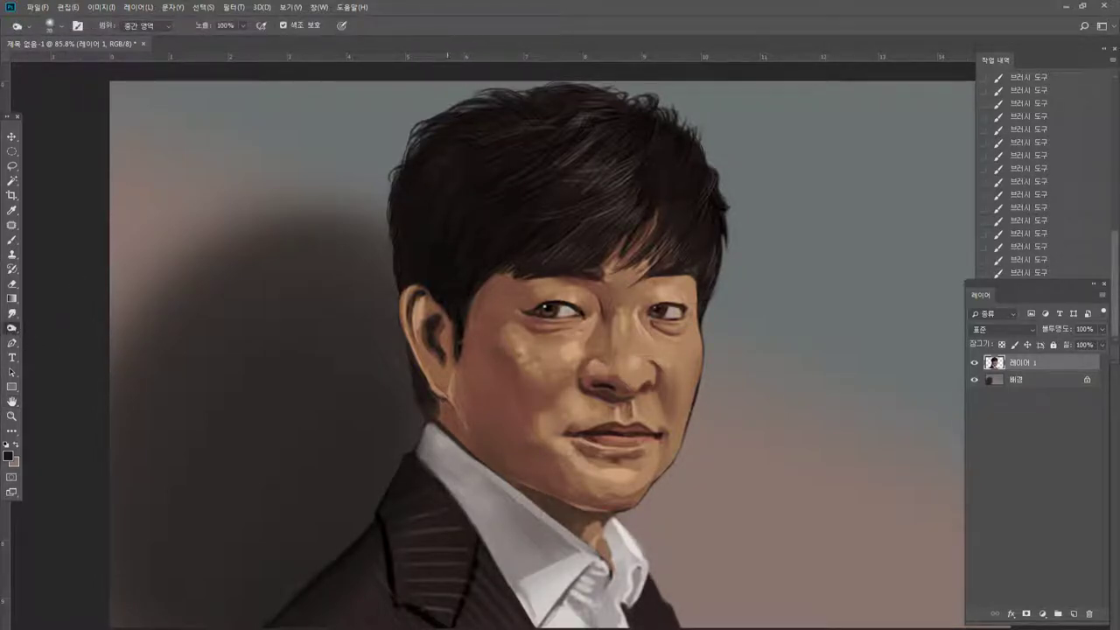
key("bracketright")
key("bracketright")
key("bracketright")
key("bracketright")
key("bracketright")
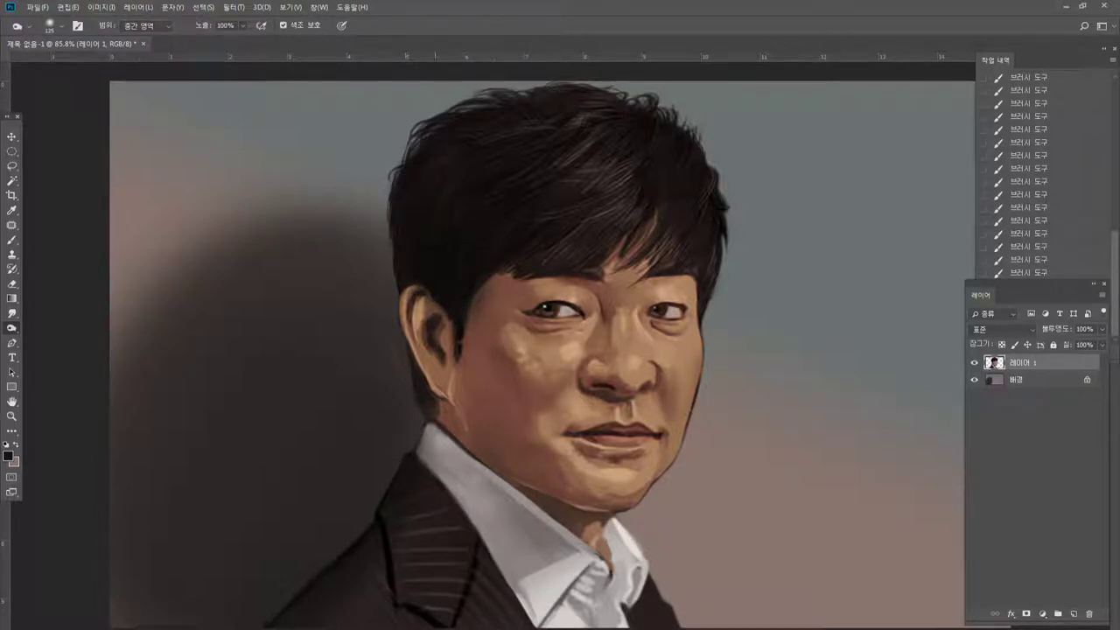
left_click_drag(417, 302, 432, 387)
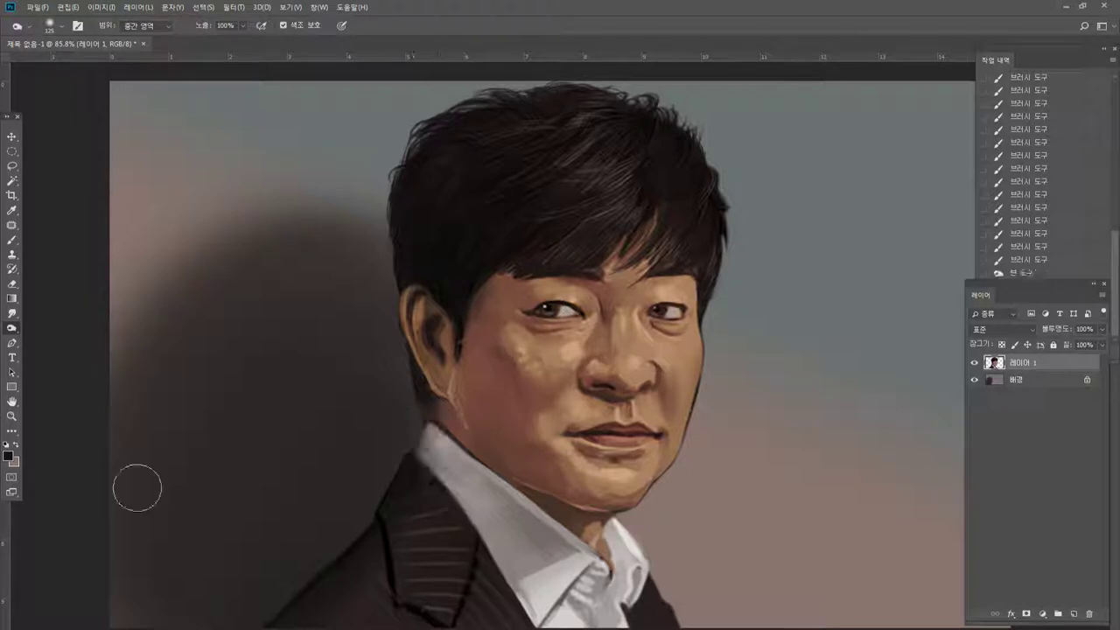
Paint sampled reddish-brown strokes down the groove inside the ear's outer rim, up to its upper curve.
left_click(12, 418)
left_click(493, 288)
left_click(492, 289)
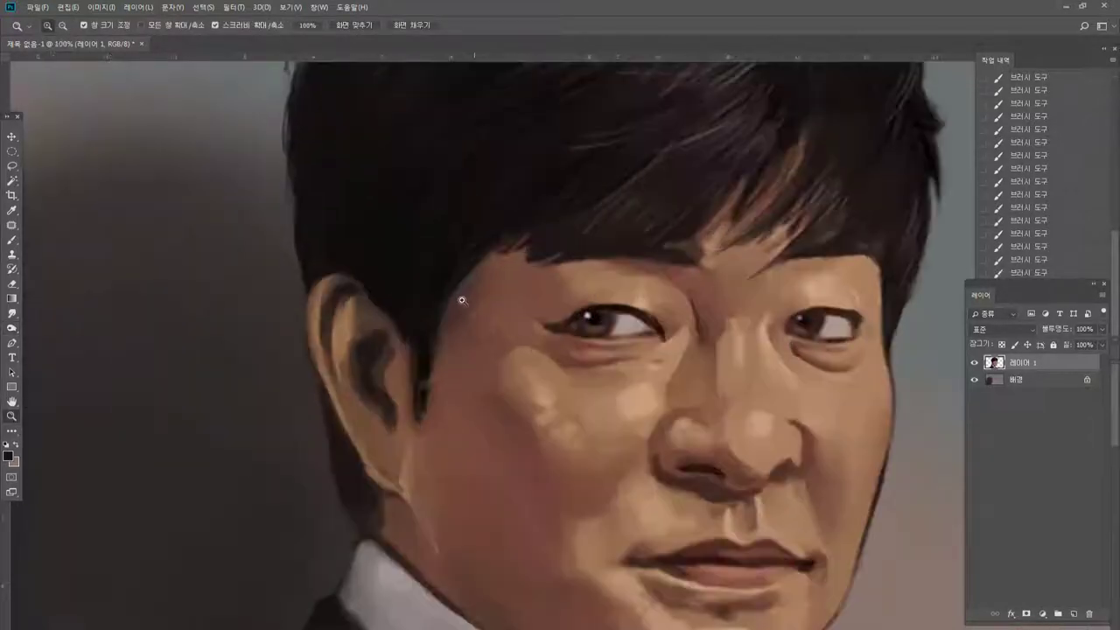
left_click(463, 300)
left_click(11, 241)
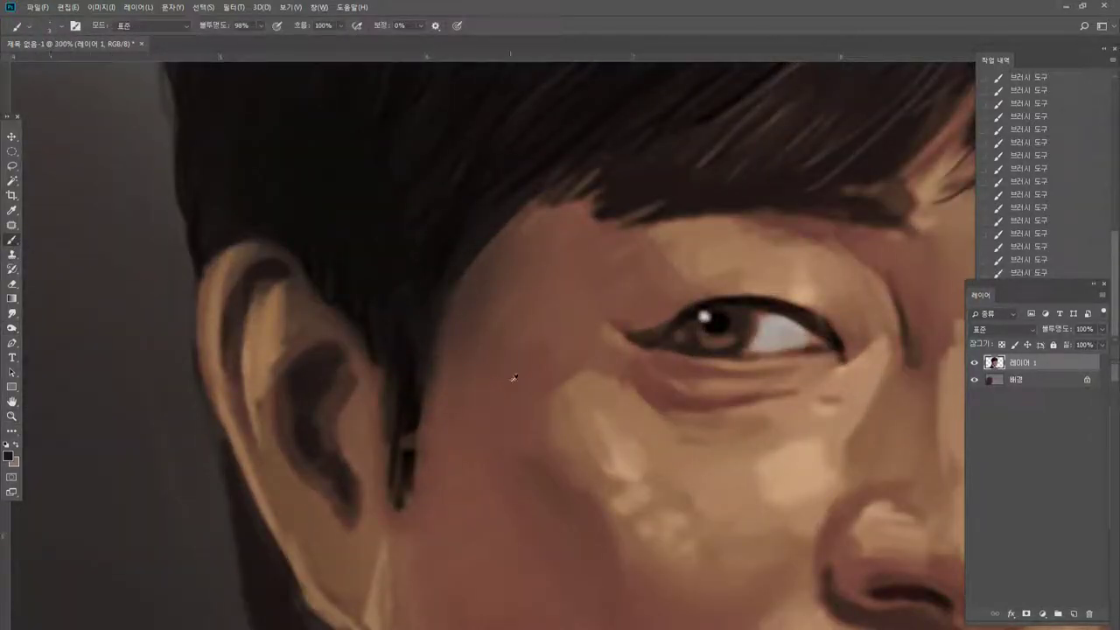
left_click(516, 377, "alt")
left_click_drag(235, 297, 233, 347)
left_click_drag(233, 322, 236, 382)
left_click_drag(237, 377, 245, 420)
left_click_drag(233, 311, 228, 349)
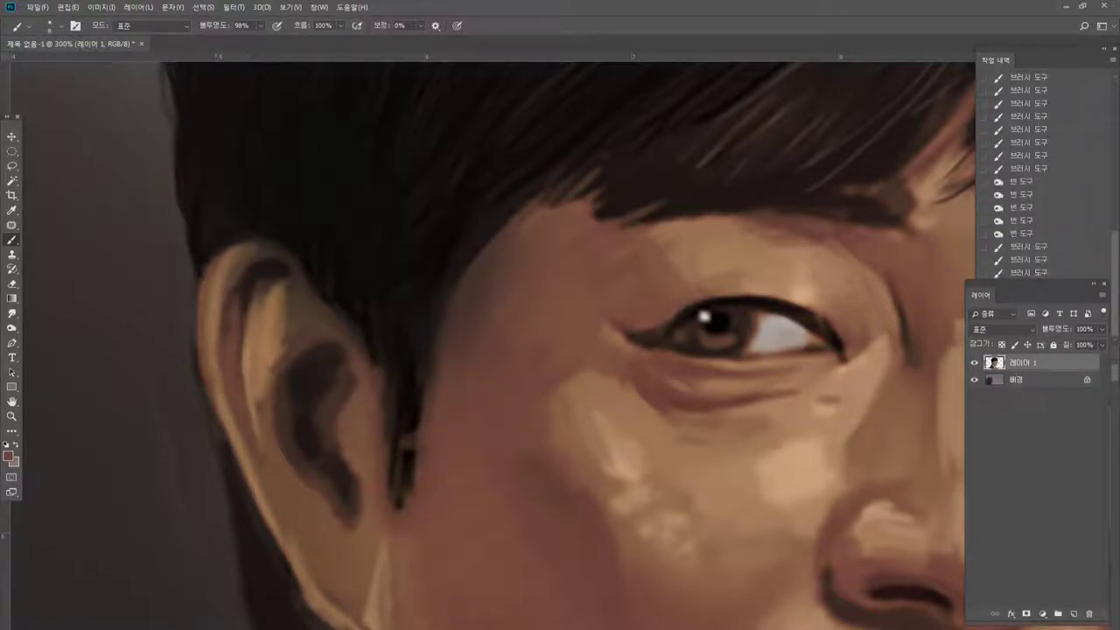
left_click_drag(231, 299, 226, 326)
mouse_move(234, 292)
left_mouse_down()
mouse_move(229, 317)
mouse_move(233, 303)
left_mouse_up()
left_click_drag(249, 275, 239, 291)
Refine the ear's inner fold and the upper edge of its dark hollow with sampled skin and brown tones.
mouse_move(261, 267)
left_mouse_down()
mouse_move(284, 266)
mouse_move(257, 314)
mouse_move(283, 405)
left_mouse_up()
left_click(275, 317, "alt")
left_click(290, 318, "alt")
mouse_move(271, 364)
left_mouse_down()
mouse_move(266, 422)
mouse_move(266, 391)
mouse_move(278, 385)
left_mouse_up()
left_click(288, 358, "alt")
left_click_drag(280, 376, 282, 410)
left_click(291, 412, "alt")
left_click_drag(295, 357, 287, 371)
left_click_drag(313, 350, 325, 343)
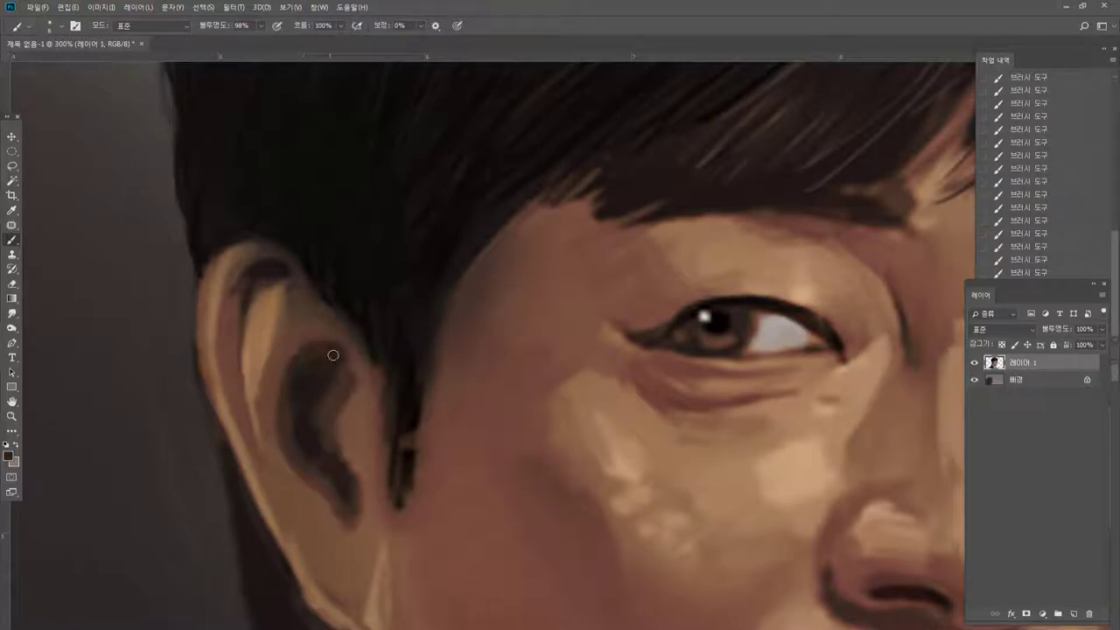
Repaint the ear's dark inner hollow with sampled reddish-brown and softer brown tones down to its lower tip.
left_click(678, 402, "alt")
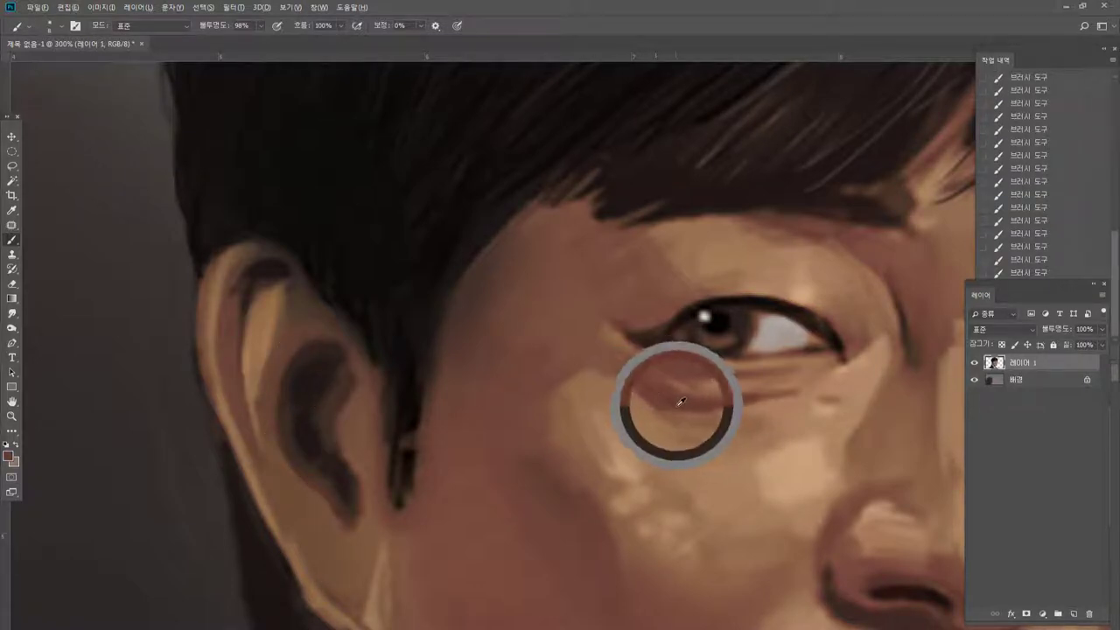
left_click_drag(295, 388, 315, 368)
left_click(297, 400, "alt")
left_click_drag(306, 461, 306, 429)
left_click_drag(308, 451, 322, 461)
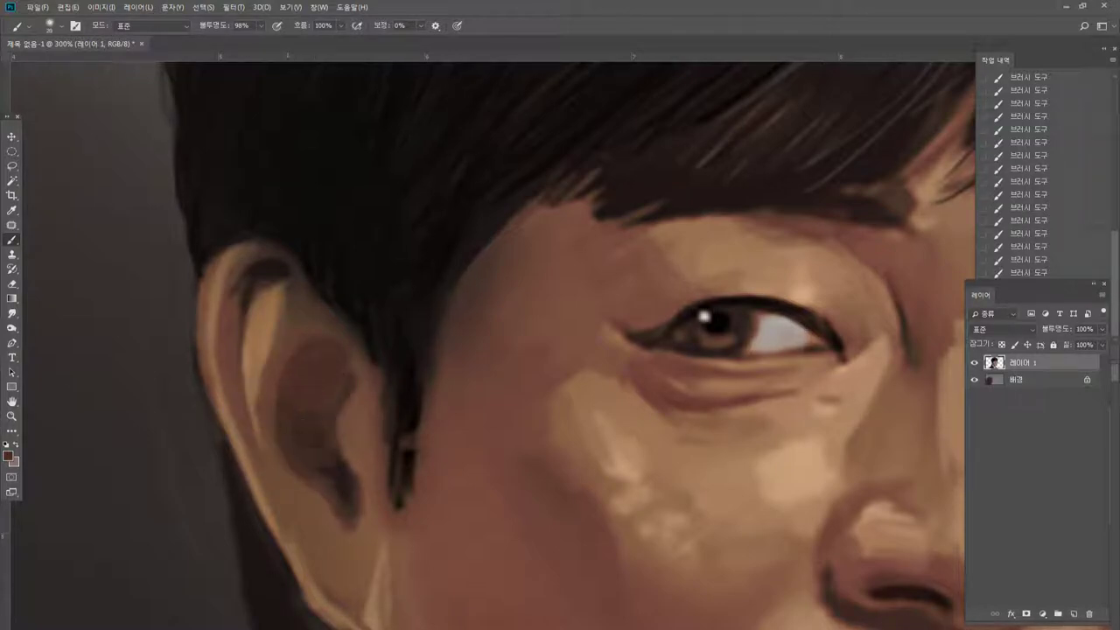
left_click_drag(350, 513, 336, 463)
left_click(343, 534, "alt")
left_click_drag(347, 528, 321, 498)
left_click(341, 520, "alt")
Reduce the brush size and reshape the ear's top edge against the hair with sampled skin tone.
key("bracketleft")
key("bracketleft")
key("bracketleft")
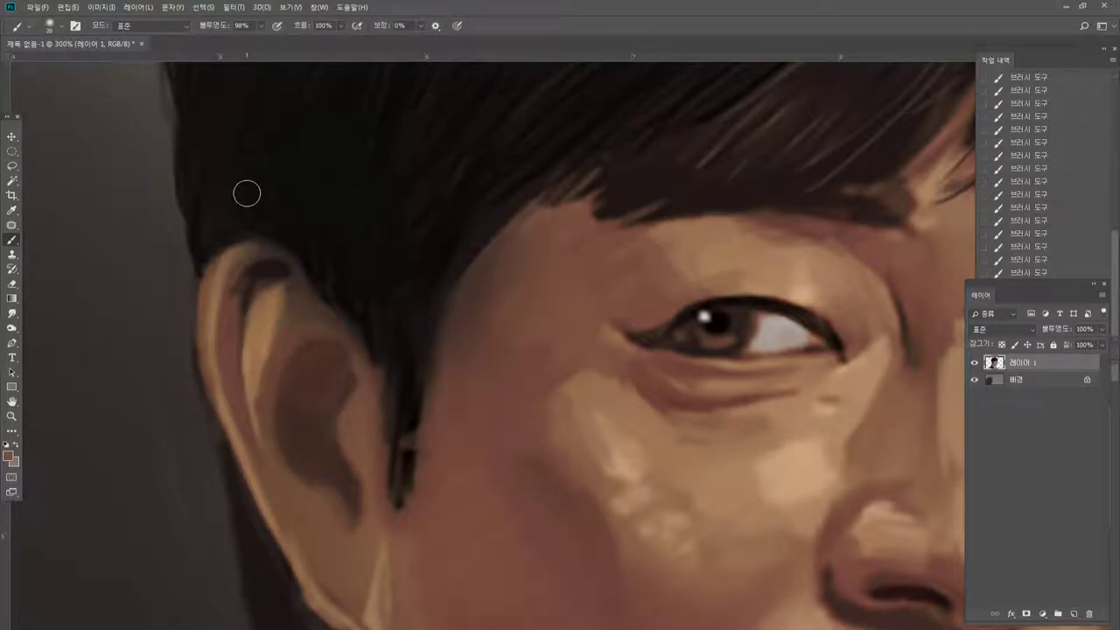
mouse_move(241, 245)
left_mouse_down()
mouse_move(272, 238)
mouse_move(283, 241)
mouse_move(261, 244)
mouse_move(290, 259)
mouse_move(280, 236)
mouse_move(239, 246)
mouse_move(276, 244)
left_mouse_up()
left_click(272, 251, "alt")
left_click(277, 219, "alt")
left_click(235, 250, "alt")
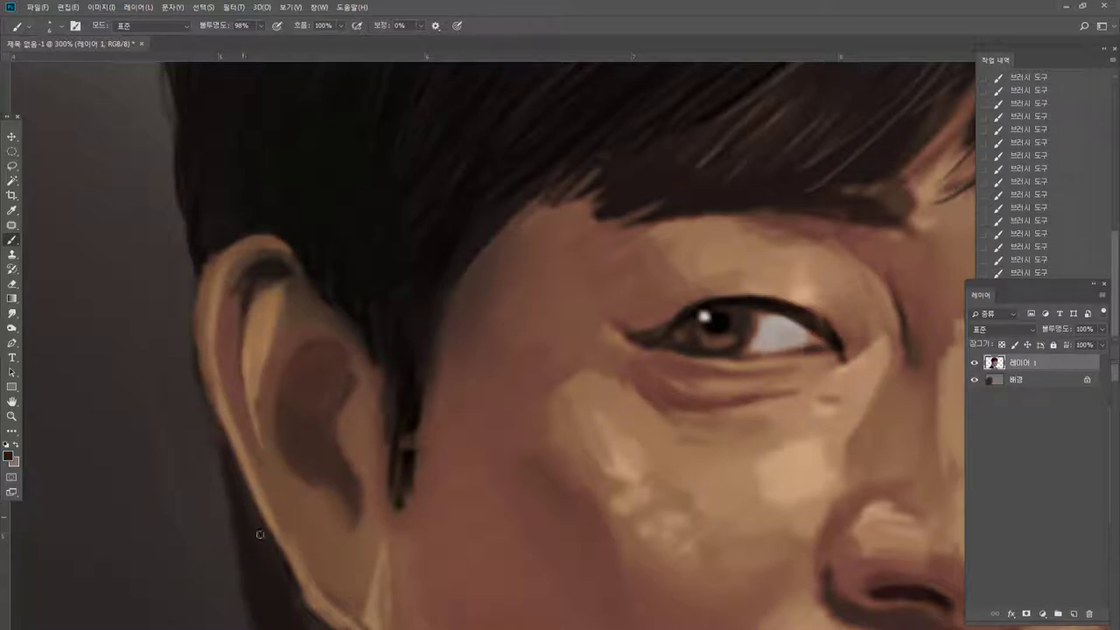
Fill the gap in the sideburn with sampled black and darken the hair behind the earlobe.
left_click(410, 413, "alt")
left_click_drag(410, 415, 403, 449)
left_click_drag(245, 598, 248, 626)
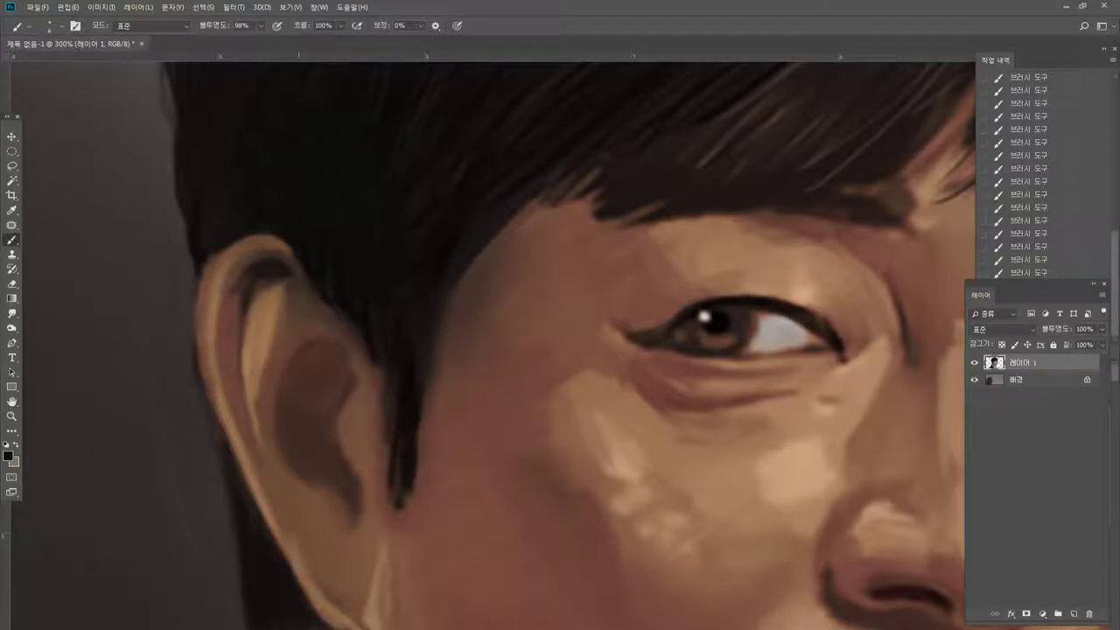
Smooth the ear's outer rim from its upper curve downward with sampled skin and dark tones.
left_click(267, 310, "alt")
left_click(238, 243, "alt")
left_click(213, 282, "alt")
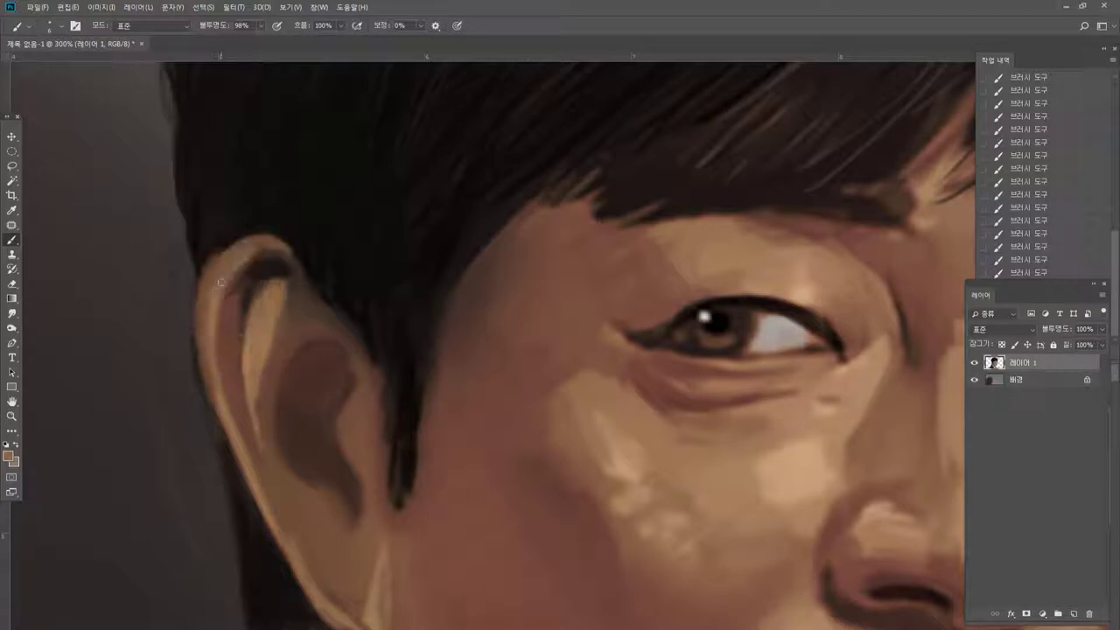
mouse_move(221, 281)
left_mouse_down()
mouse_move(233, 273)
mouse_move(199, 286)
mouse_move(199, 325)
left_mouse_up()
left_click(222, 234, "alt")
mouse_move(201, 297)
left_mouse_down()
mouse_move(209, 383)
mouse_move(260, 412)
mouse_move(262, 447)
left_mouse_up()
Paint sampled tan strokes down the ear's inner fold and into the earlobe.
left_click(220, 289, "alt")
left_click(279, 330, "alt")
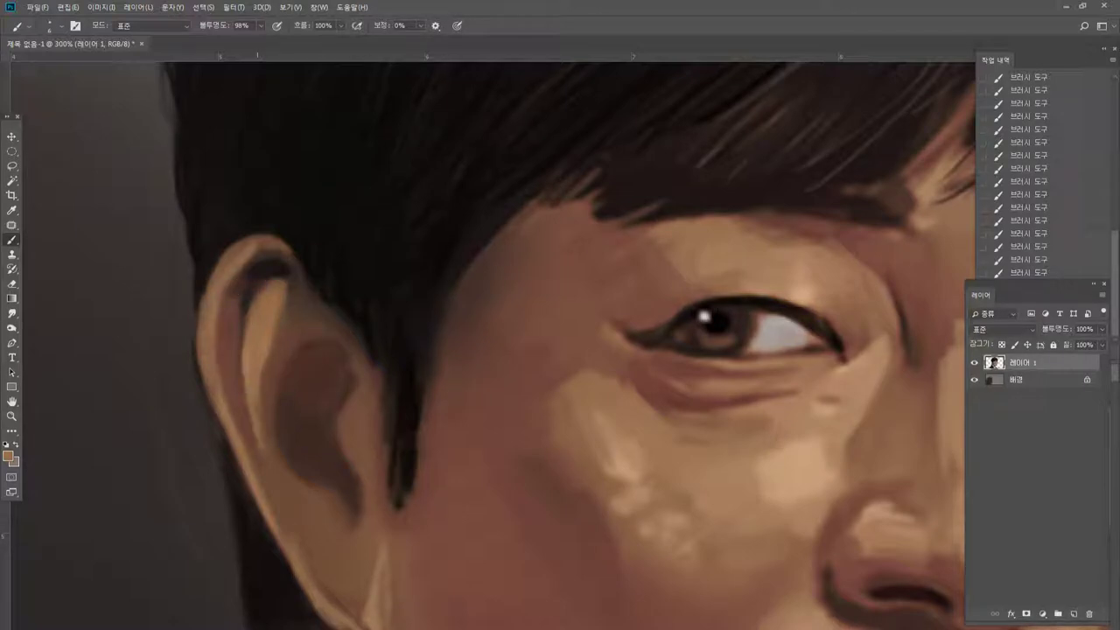
left_click_drag(260, 407, 272, 475)
left_click_drag(268, 464, 294, 515)
left_click_drag(308, 524, 317, 598)
mouse_move(314, 549)
left_mouse_down()
mouse_move(315, 512)
mouse_move(336, 604)
mouse_move(364, 624)
left_mouse_up()
Add tan edges along the front flap of the ear and across the upper part of its hollow.
left_click(335, 577, "alt")
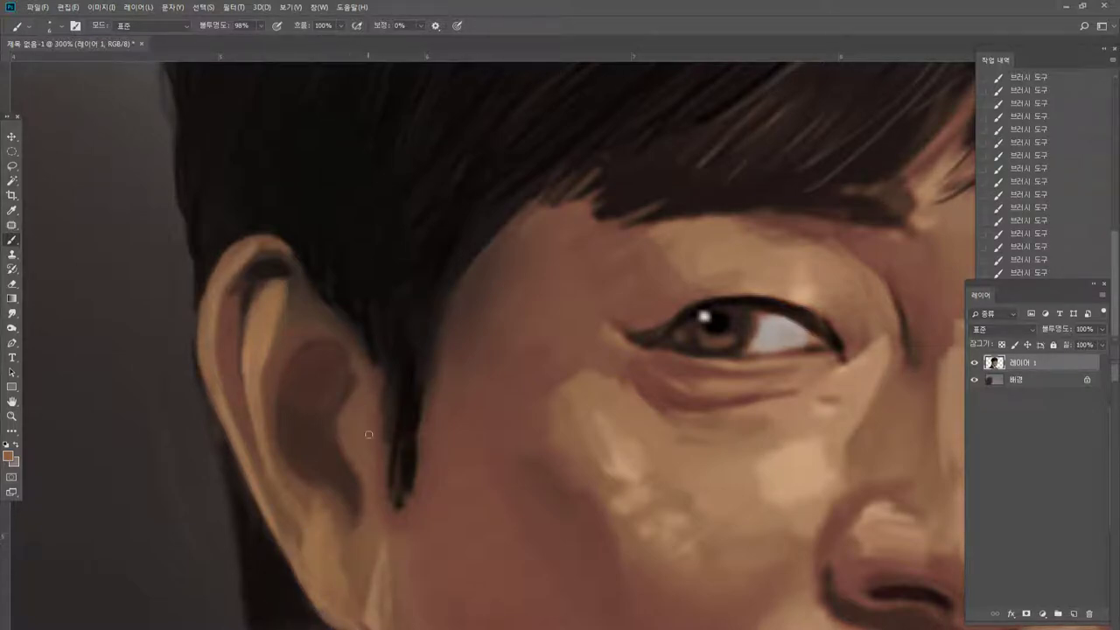
mouse_move(357, 423)
left_mouse_down()
mouse_move(364, 489)
mouse_move(343, 443)
left_mouse_up()
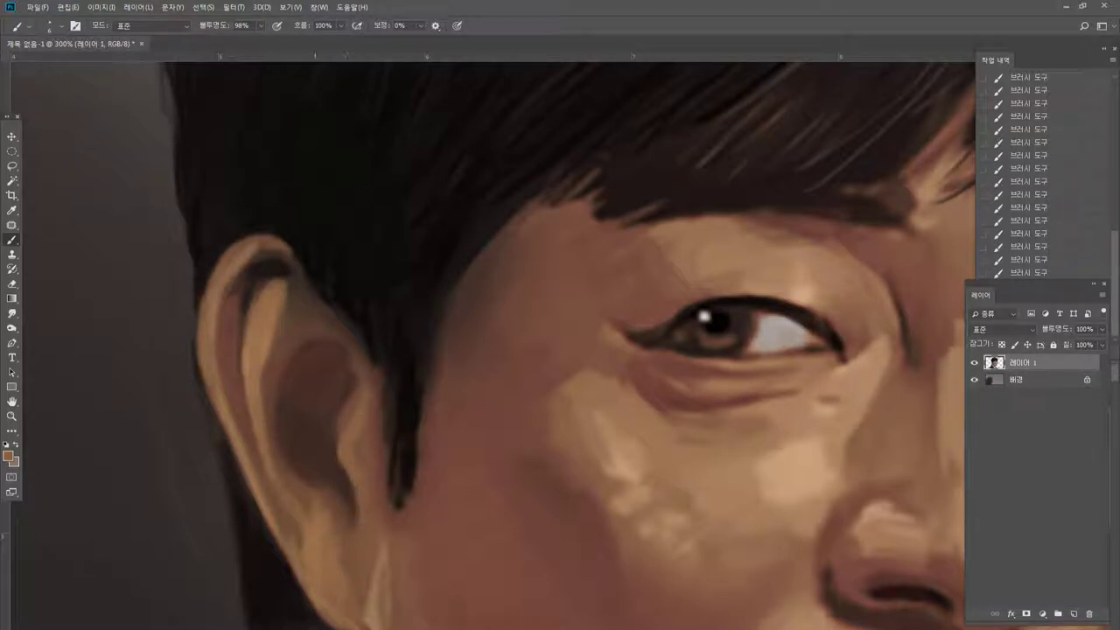
mouse_move(303, 350)
left_mouse_down()
mouse_move(332, 343)
mouse_move(304, 357)
mouse_move(310, 342)
mouse_move(277, 336)
mouse_move(300, 346)
mouse_move(324, 329)
mouse_move(283, 371)
mouse_move(334, 355)
left_mouse_up()
Model the inside of the ear's hollow with a sampled reddish-brown patch and a small lighter highlight.
left_click(273, 376, "alt")
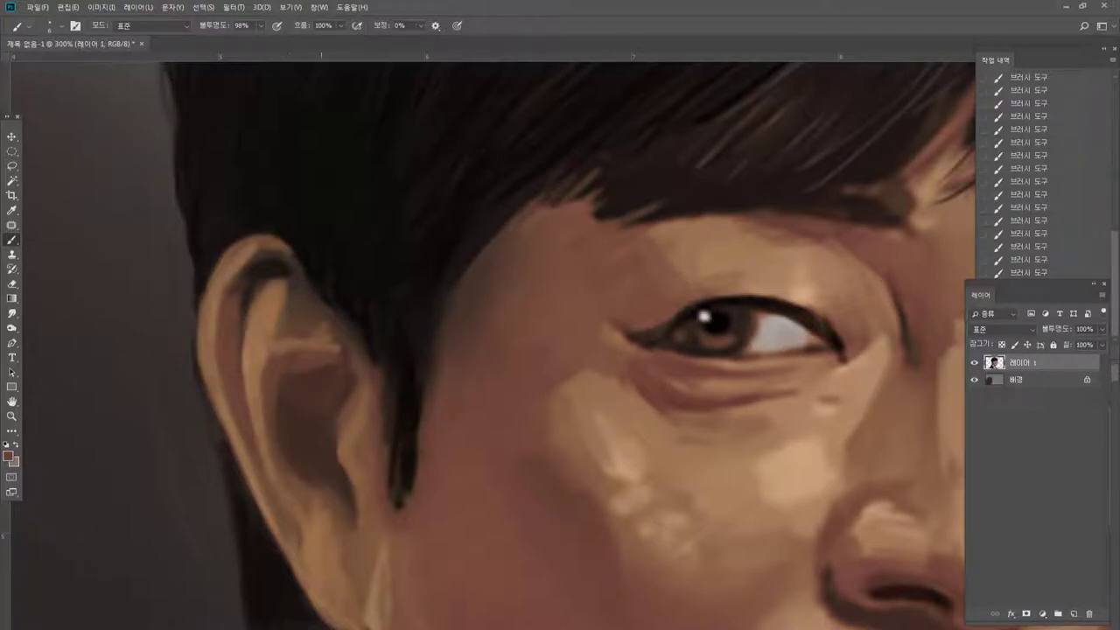
left_click(293, 385, "alt")
left_click(370, 409, "alt")
mouse_move(341, 387)
left_mouse_down()
mouse_move(327, 394)
mouse_move(317, 442)
mouse_move(329, 435)
left_mouse_up()
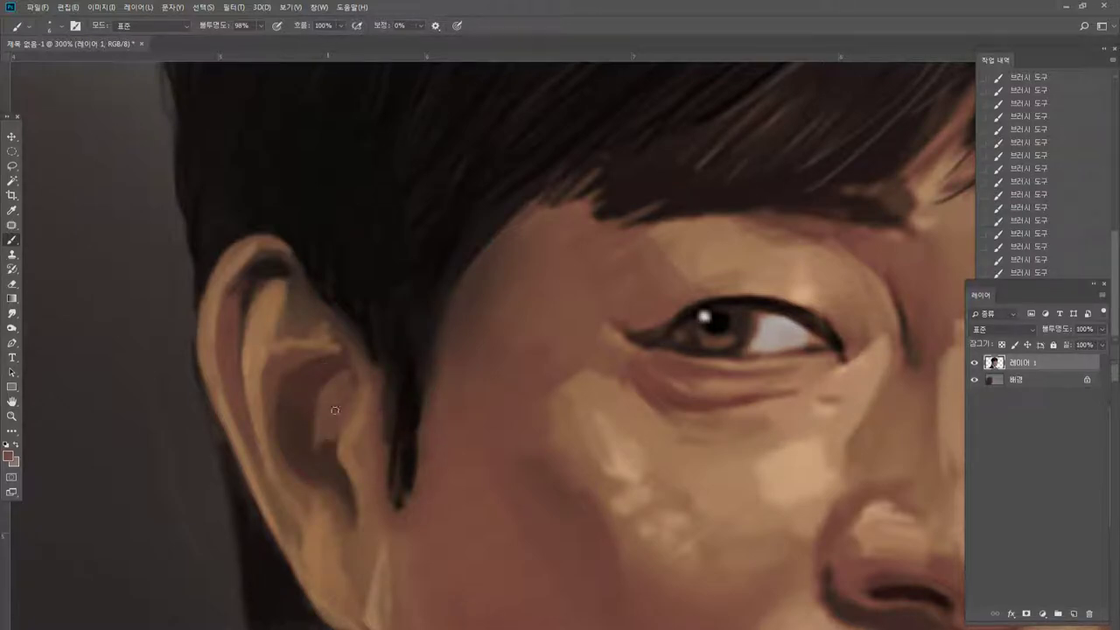
left_click(308, 441, "alt")
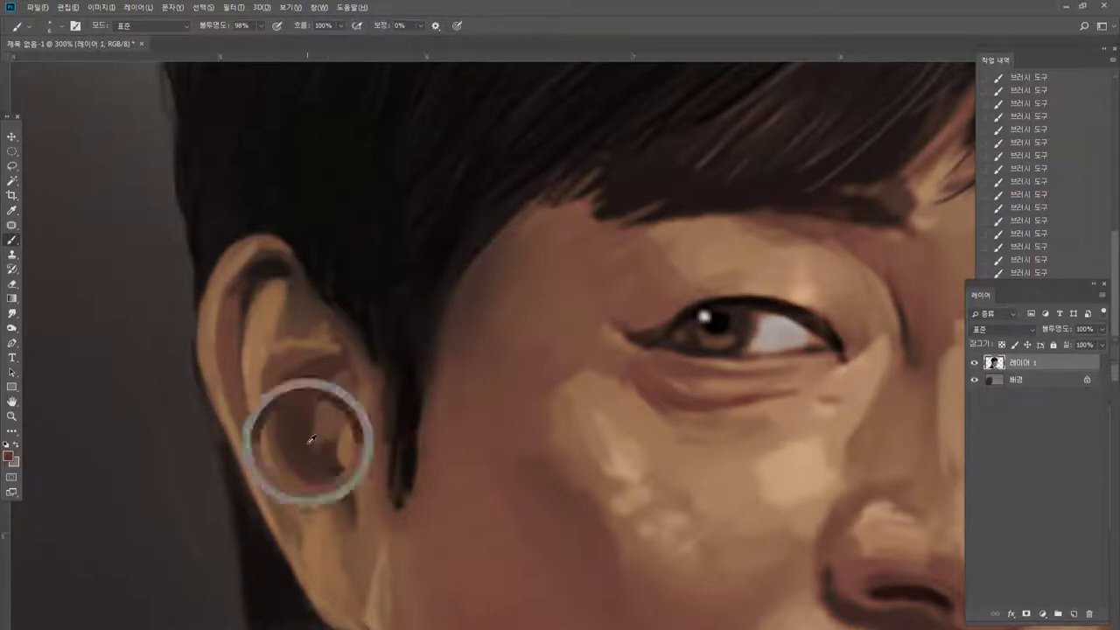
left_click(570, 408, "alt")
mouse_move(324, 386)
left_mouse_down()
mouse_move(324, 418)
mouse_move(325, 391)
left_mouse_up()
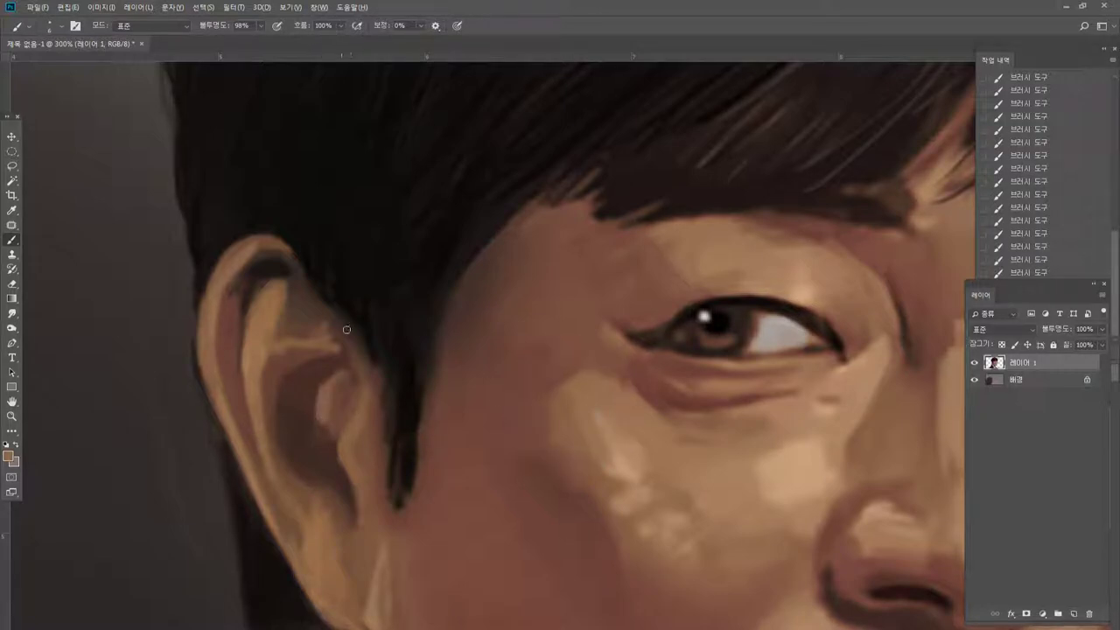
Blend the upper inner ear with sampled skin tones and sharpen the dark edge where it meets the hair.
left_click(321, 348, "alt")
mouse_move(336, 341)
left_mouse_down()
mouse_move(344, 353)
mouse_move(321, 321)
left_mouse_up()
left_click(320, 347, "alt")
left_click(318, 260, "alt")
mouse_move(285, 265)
left_mouse_down()
mouse_move(252, 280)
mouse_move(312, 320)
mouse_move(300, 282)
left_mouse_up()
left_click(266, 278, "alt")
left_click(237, 309, "alt")
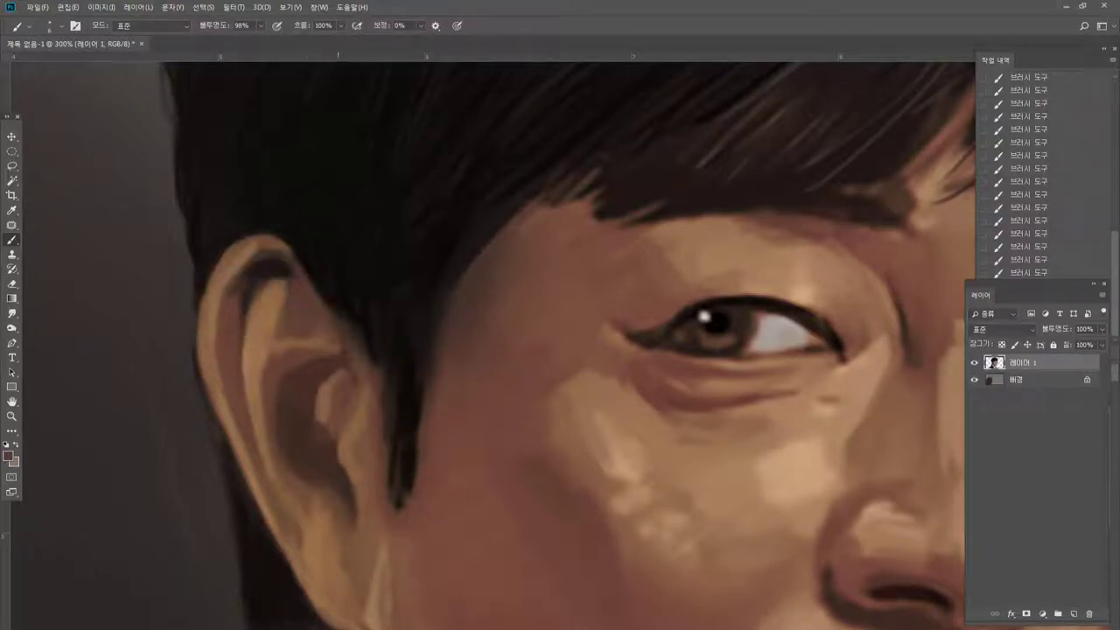
Paint fine black strands over the ear's front edge and along the sideburn, making it fuller down to its tip.
left_click(351, 301, "alt")
mouse_move(395, 420)
left_mouse_down()
mouse_move(372, 337)
mouse_move(329, 310)
left_mouse_up()
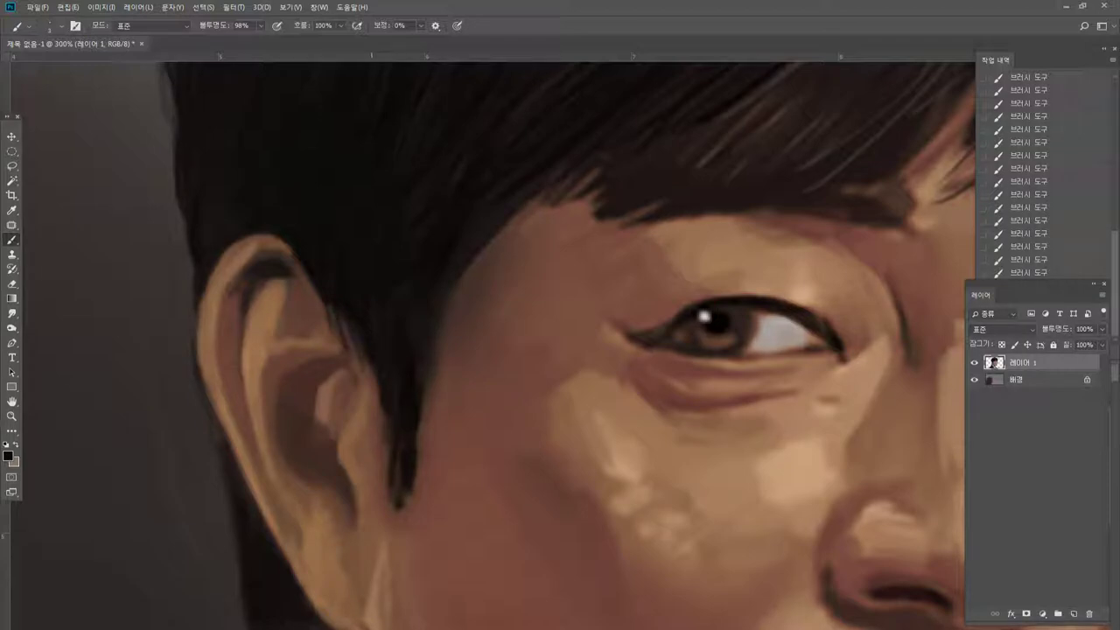
left_click_drag(442, 359, 450, 294)
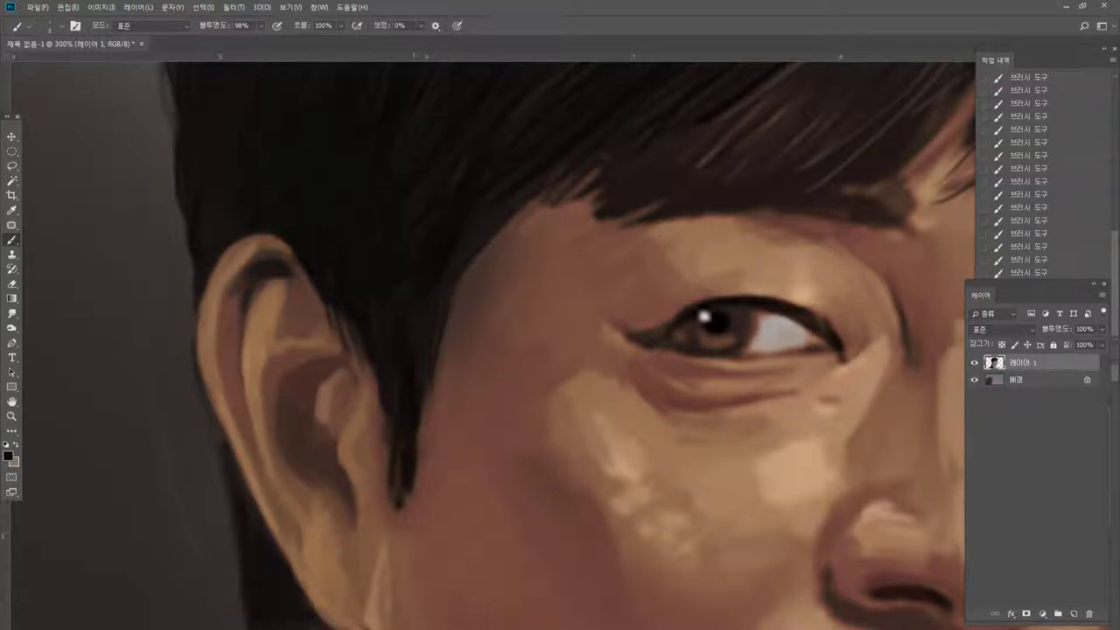
key("bracketright")
mouse_move(417, 449)
left_mouse_down()
mouse_move(421, 413)
mouse_move(416, 473)
left_mouse_up()
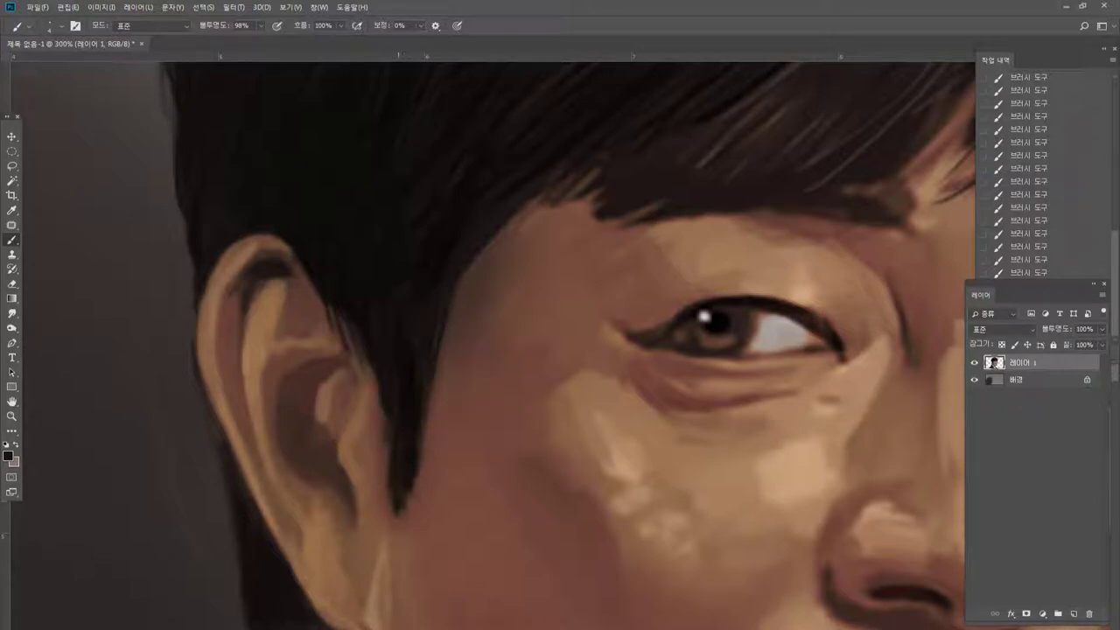
mouse_move(415, 479)
left_mouse_down()
mouse_move(401, 516)
mouse_move(419, 475)
left_mouse_up()
left_click(401, 534, "alt")
left_click(403, 473, "alt")
left_click_drag(463, 274, 418, 496)
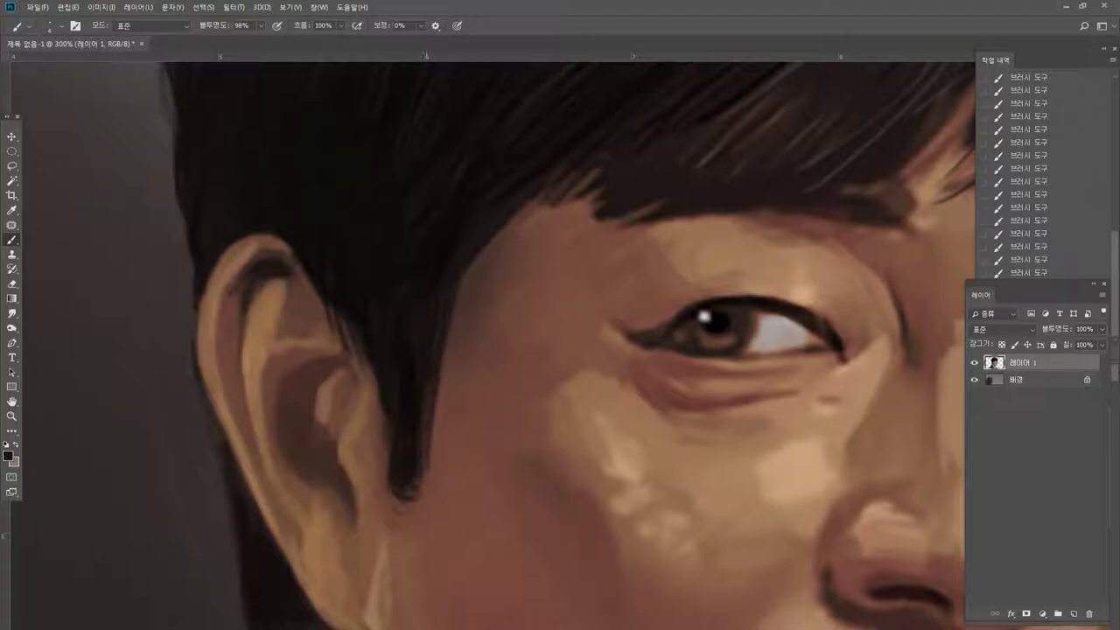
Extend thin dark strands along the temple hairline and the fringe's lower edge beside the near eyebrow.
left_click_drag(464, 279, 542, 198)
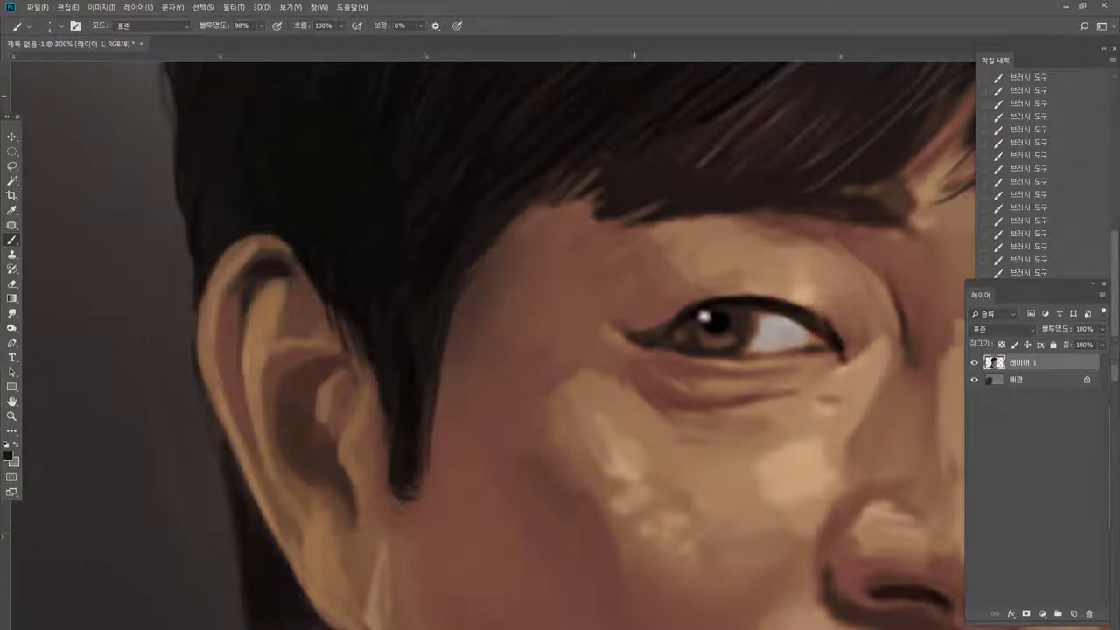
mouse_move(617, 142)
left_mouse_down()
mouse_move(520, 180)
mouse_move(511, 222)
left_mouse_up()
left_click(525, 184, "alt")
left_click_drag(584, 182, 524, 219)
left_click_drag(585, 186, 530, 217)
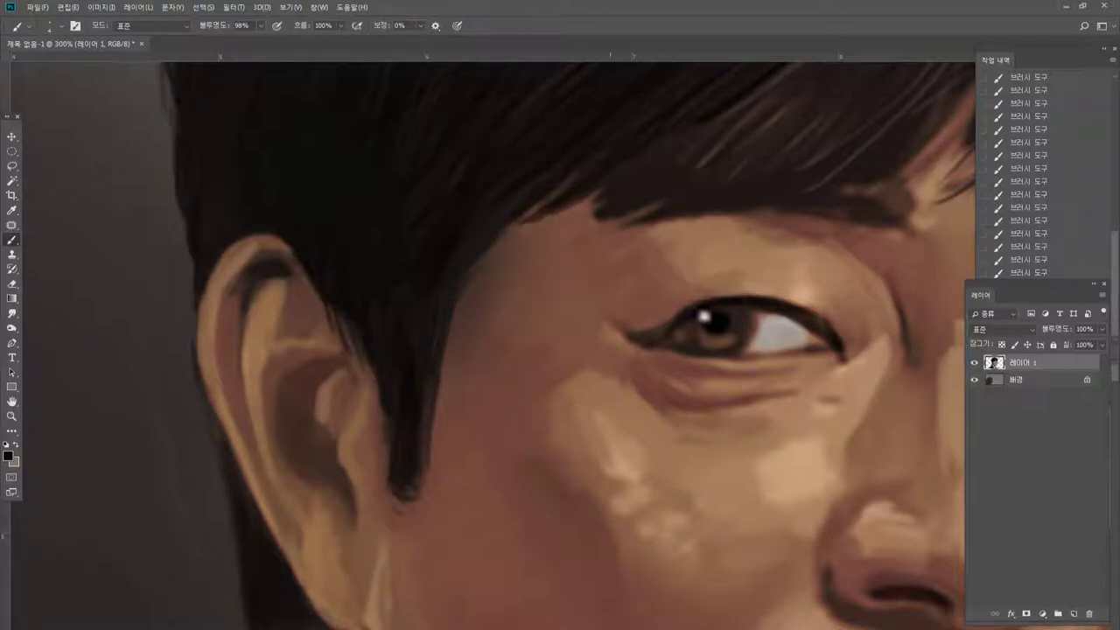
mouse_move(597, 210)
left_mouse_down()
mouse_move(573, 222)
mouse_move(582, 215)
left_mouse_up()
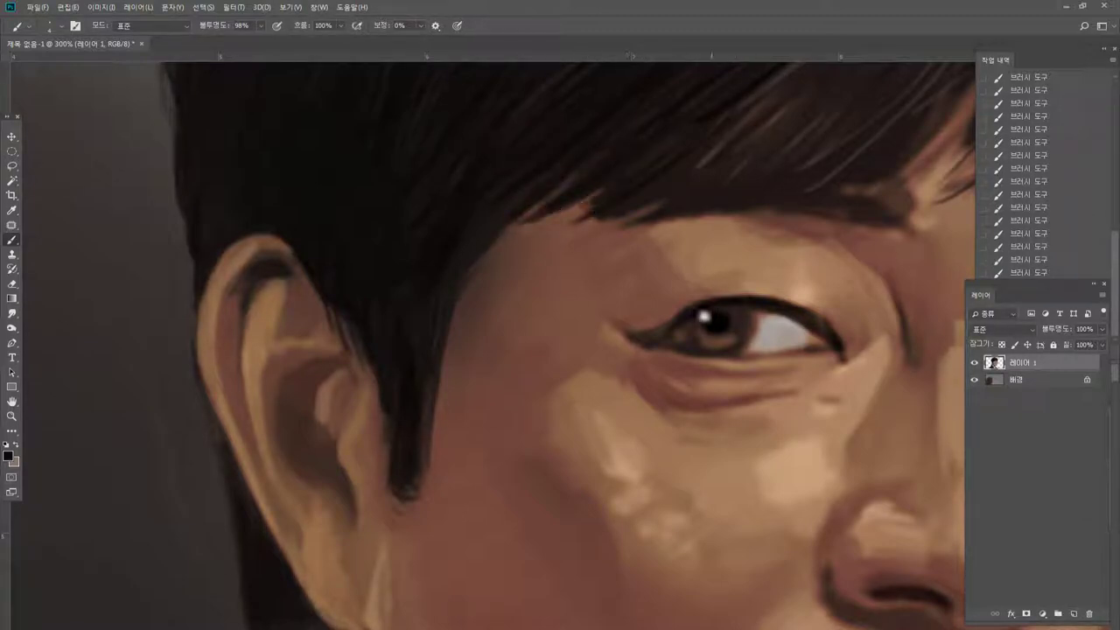
left_click_drag(660, 207, 618, 228)
Paint dark strands through the fringe above the near eye, covering some of the lighter streaks.
left_click_drag(783, 113, 741, 148)
mouse_move(813, 92)
left_mouse_down()
mouse_move(757, 137)
mouse_move(730, 183)
left_mouse_up()
left_click_drag(824, 114, 806, 131)
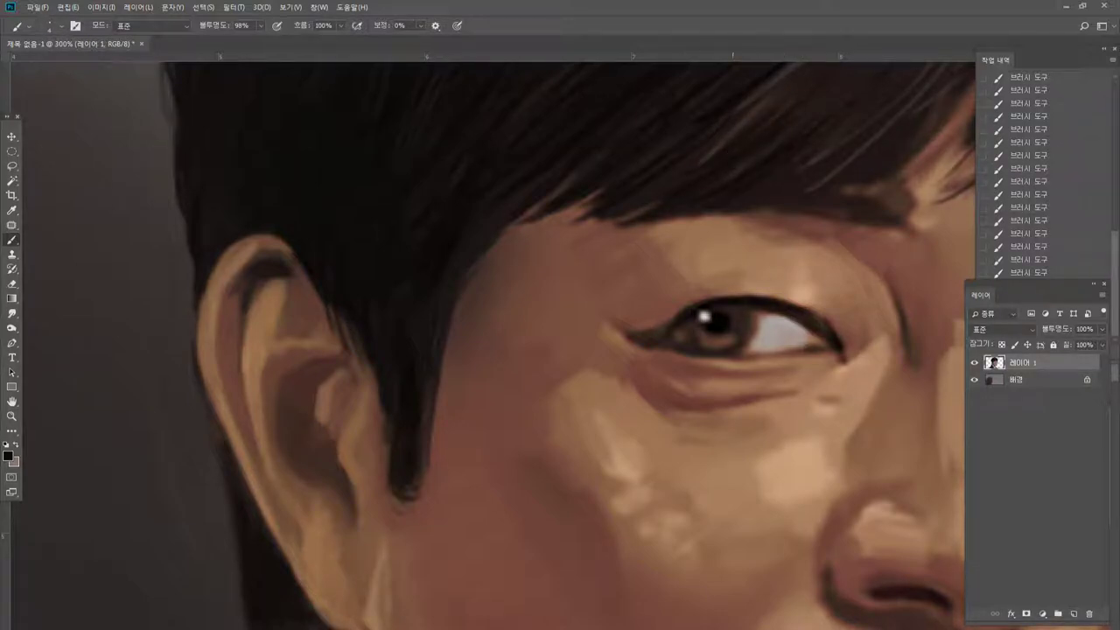
mouse_move(874, 143)
left_mouse_down()
mouse_move(804, 195)
mouse_move(836, 192)
left_mouse_up()
left_click_drag(918, 142, 865, 178)
left_click_drag(942, 118, 823, 184)
Paint light skin-toned and brown strokes between the fringe strands above the inner end of the near eyebrow.
left_click(929, 182, "alt")
left_click_drag(893, 140, 829, 182)
mouse_move(884, 151)
left_mouse_down()
mouse_move(832, 185)
mouse_move(912, 132)
left_mouse_up()
left_click(921, 182, "alt")
left_click(922, 158, "alt")
left_click(900, 183, "alt")
left_click_drag(868, 161, 925, 114)
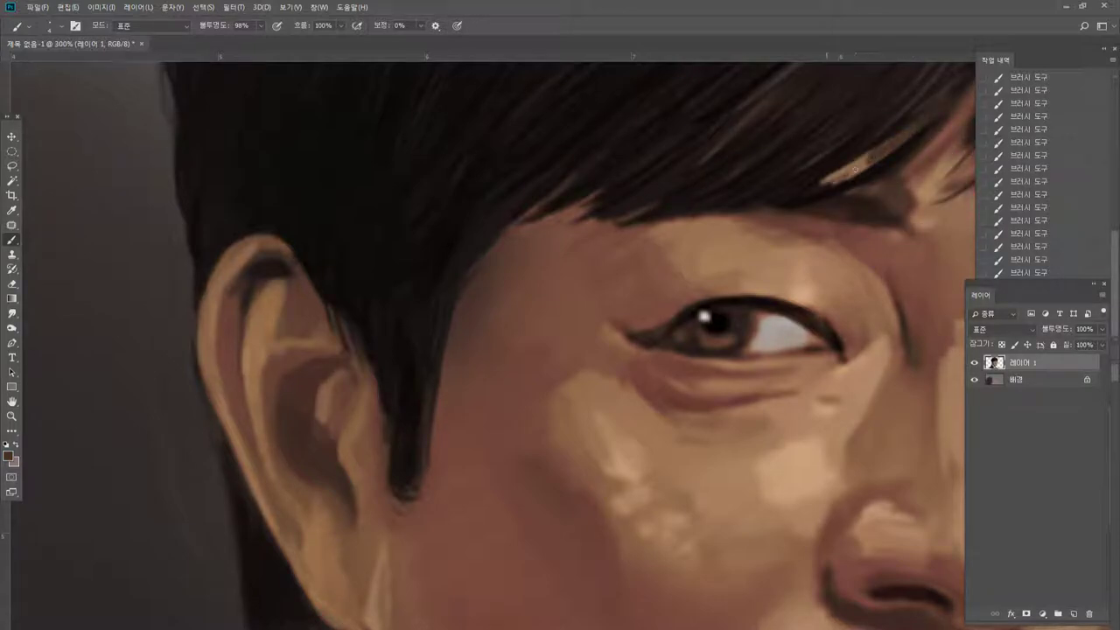
left_click_drag(823, 184, 858, 167)
left_click_drag(824, 182, 858, 162)
Review the whole portrait, then return to a close view of the near eye with the Brush tool.
double_click(12, 417)
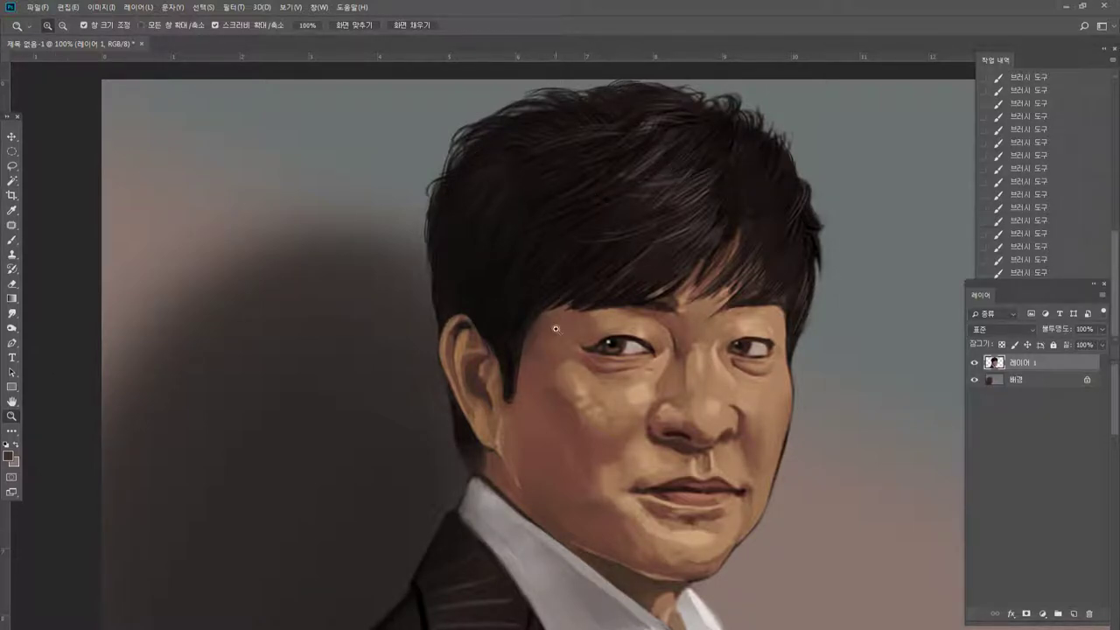
left_click(626, 394, "alt")
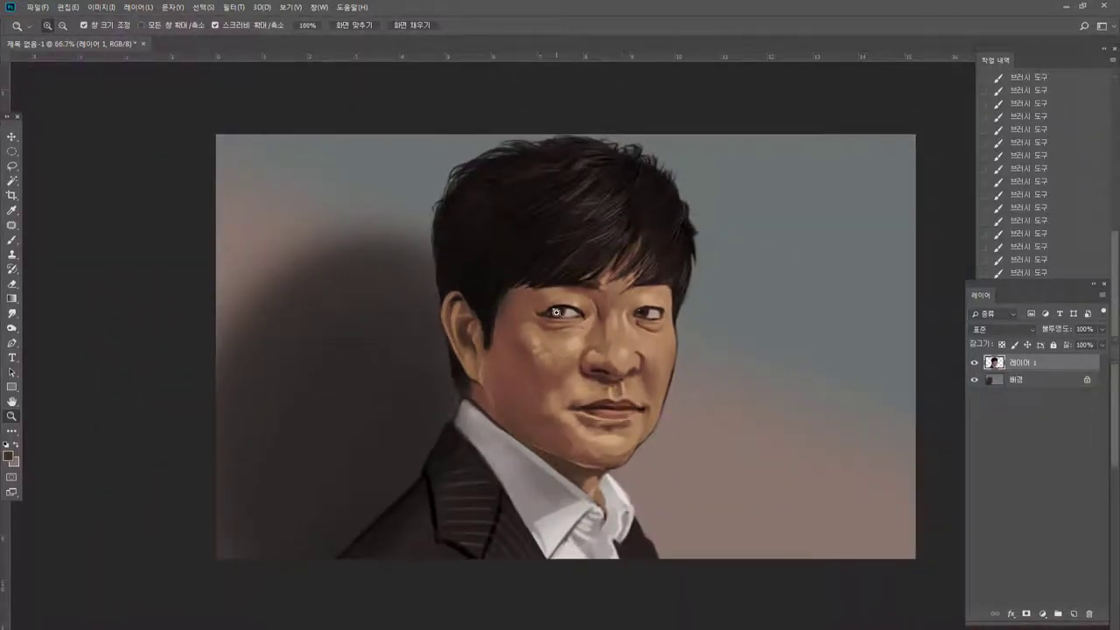
left_click(558, 315)
left_click(557, 319)
left_click(543, 273)
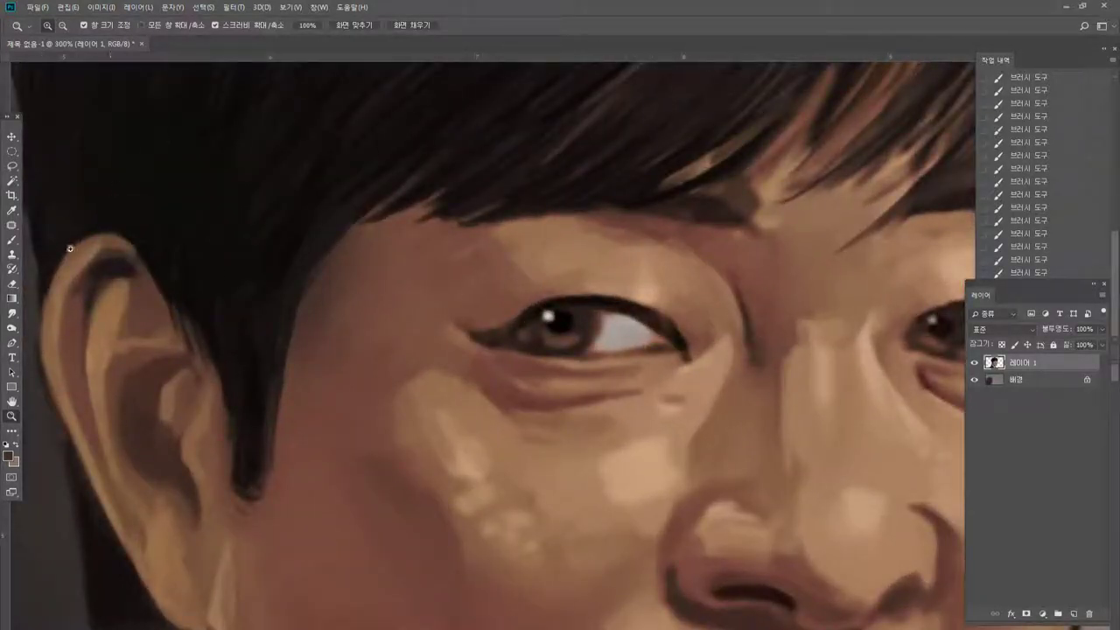
left_click(12, 240)
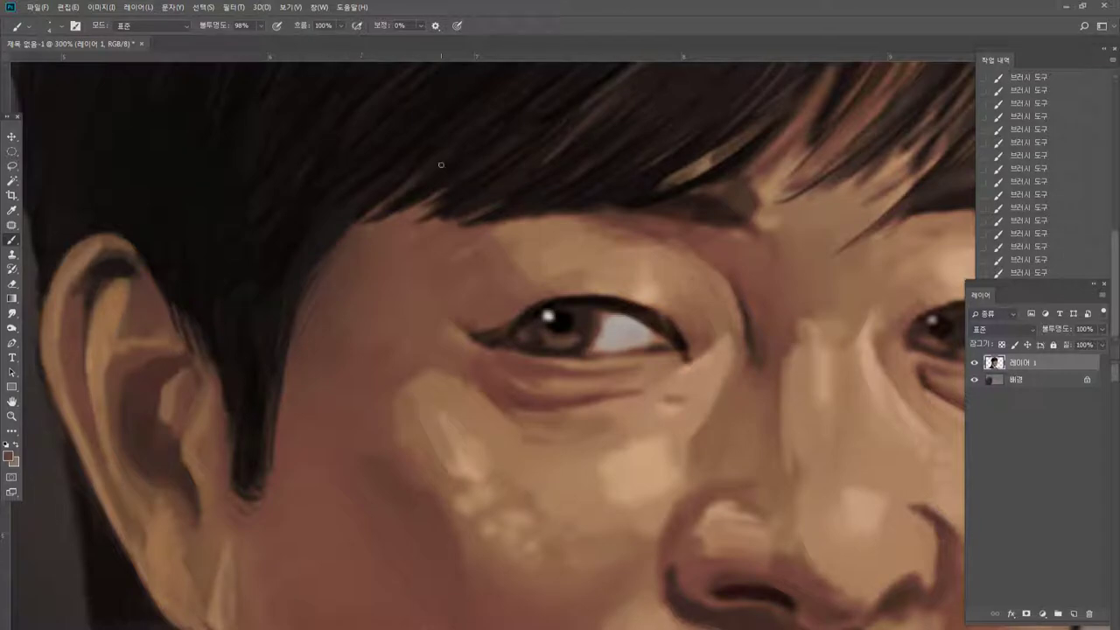
Paint sampled skin tone beneath the fringe above the near eye, and fine dark strands along its lower edge and the inner eyebrow end.
left_click(502, 253, "alt")
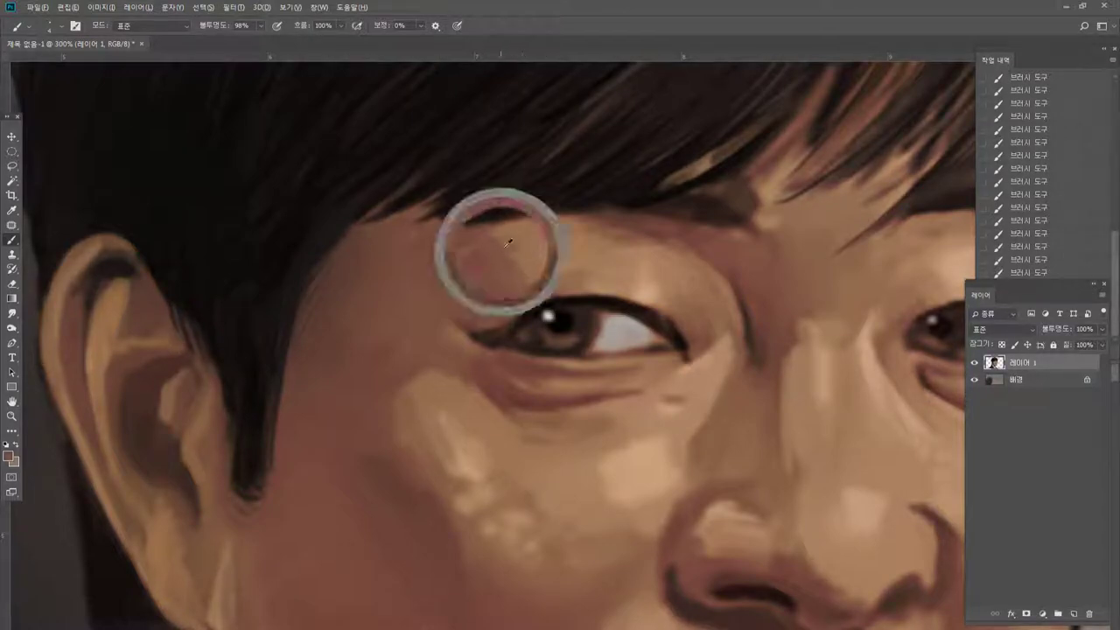
left_click(470, 231, "alt")
left_click_drag(515, 227, 587, 221)
left_click(555, 193, "alt")
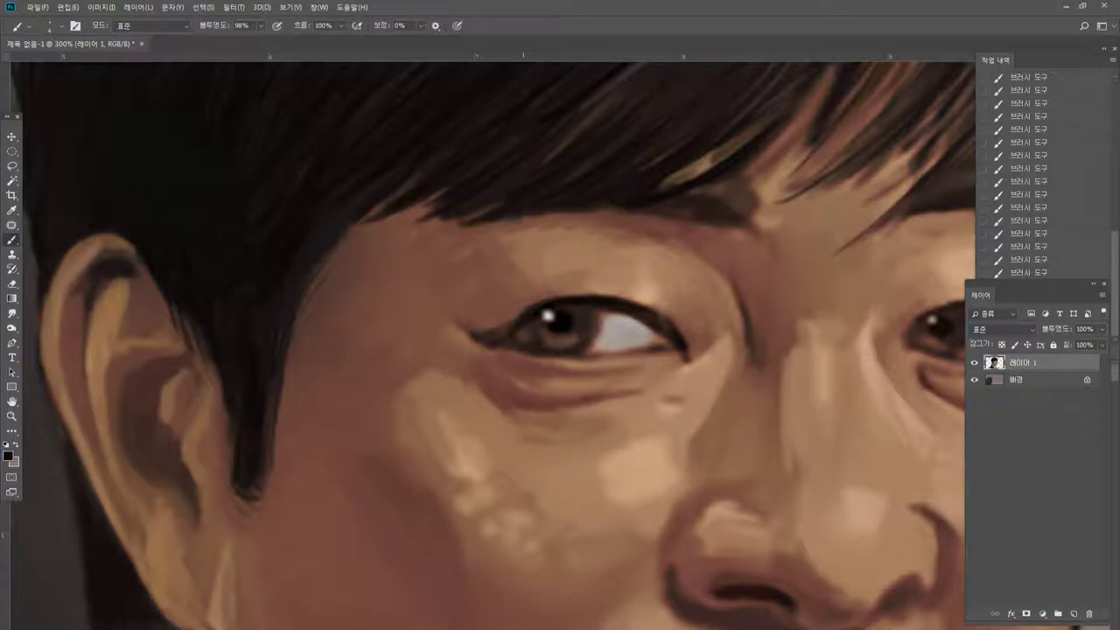
left_click_drag(497, 229, 584, 210)
left_click_drag(683, 195, 700, 190)
left_click_drag(760, 226, 760, 200)
Paint sampled tan skin tones along the top of the near eye's upper eyelid, just below the eyebrow.
left_click(700, 261, "alt")
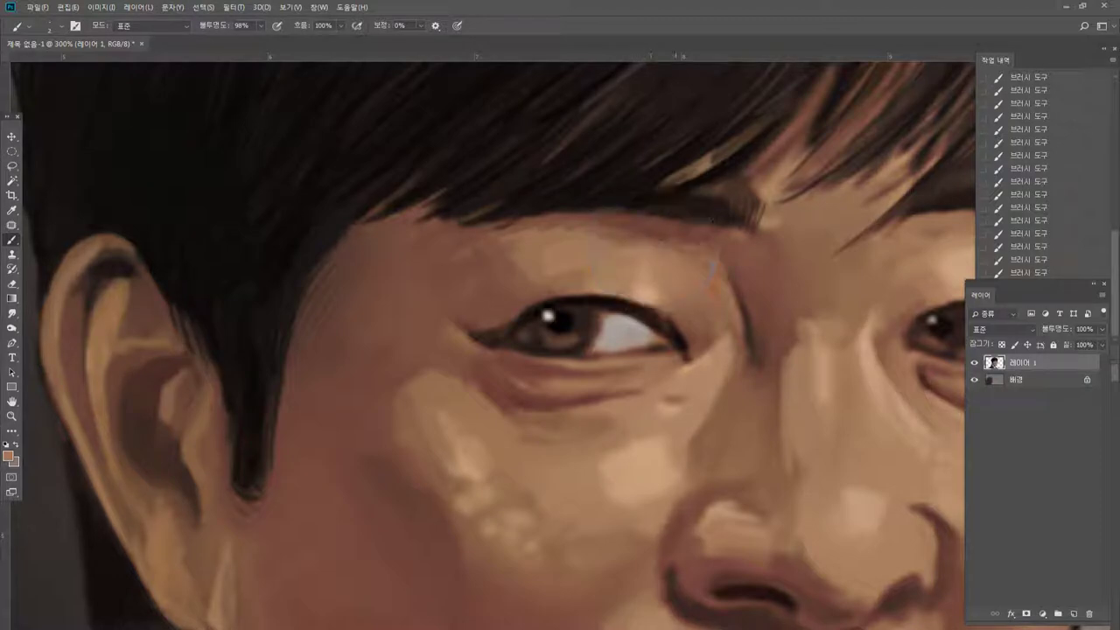
left_click_drag(683, 244, 647, 237)
left_click(648, 235, "alt")
left_click(687, 269, "alt")
Shade the near eyelid's inner crease and the hollow beside the inner end of the eyebrow with sampled reddish-brown skin tones.
left_click(735, 267, "alt")
left_click(746, 307, "alt")
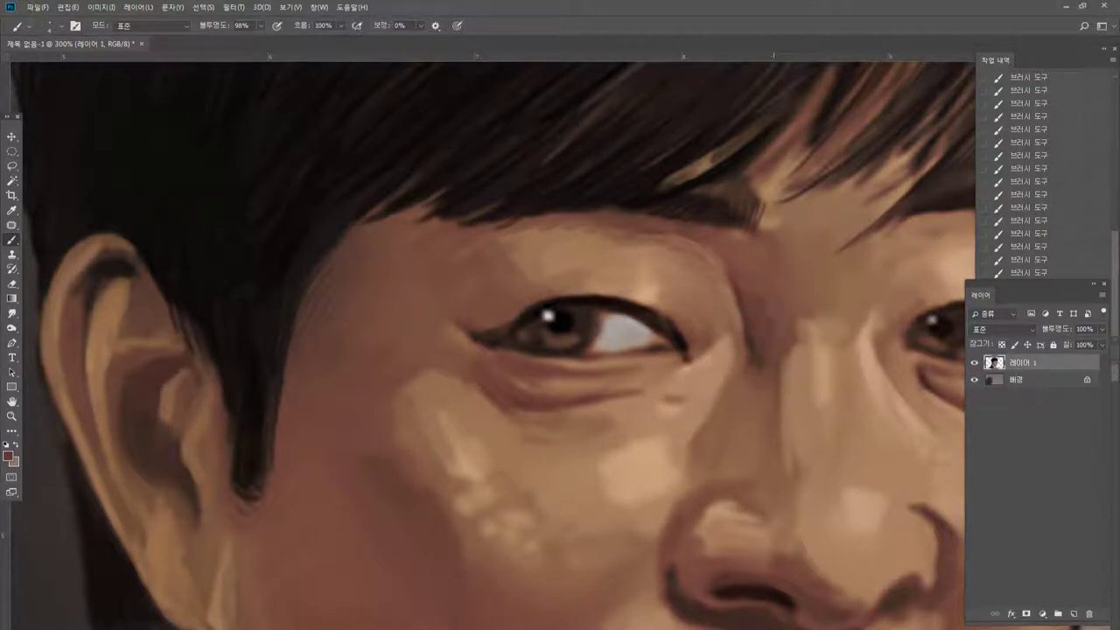
left_click_drag(769, 291, 760, 299)
left_click(767, 239, "alt")
left_click_drag(776, 229, 767, 222)
Hatch sampled mid skin tones down the near side of the nose bridge, from the eyelid crease toward the nostril.
left_click(793, 363, "alt")
left_click_drag(790, 358, 789, 329)
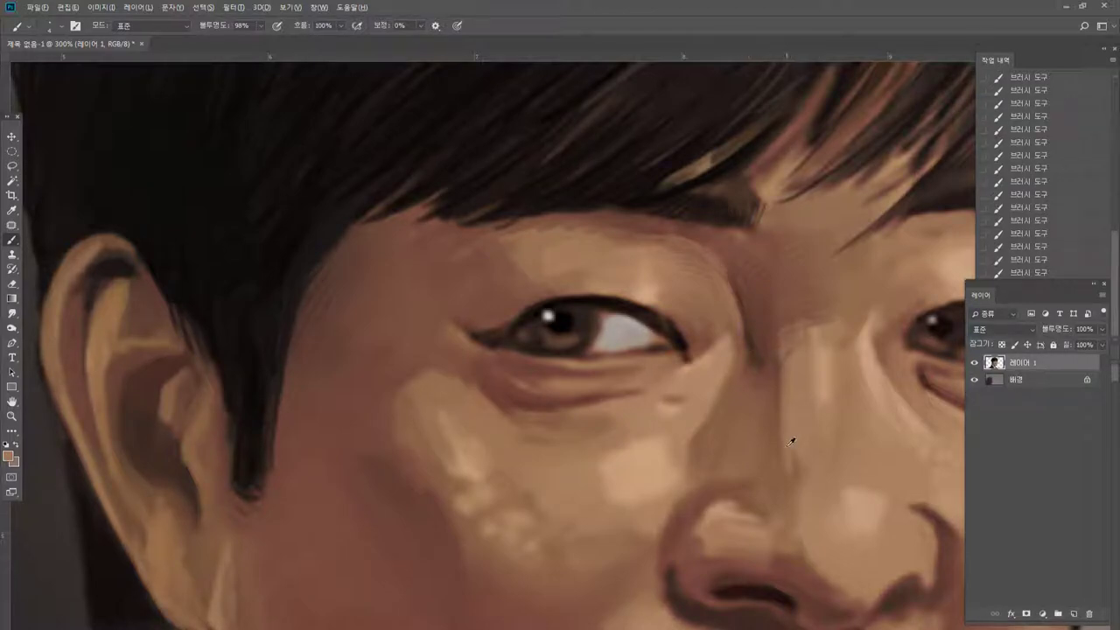
left_click(790, 447, "alt")
mouse_move(775, 446)
left_mouse_down()
mouse_move(792, 403)
mouse_move(767, 389)
mouse_move(779, 352)
left_mouse_up()
left_click(748, 413, "alt")
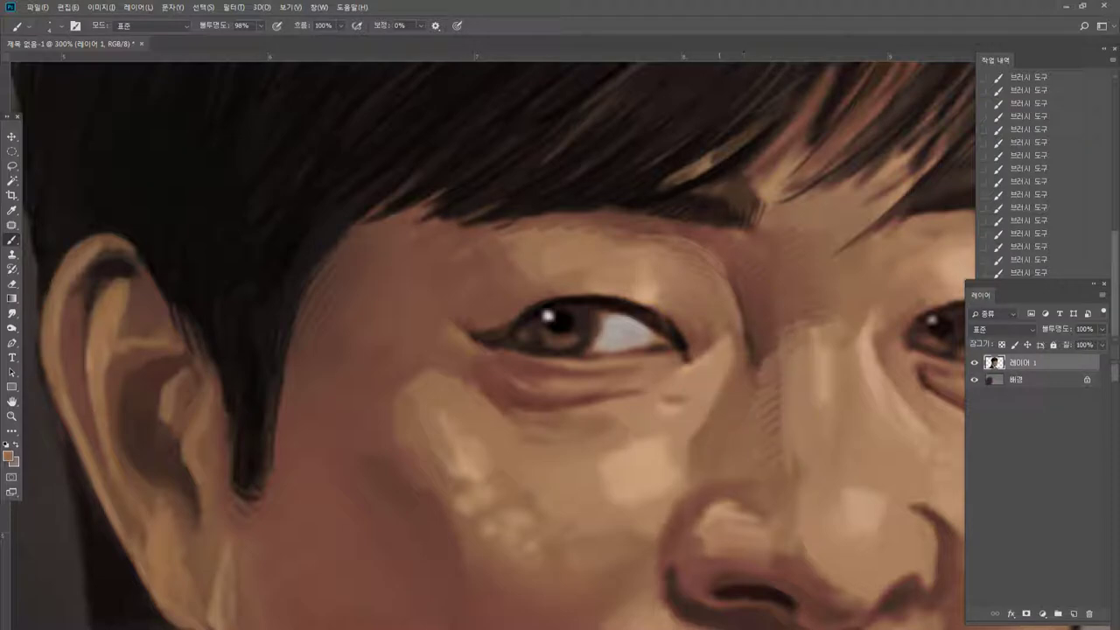
left_click(767, 360, "alt")
mouse_move(764, 368)
left_mouse_down()
mouse_move(732, 364)
mouse_move(743, 373)
mouse_move(731, 385)
mouse_move(764, 390)
mouse_move(706, 381)
mouse_move(748, 365)
left_mouse_up()
Add light skin-toned highlight strokes beside the inner corner of the near eye with sampled colours.
left_click(708, 381, "alt")
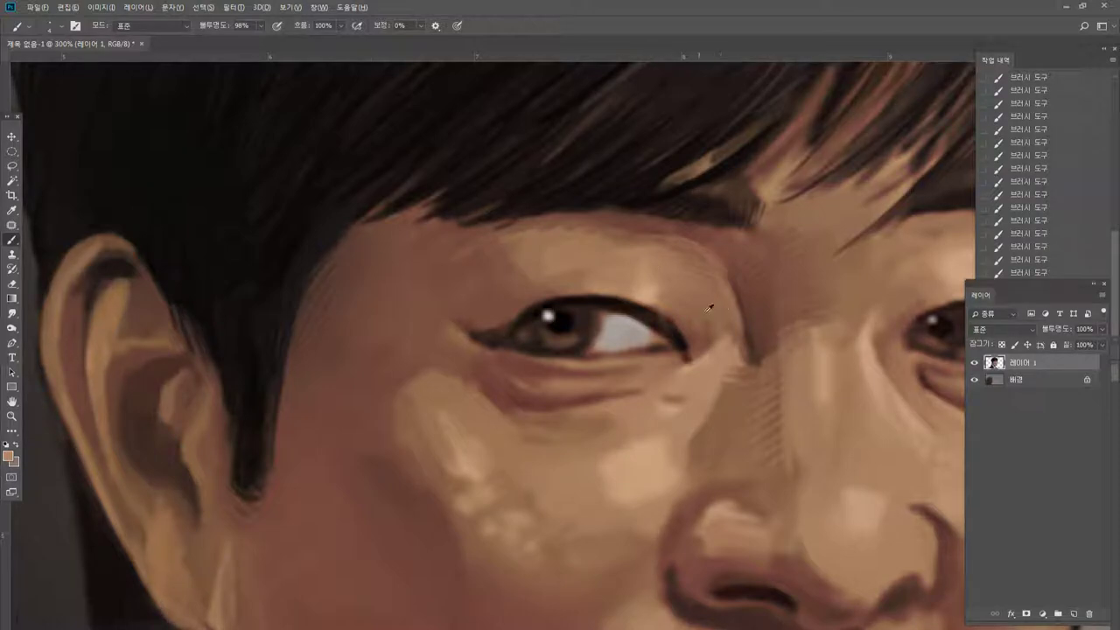
left_click(649, 297, "alt")
mouse_move(728, 346)
left_mouse_down()
mouse_move(708, 384)
mouse_move(698, 374)
left_mouse_up()
left_click(692, 340, "alt")
left_click(684, 309, "alt")
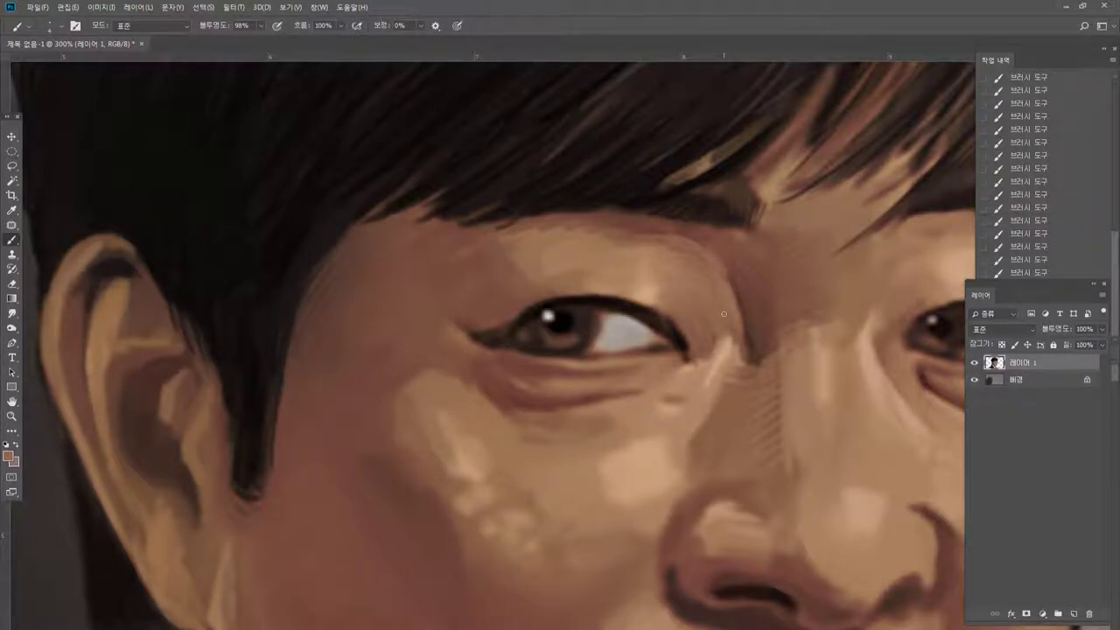
Draw a tapered black line at the outer corner of the near eye with the Brush tool.
double_click(12, 417)
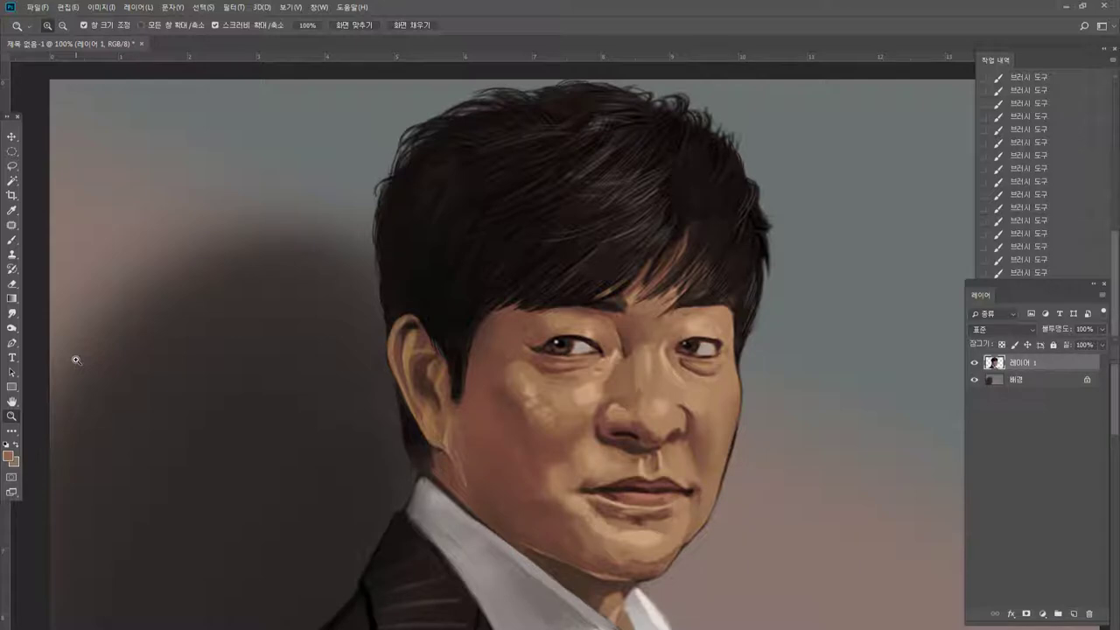
left_click(535, 380, "alt")
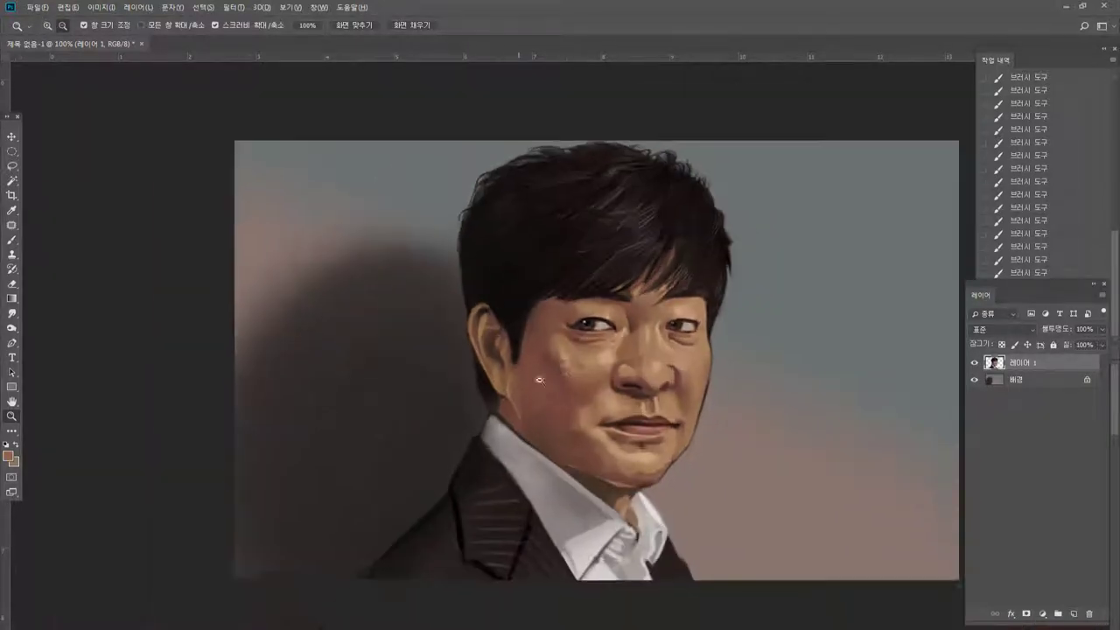
left_click(585, 341)
left_click(582, 324)
left_click(582, 313)
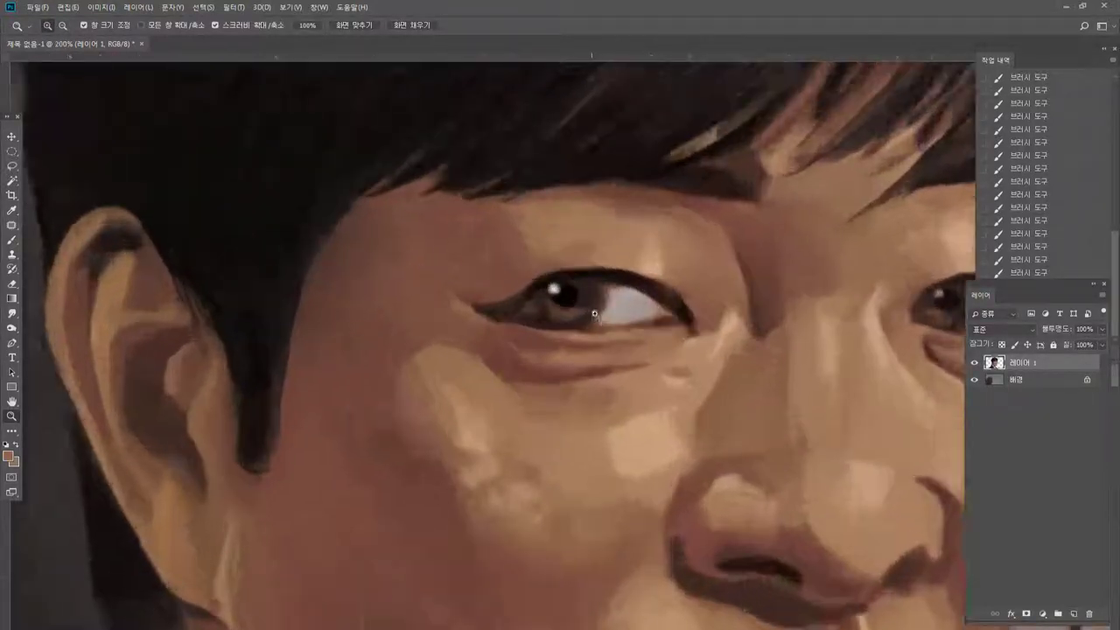
left_click(582, 313)
left_click(10, 239)
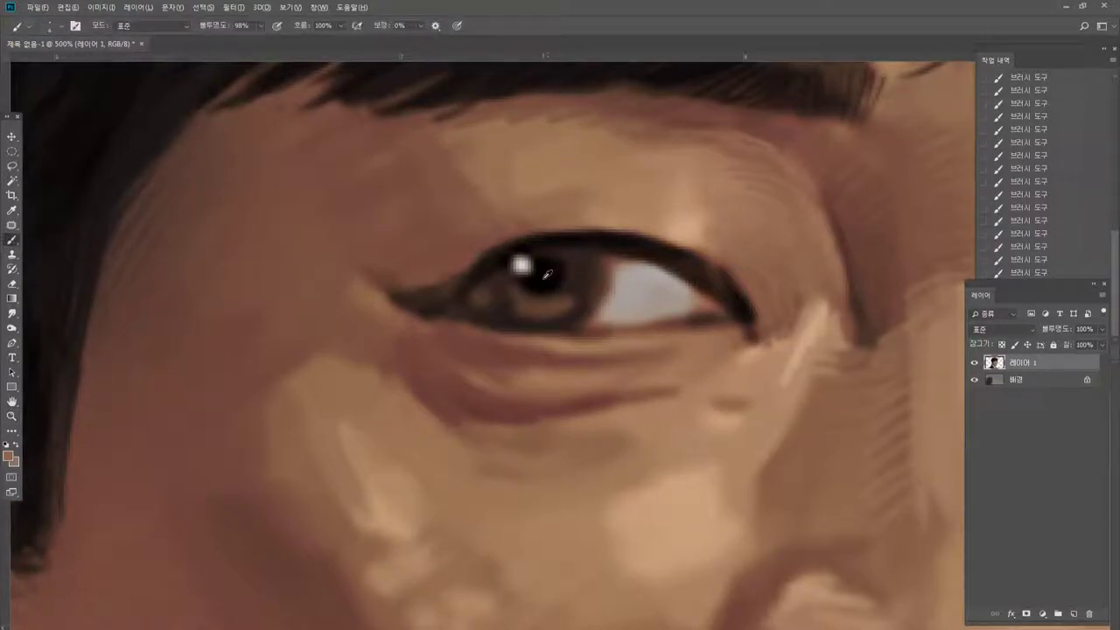
key("d")
mouse_move(400, 295)
left_mouse_down()
mouse_move(372, 277)
mouse_move(448, 293)
left_mouse_up()
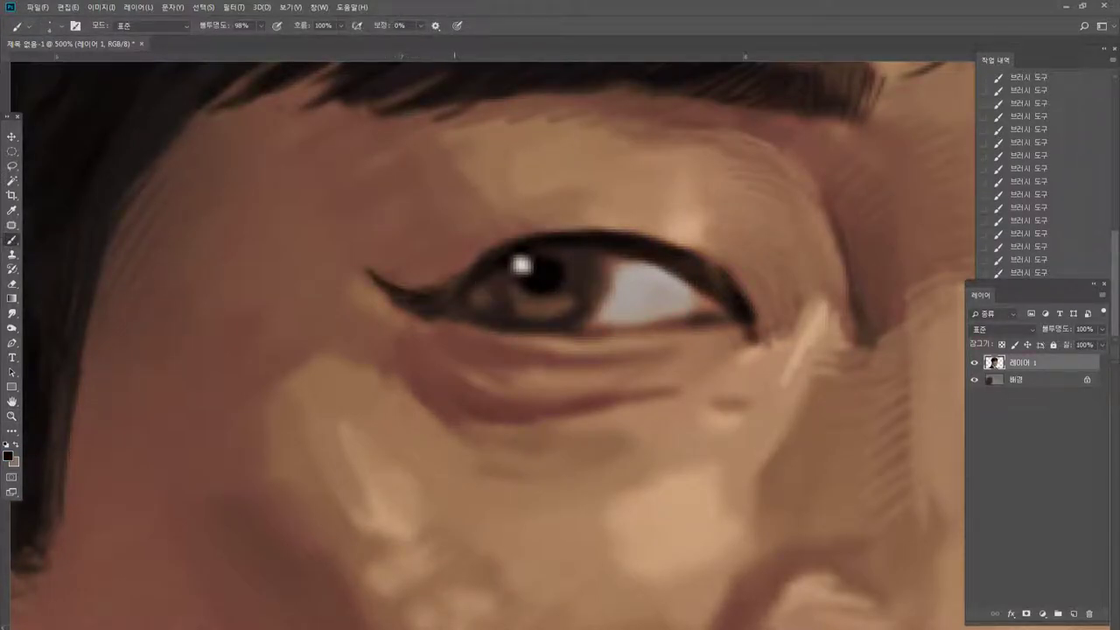
Darken the near eye's upper lash line from the outer corner to above the iris, softening its upper edge with sampled brown.
left_click(450, 284, "alt")
left_click(538, 268, "alt")
mouse_move(441, 295)
left_mouse_down()
mouse_move(522, 238)
mouse_move(586, 230)
left_mouse_up()
left_click(490, 251, "alt")
left_click_drag(495, 240, 595, 226)
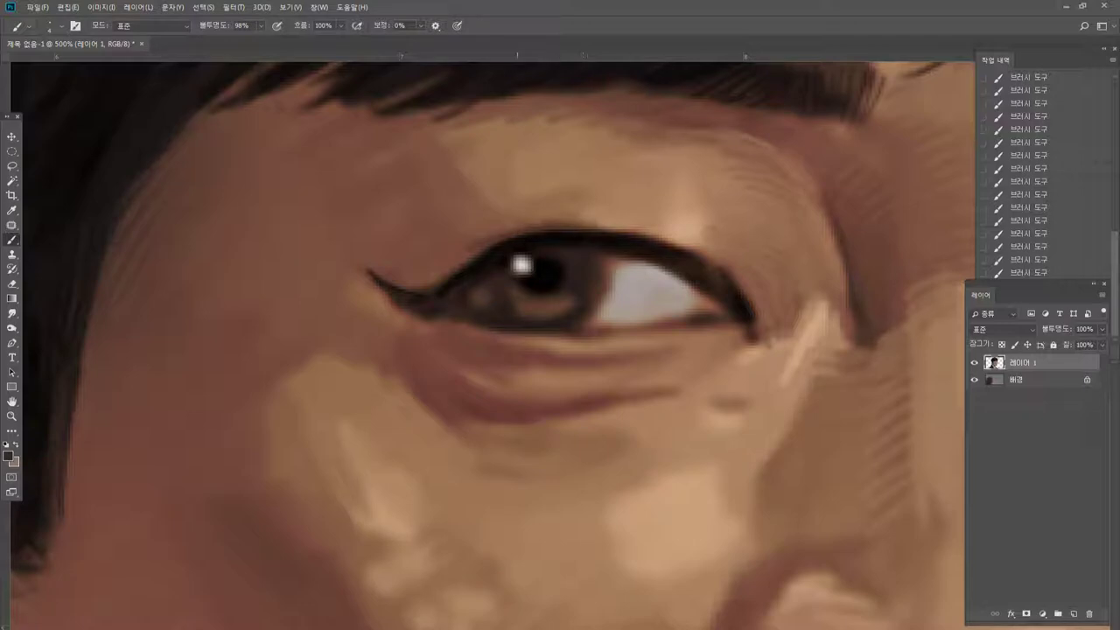
Hatch light skin-toned strokes over the middle of the near eye's upper eyelid, from the lash line up toward the eyebrow.
left_click(489, 230, "alt")
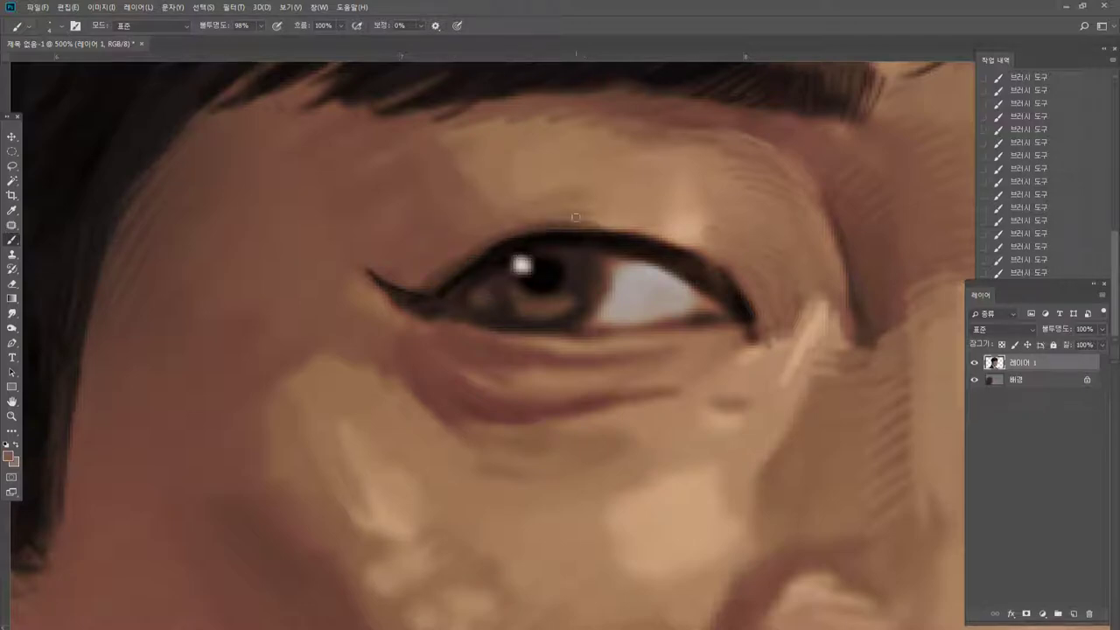
left_click(696, 230, "alt")
left_click_drag(586, 223, 659, 235)
mouse_move(595, 215)
left_mouse_down()
mouse_move(670, 231)
mouse_move(674, 167)
mouse_move(604, 140)
mouse_move(691, 131)
mouse_move(678, 149)
left_mouse_up()
left_click(677, 149, "alt")
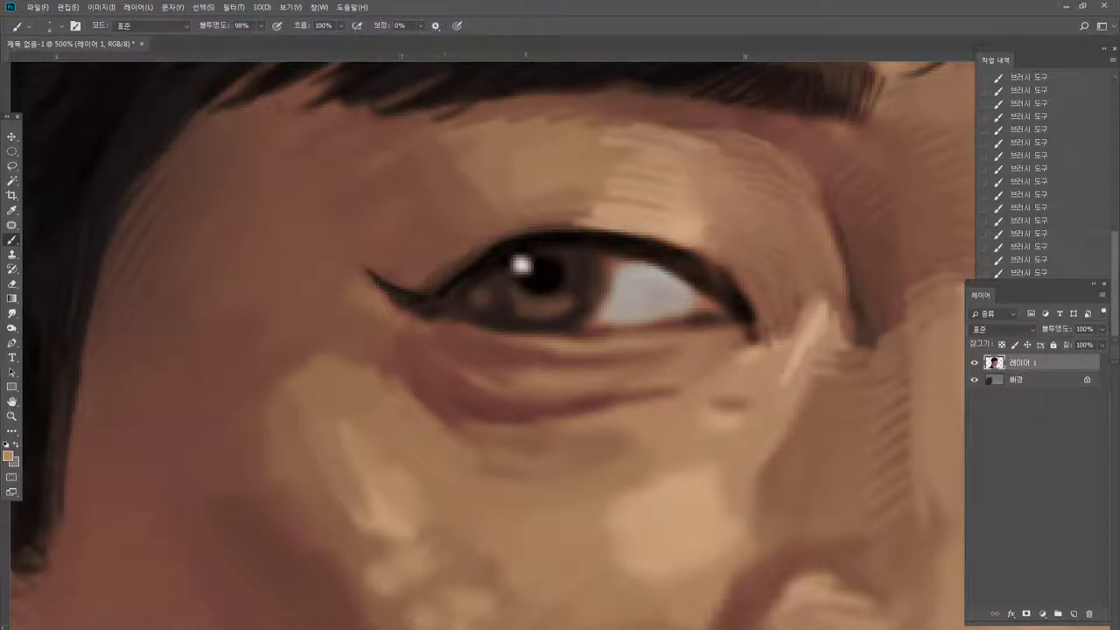
Paint light skin-toned strokes over the outer part of the near upper eyelid and brown tone just above the lash line.
left_click_drag(403, 124, 425, 163)
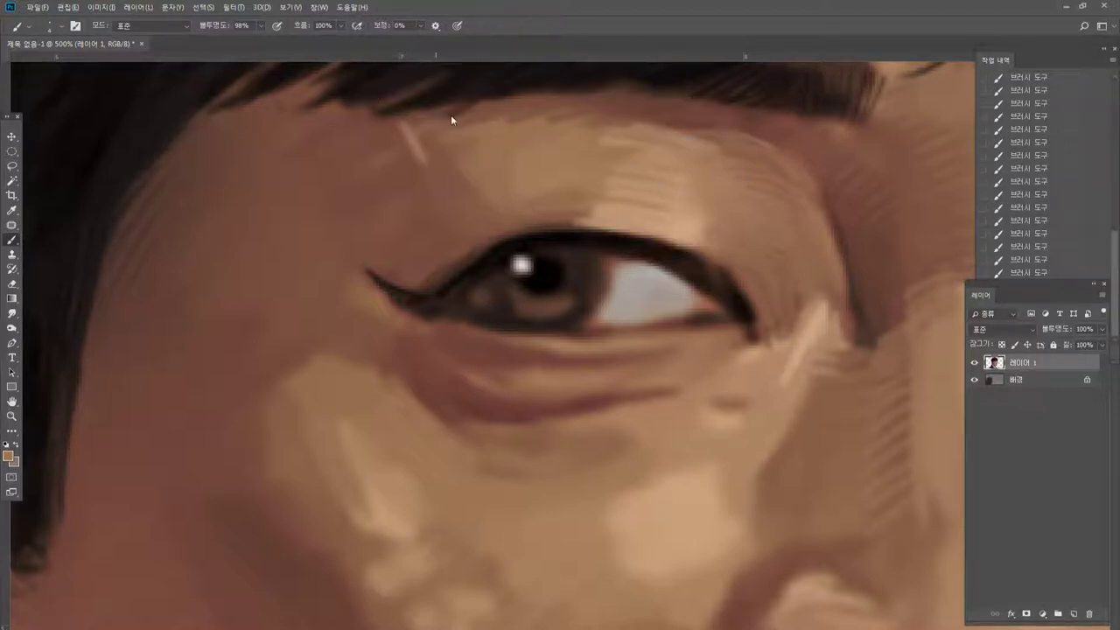
mouse_move(450, 114)
left_mouse_down()
mouse_move(438, 151)
mouse_move(470, 228)
mouse_move(518, 220)
left_mouse_up()
mouse_move(445, 198)
left_mouse_down()
mouse_move(462, 234)
mouse_move(480, 241)
left_mouse_up()
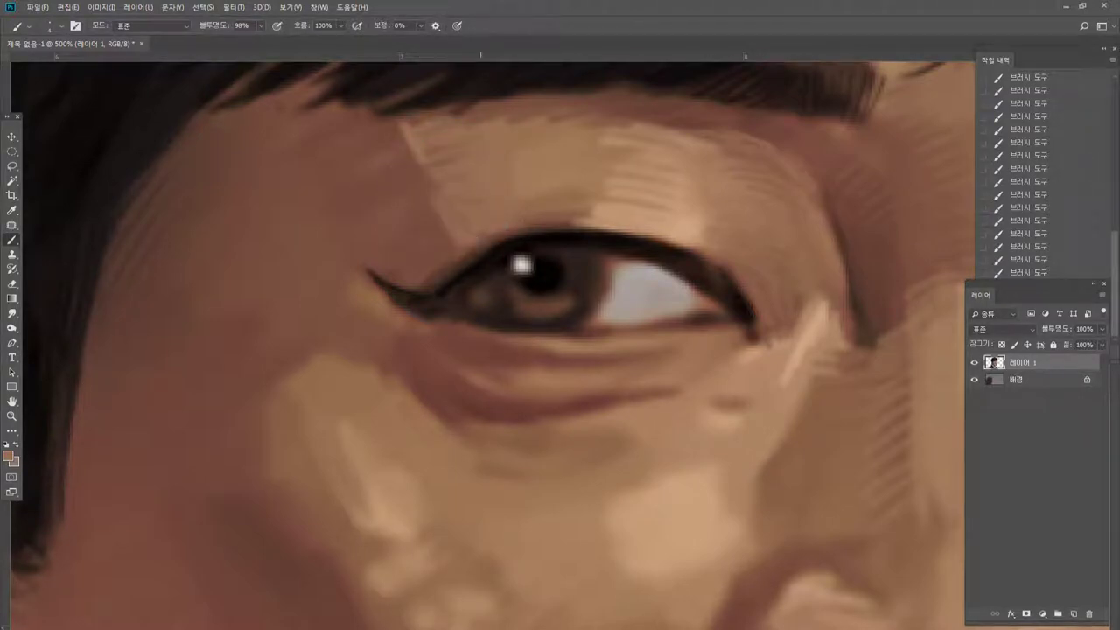
left_click(561, 225, "alt")
mouse_move(593, 215)
left_mouse_down()
mouse_move(625, 211)
mouse_move(621, 227)
mouse_move(665, 235)
left_mouse_up()
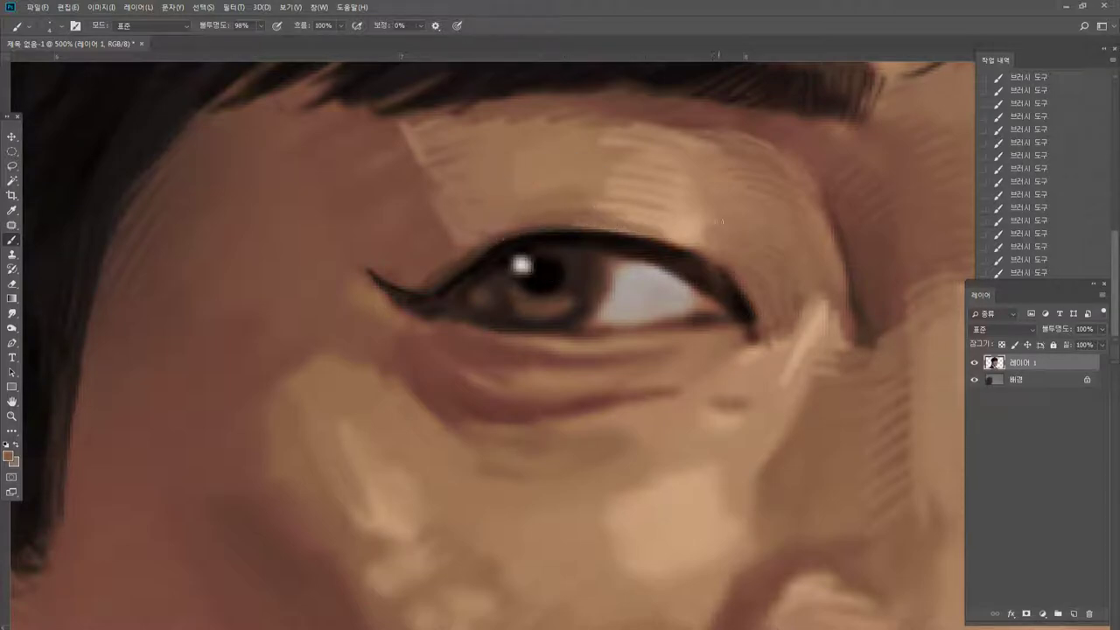
Repaint the white of the near eye in sampled light grey up to the iris edge and beneath the upper lash line.
left_click(629, 271, "alt")
left_click_drag(615, 264, 602, 310)
left_click(616, 290, "alt")
mouse_move(610, 263)
left_mouse_down()
mouse_move(649, 262)
mouse_move(706, 293)
left_mouse_up()
left_click(622, 270, "alt")
left_click(707, 300, "alt")
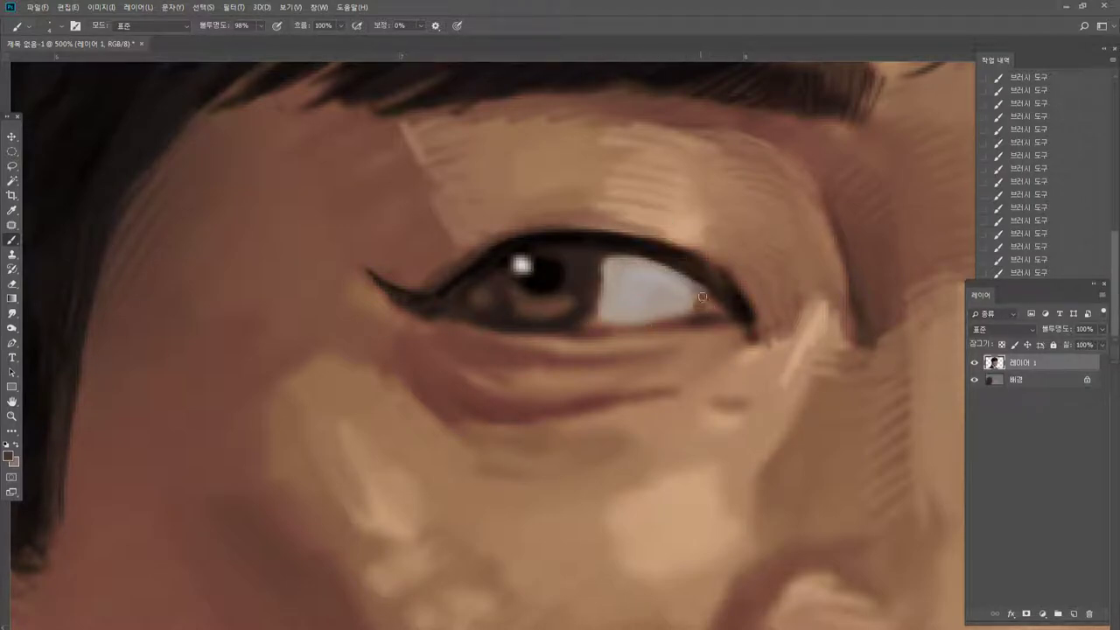
Define the near iris with sampled dark browns along its inner edge, and add a small light grey reflection on its outer side.
left_click(604, 247, "alt")
left_click_drag(605, 259, 586, 325)
left_click(567, 310, "alt")
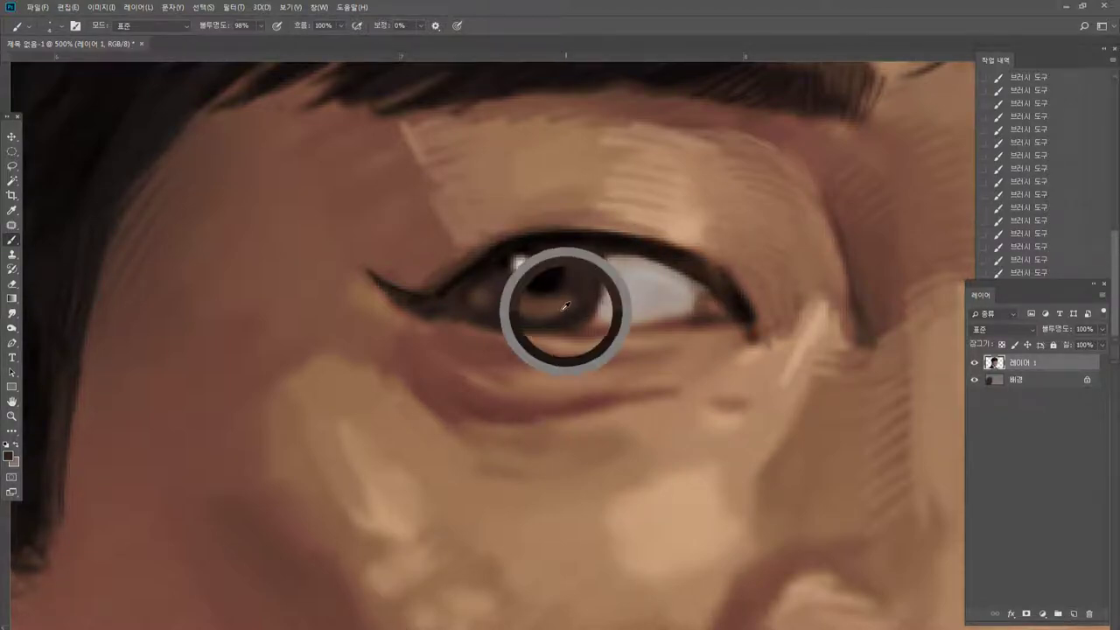
left_click(538, 306, "alt")
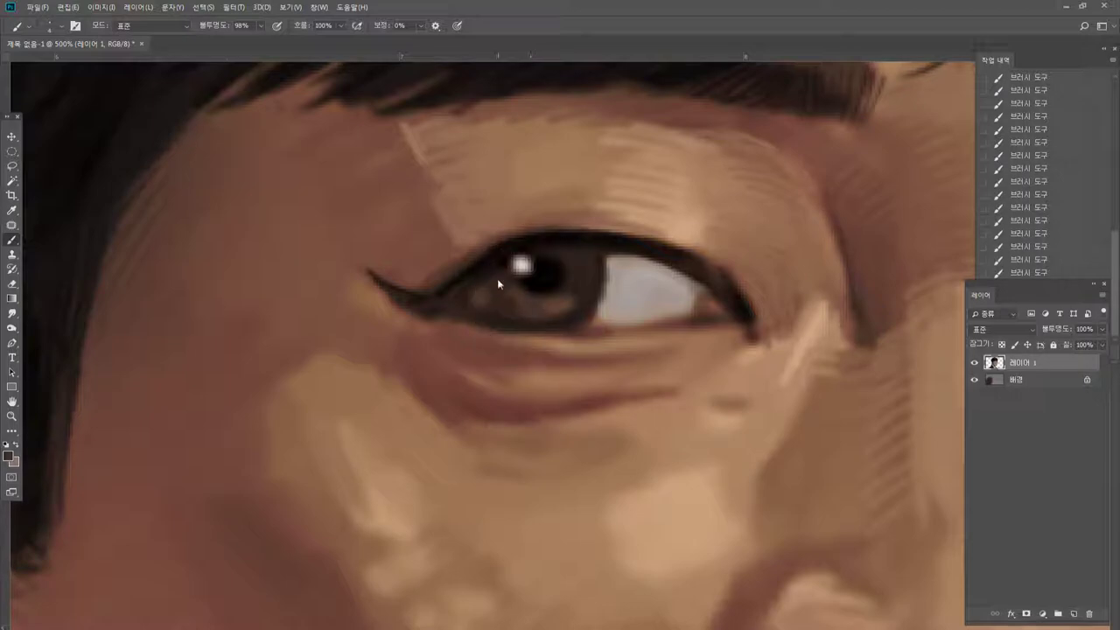
left_click(633, 308, "alt")
left_click(472, 300)
left_click(479, 283, "alt")
Cover the dark line tip at the near eye's outer corner with skin tone and paint soft brown shadow above it.
left_click(426, 288, "alt")
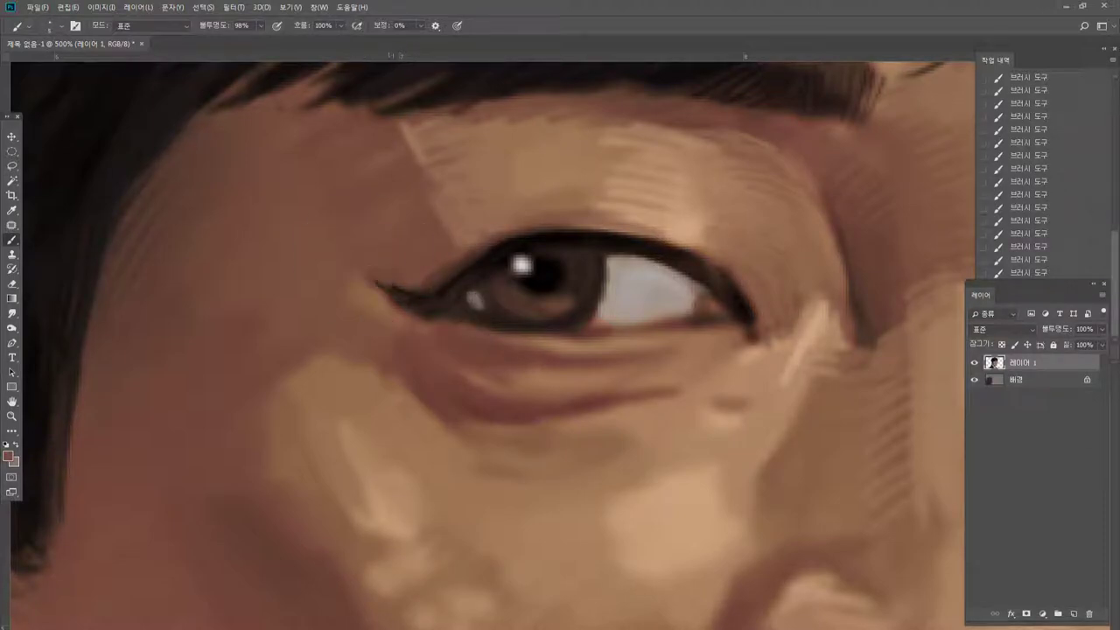
left_click(433, 284, "alt")
left_click_drag(413, 292, 345, 274)
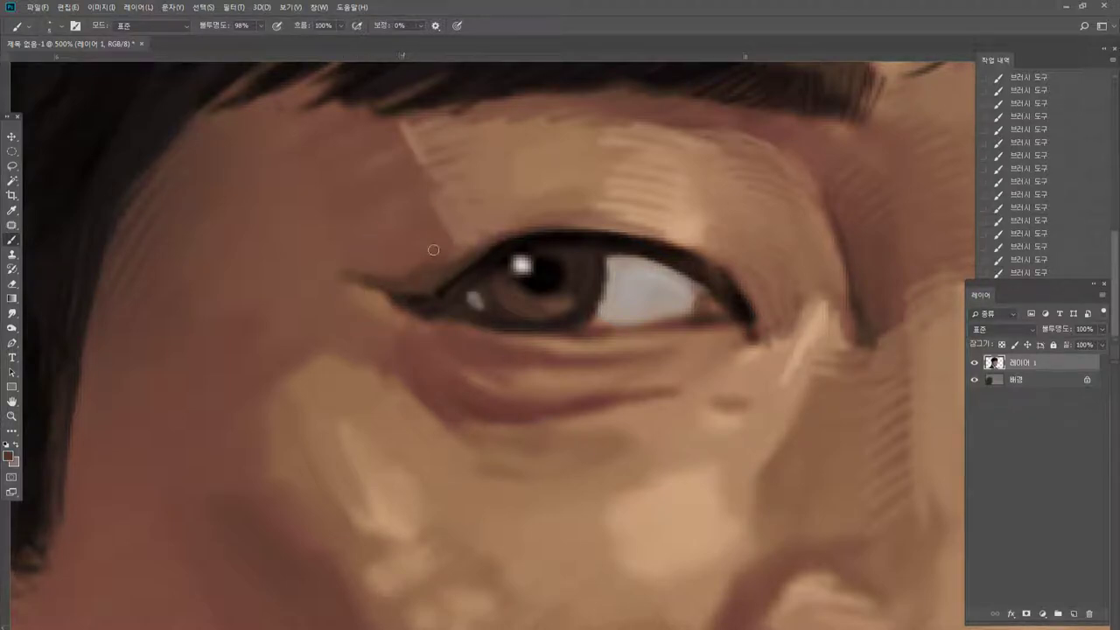
mouse_move(366, 266)
left_mouse_down()
mouse_move(350, 242)
mouse_move(317, 229)
left_mouse_up()
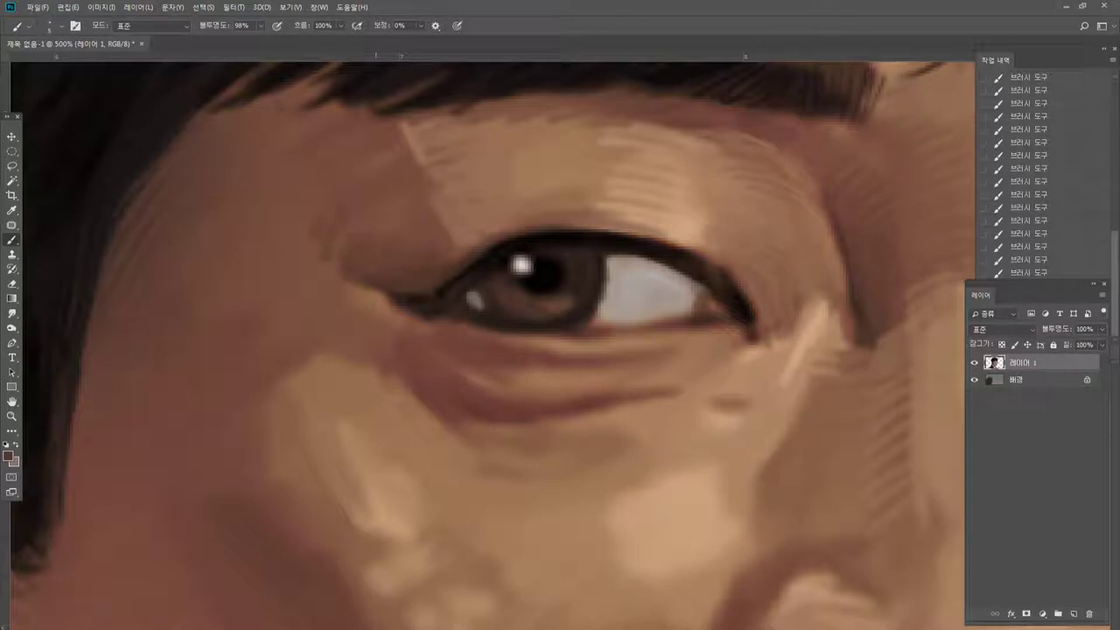
Deepen the brown shadow on the outer upper eyelid and blend the light streak's edge into the surrounding skin.
left_click(391, 286, "alt")
left_click_drag(375, 265, 395, 207)
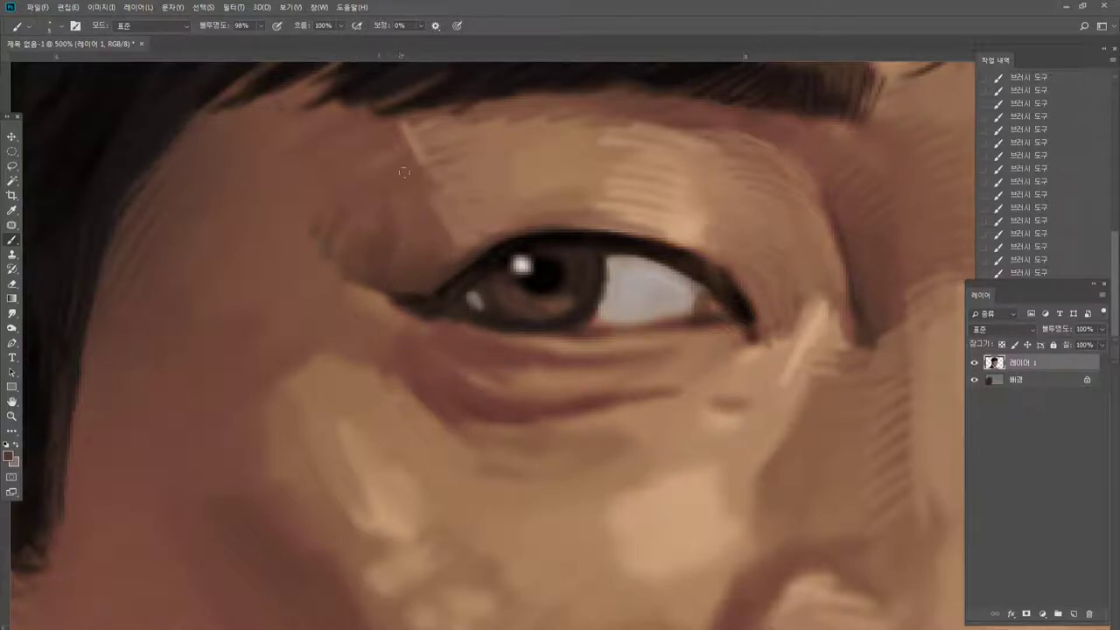
left_click(405, 125, "alt")
left_click_drag(404, 149, 412, 199)
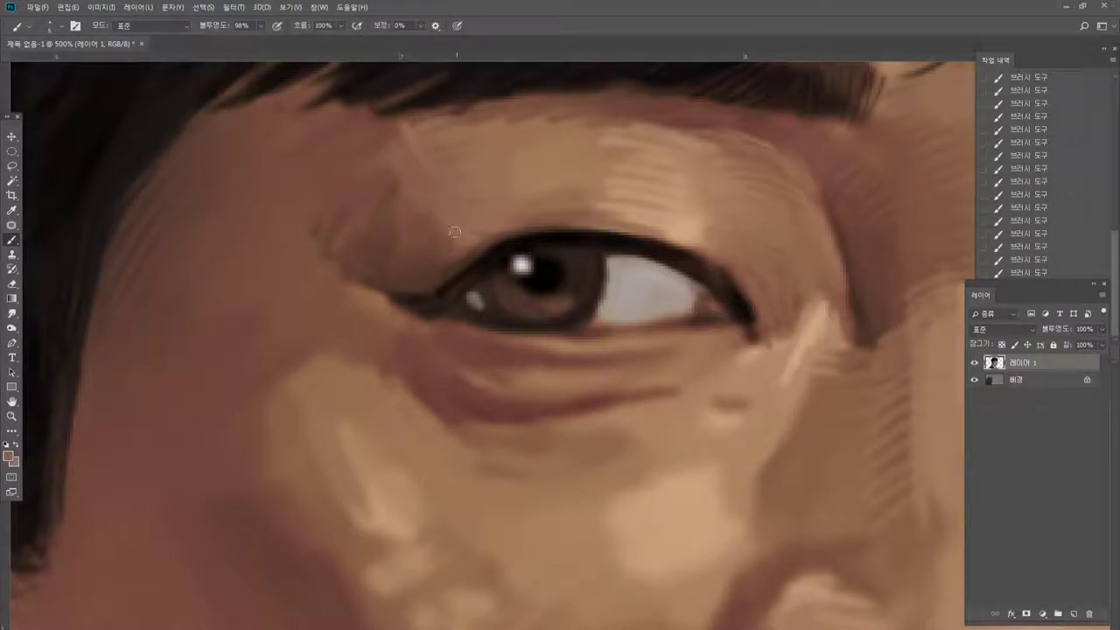
Blend sampled skin and brown tones below and beside the near eye's outer corner, softening the upper cheek edge and the lower lash line.
left_click(260, 175, "alt")
left_click(298, 392, "alt")
mouse_move(263, 376)
left_mouse_down()
mouse_move(328, 331)
mouse_move(391, 324)
mouse_move(424, 348)
mouse_move(411, 371)
left_mouse_up()
left_click(380, 278, "alt")
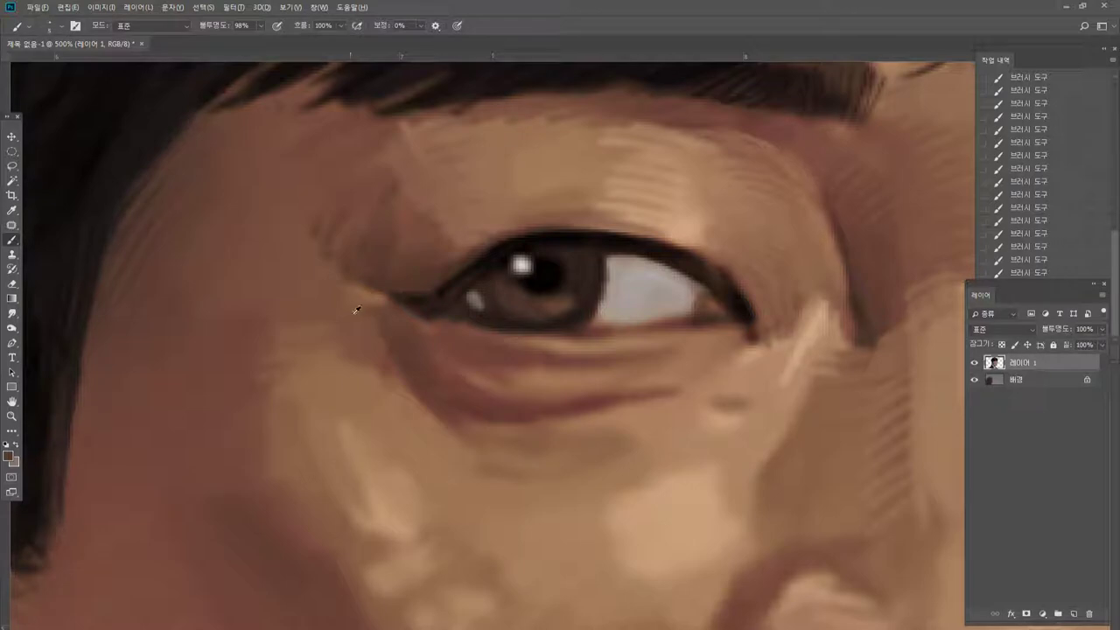
left_click(356, 310, "alt")
left_click_drag(389, 307, 435, 321)
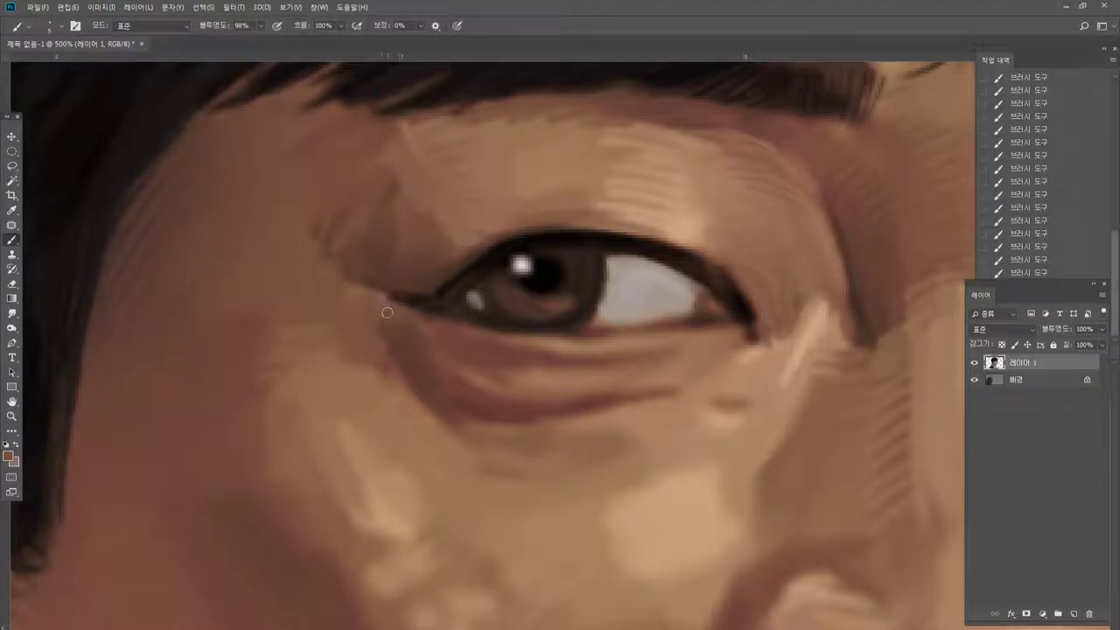
left_click(12, 418)
double_click(12, 417)
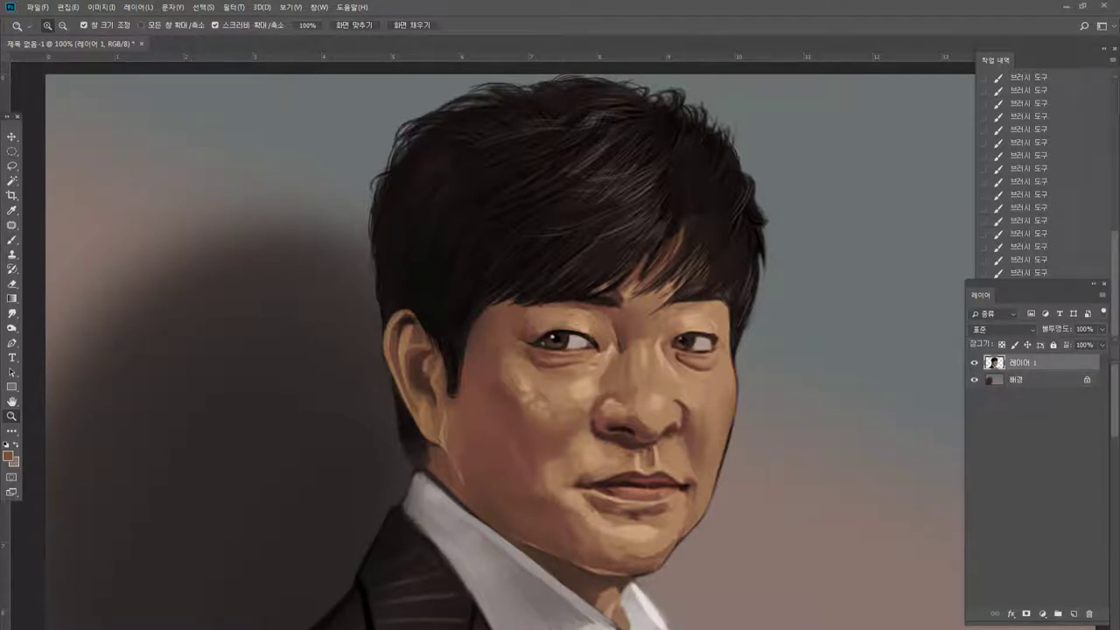
Darken the upper lash line of the subject's right eye with black sampled from the pupil.
left_click(559, 356)
left_click(565, 357)
left_click(566, 358)
left_click(560, 350)
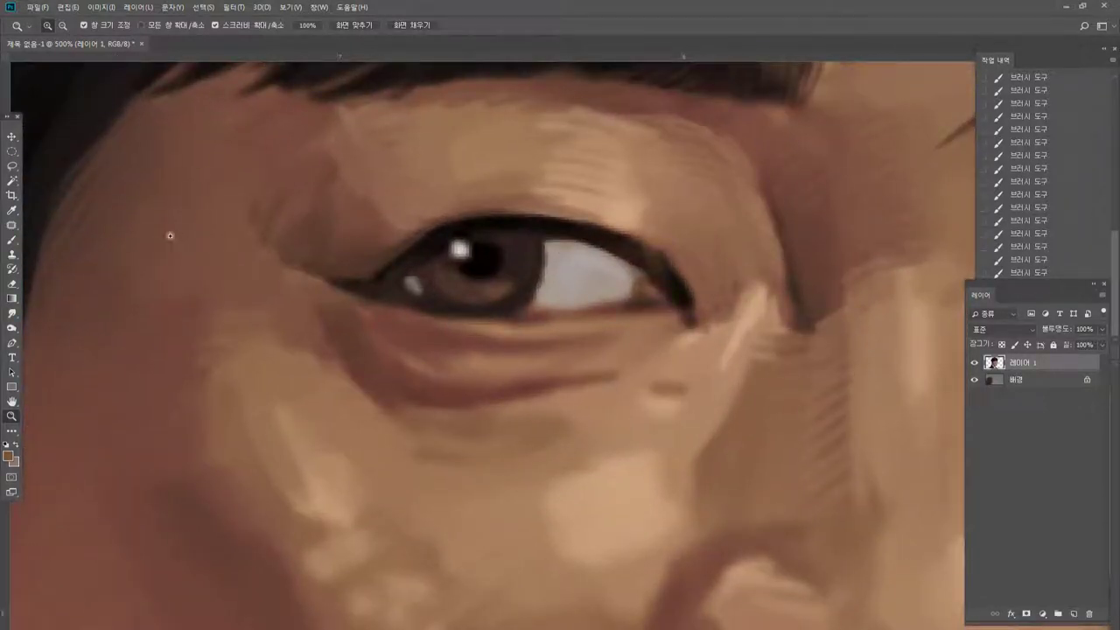
left_click(12, 240)
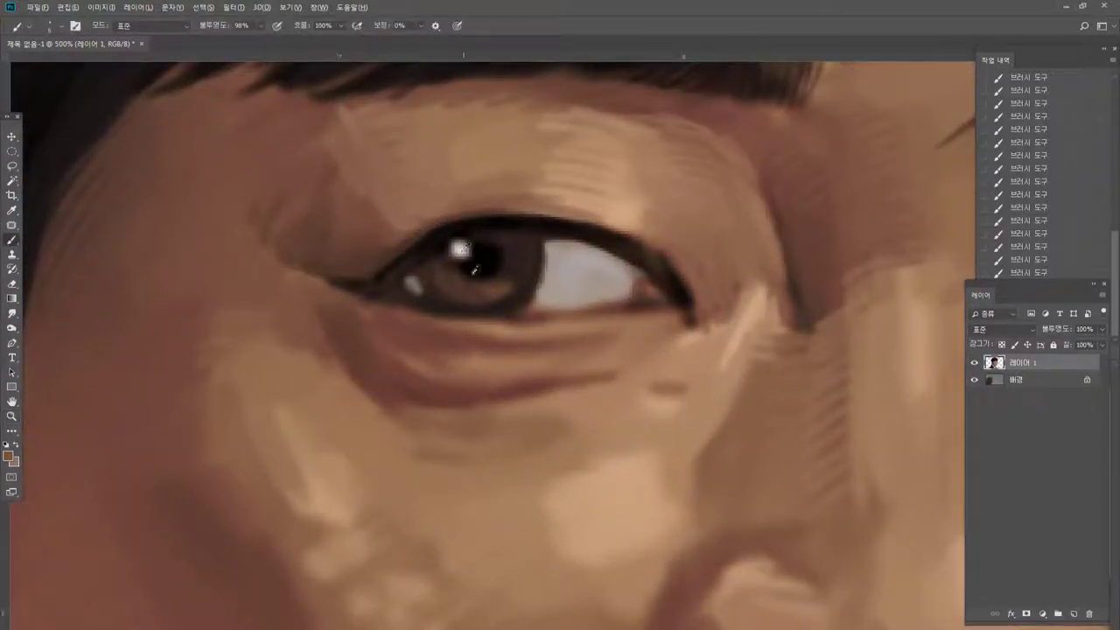
left_click(490, 259, "alt")
mouse_move(371, 273)
left_mouse_down()
mouse_move(421, 238)
mouse_move(499, 218)
mouse_move(474, 214)
left_mouse_up()
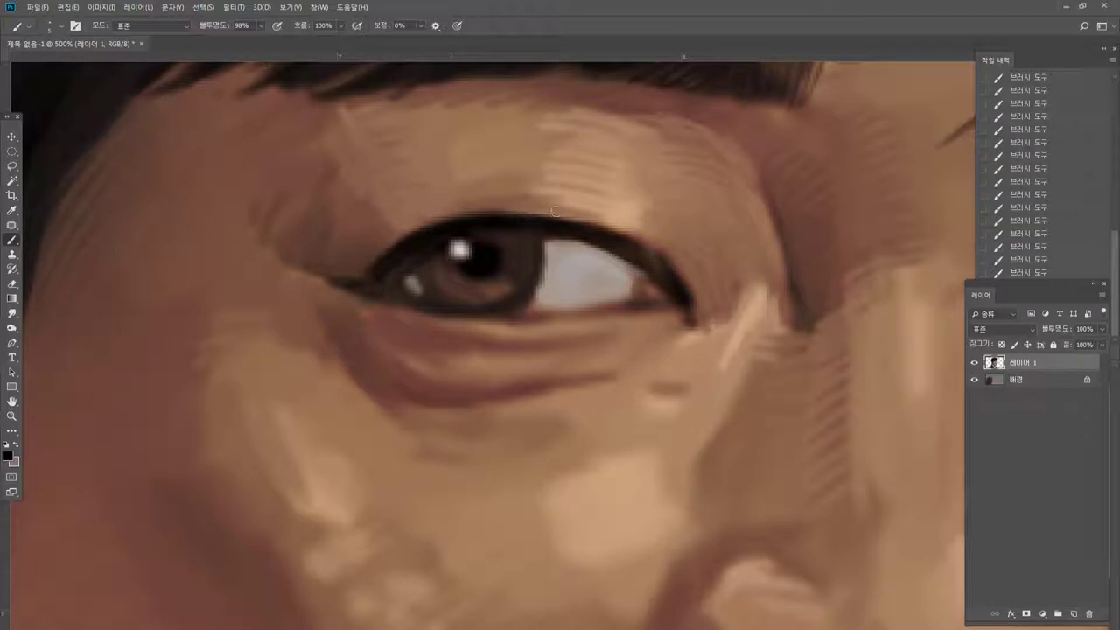
Hatch dark brown shading onto the eyelid skin above the outer corner of the right eye.
left_click(368, 263, "alt")
left_click_drag(366, 265, 398, 244)
left_click_drag(392, 218, 417, 227)
mouse_move(376, 211)
left_mouse_down()
mouse_move(389, 220)
mouse_move(392, 204)
left_mouse_up()
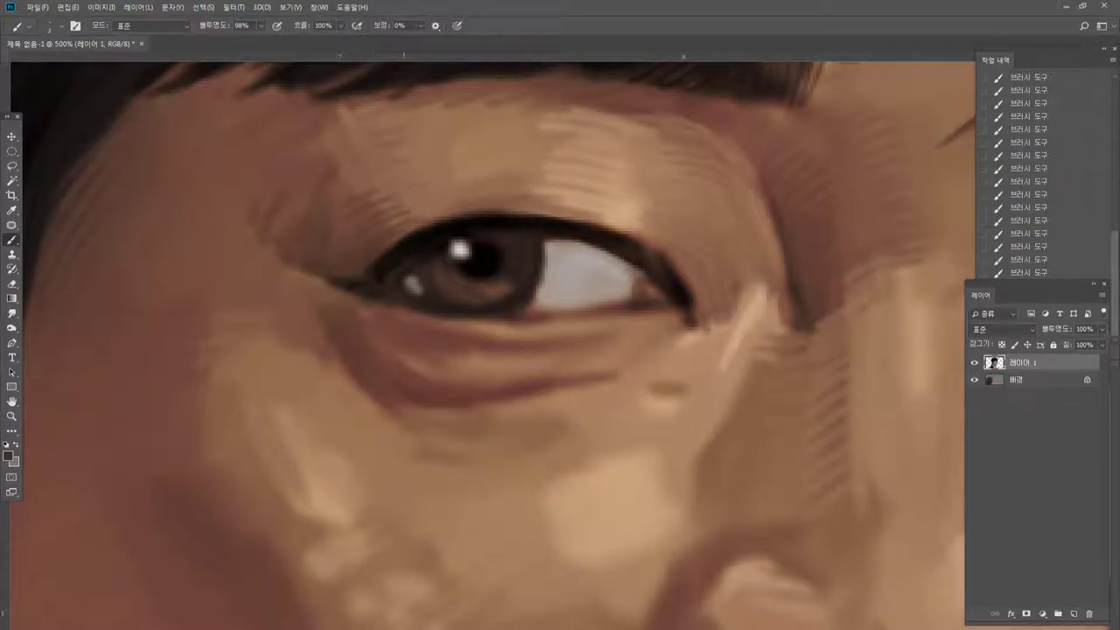
Extend the outer eye corner with a dark line and define the lower lid rim using colours sampled around the eye.
left_click(364, 282, "alt")
mouse_move(350, 277)
left_mouse_down()
mouse_move(370, 272)
mouse_move(312, 269)
mouse_move(396, 271)
mouse_move(405, 311)
mouse_move(479, 324)
mouse_move(621, 315)
left_mouse_up()
left_click(382, 313, "alt")
left_click(581, 194, "alt")
left_click(524, 313, "alt")
left_click_drag(537, 319, 635, 315)
left_click(556, 301, "alt")
left_click_drag(544, 310, 629, 297)
Refine the right eye's pupil and iris with black and brown tones sampled from them.
left_click(477, 293, "alt")
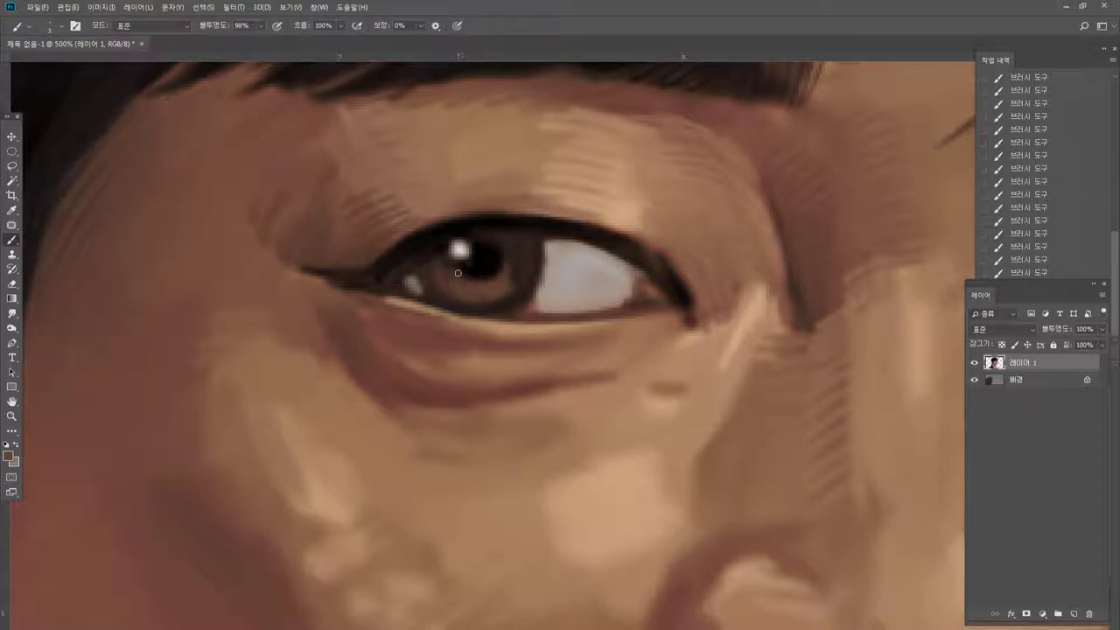
left_click(493, 255, "alt")
left_click(482, 256, "alt")
mouse_move(464, 262)
left_mouse_down()
mouse_move(477, 277)
mouse_move(502, 262)
mouse_move(495, 251)
mouse_move(494, 268)
mouse_move(516, 281)
left_mouse_up()
left_click(501, 282, "alt")
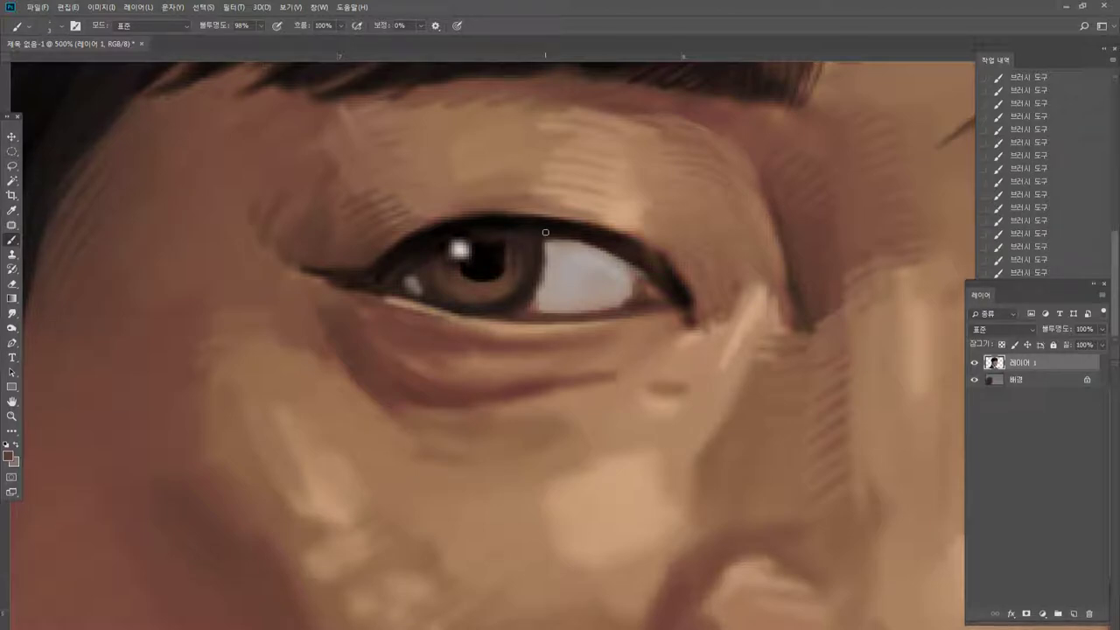
Sharpen the upper lash line's edge toward the nose, adding a light skin-tone line directly above it.
left_click(665, 224, "alt")
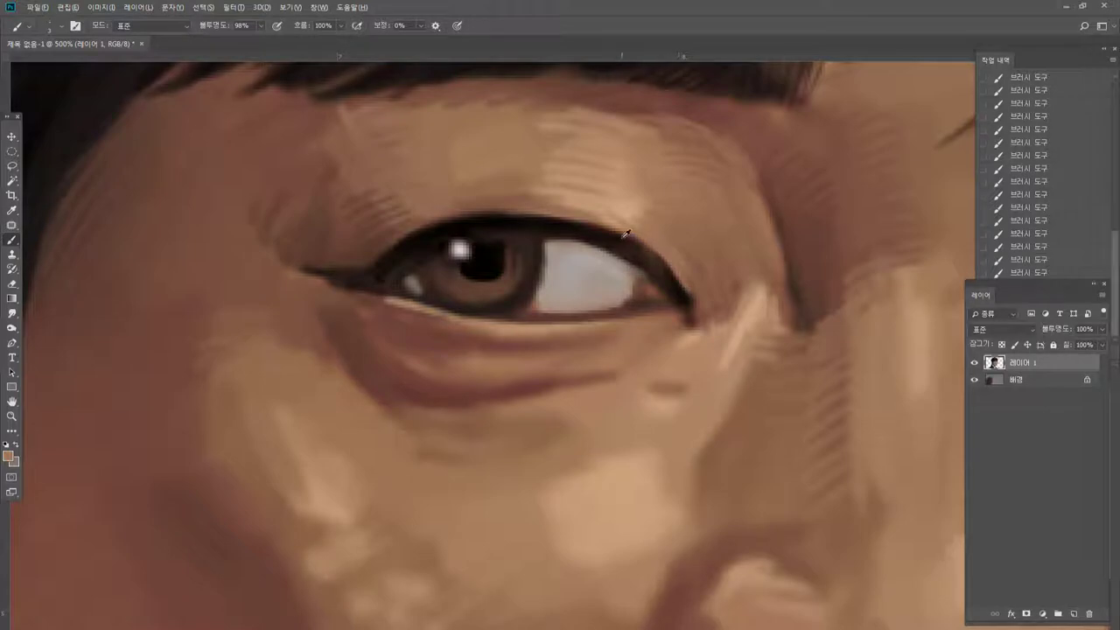
left_click(570, 235, "alt")
mouse_move(509, 212)
left_mouse_down()
mouse_move(598, 223)
mouse_move(657, 250)
left_mouse_up()
left_click(593, 205, "alt")
left_click_drag(557, 209, 665, 252)
Hatch light skin-tone highlights across the upper eyelid of the right eye.
left_click(583, 198, "alt")
left_click_drag(548, 175, 509, 178)
mouse_move(591, 154)
left_mouse_down()
mouse_move(499, 148)
mouse_move(524, 133)
left_mouse_up()
mouse_move(581, 118)
left_mouse_down()
mouse_move(517, 130)
mouse_move(513, 105)
left_mouse_up()
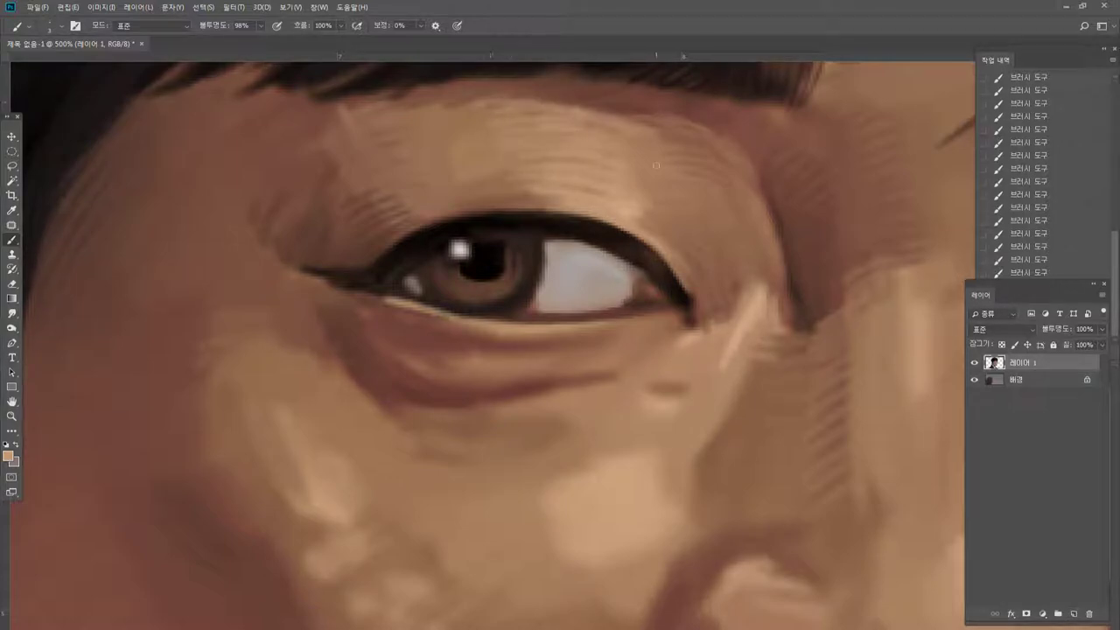
left_click_drag(687, 161, 659, 153)
mouse_move(672, 166)
left_mouse_down()
mouse_move(656, 168)
mouse_move(673, 201)
left_mouse_up()
Paint thin reddish-brown strokes along the upper lash line toward the inner corner of the right eye.
left_click(700, 312, "alt")
left_click(695, 320, "alt")
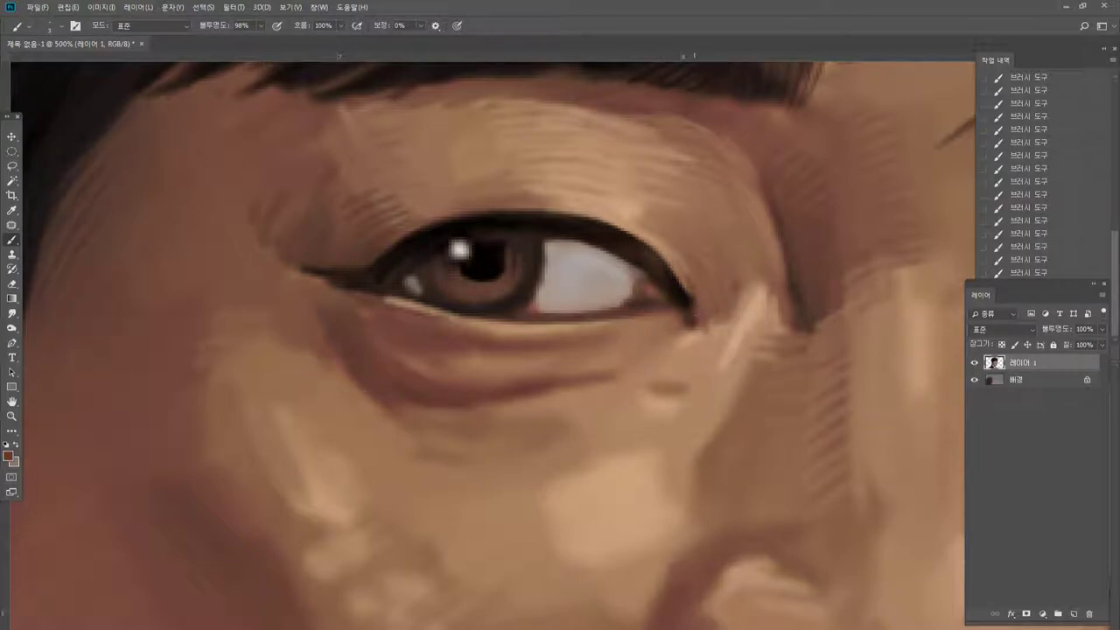
left_click_drag(687, 285, 659, 252)
left_click_drag(694, 300, 677, 282)
mouse_move(504, 205)
left_mouse_down()
mouse_move(617, 221)
mouse_move(690, 295)
left_mouse_up()
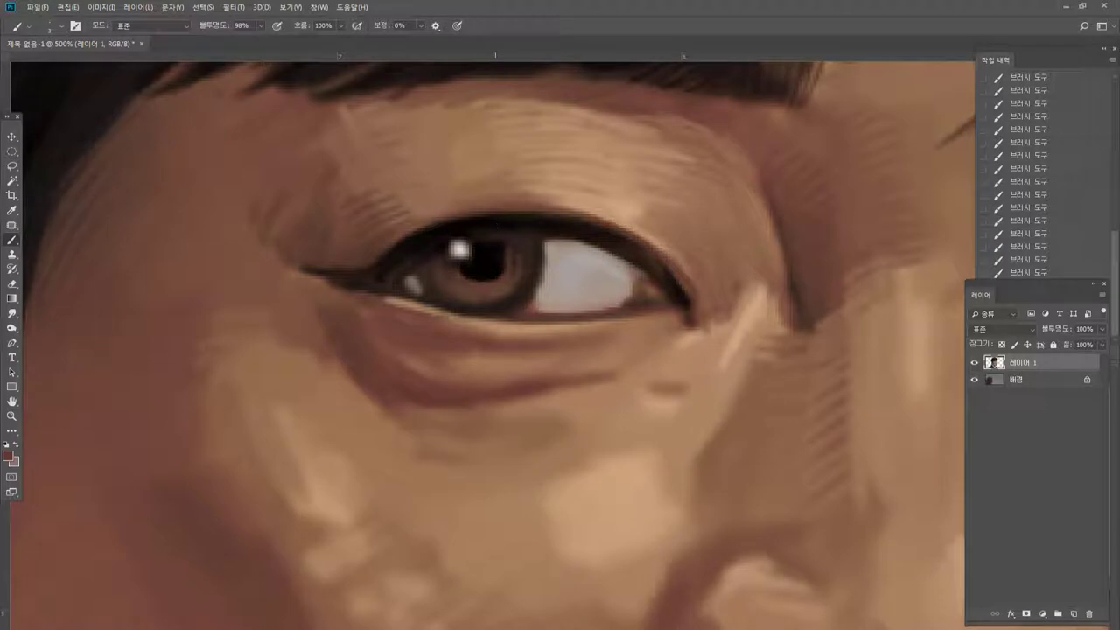
Add light strokes to the white of the right eye using the colour of the pupil's catchlight.
left_click(462, 248, "alt")
mouse_move(573, 263)
left_mouse_down()
mouse_move(571, 273)
mouse_move(614, 300)
left_mouse_up()
left_click(647, 295, "alt")
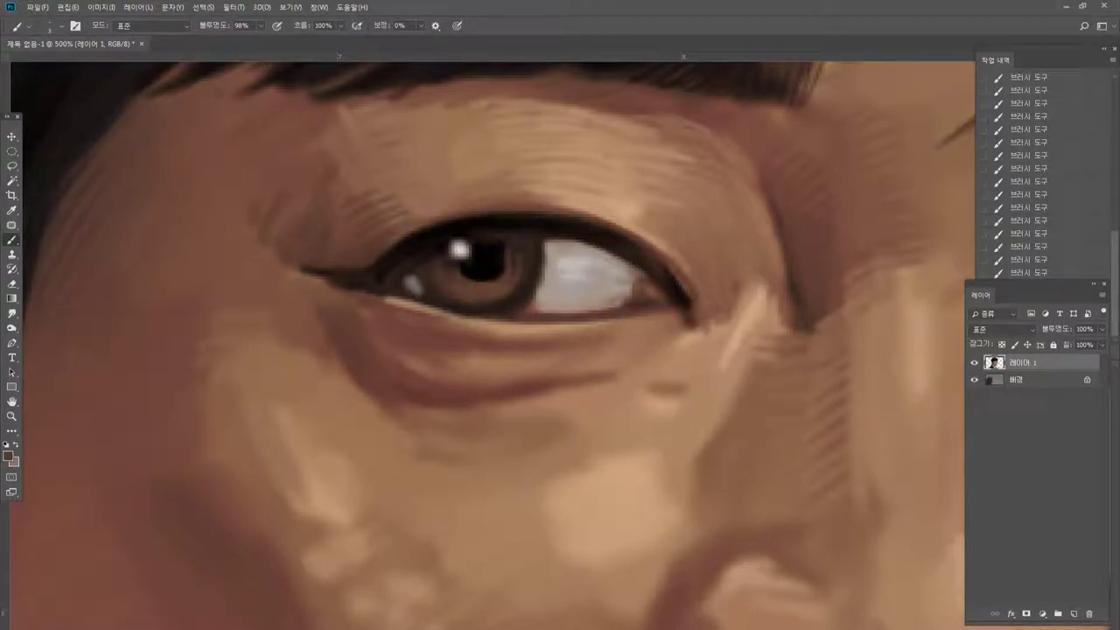
Shape the outer part of the lower lid rim with sampled skin tone and reddish-brown strokes.
left_click(511, 325, "alt")
left_click_drag(422, 309, 481, 329)
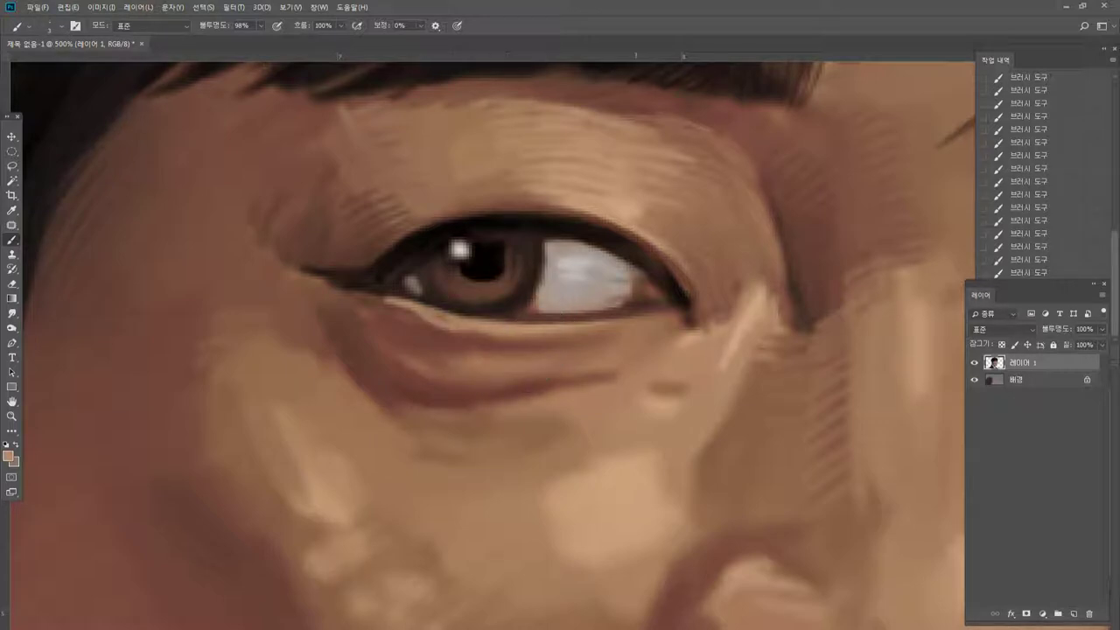
left_click(418, 317, "alt")
left_click_drag(411, 318, 458, 332)
Set the foreground colour to pink c97070 and paint the lower waterline and inner corner of the right eye.
key("i")
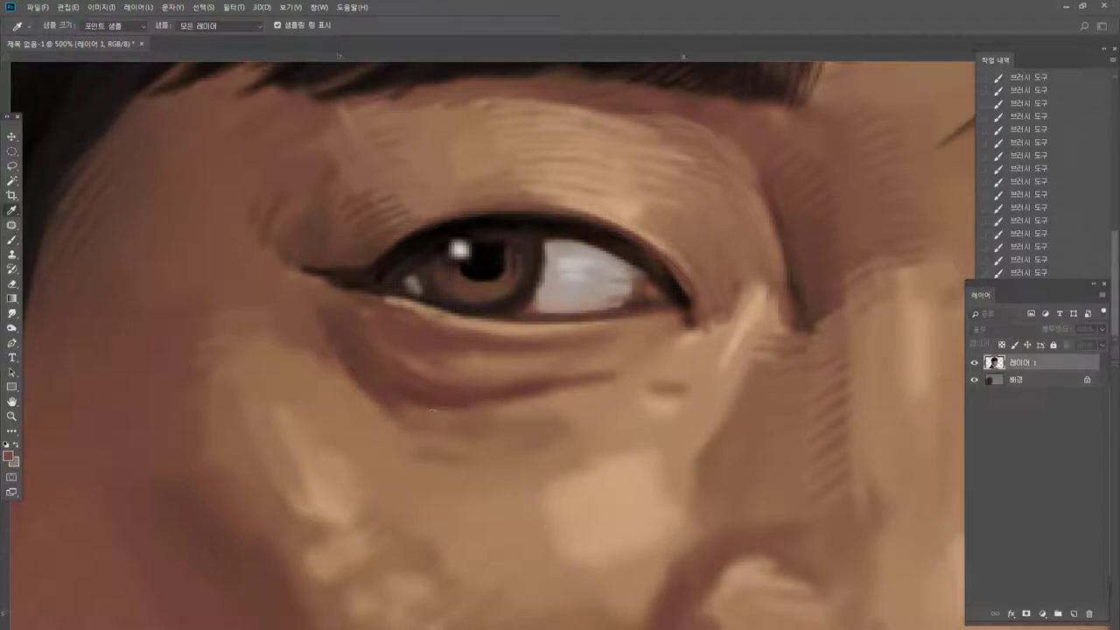
left_click(8, 455)
left_click(405, 438)
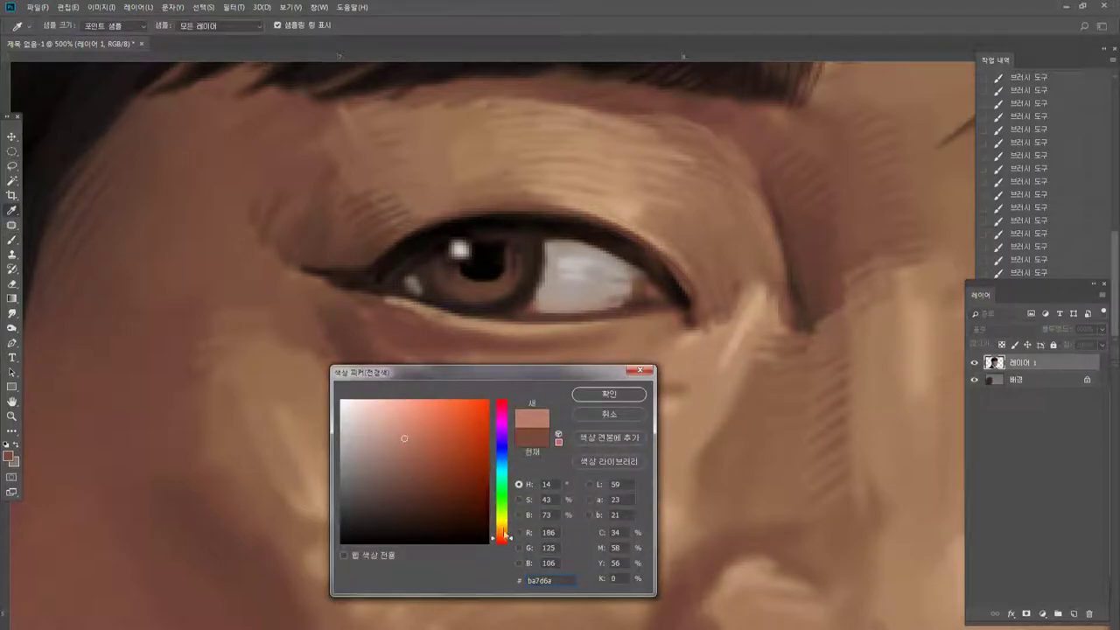
left_click_drag(504, 532, 504, 544)
left_click(408, 426)
key("Return")
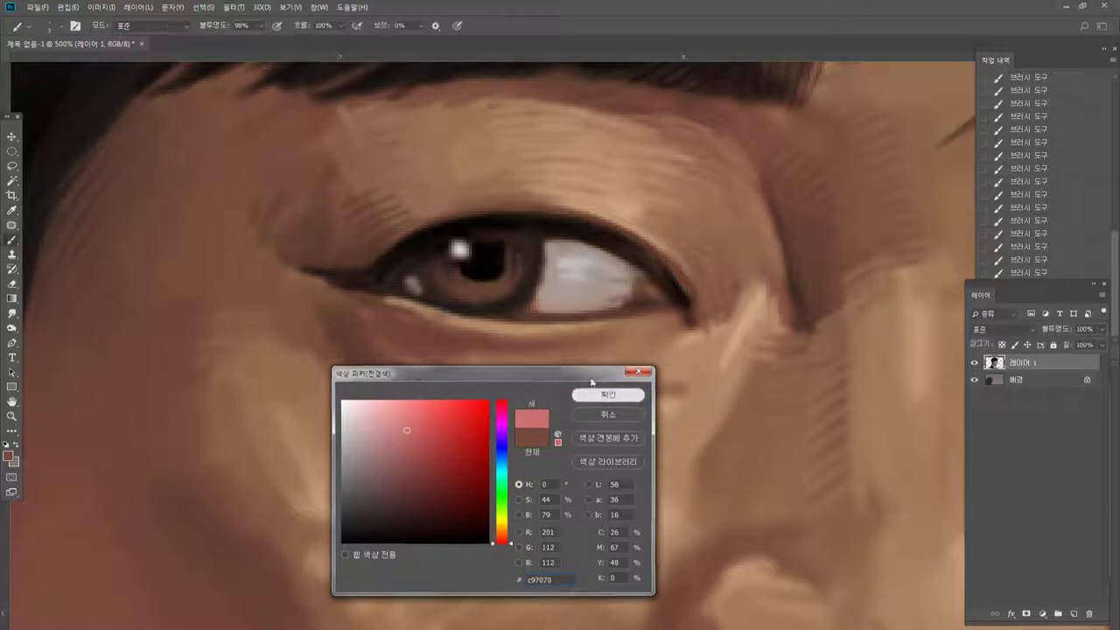
key("b")
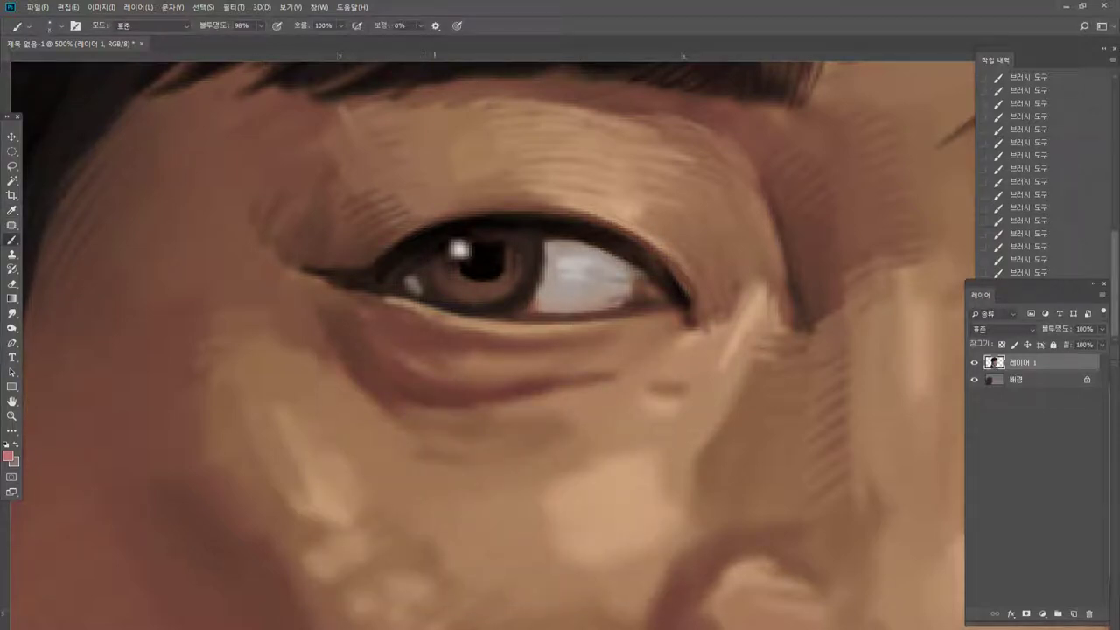
mouse_move(375, 298)
left_mouse_down()
mouse_move(463, 329)
mouse_move(674, 306)
left_mouse_up()
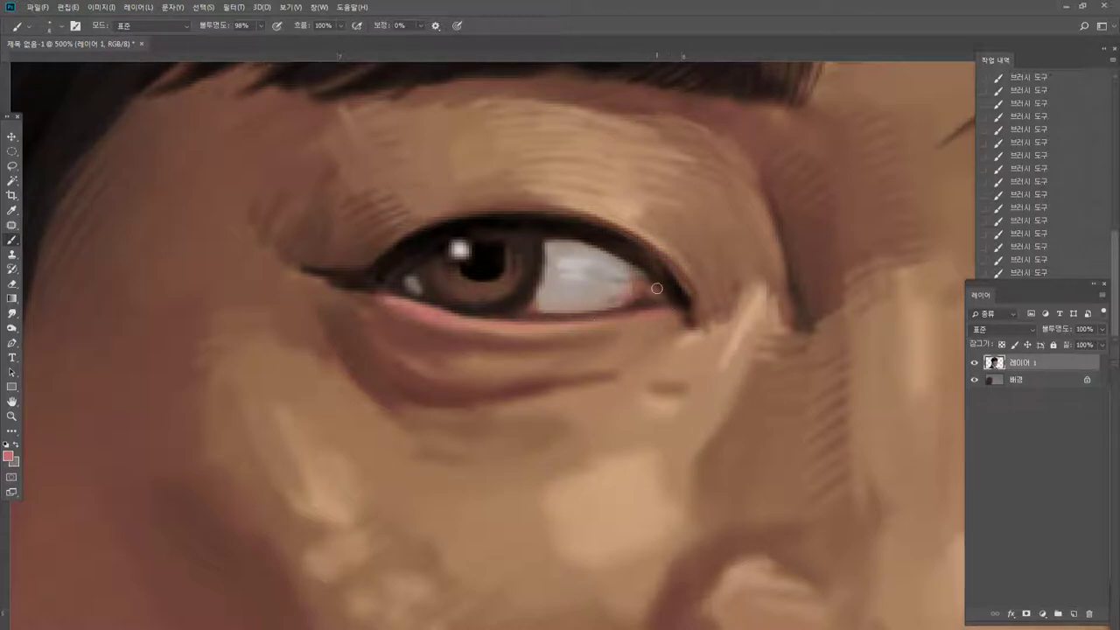
Paint fine black radial marks in the iris and short black lashes along the lower lid of the right eye.
left_click(488, 282, "alt")
left_click(484, 271, "alt")
left_click_drag(397, 301, 425, 319)
left_click_drag(433, 310, 478, 327)
left_click_drag(476, 322, 487, 340)
left_click_drag(505, 327, 549, 330)
left_click_drag(556, 323, 591, 326)
left_click_drag(604, 317, 613, 325)
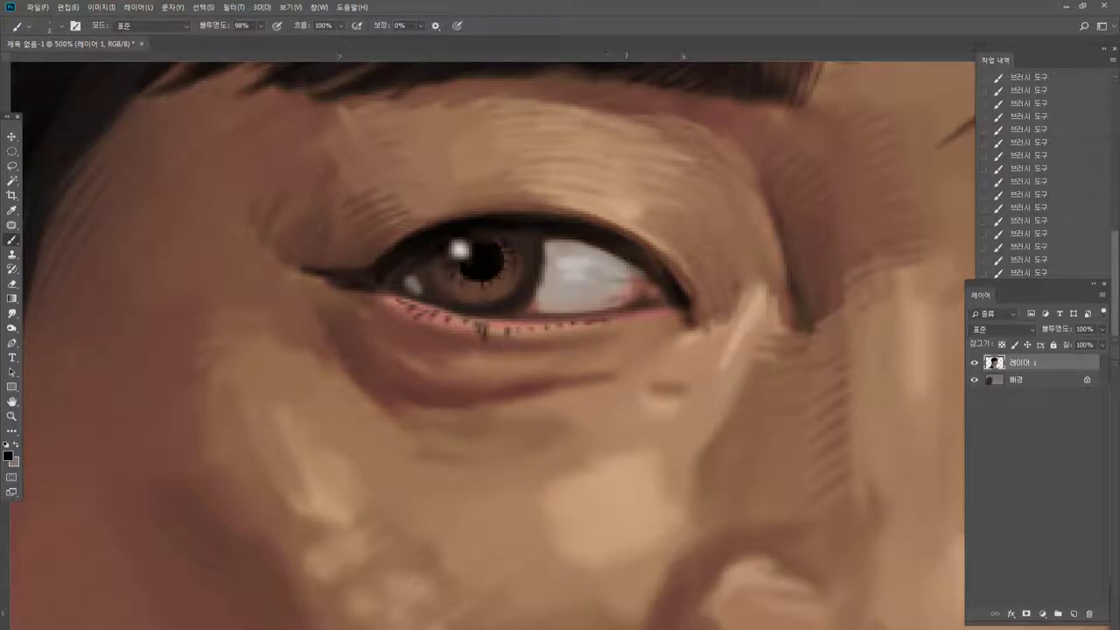
Brighten the fold directly beneath the lower lid with skin-tone highlight strokes.
left_click(484, 340, "alt")
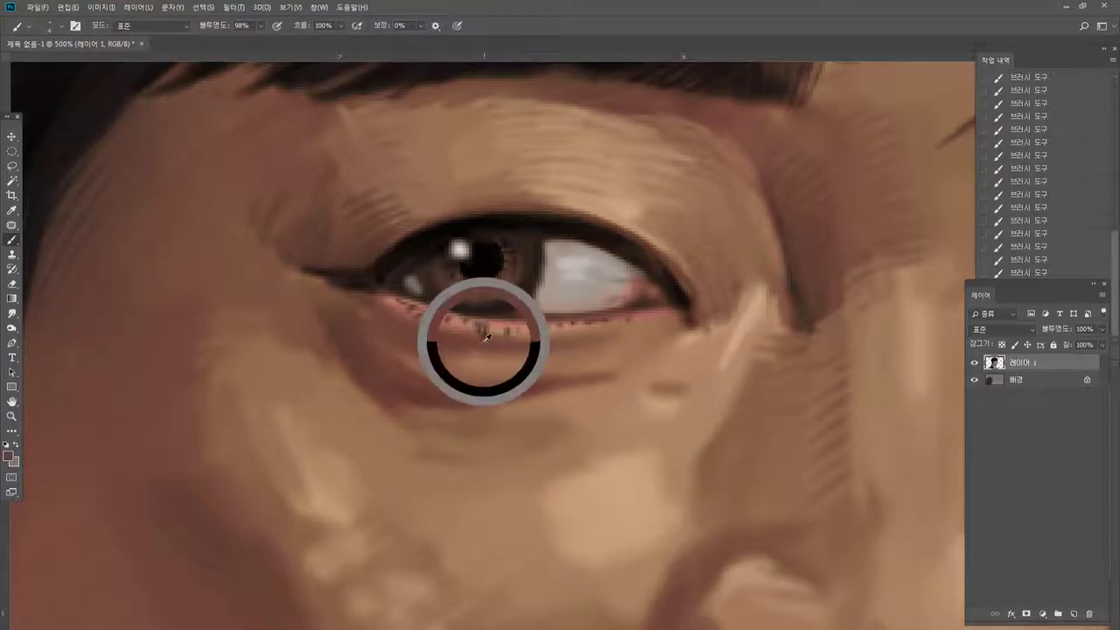
left_click(723, 350, "alt")
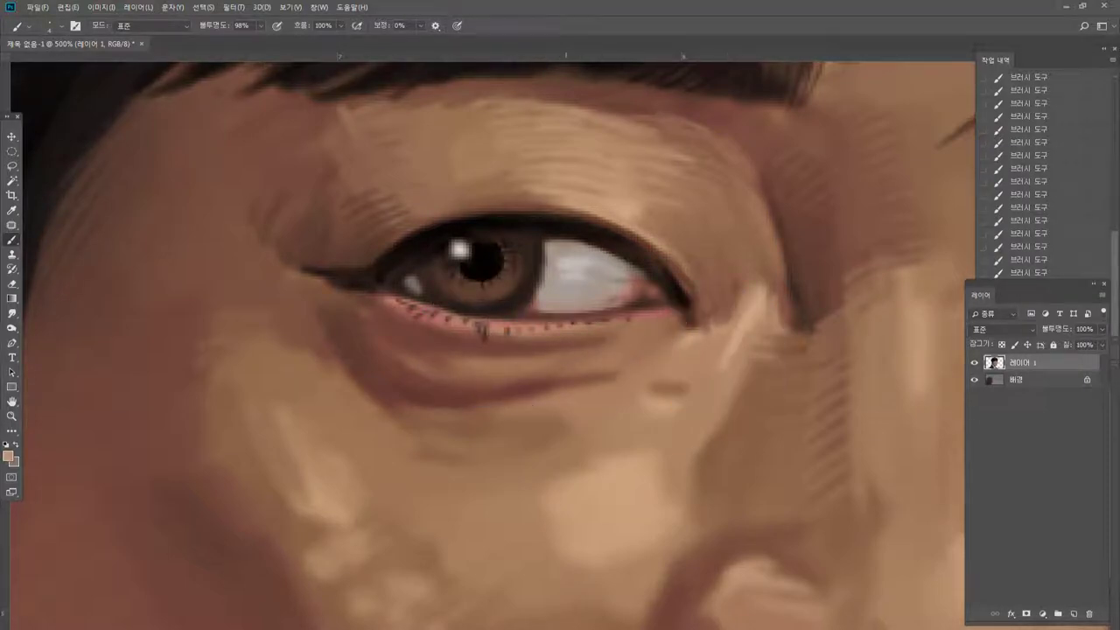
left_click_drag(488, 360, 553, 355)
mouse_move(518, 358)
left_mouse_down()
mouse_move(574, 353)
mouse_move(544, 362)
left_mouse_up()
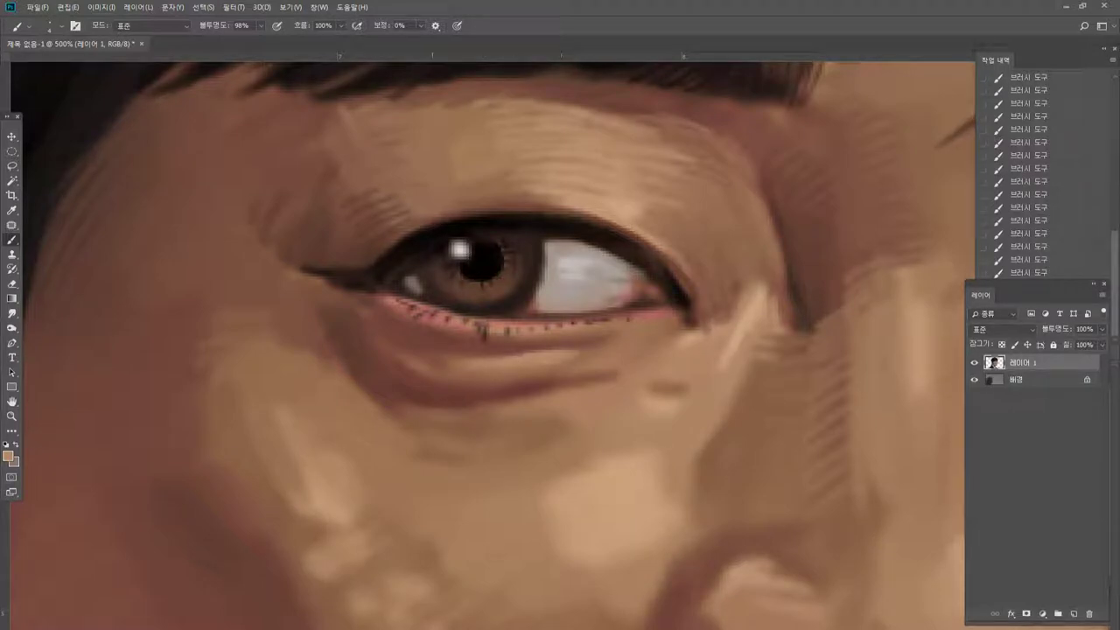
left_click_drag(433, 357, 477, 369)
mouse_move(423, 347)
left_mouse_down()
mouse_move(464, 356)
mouse_move(420, 362)
mouse_move(379, 343)
mouse_move(427, 370)
mouse_move(479, 378)
left_mouse_up()
left_click(358, 354, "alt")
left_click(434, 362, "alt")
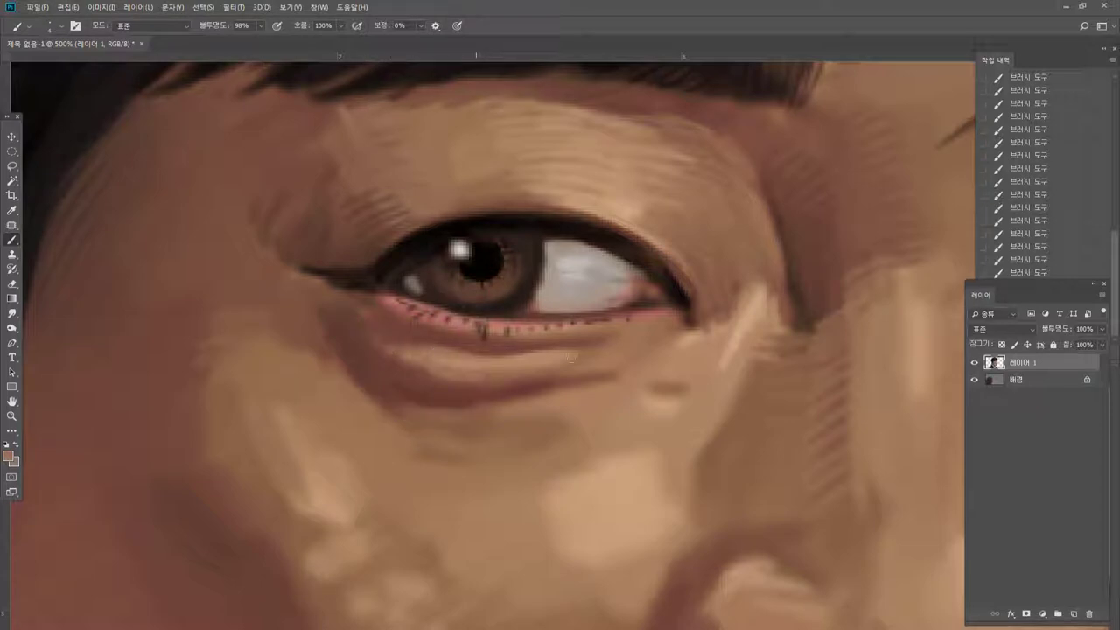
Deepen the crease beneath the right eye's lower fold with dark brown, blending its ends with sampled reddish tones.
left_click(472, 393, "alt")
left_click(414, 398, "alt")
left_click(356, 274, "alt")
left_click_drag(388, 394, 516, 395)
left_click(412, 391, "alt")
left_click(405, 370, "alt")
left_click_drag(383, 376, 403, 386)
left_click_drag(566, 386, 650, 362)
left_click(580, 381, "alt")
left_click_drag(563, 391, 647, 363)
Add a light skin-tone edge below the under-eye crease and hatch short strokes beneath it.
left_click(742, 337, "alt")
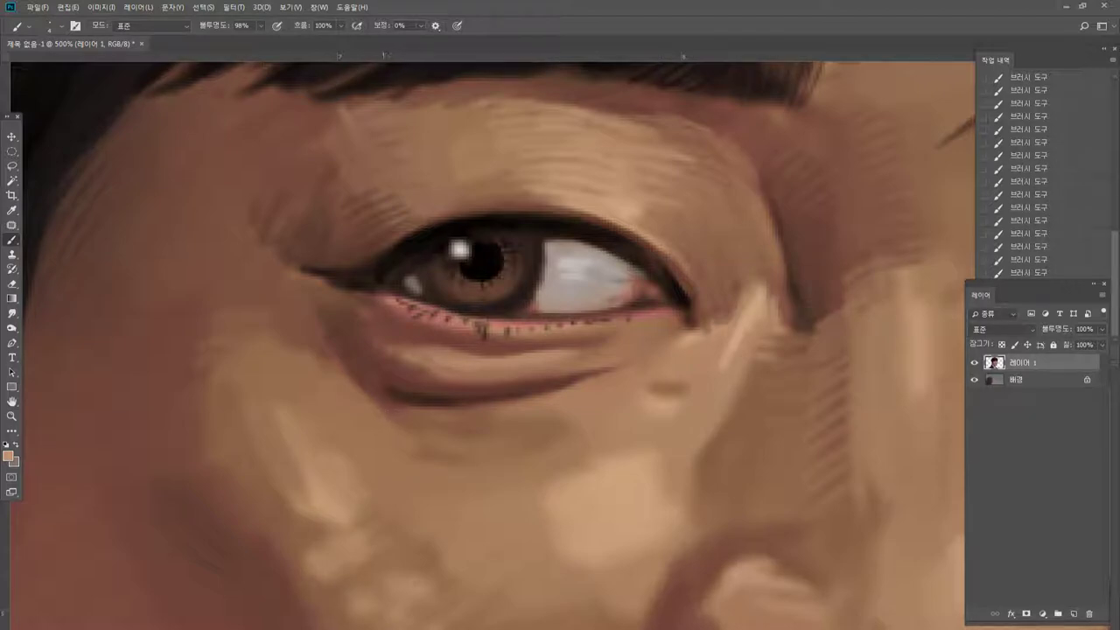
mouse_move(432, 416)
left_mouse_down()
mouse_move(402, 415)
mouse_move(561, 410)
left_mouse_up()
left_click(451, 415, "alt")
left_click(521, 406, "alt")
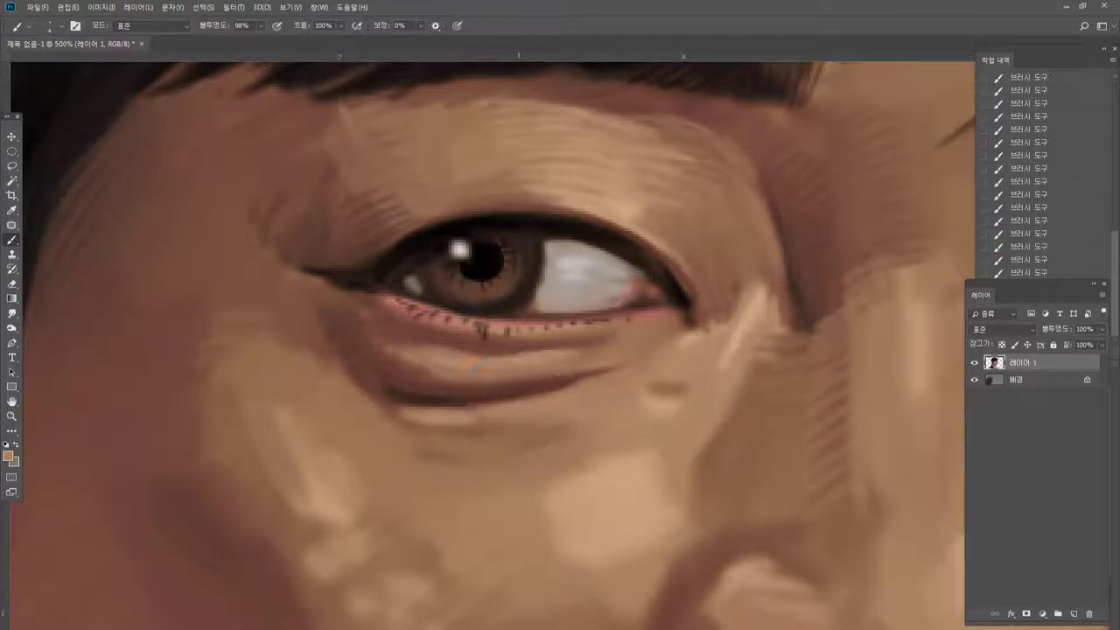
left_click(448, 402, "alt")
left_click_drag(447, 427, 462, 442)
mouse_move(481, 424)
left_mouse_down()
mouse_move(489, 441)
mouse_move(572, 415)
left_mouse_up()
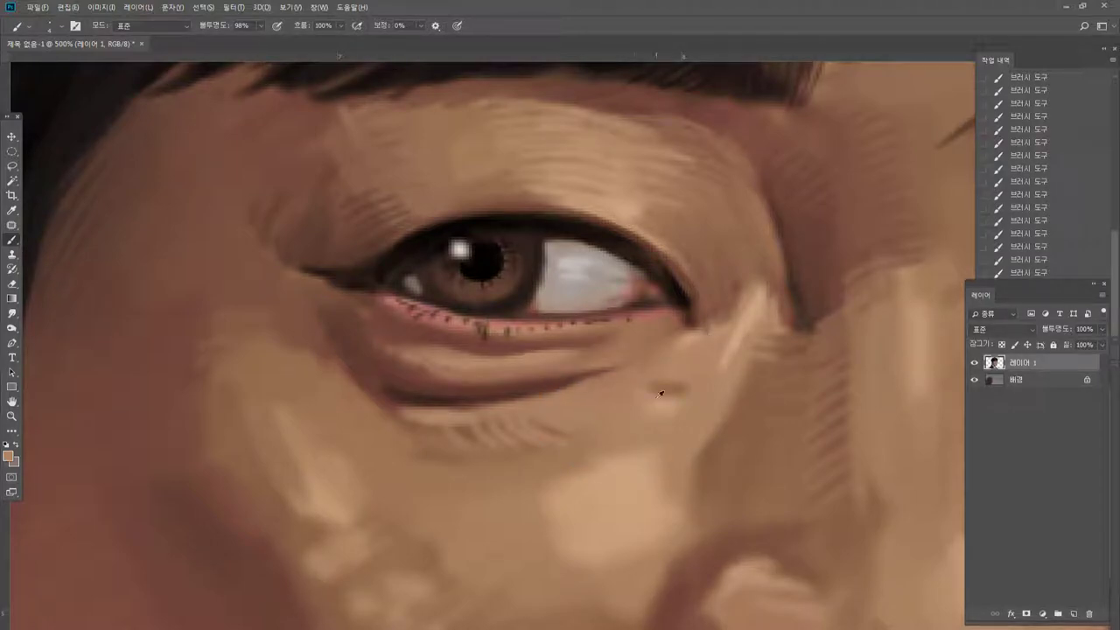
Blend the skin between the nose and cheek with sampled tones and add light strokes to the inner cheek highlight.
left_click(760, 389, "alt")
mouse_move(707, 444)
left_mouse_down()
mouse_move(737, 375)
mouse_move(698, 465)
mouse_move(694, 524)
mouse_move(673, 548)
left_mouse_up()
left_click(742, 363, "alt")
left_click(720, 495, "alt")
left_click(658, 551, "alt")
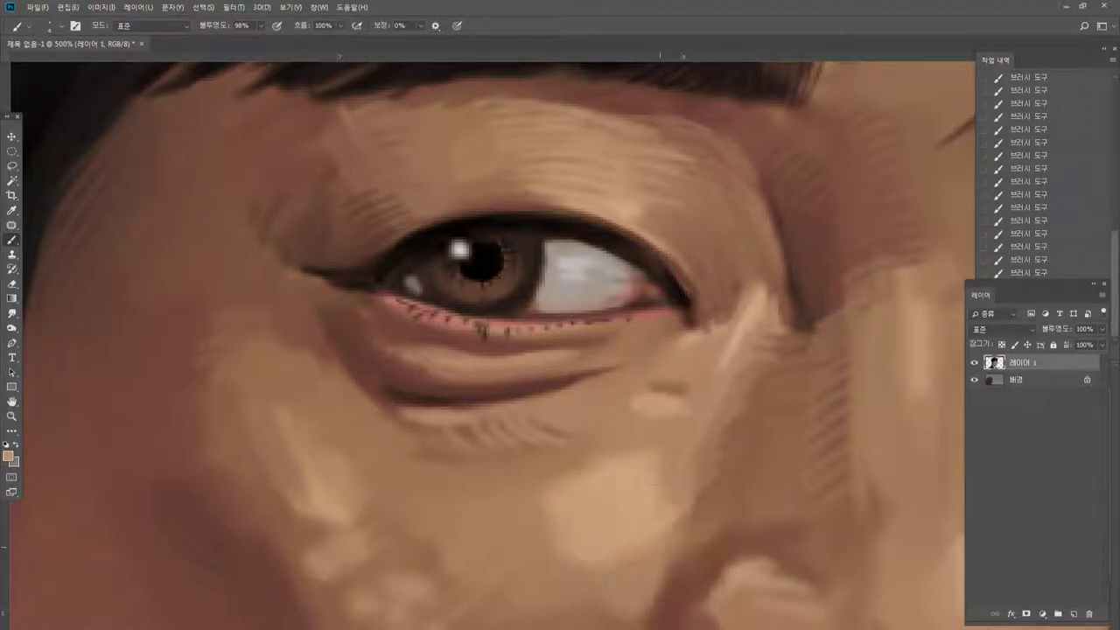
left_click_drag(587, 487, 637, 523)
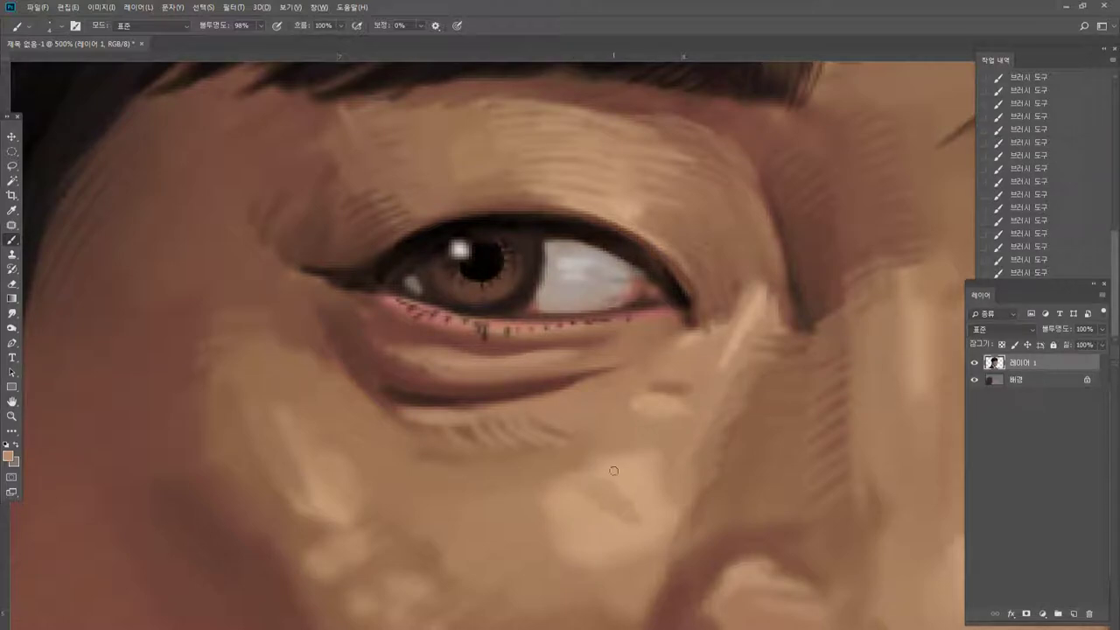
left_click(613, 472, "alt")
left_click_drag(670, 487, 705, 478)
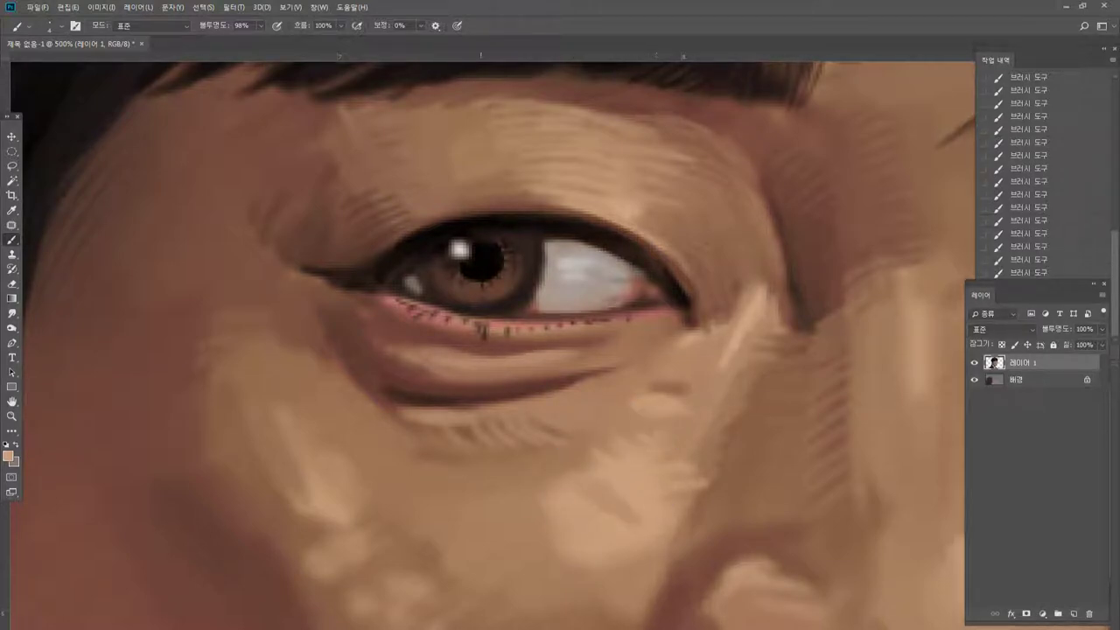
Hatch light strokes into the outer cheek highlight and edge the skin below the outer eye bag.
left_click(295, 484, "alt")
mouse_move(310, 497)
left_mouse_down()
mouse_move(329, 517)
mouse_move(297, 454)
left_mouse_up()
left_click(343, 500, "alt")
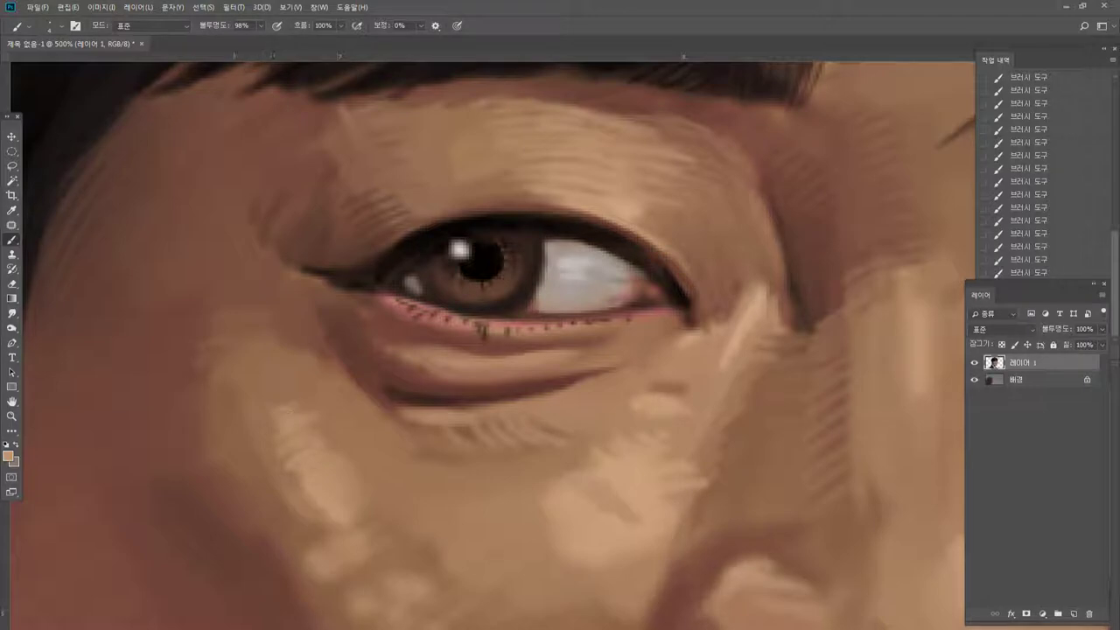
mouse_move(330, 364)
left_mouse_down()
mouse_move(391, 423)
mouse_move(303, 361)
left_mouse_up()
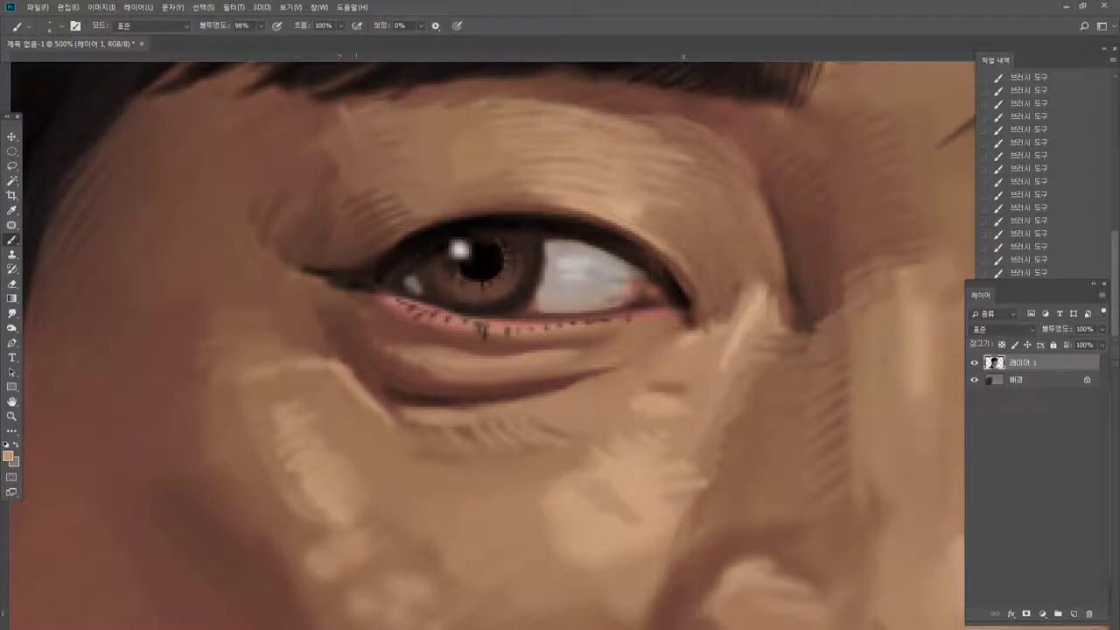
left_click(334, 385, "alt")
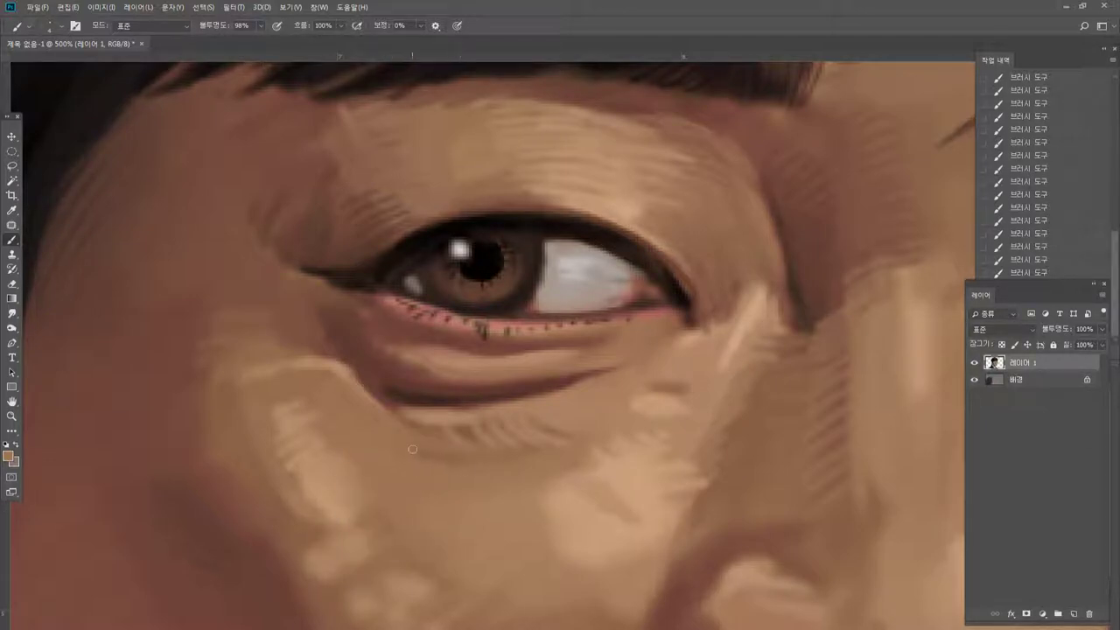
Paint light curved strokes on the upper cheek below the hatched under-eye area.
left_click(575, 500, "alt")
left_click_drag(416, 444, 490, 469)
left_click_drag(433, 448, 540, 469)
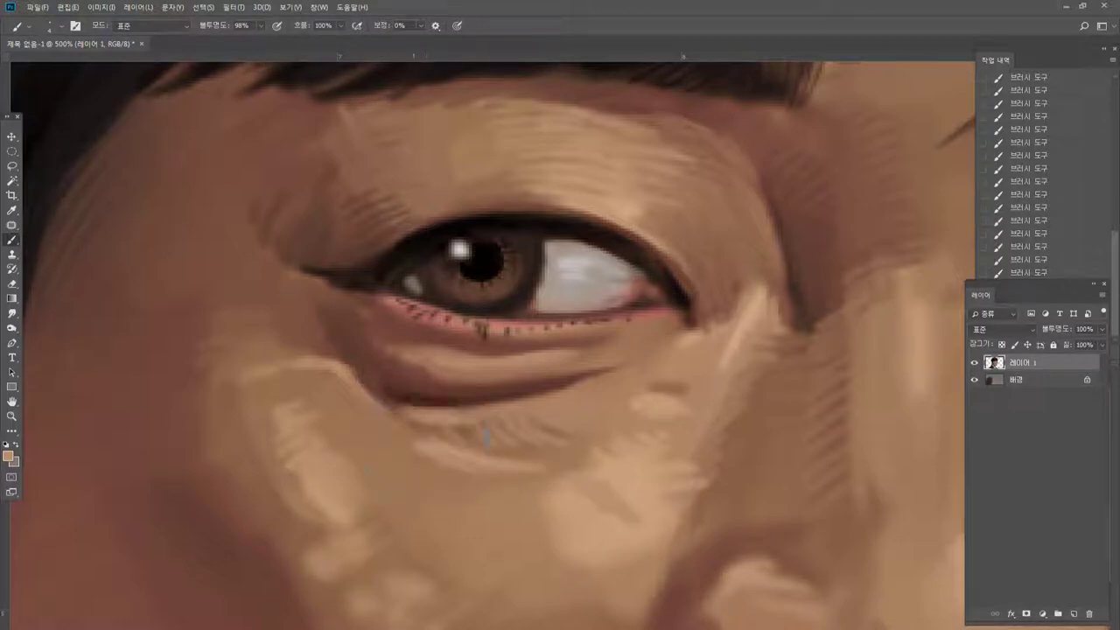
left_click_drag(417, 473, 540, 475)
Smooth the skin at the temple beside the near eye with the Smudge tool.
double_click(12, 417)
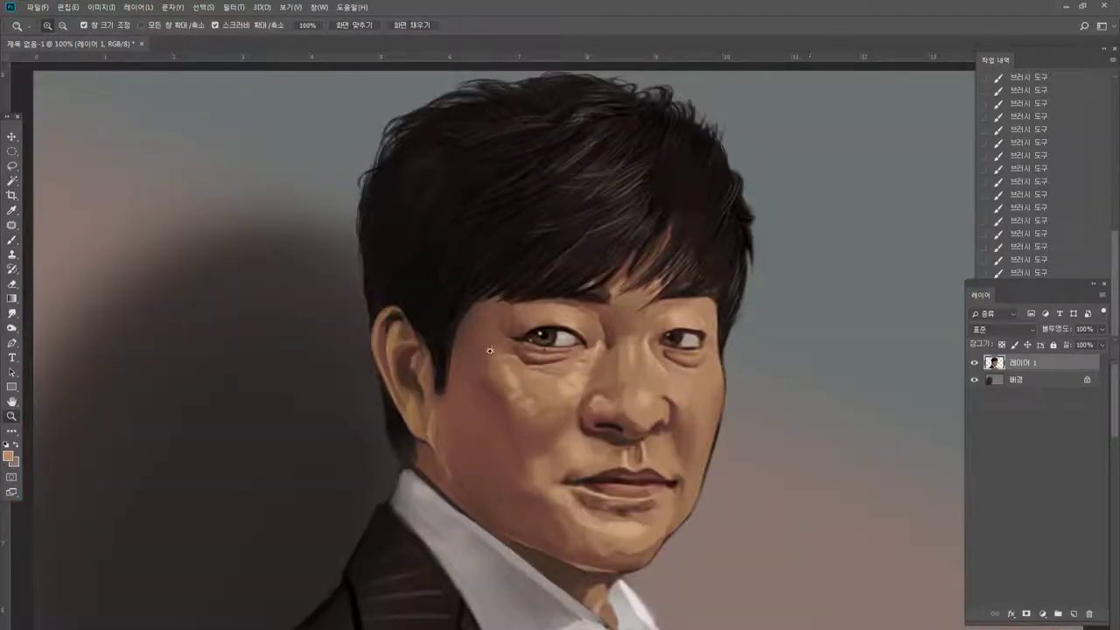
left_click(504, 381)
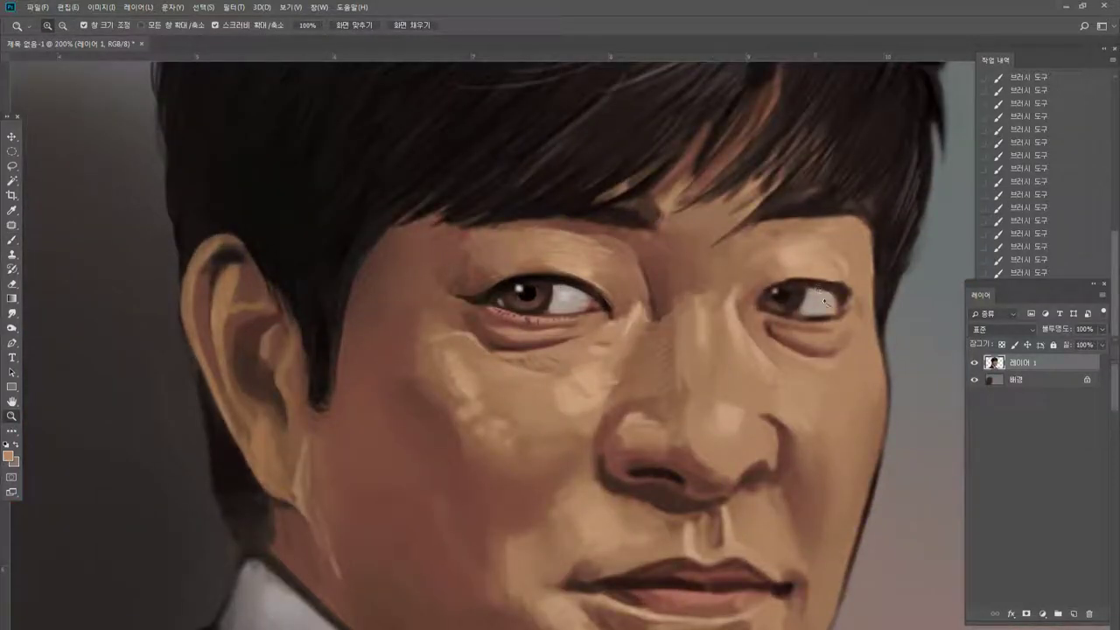
left_click(823, 273)
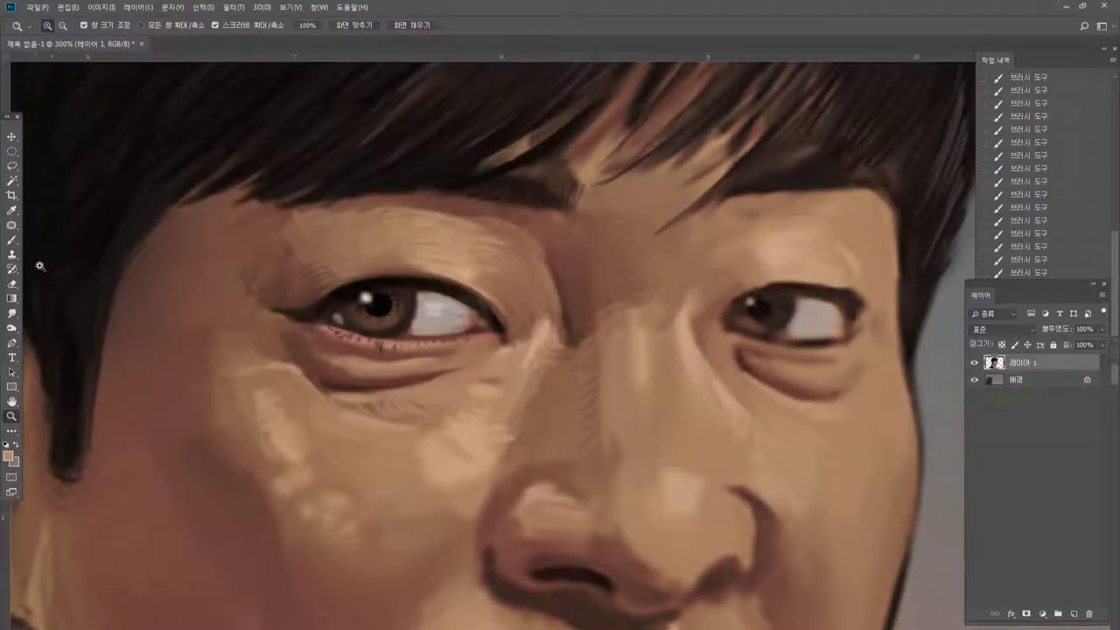
left_click(12, 313)
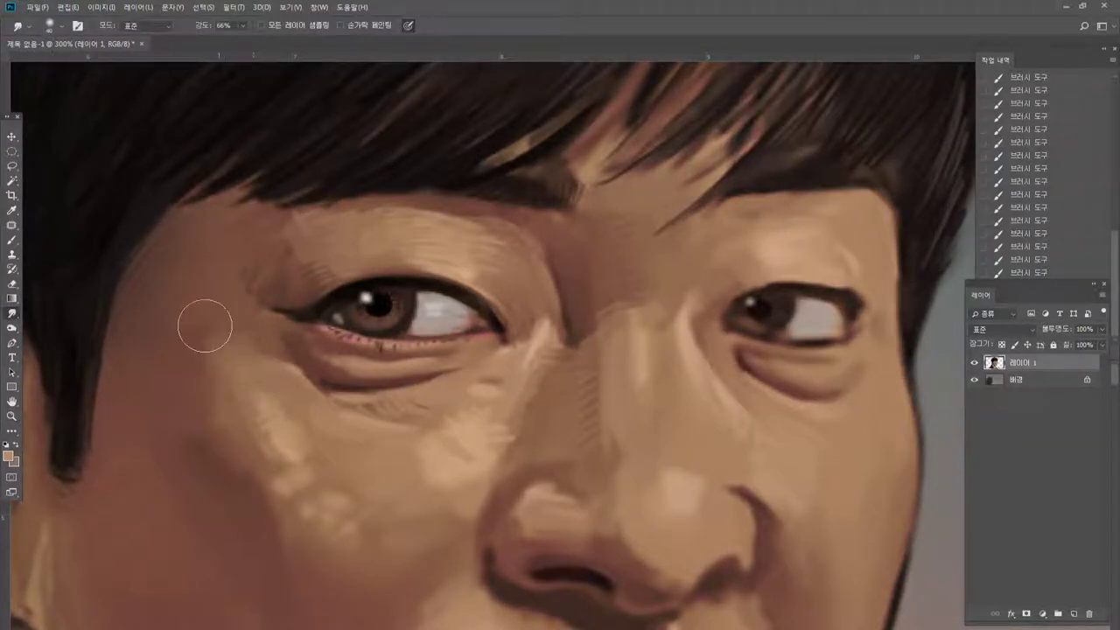
left_click(12, 240)
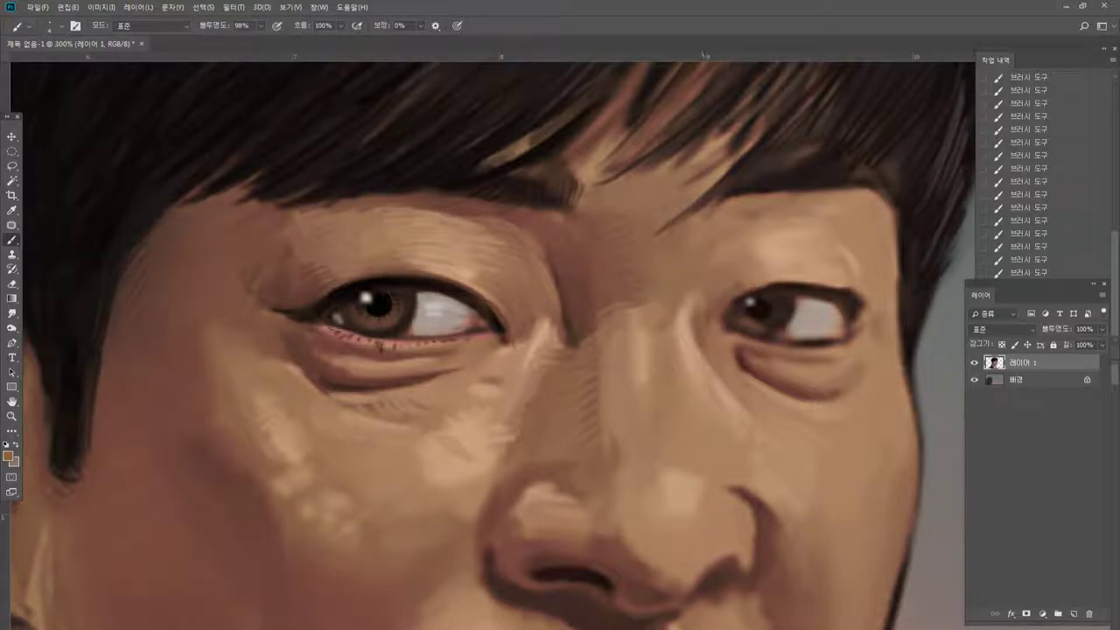
left_click_drag(705, 324, 707, 333)
left_click_drag(706, 327, 706, 339)
left_click_drag(701, 330, 702, 340)
left_click_drag(698, 330, 700, 340)
key("ctrl+z")
key("ctrl+z")
key("ctrl+z")
key("ctrl+z")
key("ctrl+z")
key("ctrl+z")
key("ctrl+z")
key("ctrl+z")
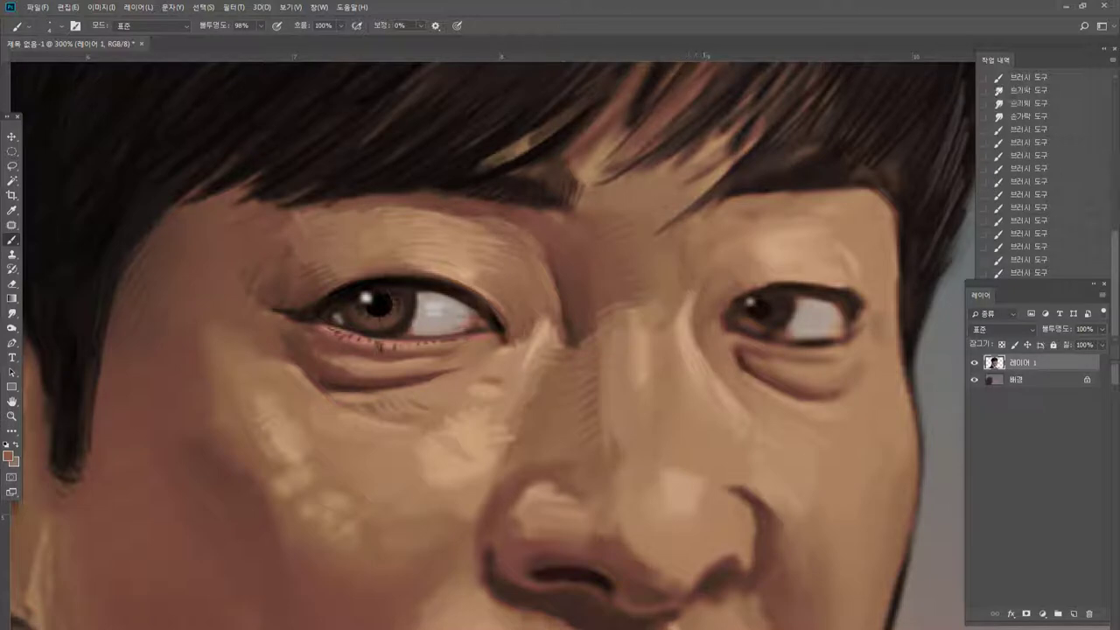
Hatch short strokes beside the nose bridge near the far eye and on the skin below that eyebrow's inner end.
left_click_drag(706, 330, 707, 339)
left_click_drag(708, 332, 714, 338)
left_click(705, 334, "alt")
left_click(696, 261, "alt")
left_click_drag(717, 219, 739, 210)
left_click(739, 228, "alt")
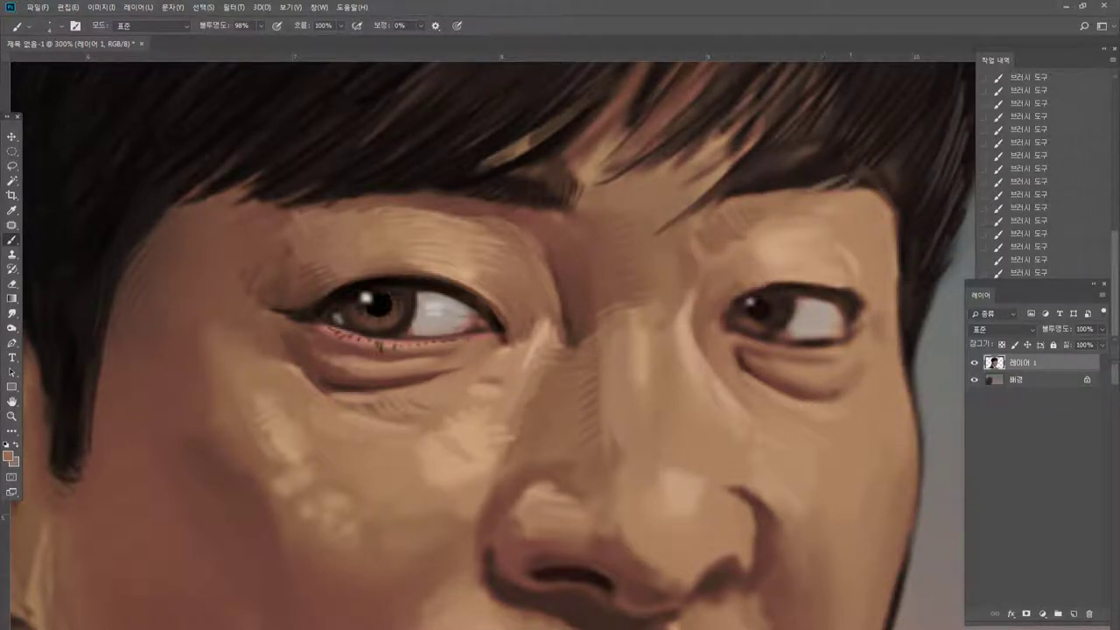
Paint fine diagonal strands into the fringe above the far eyebrow using sampled dark hair and reddish-brown tones.
left_click(828, 174, "alt")
left_click_drag(821, 143, 804, 158)
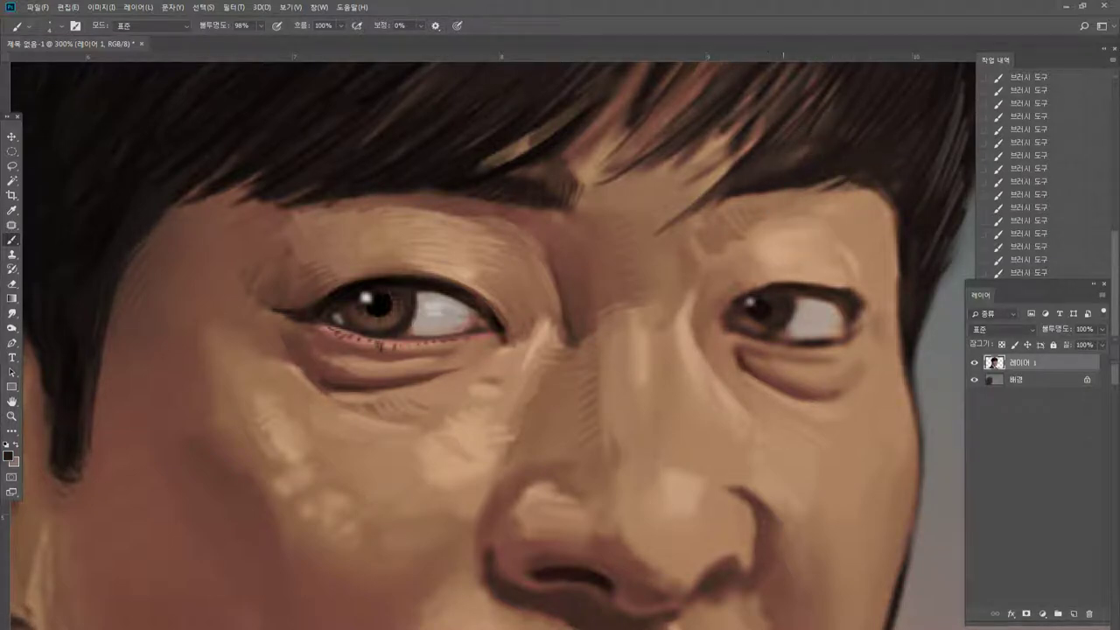
left_click(700, 187, "alt")
left_click(726, 96, "alt")
left_click_drag(743, 116, 696, 158)
mouse_move(761, 98)
left_mouse_down()
mouse_move(686, 170)
mouse_move(727, 144)
left_mouse_up()
left_click(748, 139, "alt")
left_click_drag(802, 95, 765, 138)
left_click_drag(821, 79, 735, 166)
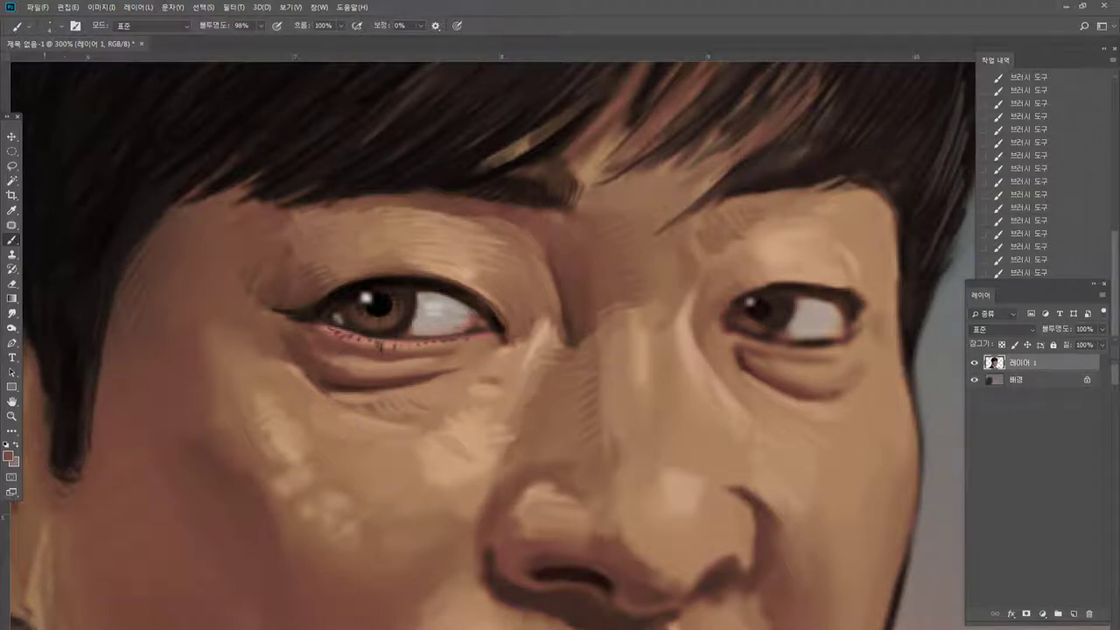
Paint thin reddish-brown strands from the fringe down across the skin between the eyebrows.
double_click(12, 417)
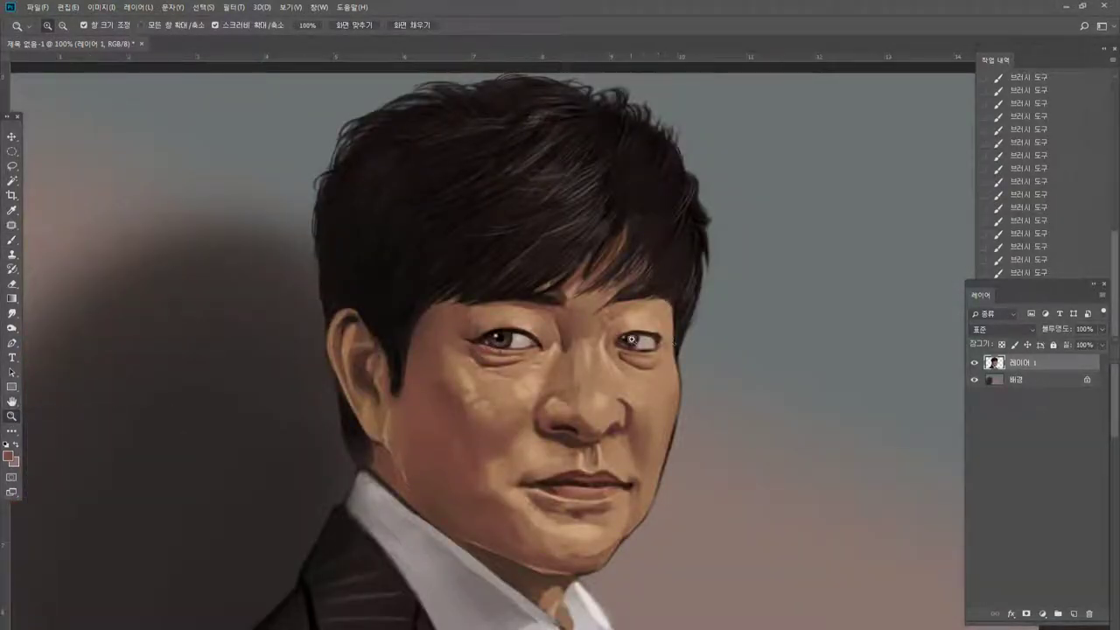
left_click(632, 339)
left_click(632, 339)
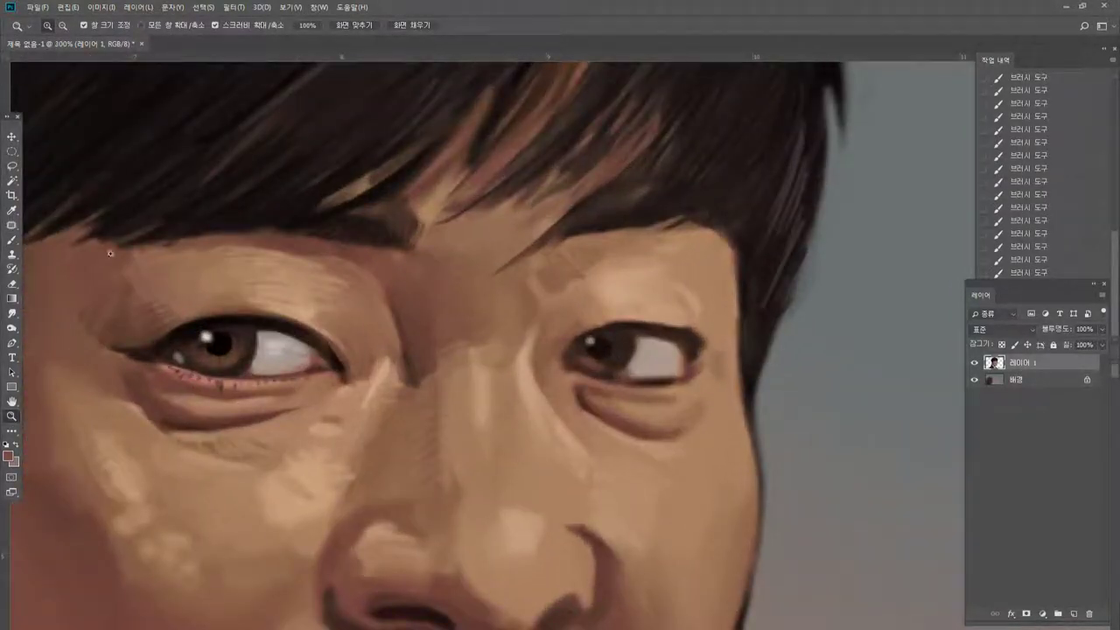
left_click(12, 239)
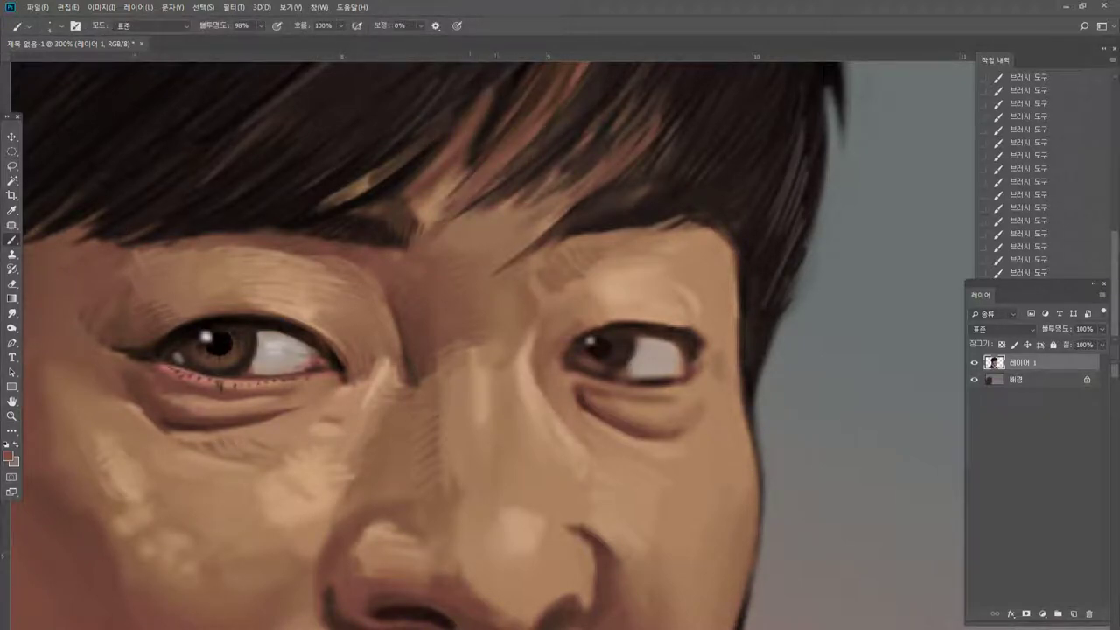
mouse_move(515, 212)
left_mouse_down()
mouse_move(466, 252)
mouse_move(478, 251)
left_mouse_up()
left_click_drag(544, 200, 499, 231)
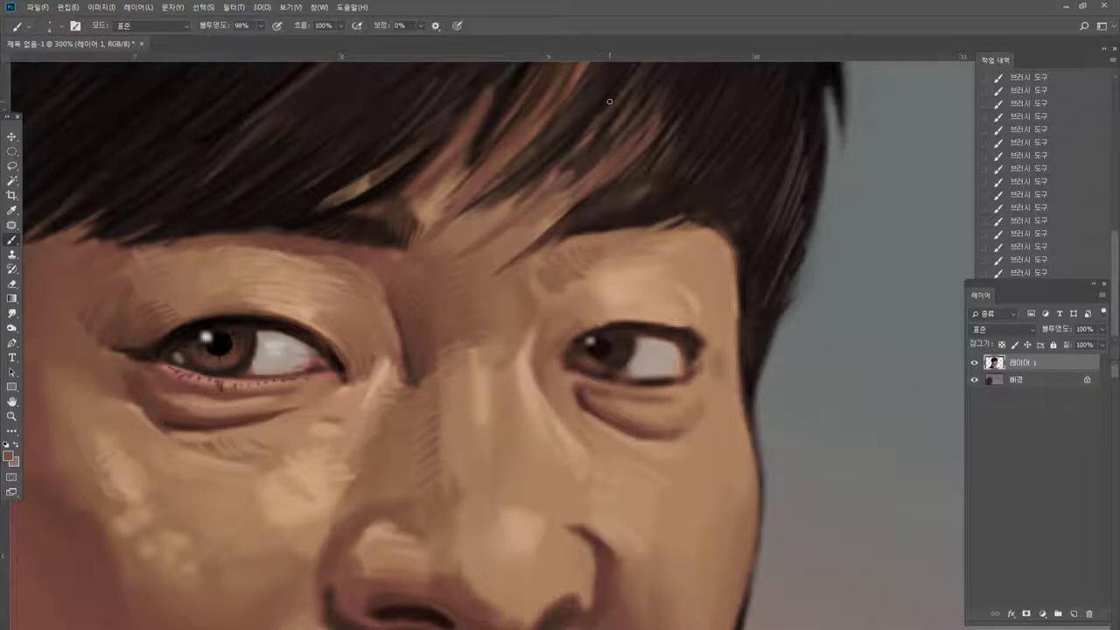
Paint long diagonal strands in sampled browns past the near eyebrow's inner end toward the inner corner of the near eye.
left_click(399, 242, "alt")
left_click_drag(455, 218, 413, 262)
mouse_move(460, 217)
left_mouse_down()
mouse_move(372, 306)
mouse_move(371, 296)
left_mouse_up()
left_click(409, 255, "alt")
left_click_drag(407, 257, 376, 299)
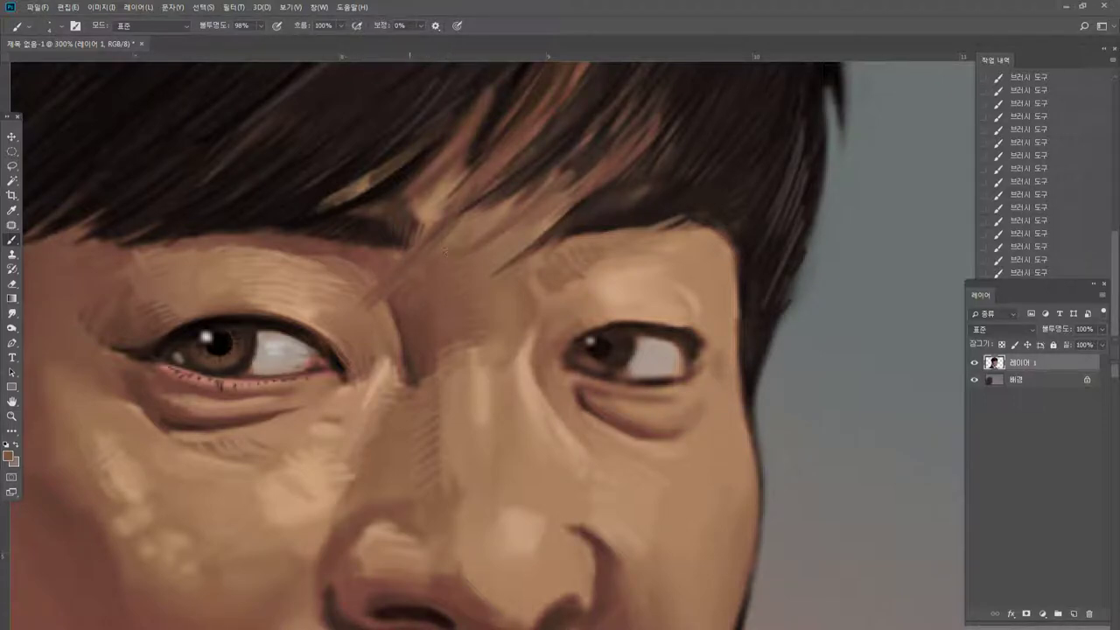
left_click(444, 252, "alt")
left_click_drag(424, 287, 381, 329)
left_click_drag(449, 255, 411, 308)
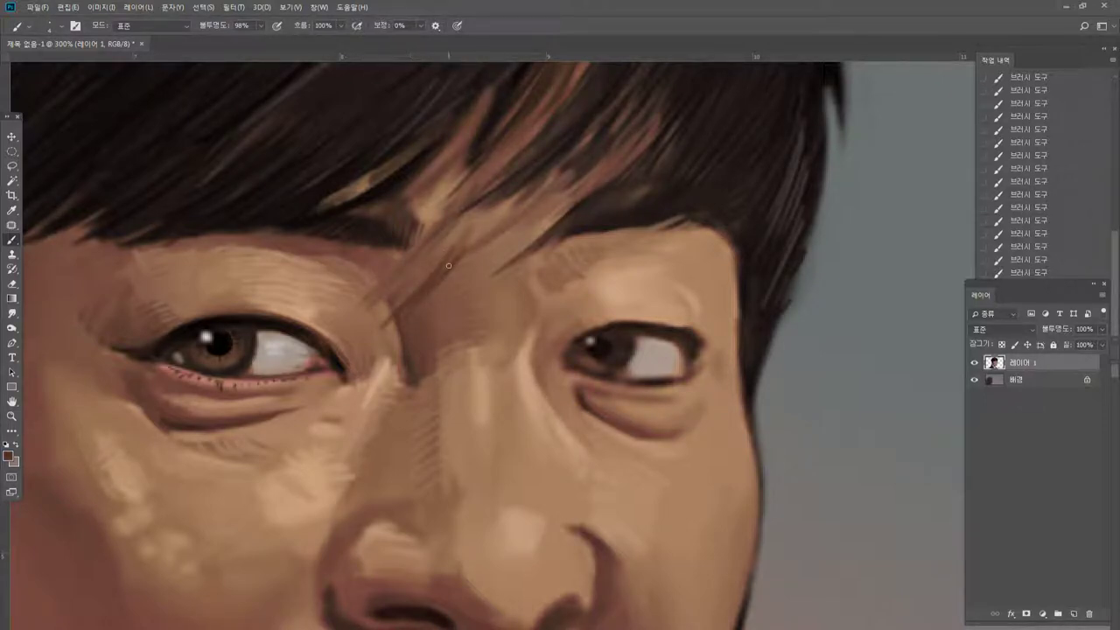
Add soft brown strands across the nose bridge toward the far eyebrow, blending them with sampled skin and brow tones.
left_click(437, 274, "alt")
left_click_drag(453, 256, 472, 233)
left_click_drag(469, 303, 540, 256)
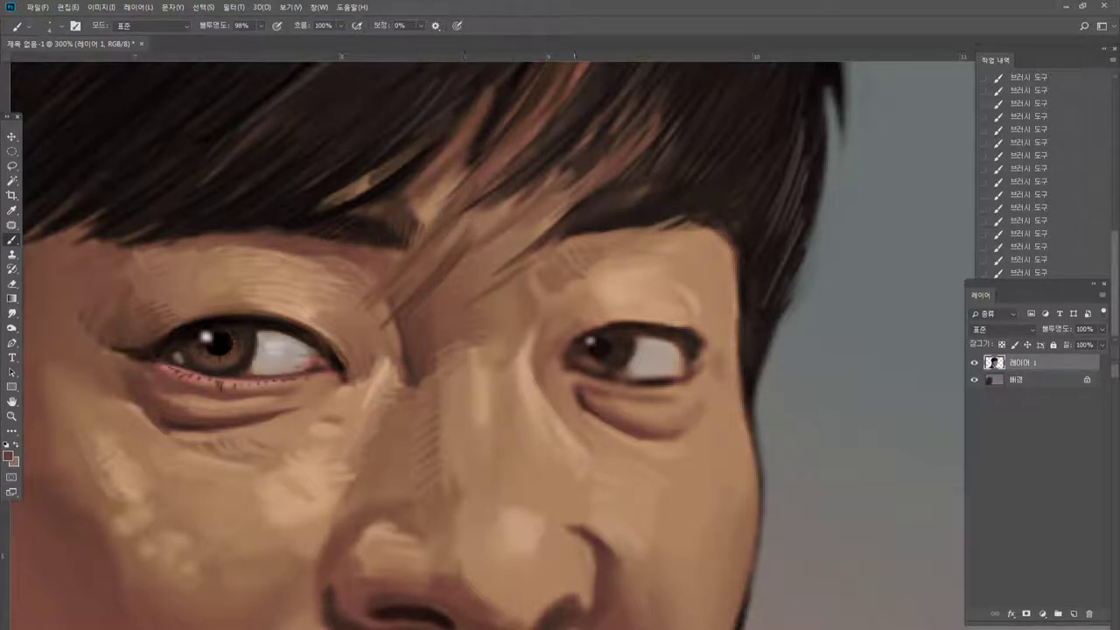
mouse_move(473, 287)
left_mouse_down()
mouse_move(513, 253)
mouse_move(516, 267)
mouse_move(598, 233)
mouse_move(700, 232)
left_mouse_up()
left_click(482, 263, "alt")
left_click(581, 227, "alt")
left_click(608, 196, "alt")
left_click(602, 230, "alt")
left_click(540, 253, "alt")
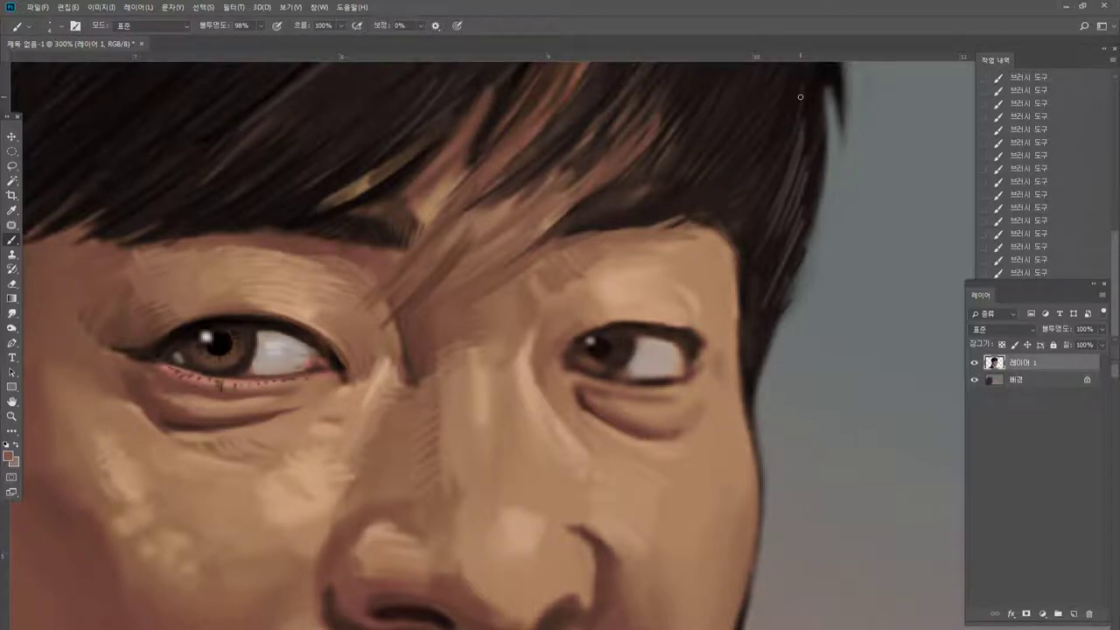
Paint fine near-black strands over the orange-brown gaps in the fringe above the eyebrows.
double_click(12, 419)
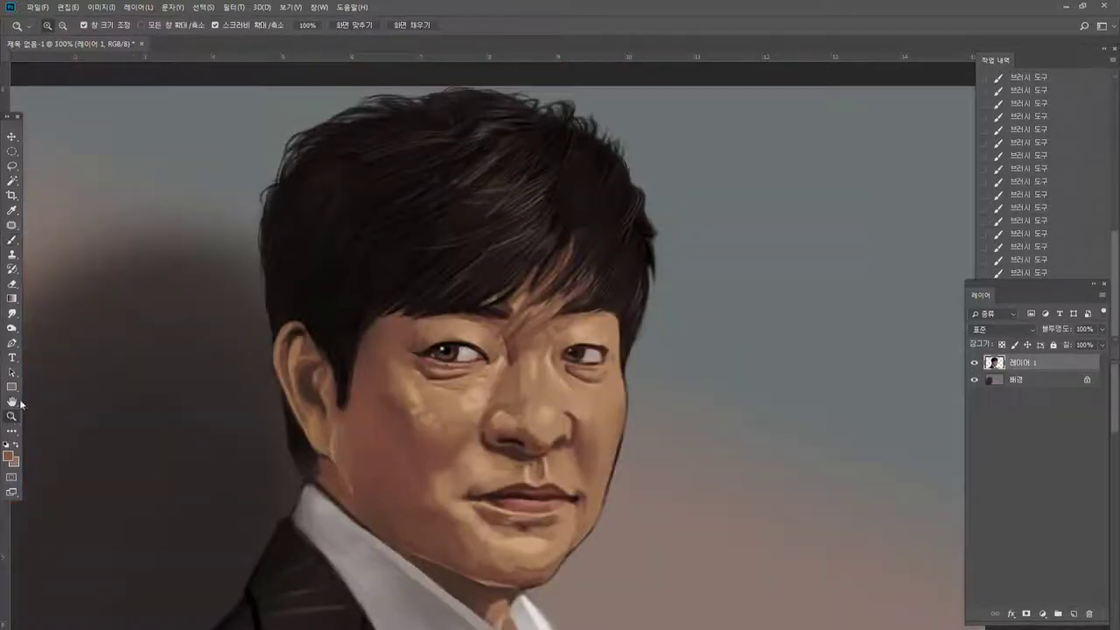
left_click(559, 377, "alt")
left_click(521, 408)
left_click(605, 259)
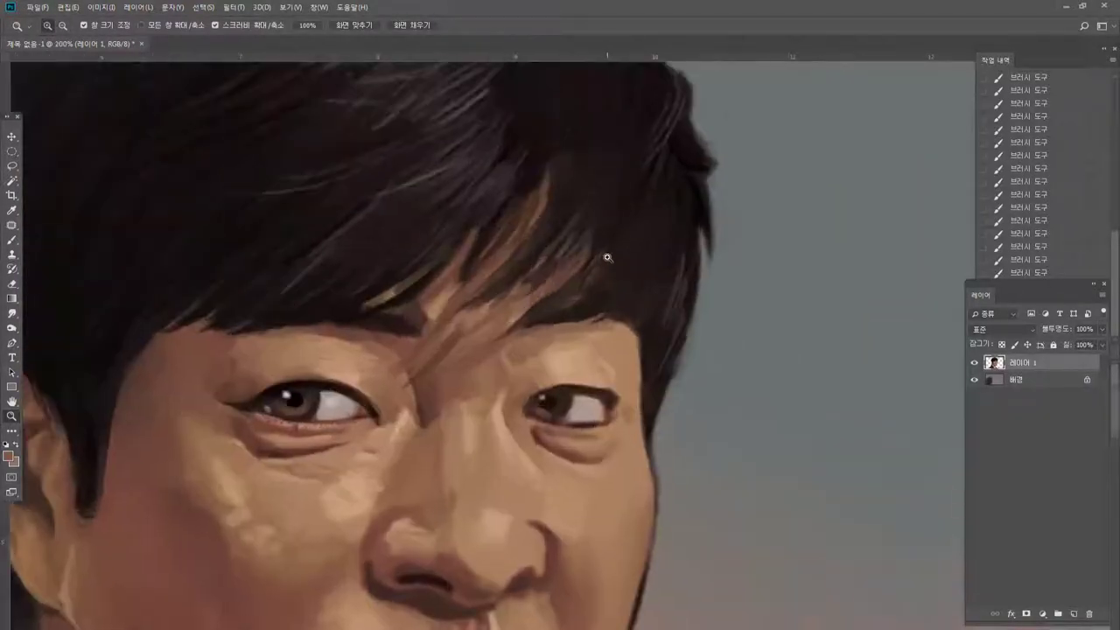
left_click(490, 253)
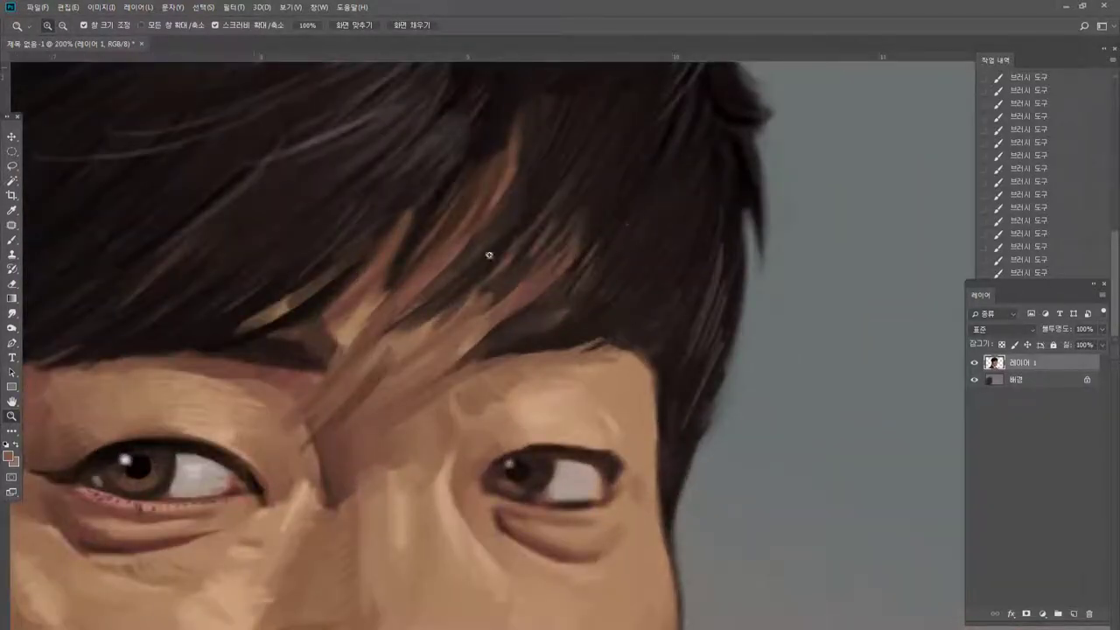
left_click(12, 239)
left_click(500, 127, "alt")
left_click_drag(489, 163, 439, 230)
left_click_drag(502, 157, 451, 231)
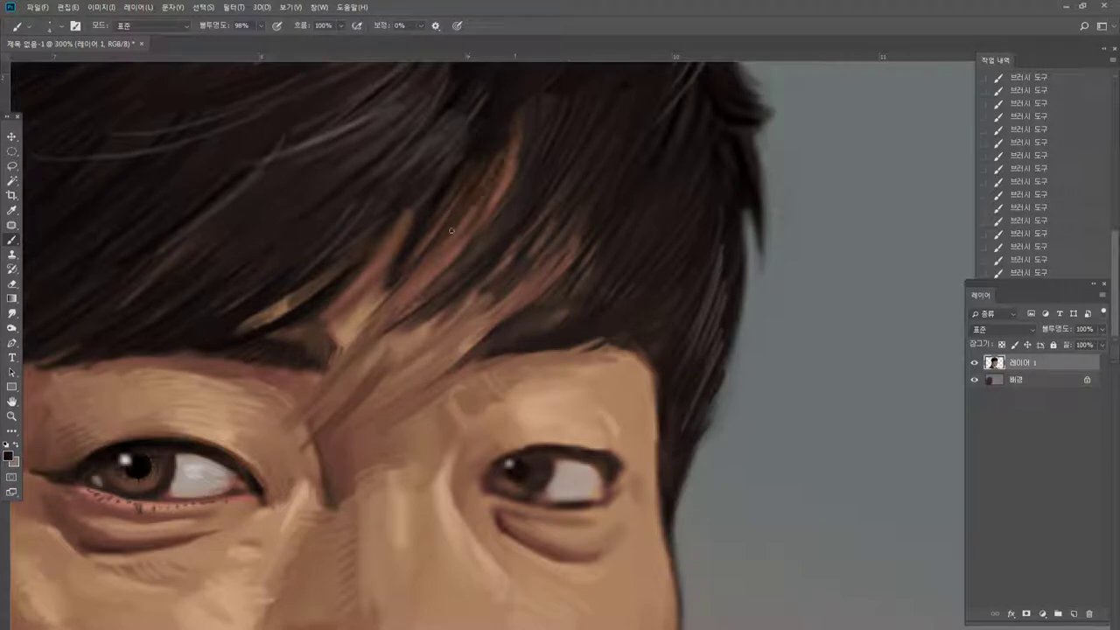
left_click_drag(427, 192, 387, 248)
left_click_drag(413, 210, 338, 299)
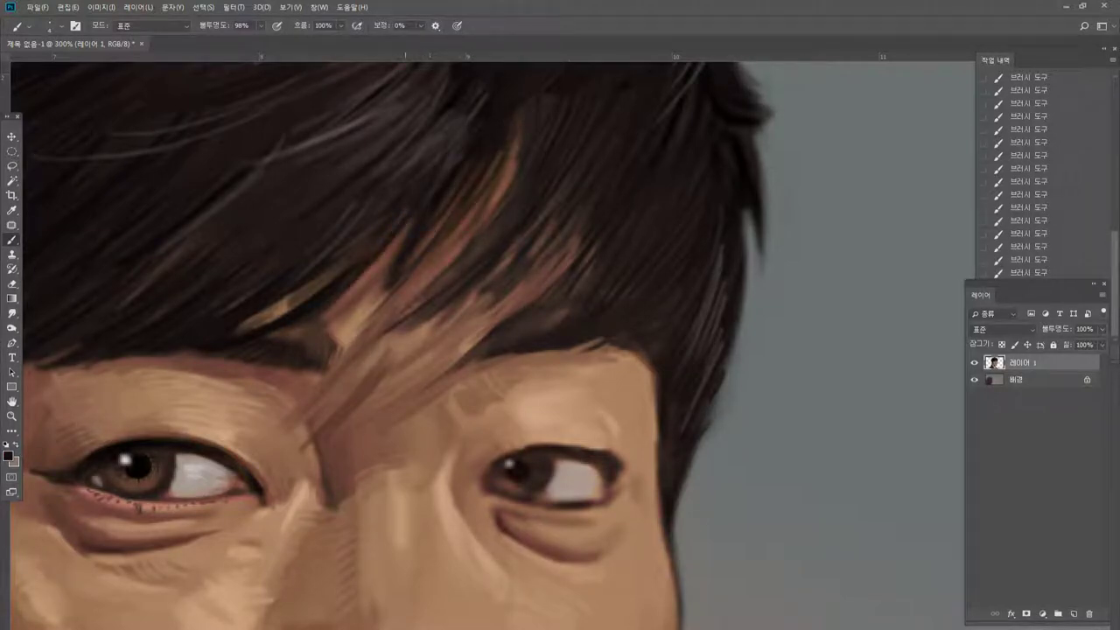
left_click_drag(383, 219, 334, 256)
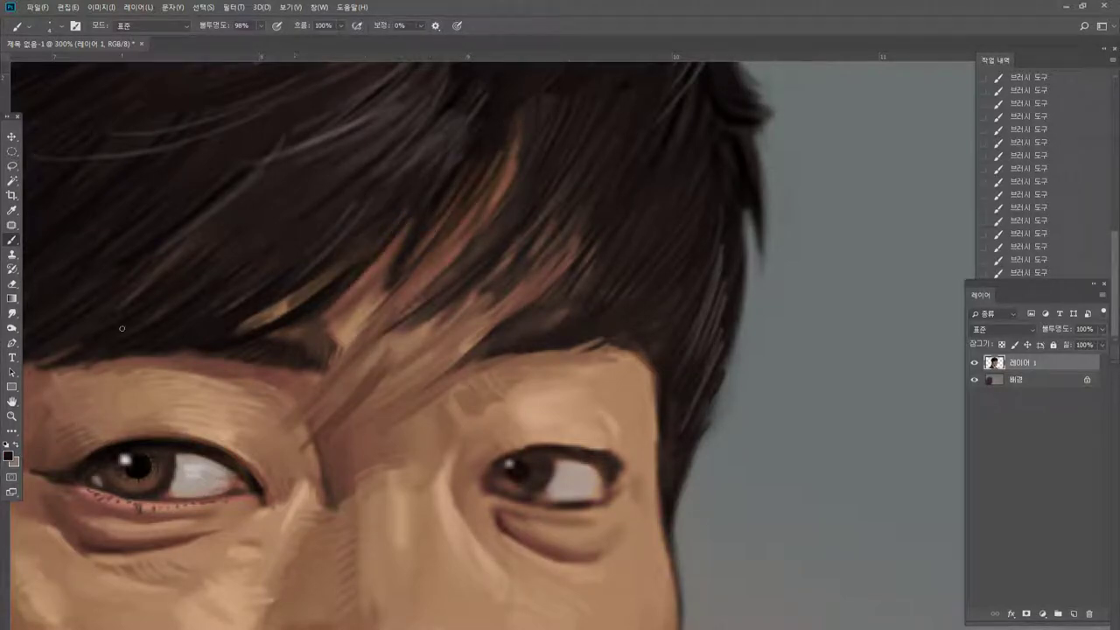
Blend the skin below the far eyebrow with sampled tones and edge the face in skin tone along the side hairline.
left_click(547, 413, "alt")
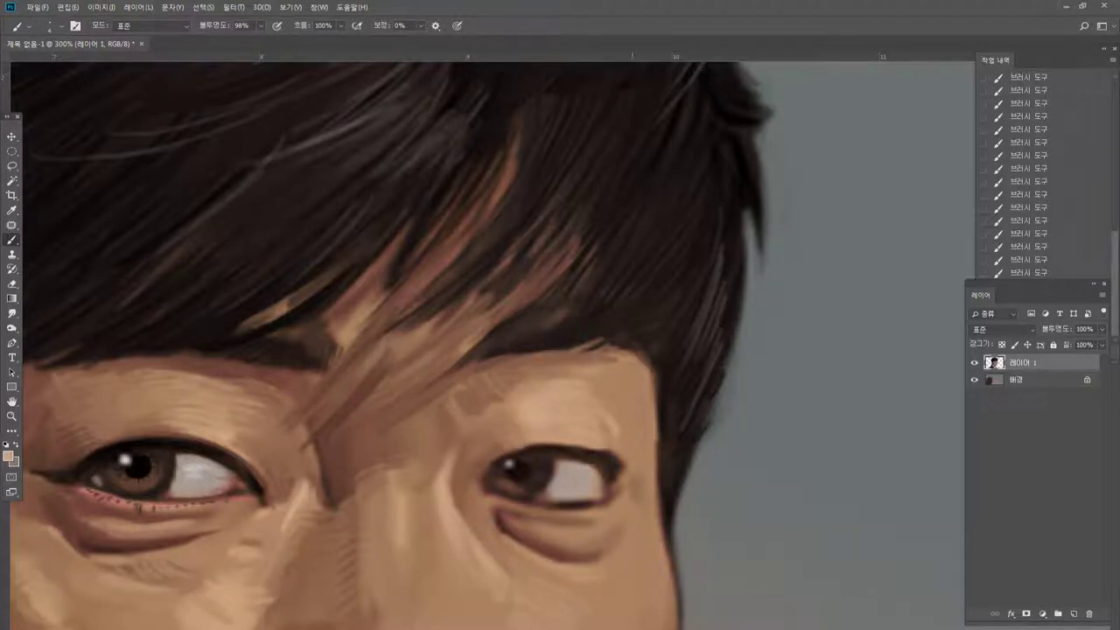
left_click(625, 403, "alt")
left_click(599, 379, "alt")
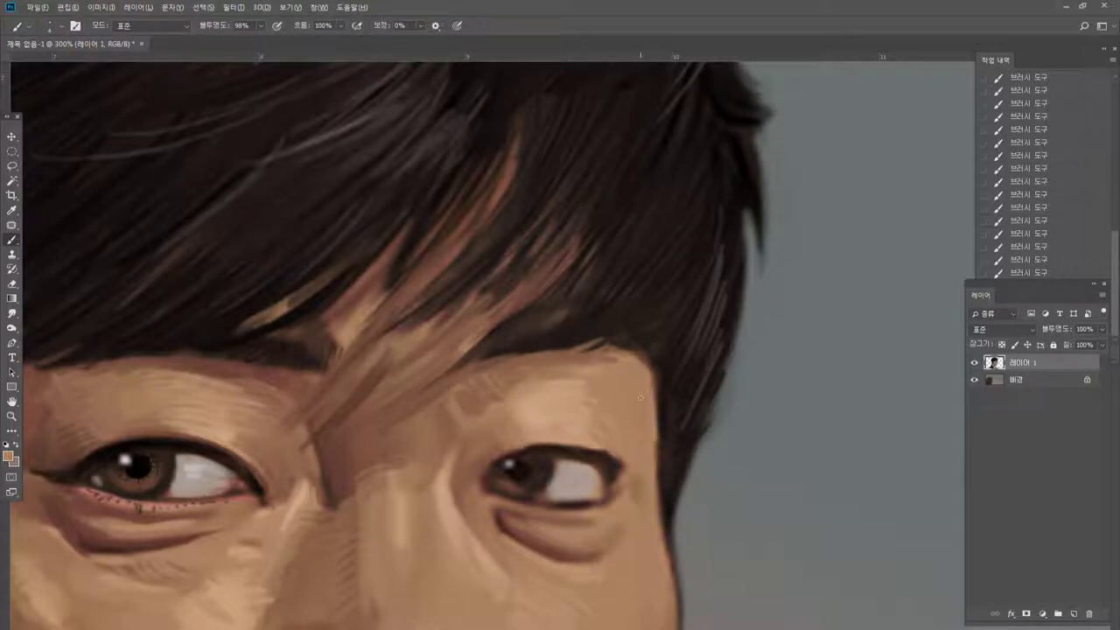
left_click_drag(658, 393, 658, 538)
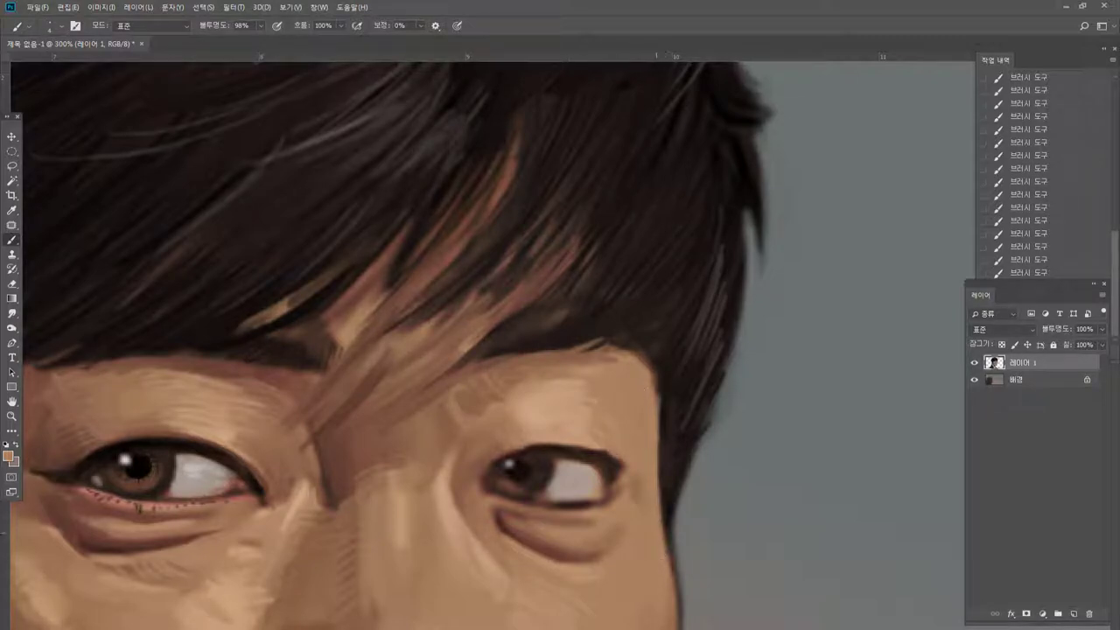
Paint a round dark pupil in the far eye and refine its iris with sampled dark tones.
double_click(11, 417)
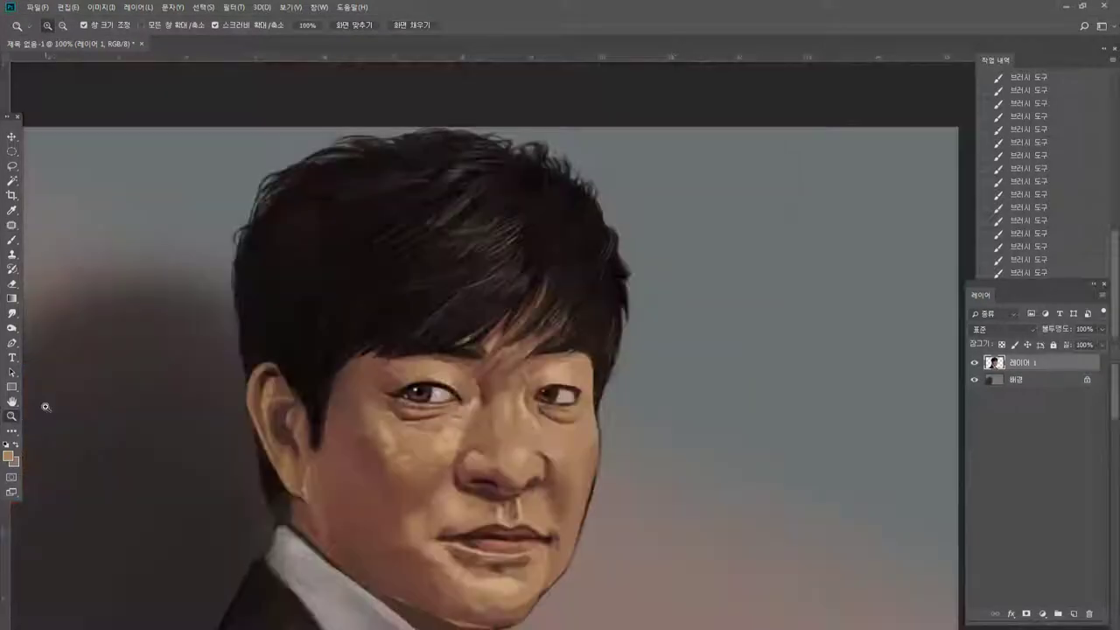
left_click(525, 444)
left_click(570, 388)
left_click(569, 387)
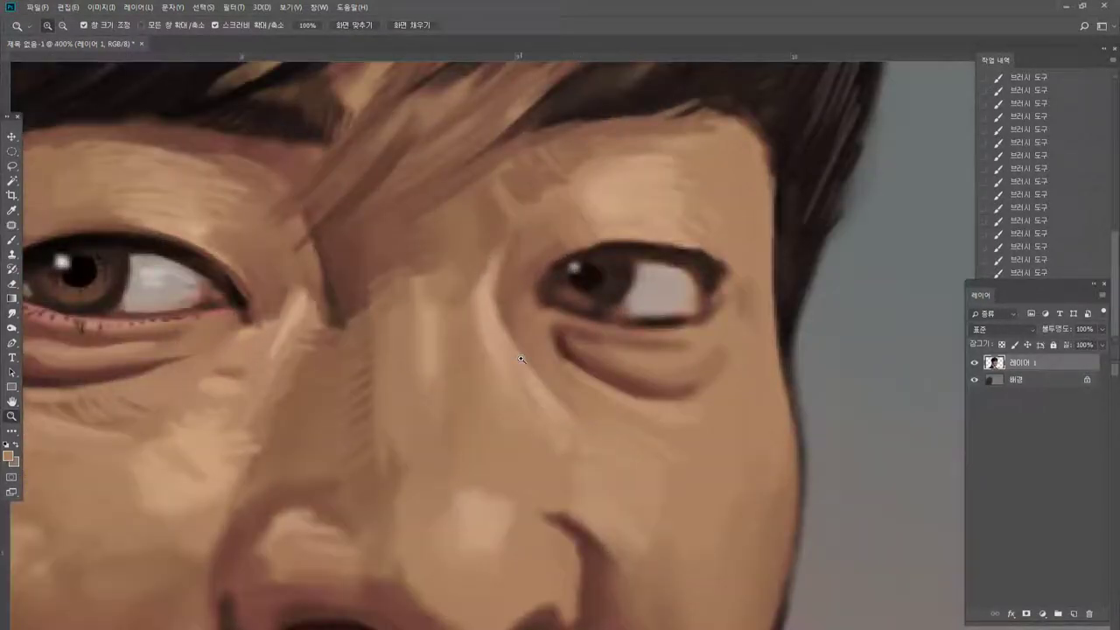
left_click(11, 240)
left_click(103, 287, "alt")
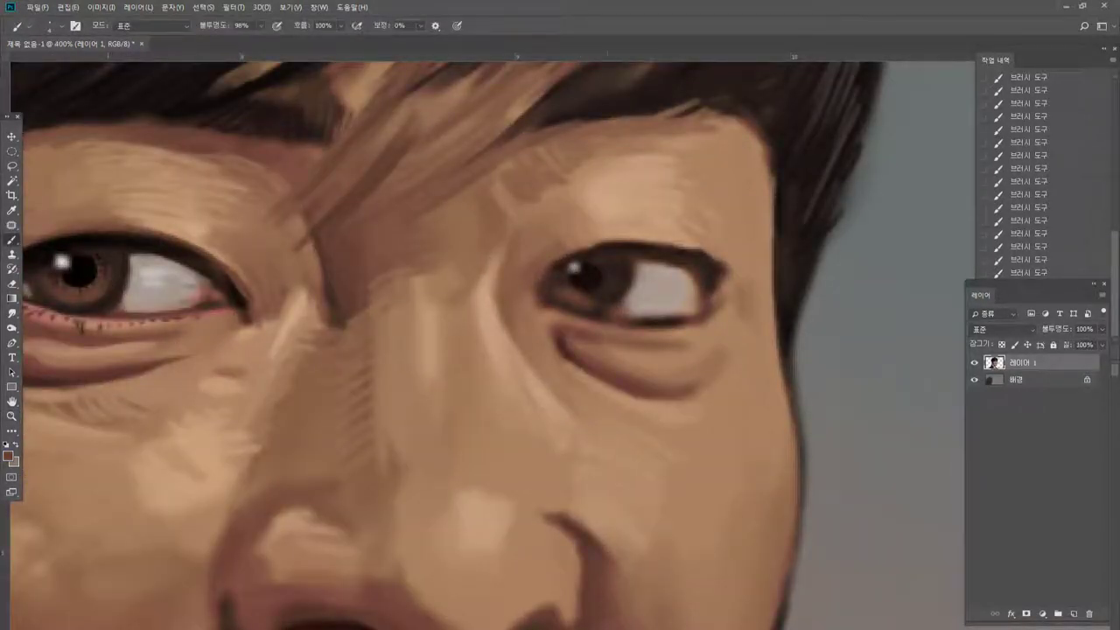
left_click(590, 277, "alt")
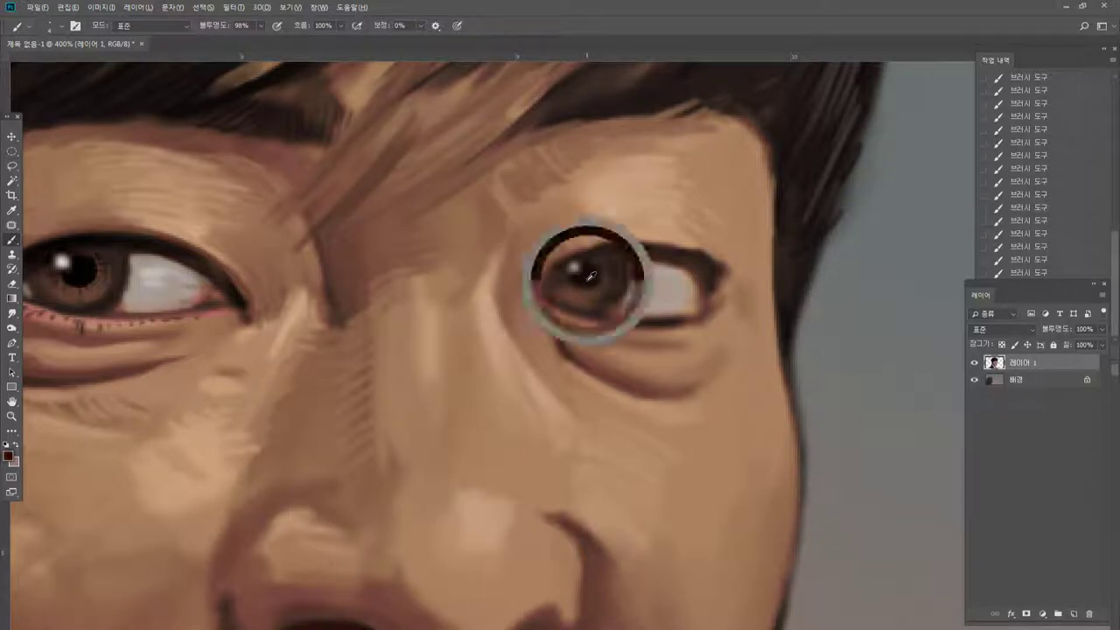
left_click_drag(585, 287, 600, 282)
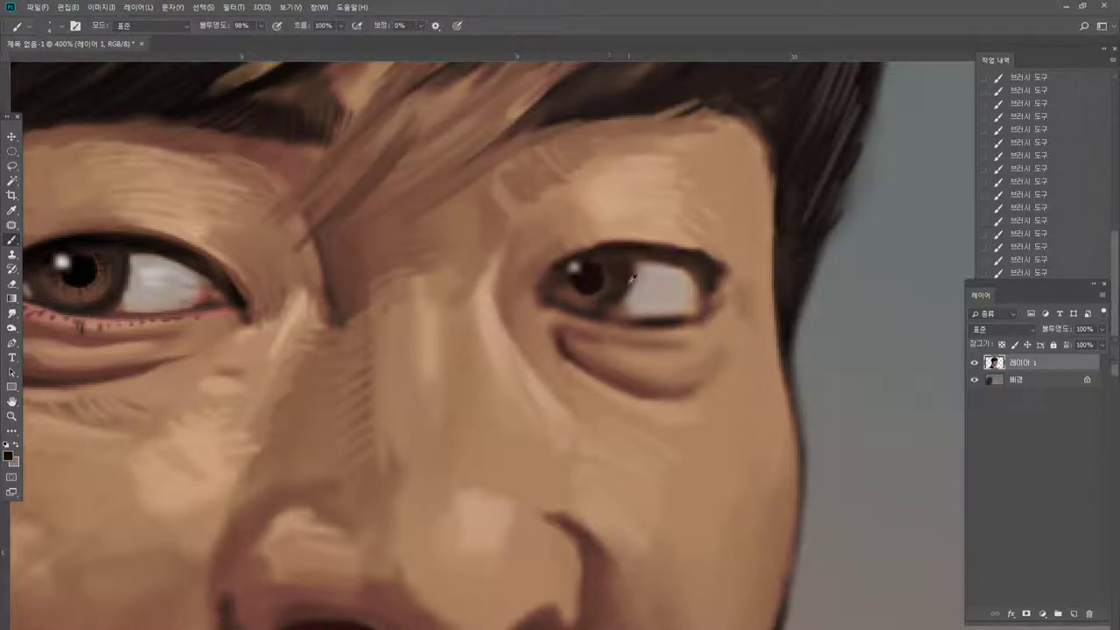
left_click(603, 295, "alt")
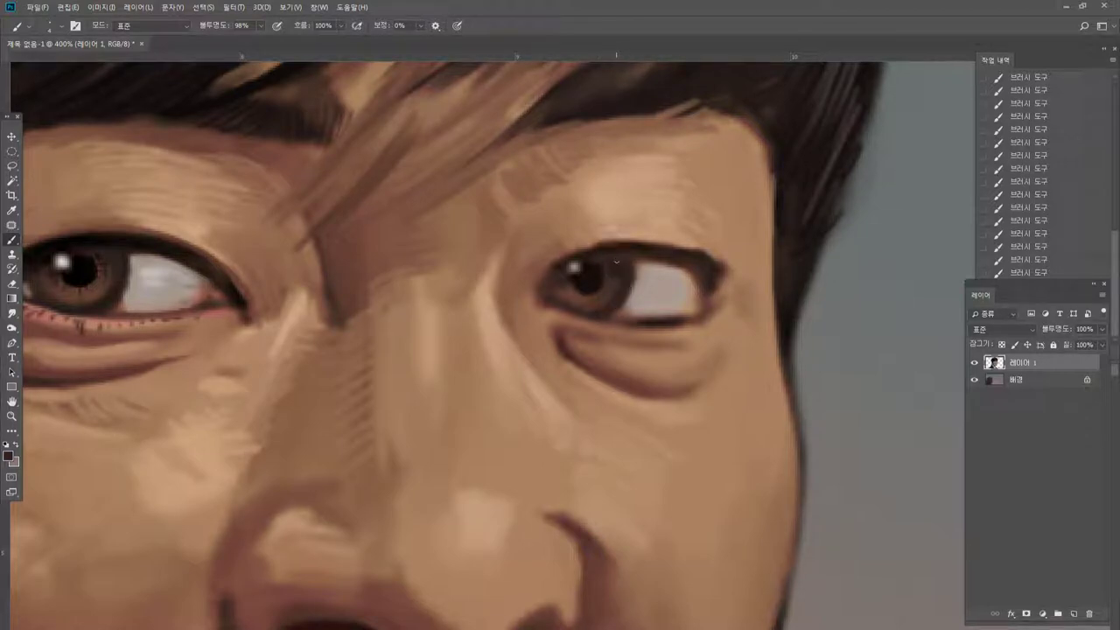
left_click(589, 267, "alt")
Add a light spot at the far eye's inner corner and darken the lid line rising from that corner.
left_click(658, 303, "alt")
mouse_move(541, 304)
left_mouse_down()
mouse_move(553, 284)
mouse_move(552, 297)
left_mouse_up()
left_click(539, 293, "alt")
left_click(584, 344, "alt")
left_click(557, 274, "alt")
mouse_move(549, 289)
left_mouse_down()
mouse_move(565, 303)
mouse_move(549, 273)
mouse_move(595, 247)
left_mouse_up()
Hatch sampled light skin tones onto the far upper eyelid and touch up the skin edge beside the hairline.
left_click(590, 285, "alt")
left_click(585, 287, "alt")
mouse_move(617, 242)
left_mouse_down()
mouse_move(663, 241)
mouse_move(570, 236)
mouse_move(589, 208)
left_mouse_up()
left_click(552, 253, "alt")
left_click(649, 156, "alt")
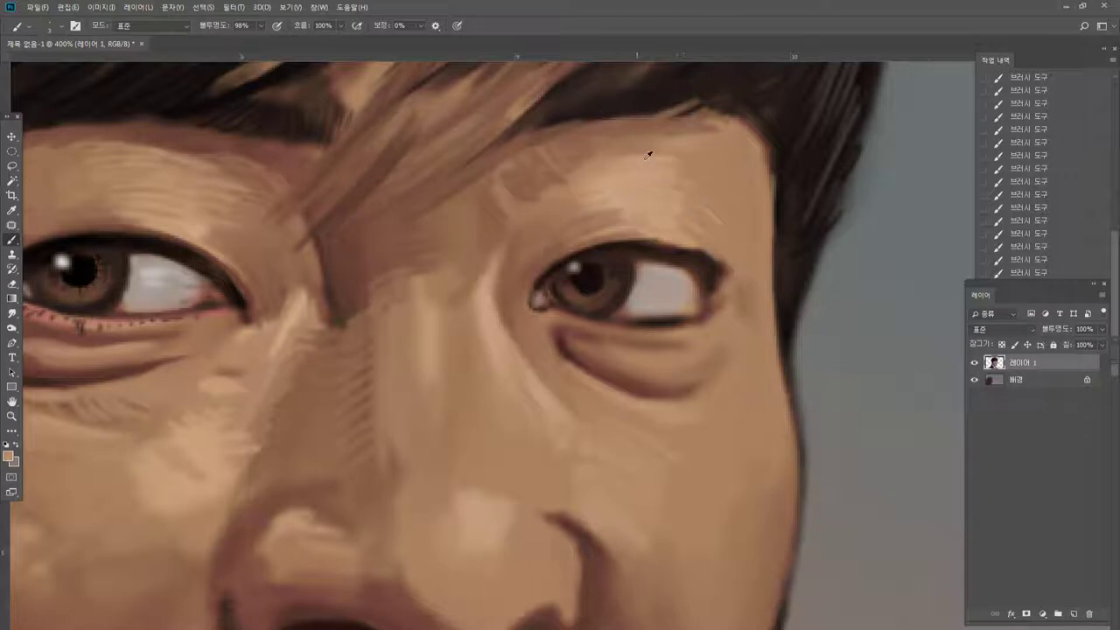
left_click(751, 177, "alt")
left_click_drag(770, 144, 769, 158)
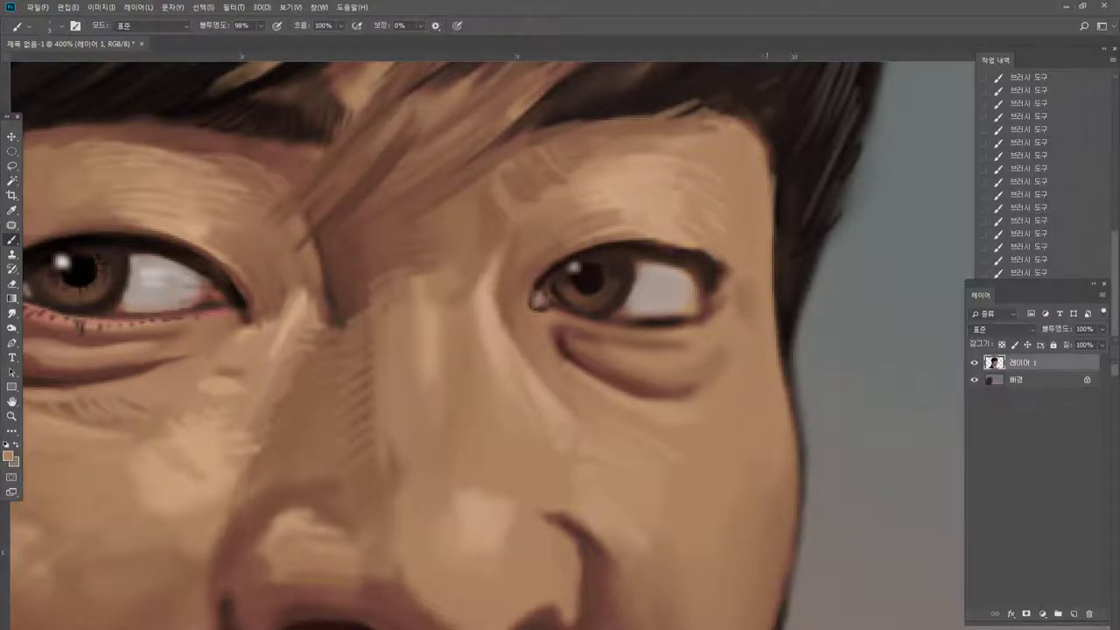
Refine the far eye's upper lash line out to the outer corner with sampled dark and reddish-brown tones.
left_click(672, 248, "alt")
left_click_drag(637, 247, 700, 245)
left_click(725, 272, "alt")
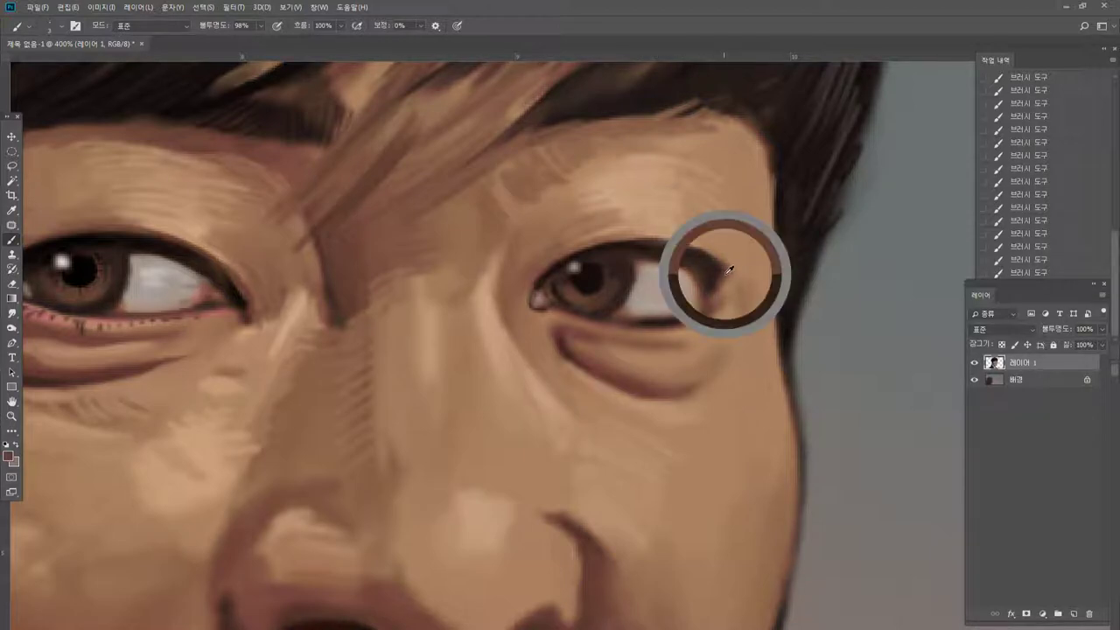
mouse_move(604, 244)
left_mouse_down()
mouse_move(649, 246)
mouse_move(639, 261)
mouse_move(683, 270)
left_mouse_up()
left_click(607, 247, "alt")
left_click(674, 271, "alt")
Paint the far eye's lower lid line toward the outer corner in sampled dark and reddish tones.
left_click(602, 315, "alt")
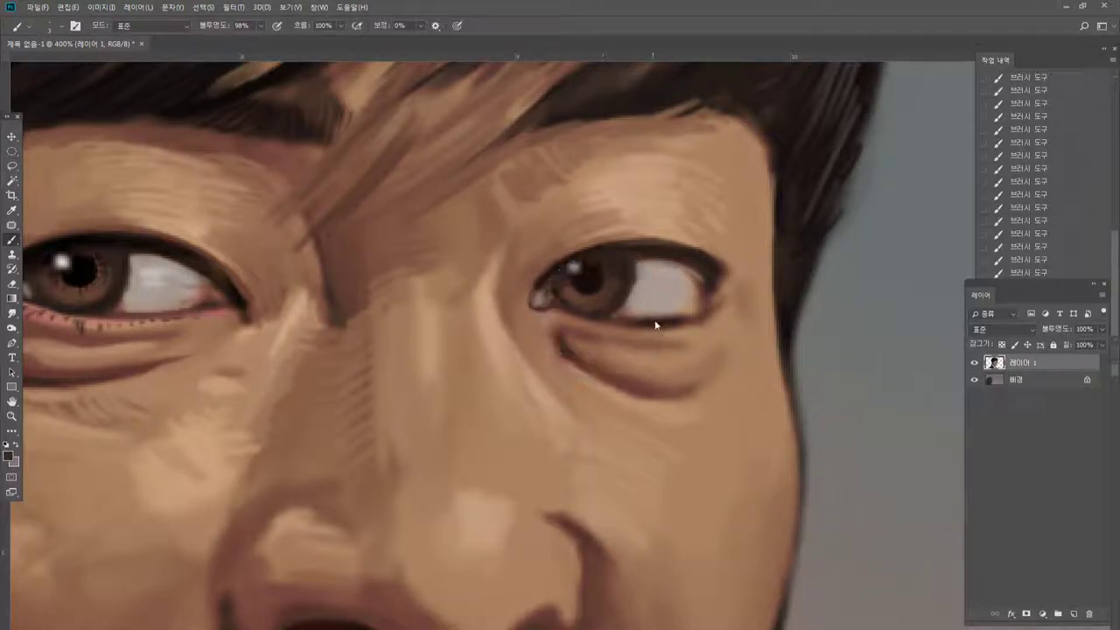
mouse_move(662, 320)
left_mouse_down()
mouse_move(692, 334)
mouse_move(670, 322)
mouse_move(707, 301)
left_mouse_up()
left_click(715, 312, "alt")
left_click_drag(639, 323, 692, 309)
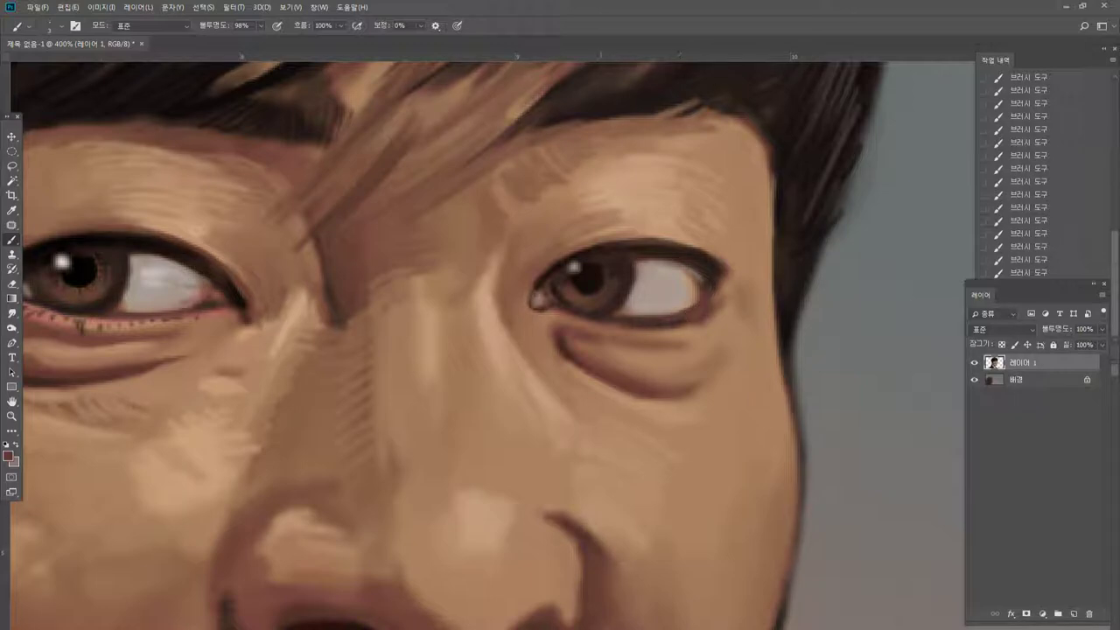
Add a thin light skin-toned rim along the far eye's lower lid and touch up the white's outer corner.
left_click(292, 323, "alt")
left_click(641, 214, "alt")
mouse_move(563, 312)
left_mouse_down()
mouse_move(649, 328)
mouse_move(697, 317)
left_mouse_up()
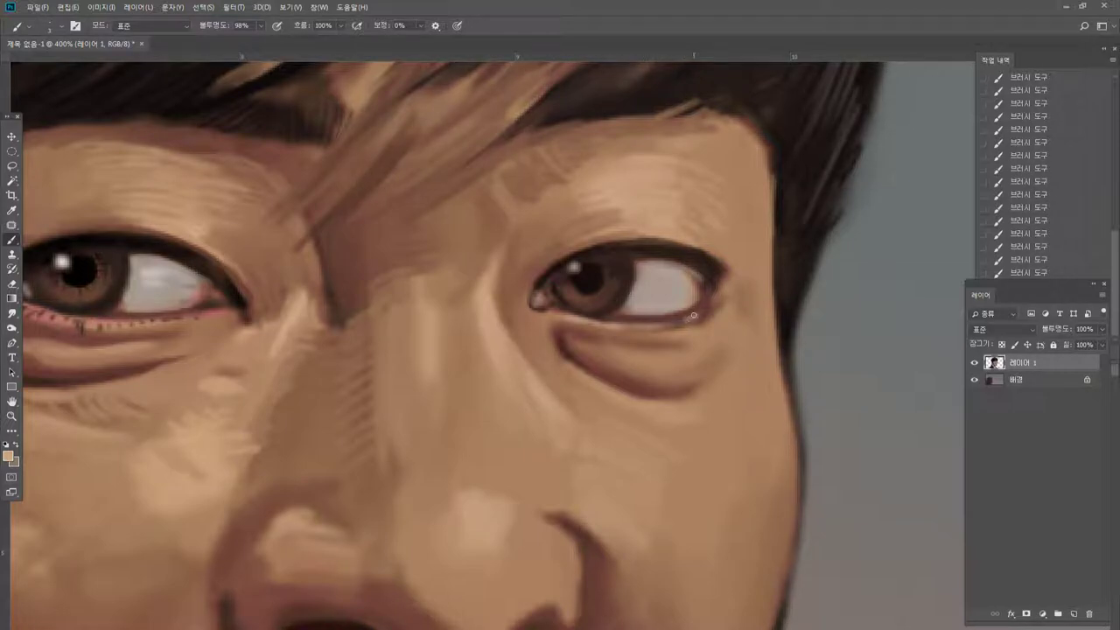
left_click(671, 312, "alt")
mouse_move(696, 302)
left_mouse_down()
mouse_move(657, 312)
mouse_move(693, 297)
left_mouse_up()
left_click(623, 313, "alt")
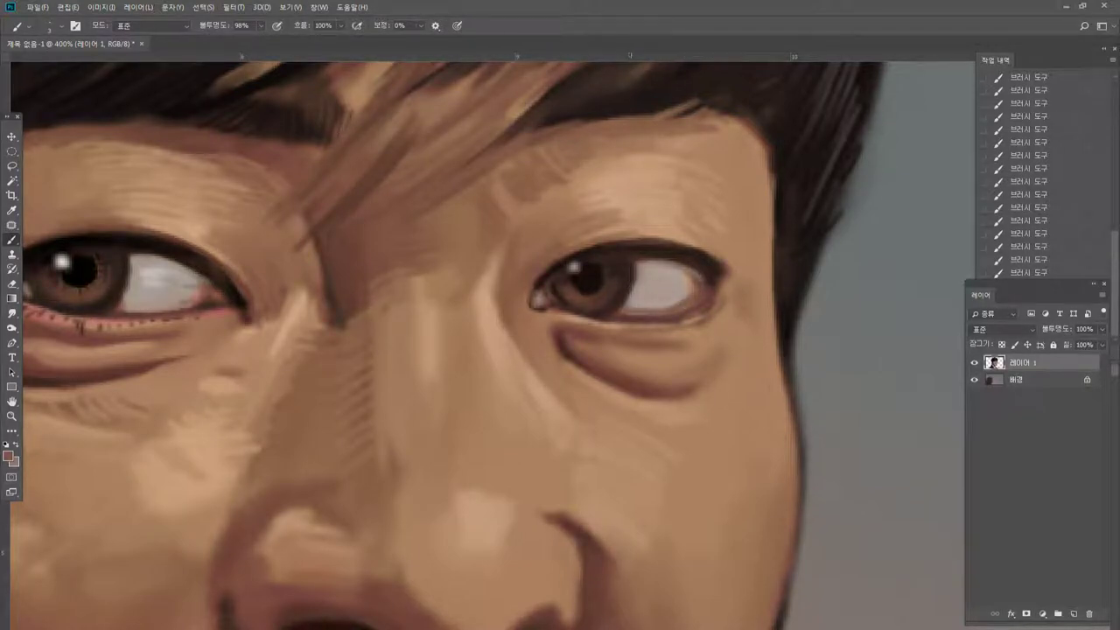
Touch up the far eye's iris and paint light skin strokes on the lower lid beneath its inner half.
left_click(576, 284, "alt")
left_click(645, 365, "alt")
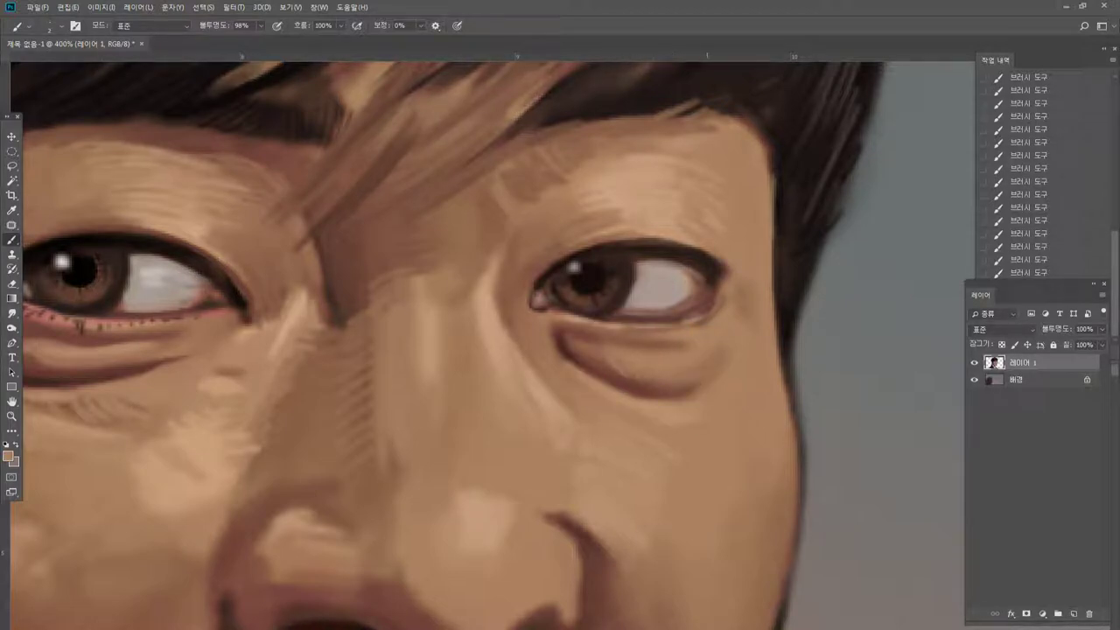
left_click(663, 243, "alt")
mouse_move(585, 337)
left_mouse_down()
mouse_move(614, 346)
mouse_move(622, 333)
mouse_move(611, 342)
left_mouse_up()
left_click(628, 341, "alt")
left_click(567, 330, "alt")
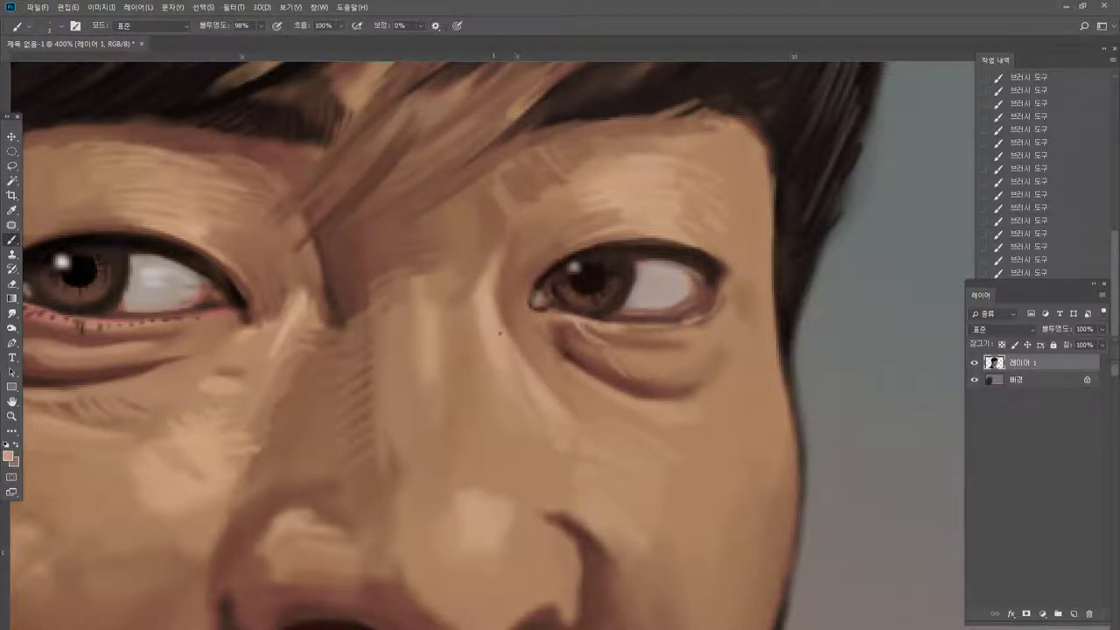
Touch up the far eye's inner corner with a light tone sampled from the near eye's white.
left_click(157, 270, "alt")
left_click_drag(535, 306, 542, 307)
left_click(187, 291, "alt")
Paint a short upward-curving crease from the far eye's outer corner with sampled lid and skin tones.
left_click(715, 276, "alt")
mouse_move(720, 273)
left_mouse_down()
mouse_move(737, 279)
mouse_move(747, 238)
left_mouse_up()
left_click(727, 270, "alt")
left_click(732, 261, "alt")
left_click(722, 265, "alt")
left_click(733, 275, "alt")
Shade the skin above and beside the far eye's outer-corner crease with sampled brown tones.
left_click_drag(730, 261, 741, 219)
left_click(734, 244, "alt")
left_click_drag(734, 262, 746, 245)
mouse_move(740, 259)
left_mouse_down()
mouse_move(760, 213)
mouse_move(747, 258)
left_mouse_up()
left_click_drag(728, 262, 738, 269)
left_click(726, 289, "alt")
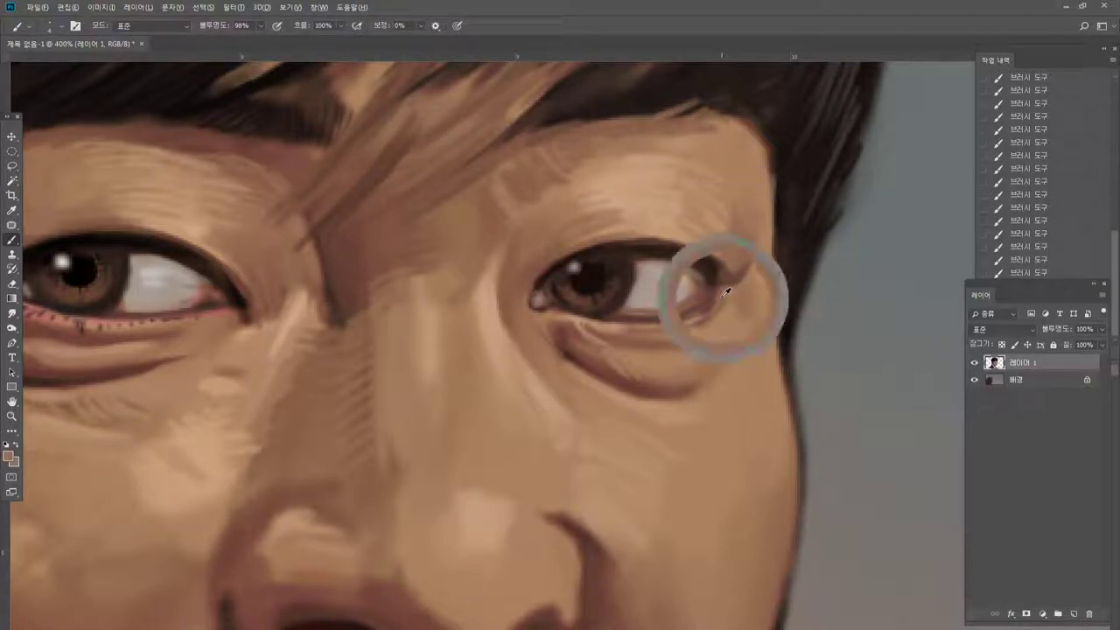
left_click(736, 283, "alt")
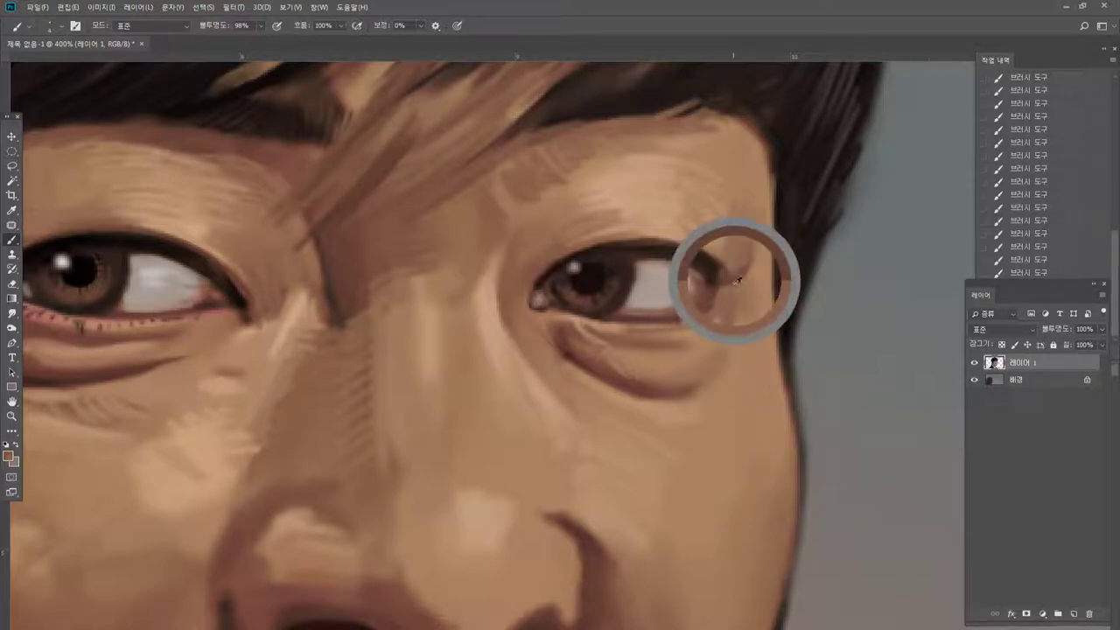
Hatch sampled brown shading onto the skin below the outer end of the far eye's under-eye bag.
mouse_move(728, 346)
left_mouse_down()
mouse_move(718, 385)
mouse_move(686, 414)
left_mouse_up()
left_click(680, 398, "alt")
left_click_drag(692, 398, 708, 416)
left_click_drag(715, 376, 714, 417)
mouse_move(723, 375)
left_mouse_down()
mouse_move(724, 418)
mouse_move(682, 410)
mouse_move(710, 403)
mouse_move(690, 418)
mouse_move(701, 403)
left_mouse_up()
left_click(689, 408, "alt")
left_click(687, 396, "alt")
left_click_drag(733, 366, 735, 417)
left_click_drag(740, 394, 740, 426)
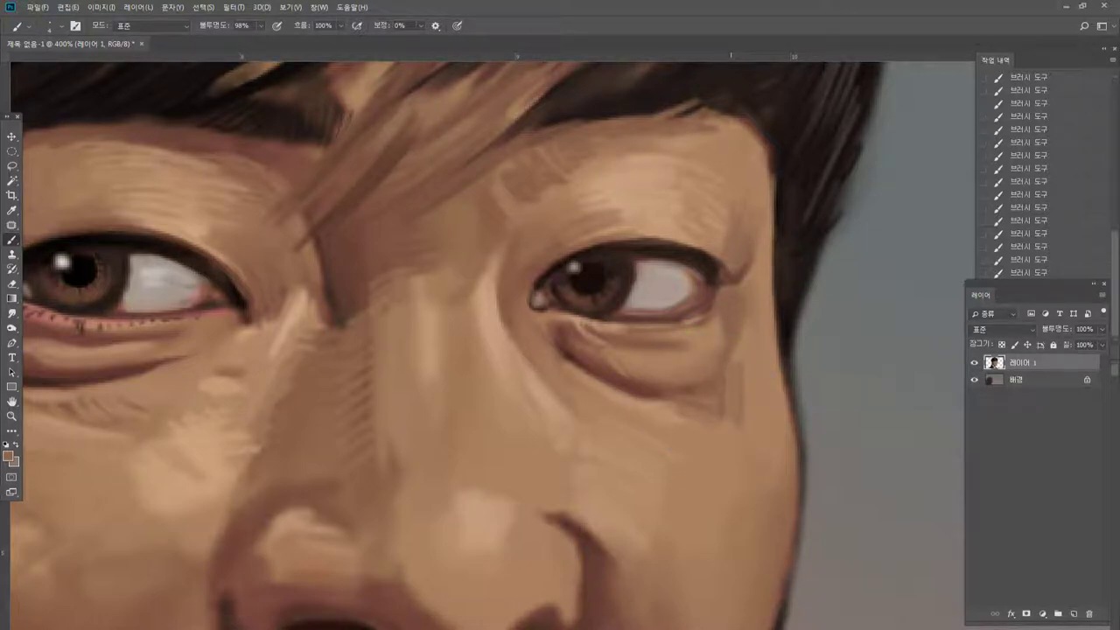
left_click(748, 359, "alt")
left_click_drag(745, 376, 738, 415)
Soften the dark crease at the root of the nose beside the near eye with sampled skin tones.
double_click(11, 417)
left_click(559, 385, "alt")
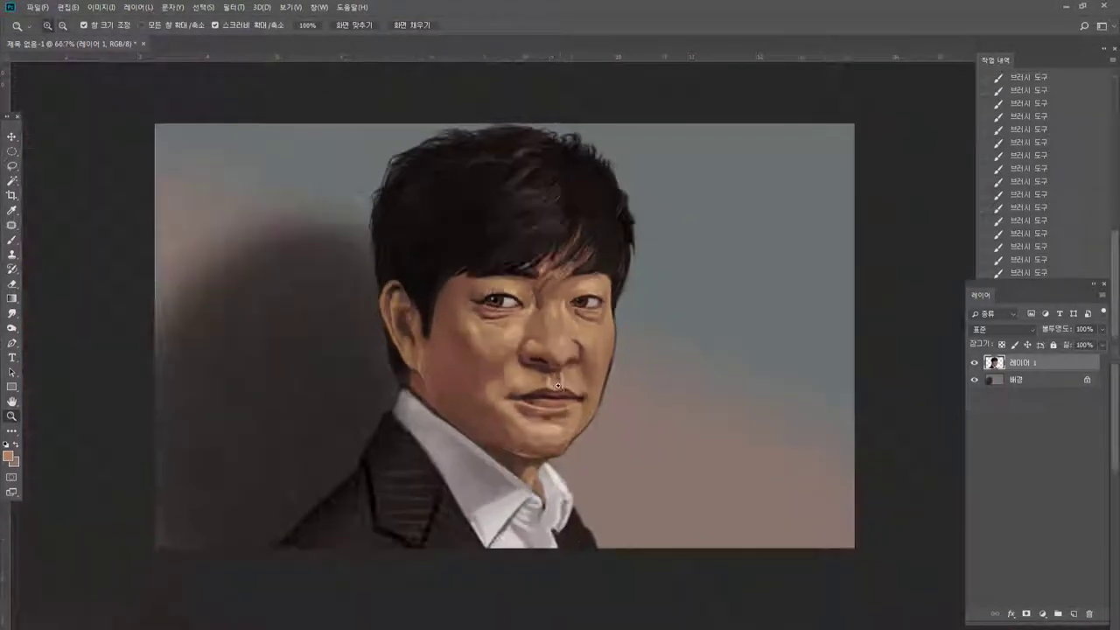
key("ctrl+plus")
key("ctrl+plus")
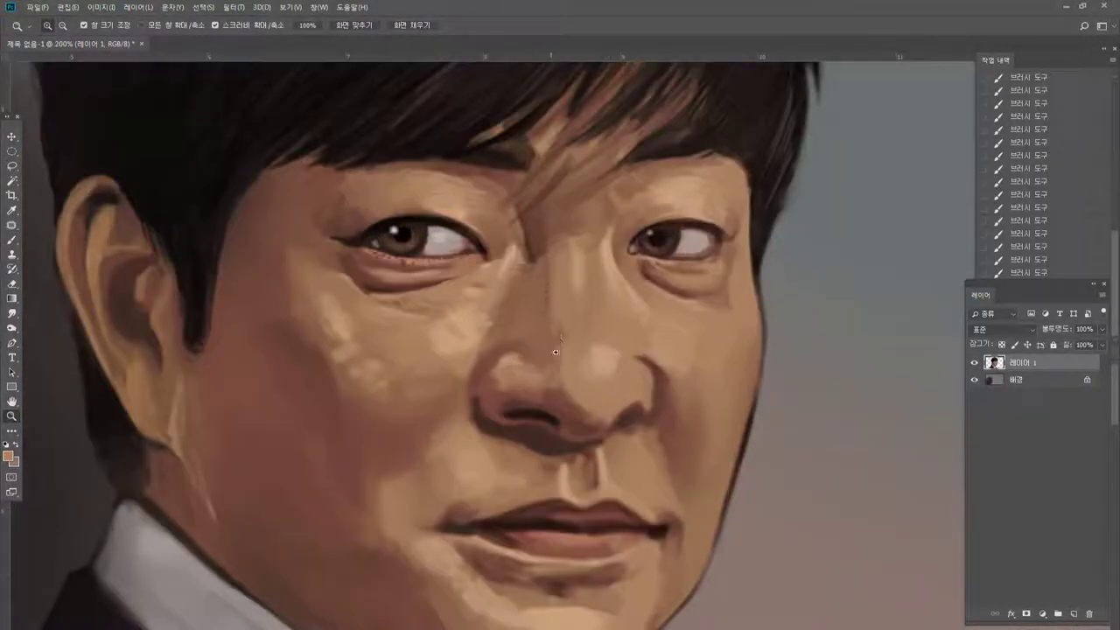
left_click(12, 240)
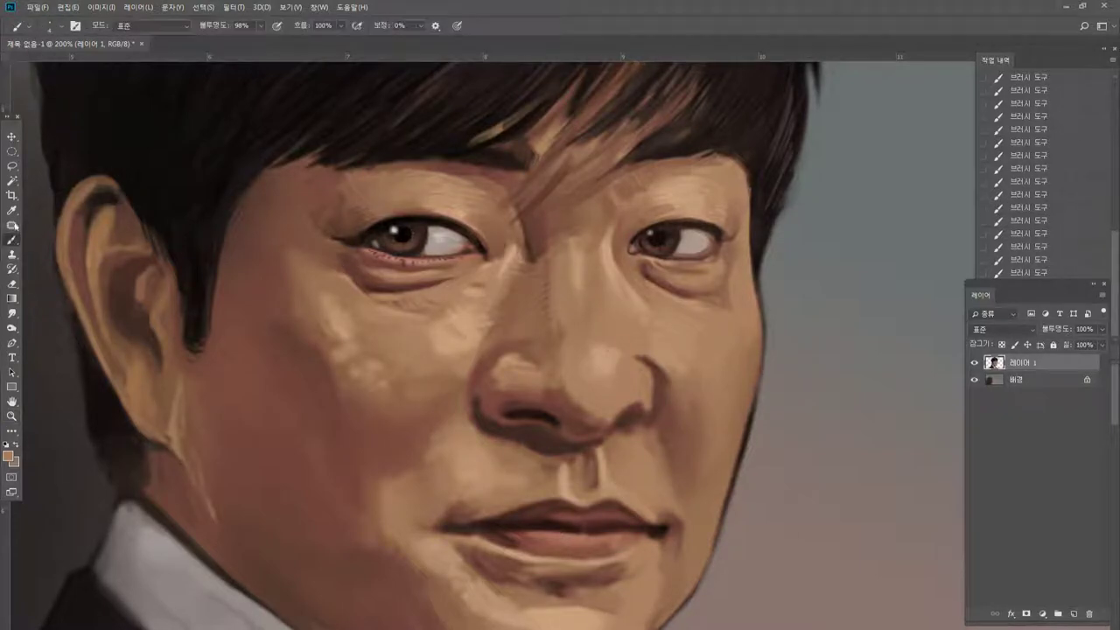
left_click(519, 238, "alt")
left_click(527, 274, "alt")
left_click(533, 260, "alt")
left_click_drag(527, 242, 532, 275)
left_click(524, 288, "alt")
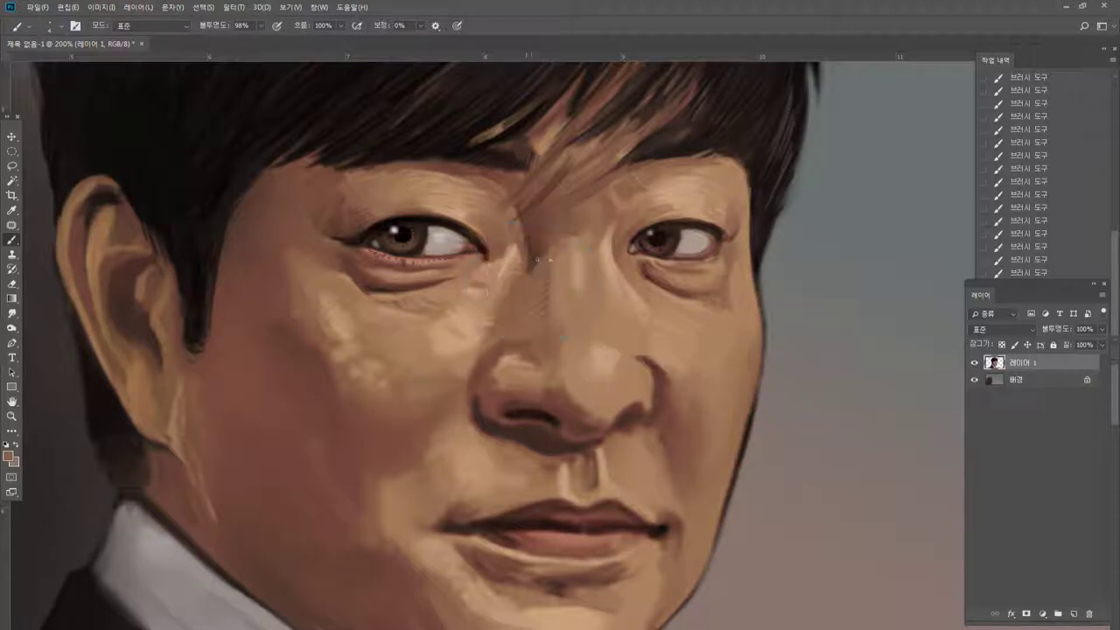
Blend the shaded side of the nose toward the near nostril and cheek with sampled skin tones.
left_click(551, 247, "alt")
left_click(532, 296, "alt")
left_click(487, 357, "alt")
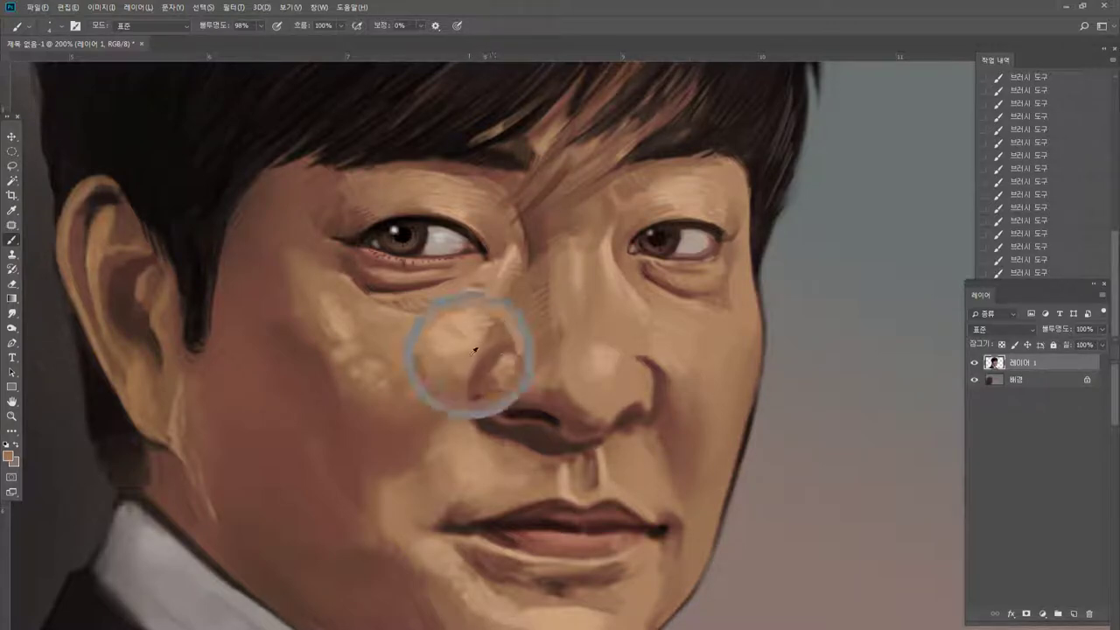
left_click(459, 401, "alt")
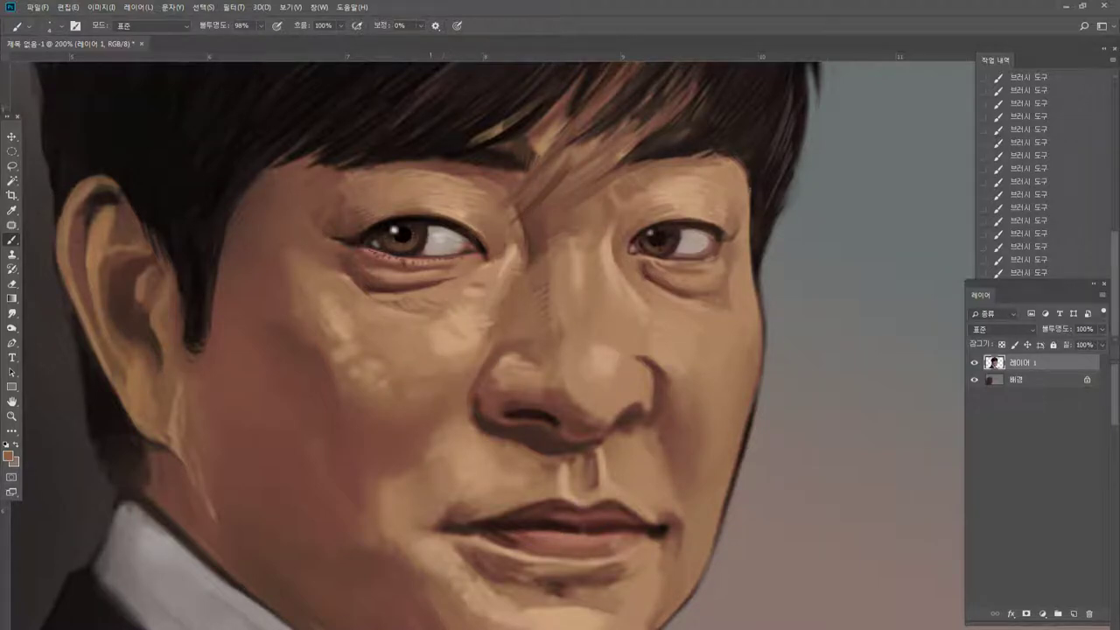
Blend the near nostril's wing with sampled warm skin tones.
double_click(13, 417)
left_click(503, 385, "alt")
left_click(613, 371)
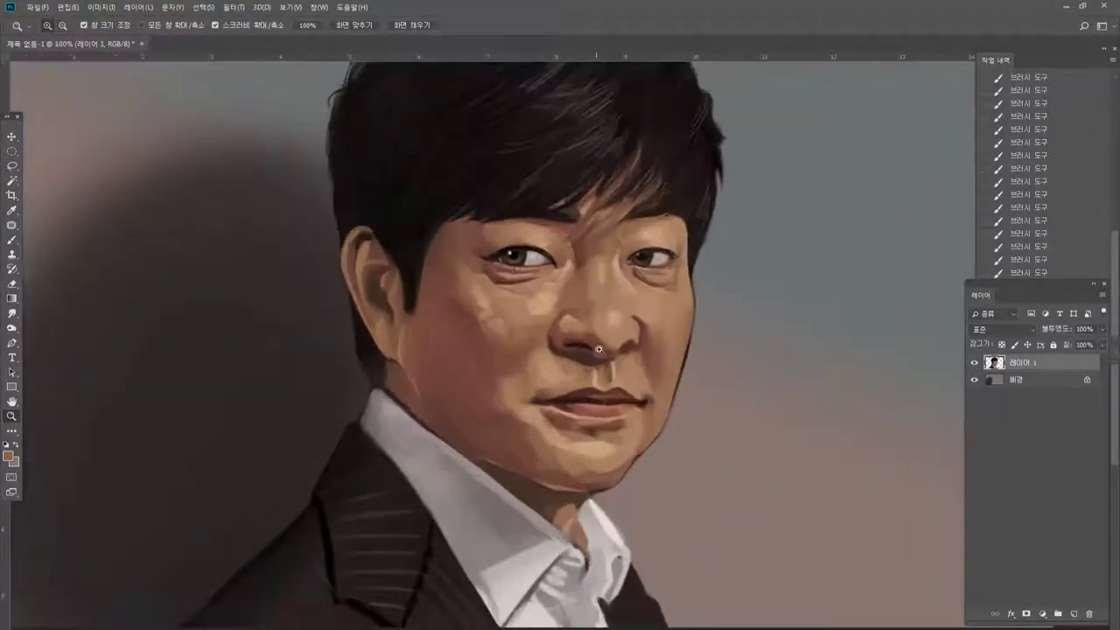
left_click(599, 350)
left_click(608, 270)
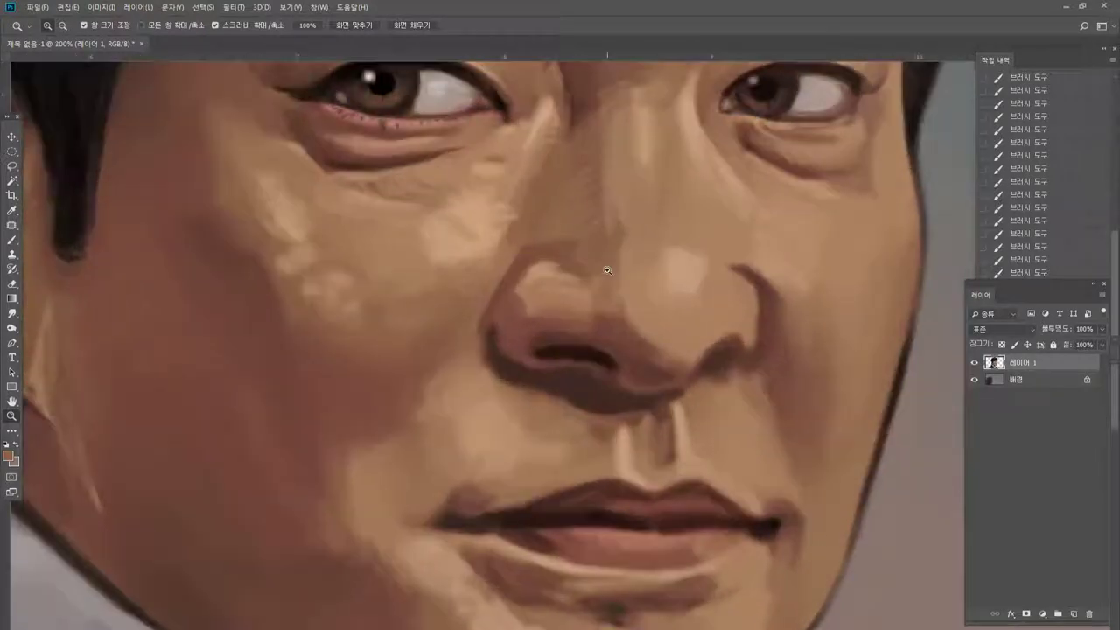
left_click(12, 239)
left_click(533, 290, "alt")
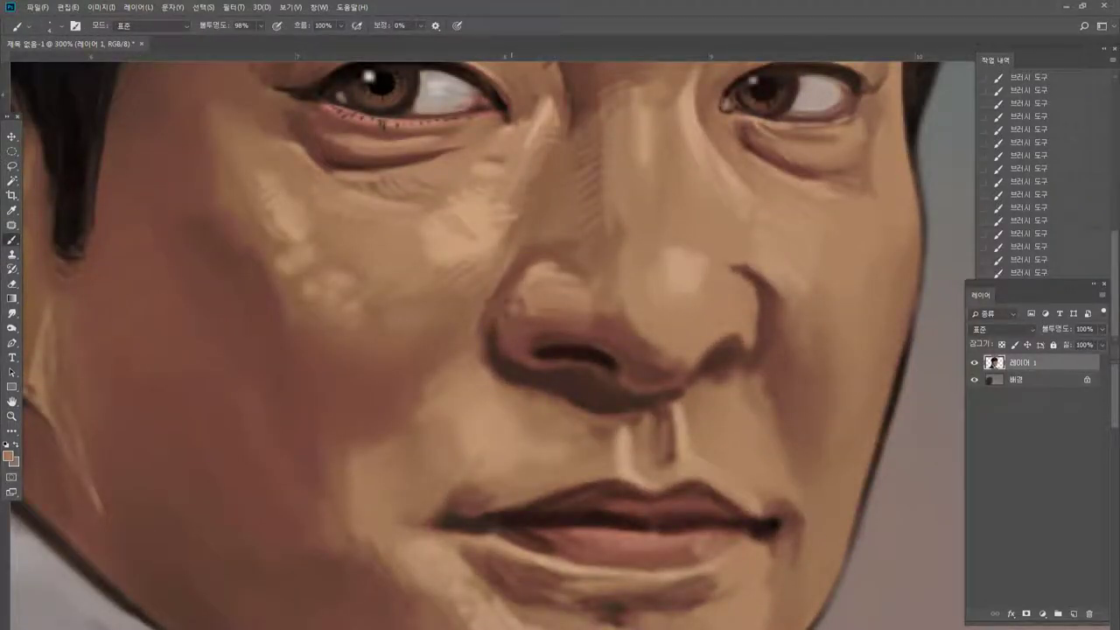
mouse_move(509, 316)
left_mouse_down()
mouse_move(521, 300)
mouse_move(541, 322)
left_mouse_up()
left_click(522, 321, "alt")
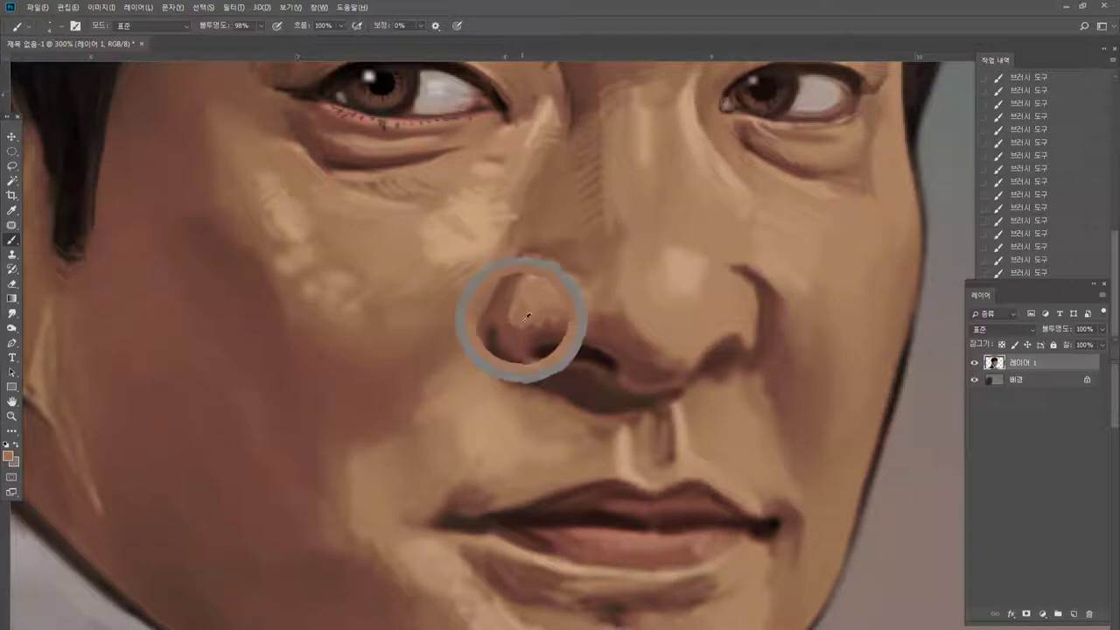
Darken and define the near nostril opening and smooth the shadow beneath the nose with a sampled dark brown.
left_click(547, 345, "alt")
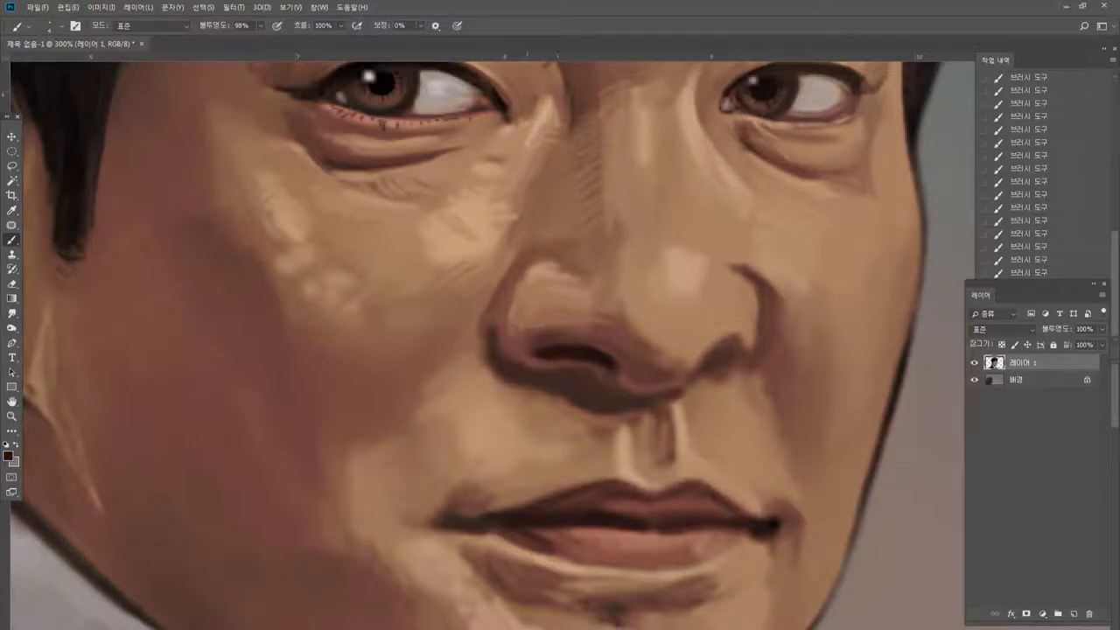
left_click(532, 327, "alt")
left_click_drag(610, 367, 605, 350)
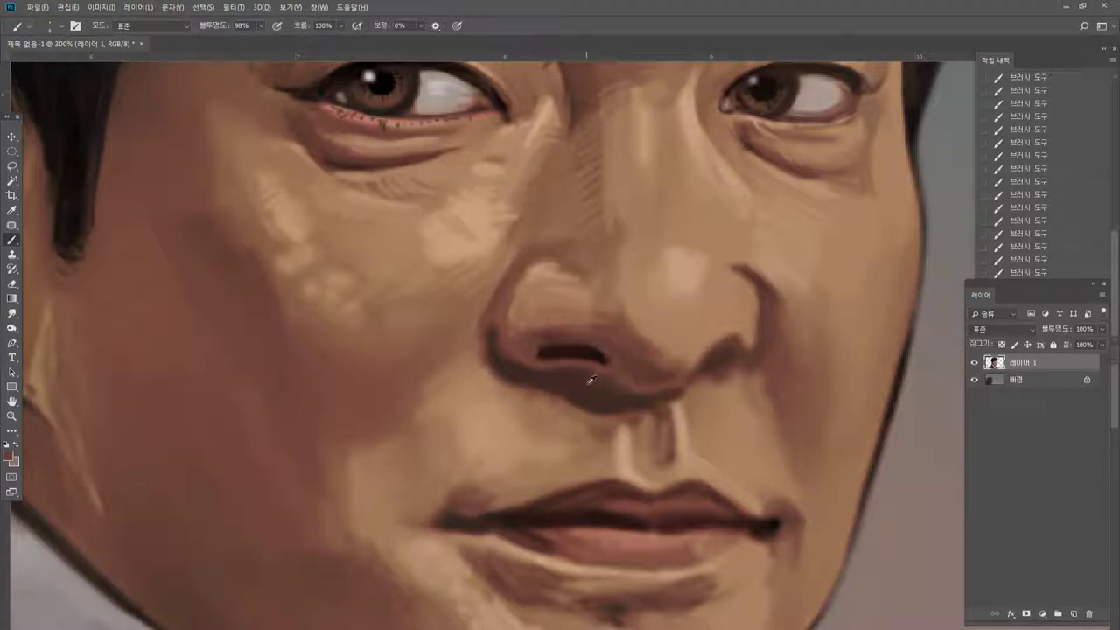
left_click(585, 388, "alt")
mouse_move(585, 376)
left_mouse_down()
mouse_move(627, 391)
mouse_move(576, 372)
mouse_move(650, 395)
left_mouse_up()
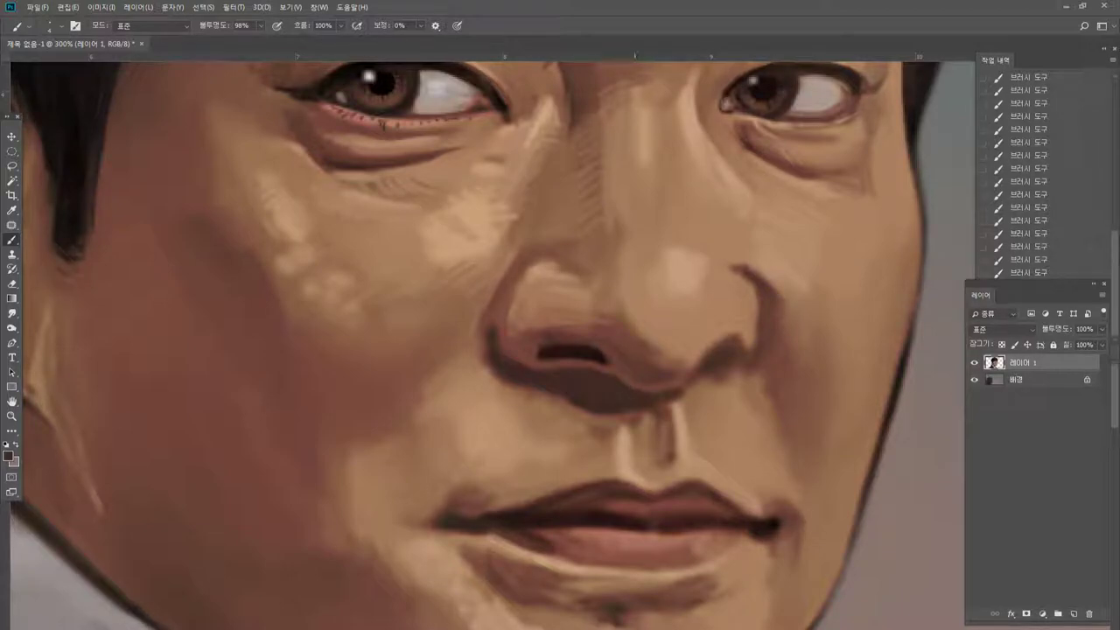
Refine the shadow at the top of the philtrum and hatch light skin tone beside it.
left_click(645, 411, "alt")
left_click_drag(638, 402, 651, 414)
left_click(681, 415, "alt")
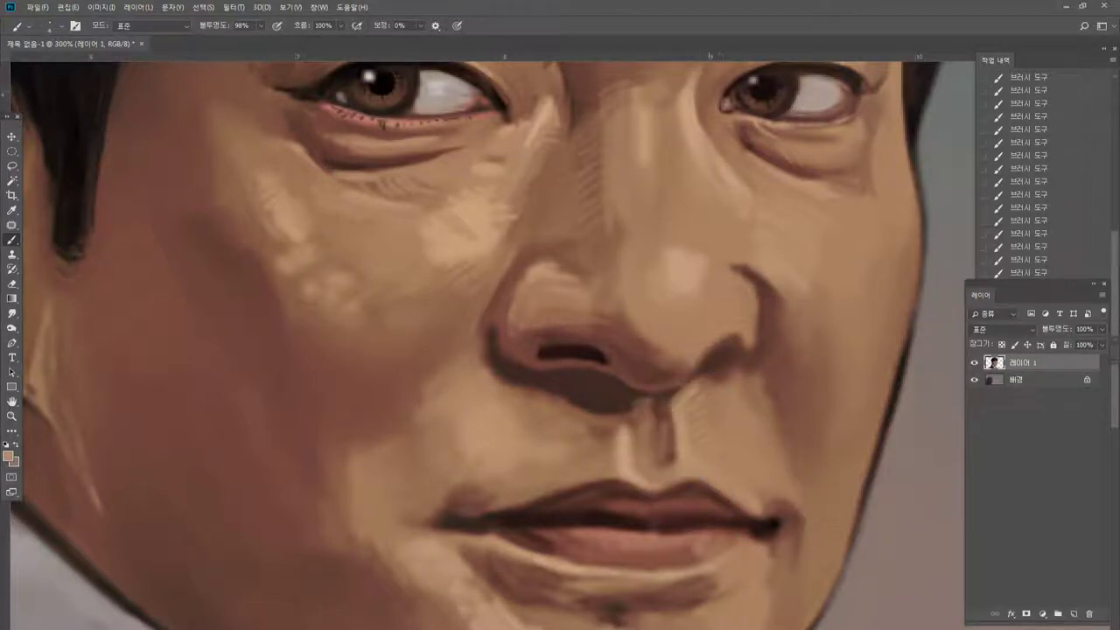
Paint the dark far nostril opening and lighten the skin below its outer edge with sampled tones.
mouse_move(700, 385)
left_mouse_down()
mouse_move(726, 350)
mouse_move(740, 343)
mouse_move(758, 361)
mouse_move(761, 347)
left_mouse_up()
left_click(577, 356, "alt")
left_click(738, 368, "alt")
left_click(743, 380, "alt")
mouse_move(748, 389)
left_mouse_down()
mouse_move(761, 369)
mouse_move(753, 385)
left_mouse_up()
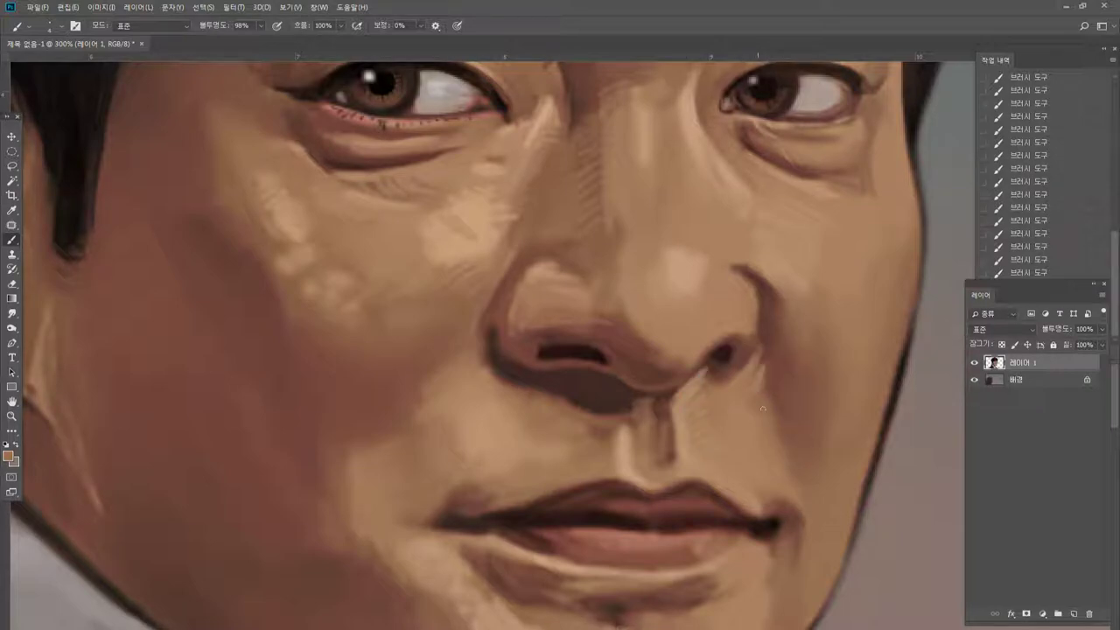
left_click_drag(763, 370, 774, 404)
left_click(757, 389, "alt")
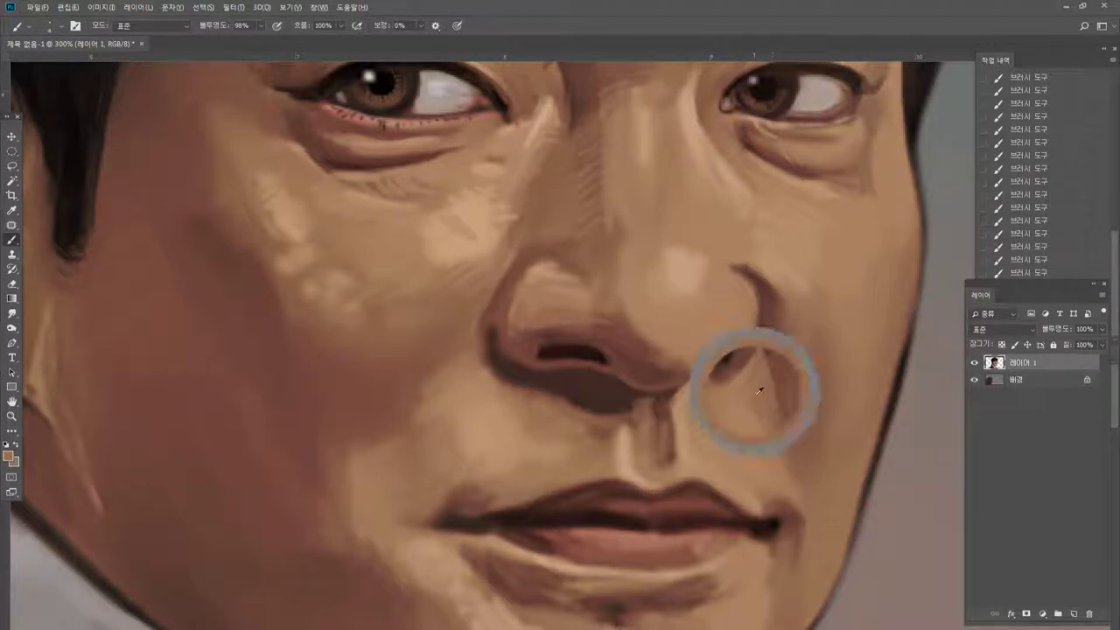
Define the far smile line from the nostril wing down toward the mouth corner with sampled skin and shadow tones.
left_click_drag(767, 350, 800, 478)
left_click_drag(797, 434, 807, 469)
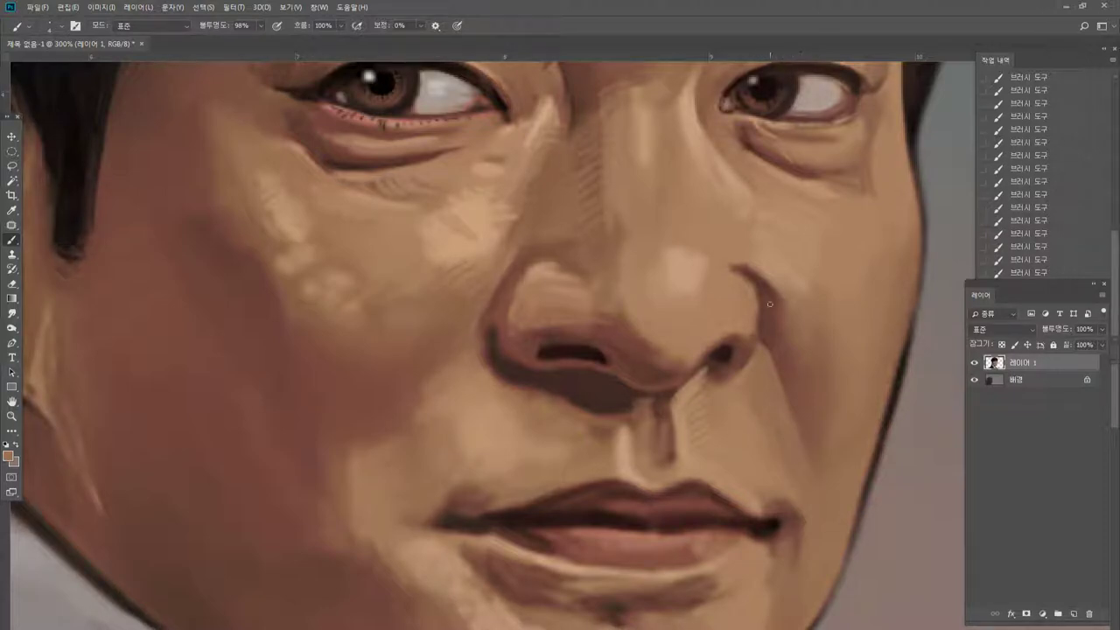
left_click(750, 435, "alt")
left_click(738, 414, "alt")
mouse_move(761, 404)
left_mouse_down()
mouse_move(792, 480)
mouse_move(806, 472)
left_mouse_up()
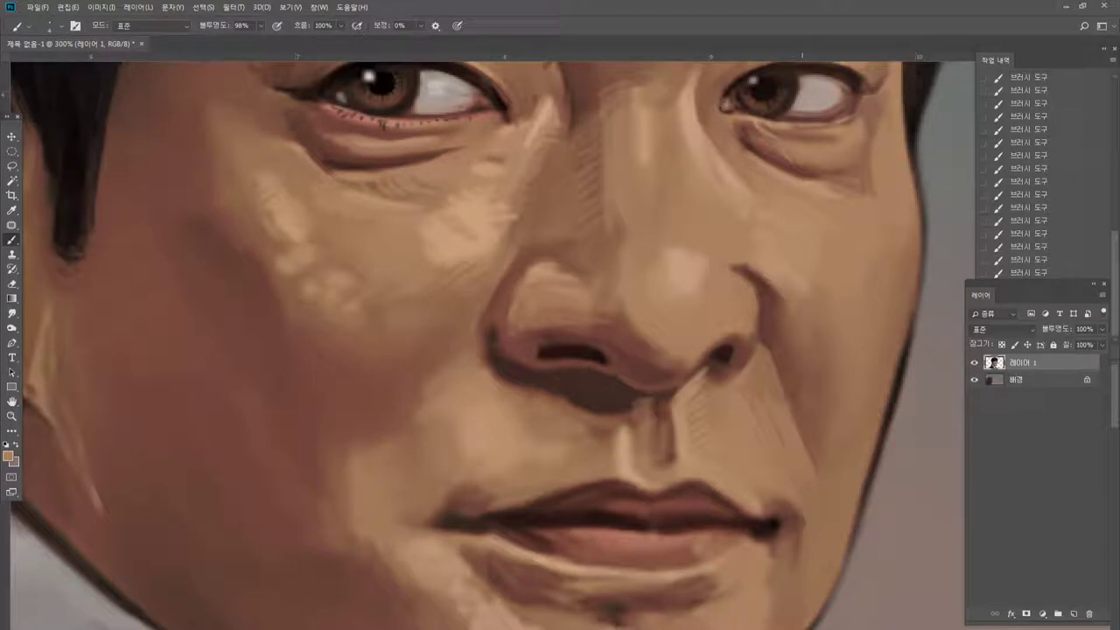
mouse_move(757, 269)
left_mouse_down()
mouse_move(792, 350)
mouse_move(782, 302)
left_mouse_up()
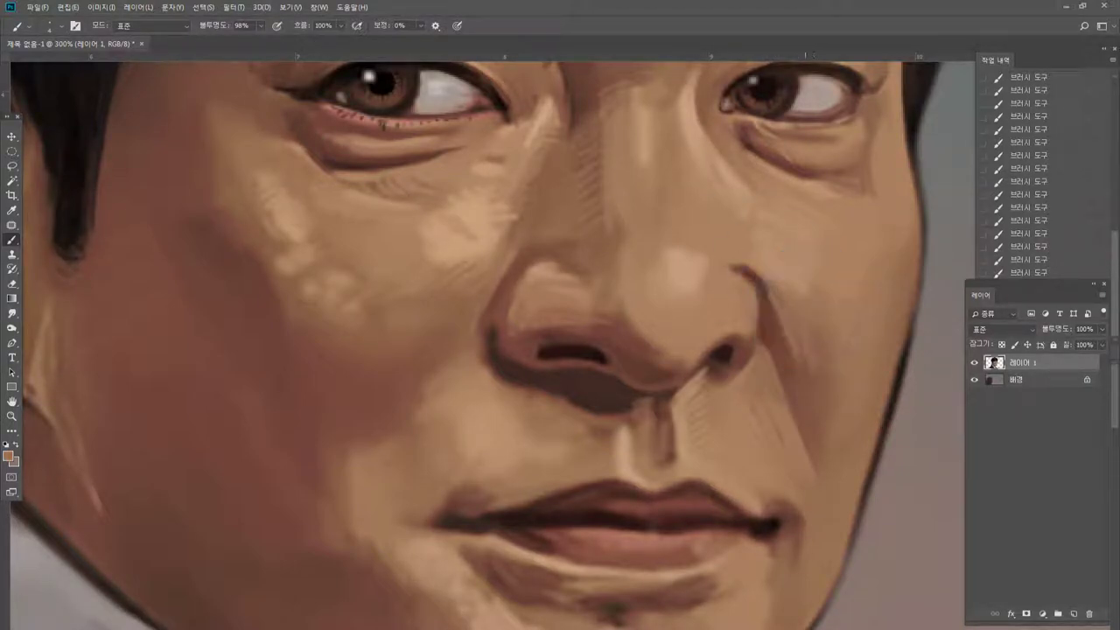
left_click_drag(814, 368, 820, 433)
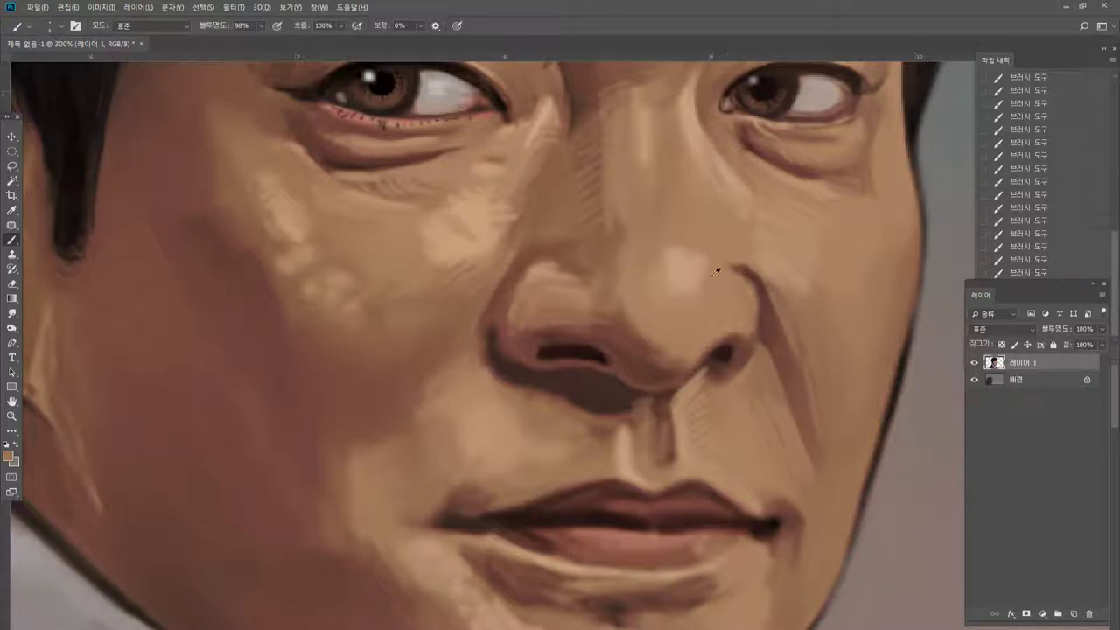
Shade the underside of the far nostril wing and blend its outer edge with sampled skin tones.
left_click(672, 349, "alt")
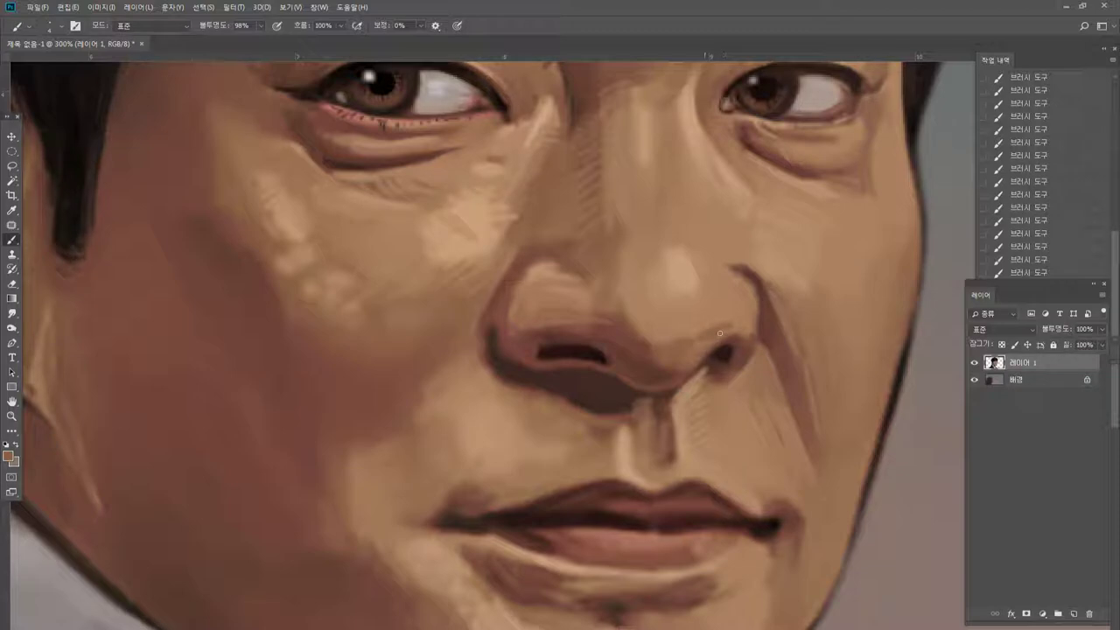
left_click_drag(720, 333, 750, 333)
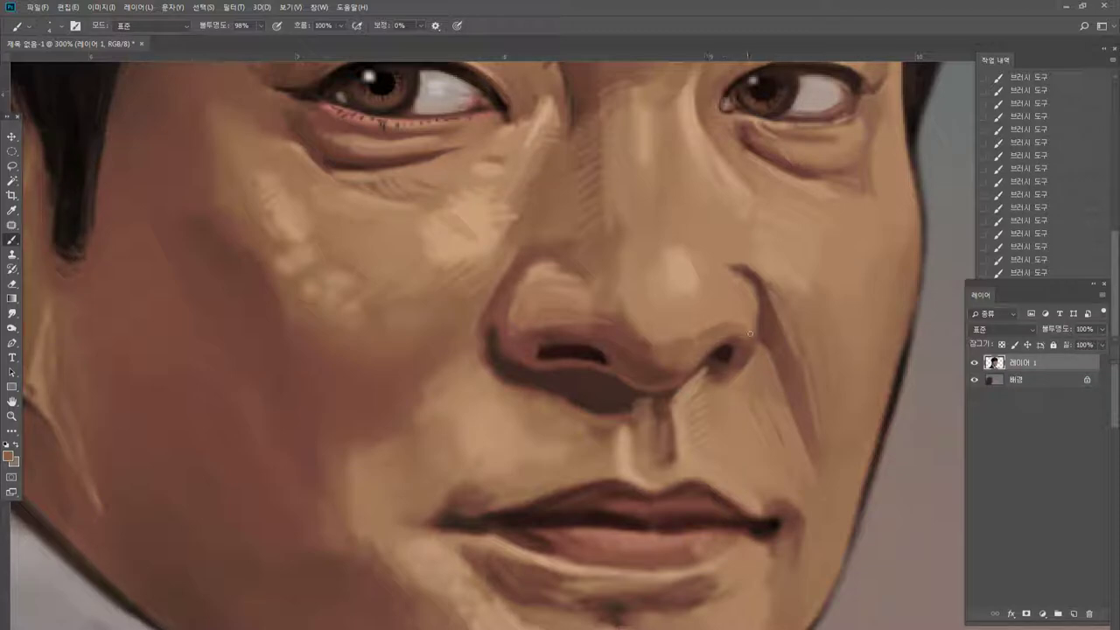
left_click(742, 238, "alt")
left_click_drag(743, 277, 752, 320)
left_click(758, 303, "alt")
mouse_move(747, 276)
left_mouse_down()
mouse_move(758, 328)
mouse_move(746, 304)
left_mouse_up()
left_click(746, 332, "alt")
left_click(744, 317, "alt")
Model the nose tip by hatching sampled tones along its far side and underside.
left_click_drag(704, 268, 725, 288)
left_click(713, 258, "alt")
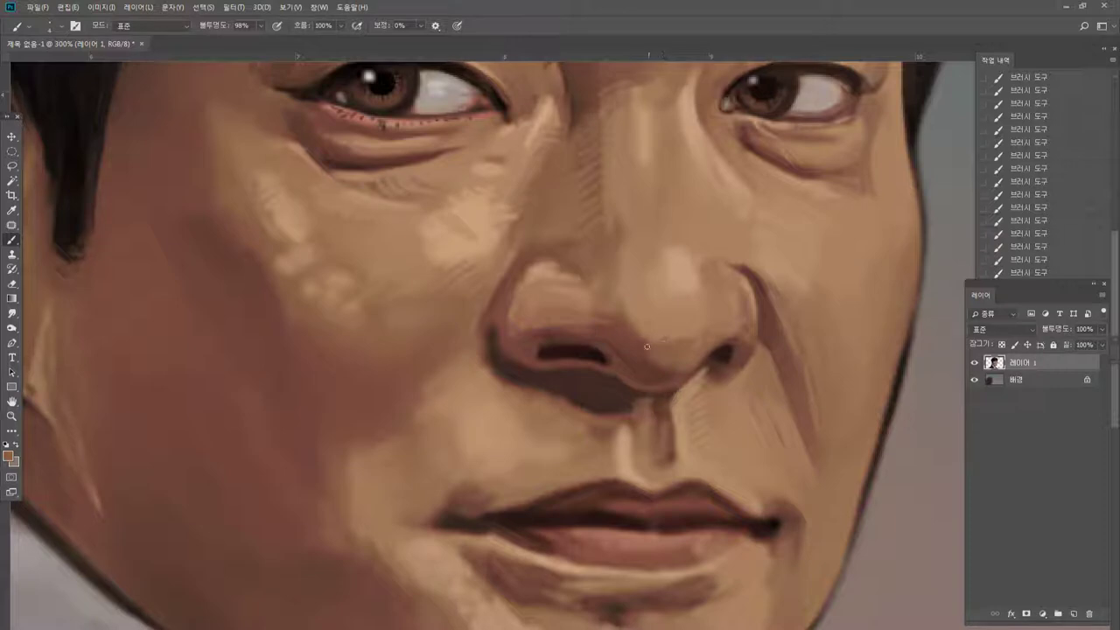
left_click_drag(636, 335, 651, 318)
left_click(638, 311, "alt")
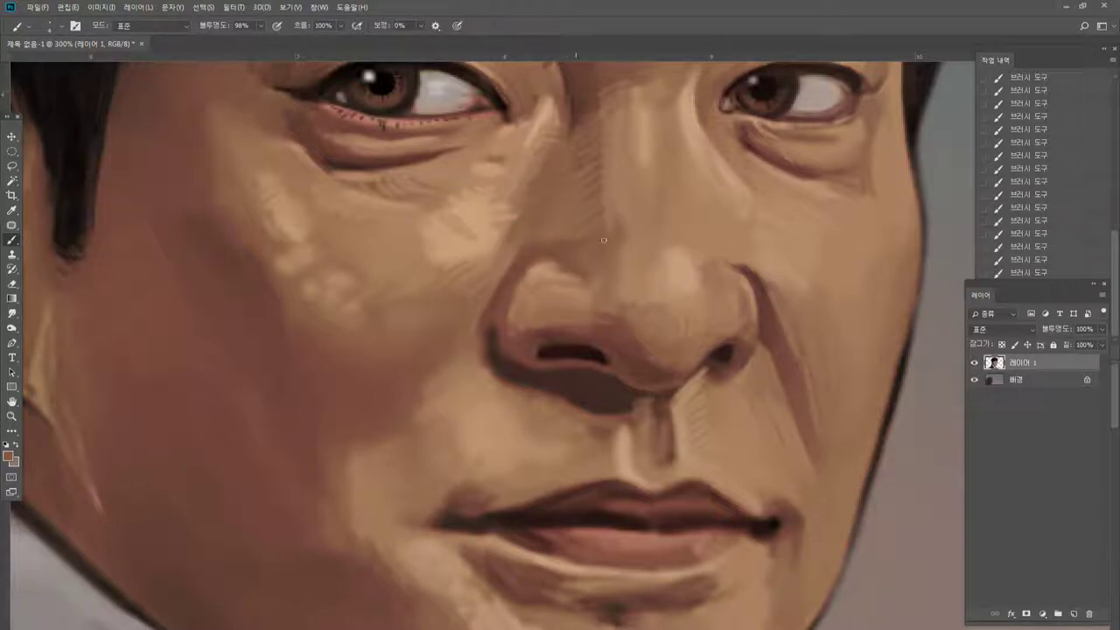
Blend the area between the near nostril wing and the nose tip with sampled skin tones.
left_click(551, 276, "alt")
left_click(583, 260, "alt")
left_click(564, 271, "alt")
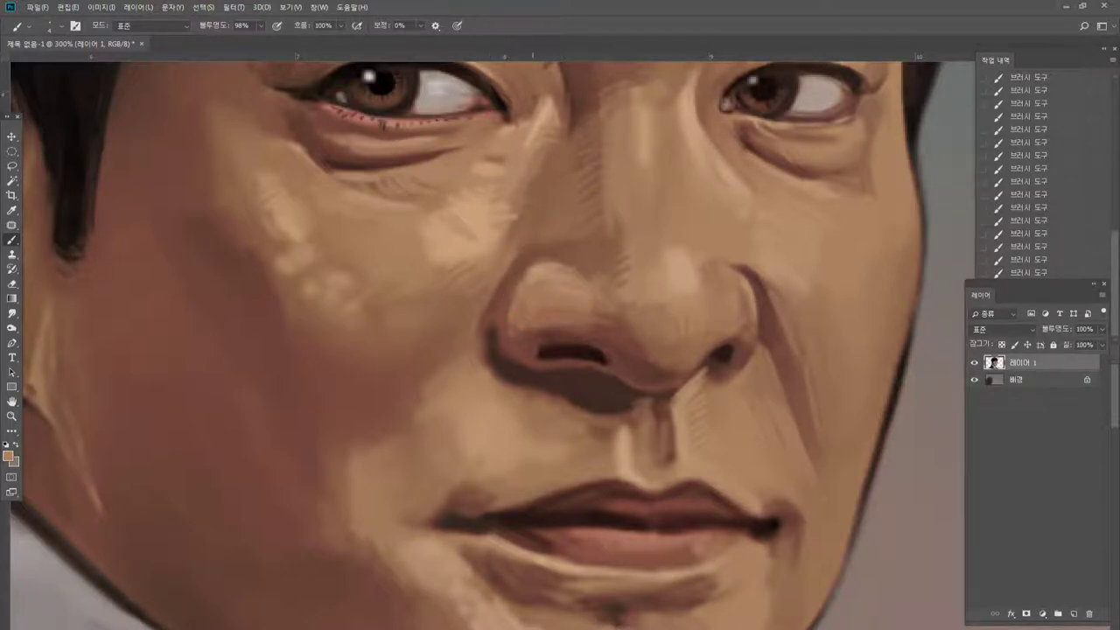
Paint fine strands along the hair outline at the back and crown of the head with a sampled dark hair color.
left_click(499, 251, "alt")
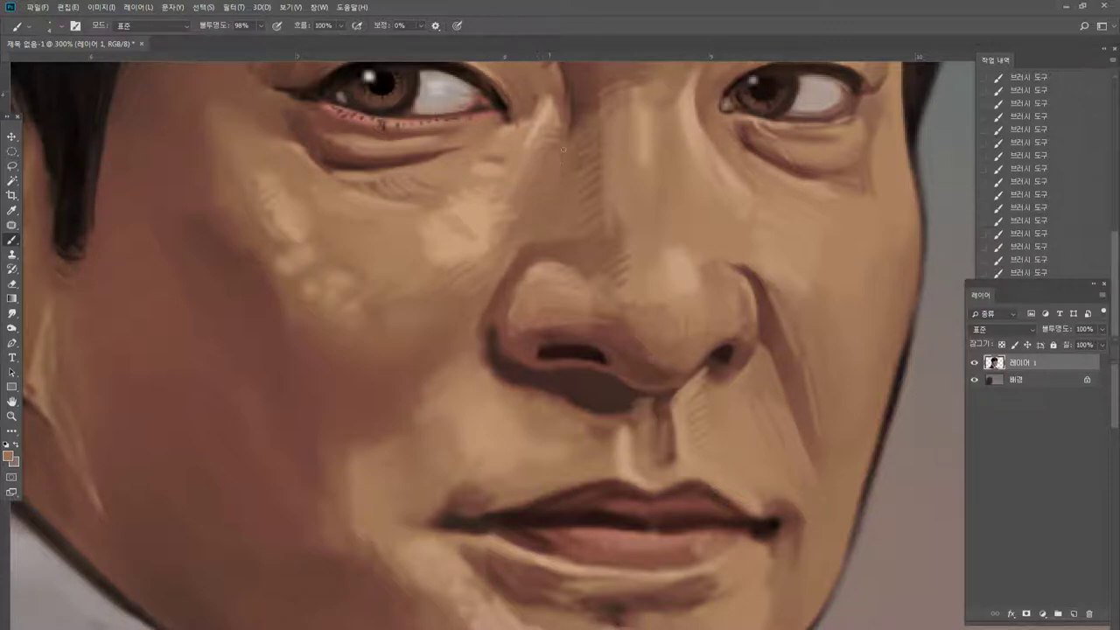
double_click(12, 415)
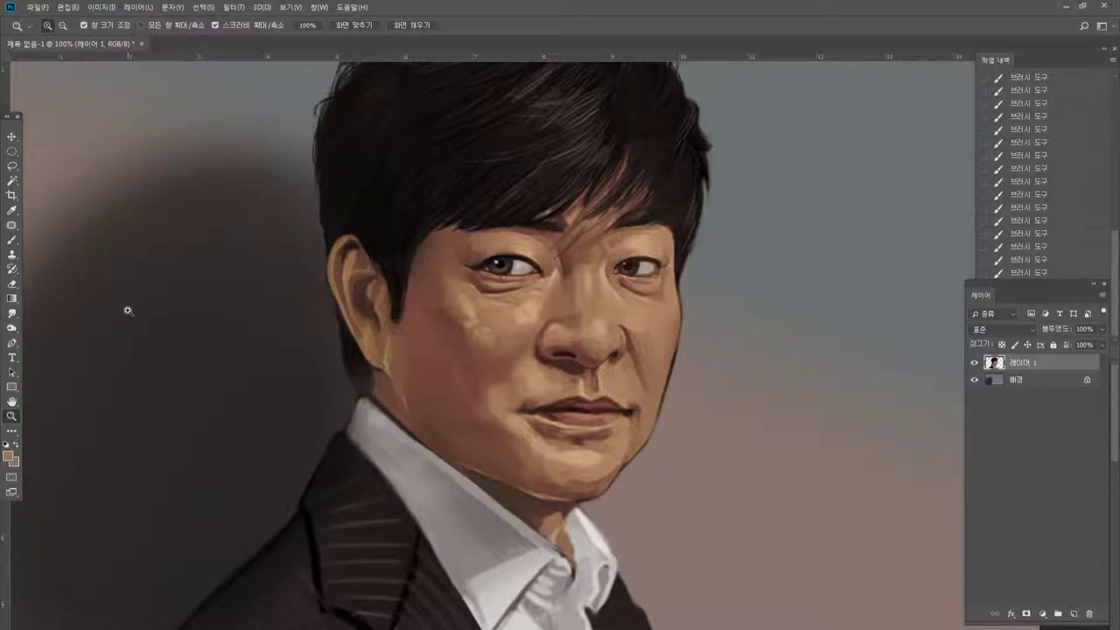
left_click(472, 162, "alt")
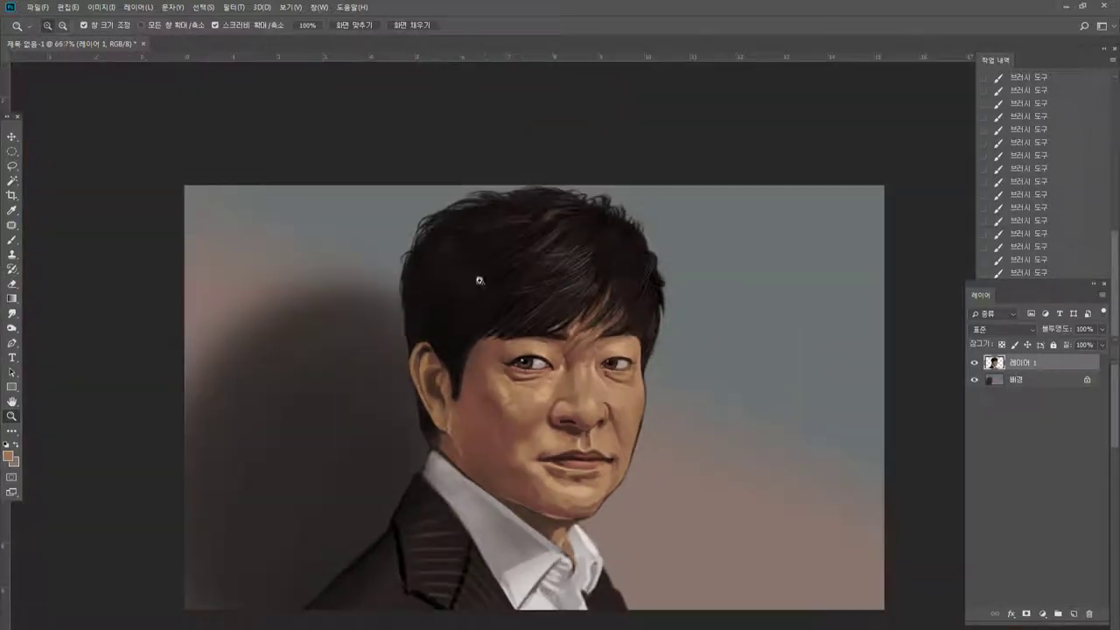
left_click(458, 208)
left_click(457, 195)
key("b")
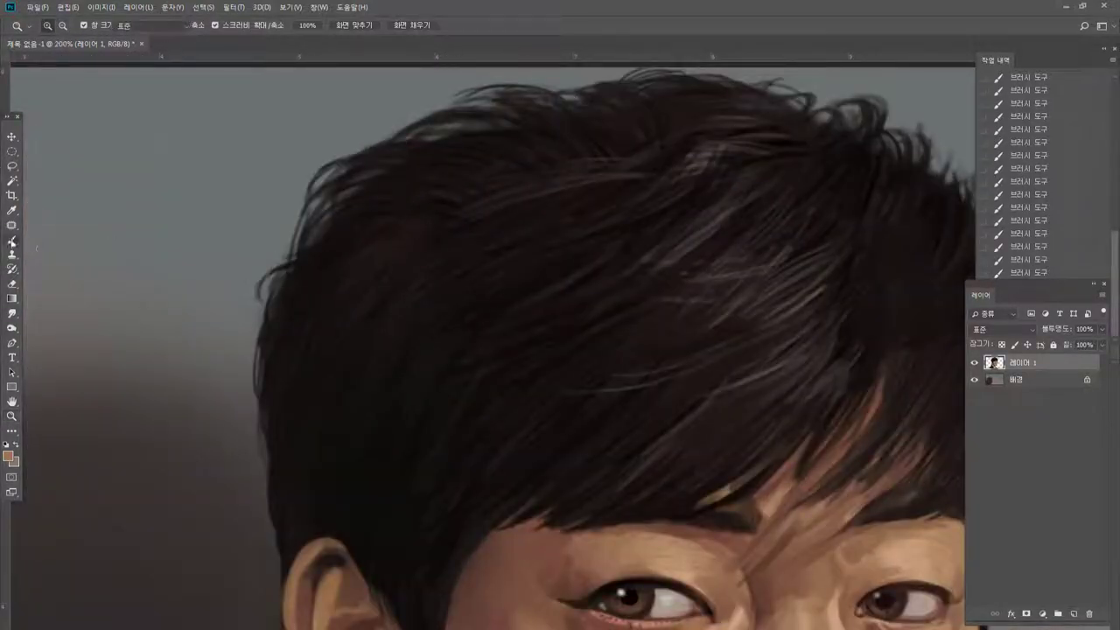
left_click(303, 256, "alt")
mouse_move(267, 276)
left_mouse_down()
mouse_move(259, 298)
mouse_move(269, 303)
left_mouse_up()
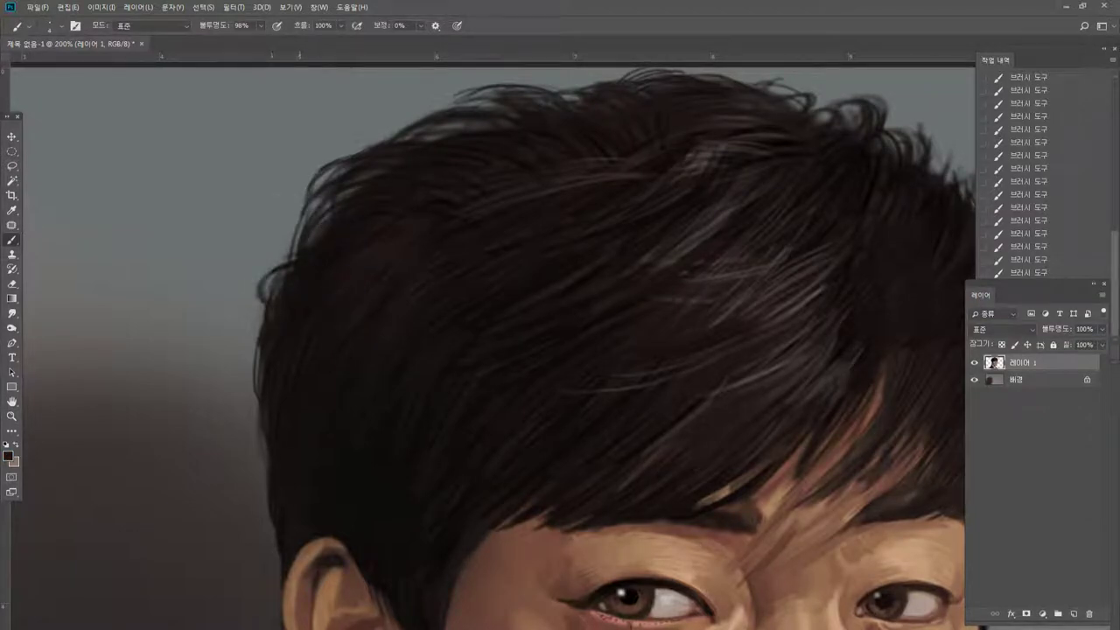
left_click_drag(290, 253, 271, 272)
left_click_drag(301, 216, 298, 238)
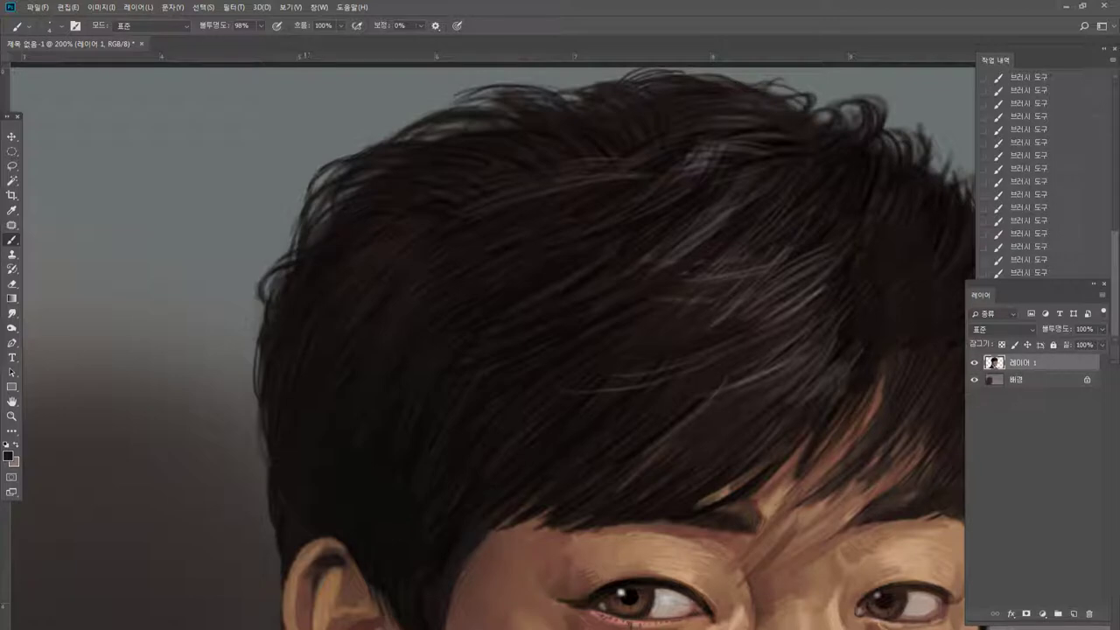
left_click_drag(317, 169, 303, 195)
left_click_drag(388, 141, 350, 156)
left_click_drag(398, 132, 379, 141)
Erase around and inside the loose curl on the hair outline above the ear to sharpen its edge.
double_click(11, 401)
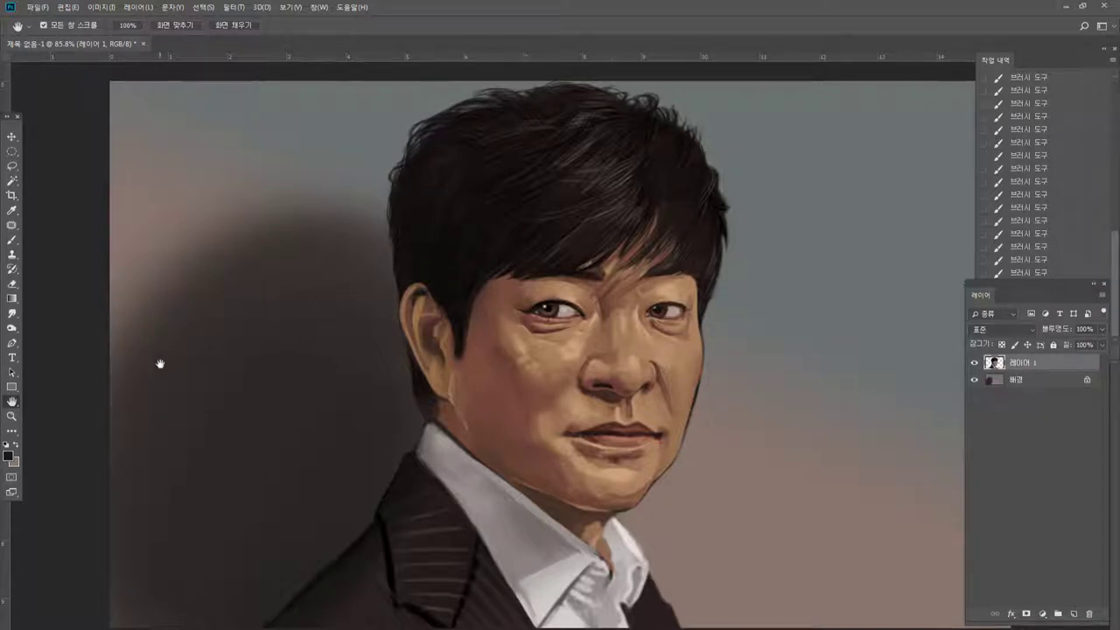
left_click(12, 416)
left_click(468, 172)
left_click(459, 173)
left_click(346, 170)
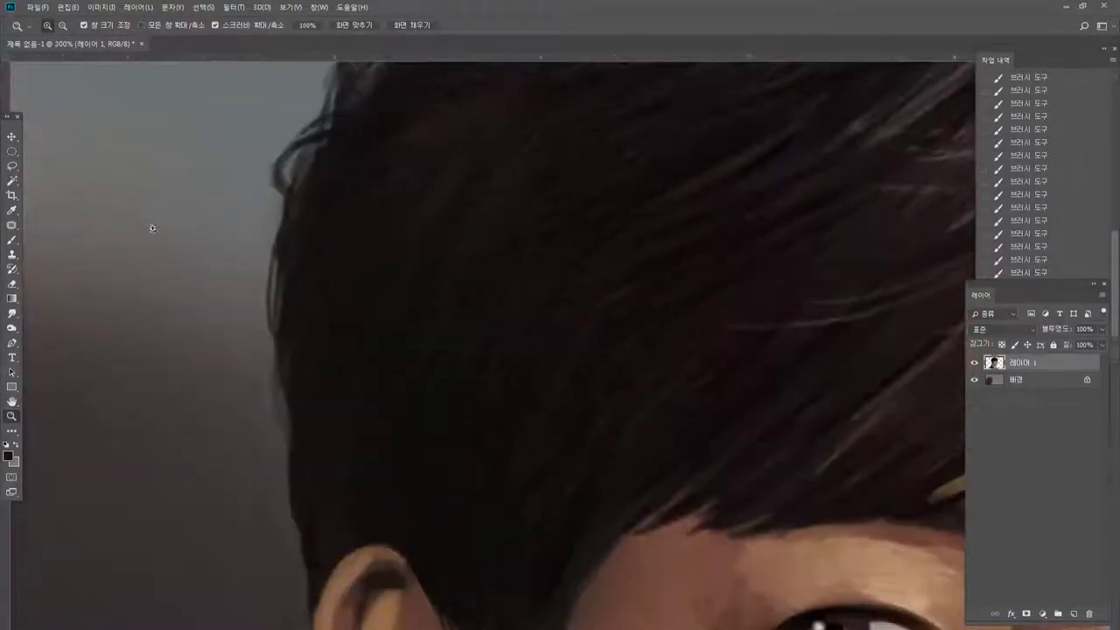
key("e")
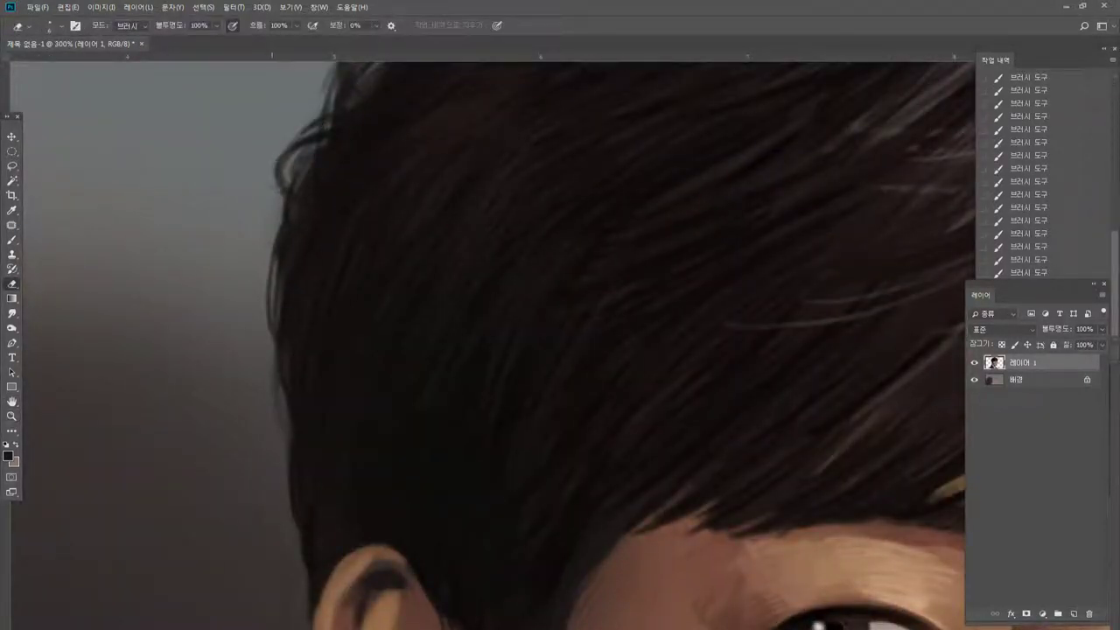
left_click_drag(277, 181, 275, 219)
left_click_drag(279, 209, 277, 217)
left_click_drag(280, 208, 277, 215)
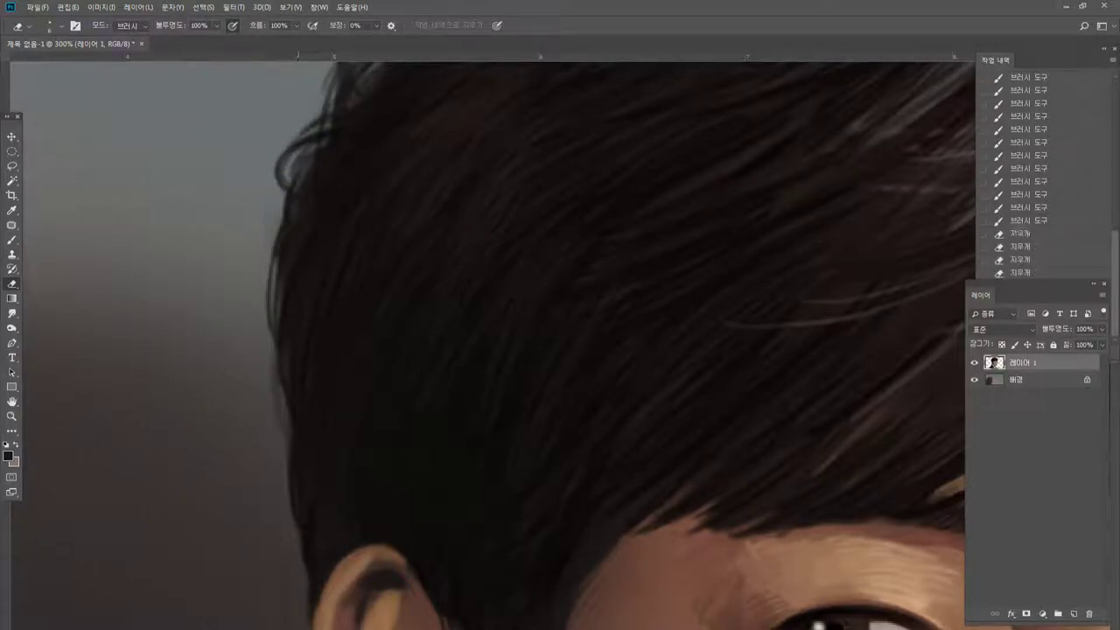
left_click_drag(291, 155, 285, 180)
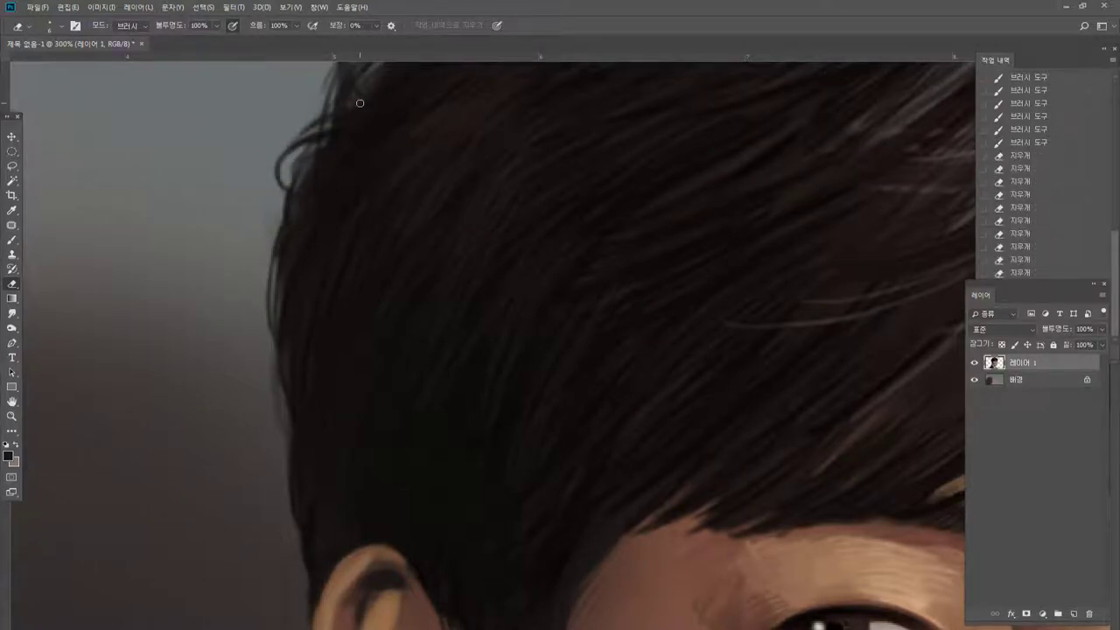
Lay light highlight strokes down the upper nose bridge with a sampled skin tone.
double_click(11, 402)
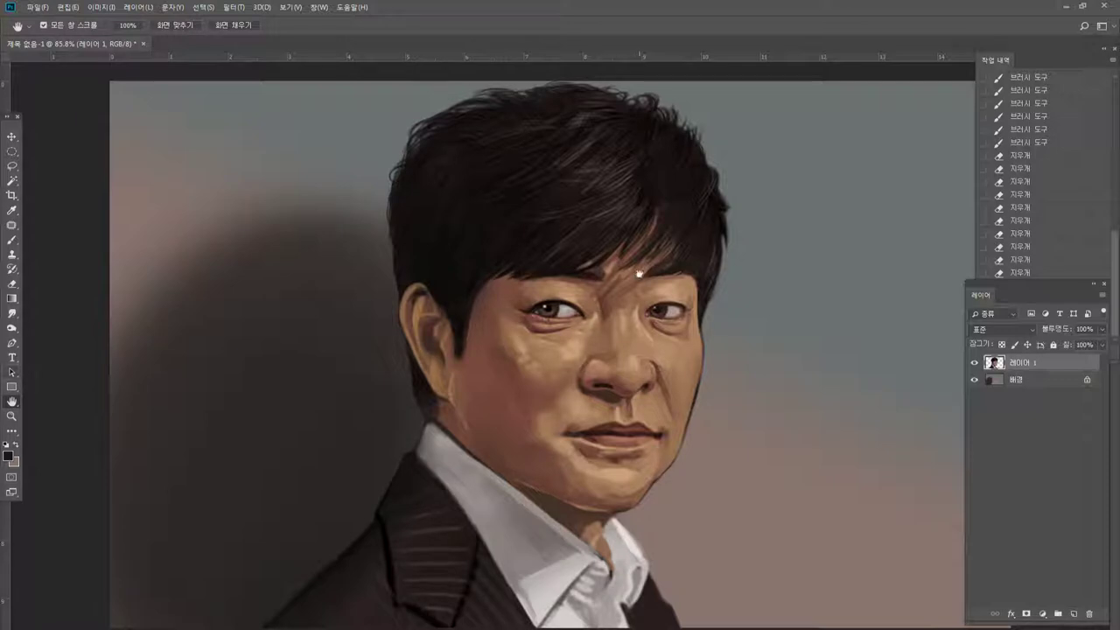
key("z")
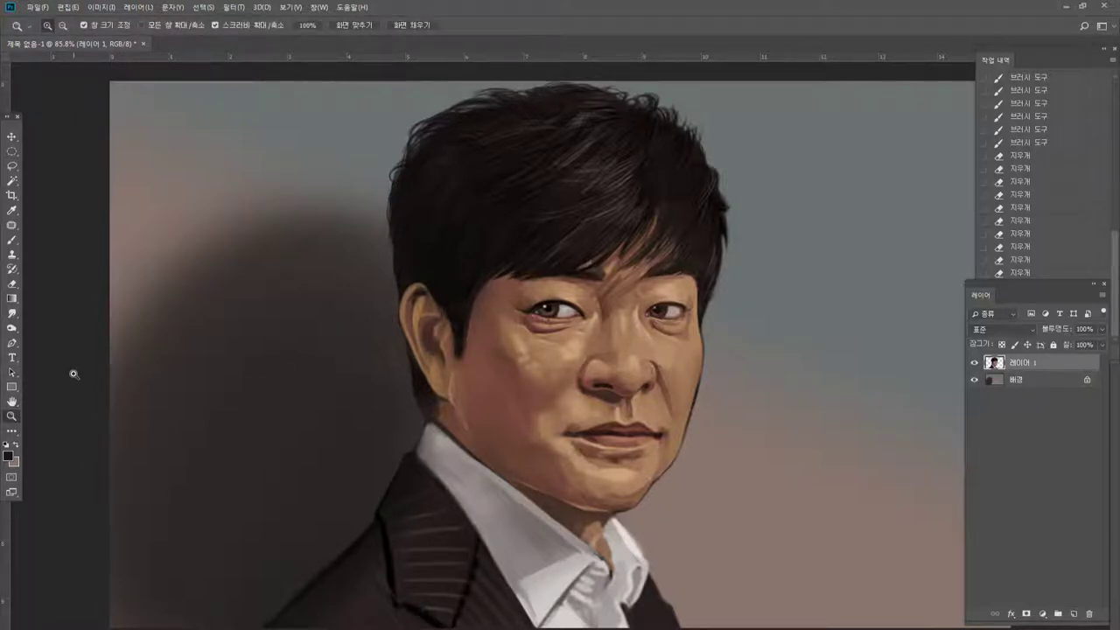
left_click(651, 386)
left_click(652, 339)
left_click(652, 340)
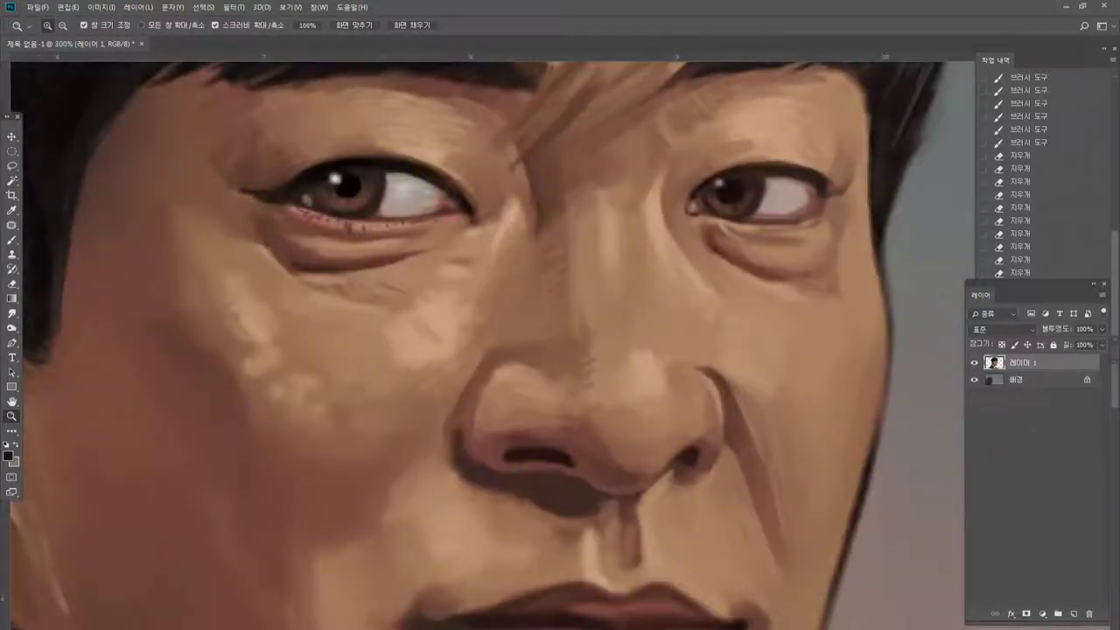
left_click(15, 241)
left_click(453, 257, "alt")
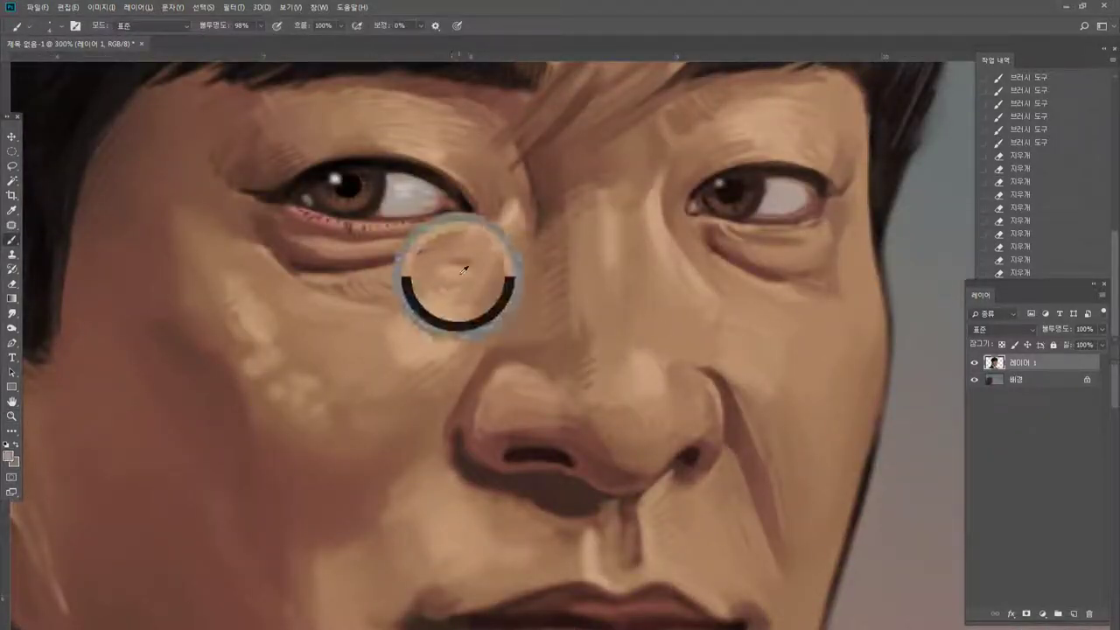
left_click(498, 230)
left_click_drag(592, 209, 604, 279)
left_click_drag(583, 208, 589, 260)
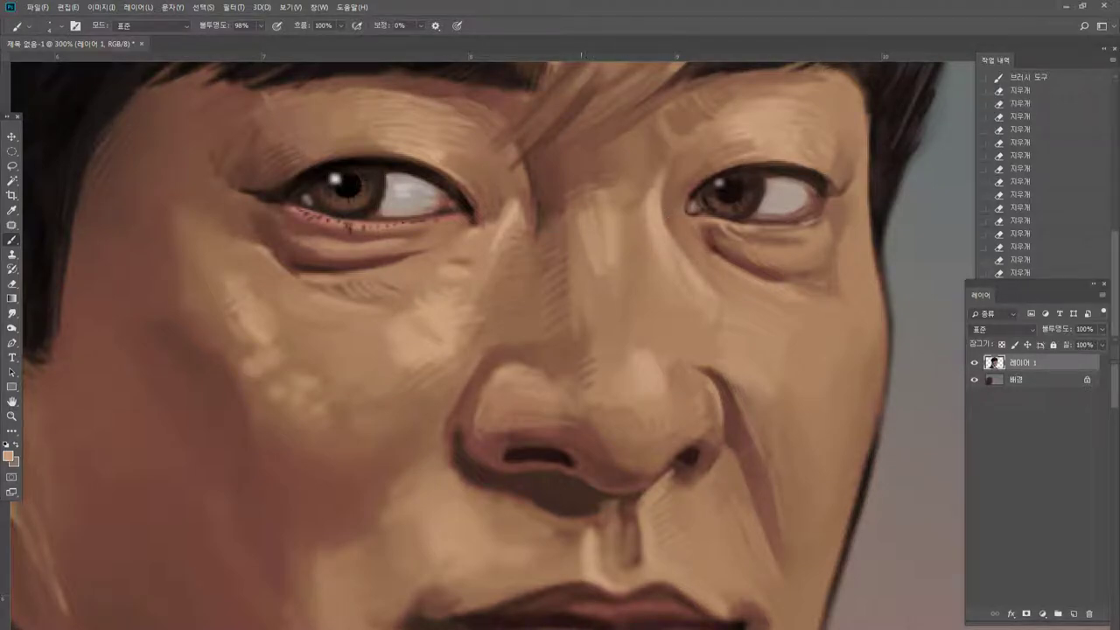
Hatch short light strokes across the nose bridge highlight and onto the nose tip.
left_click_drag(578, 200, 595, 198)
left_click_drag(583, 199, 603, 203)
left_click_drag(581, 214, 603, 218)
mouse_move(585, 232)
left_mouse_down()
mouse_move(603, 227)
mouse_move(604, 241)
left_mouse_up()
left_click_drag(590, 259, 607, 260)
left_click_drag(596, 270, 616, 262)
left_click_drag(598, 273, 617, 267)
left_click_drag(598, 278, 621, 281)
left_click_drag(601, 297, 621, 292)
left_click_drag(604, 307, 622, 301)
mouse_move(618, 357)
left_mouse_down()
mouse_move(642, 361)
mouse_move(631, 385)
left_mouse_up()
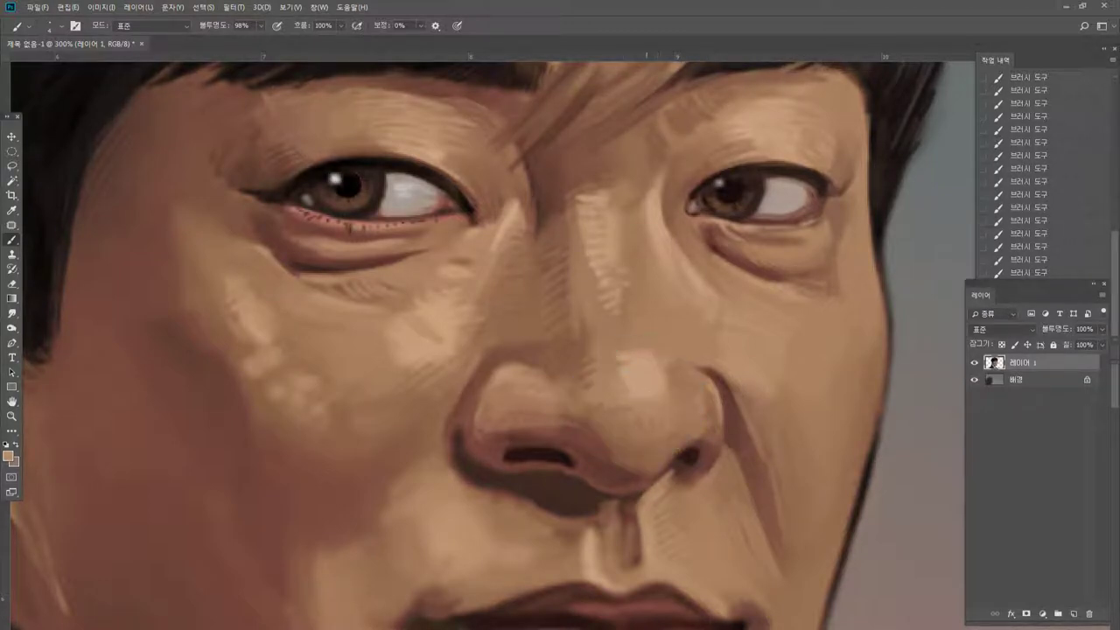
left_click_drag(638, 418, 650, 443)
Hatch the outer edge of the far smile line with a sampled reddish shadow tone.
left_click(735, 428, "alt")
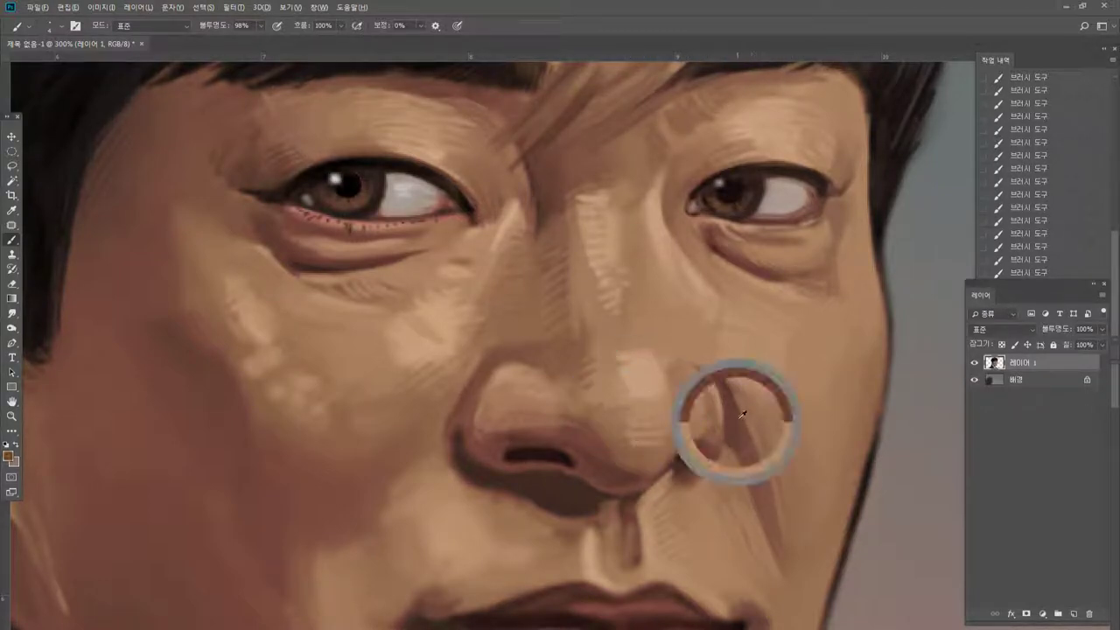
left_click_drag(742, 404, 759, 455)
mouse_move(782, 449)
left_mouse_down()
mouse_move(764, 465)
mouse_move(771, 484)
left_mouse_up()
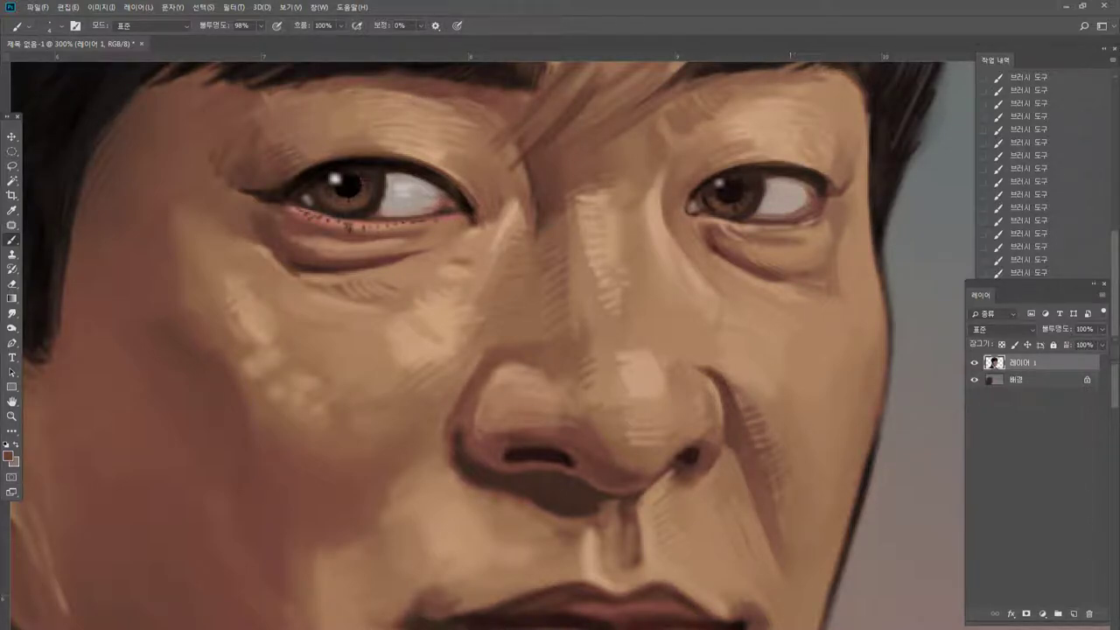
Hatch a shadow patch on the far cheek near the face contour and soften it with sampled skin tones.
left_click(784, 502, "alt")
left_click(764, 476, "alt")
left_click_drag(847, 348, 823, 409)
mouse_move(858, 379)
left_mouse_down()
mouse_move(827, 422)
mouse_move(832, 434)
left_mouse_up()
left_click_drag(856, 420, 837, 445)
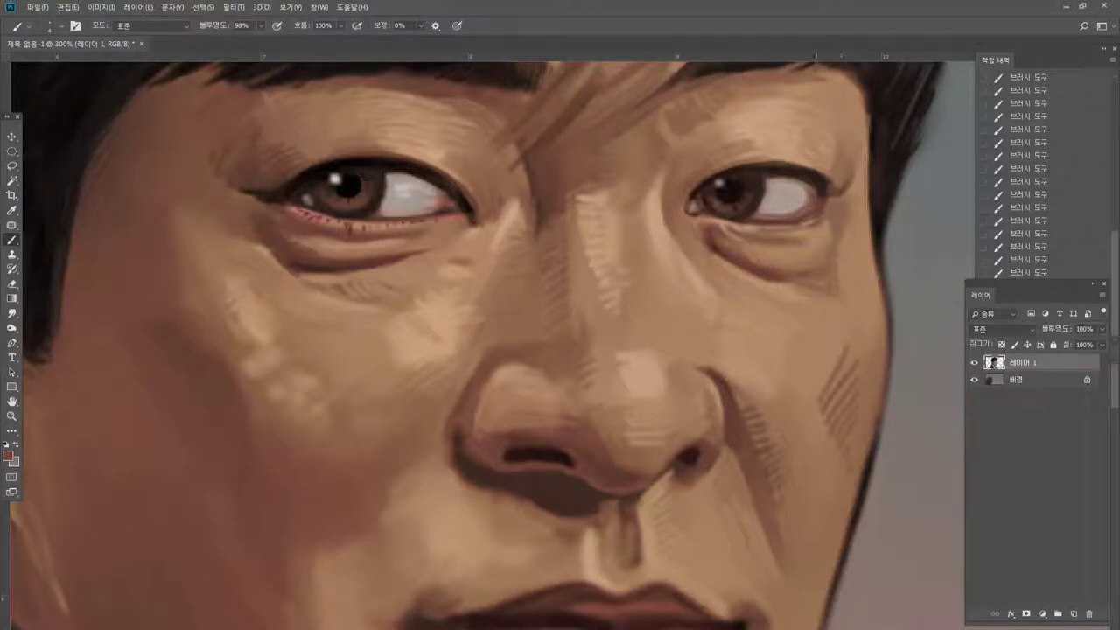
left_click(824, 375, "alt")
left_click_drag(847, 350, 858, 398)
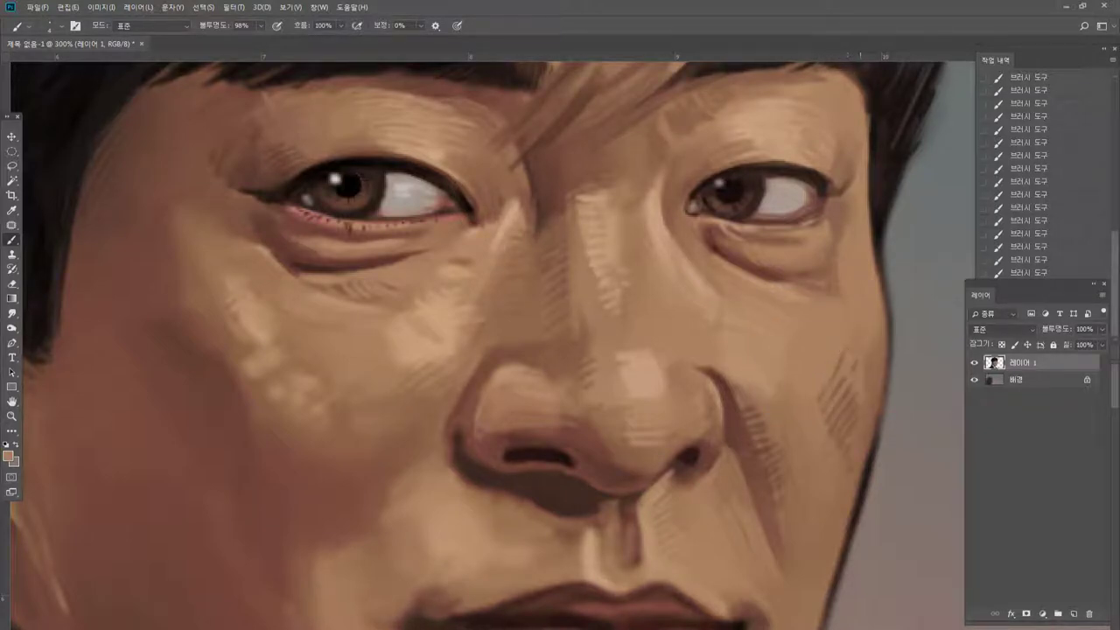
left_click(869, 393, "alt")
left_click(855, 329, "alt")
left_click_drag(847, 348, 821, 398)
Paint the lower rim of the near nostril and the top of its cast shadow with sampled tones.
double_click(11, 419)
left_click(577, 355, "alt")
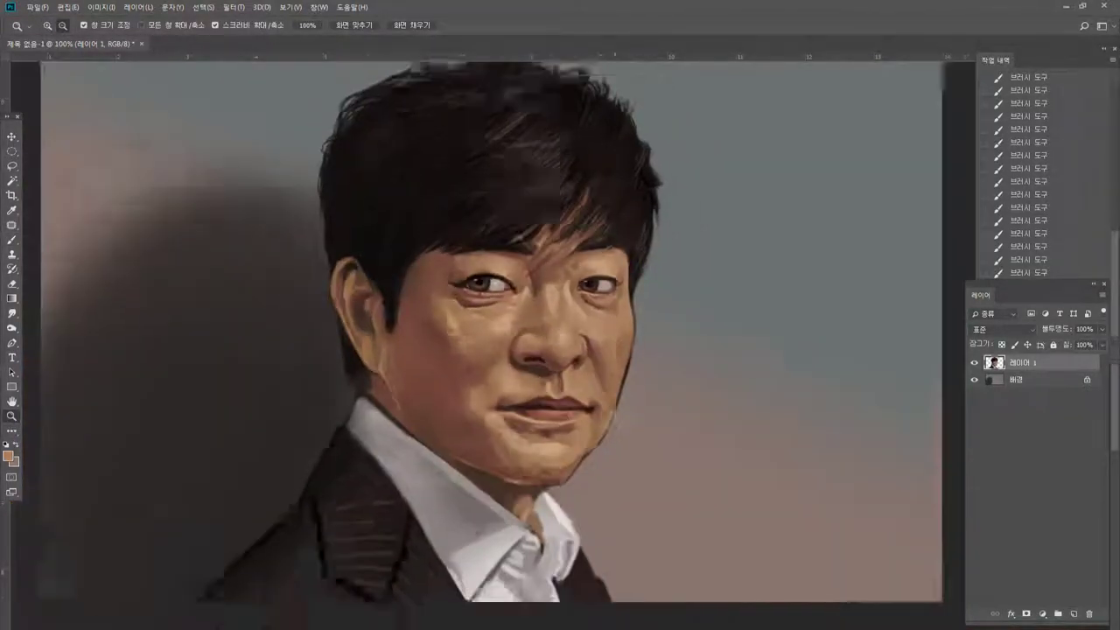
left_click(588, 355)
left_click(559, 315)
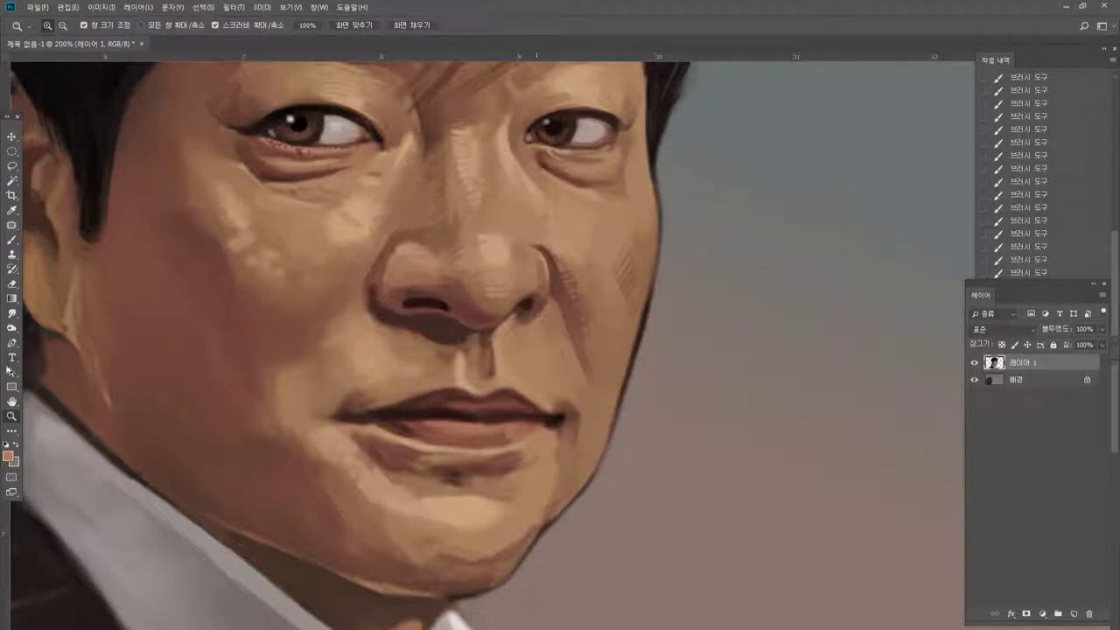
left_click(13, 402)
left_click_drag(393, 311, 507, 295)
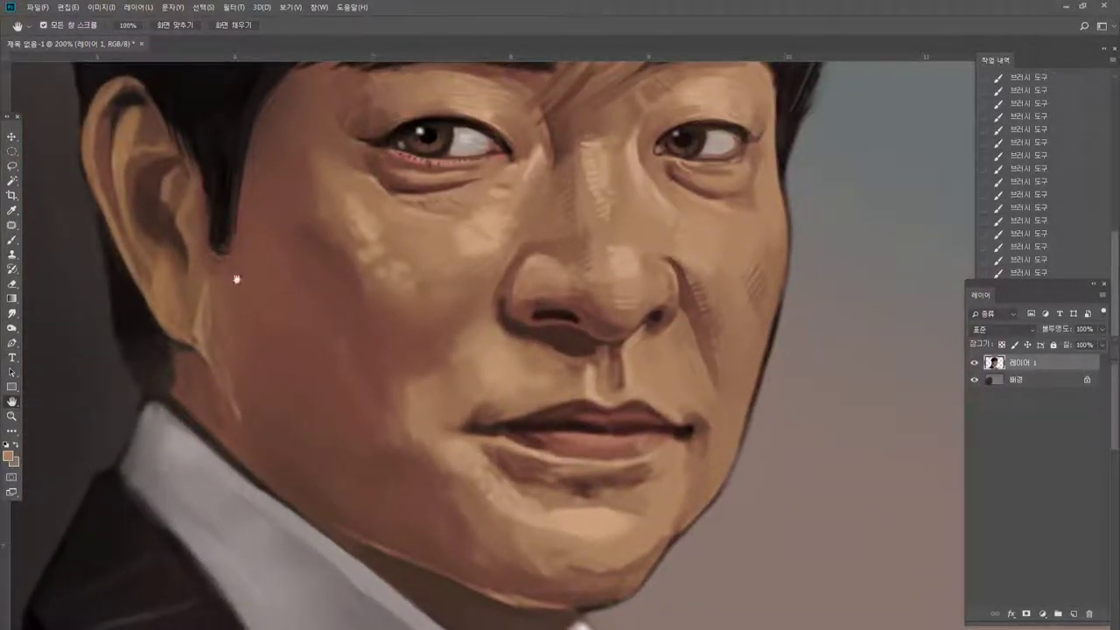
left_click(13, 313)
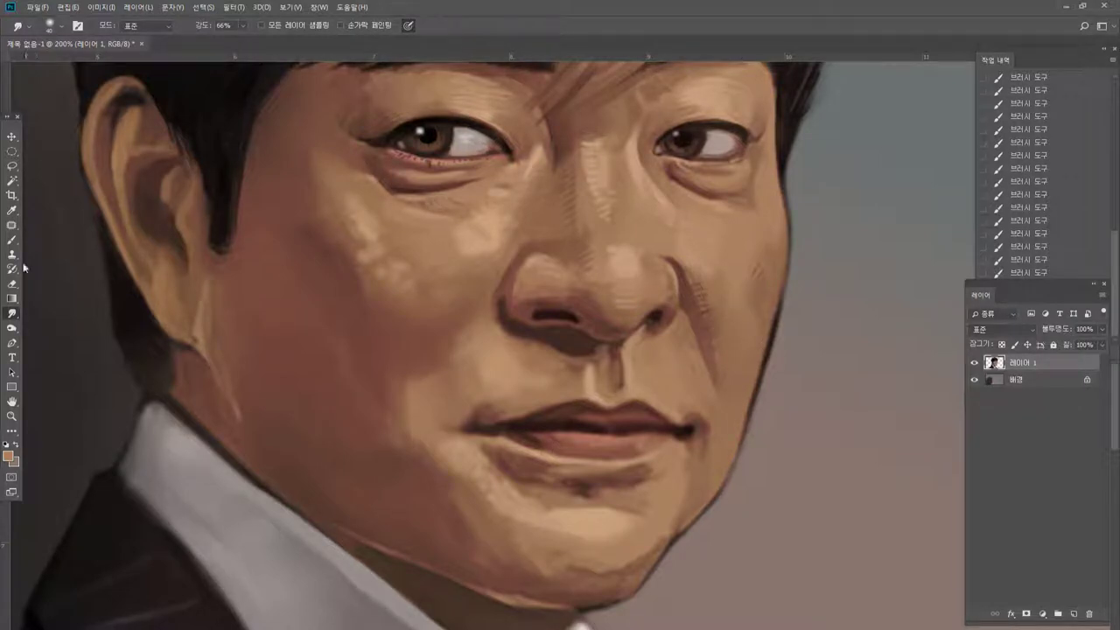
left_click(12, 239)
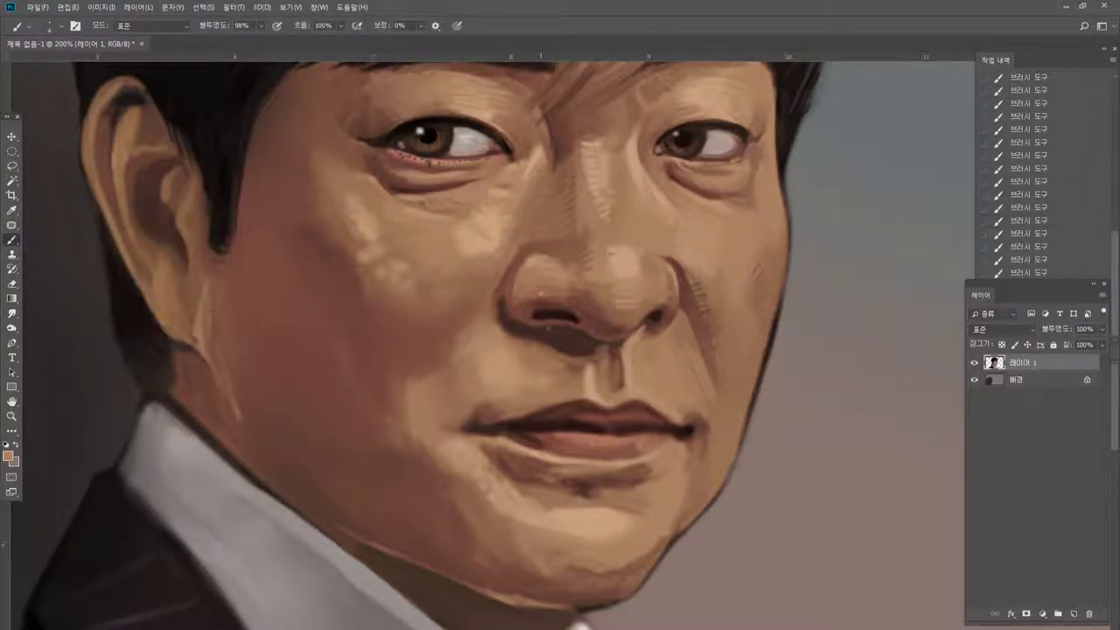
left_click(567, 336, "alt")
left_click_drag(567, 331, 582, 336)
left_click_drag(581, 331, 591, 336)
mouse_move(584, 331)
left_mouse_down()
mouse_move(598, 338)
mouse_move(547, 336)
left_mouse_up()
left_click(562, 339, "alt")
left_click(552, 356, "alt")
left_click_drag(542, 331, 557, 338)
left_click_drag(551, 330, 573, 348)
Hatch short strokes into the cast shadow under the near nostril toward the philtrum with a sampled tone.
left_click(565, 333, "alt")
left_click_drag(567, 340, 577, 350)
left_click_drag(572, 341, 581, 350)
left_click_drag(576, 342, 586, 350)
left_click_drag(580, 343, 583, 352)
left_click_drag(568, 344, 578, 352)
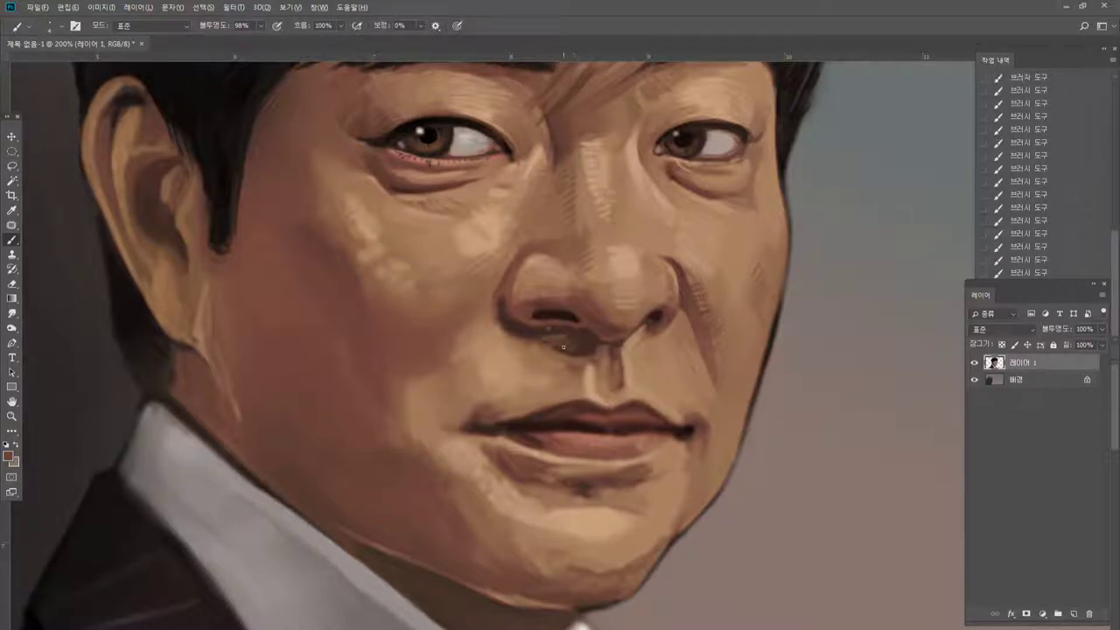
left_click(558, 354, "alt")
left_click(551, 354, "alt")
Define the crease around the near nostril wing, from its base up its outer edge, with sampled shadow and skin tones.
left_click(518, 333, "alt")
left_click(509, 333, "alt")
left_click_drag(504, 332, 521, 342)
left_click(511, 307, "alt")
left_click(512, 312, "alt")
left_click_drag(514, 273, 497, 297)
left_click(485, 310, "alt")
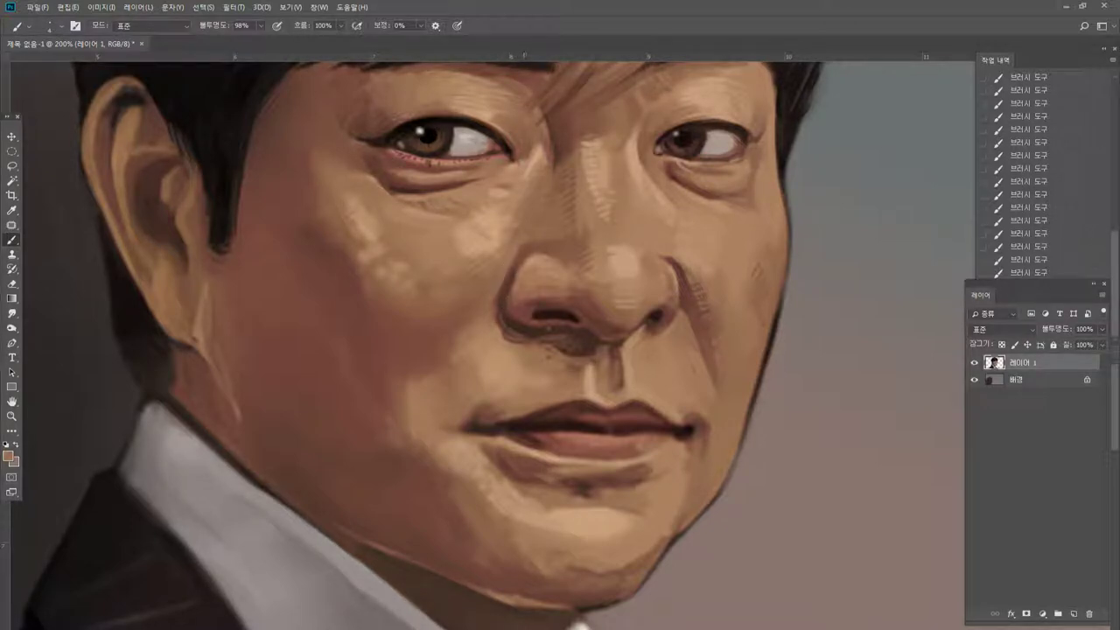
mouse_move(517, 253)
left_mouse_down()
mouse_move(512, 270)
mouse_move(521, 246)
left_mouse_up()
Hatch strokes along the shadow edge of the near cheek, beside the nostril wing and above the mouth corner.
left_click(13, 418)
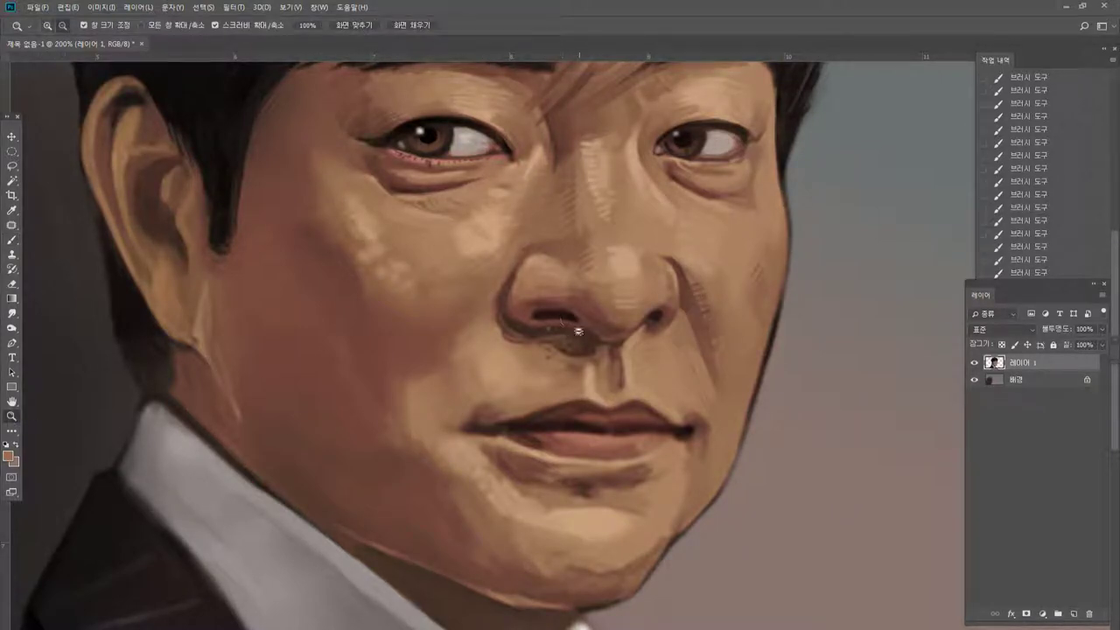
left_click(579, 331, "alt")
left_click(578, 331, "alt")
left_click(564, 330)
left_click(562, 329)
left_click(561, 329)
left_click(561, 328)
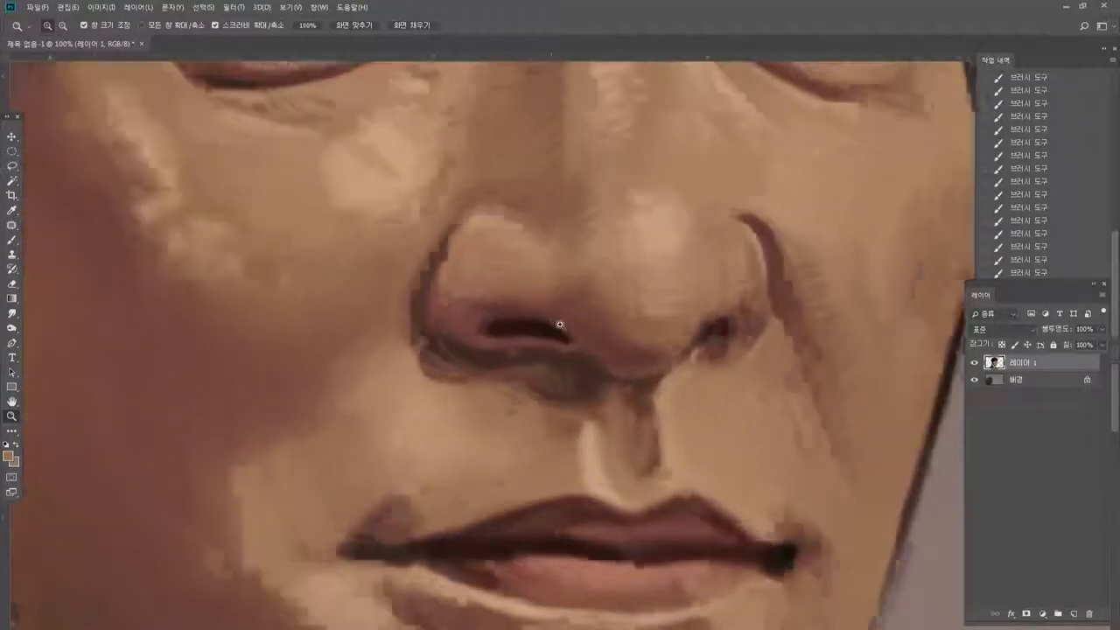
key("b")
left_click(508, 355, "alt")
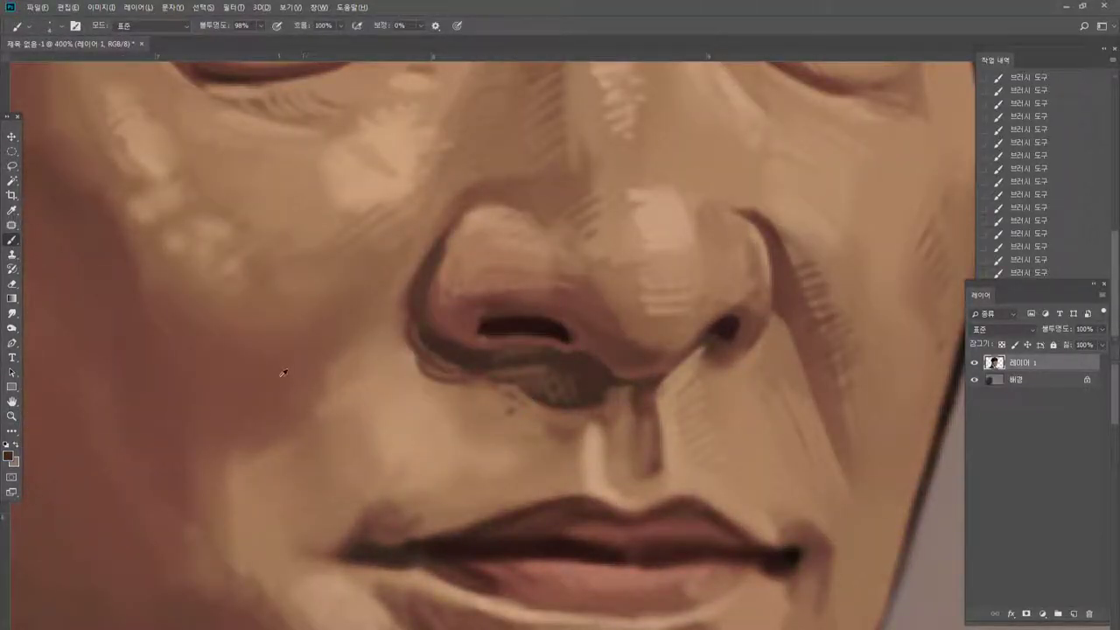
left_click(355, 373)
left_click_drag(293, 392, 333, 389)
mouse_move(294, 409)
left_mouse_down()
mouse_move(336, 405)
mouse_move(324, 415)
left_mouse_up()
left_click(352, 406)
mouse_move(263, 430)
left_mouse_down()
mouse_move(326, 427)
mouse_move(256, 426)
left_mouse_up()
left_click(364, 405)
Blend the near cheek's shadow edge with long hatched strokes of a sampled skin tone, working outward and up the cheek.
left_click(350, 391, "alt")
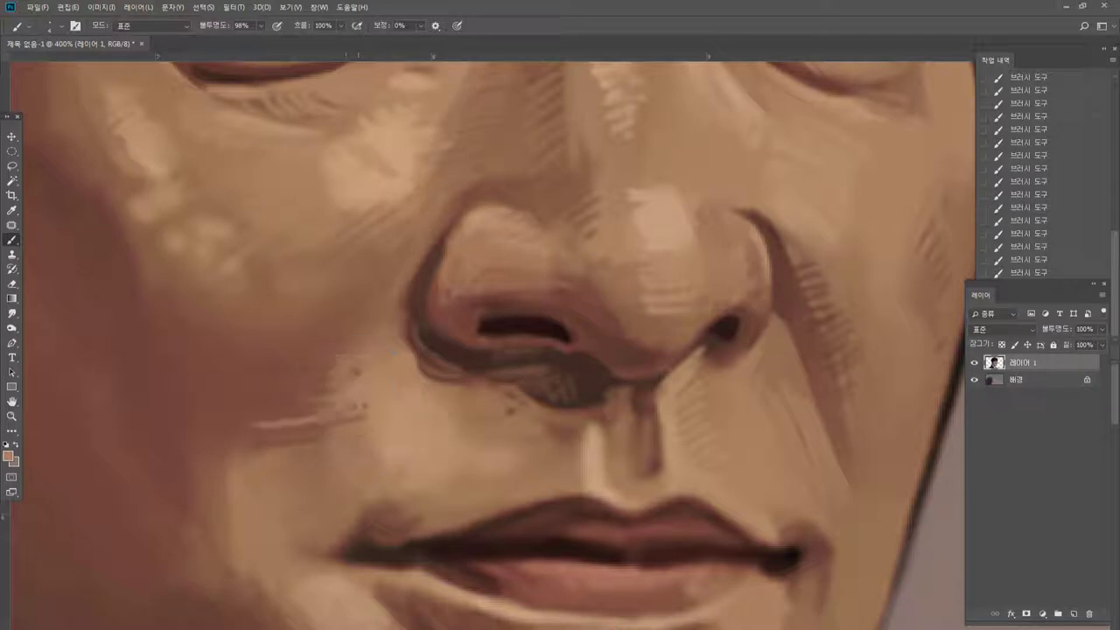
left_click_drag(318, 406, 282, 408)
left_click_drag(335, 393, 261, 399)
left_click_drag(334, 377, 297, 381)
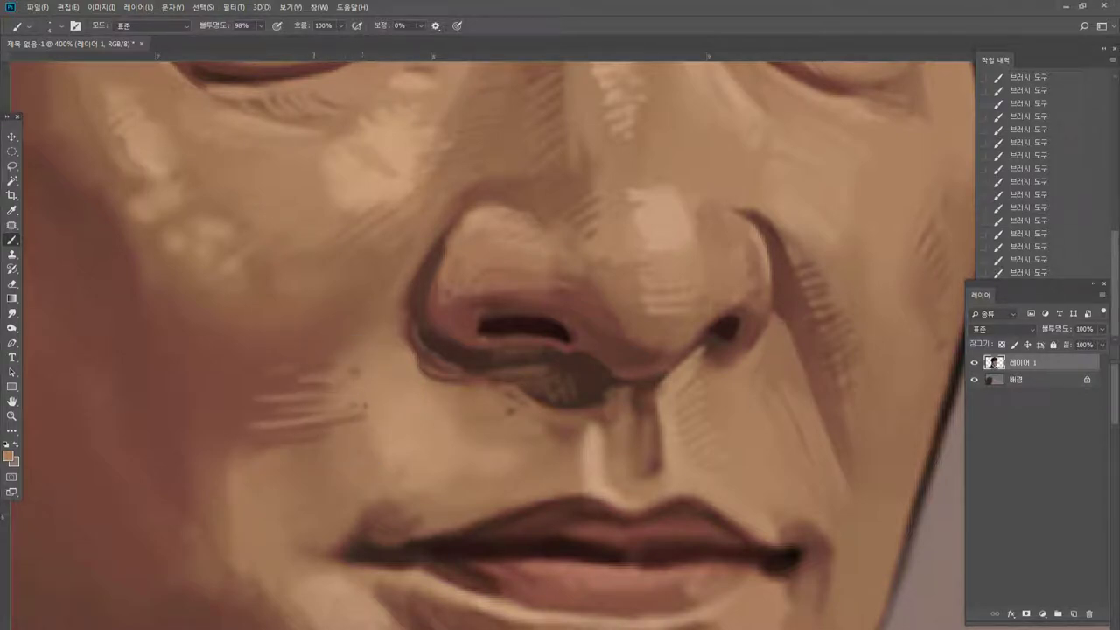
left_click_drag(251, 348, 191, 333)
mouse_move(280, 363)
left_mouse_down()
mouse_move(224, 359)
mouse_move(253, 382)
mouse_move(165, 345)
left_mouse_up()
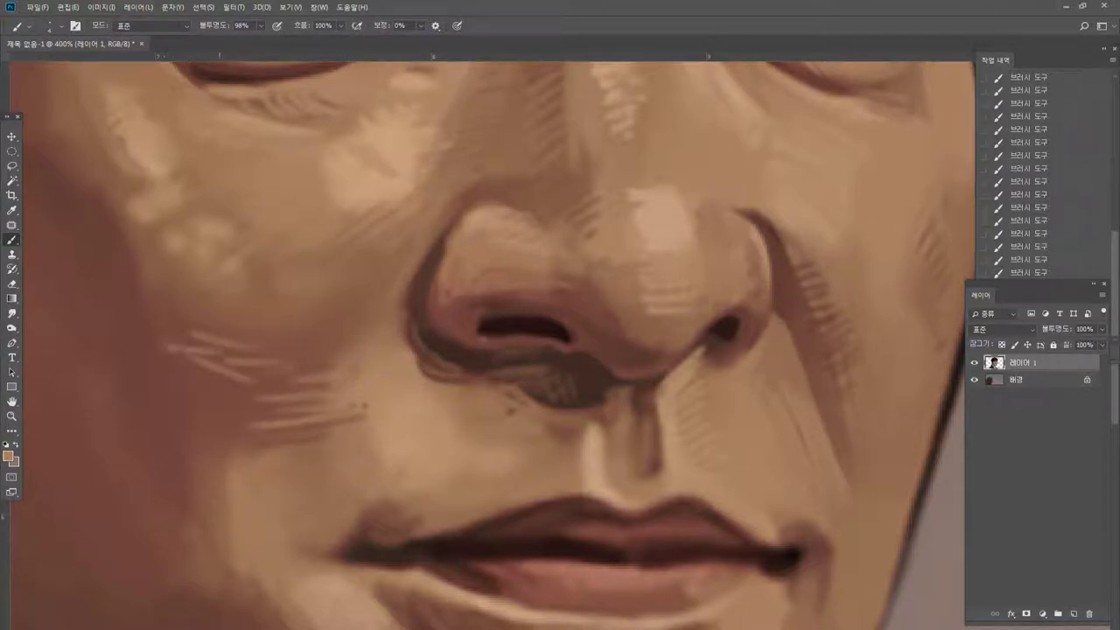
Hatch short strokes over the near cheek's lower highlight spots and along its shadow edge with sampled skin and shadow tones.
left_click(163, 248, "alt")
left_click_drag(172, 248, 190, 240)
mouse_move(186, 256)
left_mouse_down()
mouse_move(222, 245)
mouse_move(215, 260)
left_mouse_up()
left_click(150, 307, "alt")
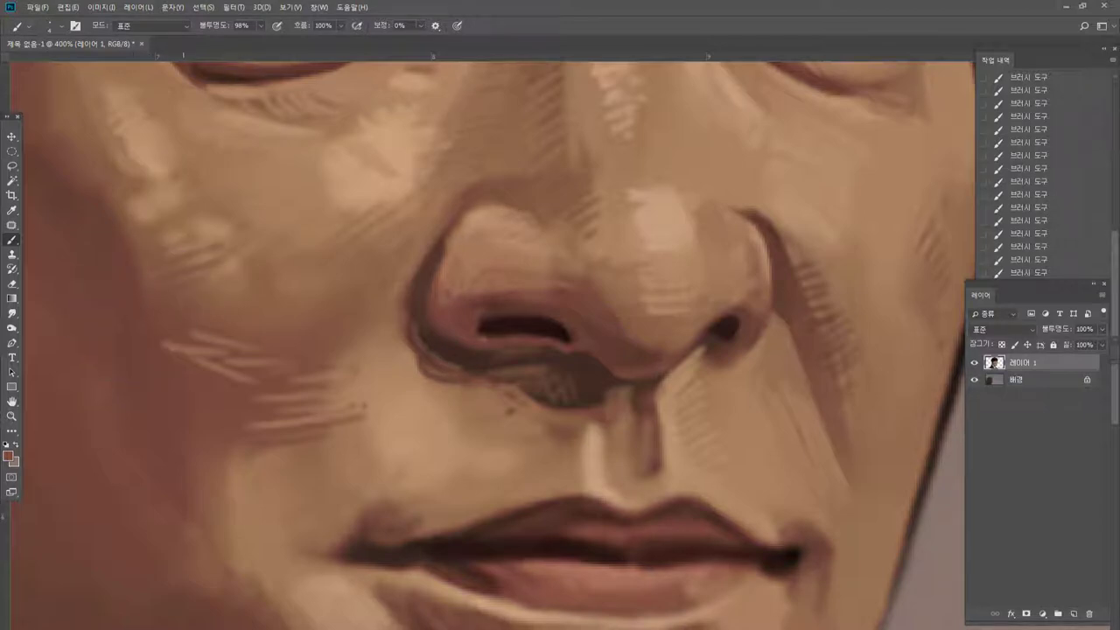
left_click_drag(192, 339, 204, 332)
mouse_move(183, 353)
left_mouse_down()
mouse_move(202, 348)
mouse_move(211, 360)
left_mouse_up()
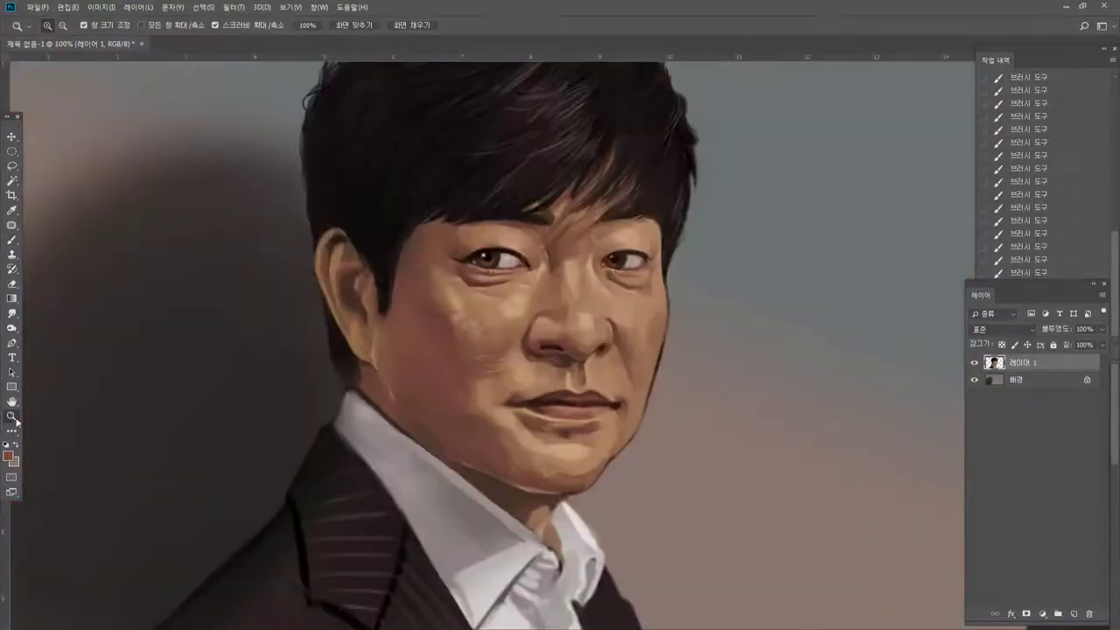
Hatch diagonal strokes on the skin just outside the near mouth corner with a sampled reddish-brown tone.
double_click(11, 416)
left_click(537, 401)
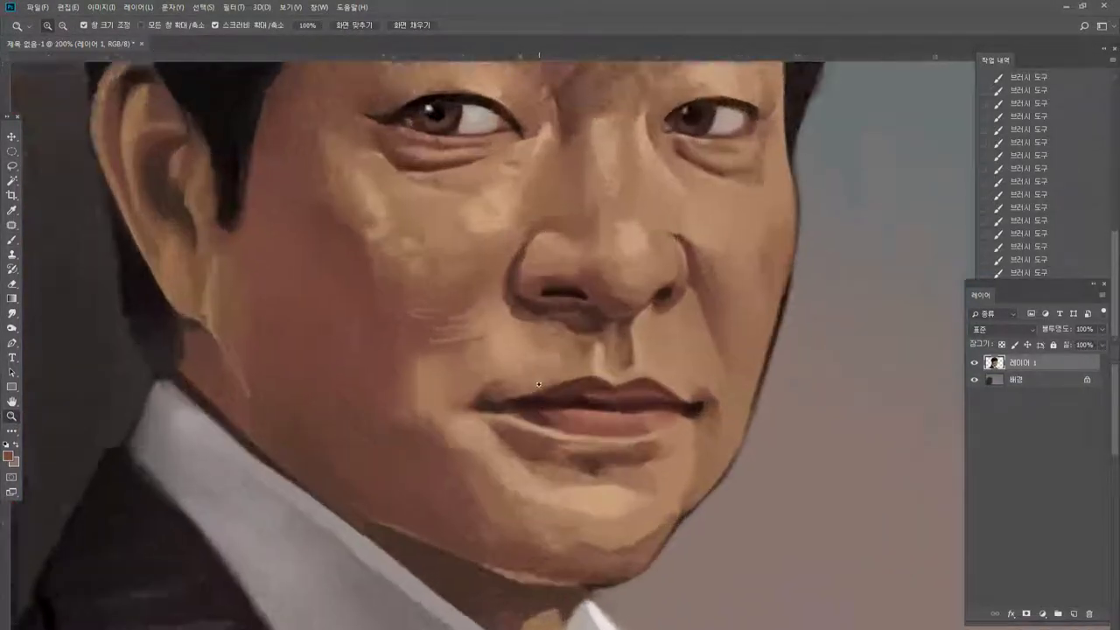
left_click(537, 402)
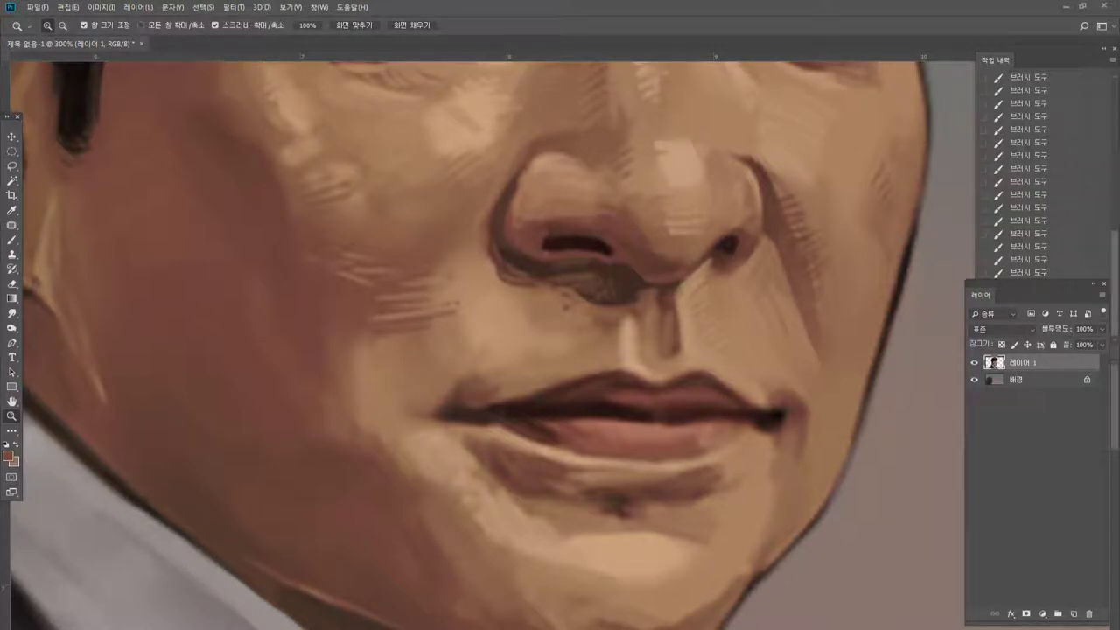
left_click(705, 339)
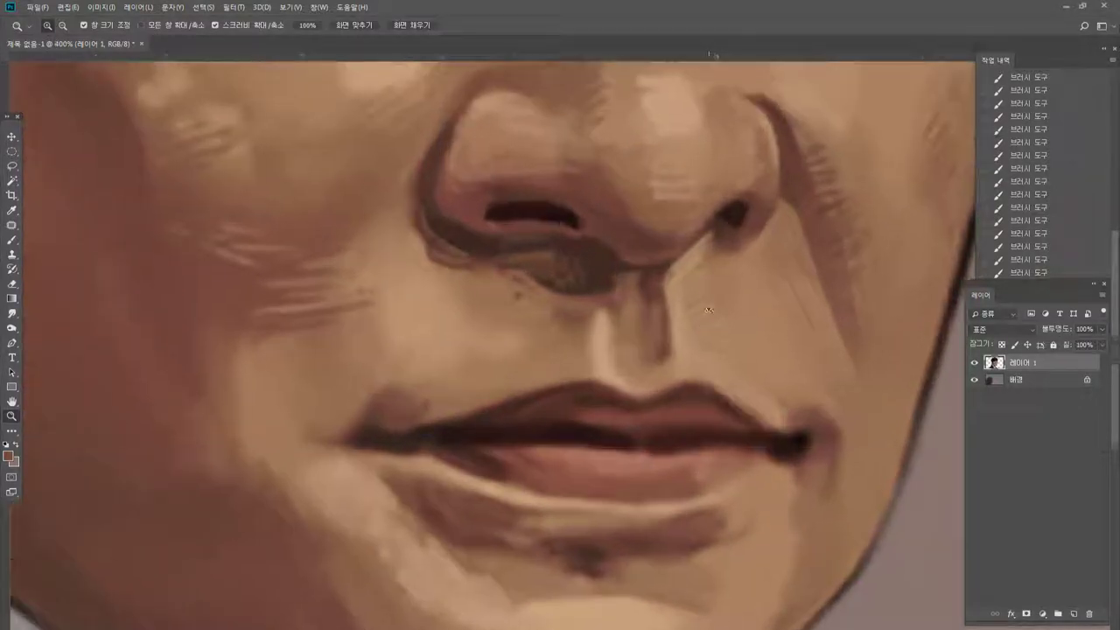
left_click(12, 240)
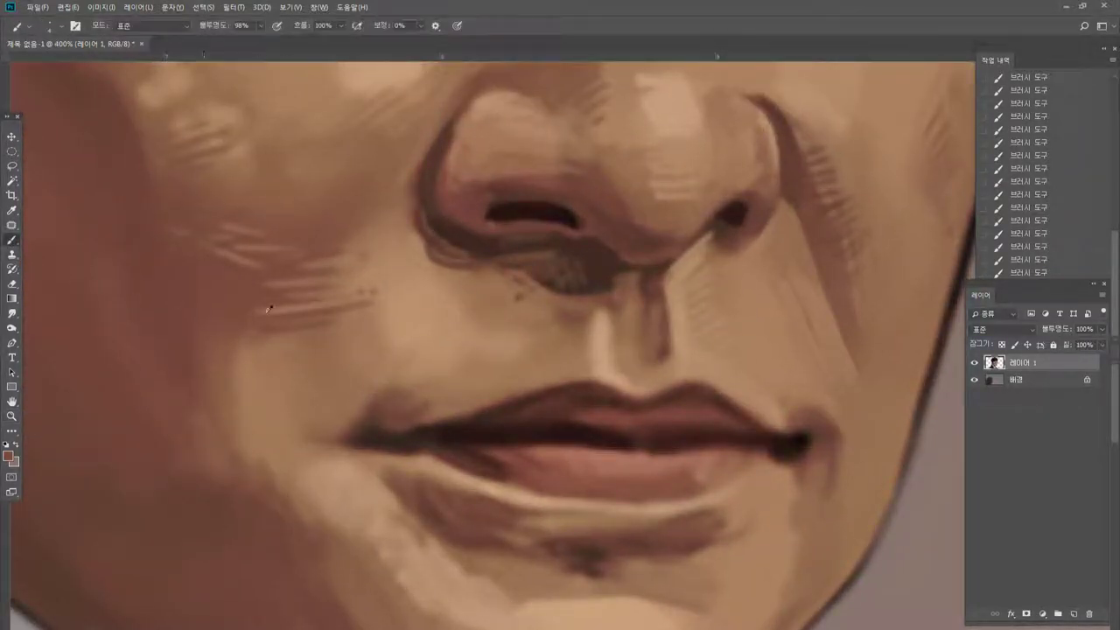
left_click(297, 354, "alt")
left_click(364, 422, "alt")
mouse_move(357, 407)
left_mouse_down()
mouse_move(336, 437)
mouse_move(320, 436)
left_mouse_up()
left_click_drag(348, 390, 311, 428)
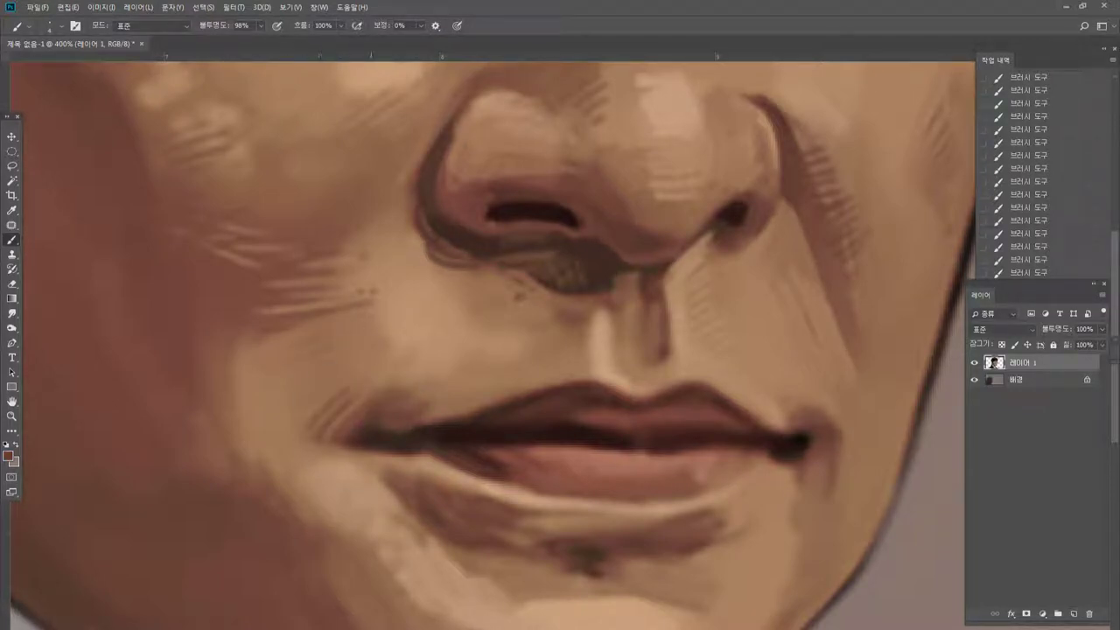
Hatch parallel diagonal strokes over the skin between the near nostril wing and the mouth corner with a sampled tone.
left_click(337, 416, "alt")
left_click_drag(416, 371, 444, 339)
mouse_move(401, 345)
left_mouse_down()
mouse_move(444, 325)
mouse_move(425, 312)
left_mouse_up()
mouse_move(416, 319)
left_mouse_down()
mouse_move(454, 301)
mouse_move(443, 283)
left_mouse_up()
left_click(501, 365, "alt")
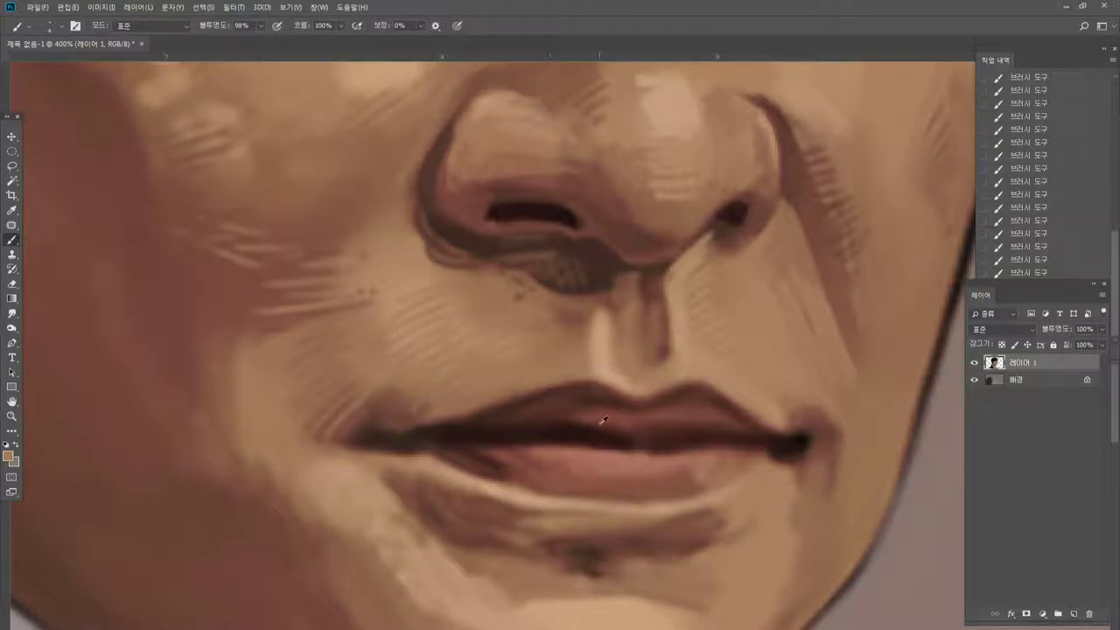
Shade the near half of the upper lip down to the mouth line with sampled reddish and dark tones.
left_click(573, 404, "alt")
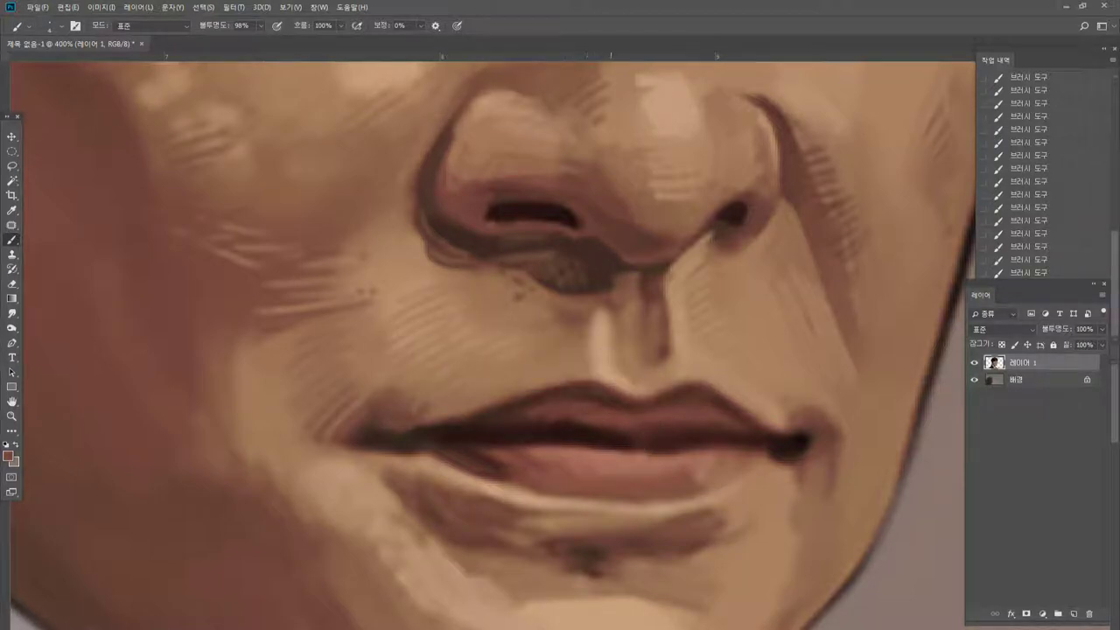
left_click(573, 419, "alt")
left_click_drag(536, 429, 625, 426)
left_click(605, 438, "alt")
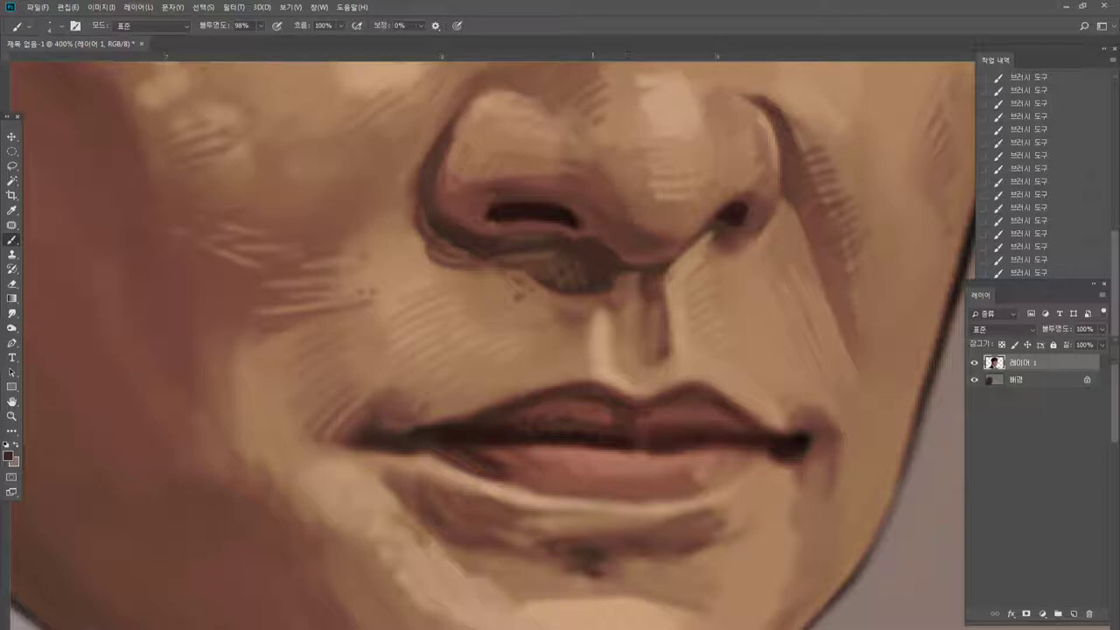
Extend the philtrum's light rim along its base and far side, and darken its inner groove with sampled tones.
left_click(623, 365, "alt")
left_click_drag(653, 388, 675, 378)
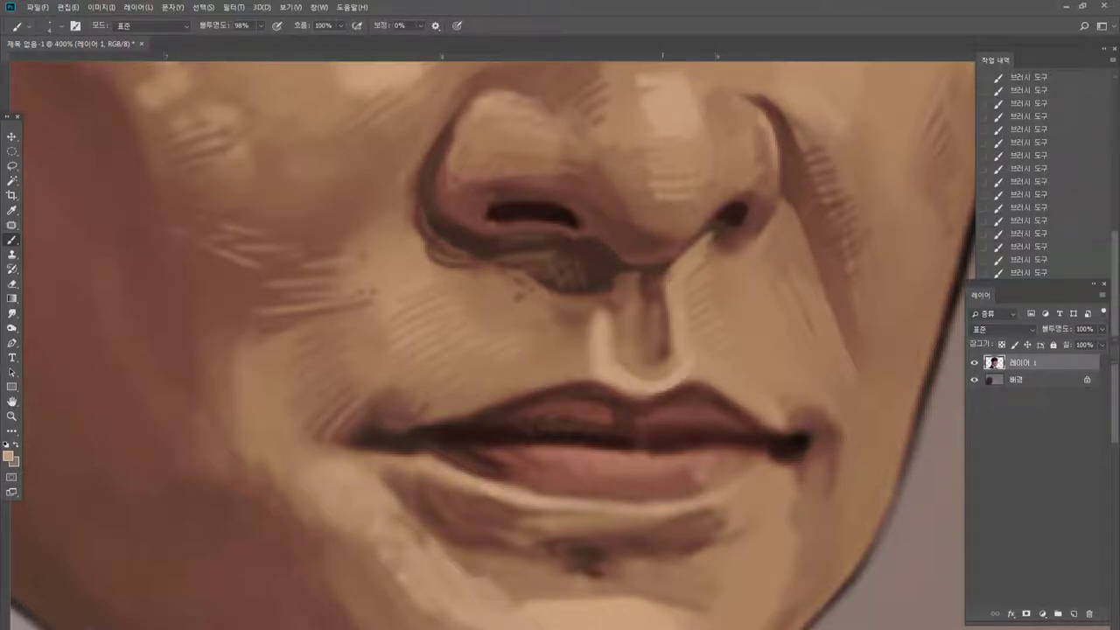
mouse_move(665, 280)
left_mouse_down()
mouse_move(672, 328)
mouse_move(672, 301)
mouse_move(691, 321)
left_mouse_up()
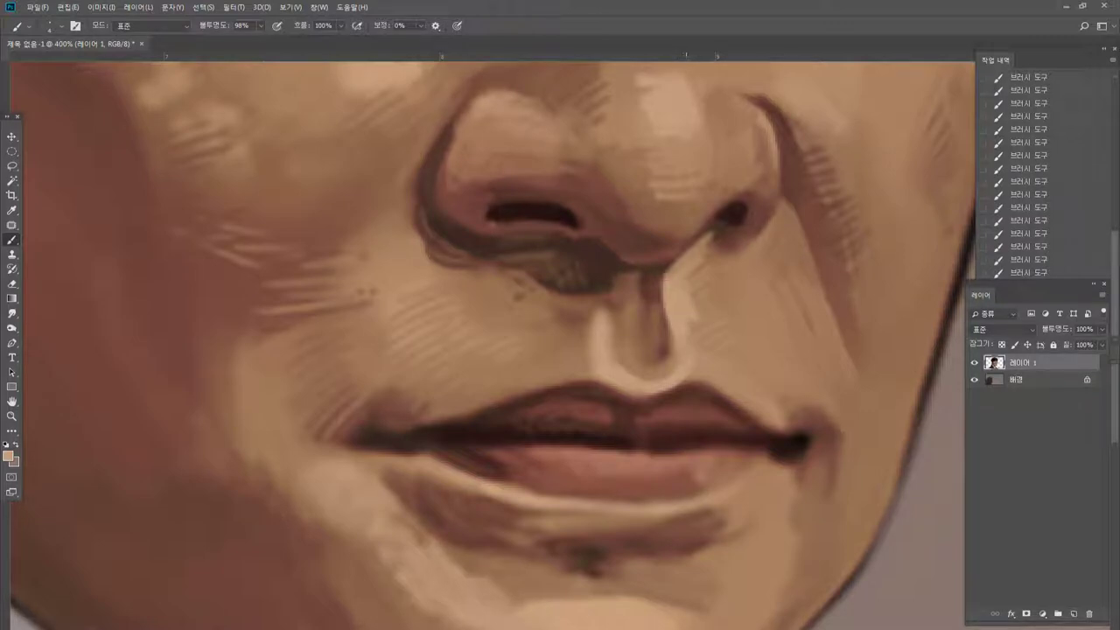
left_click(717, 260, "alt")
left_click(644, 294, "alt")
left_click_drag(642, 302, 648, 340)
left_click(627, 303, "alt")
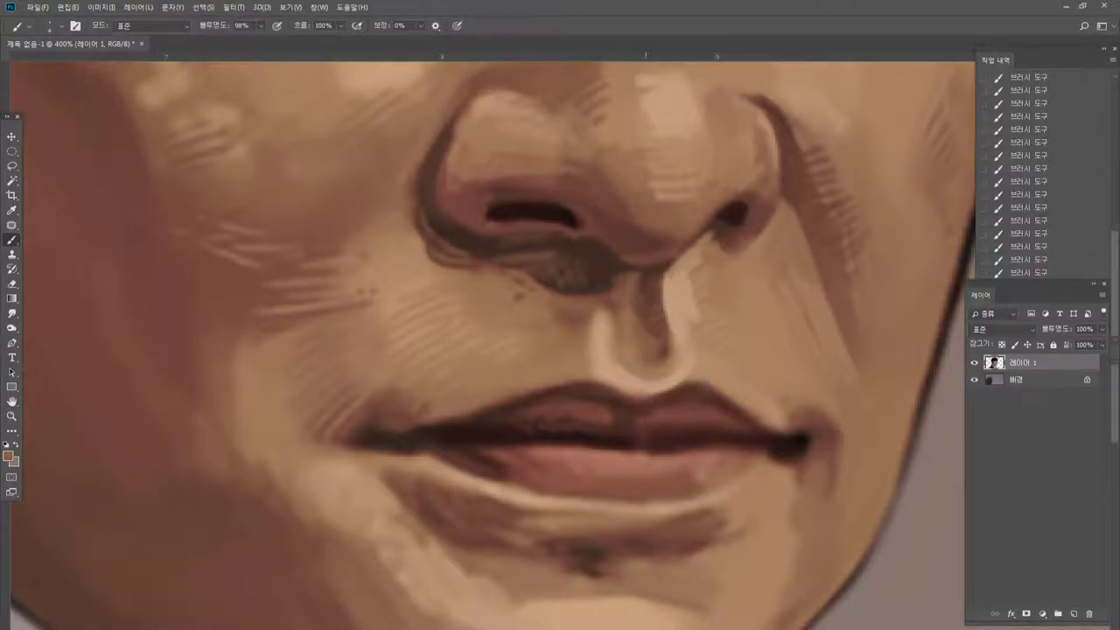
Paint a dark sampled shadow along the underside of the nose tip and above the near nostril's inner end.
left_click(606, 252, "alt")
mouse_move(618, 226)
left_mouse_down()
mouse_move(661, 235)
mouse_move(693, 221)
left_mouse_up()
mouse_move(584, 178)
left_mouse_down()
mouse_move(620, 211)
mouse_move(609, 199)
left_mouse_up()
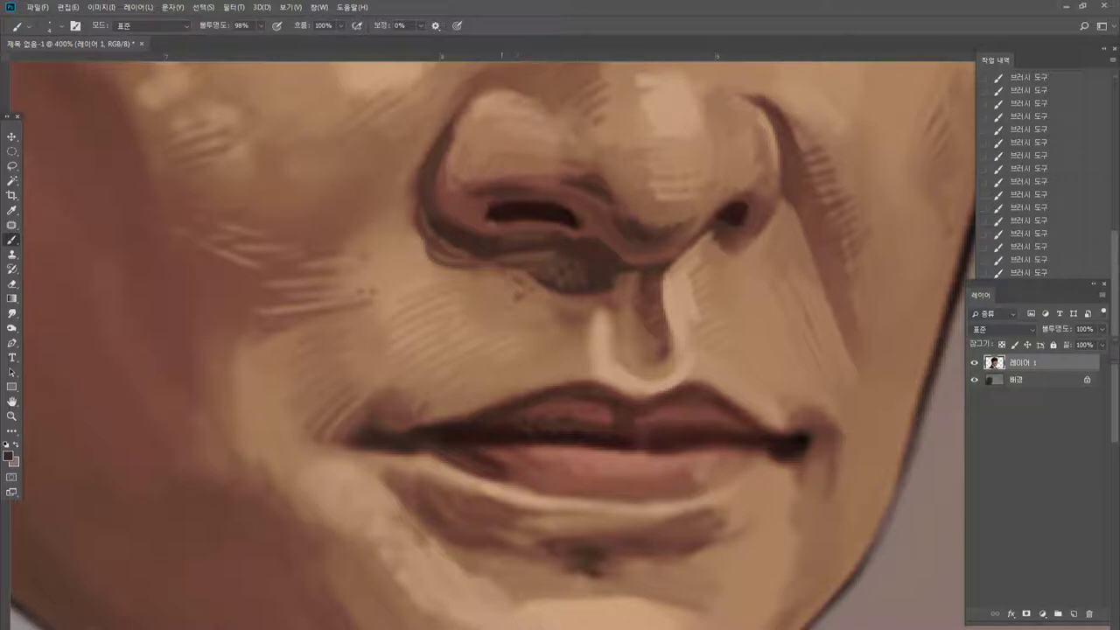
Refine the near nostril wing's outer edge and the crease around its base with sampled skin and shadow tones.
left_click(477, 212, "alt")
left_click(467, 134, "alt")
left_click_drag(455, 133, 441, 162)
left_click(454, 159, "alt")
left_click_drag(482, 96, 462, 128)
left_click(444, 158, "alt")
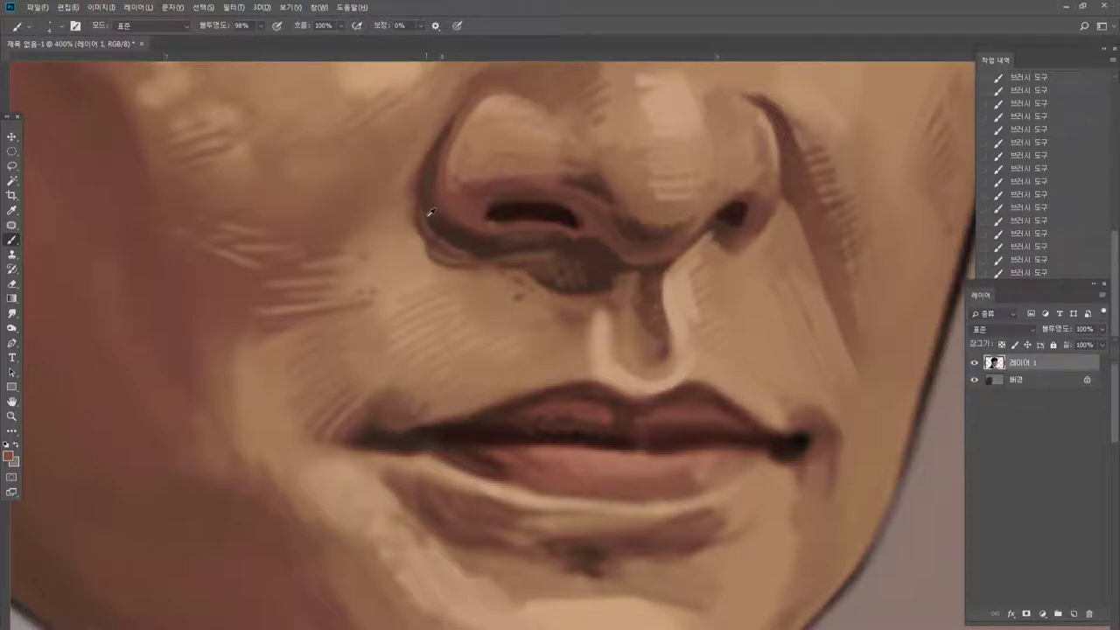
mouse_move(430, 219)
left_mouse_down()
mouse_move(421, 248)
mouse_move(443, 259)
left_mouse_up()
Deepen the center of the upper lip and darken the mouth line out to the far corner with sampled dark tones.
left_click_drag(654, 413, 645, 439)
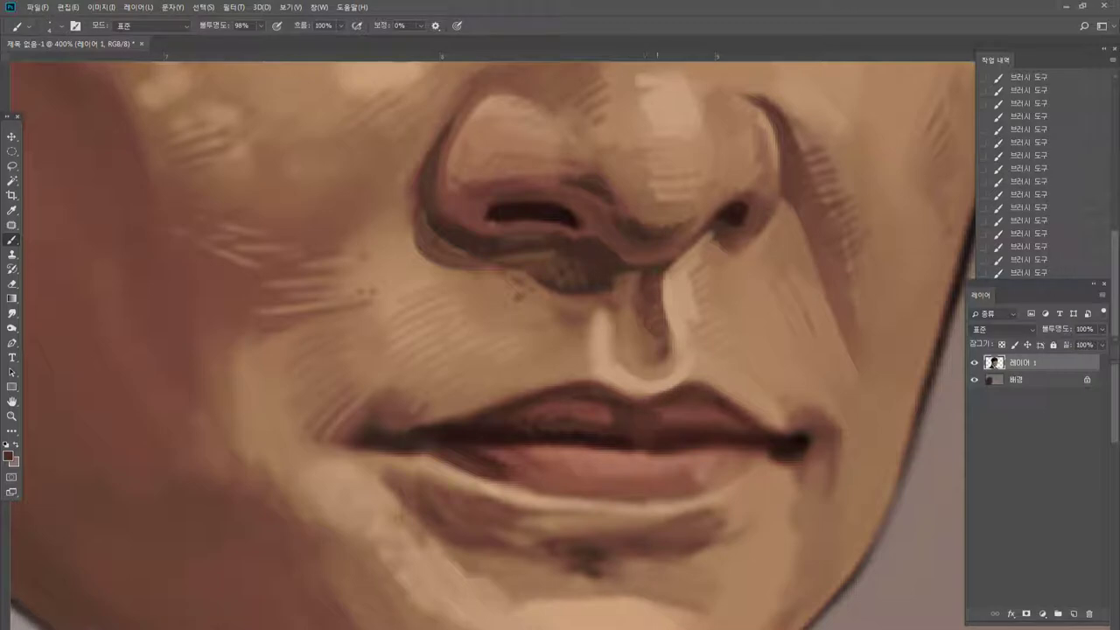
left_click(658, 437, "alt")
left_click(788, 445, "alt")
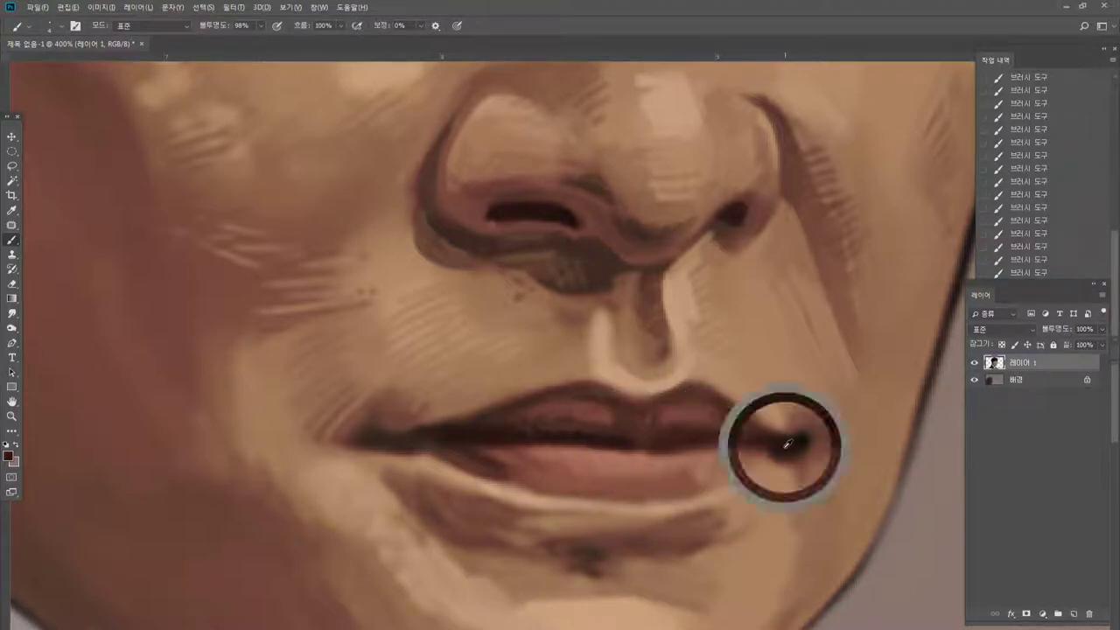
left_click_drag(718, 440, 782, 442)
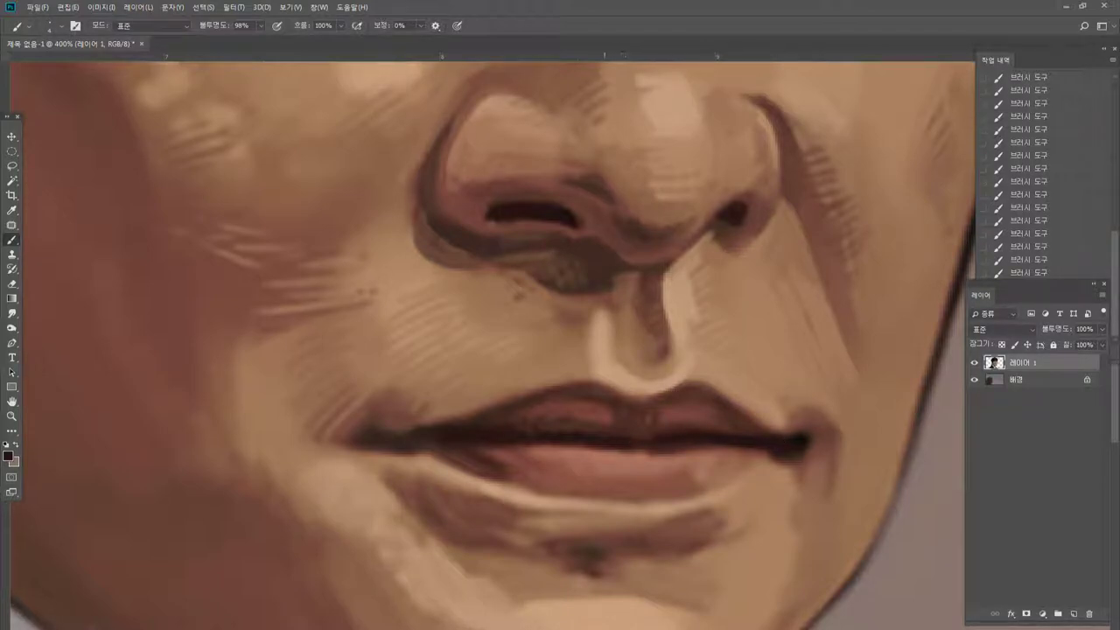
left_click_drag(634, 438, 700, 431)
left_click(634, 435, "alt")
Shade the far end of the lower lip and trim the dark far mouth corner from below with sampled tones.
left_click(665, 477, "alt")
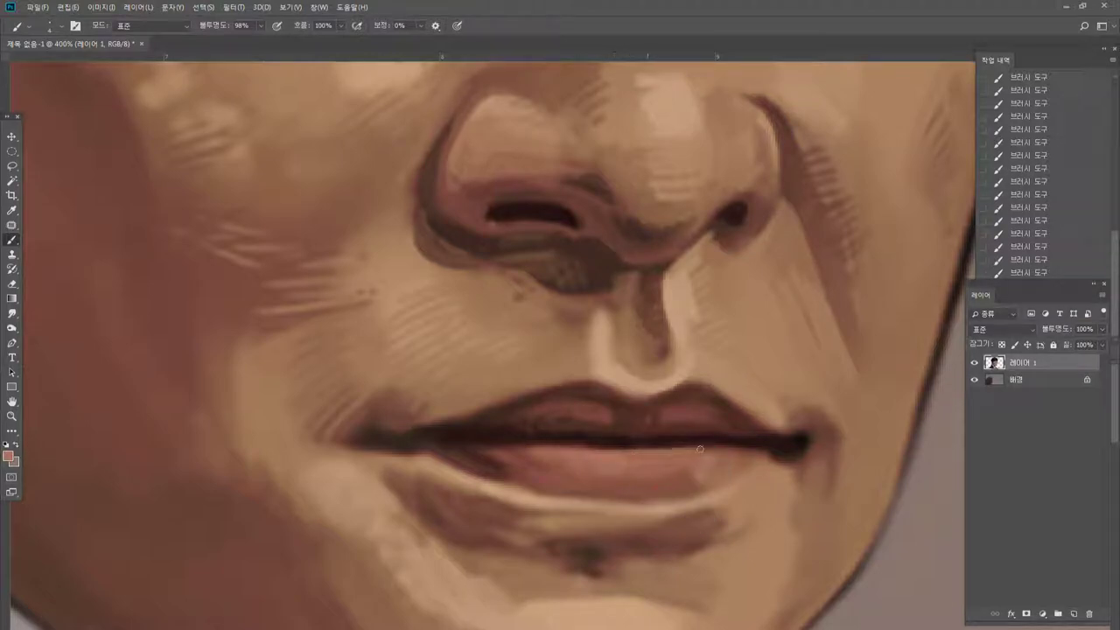
mouse_move(700, 449)
left_mouse_down()
mouse_move(716, 450)
mouse_move(714, 489)
left_mouse_up()
left_click(740, 446, "alt")
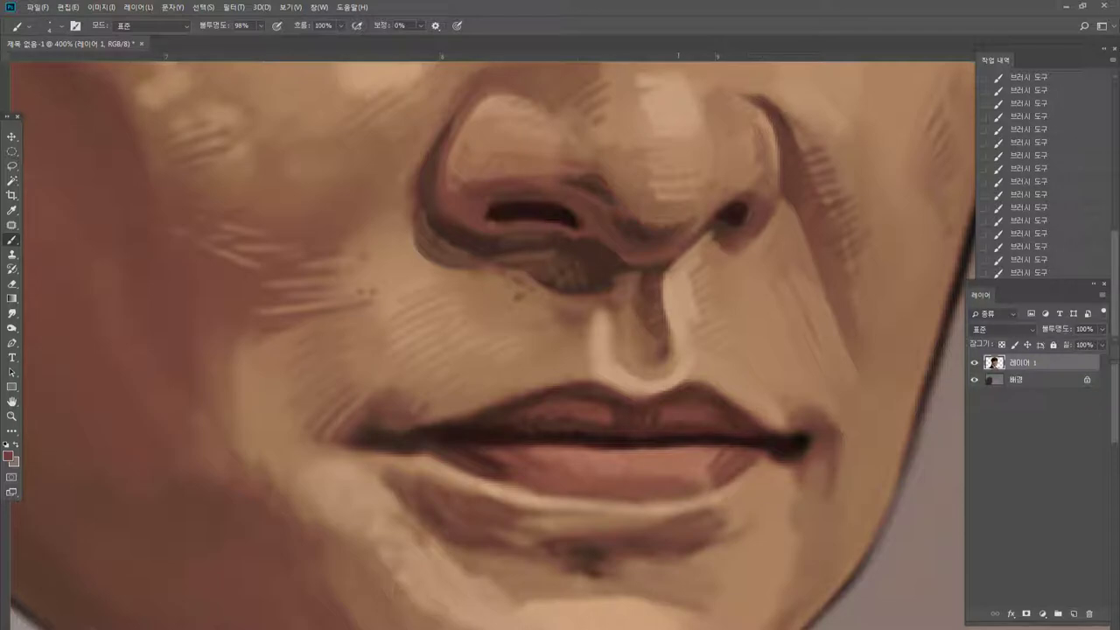
left_click(750, 485, "alt")
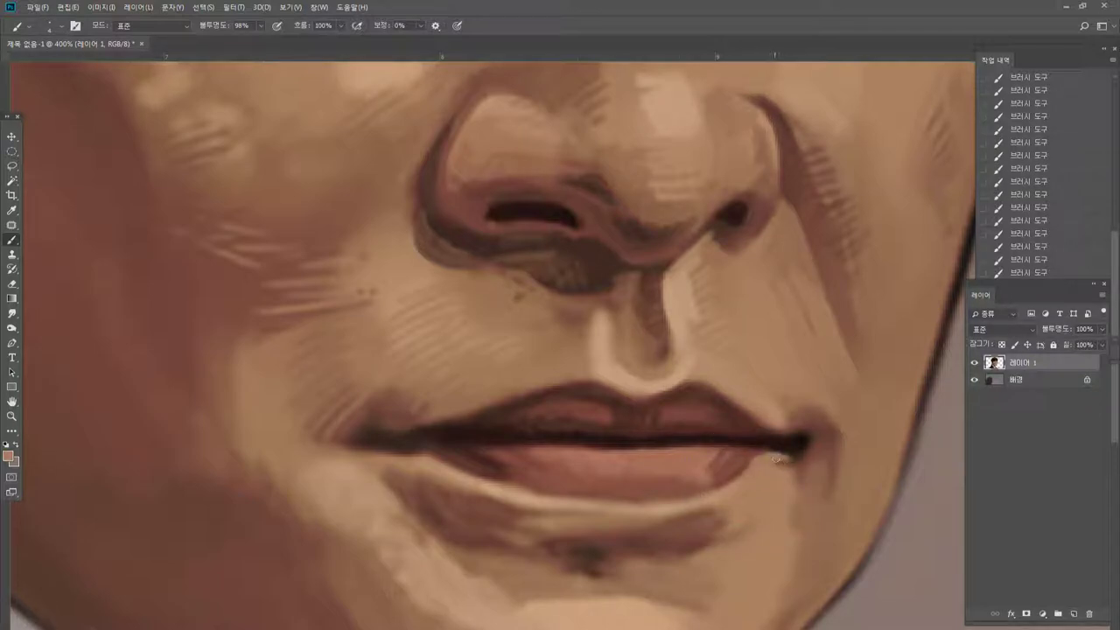
mouse_move(775, 460)
left_mouse_down()
mouse_move(800, 476)
mouse_move(817, 444)
mouse_move(807, 474)
left_mouse_up()
left_click(811, 454, "alt")
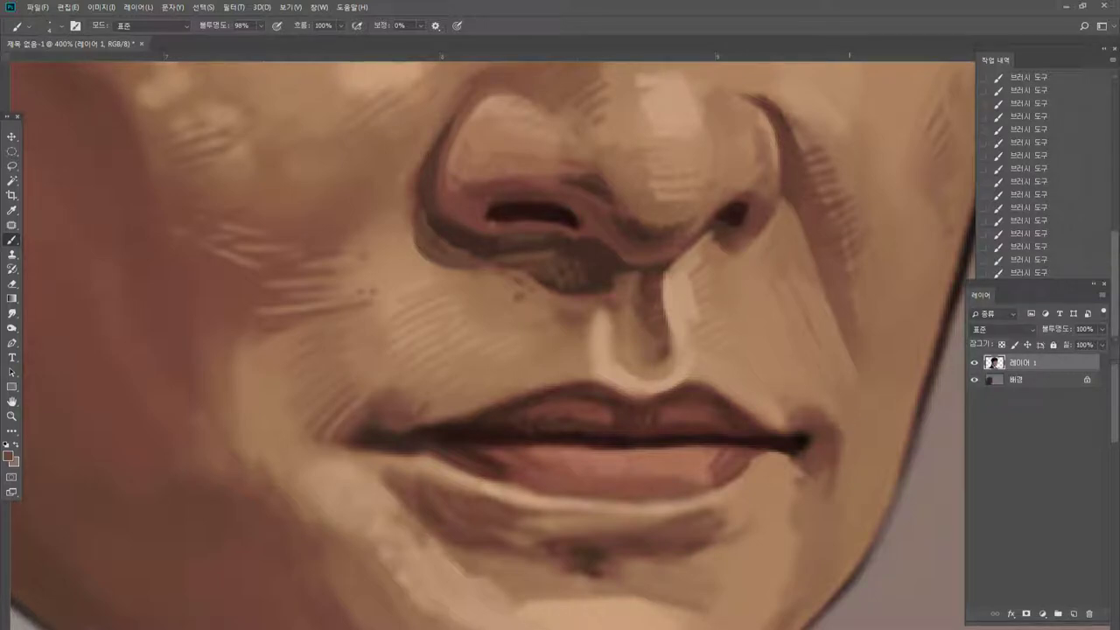
Hatch strokes above and beside the far mouth corner and blend the skin below it with sampled tones.
left_click(813, 417, "alt")
left_click(769, 394, "alt")
left_click_drag(792, 411, 794, 425)
left_click_drag(801, 405, 815, 420)
mouse_move(826, 414)
left_mouse_down()
mouse_move(848, 483)
mouse_move(829, 493)
left_mouse_up()
left_click(832, 446, "alt")
left_click(826, 488, "alt")
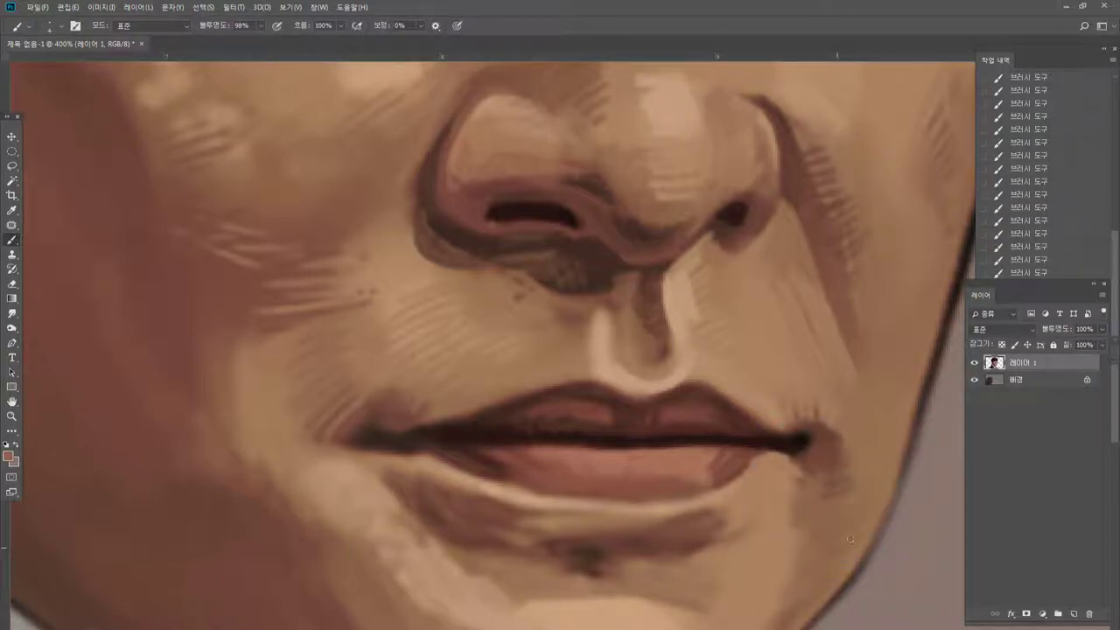
left_click(763, 479, "alt")
mouse_move(831, 495)
left_mouse_down()
mouse_move(839, 505)
mouse_move(710, 527)
left_mouse_up()
left_click(823, 509, "alt")
Refine the upper lip's top contour with a brown tone sampled near the near mouth corner.
double_click(12, 417)
left_click(591, 375)
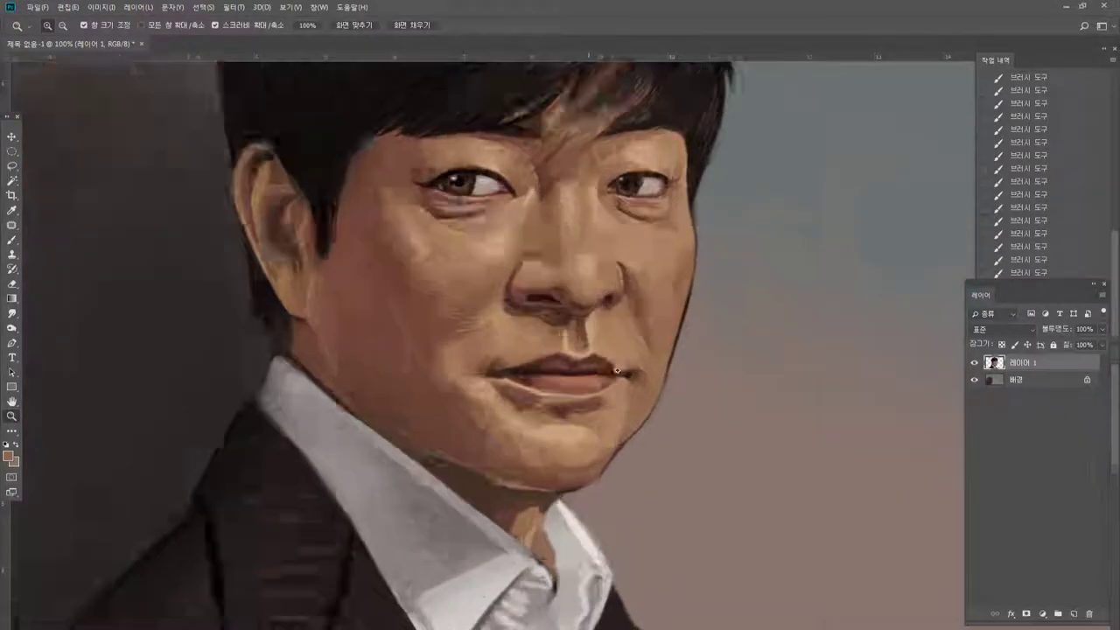
key("ctrl+0")
left_click(676, 205)
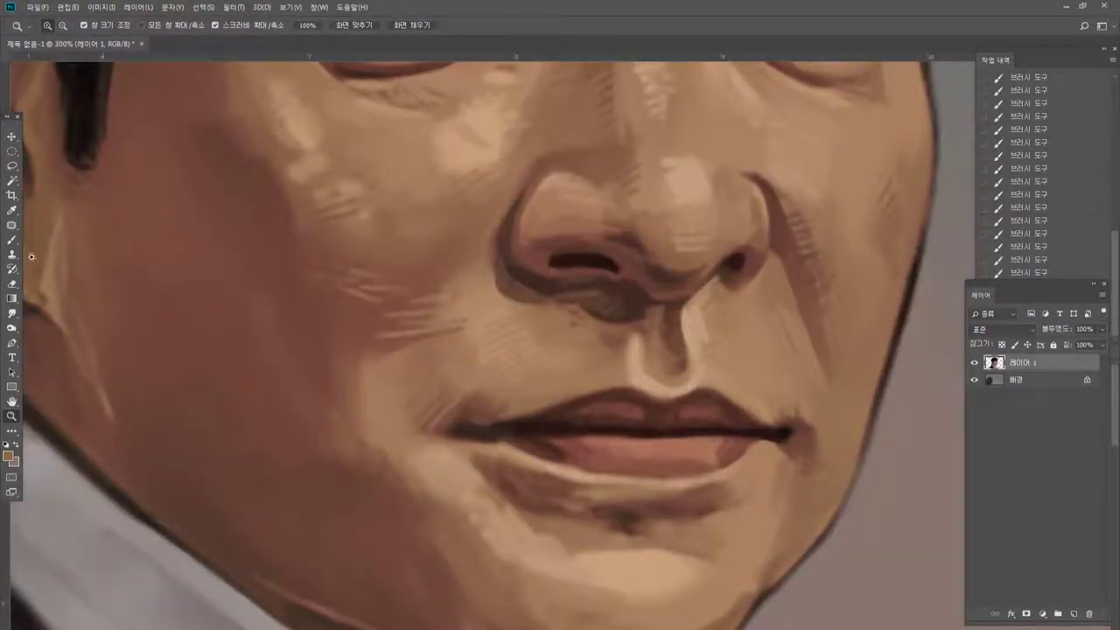
left_click(13, 239)
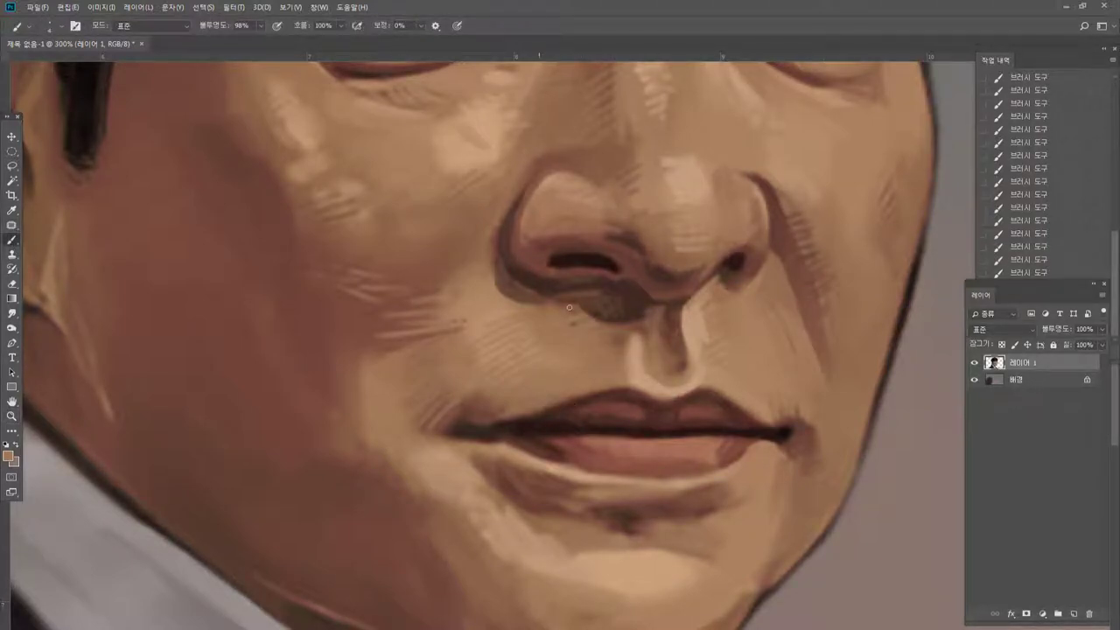
left_click(487, 415, "alt")
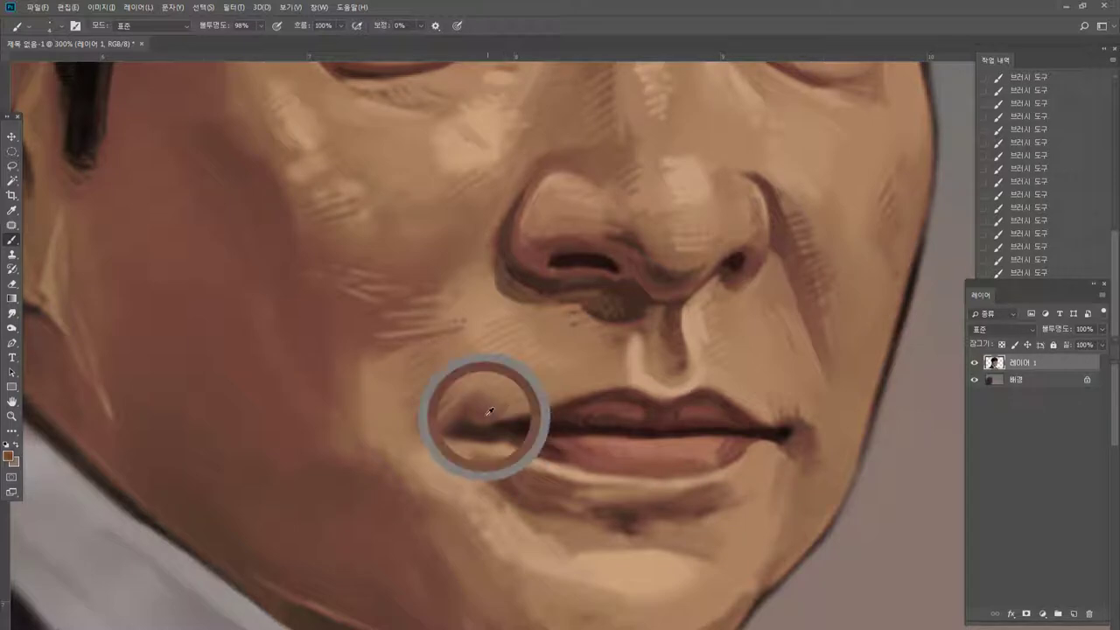
mouse_move(555, 400)
left_mouse_down()
mouse_move(634, 383)
mouse_move(674, 398)
left_mouse_up()
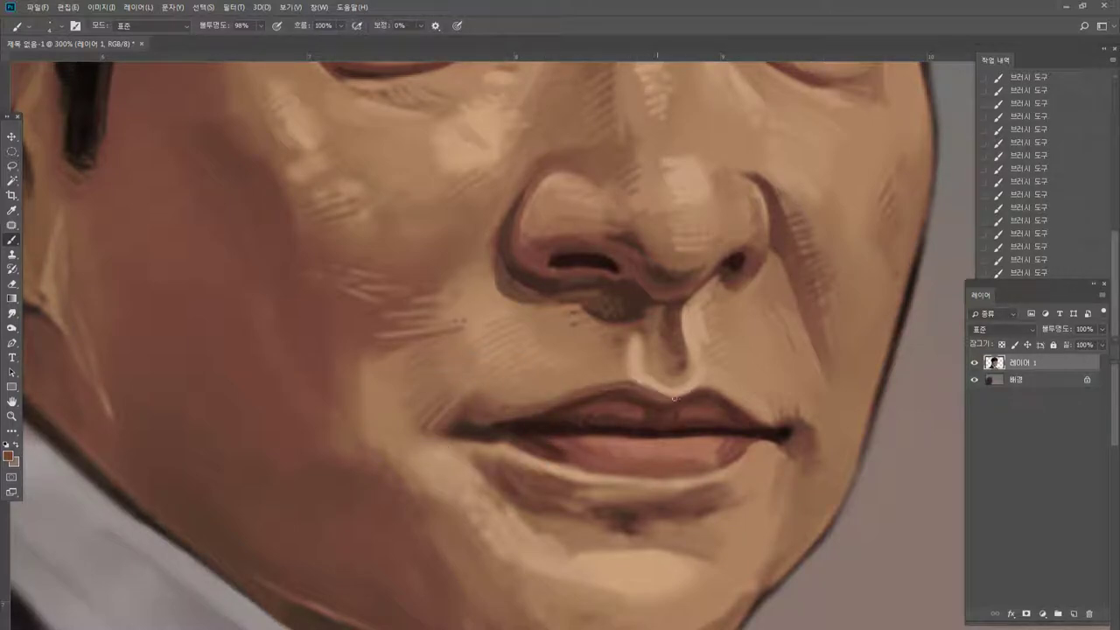
Hatch small strokes along the lower lip's upper edge and shade its near half with sampled lip tones.
left_click(657, 437, "alt")
mouse_move(639, 431)
left_mouse_down()
mouse_move(733, 438)
mouse_move(690, 444)
left_mouse_up()
left_click(730, 443, "alt")
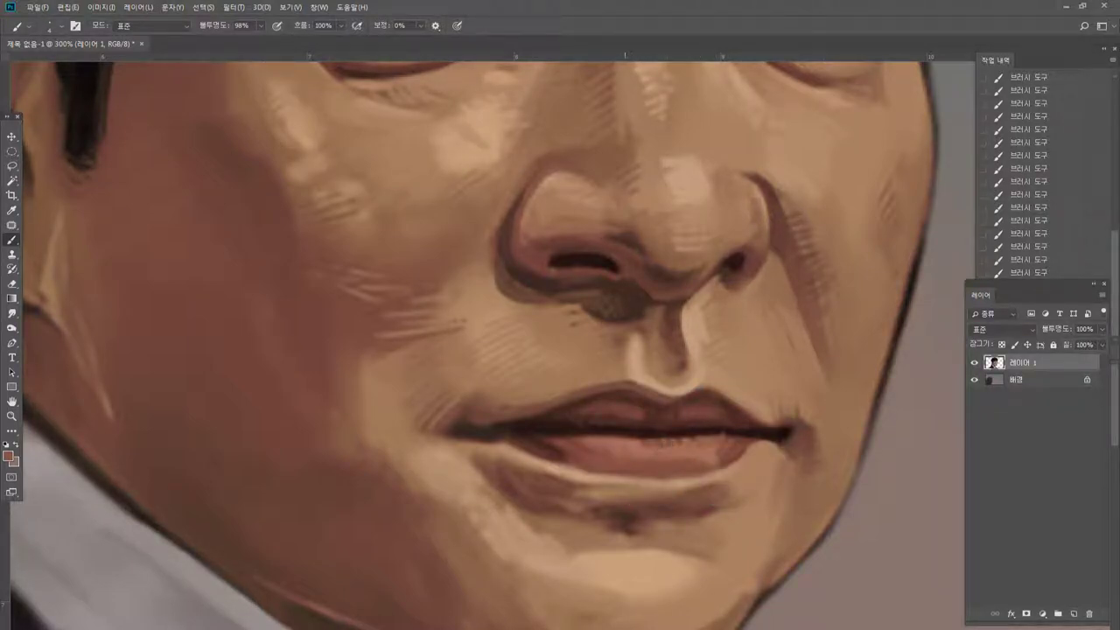
left_click(553, 445, "alt")
mouse_move(565, 452)
left_mouse_down()
mouse_move(653, 478)
mouse_move(628, 479)
left_mouse_up()
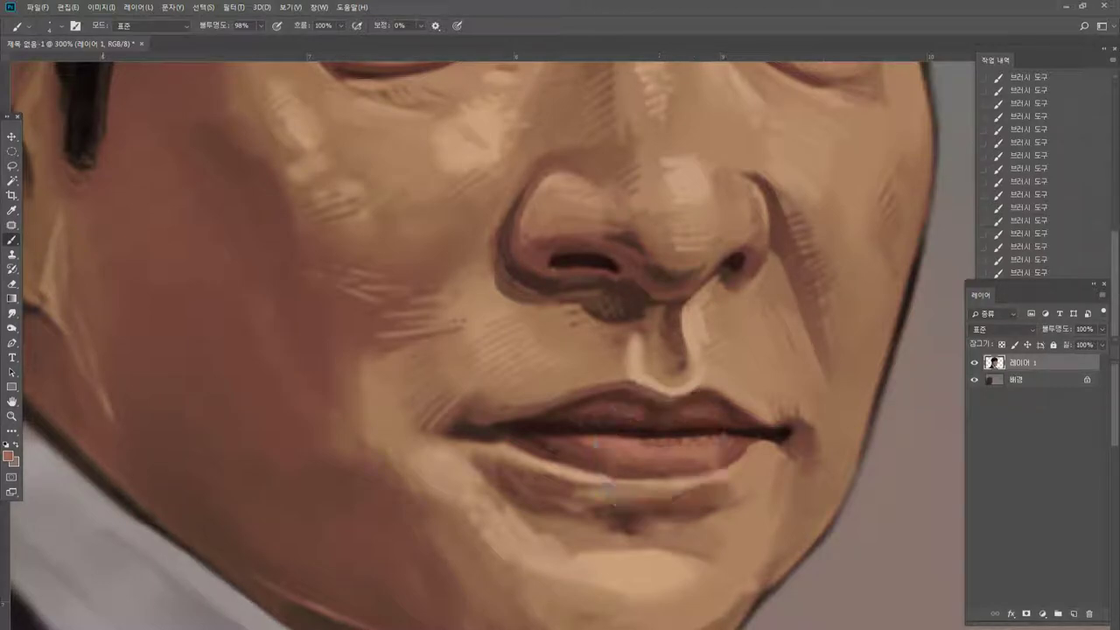
Choose a pink foreground color with hue 342 and paint highlights along the upper part of the lower lip.
key("i")
left_click(9, 456)
left_click_drag(507, 518, 505, 536)
mouse_move(506, 403)
left_mouse_down()
mouse_move(508, 423)
mouse_move(508, 406)
left_mouse_up()
left_click_drag(411, 438, 418, 414)
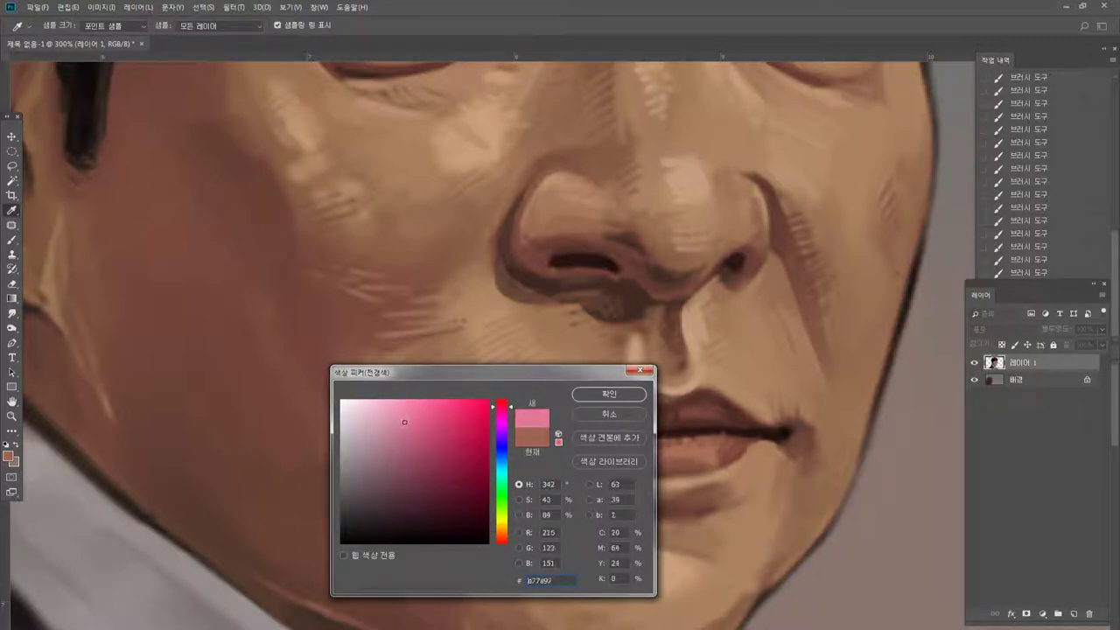
key("Return")
key("b")
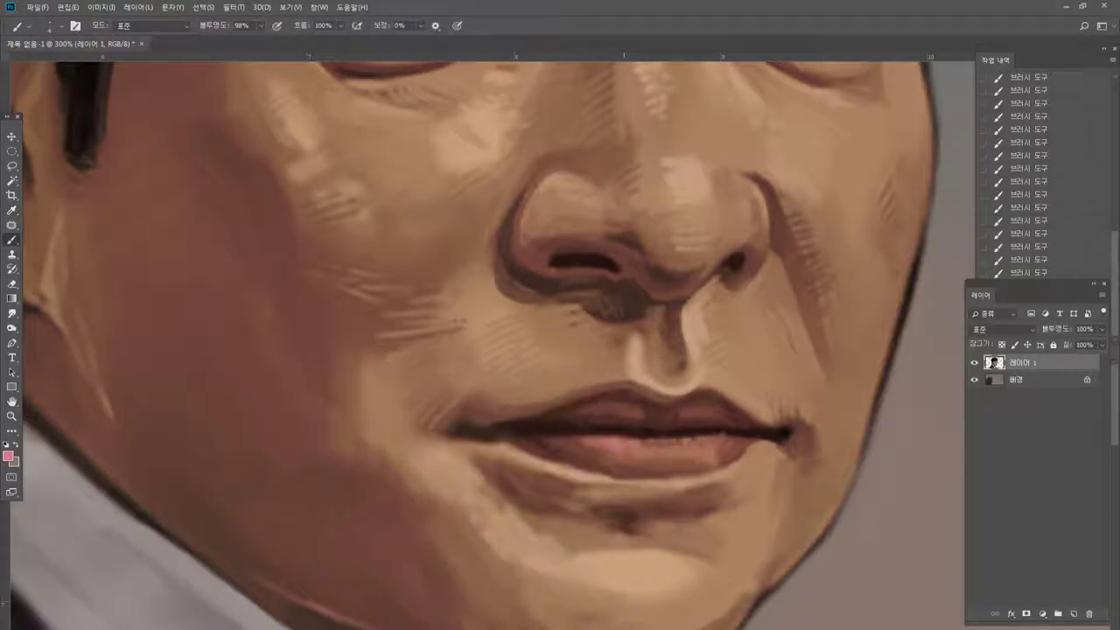
mouse_move(675, 447)
left_mouse_down()
mouse_move(721, 443)
mouse_move(653, 449)
left_mouse_up()
left_click(696, 448, "alt")
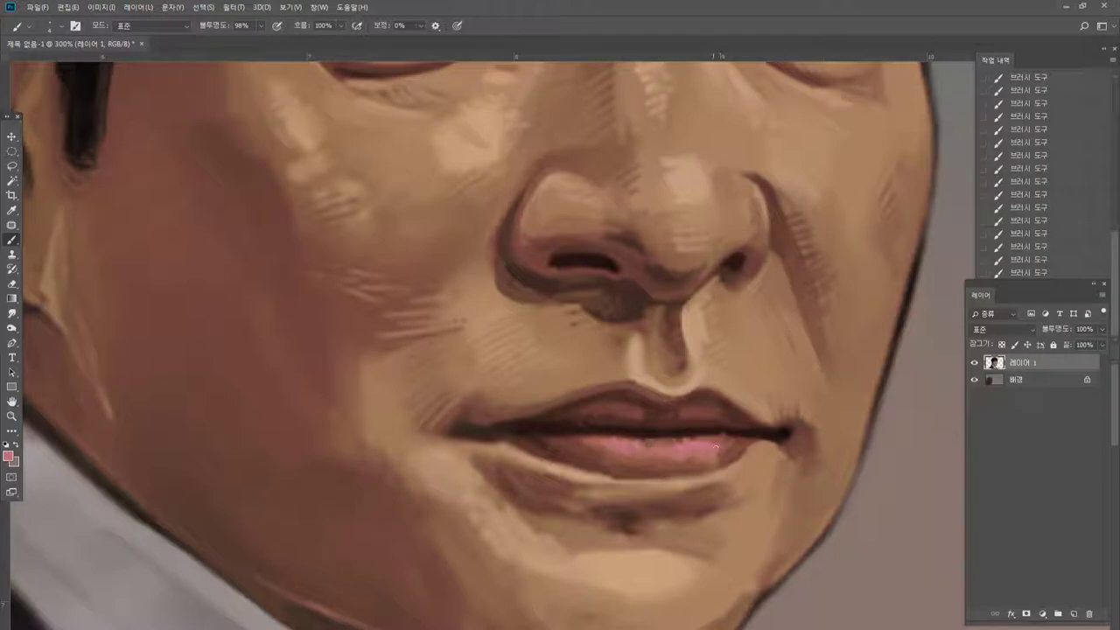
double_click(13, 418)
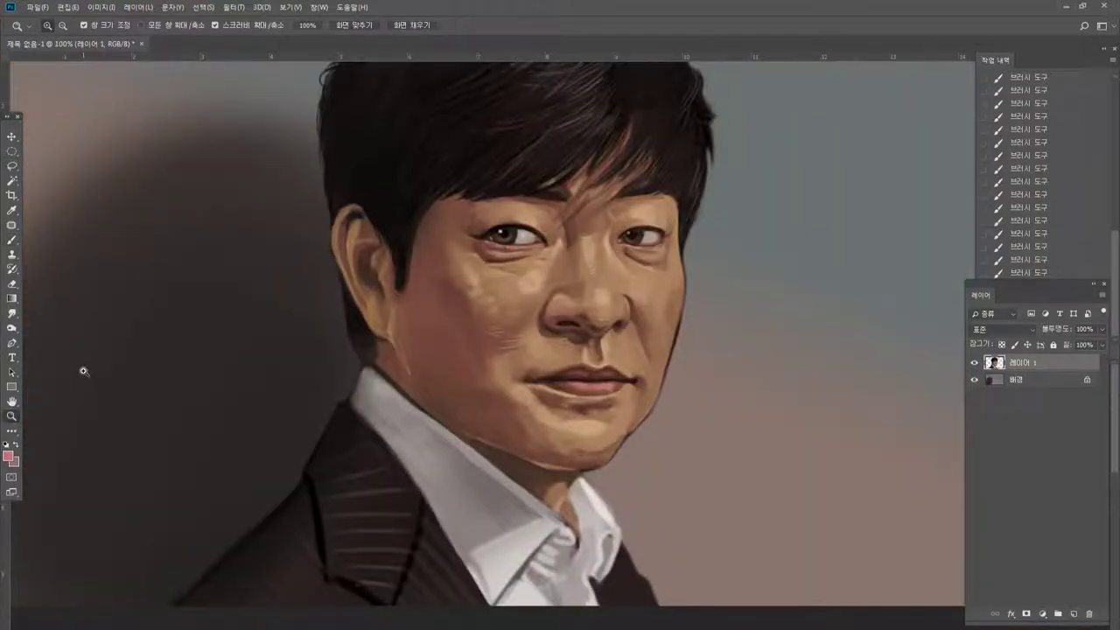
left_click(405, 303, "alt")
left_click(663, 371)
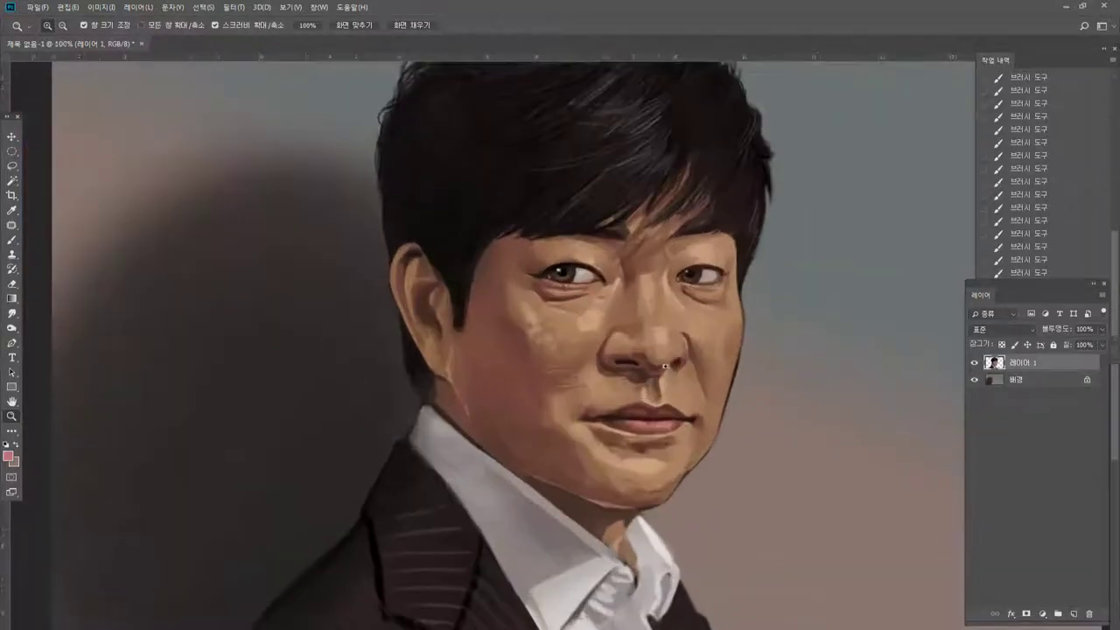
Paint the rim and shadow around the near nostril and refine the nose's underside with sampled brown tones.
left_click(659, 373)
left_click(638, 373)
left_click(633, 373)
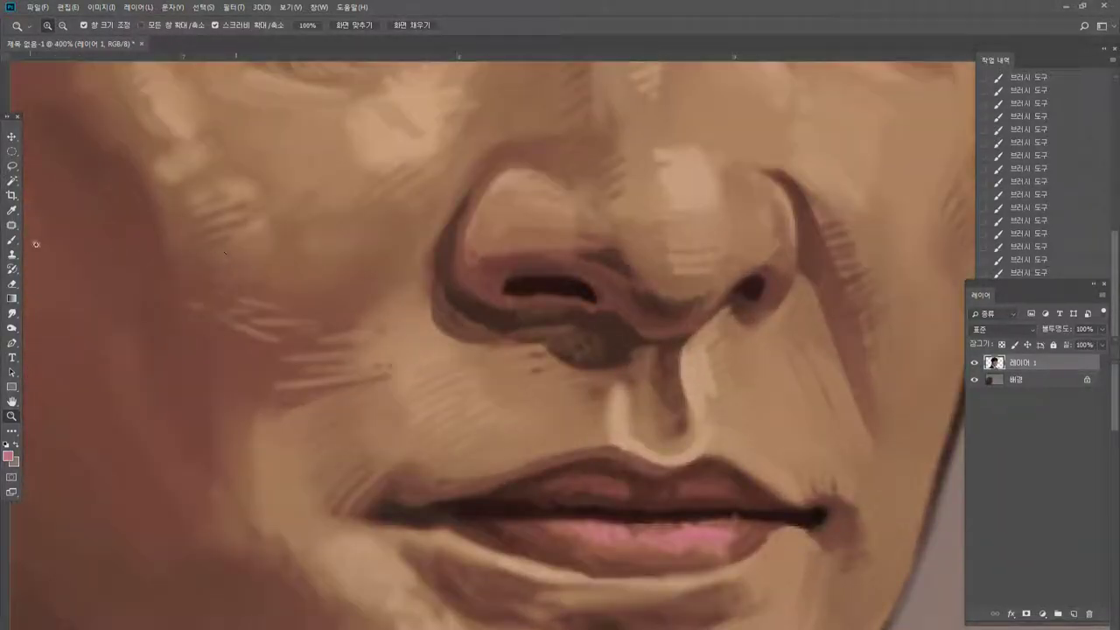
left_click(13, 240)
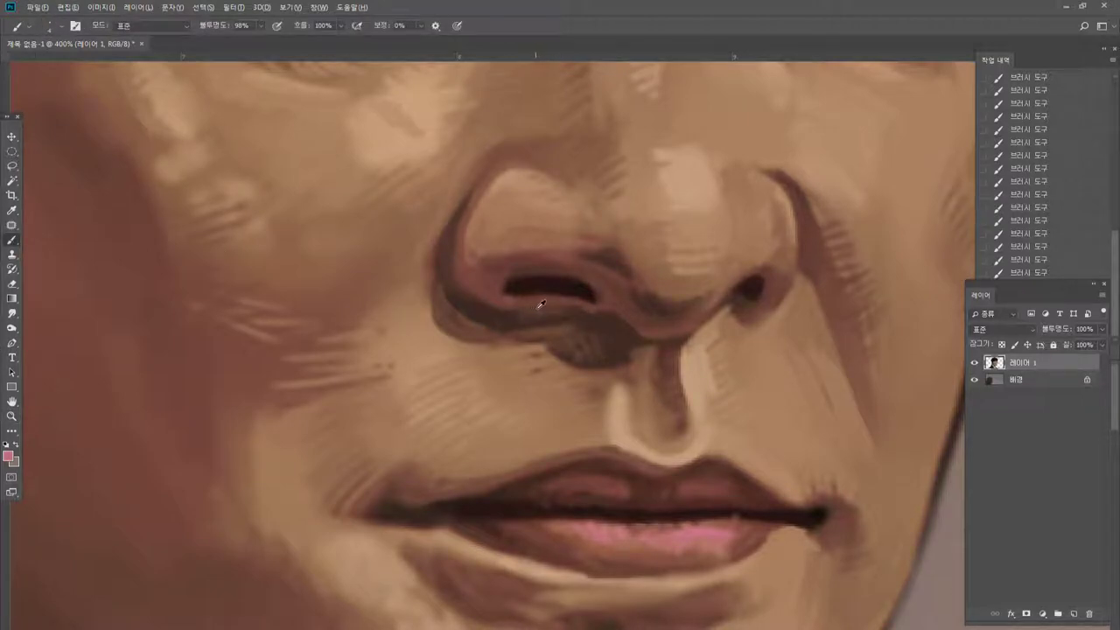
left_click_drag(536, 307, 615, 313)
left_click(583, 314, "alt")
mouse_move(631, 275)
left_mouse_down()
mouse_move(641, 284)
mouse_move(629, 290)
mouse_move(595, 257)
mouse_move(535, 262)
mouse_move(468, 285)
mouse_move(479, 287)
left_mouse_up()
left_click(579, 267, "alt")
left_click(599, 262, "alt")
Deepen the shadow under the lower lip and extend it toward the far side with sampled brown tones.
double_click(12, 417)
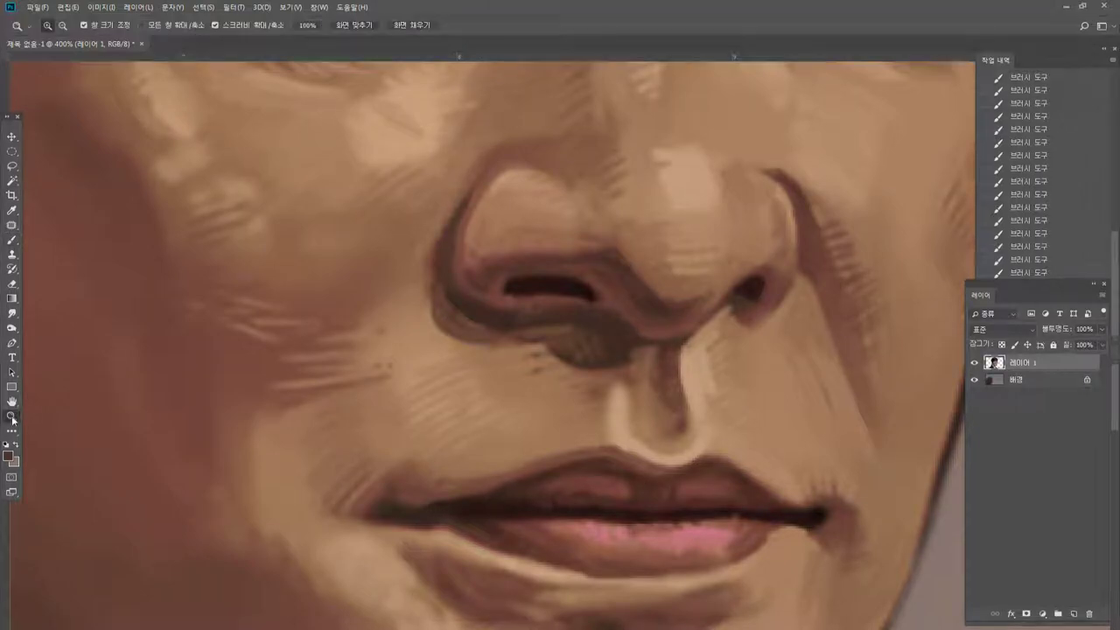
left_click(580, 389)
left_click(592, 380)
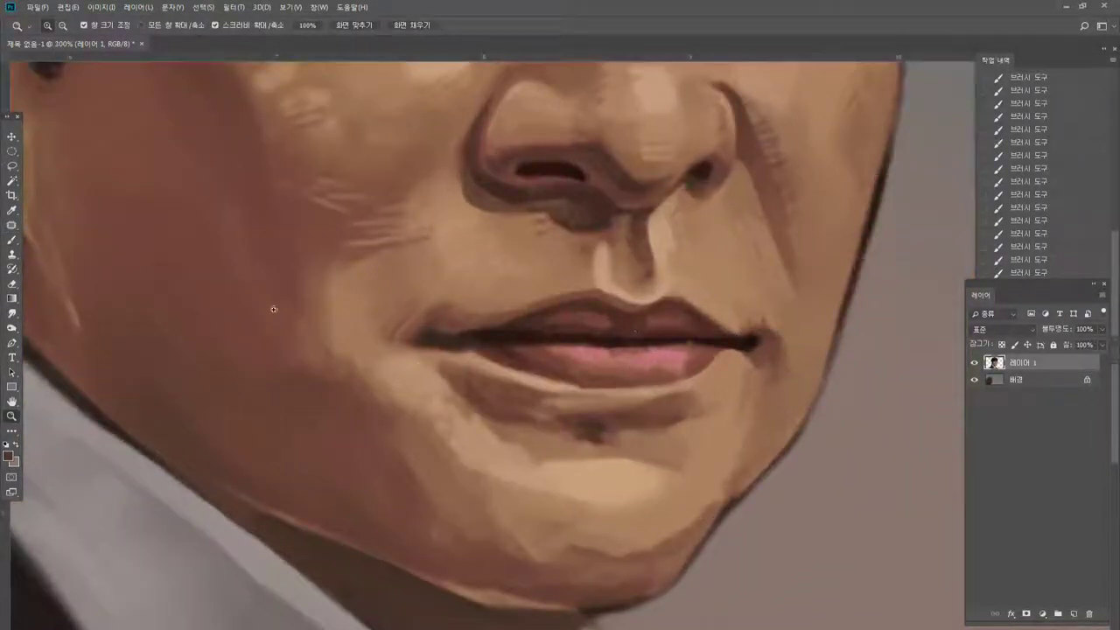
left_click(12, 238)
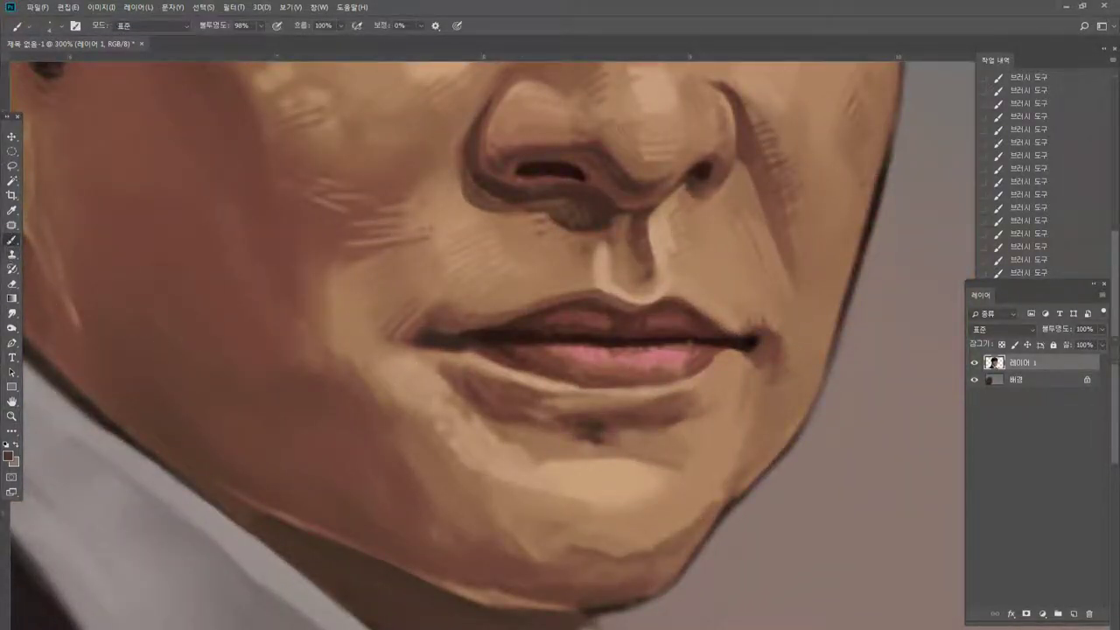
mouse_move(642, 412)
left_mouse_down()
mouse_move(582, 408)
mouse_move(651, 398)
left_mouse_up()
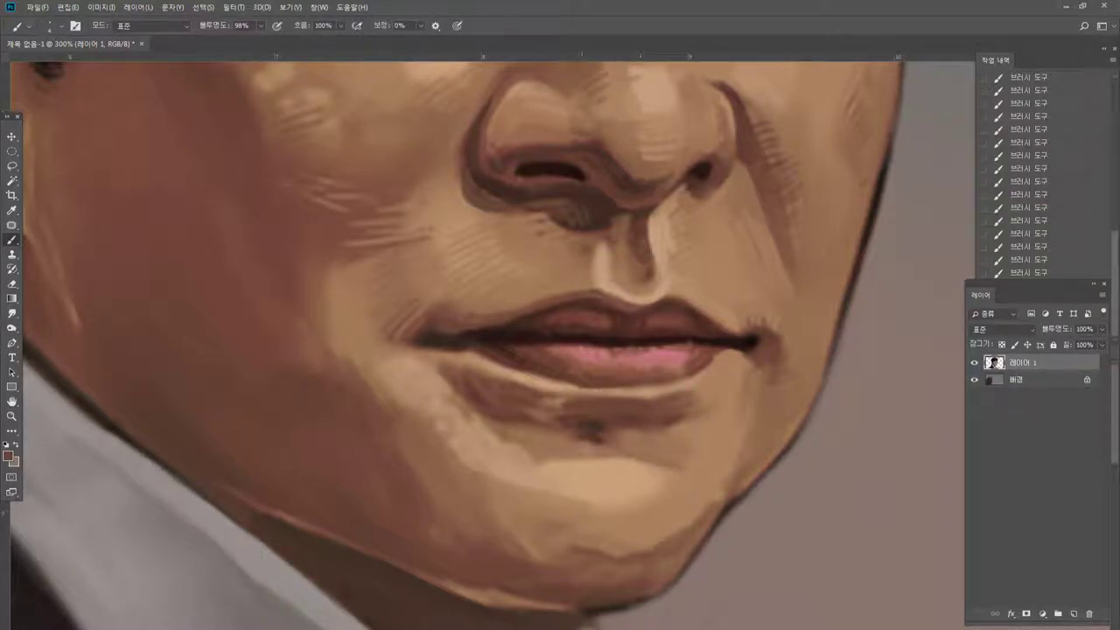
left_click(586, 430)
mouse_move(643, 424)
left_mouse_down()
mouse_move(698, 416)
mouse_move(666, 426)
mouse_move(706, 384)
left_mouse_up()
left_click(683, 421, "alt")
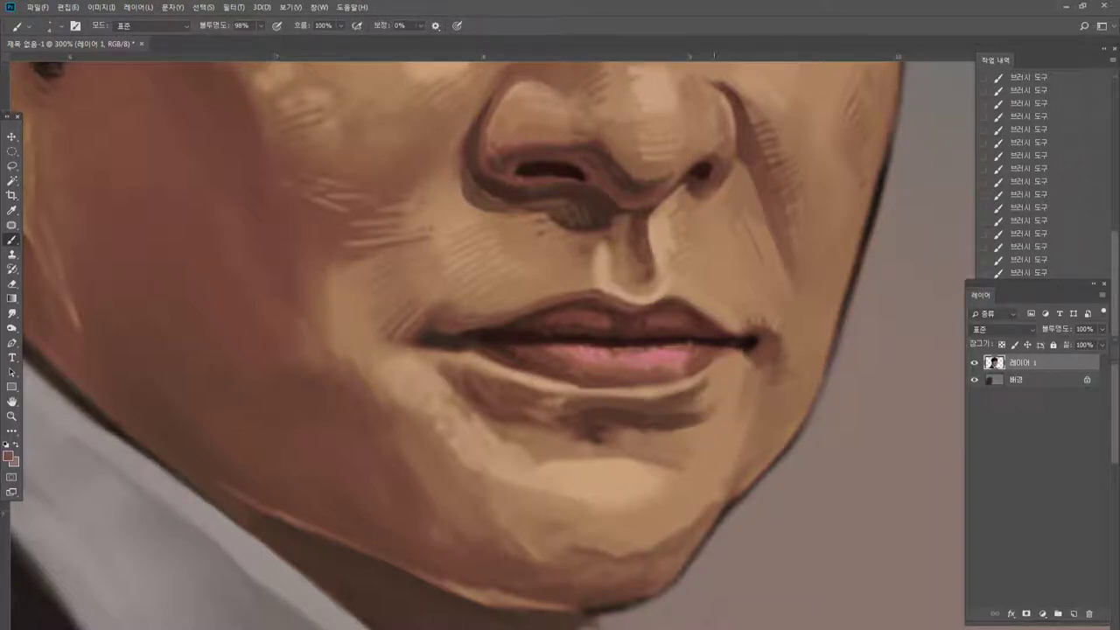
Retouch the far jaw edge with a tone sampled from the chin and undo the last stroke.
left_click(727, 480, "alt")
left_click(729, 507, "alt")
mouse_move(728, 509)
left_mouse_down()
mouse_move(819, 376)
mouse_move(812, 405)
mouse_move(827, 366)
left_mouse_up()
key("ctrl+z")
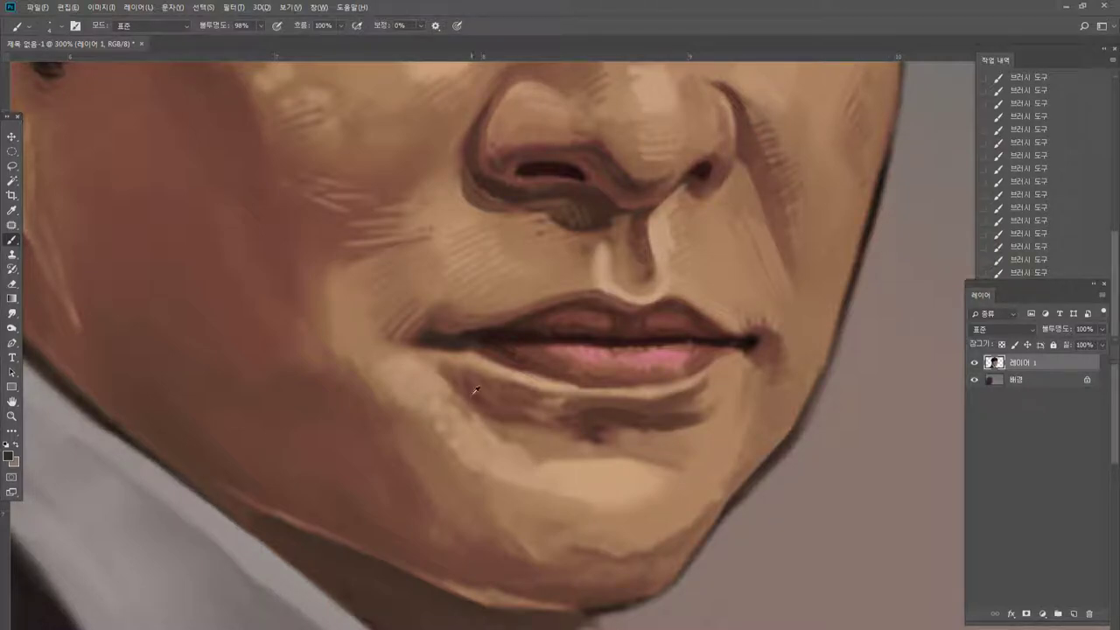
Choose black (000000) as the foreground color, darken the line between the lips, and refine the near mouth corner with sampled skin tones.
left_click(8, 454)
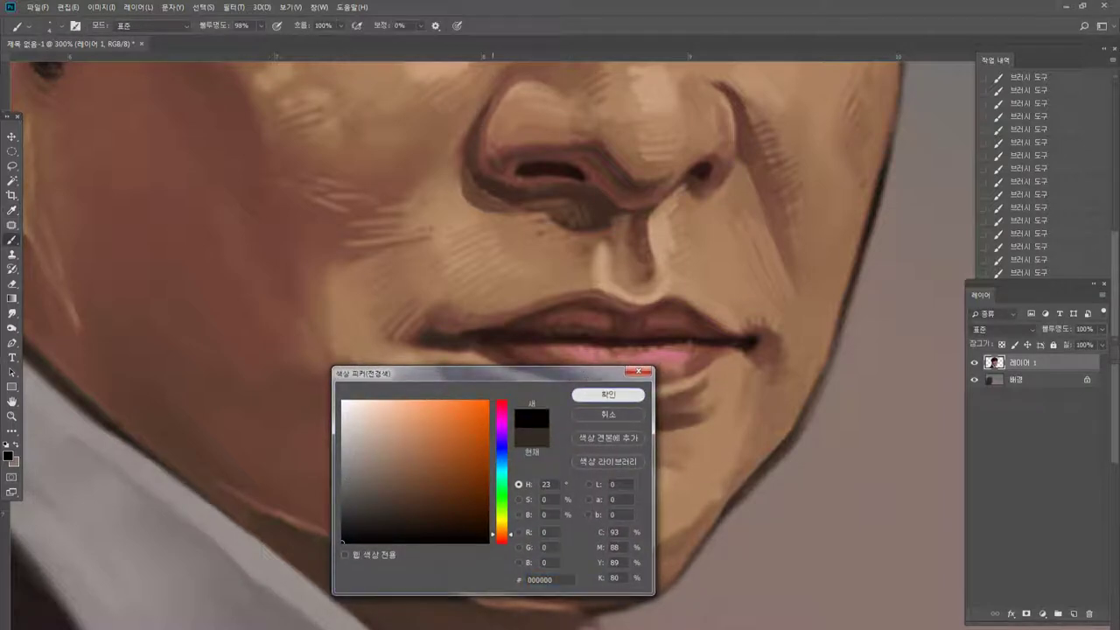
key("Return")
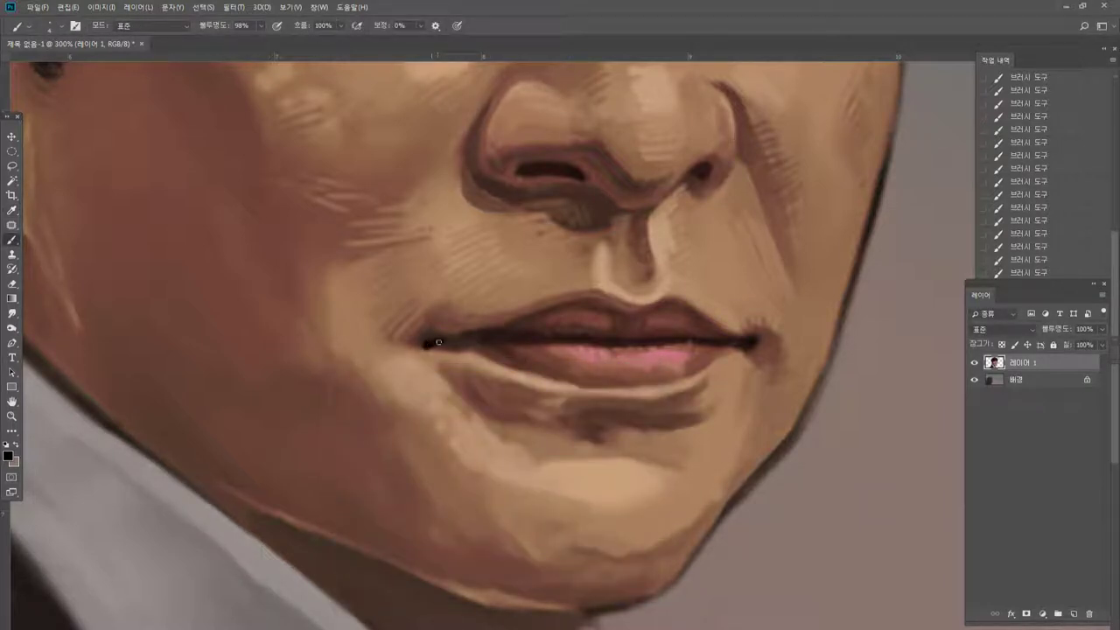
left_click_drag(422, 345, 632, 339)
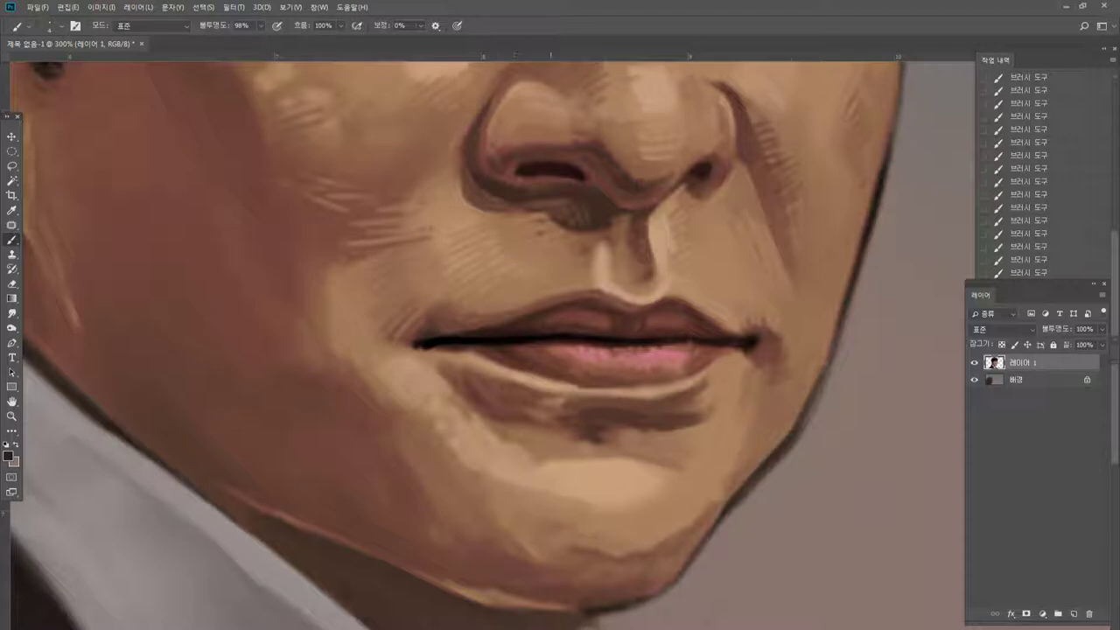
left_click(445, 354, "alt")
left_click_drag(417, 344, 446, 350)
left_click(446, 310, "alt")
Reduce the Sponge tool's flow in desaturate mode and mute the skin color above the near half of the upper lip.
left_click(11, 327)
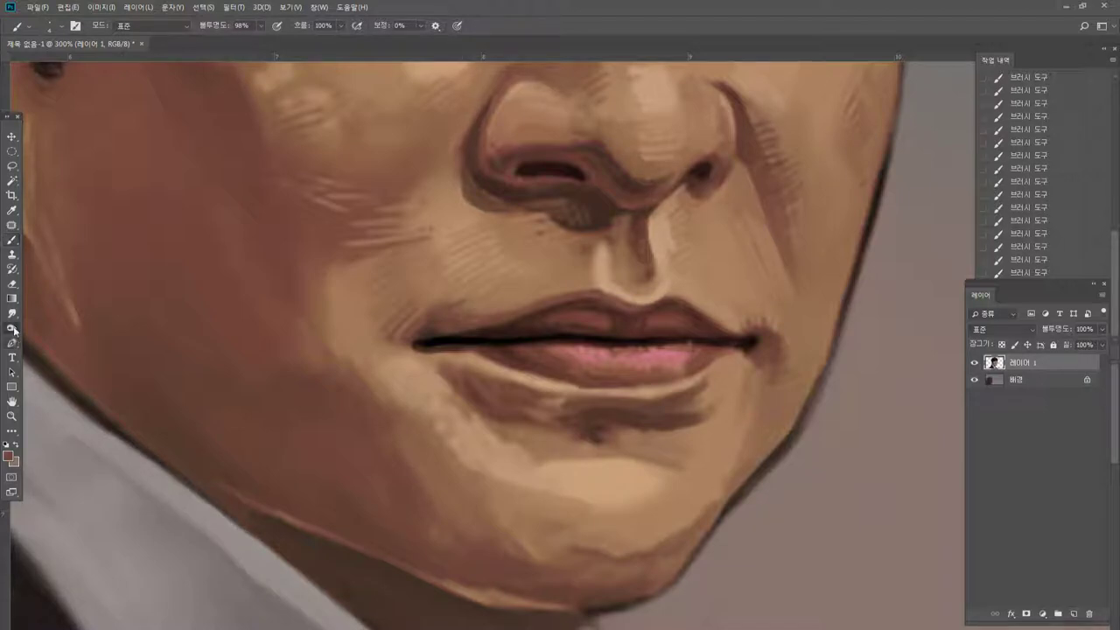
left_click(50, 353)
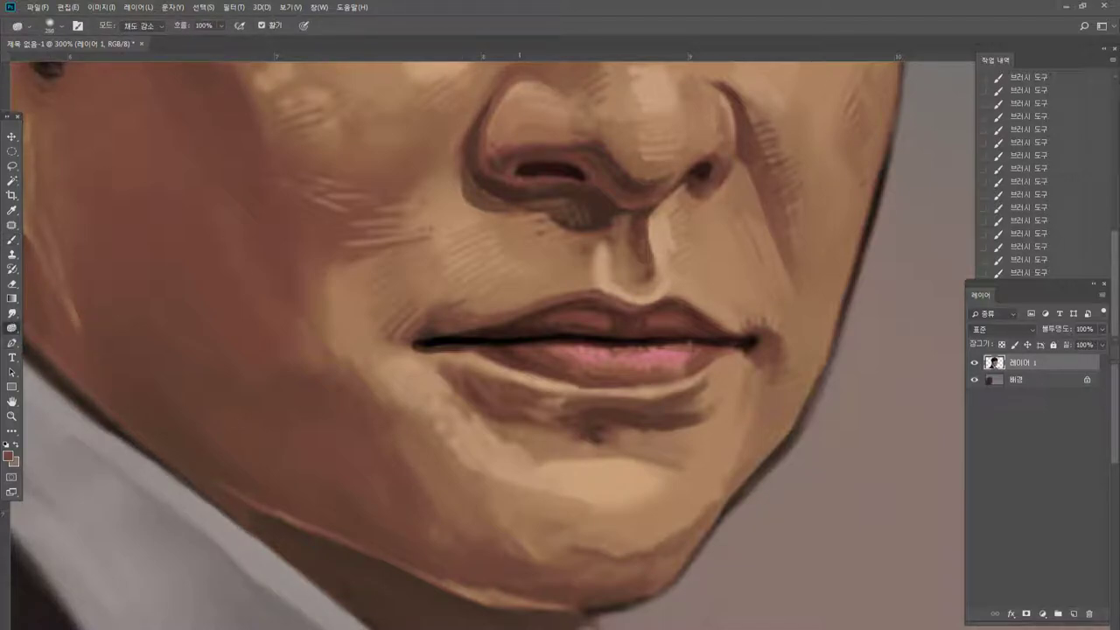
left_click_drag(519, 259, 488, 254)
left_click_drag(534, 230, 512, 255)
key("ctrl+z")
left_click(221, 25)
left_click_drag(224, 40, 188, 44)
left_click_drag(527, 254, 464, 258)
Touch up the lower edge of the chin highlight and extend the central shadow below the lower lip with sampled tones.
double_click(11, 417)
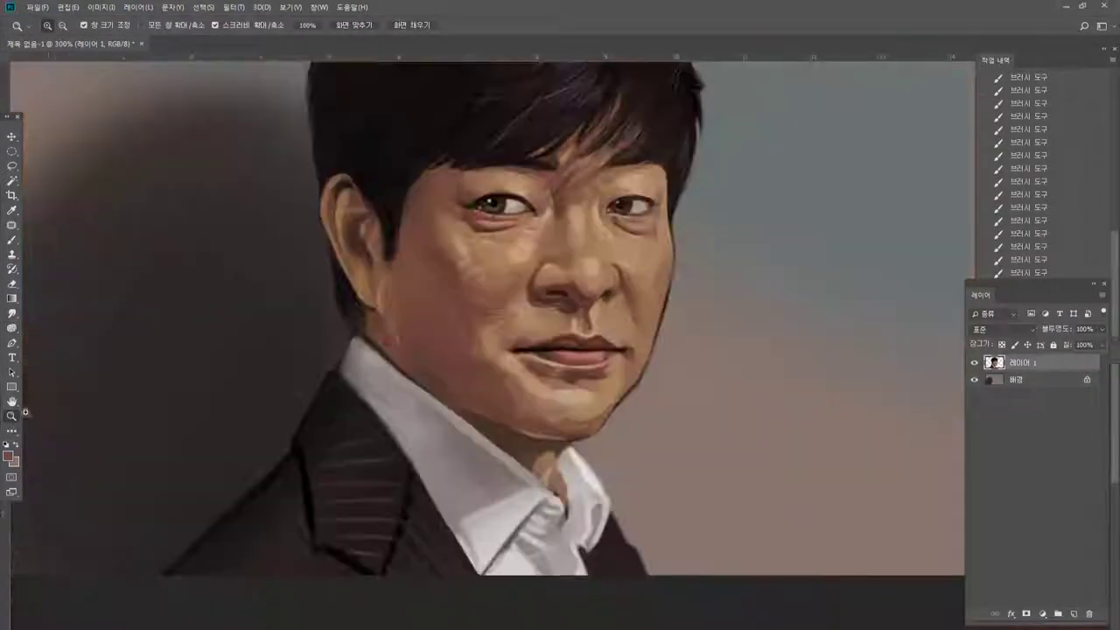
left_click(643, 339, "alt")
left_click(643, 340)
left_click(592, 388)
left_click(593, 388)
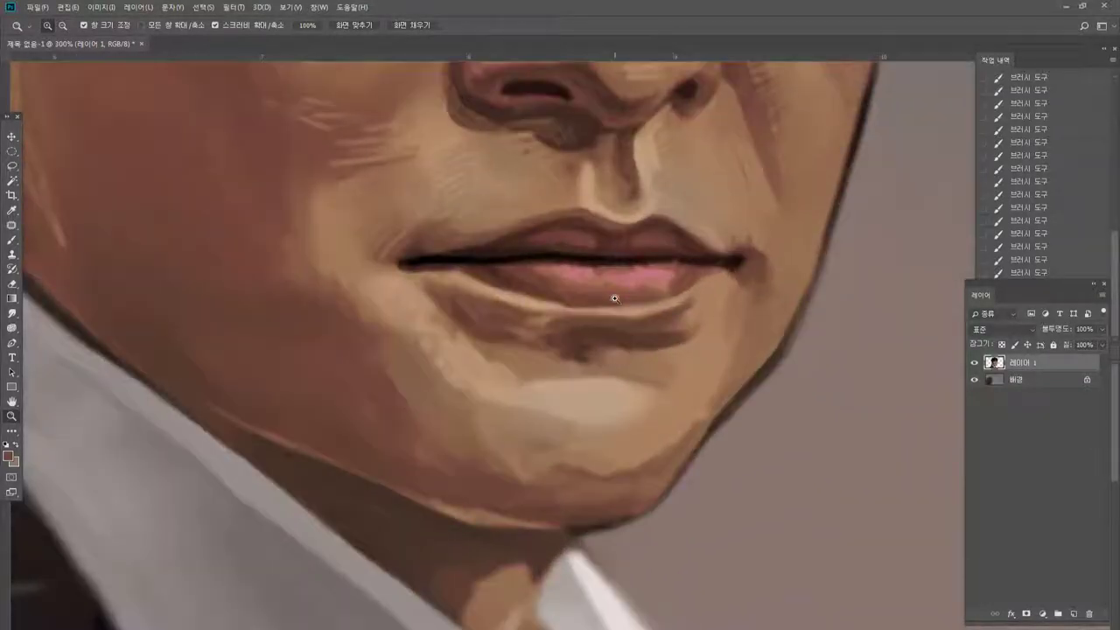
left_click(13, 239)
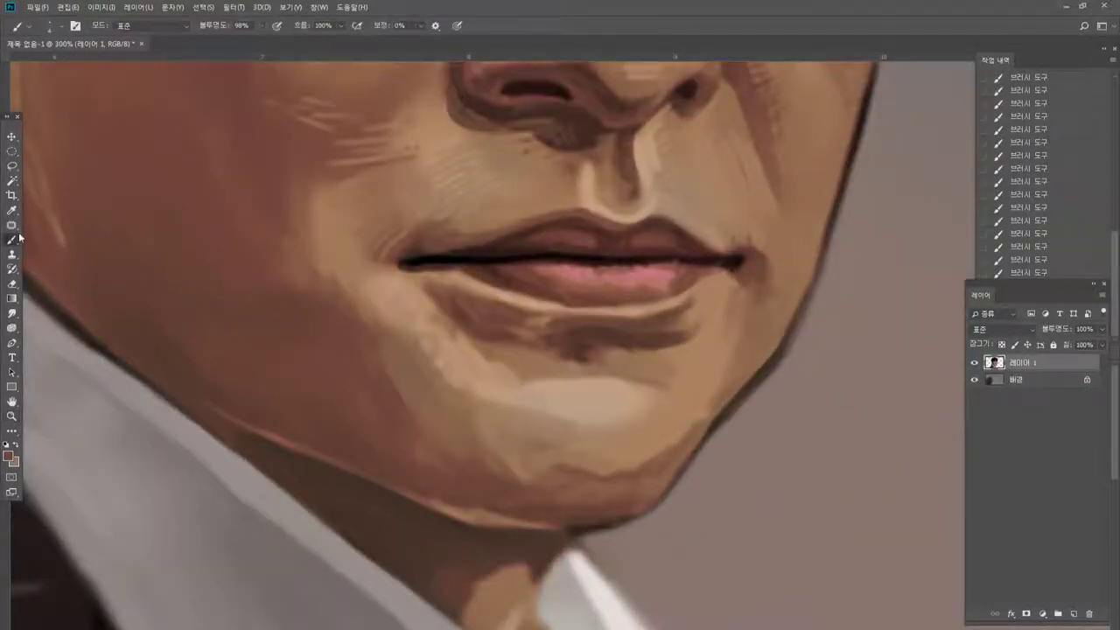
left_click(564, 436, "alt")
mouse_move(565, 420)
left_mouse_down()
mouse_move(594, 417)
mouse_move(571, 420)
left_mouse_up()
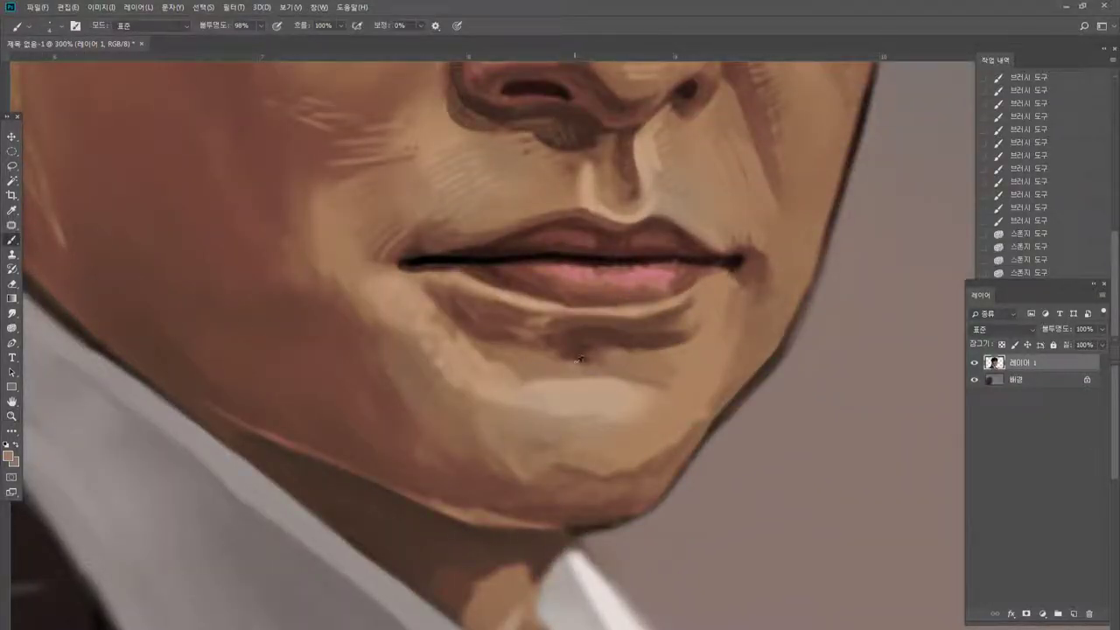
left_click(590, 345, "alt")
left_click_drag(584, 345, 598, 375)
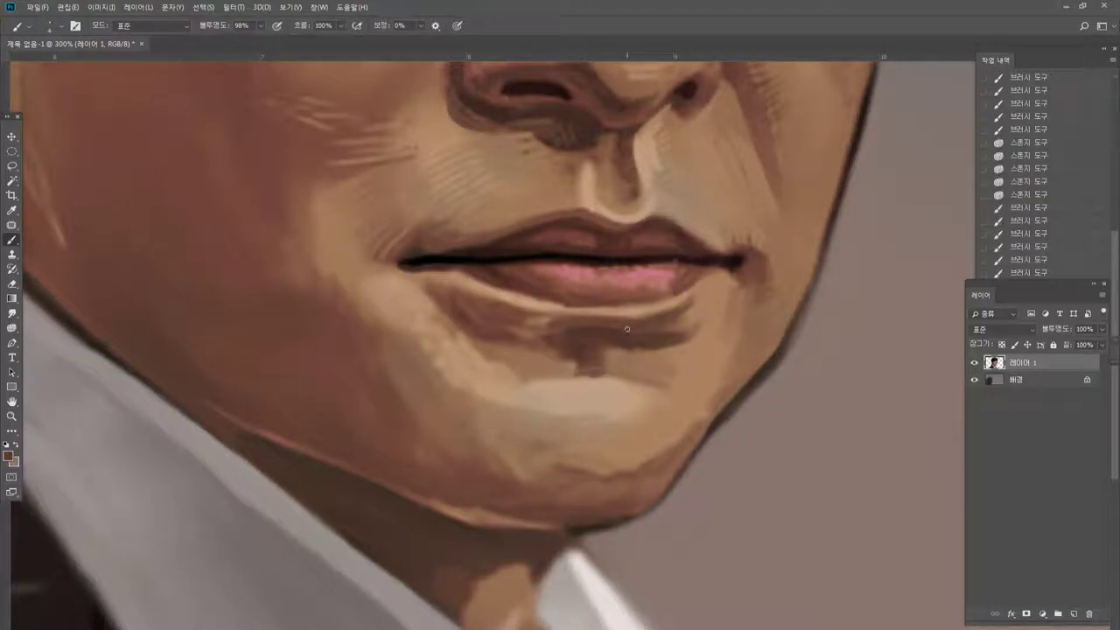
Blend the fold below the near half of the lower lip with skin tones sampled beside the near mouth corner.
left_click(458, 330, "alt")
left_click_drag(455, 331, 544, 333)
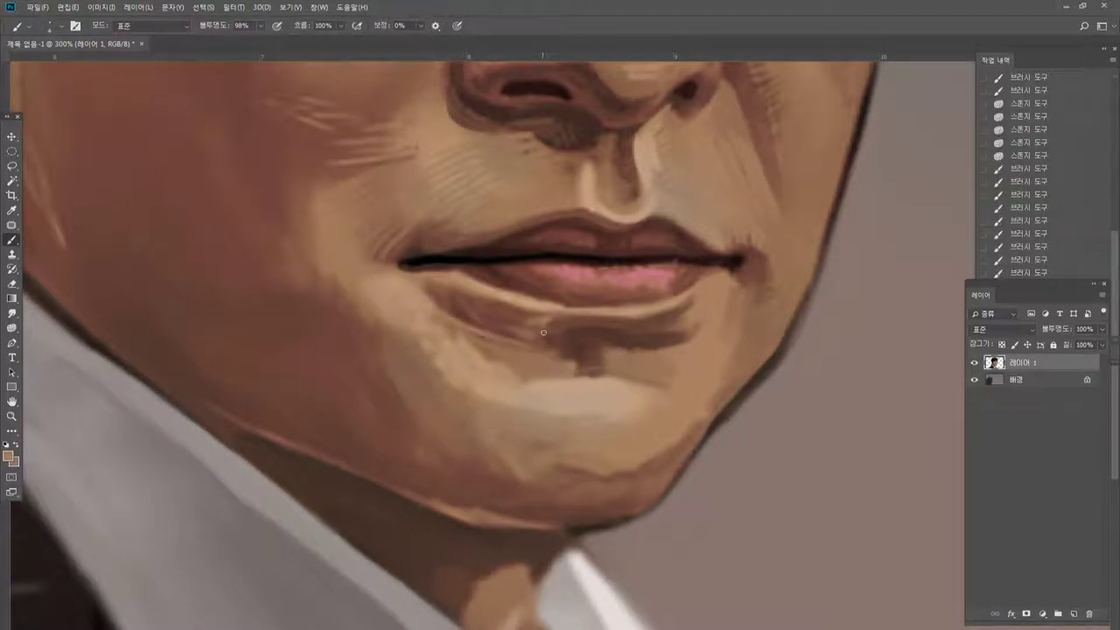
left_click(421, 298, "alt")
left_click_drag(436, 308, 467, 324)
mouse_move(434, 302)
left_mouse_down()
mouse_move(482, 334)
mouse_move(472, 325)
left_mouse_up()
Hatch small strokes on the near side of the chin using skin tones sampled there.
left_click(450, 379, "alt")
left_click(451, 399, "alt")
left_click_drag(453, 379, 474, 385)
mouse_move(450, 375)
left_mouse_down()
mouse_move(473, 381)
mouse_move(455, 366)
left_mouse_up()
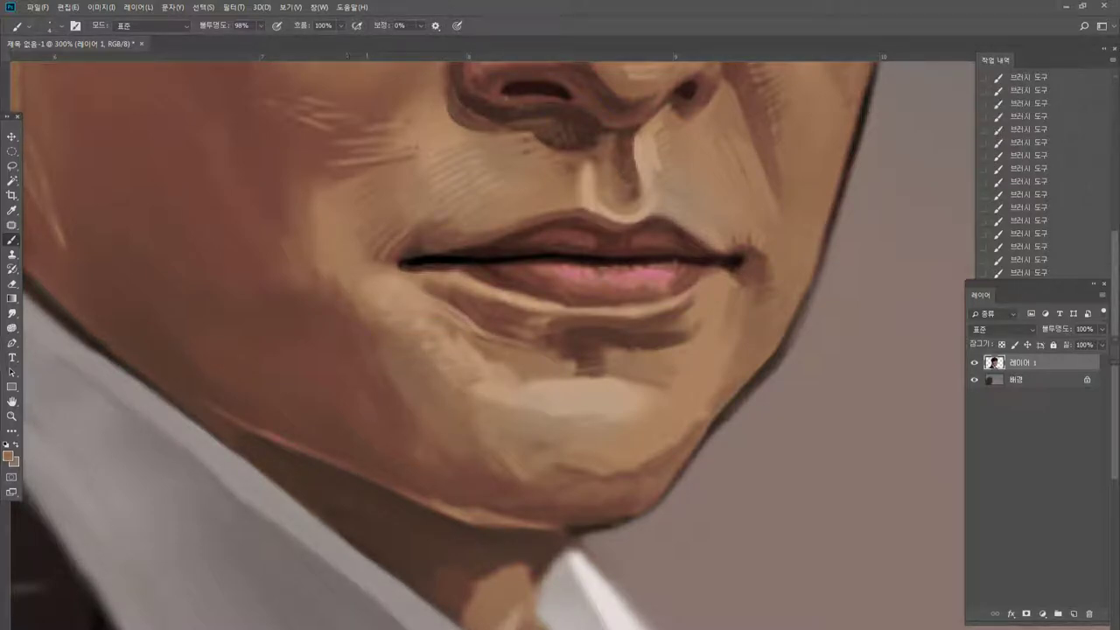
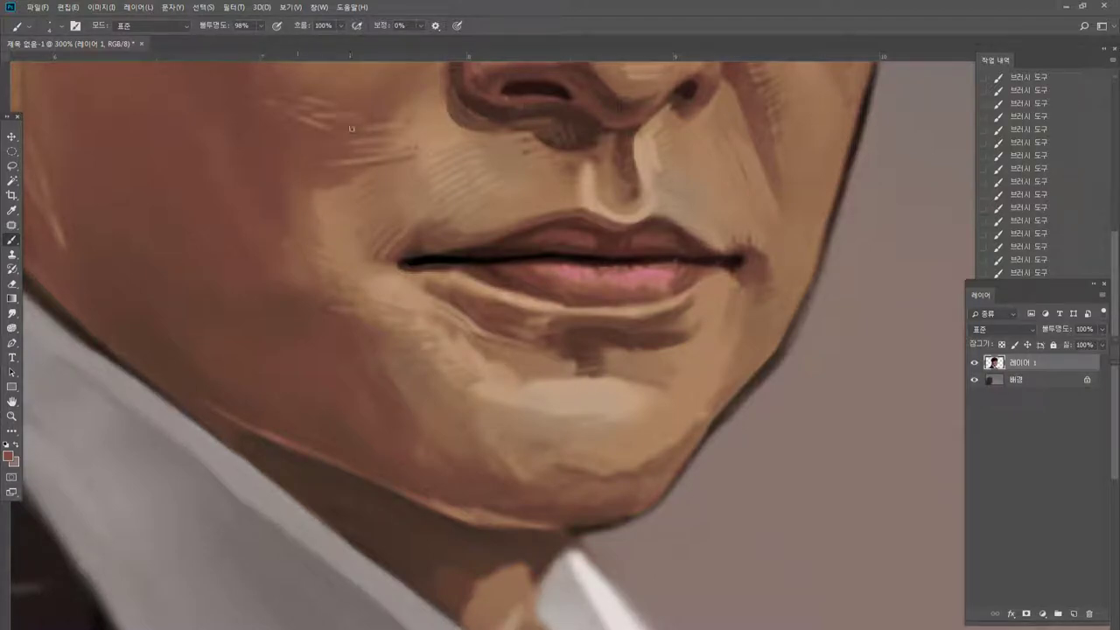
Extend the shadow under the far end of the lower lip with sampled brown tones.
left_click(648, 334, "alt")
mouse_move(693, 318)
left_mouse_down()
mouse_move(678, 329)
mouse_move(684, 320)
left_mouse_up()
left_click(665, 330, "alt")
mouse_move(709, 311)
left_mouse_down()
mouse_move(678, 334)
mouse_move(686, 350)
left_mouse_up()
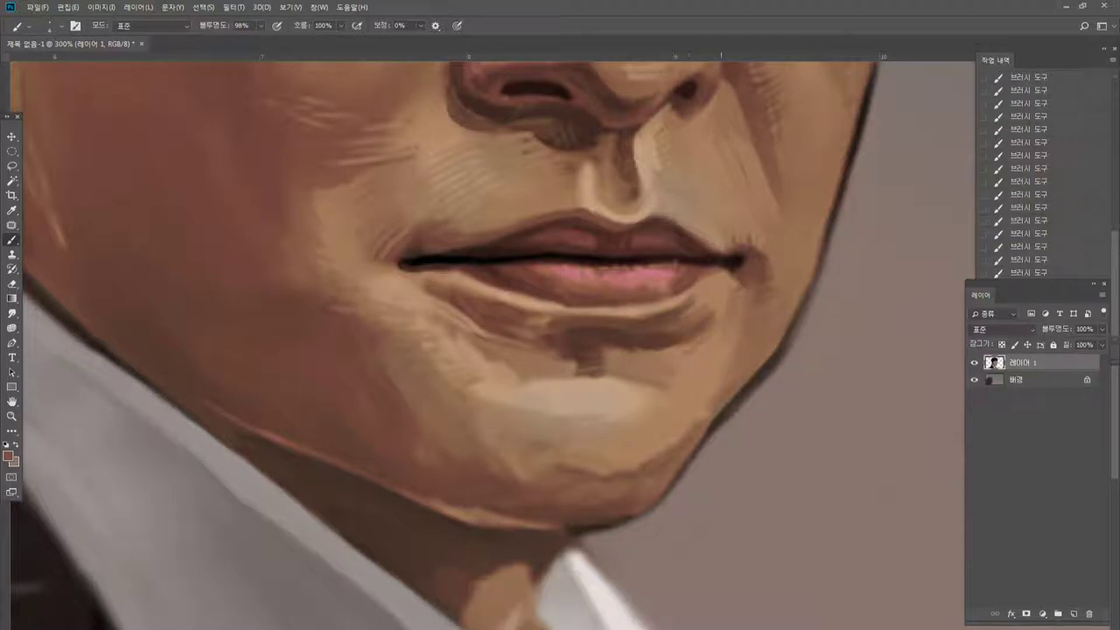
Hatch diagonal strokes over the far side of the chin up toward the mouth with sampled skin tones.
left_click(701, 428, "alt")
left_click_drag(704, 413, 680, 436)
mouse_move(725, 382)
left_mouse_down()
mouse_move(690, 417)
mouse_move(691, 406)
left_mouse_up()
left_click(700, 394, "alt")
left_click_drag(725, 361, 707, 378)
left_click_drag(724, 334, 691, 354)
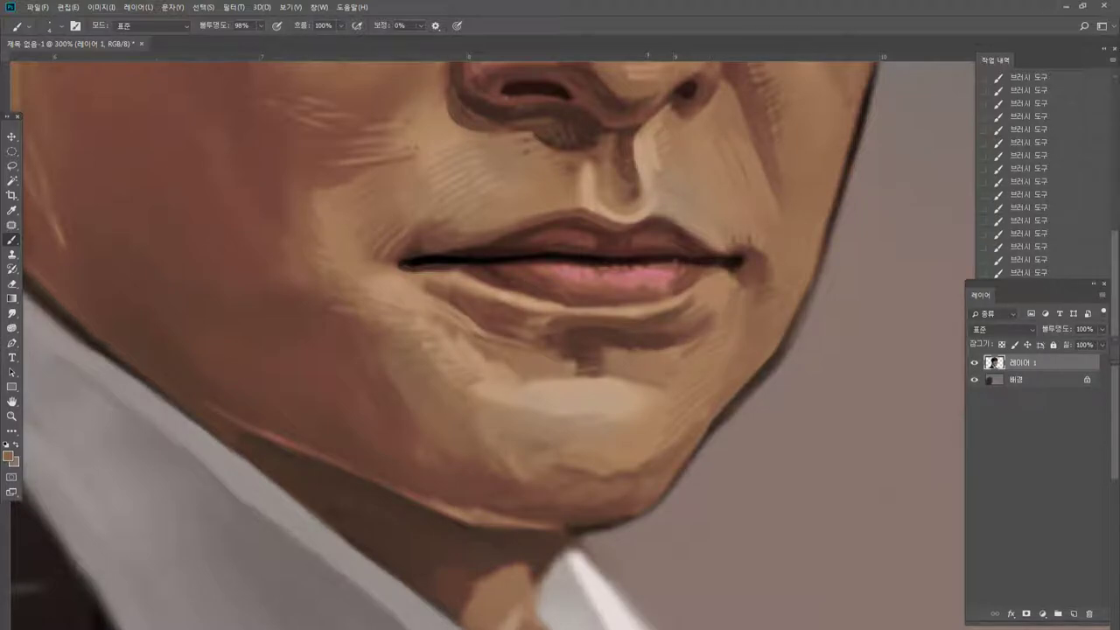
Hatch strokes along the chin highlight's lower edge and shade the fold below the lower lip with sampled tones.
left_click(658, 475, "alt")
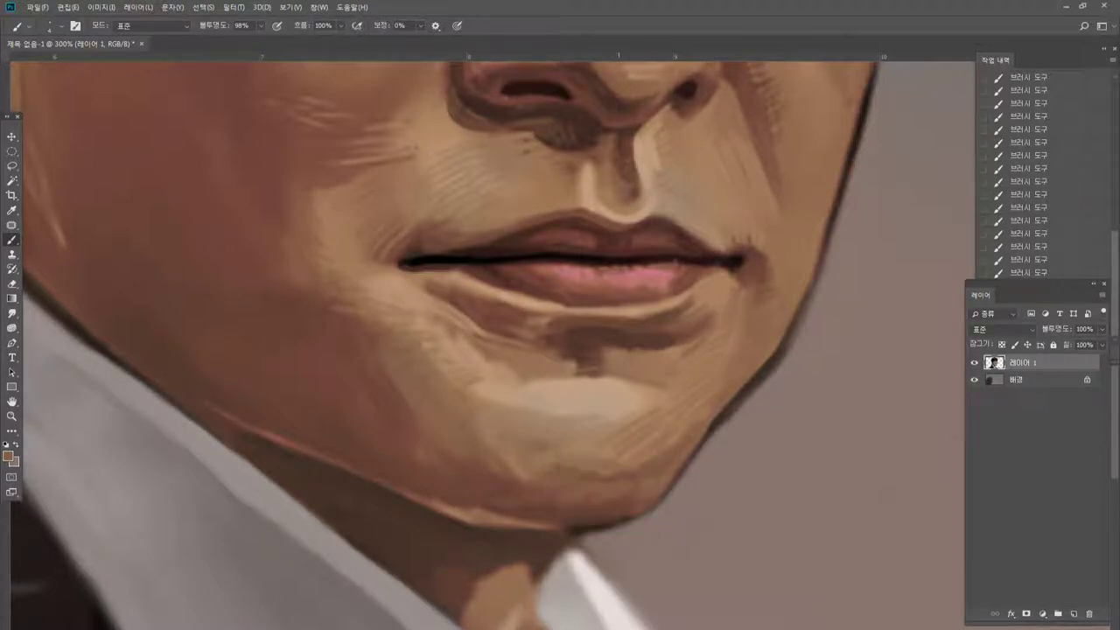
left_click_drag(628, 450, 554, 461)
left_click_drag(615, 444, 580, 447)
mouse_move(635, 428)
left_mouse_down()
mouse_move(571, 442)
mouse_move(602, 428)
left_mouse_up()
mouse_move(631, 418)
left_mouse_down()
mouse_move(587, 428)
mouse_move(616, 418)
left_mouse_up()
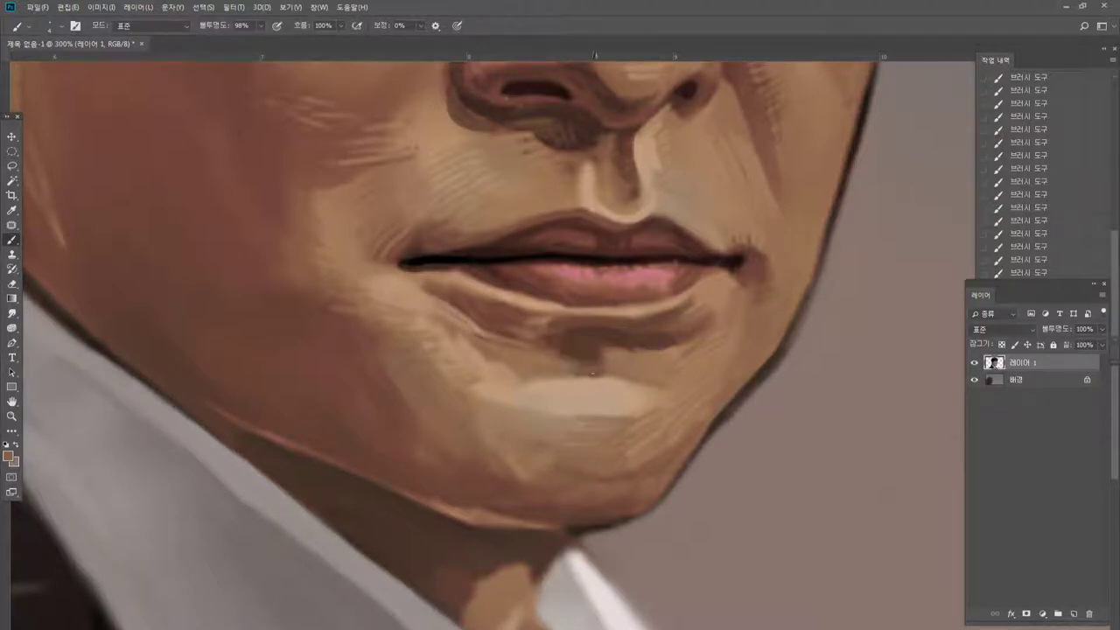
left_click(578, 342, "alt")
mouse_move(551, 340)
left_mouse_down()
mouse_move(510, 342)
mouse_move(519, 336)
left_mouse_up()
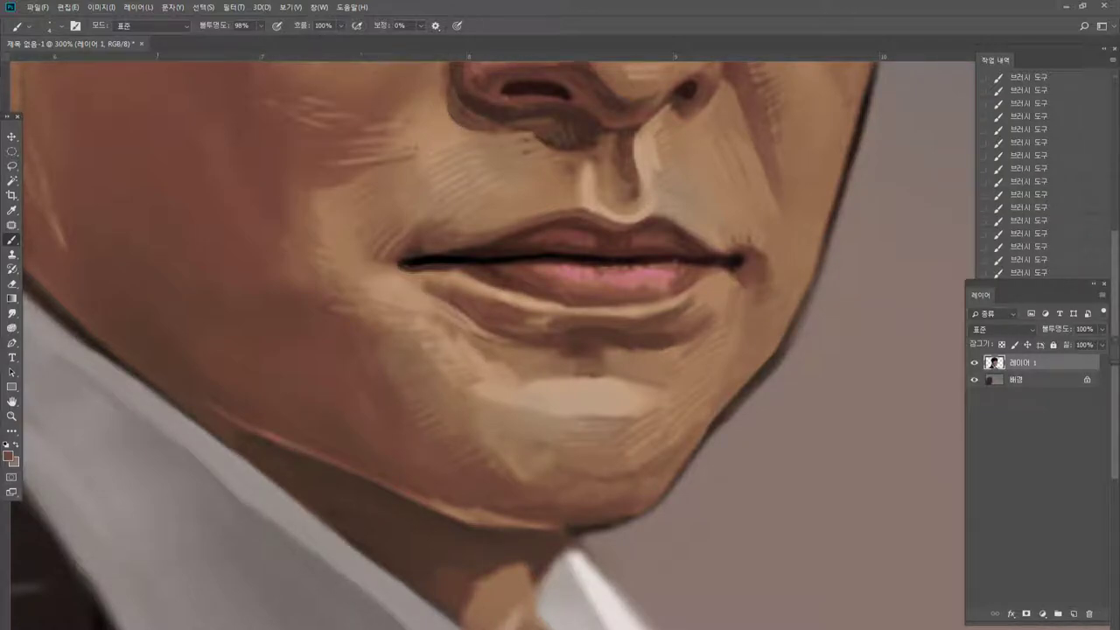
Burn the midtones along the near jaw below the ear at 100% exposure, undoing unwanted strokes.
double_click(12, 418)
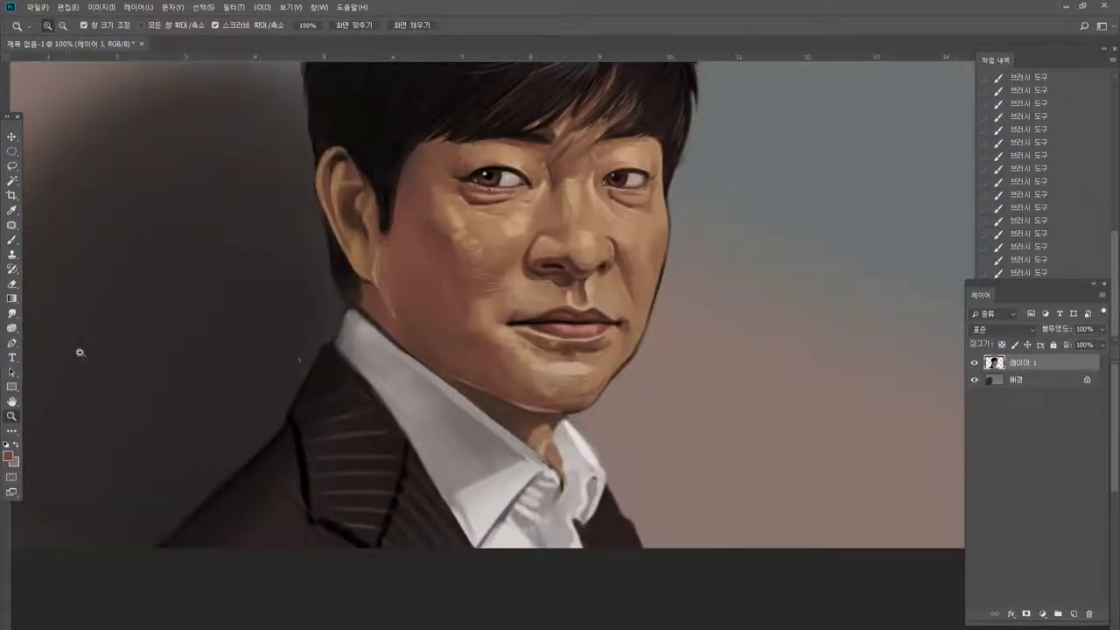
right_click(12, 328)
left_click(53, 327)
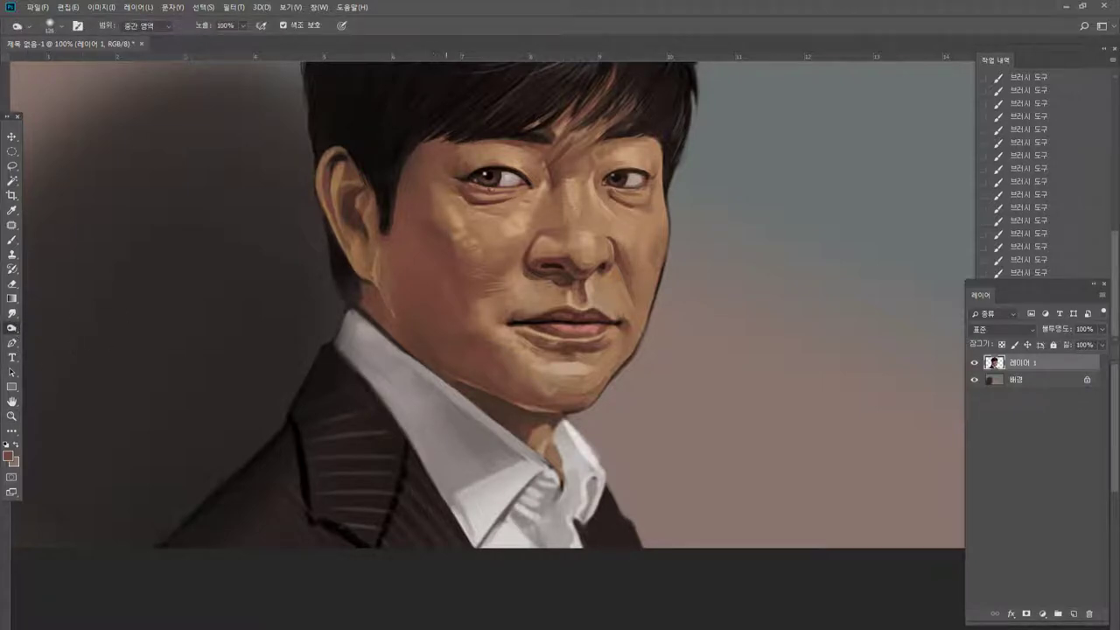
left_click_drag(428, 368, 569, 442)
key("ctrl+z")
key("ctrl+z")
left_click_drag(390, 345, 424, 381)
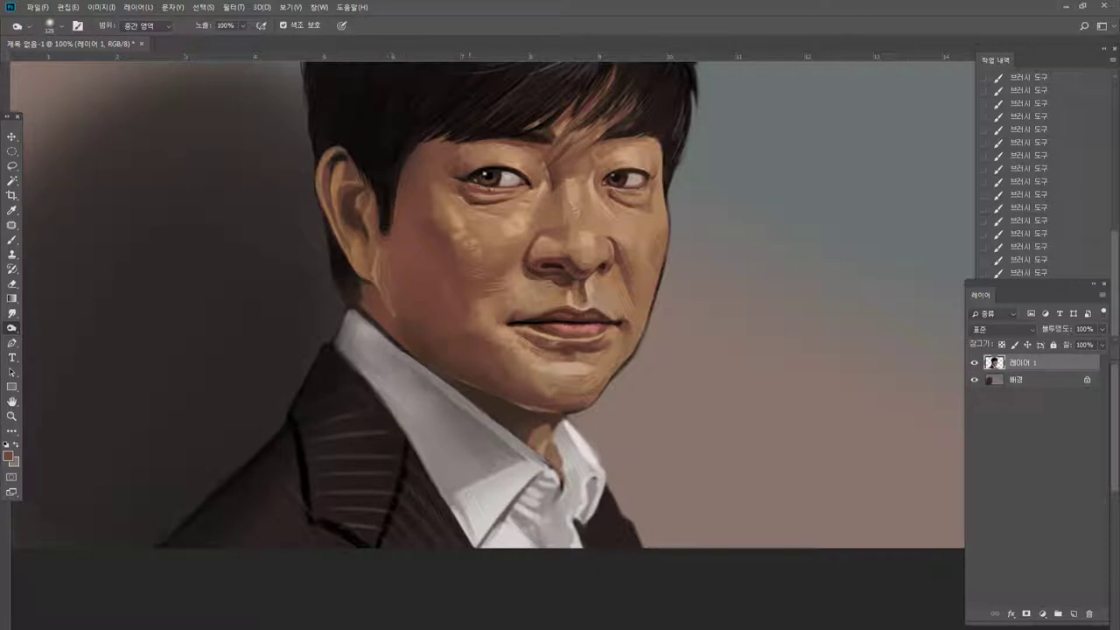
key("ctrl+z")
left_click_drag(376, 328, 408, 367)
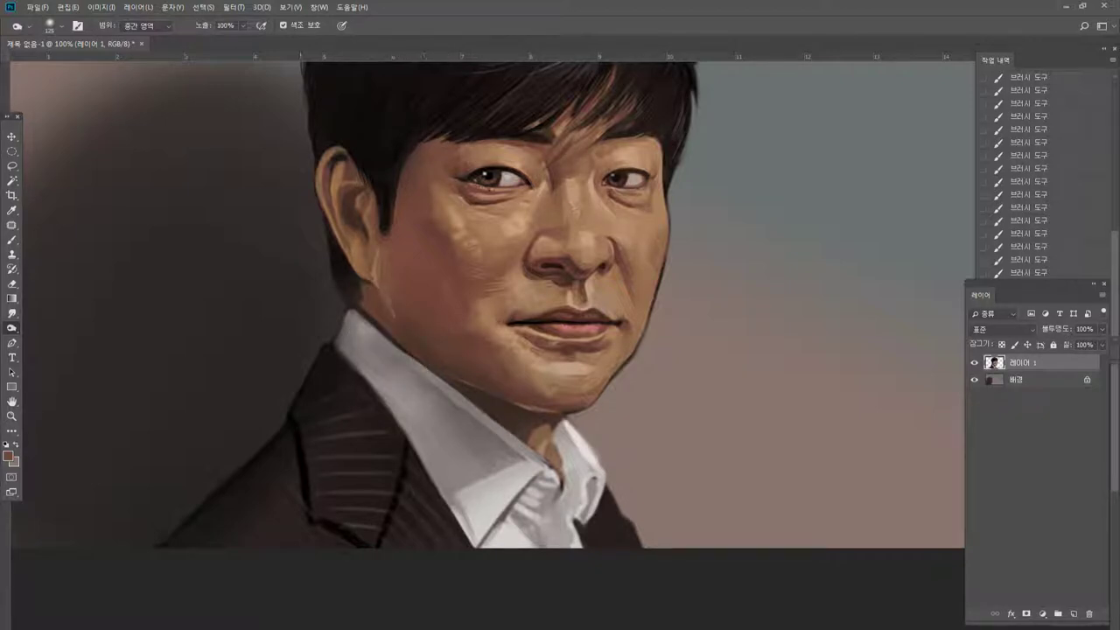
Select the dark skin shadows with Color Range using localized color clusters, fuzziness 35 and range 100%.
double_click(11, 401)
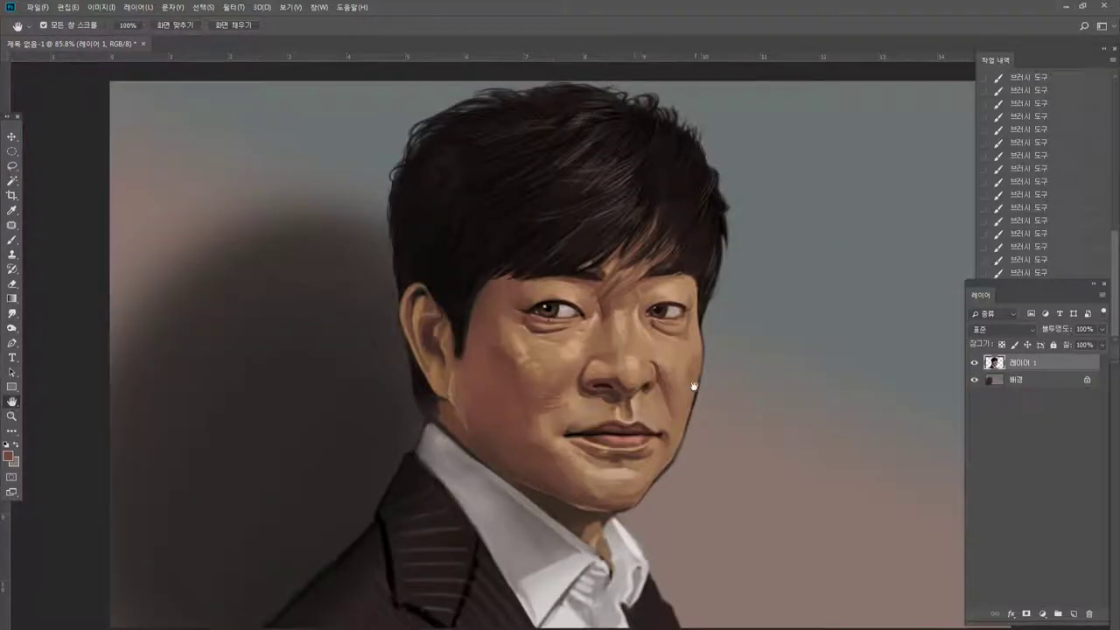
left_click(11, 415)
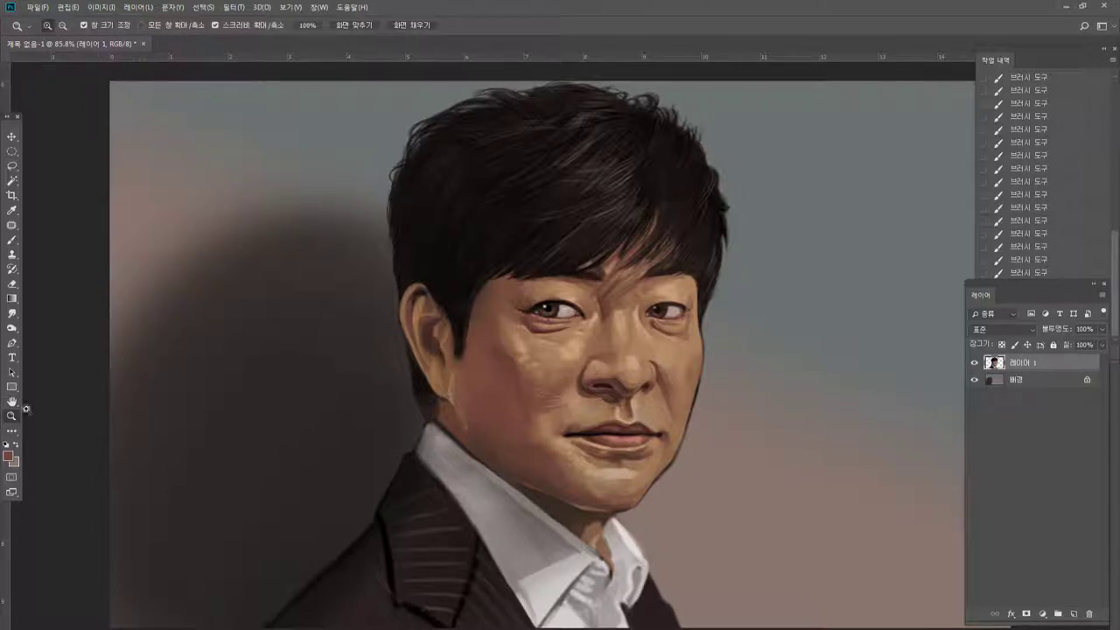
left_click(618, 453)
left_click(618, 454)
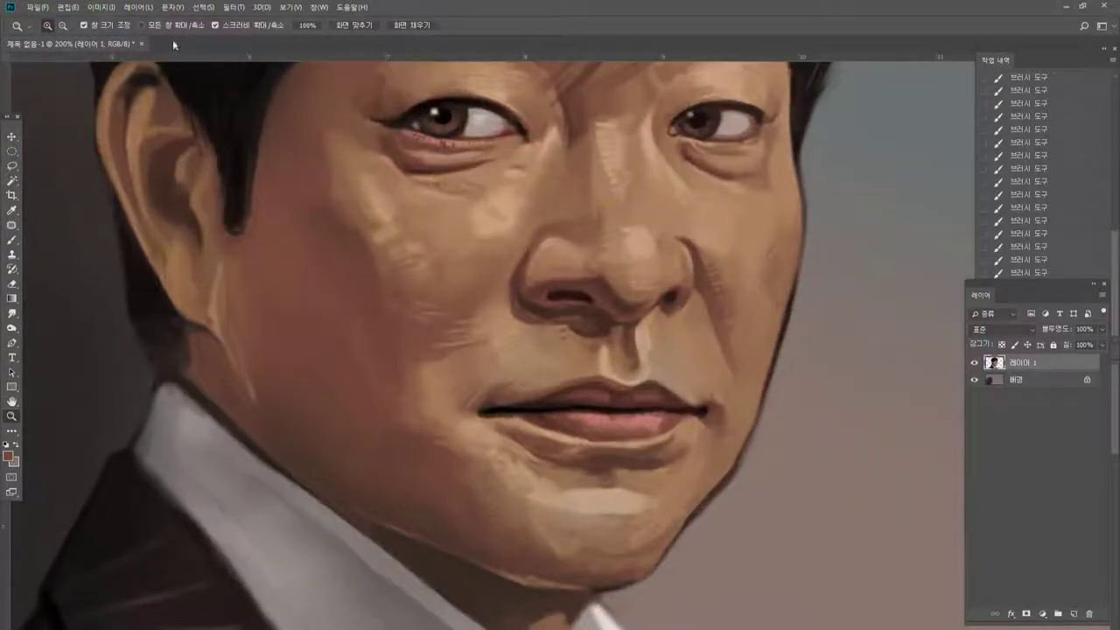
left_click(202, 7)
left_click(251, 119)
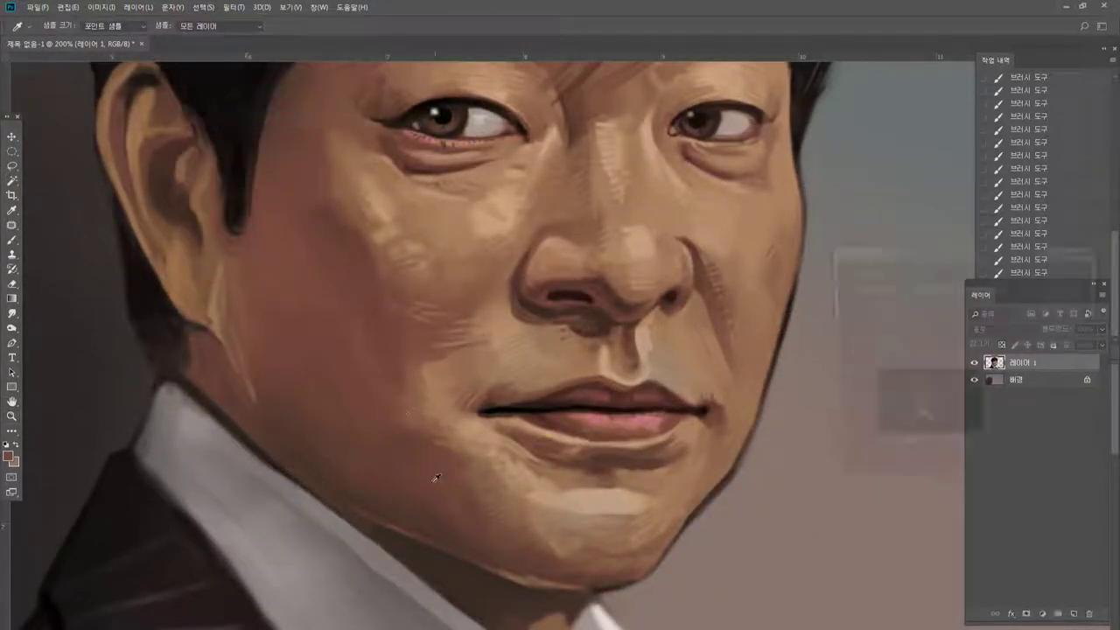
left_click(1037, 280)
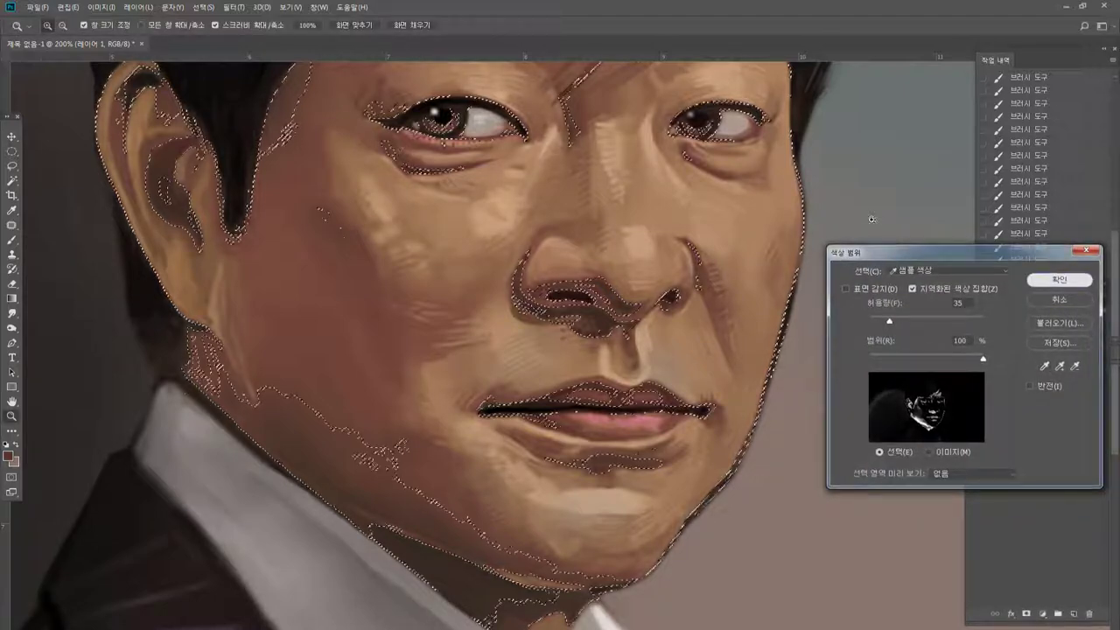
Shift the selected skin shadows' midtones toward red at about +10 and slightly toward magenta with Color Balance, and clear the selection.
left_click(101, 7)
mouse_move(131, 40)
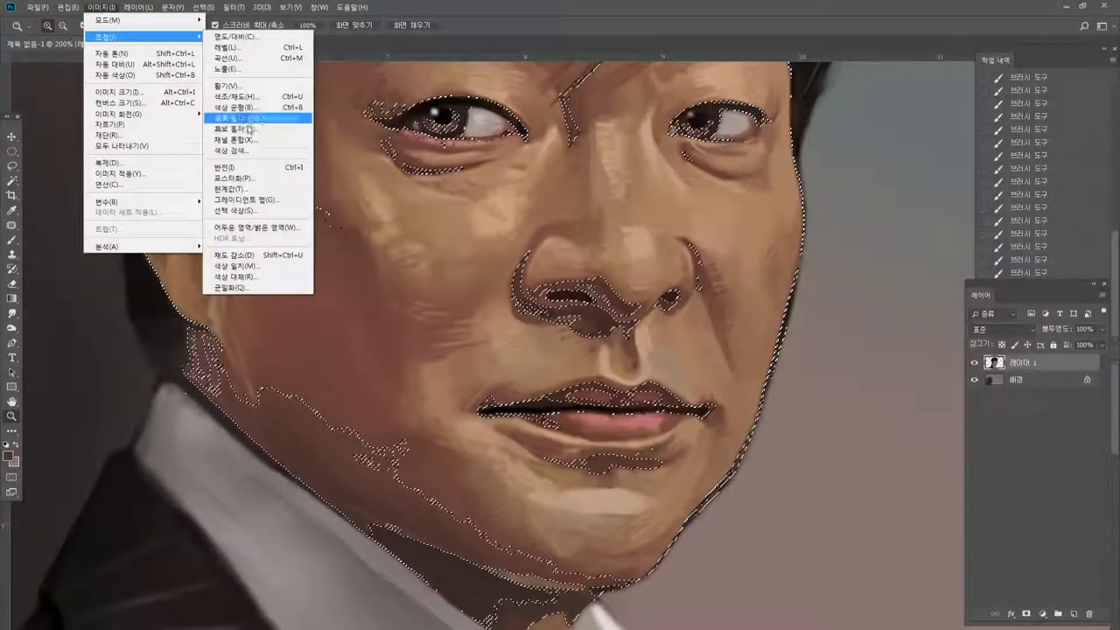
left_click(232, 106)
left_click_drag(730, 432, 727, 434)
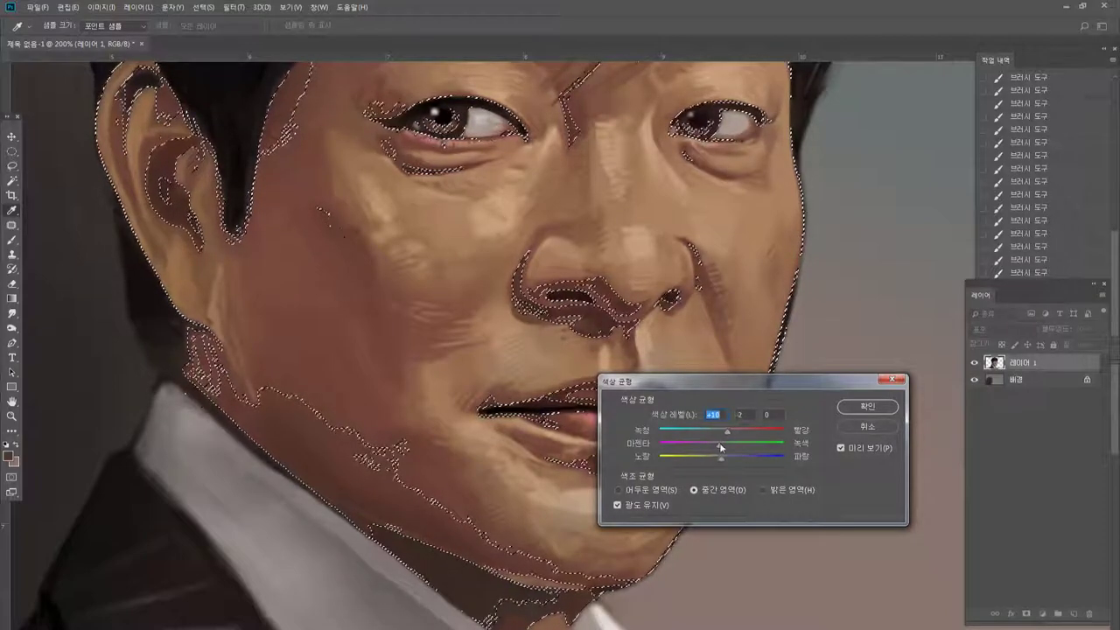
left_click(865, 406)
key("z")
key("ctrl+d")
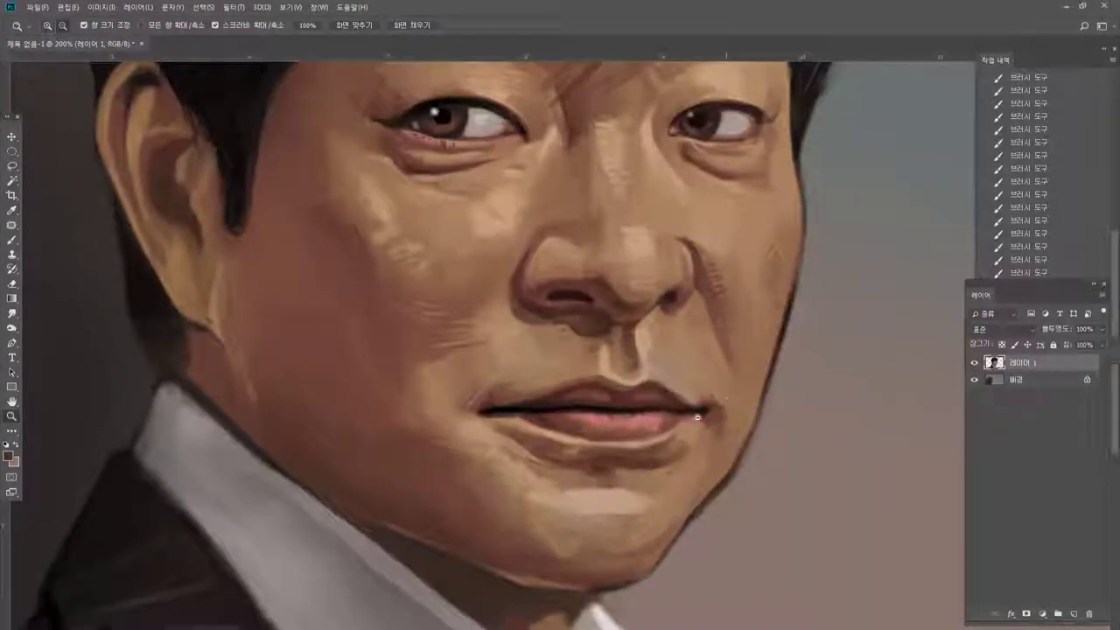
Brush along the border between the near jaw shadow and the shirt collar with sampled collar and skin tones at 98% opacity.
left_click(770, 403, "alt")
left_click(725, 405, "alt")
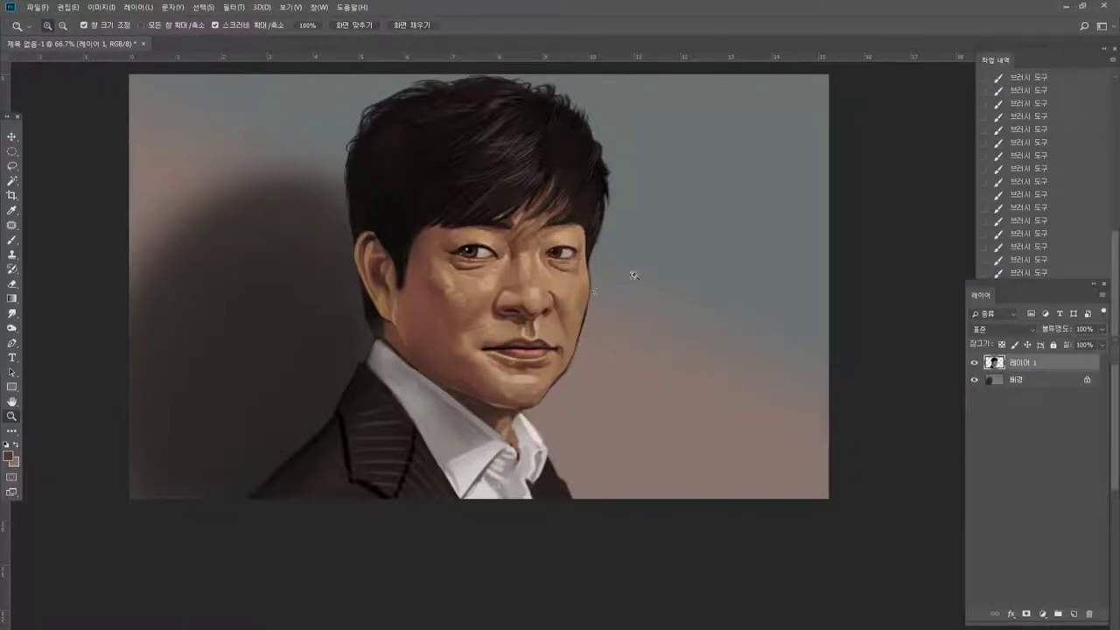
left_click(497, 393)
left_click(456, 399)
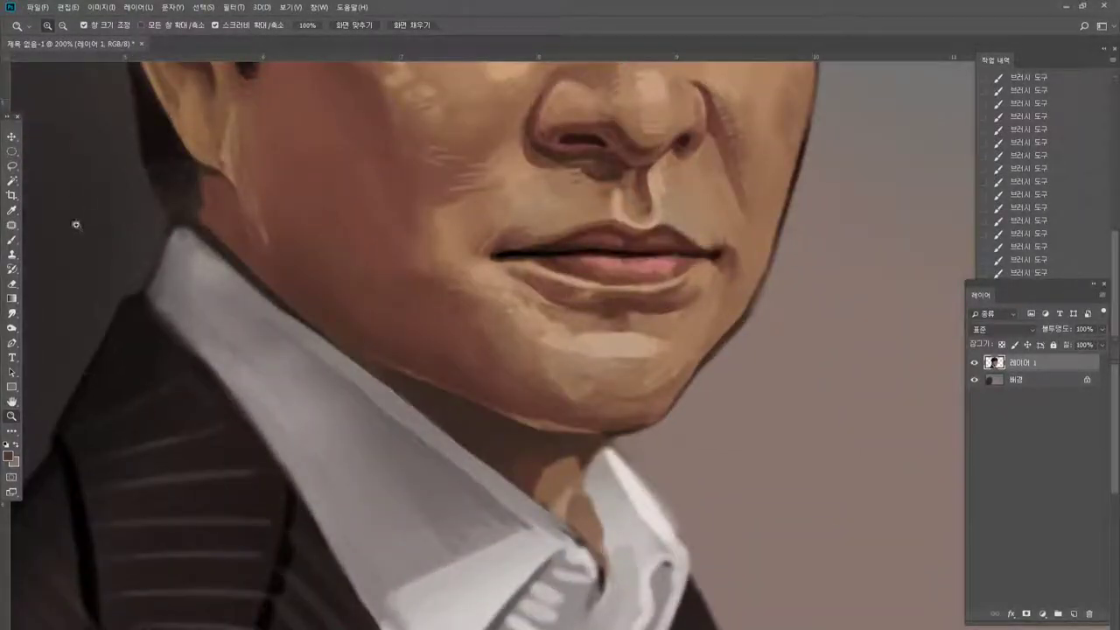
key("b")
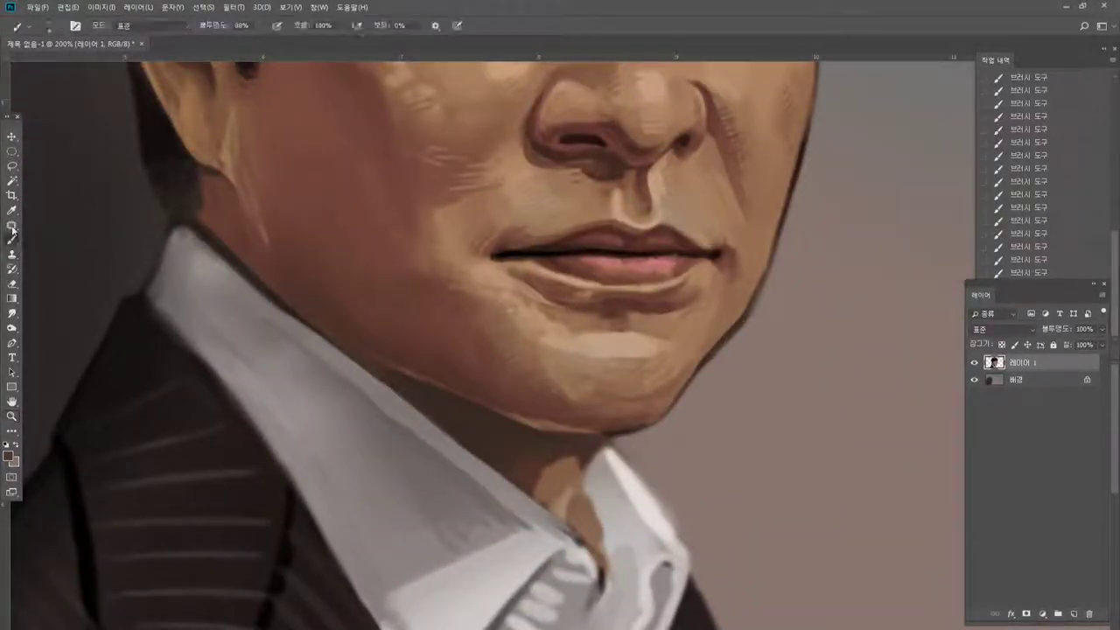
left_click(282, 313, "alt")
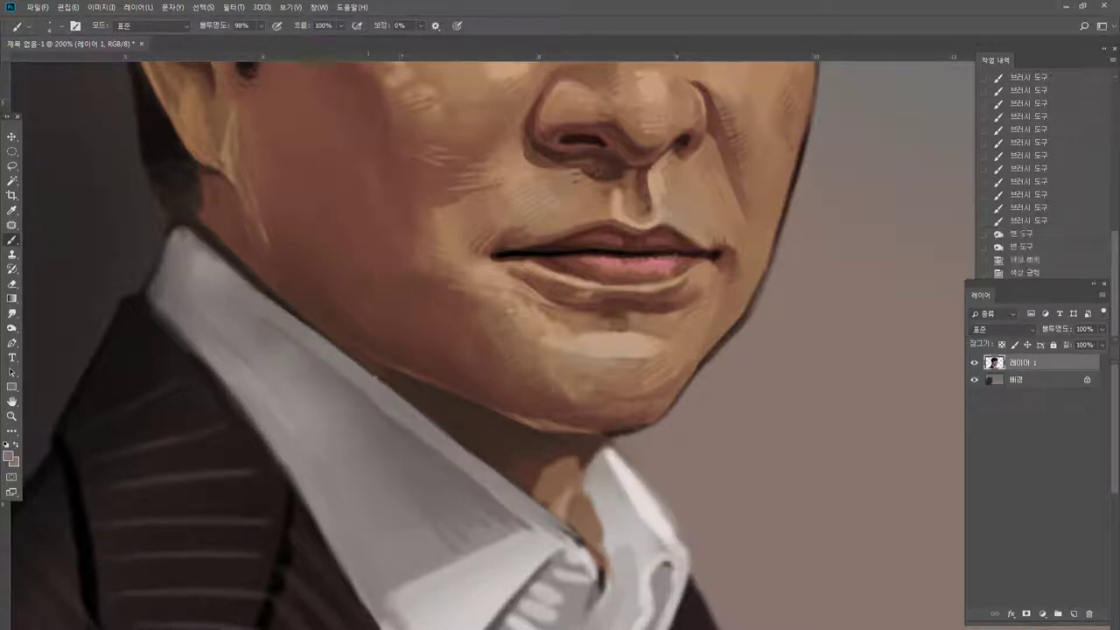
mouse_move(383, 378)
left_mouse_down()
mouse_move(411, 372)
mouse_move(367, 373)
mouse_move(389, 388)
mouse_move(357, 373)
mouse_move(340, 337)
mouse_move(390, 388)
left_mouse_up()
left_click(411, 393, "alt")
left_click(360, 373, "alt")
left_click_drag(381, 382, 409, 404)
left_click_drag(351, 359, 394, 392)
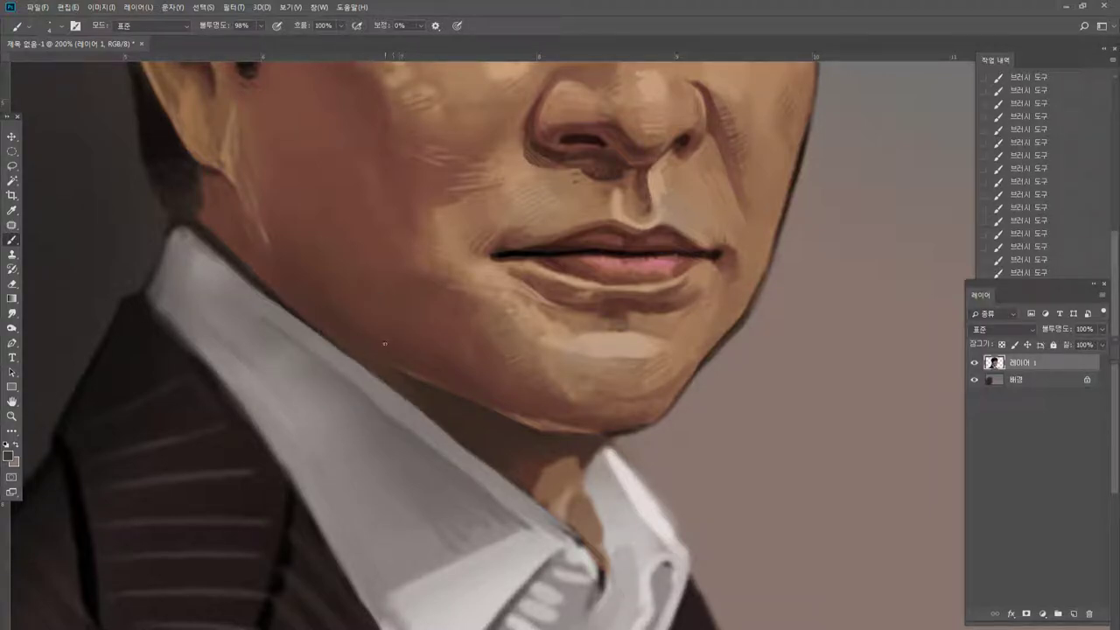
Push the jacket lapel edge and shirt collar slightly outward in Liquify, using a brush size up to 250 and pressure 62.
double_click(9, 417)
left_click(429, 289, "alt")
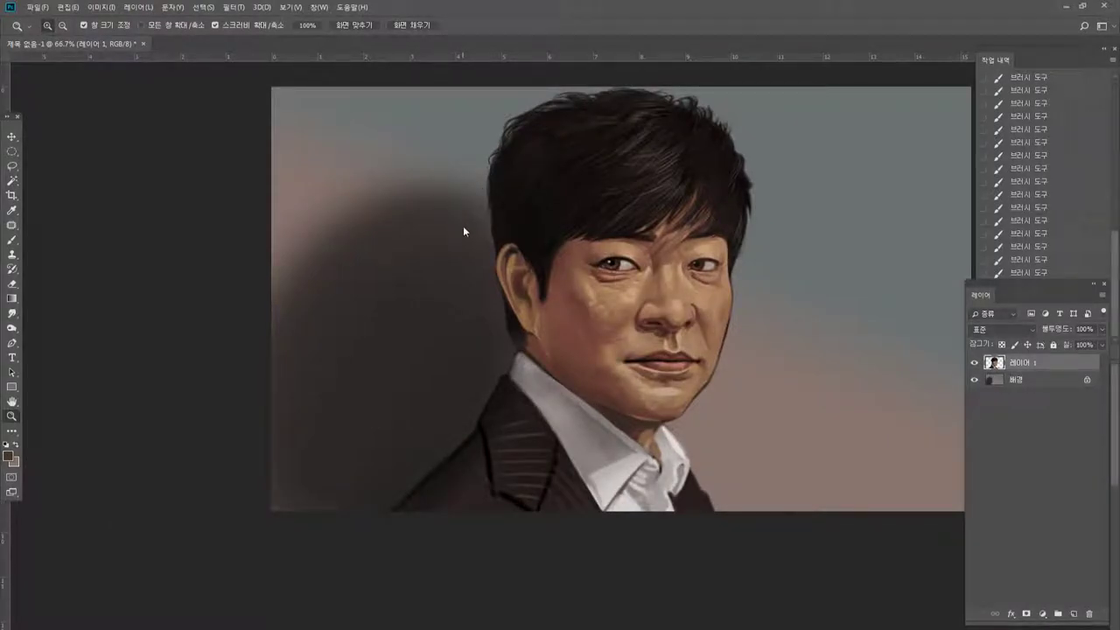
key("ctrl+shift+x")
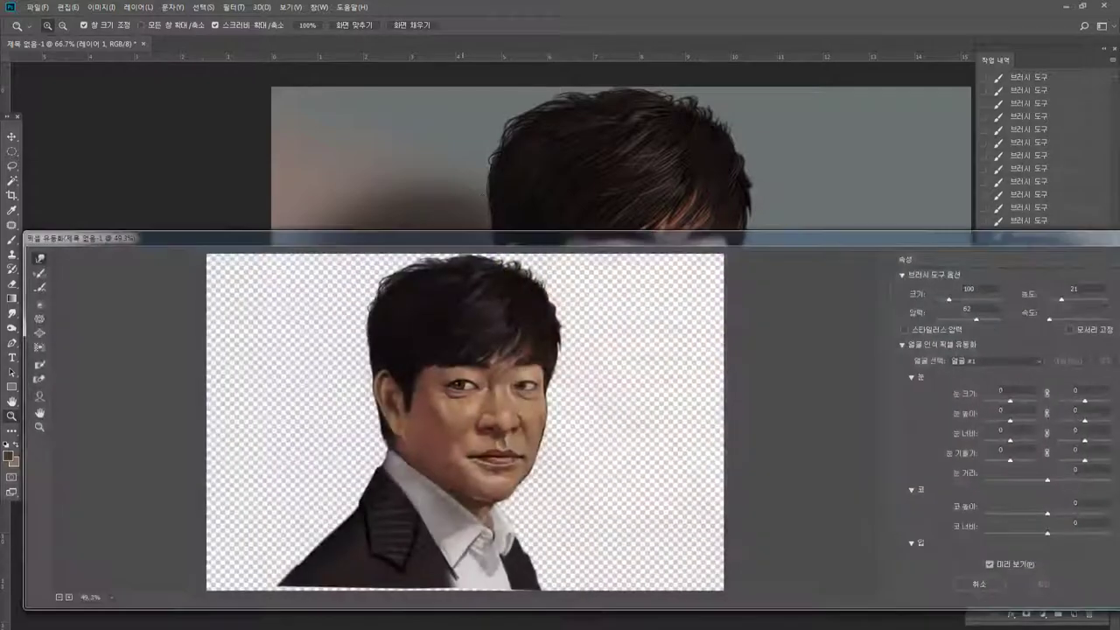
key("bracketright")
key("bracketright")
key("bracketright")
key("bracketright")
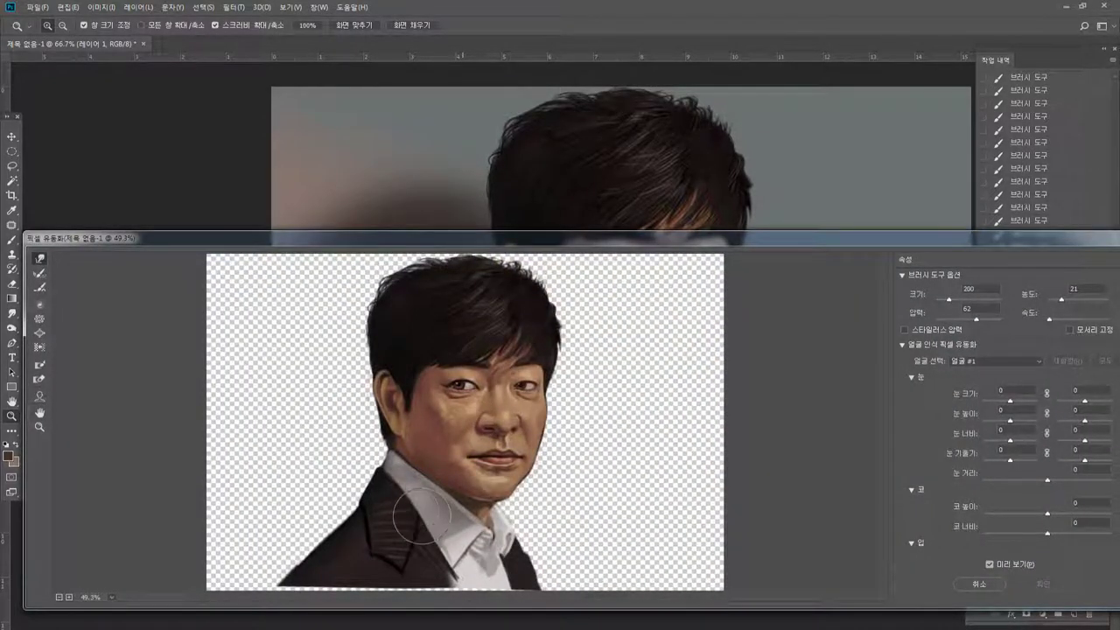
mouse_move(434, 543)
left_mouse_down()
mouse_move(410, 524)
mouse_move(420, 494)
mouse_move(392, 483)
mouse_move(414, 548)
mouse_move(398, 560)
mouse_move(455, 560)
mouse_move(417, 518)
mouse_move(445, 554)
mouse_move(462, 557)
left_mouse_up()
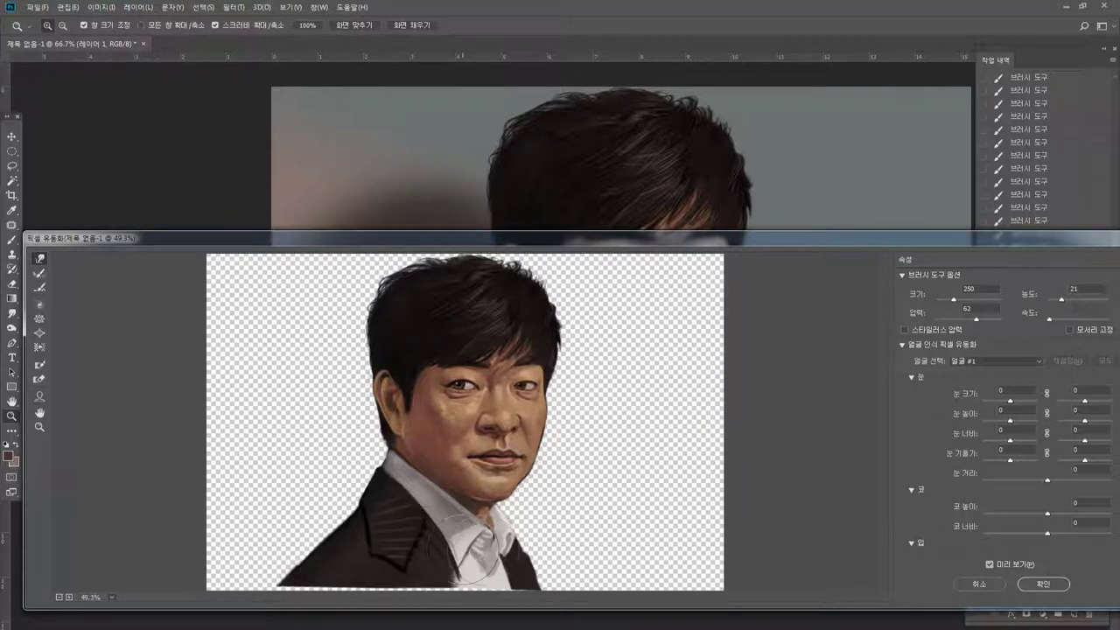
key("Return")
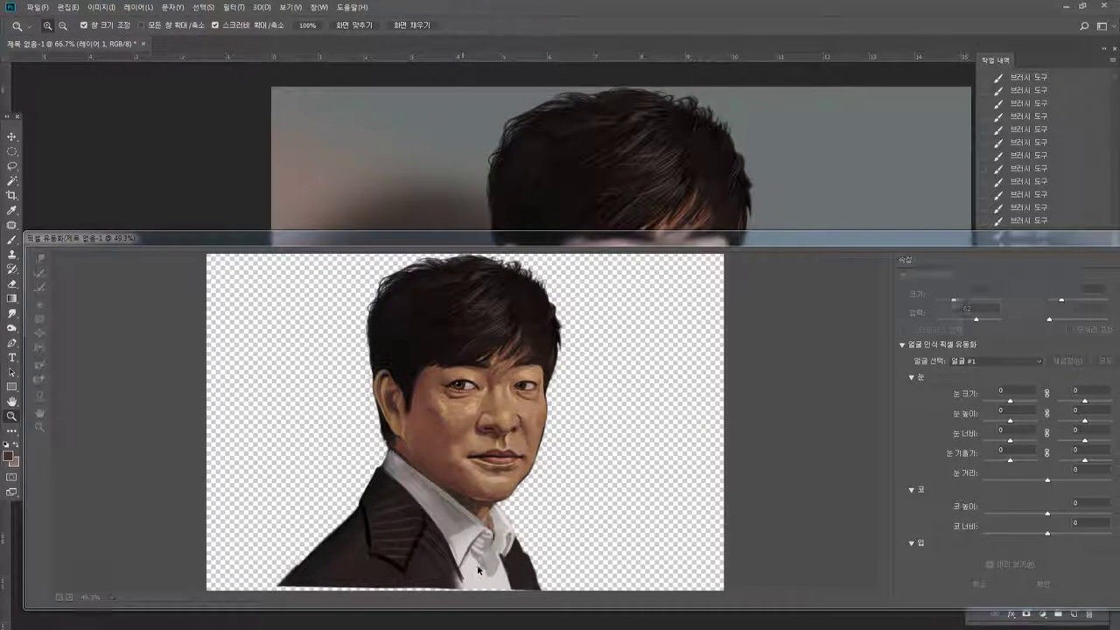
Select the shirt collar's grey tones with Color Range at fuzziness 35, range 100% and localized color clusters.
left_click(675, 376)
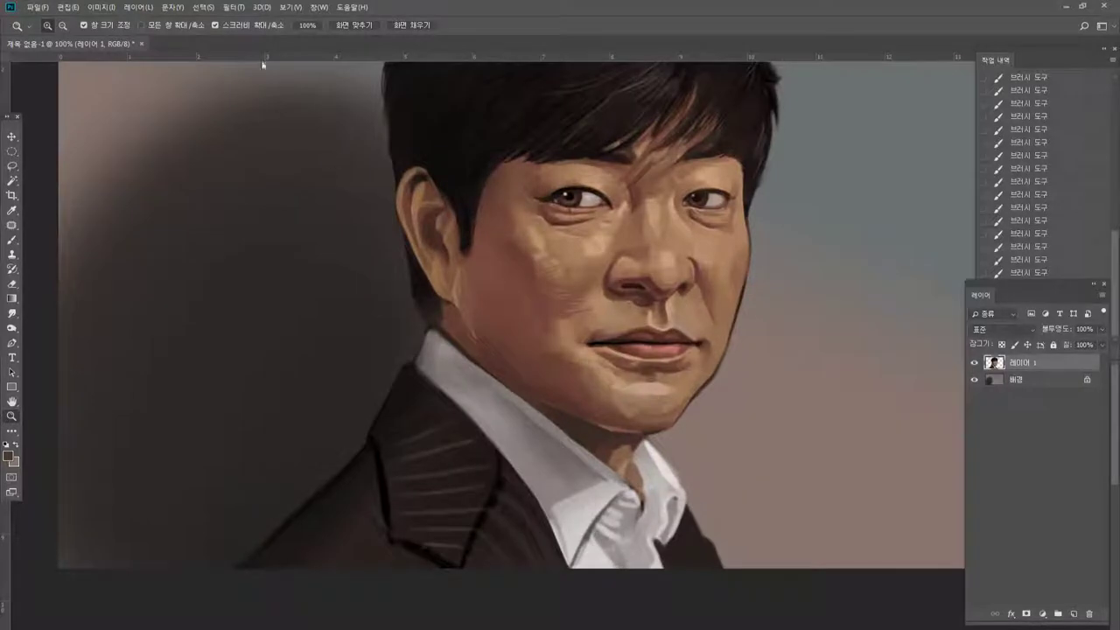
left_click(203, 7)
left_click(250, 114)
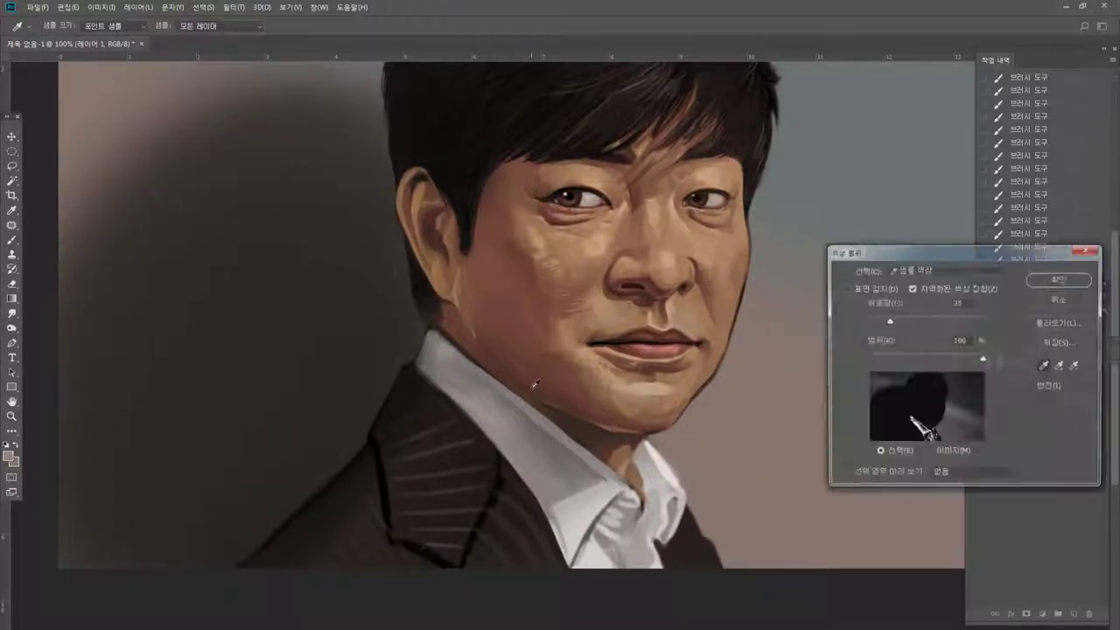
left_click(1059, 279)
key("z")
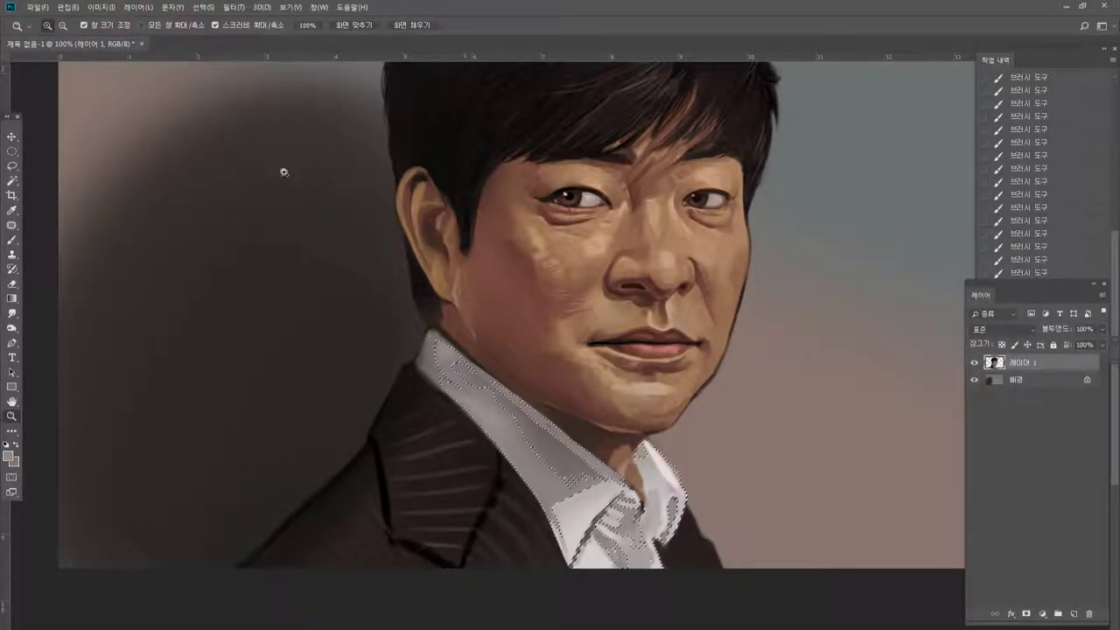
Cool the selected shirt greys with Color Balance midtone levels of -24, 0 and +17, and clear the selection.
left_click(101, 7)
mouse_move(158, 37)
left_click(252, 105)
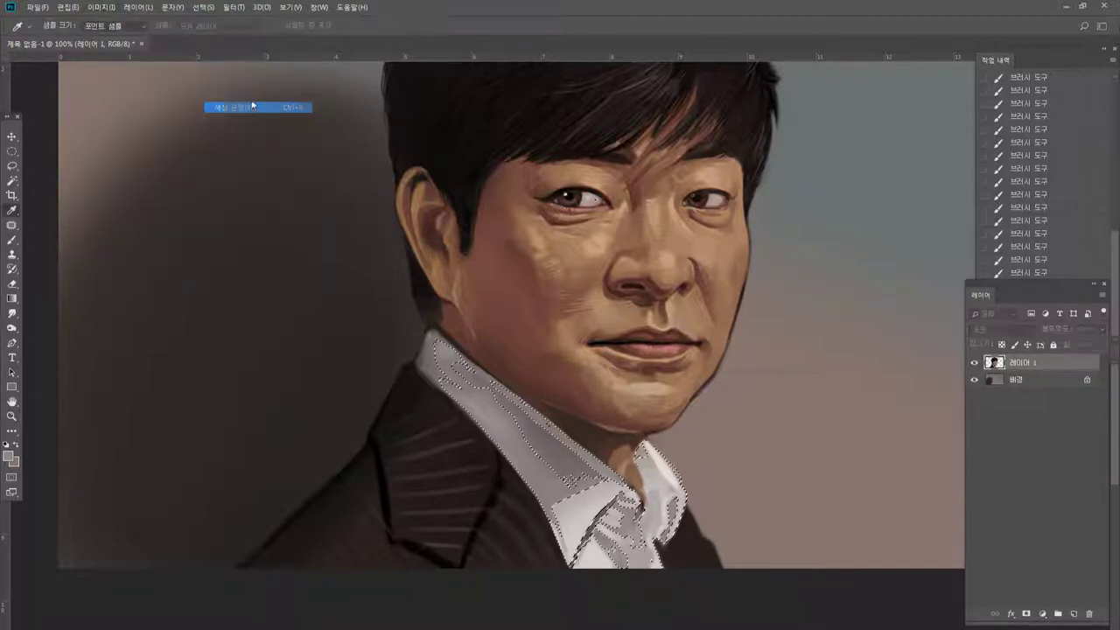
left_click_drag(721, 431, 731, 456)
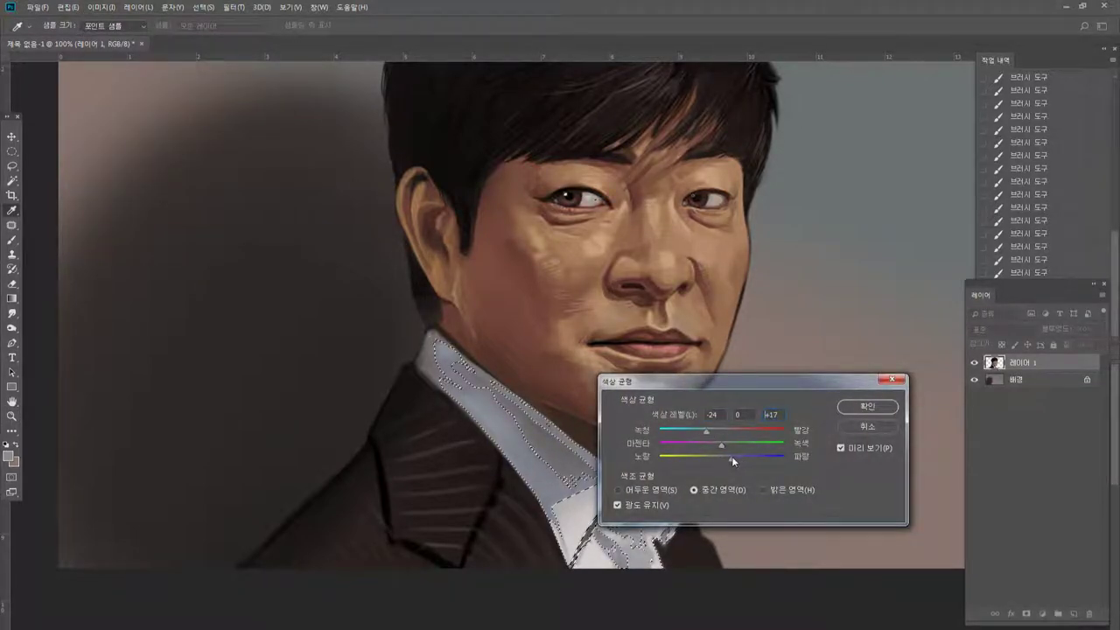
left_click(856, 404)
key("ctrl+d")
key("z")
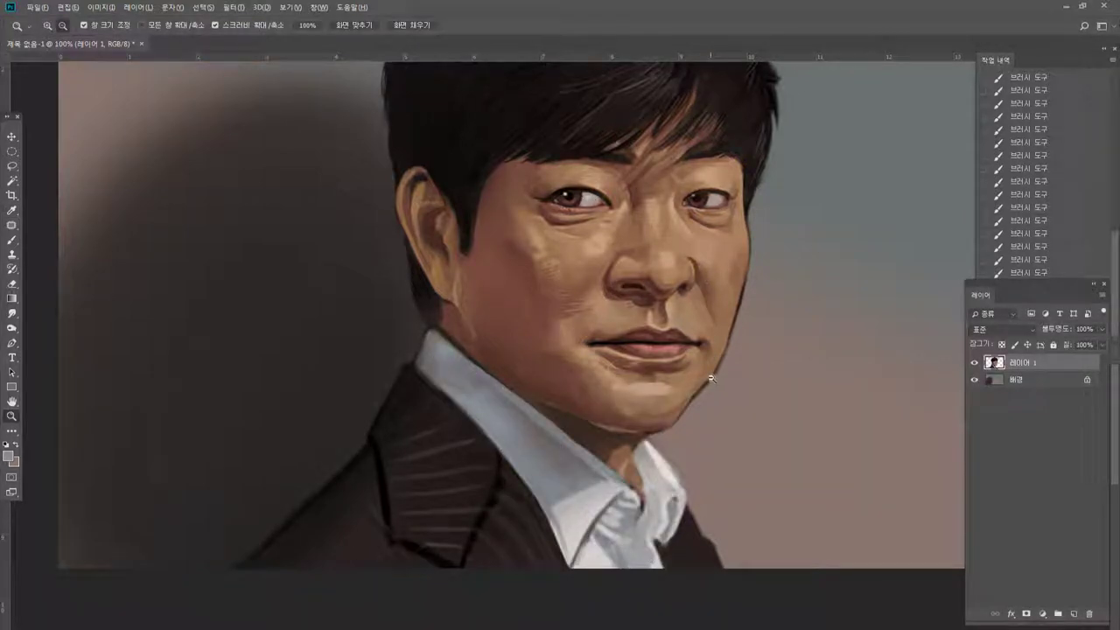
Erase the blurry outer edge of the far shirt collar down to the shoulder to give it a crisp outline.
left_click(711, 378, "alt")
left_click(452, 267)
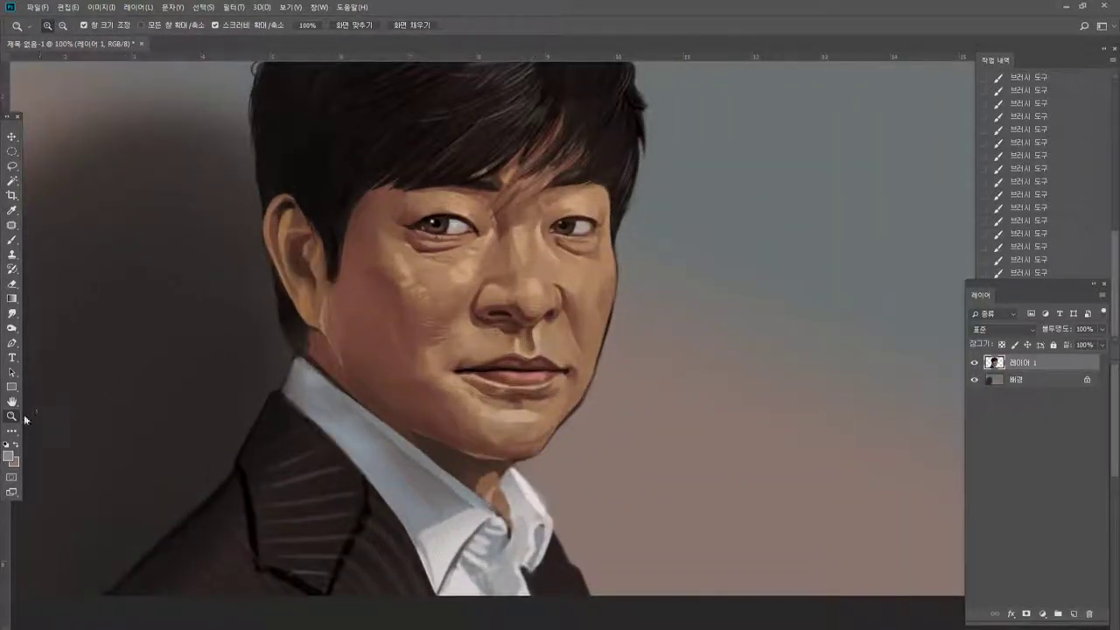
key("h")
left_click_drag(333, 317, 559, 284)
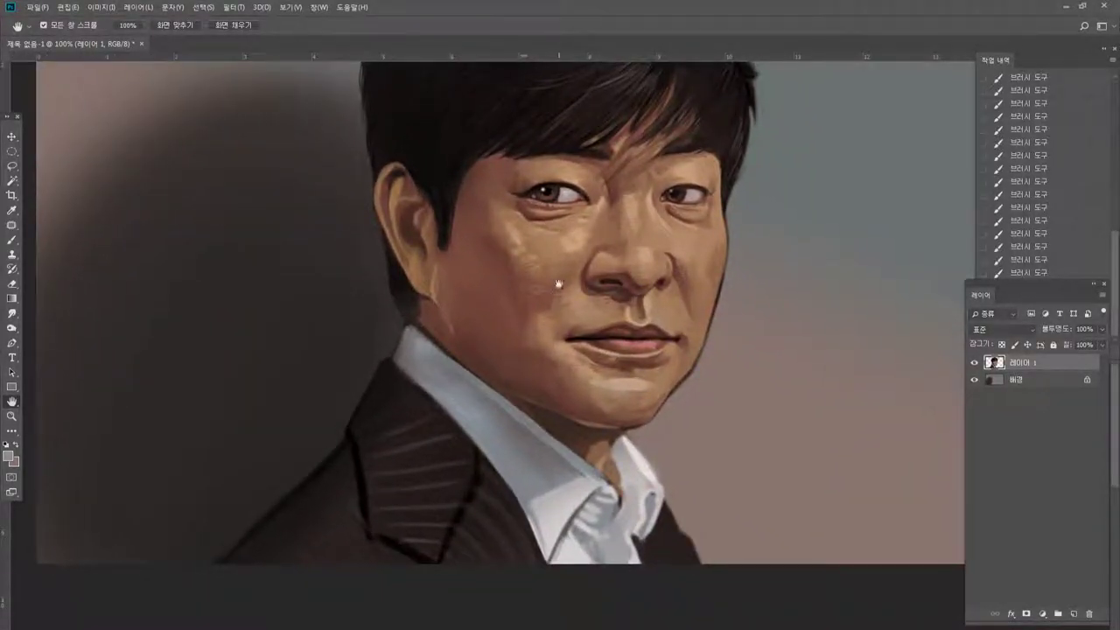
key("z")
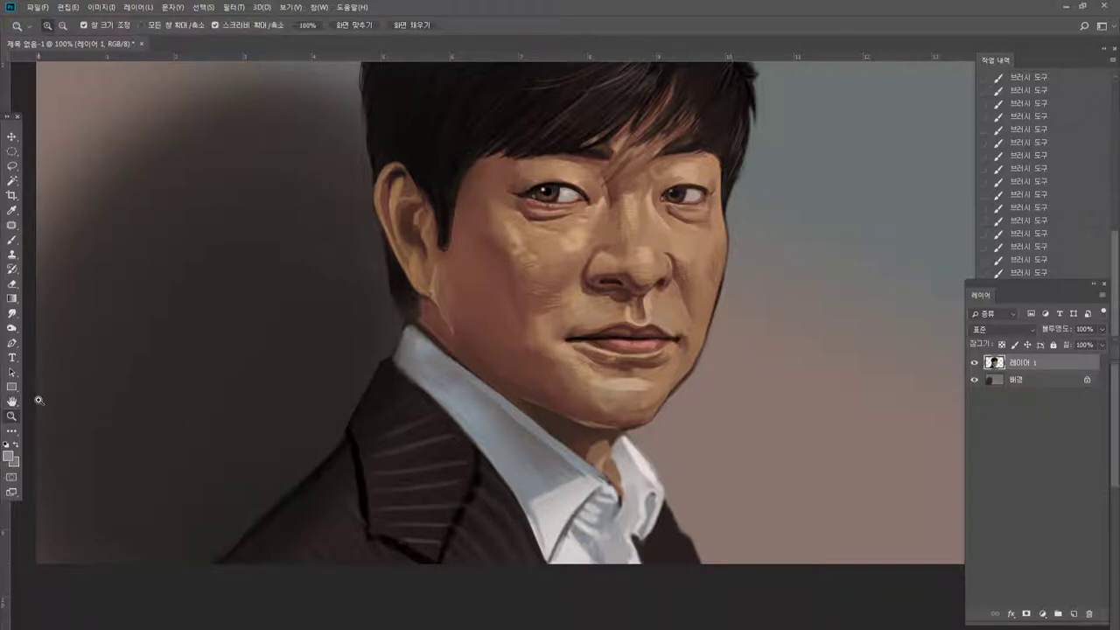
left_click(683, 411)
left_click(638, 413)
left_click(11, 284)
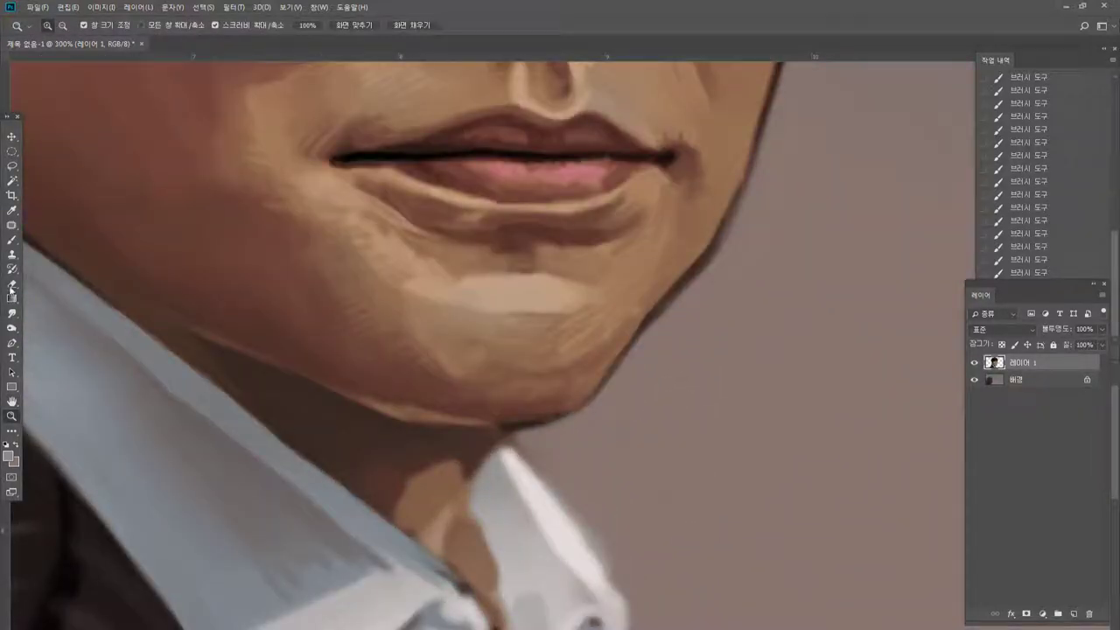
mouse_move(550, 482)
left_mouse_down()
mouse_move(609, 570)
mouse_move(604, 560)
left_mouse_up()
left_click_drag(560, 500, 617, 582)
mouse_move(575, 505)
left_mouse_down()
mouse_move(638, 585)
mouse_move(626, 588)
left_mouse_up()
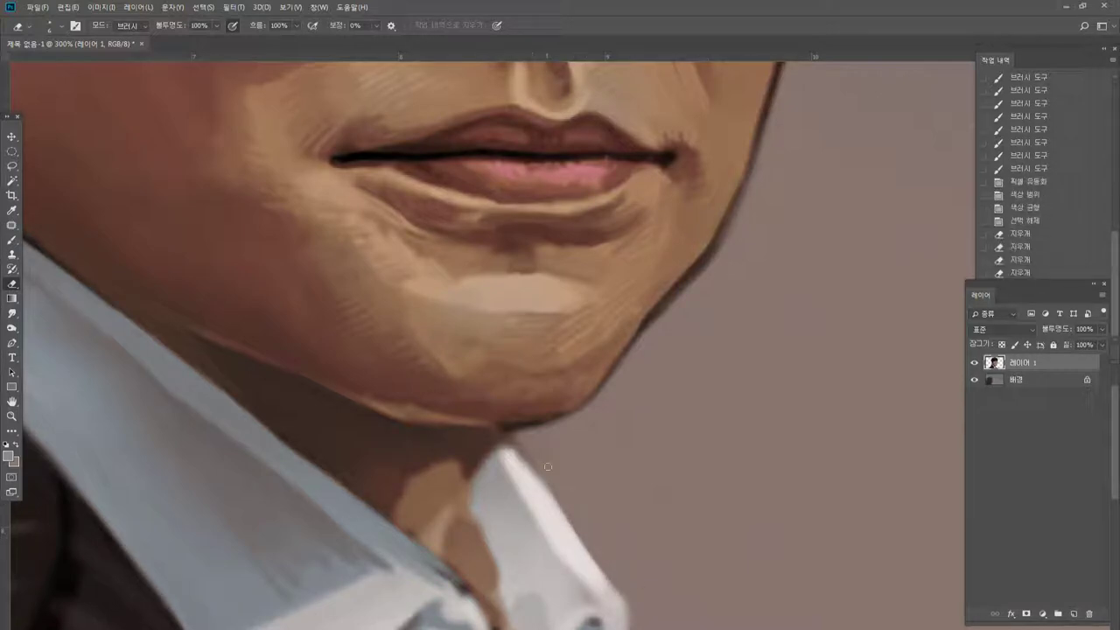
mouse_move(549, 467)
left_mouse_down()
mouse_move(585, 531)
mouse_move(570, 523)
left_mouse_up()
left_click_drag(519, 456, 580, 540)
left_click_drag(538, 478, 587, 550)
mouse_move(560, 510)
left_mouse_down()
mouse_move(621, 588)
mouse_move(604, 567)
left_mouse_up()
left_click_drag(573, 523, 630, 602)
left_click_drag(626, 591, 642, 627)
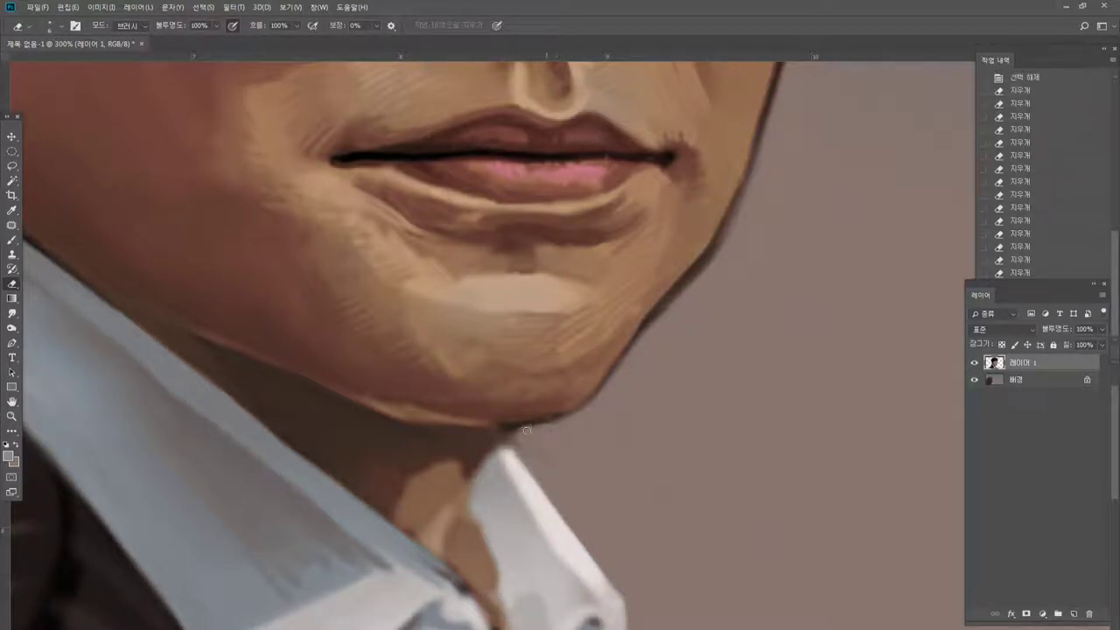
Erase the stray dark edge where the chin meets the far collar and along the far jawline.
left_click_drag(514, 434, 512, 448)
left_click_drag(652, 331, 644, 335)
left_click_drag(731, 219, 703, 267)
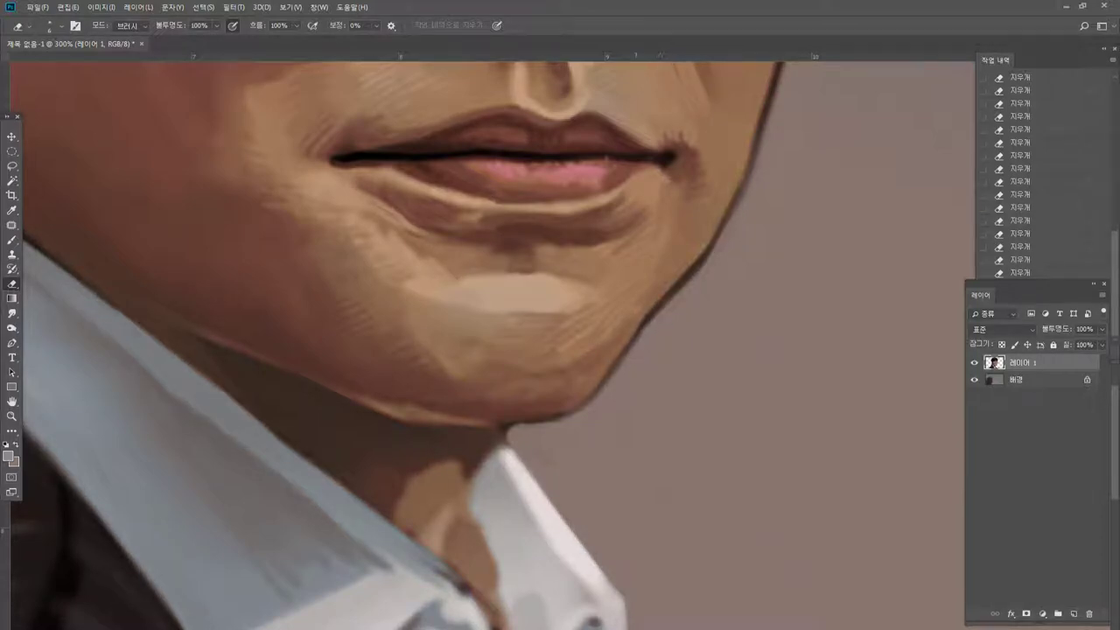
Burn the midtones inside the near eye's iris at 100% exposure with a much smaller brush.
key("h")
key("ctrl+0")
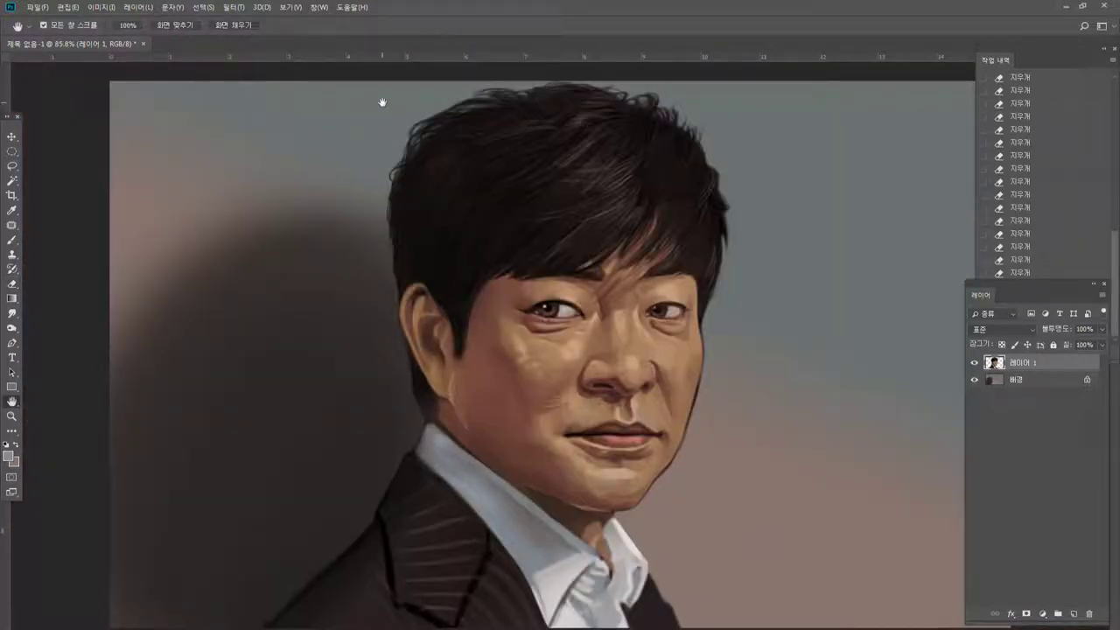
left_click(11, 415)
left_click(417, 341, "alt")
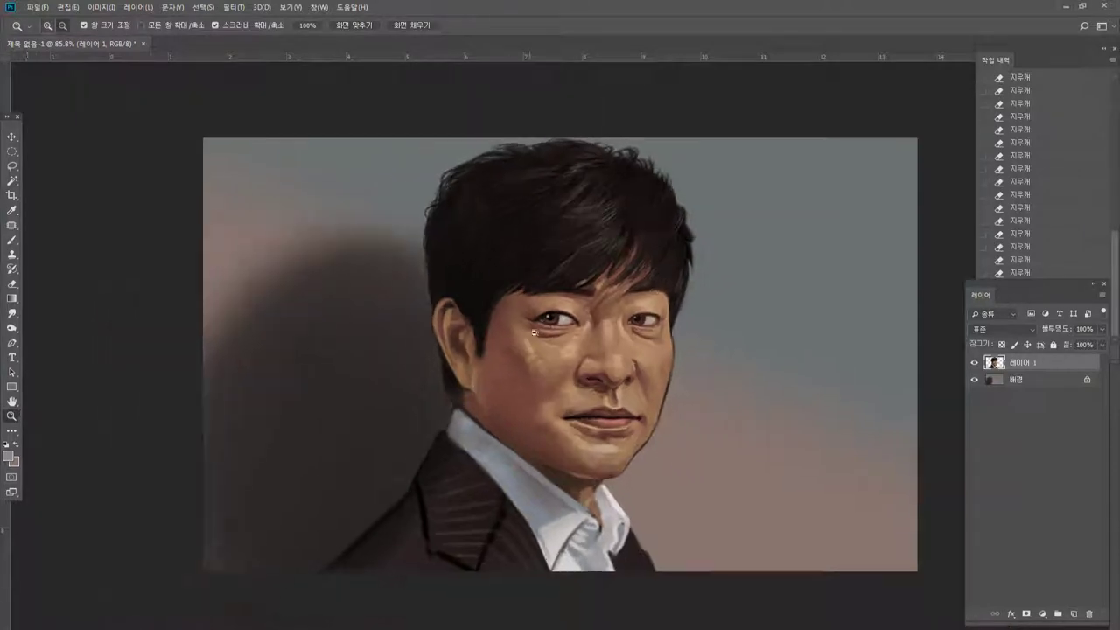
left_click(605, 347)
left_click(604, 317)
left_click(604, 315)
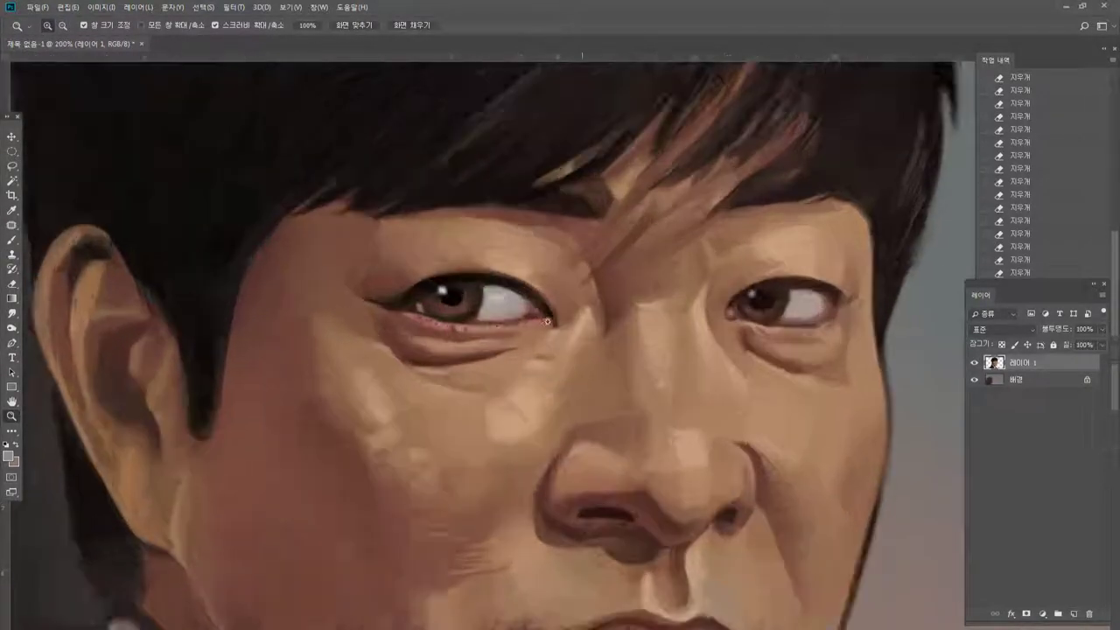
left_click(578, 317)
left_click(11, 327)
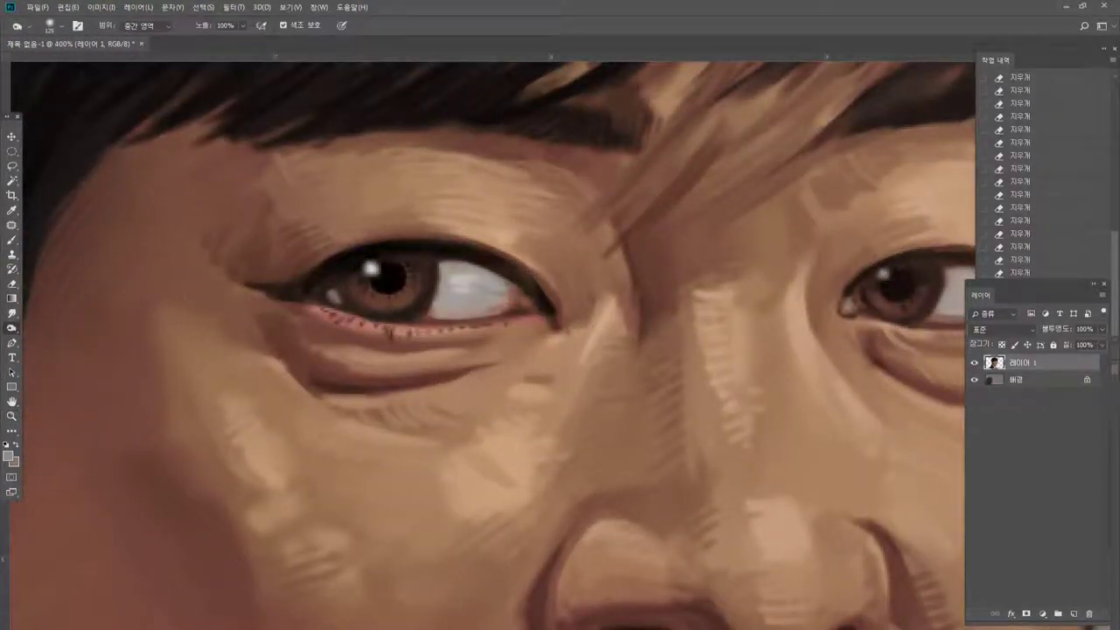
key("bracketleft")
key("bracketleft")
key("bracketleft")
key("bracketleft")
key("bracketleft")
key("bracketleft")
key("bracketleft")
key("bracketleft")
key("bracketleft")
left_click_drag(404, 263, 406, 273)
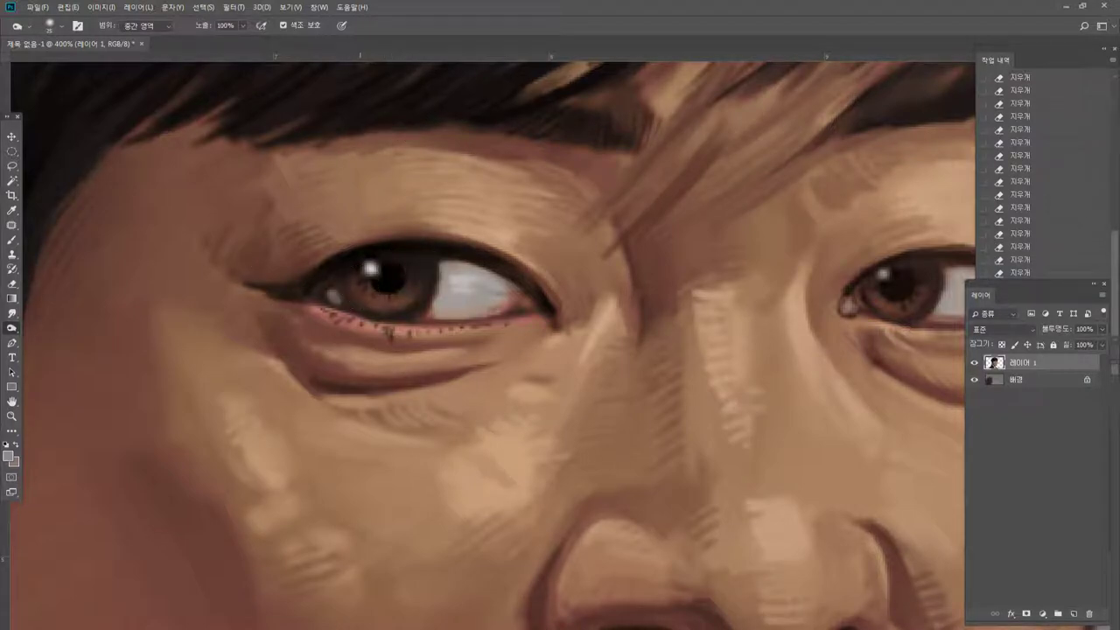
Darken the far eye's iris with the Burn tool, reducing the brush size further.
key("bracketleft")
key("bracketleft")
mouse_move(915, 264)
left_mouse_down()
mouse_move(926, 268)
mouse_move(910, 273)
left_mouse_up()
key("bracketleft")
key("bracketleft")
key("bracketleft")
key("bracketleft")
key("bracketleft")
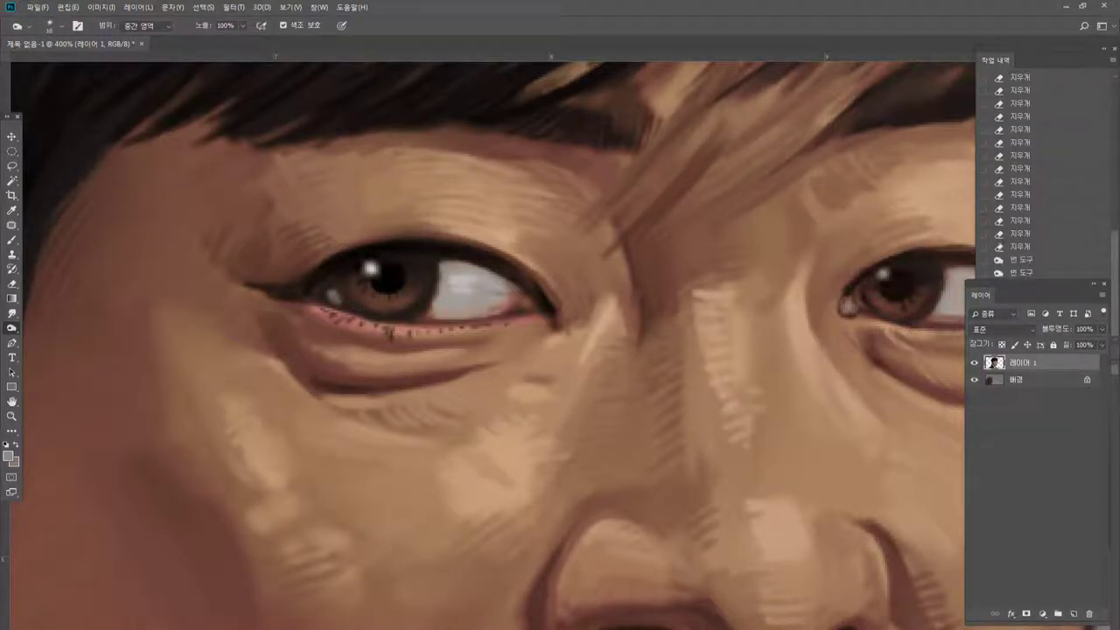
double_click(13, 403)
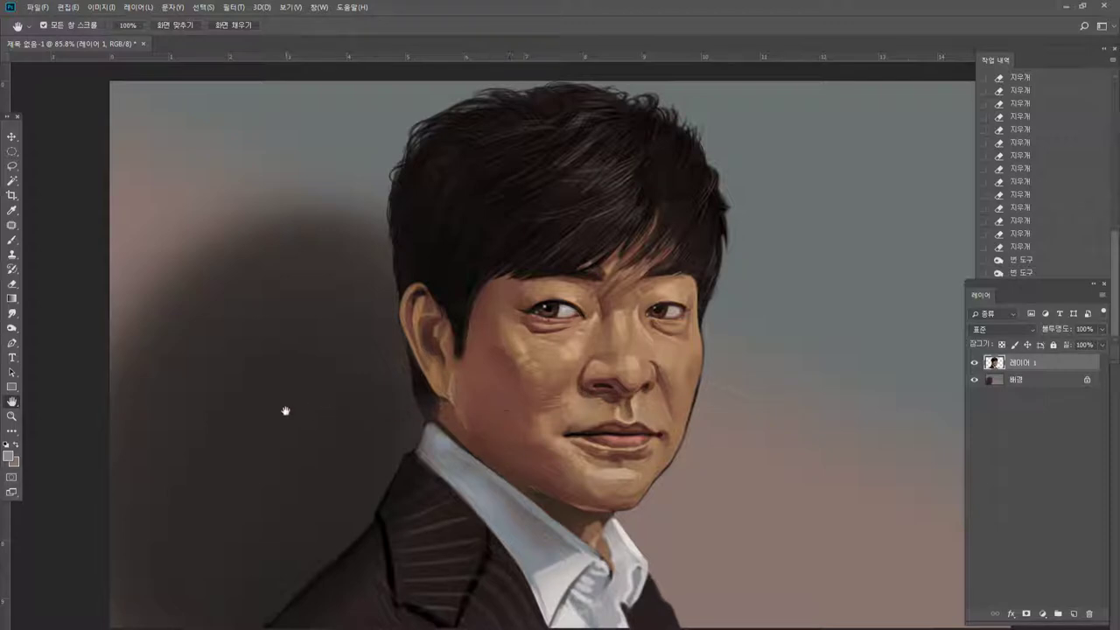
left_click(13, 416)
left_click(634, 359)
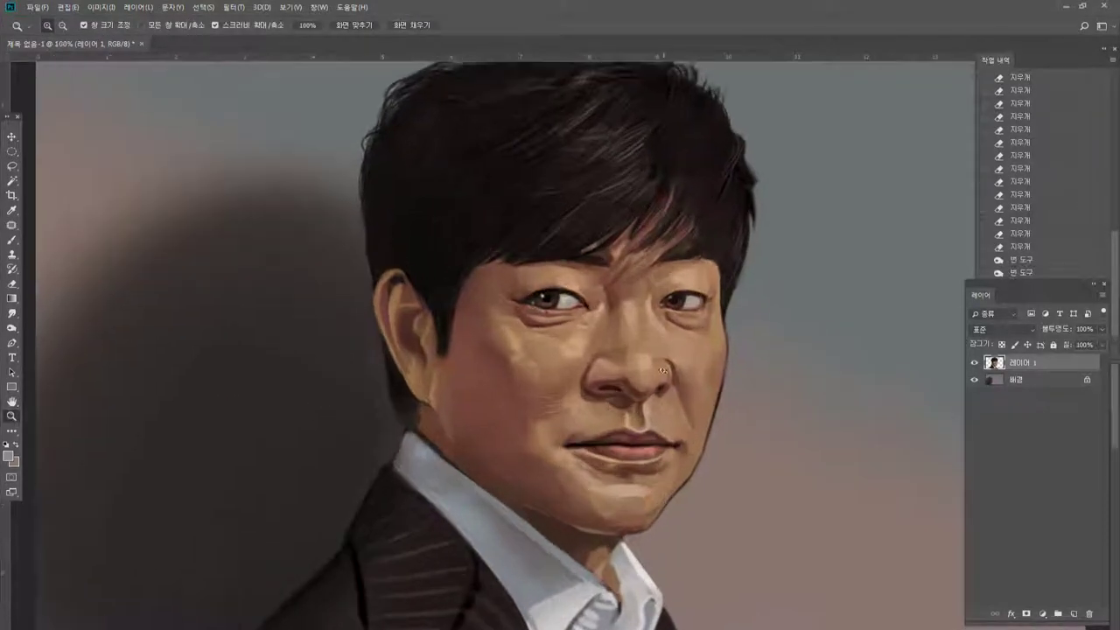
left_click(642, 375)
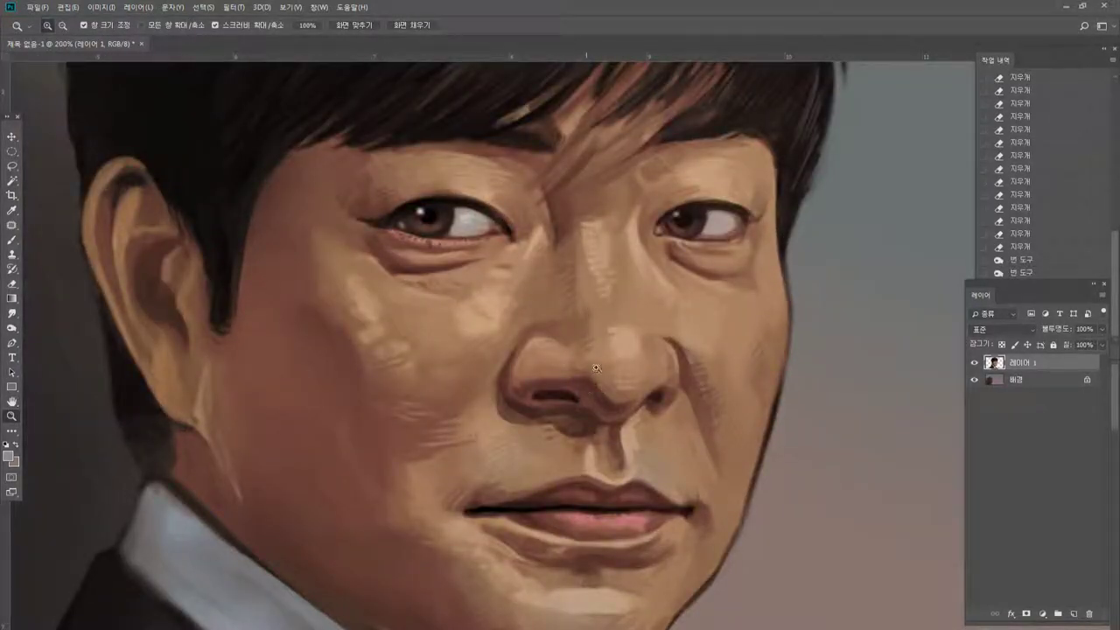
Pick a pale peach foreground colour and brush a bright highlight onto the tip of the nose, blending its edges with sampled tones.
left_click(8, 456)
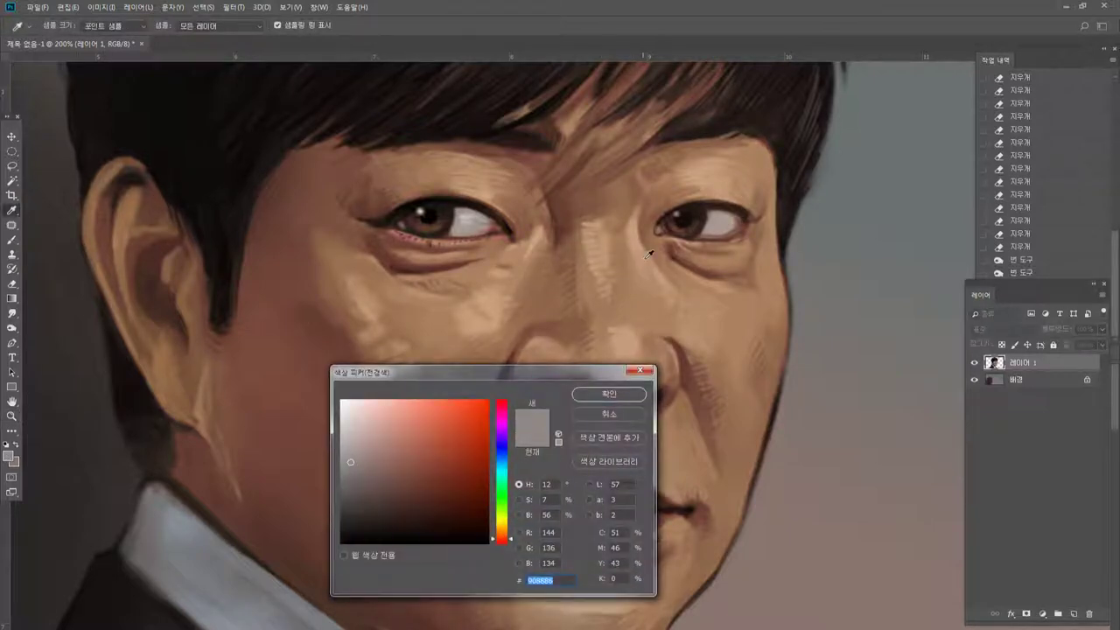
left_click(567, 286)
left_click_drag(371, 422, 382, 410)
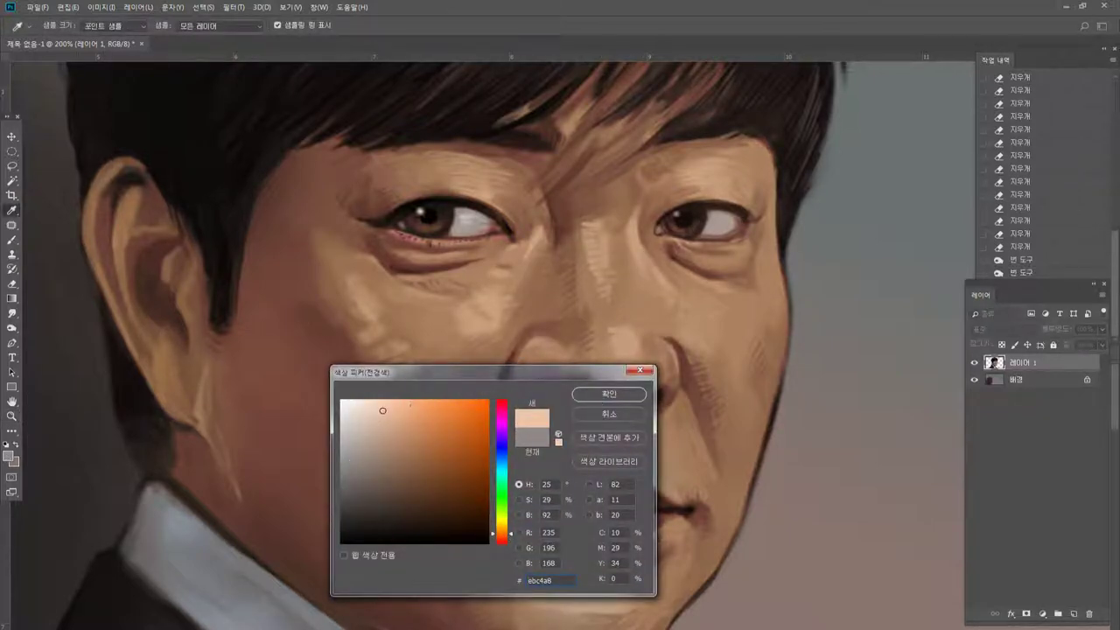
left_click(609, 393)
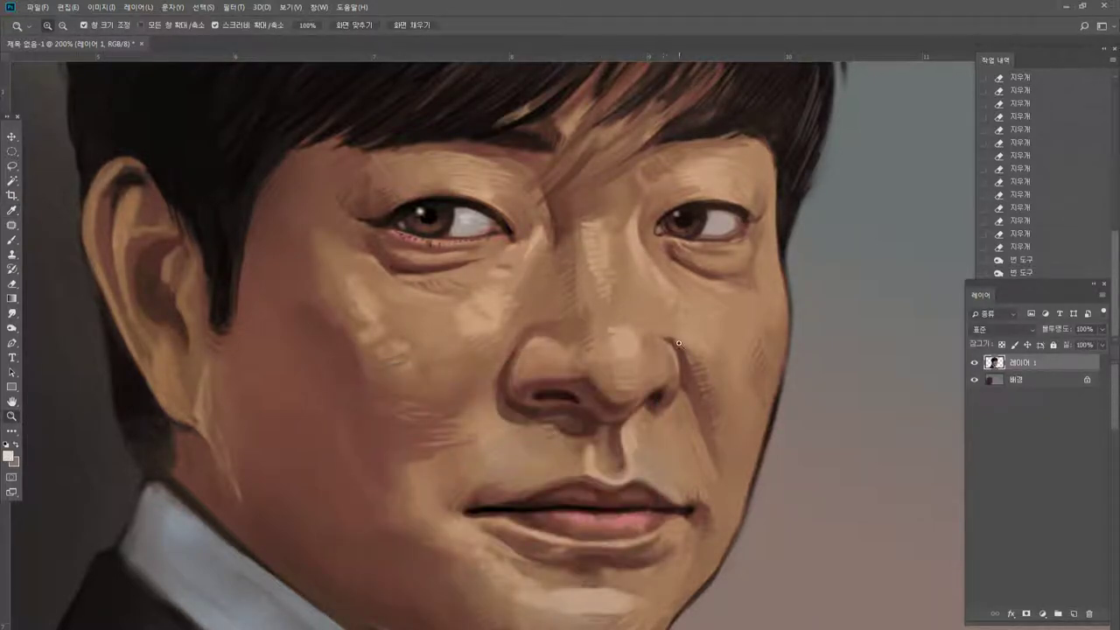
left_click(679, 343)
left_click(11, 239)
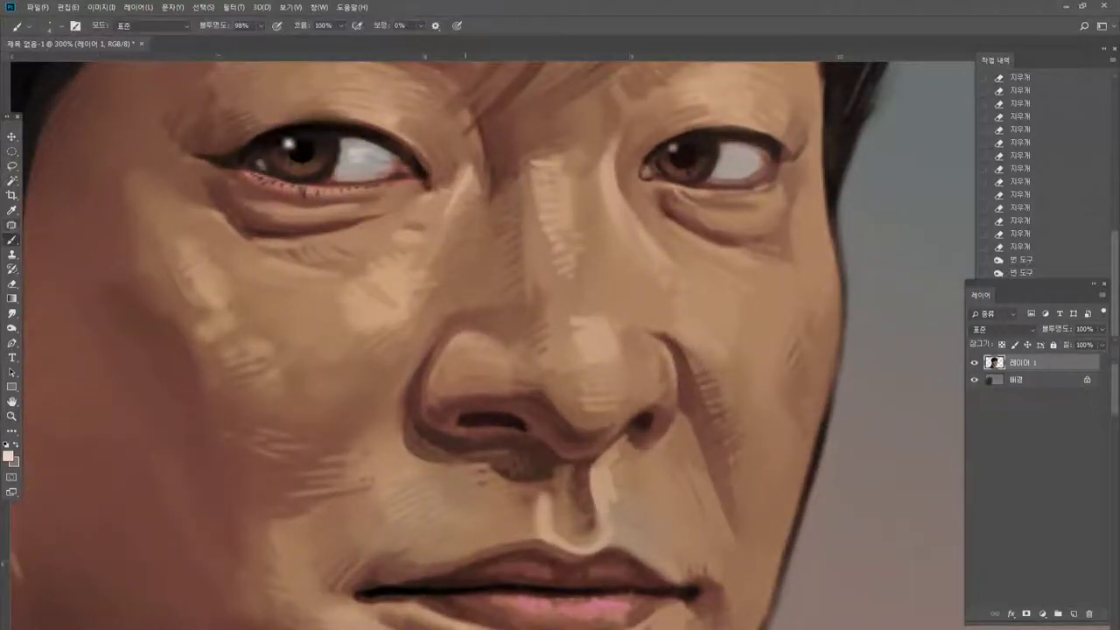
left_click_drag(583, 337, 587, 360)
left_click_drag(589, 337, 597, 354)
left_click_drag(597, 334, 592, 354)
left_click(588, 349, "alt")
left_click_drag(593, 339, 606, 360)
left_click_drag(594, 352, 604, 360)
left_click_drag(600, 349, 612, 368)
left_click_drag(606, 357, 613, 372)
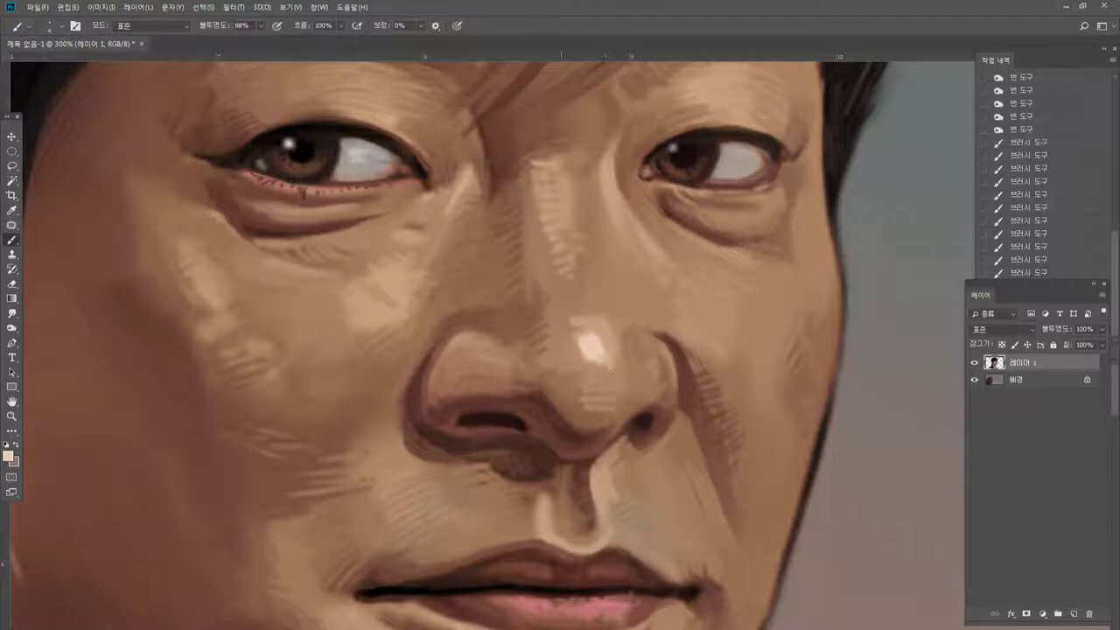
Brush light highlights along the nose bridge, at the far eye's inner corner and on the near upper eyelid.
left_click_drag(541, 173, 551, 220)
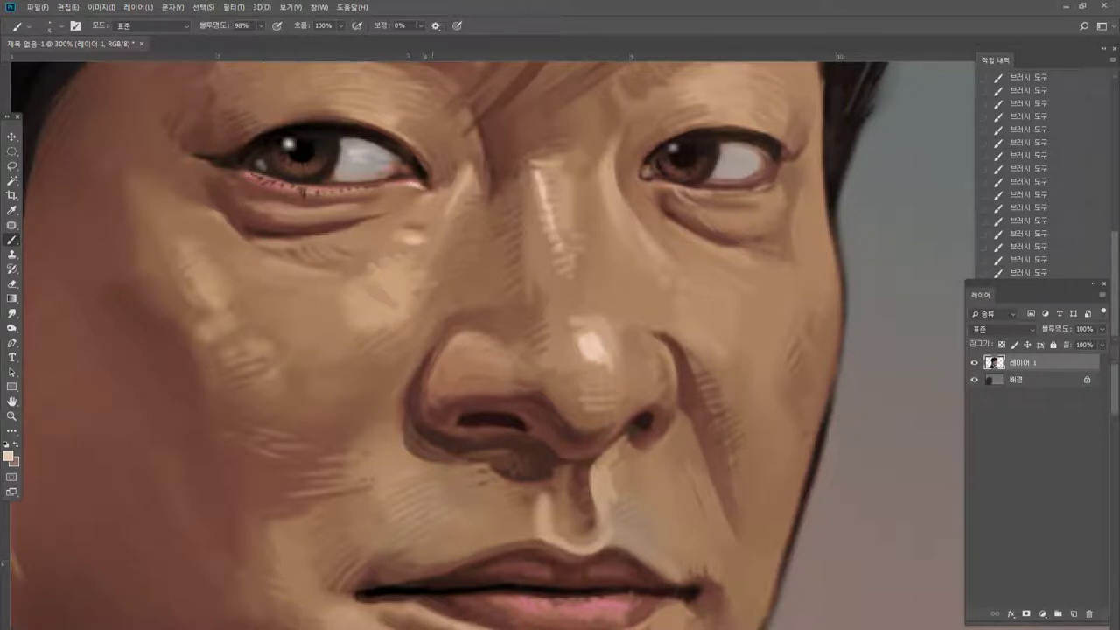
left_click_drag(649, 182, 661, 186)
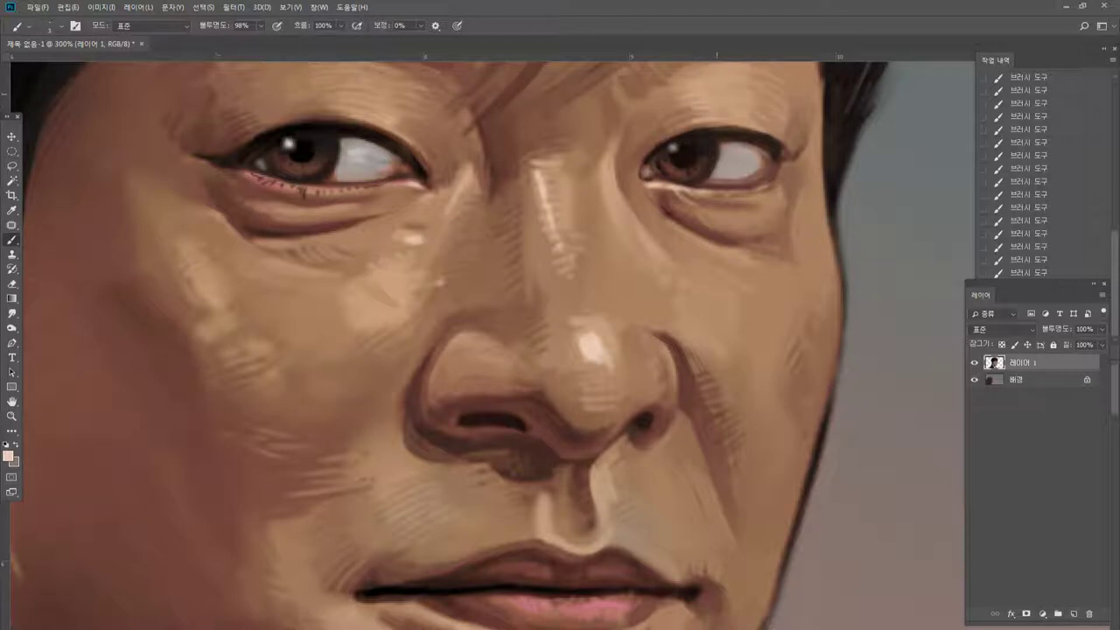
left_click_drag(379, 80, 386, 83)
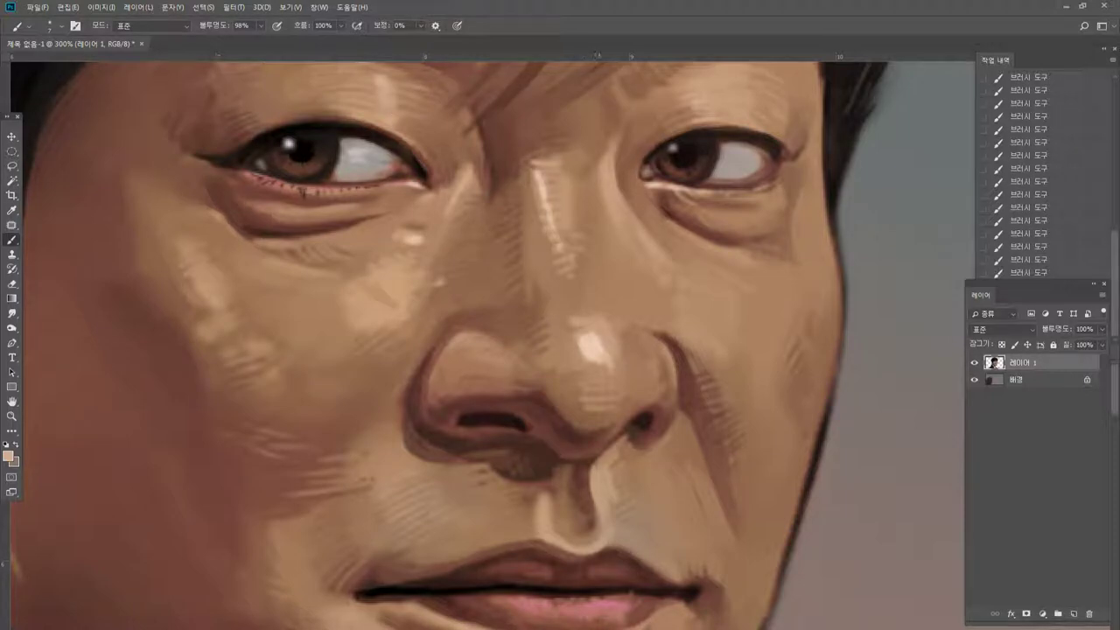
Soften the nose-tip highlight with sampled skin tones and touch up the light ridge above the upper lip.
left_click(585, 350, "alt")
left_click(525, 325, "alt")
left_click(600, 347, "alt")
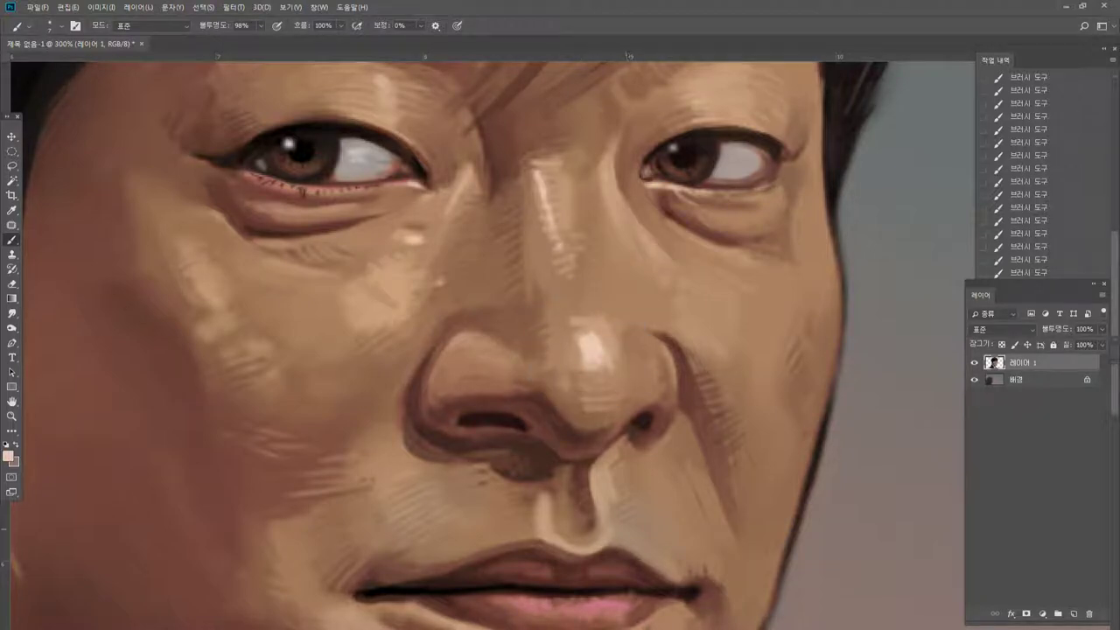
mouse_move(604, 538)
left_mouse_down()
mouse_move(562, 544)
mouse_move(581, 548)
left_mouse_up()
Blend the nose-tip highlight up toward the bridge and brush sampled light tones onto the chin highlight.
double_click(12, 418)
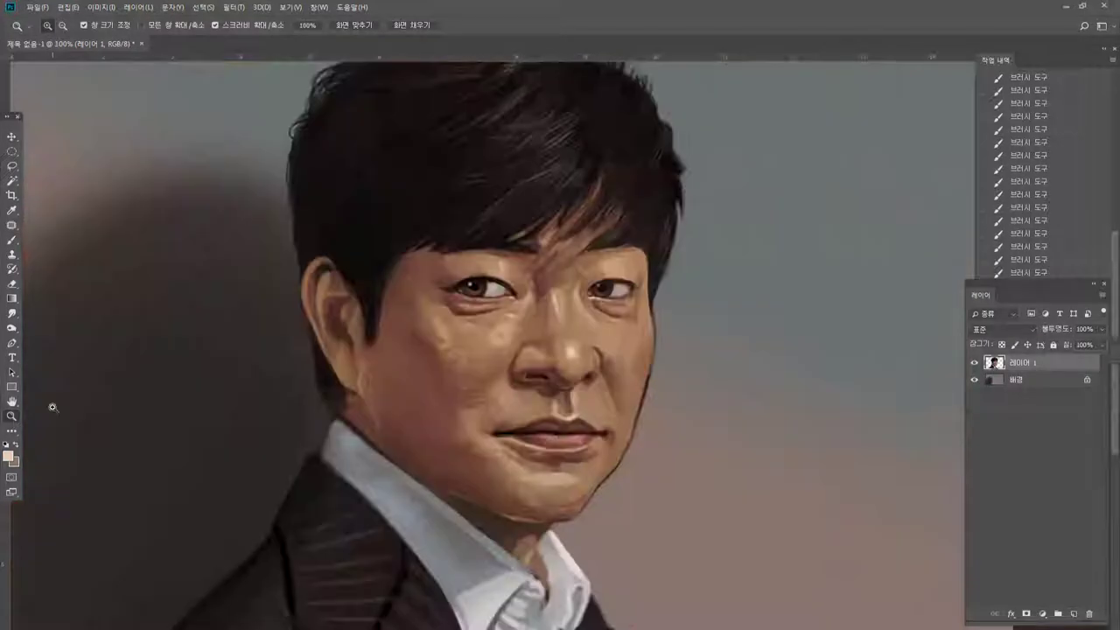
left_click(560, 433)
left_click(11, 240)
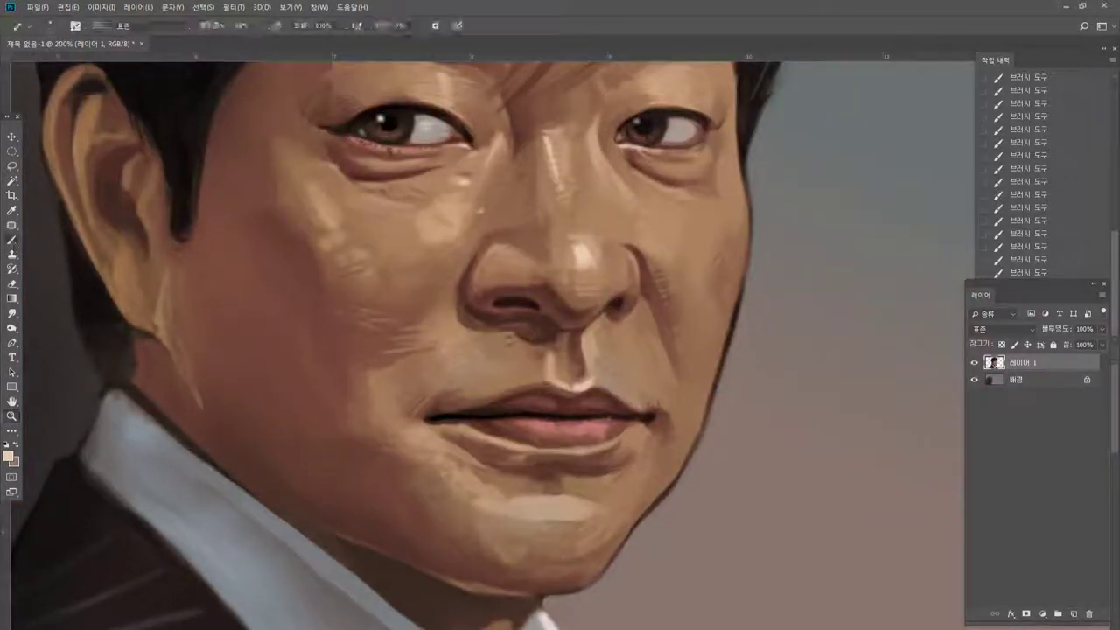
left_click(574, 246, "alt")
mouse_move(577, 238)
left_mouse_down()
mouse_move(569, 248)
mouse_move(565, 222)
left_mouse_up()
left_click(589, 257, "alt")
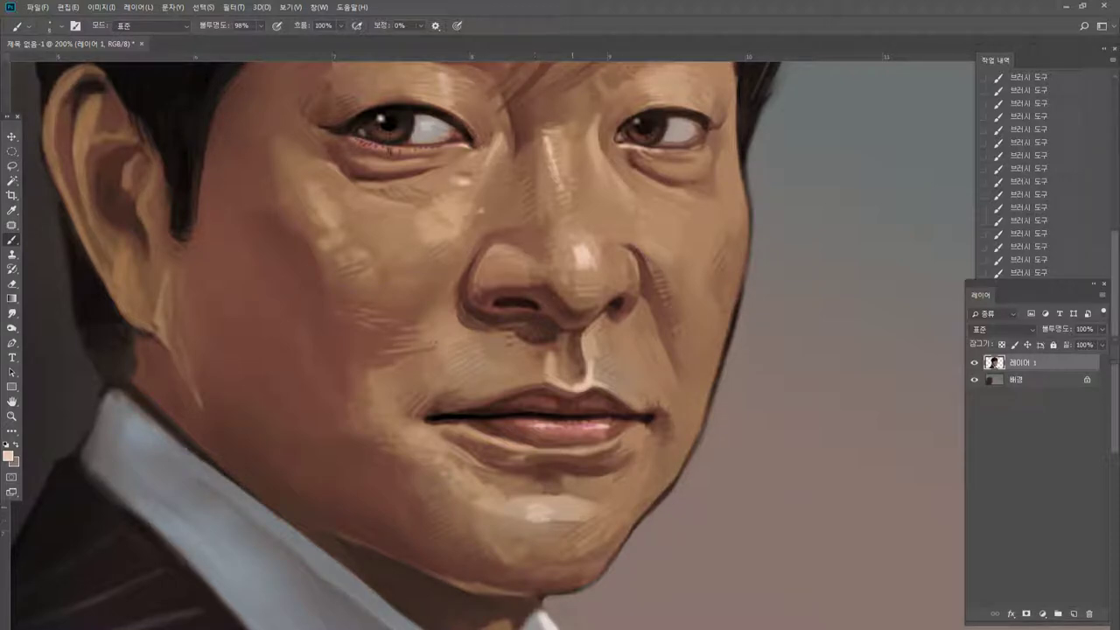
left_click(533, 512, "alt")
left_click(524, 532, "alt")
Blend the near cheek and temple beside the near eye with sampled skin tones.
left_click(328, 231, "alt")
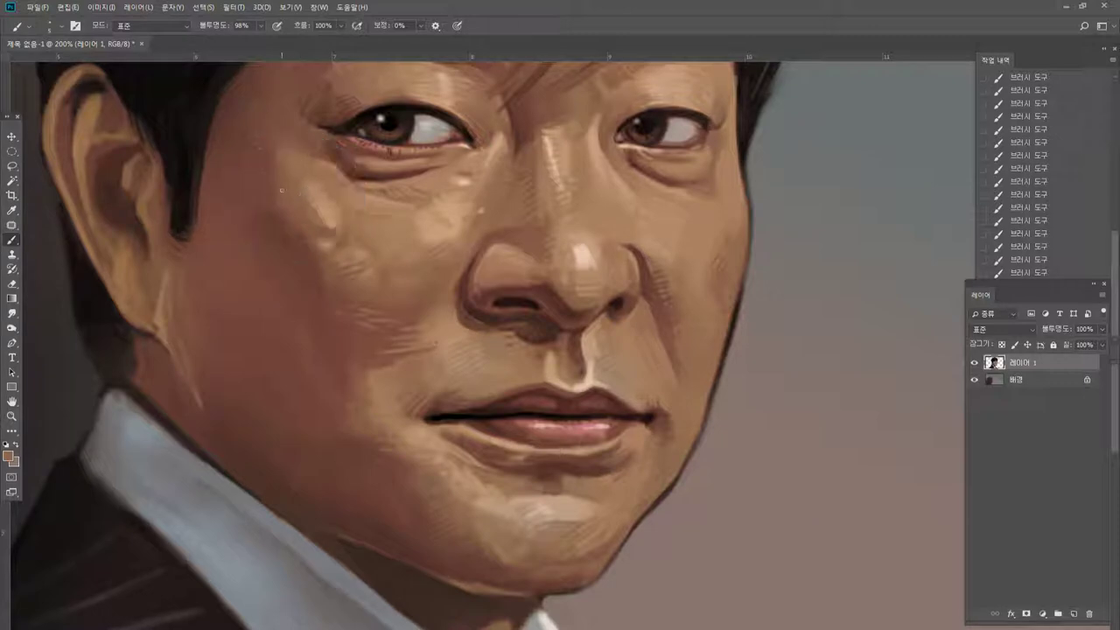
left_click(290, 122, "alt")
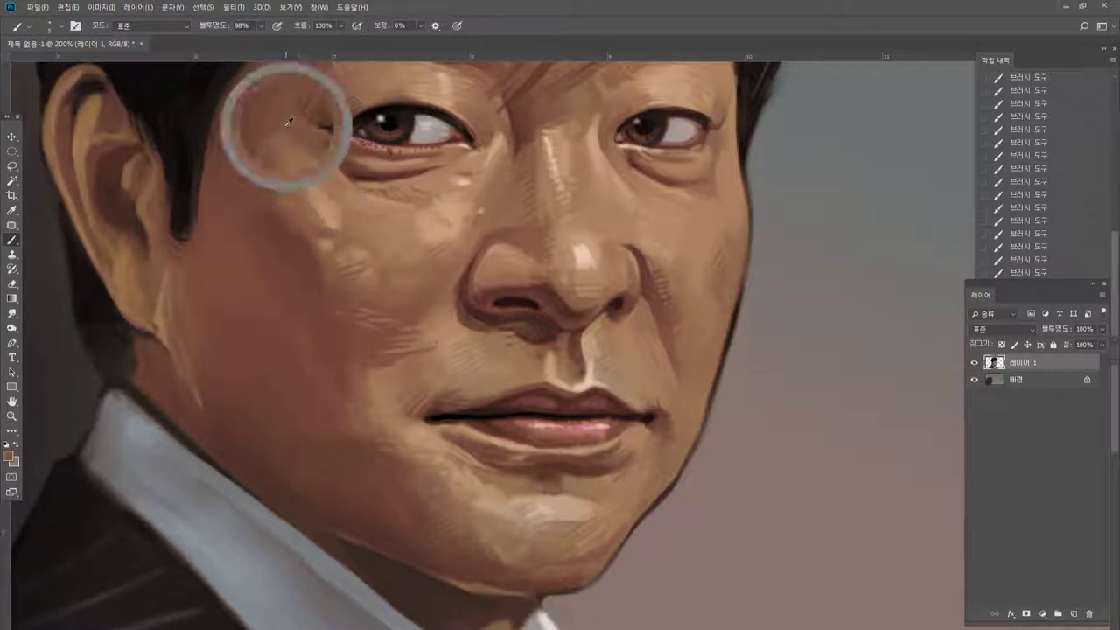
left_click(313, 162, "alt")
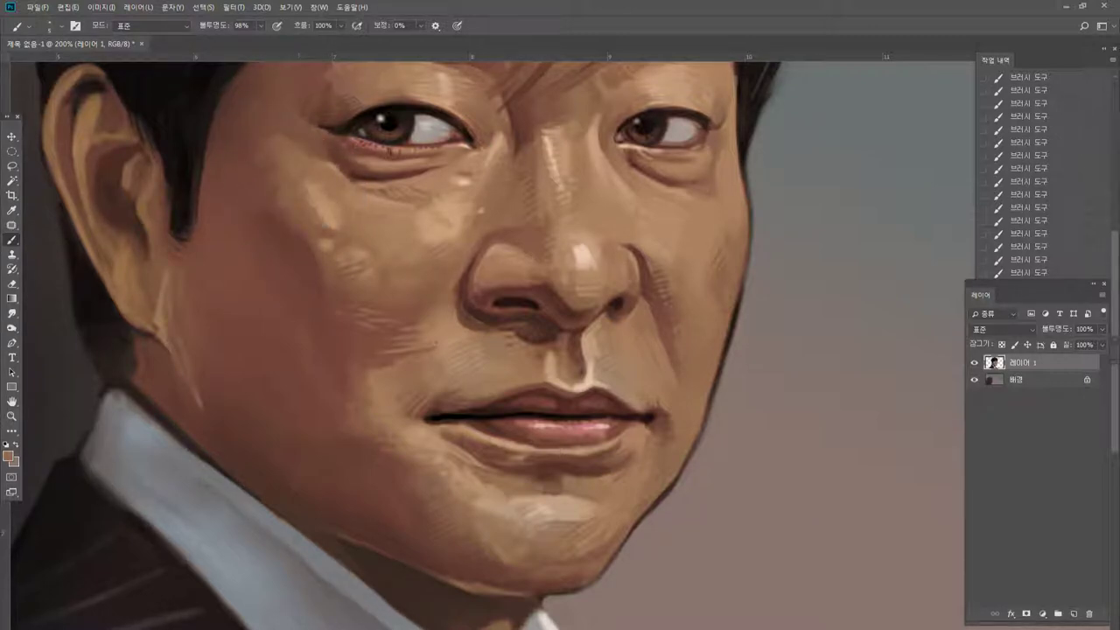
left_click(331, 153, "alt")
left_click(207, 205, "alt")
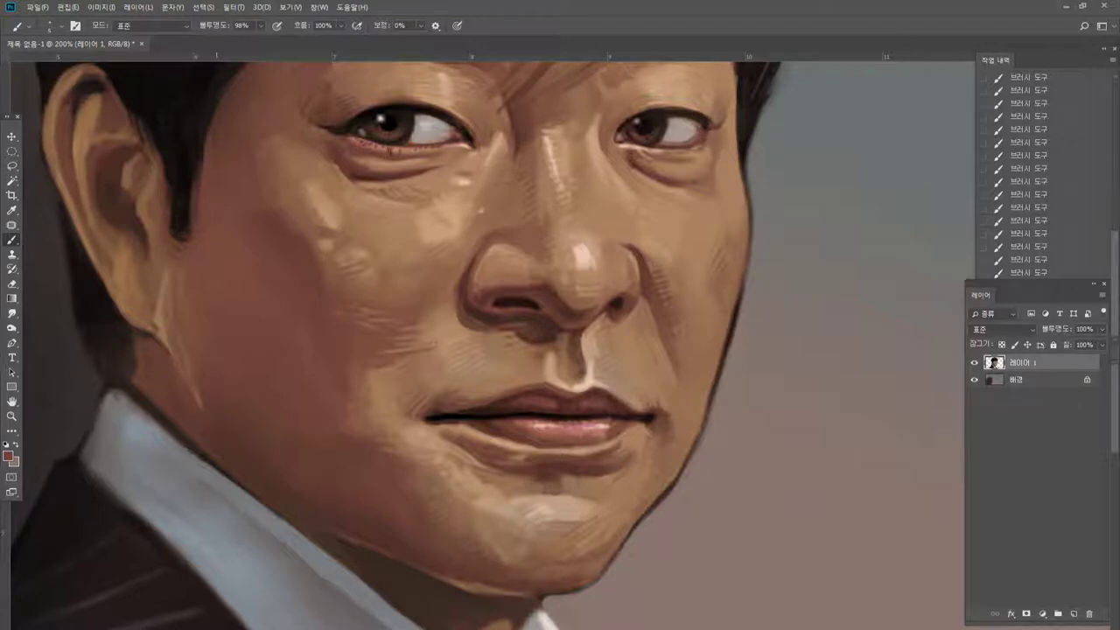
Refine the sideburn, the front edge of the ear and the earlobe outline with sampled skin and hair colours.
left_click(202, 120, "alt")
left_click(143, 247, "alt")
left_click_drag(145, 263, 154, 292)
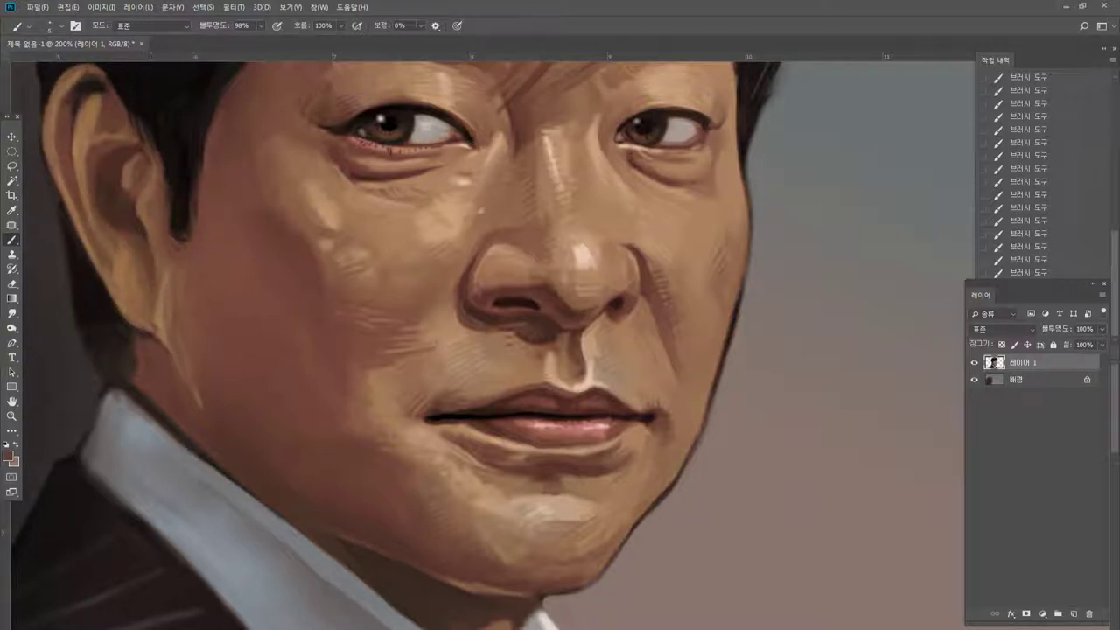
left_click(124, 264, "alt")
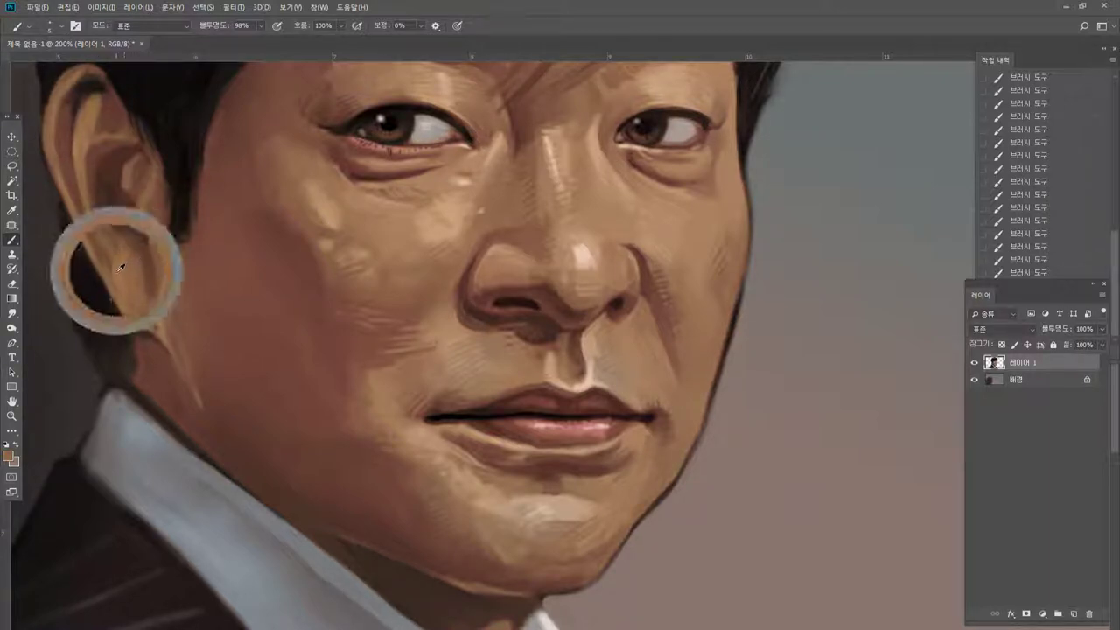
left_click(115, 302, "alt")
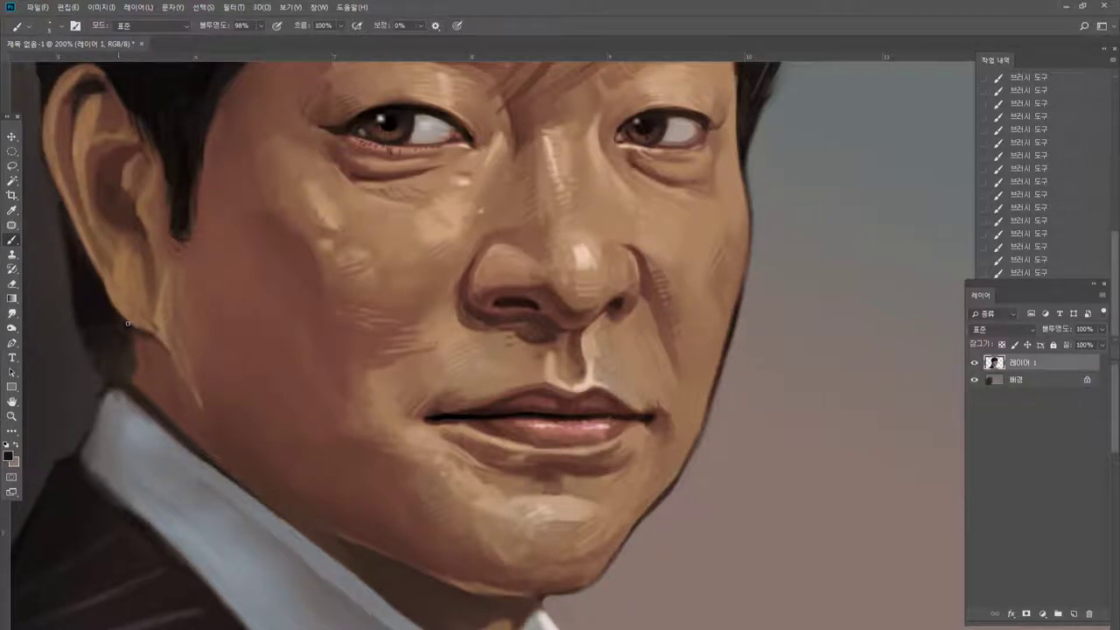
left_click(145, 350, "alt")
double_click(11, 401)
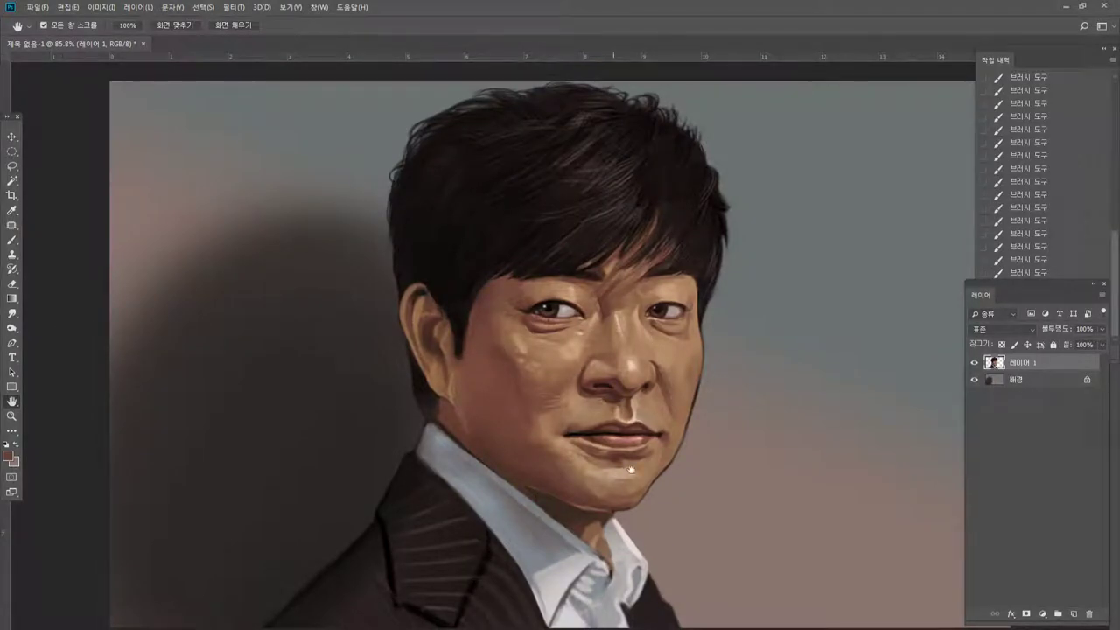
Paint over the light line below the earlobe with sampled reddish-brown skin tones, blending the neck down to the collar.
left_click(11, 416)
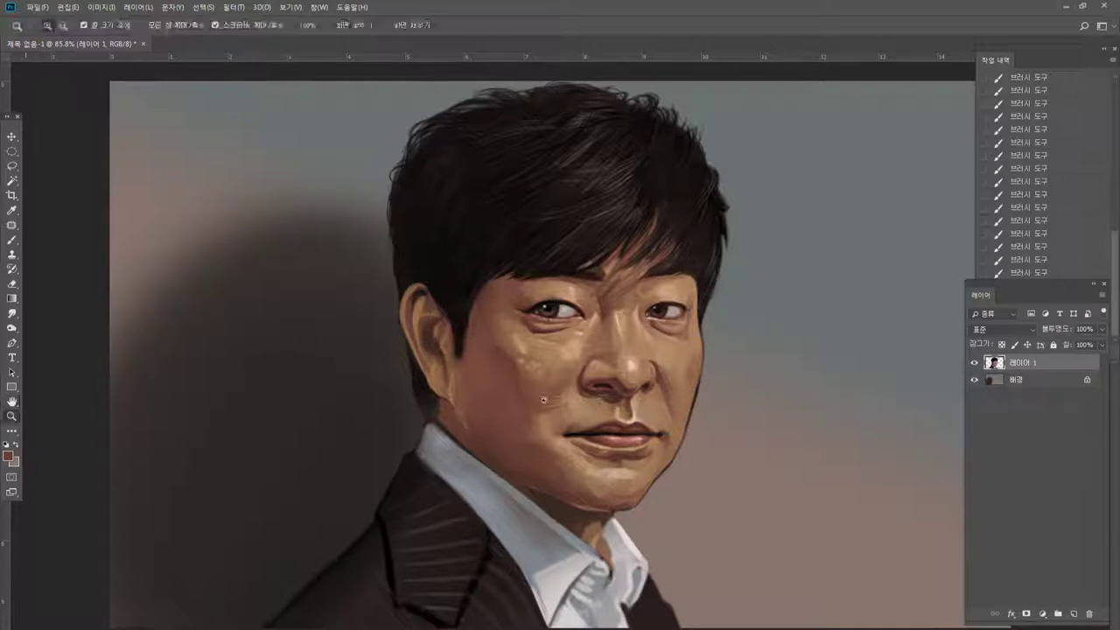
left_click(577, 465)
left_click(585, 476)
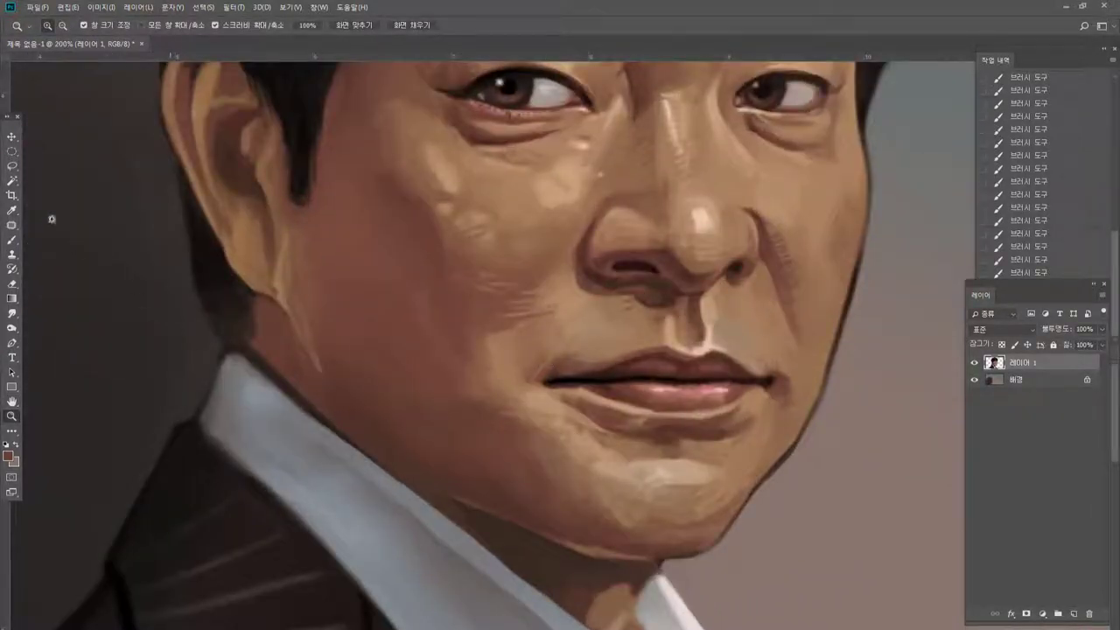
left_click(11, 239)
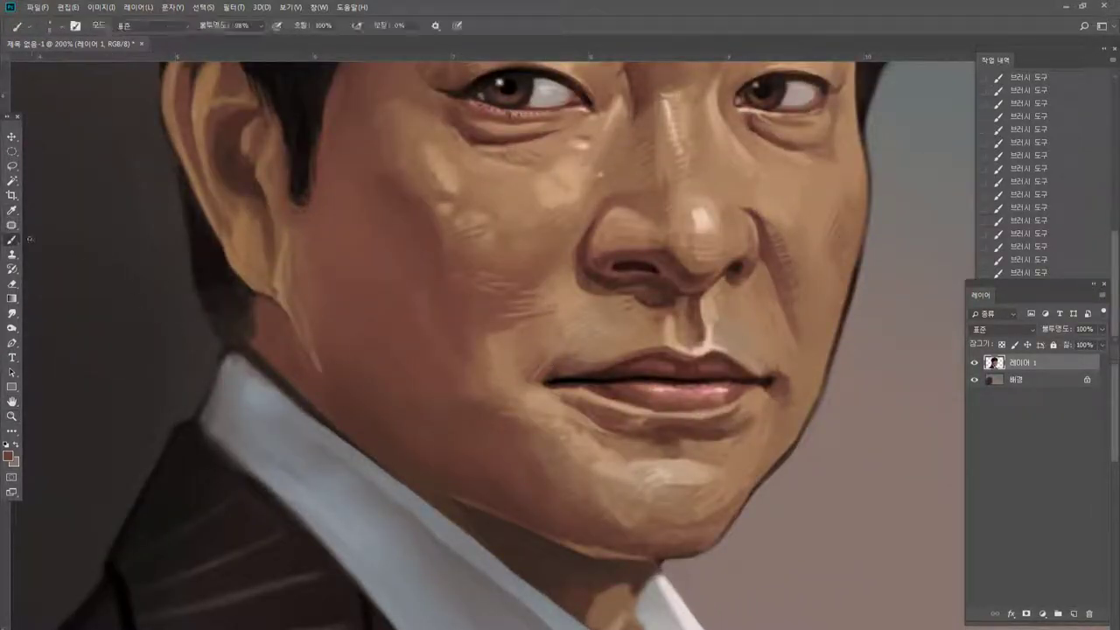
left_click(347, 271, "alt")
left_click_drag(289, 257, 280, 301)
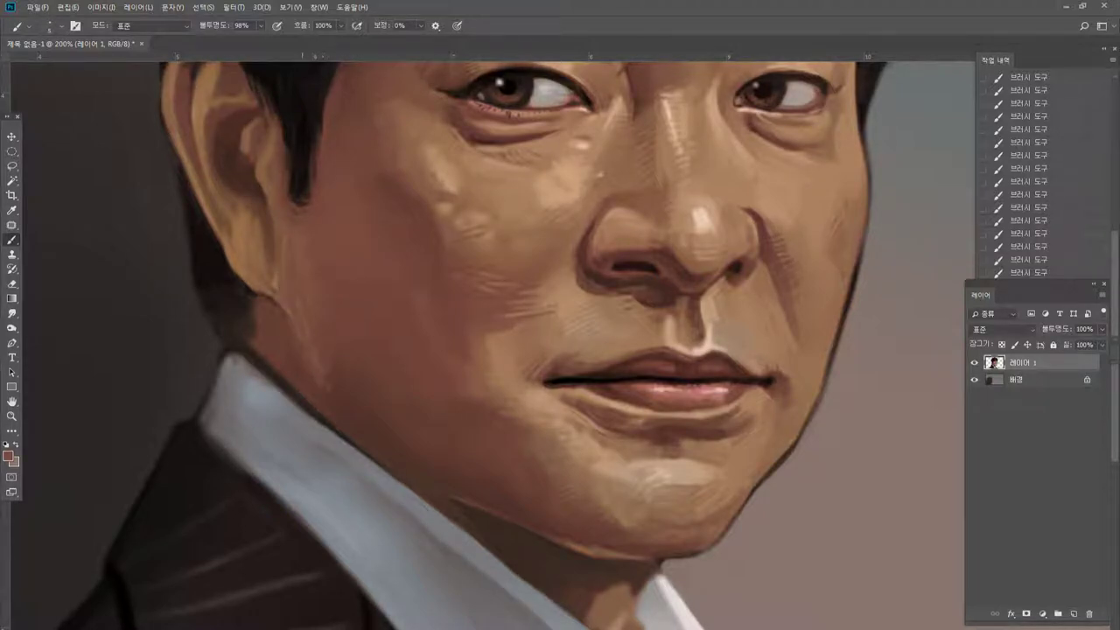
left_click(282, 300, "alt")
left_click_drag(278, 299, 289, 318)
left_click_drag(261, 358, 291, 384)
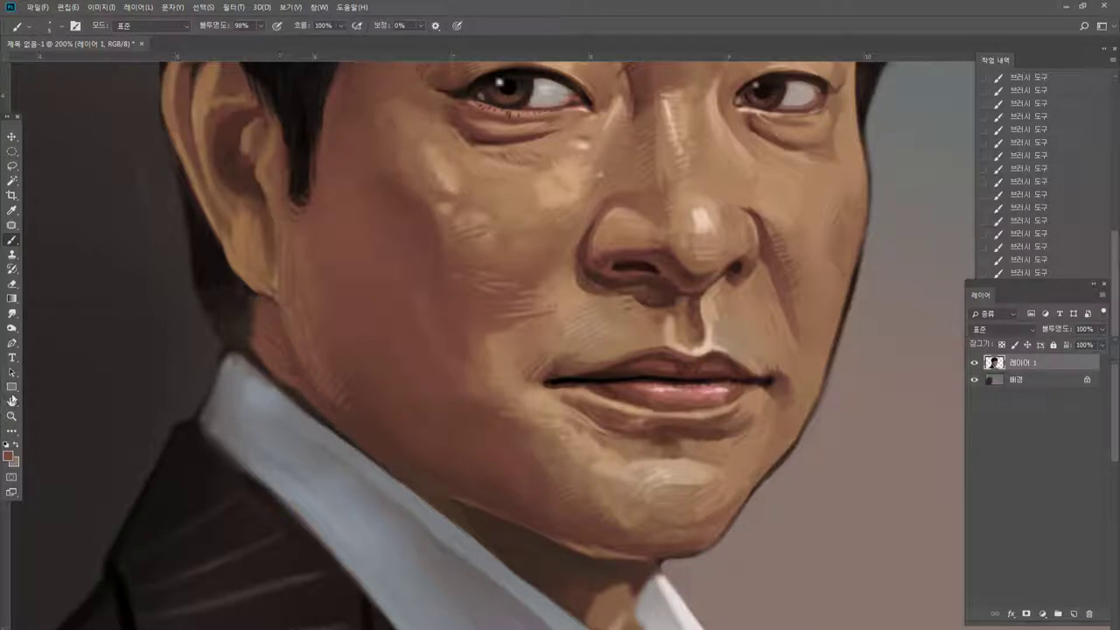
double_click(12, 401)
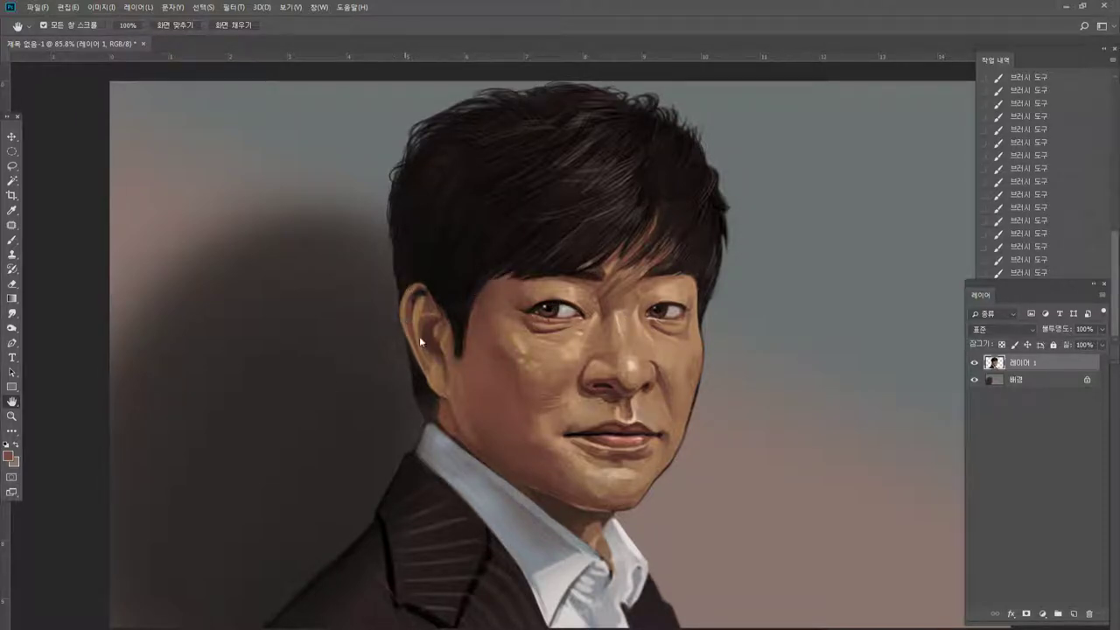
Adjust the shape of the portrait layer with the Liquify filter, using a smaller brush.
key("ctrl+shift+x")
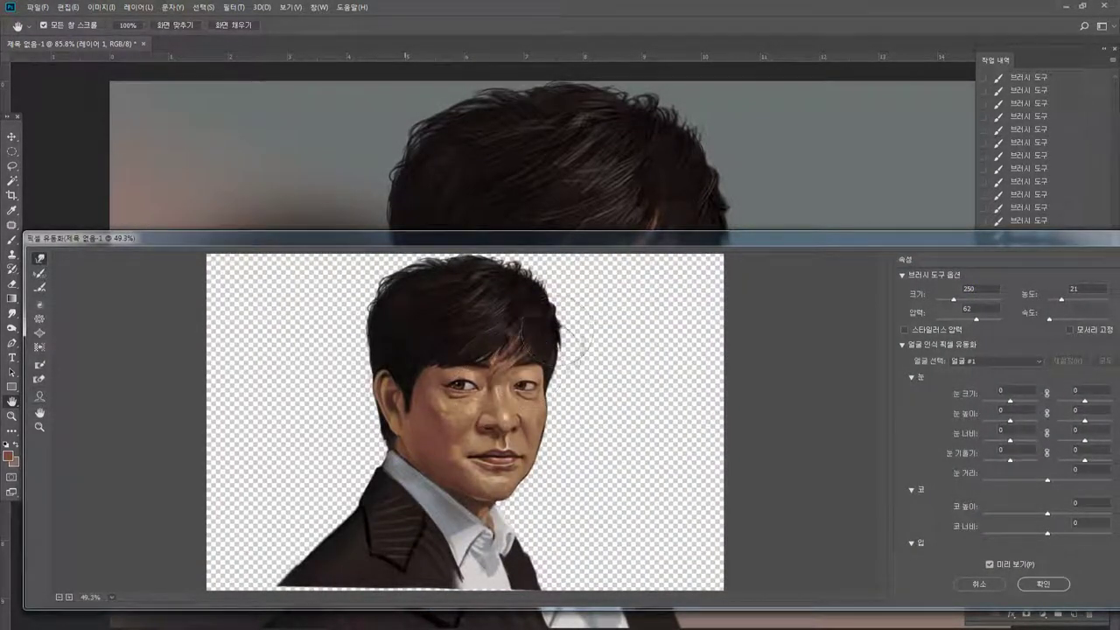
key("bracketleft")
key("bracketleft")
key("bracketleft")
key("bracketleft")
key("Return")
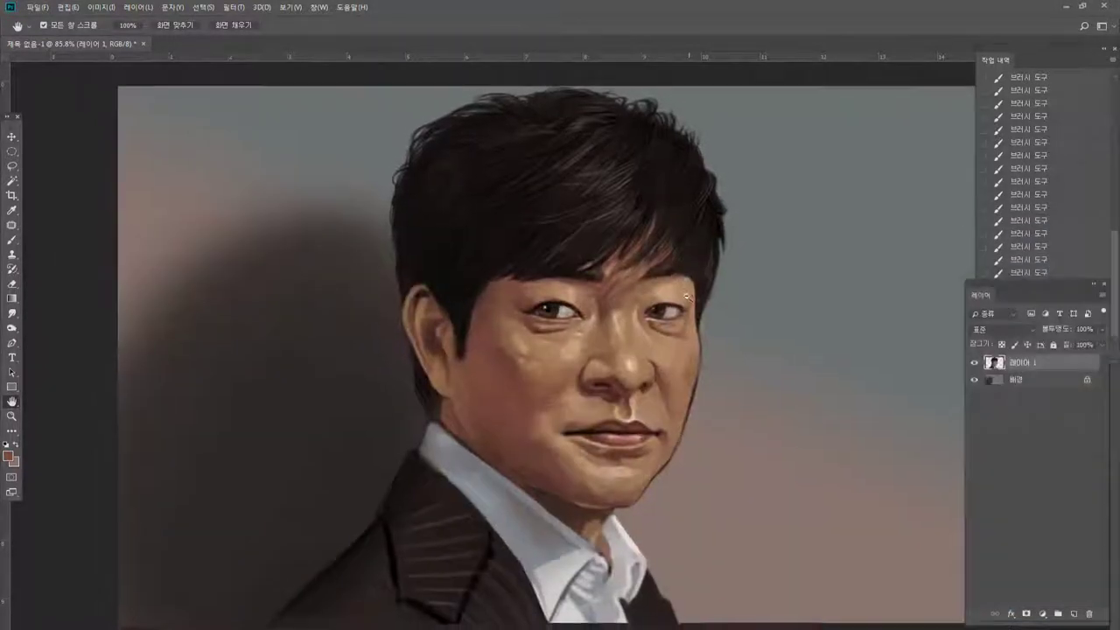
Smooth the transition between the near nostril wing and the nose tip with short strokes of sampled skin tones.
key("ctrl+minus")
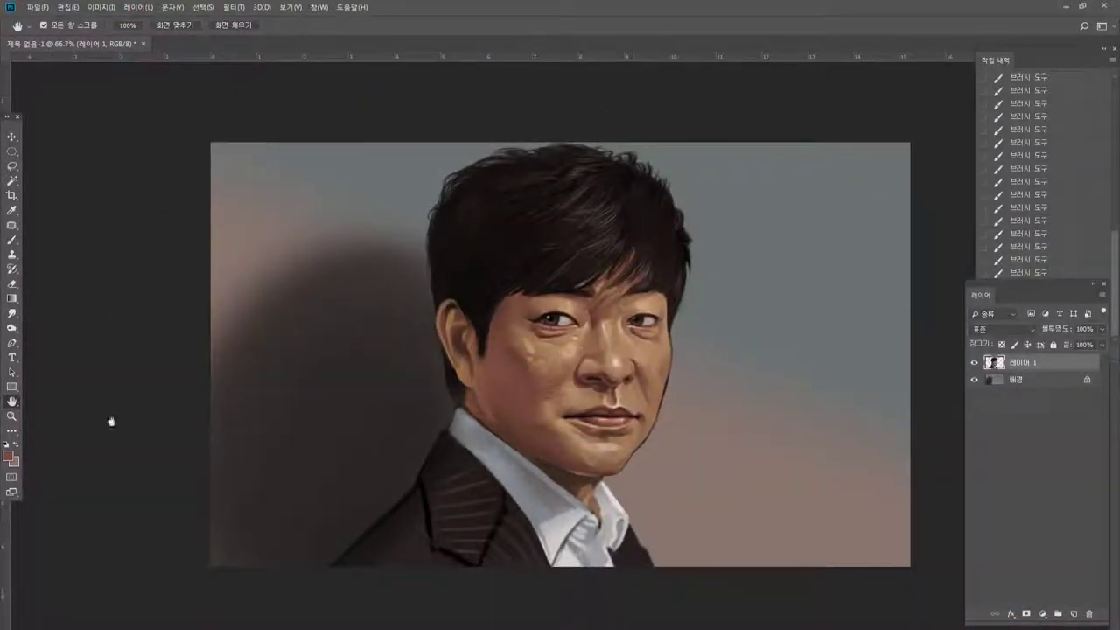
left_click(13, 417)
key("ctrl+plus")
key("ctrl+plus")
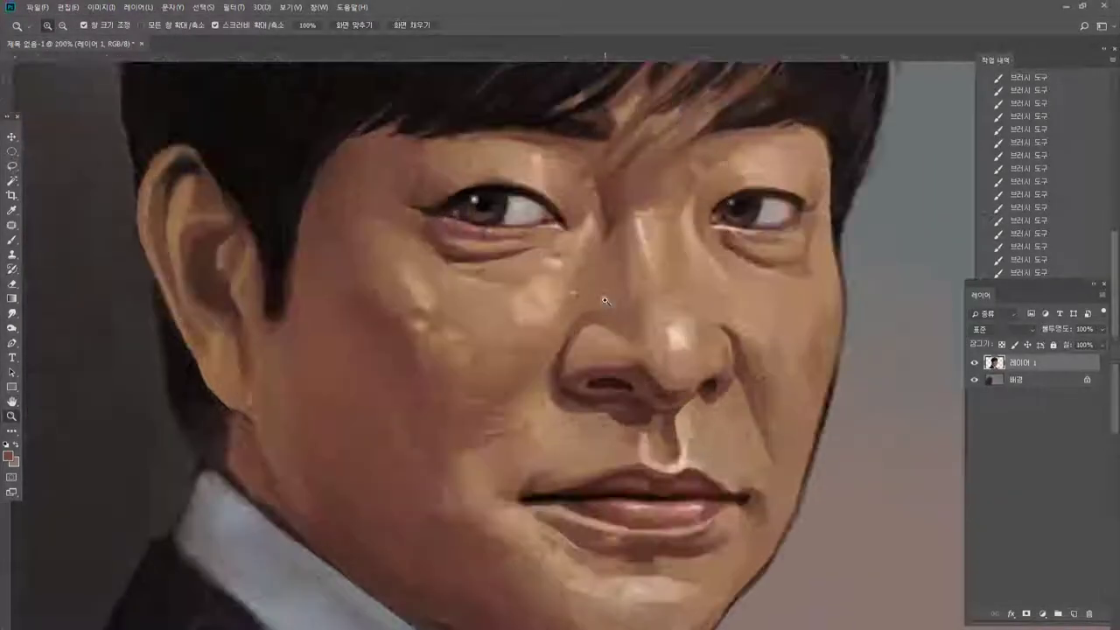
left_click(16, 243)
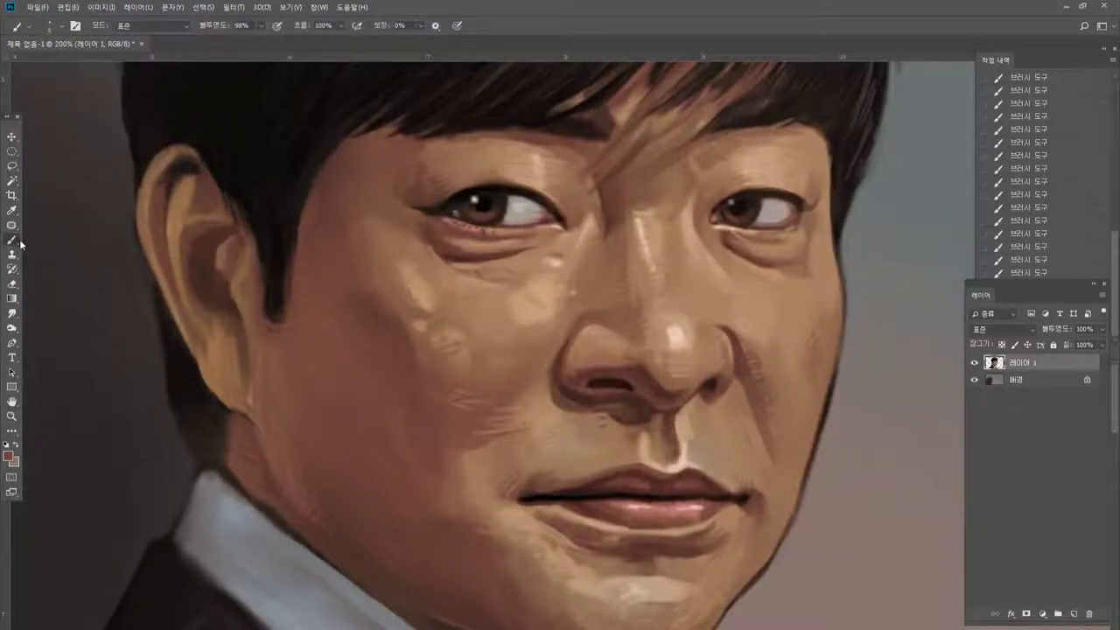
left_click(630, 368, "alt")
left_click_drag(655, 372, 644, 378)
left_click_drag(632, 374, 644, 379)
left_click_drag(631, 373, 643, 380)
mouse_move(630, 372)
left_mouse_down()
mouse_move(643, 379)
mouse_move(604, 379)
mouse_move(623, 368)
left_mouse_up()
left_click(641, 379, "alt")
left_click_drag(611, 368, 637, 374)
left_click(625, 363, "alt")
left_click_drag(634, 371, 650, 374)
left_click(646, 380, "alt")
left_click(592, 344, "alt")
Blend the skin beneath the near eye's bag into the upper cheek with sampled tones.
left_click(448, 253, "alt")
mouse_move(459, 275)
left_mouse_down()
mouse_move(506, 287)
mouse_move(479, 289)
mouse_move(500, 284)
mouse_move(427, 267)
mouse_move(453, 269)
left_mouse_up()
left_click(473, 278, "alt")
left_click(514, 287, "alt")
left_click(498, 288, "alt")
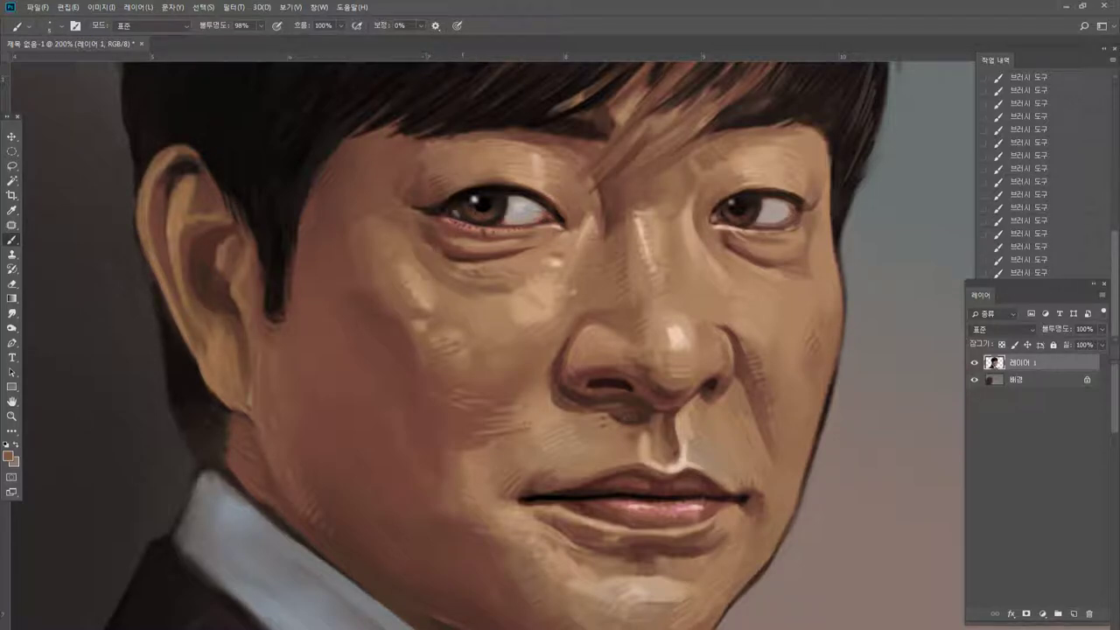
left_click(439, 236, "alt")
double_click(12, 400)
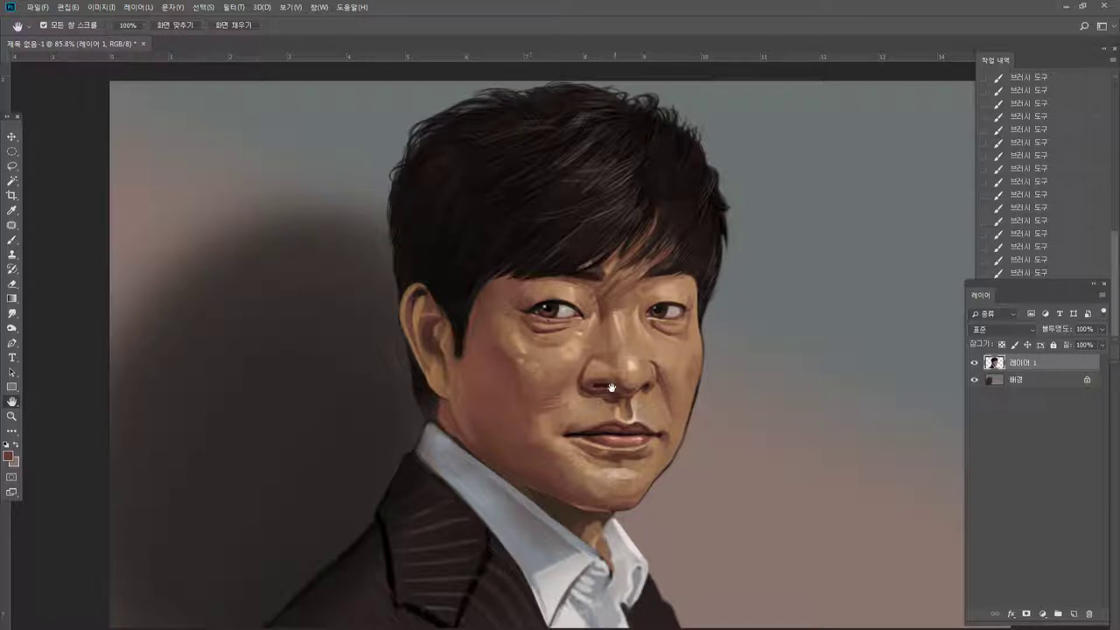
Widen the portrait layer slightly with Free Transform, to about 101% of its width.
key("ctrl+t")
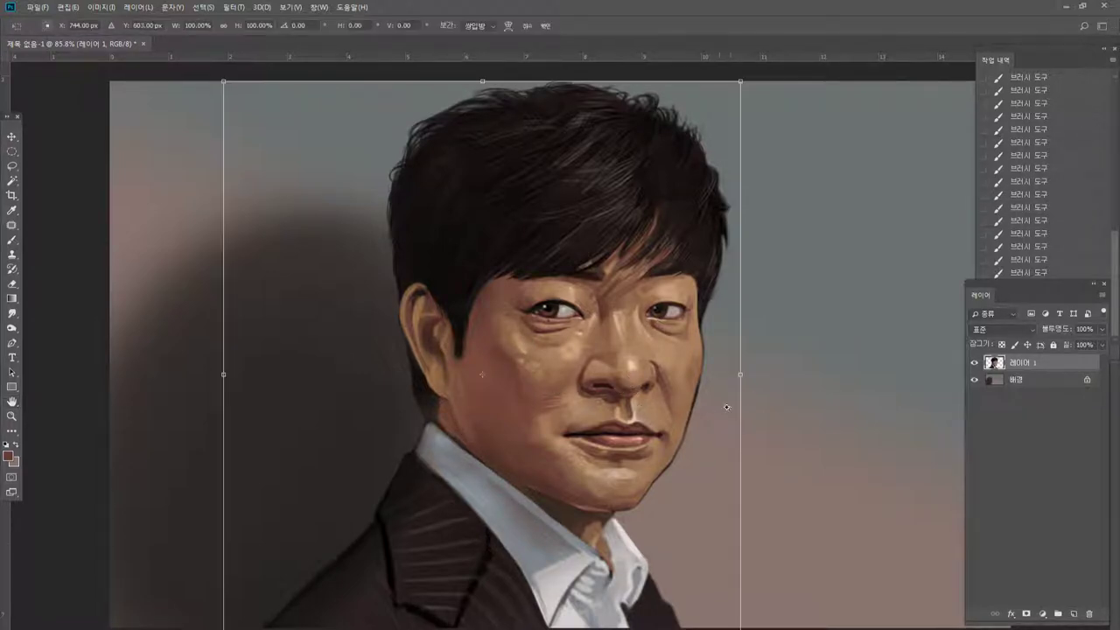
left_click_drag(740, 376, 746, 378)
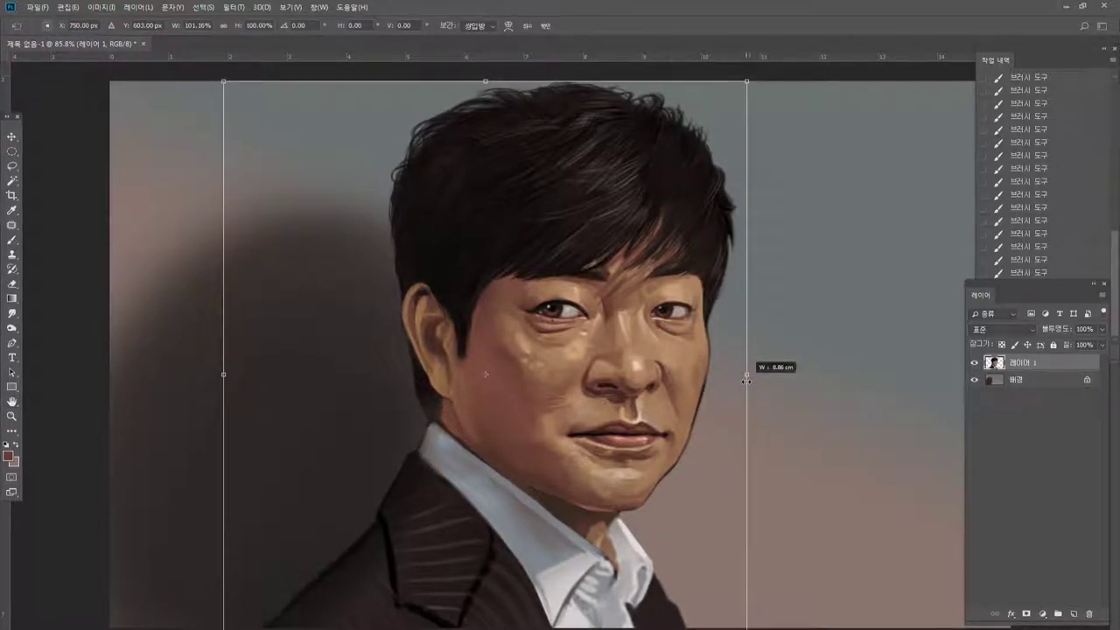
key("Return")
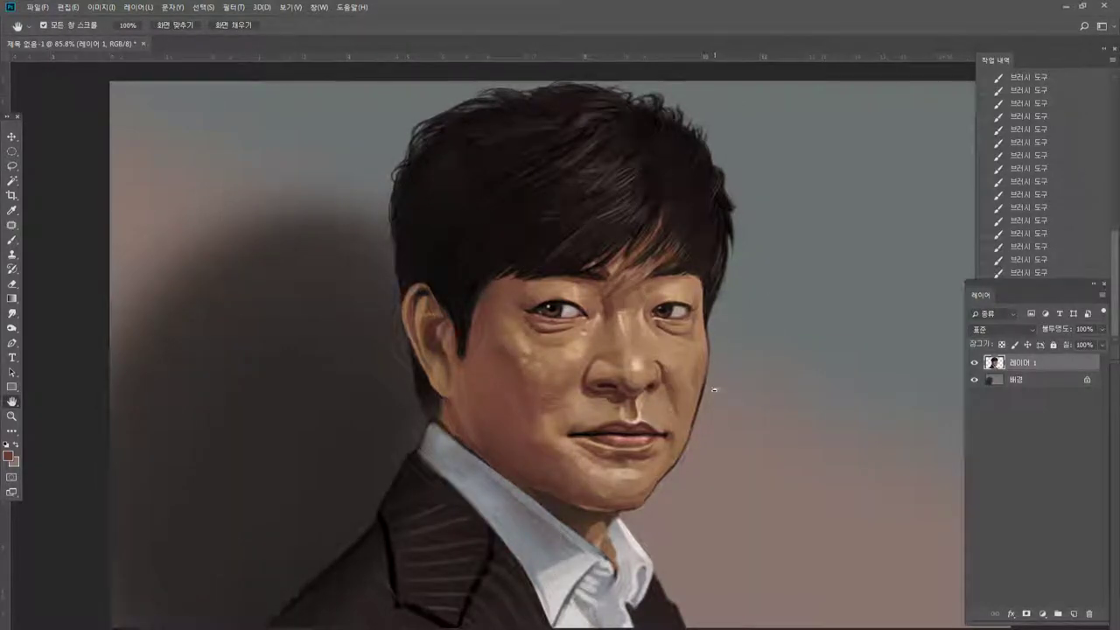
Refine the far edge of the face from the cheek down to the jaw with thin strokes of sampled skin tone.
key("ctrl+minus")
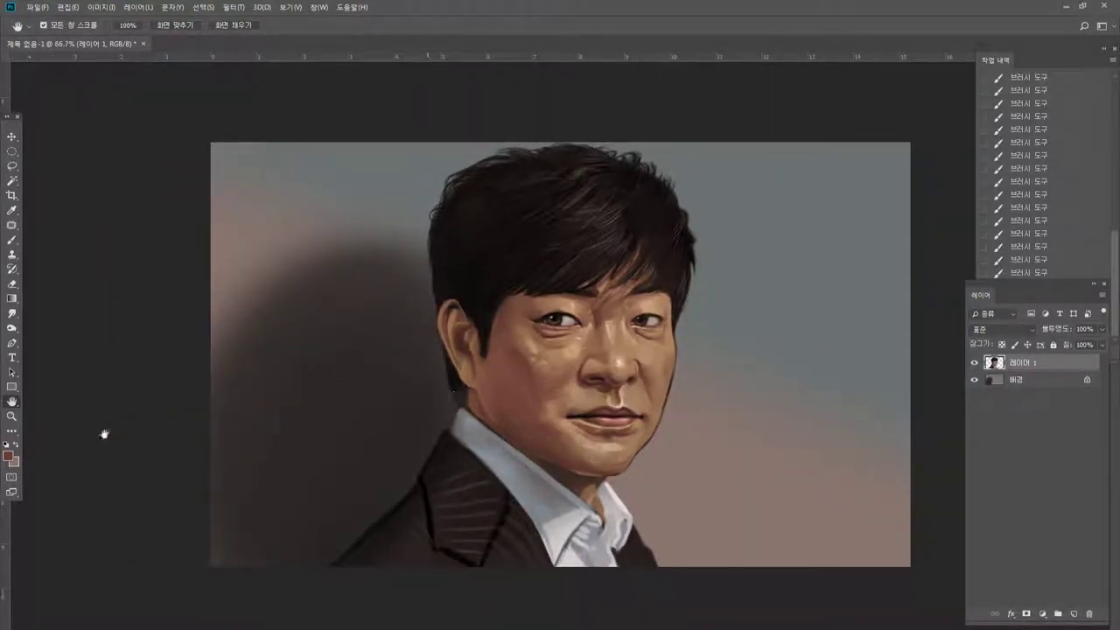
left_click(11, 415)
left_click(551, 387)
left_click(679, 397)
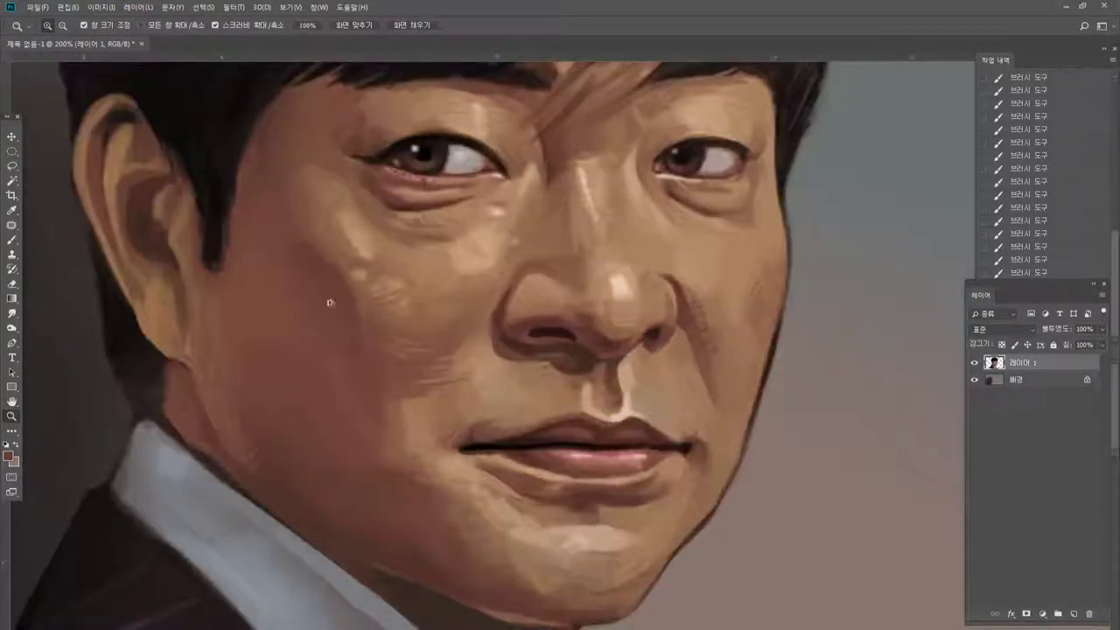
left_click(11, 240)
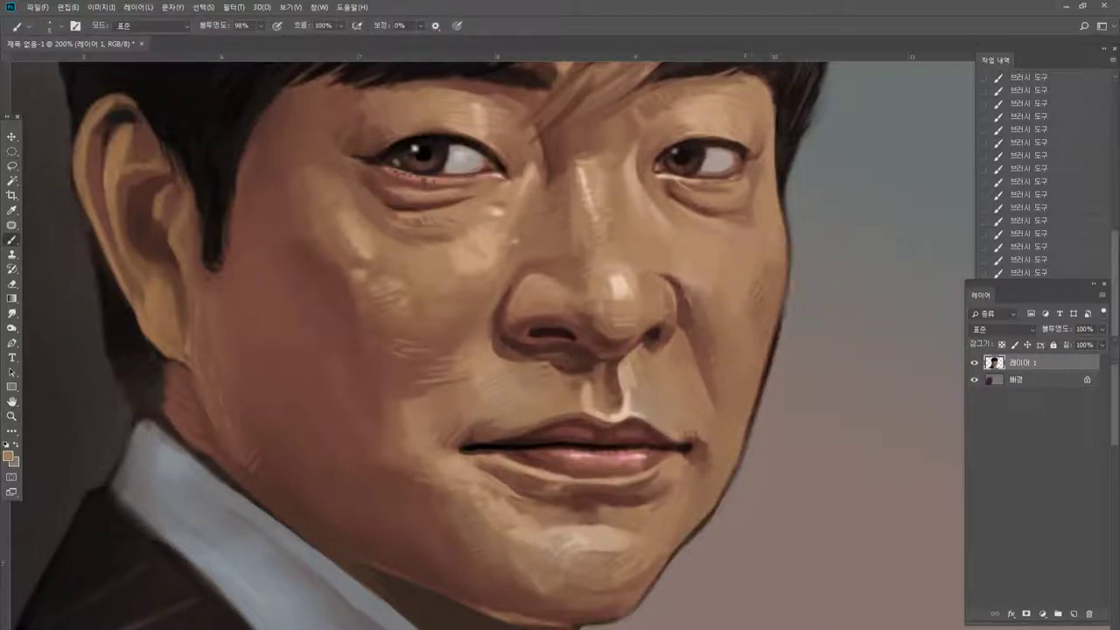
left_click_drag(768, 357, 761, 385)
left_click_drag(765, 368, 724, 485)
left_click_drag(724, 482, 695, 518)
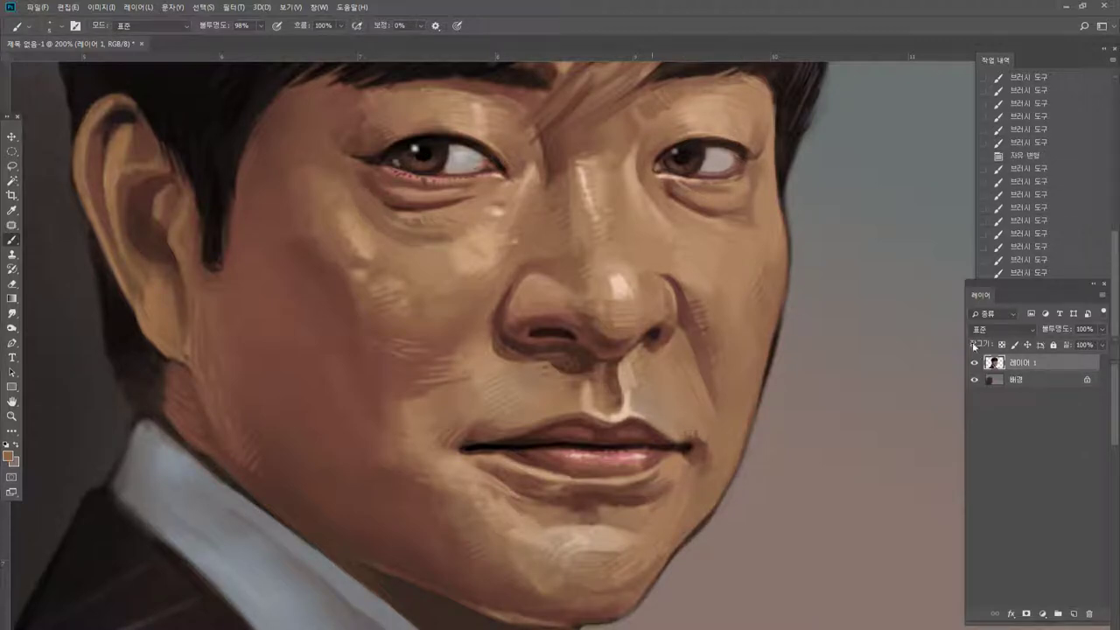
Clear the stray paint outside the portrait by loading the portrait layer's outline as a selection, inverting it, deleting and deselecting.
left_click(994, 362, "ctrl")
left_click(202, 8)
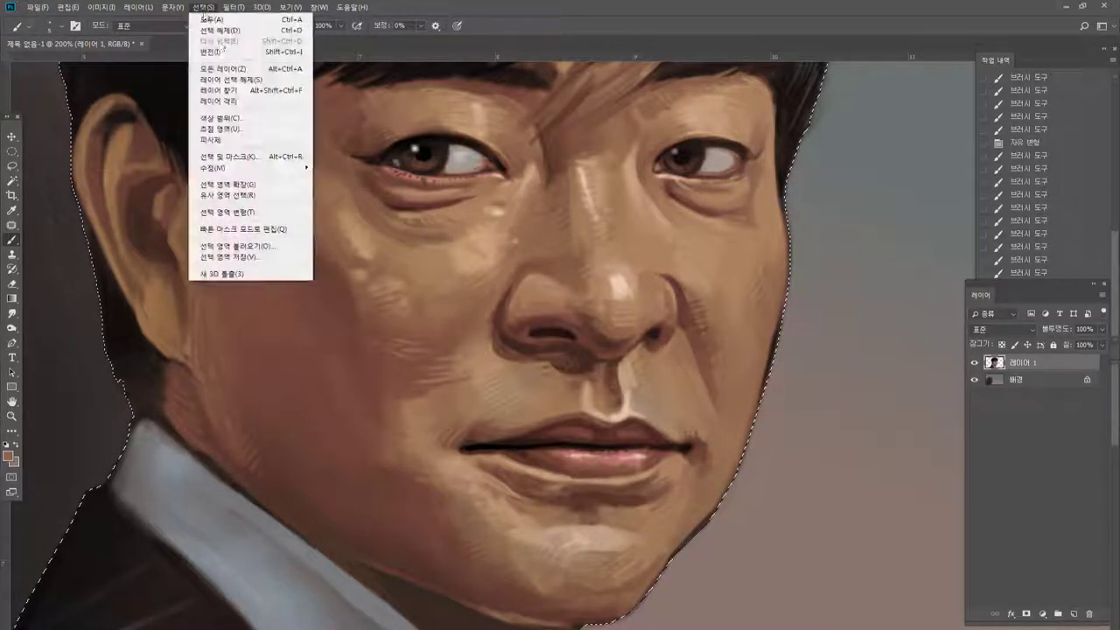
left_click(226, 51)
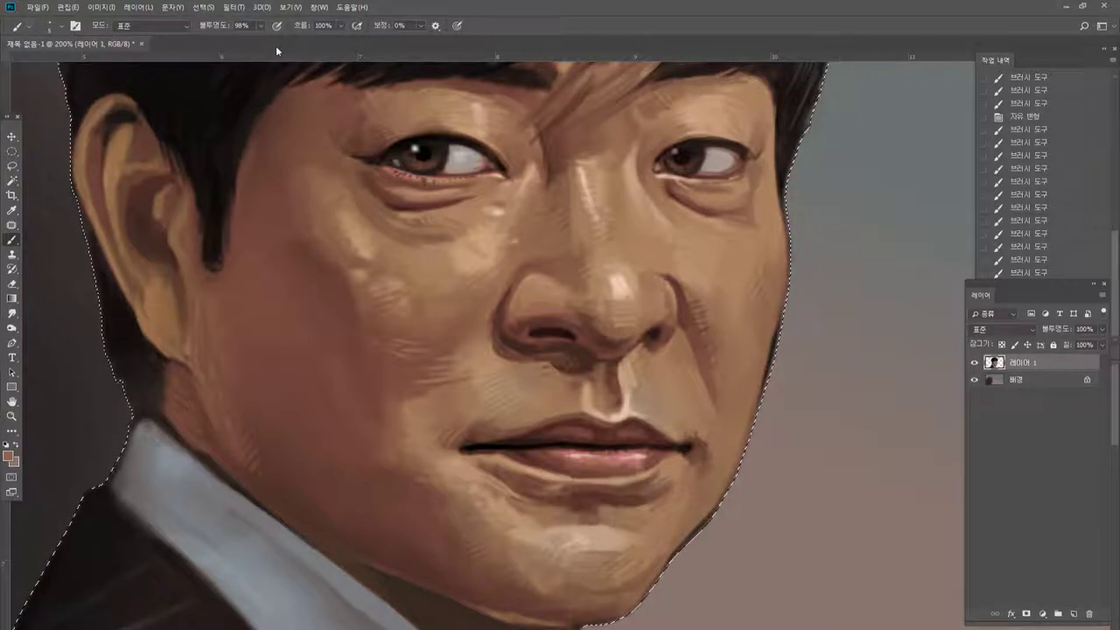
key("ctrl+d")
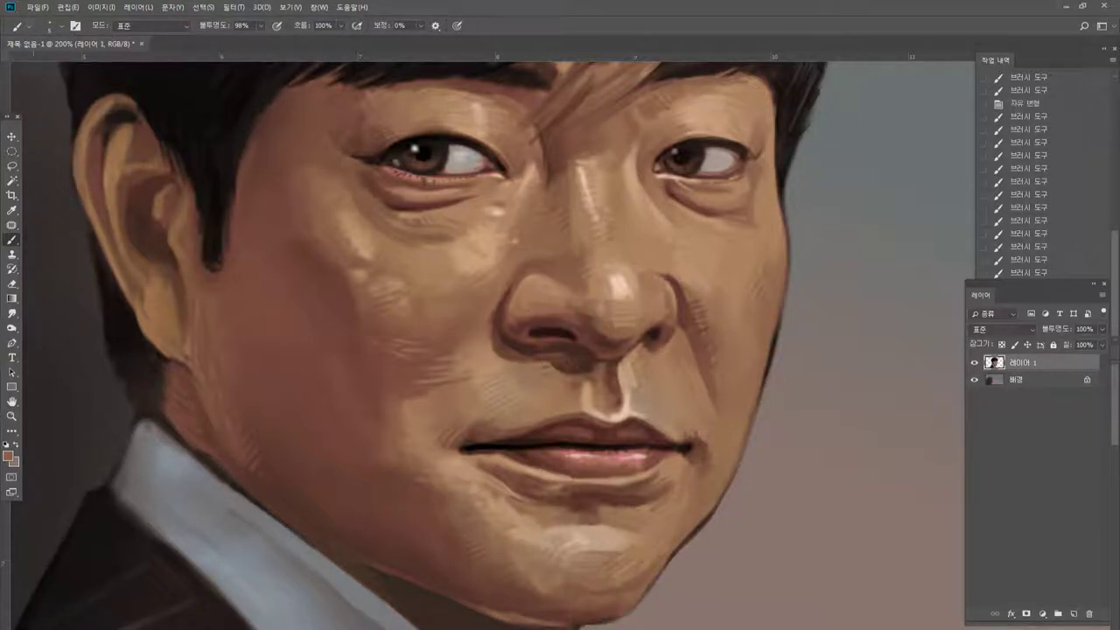
double_click(12, 401)
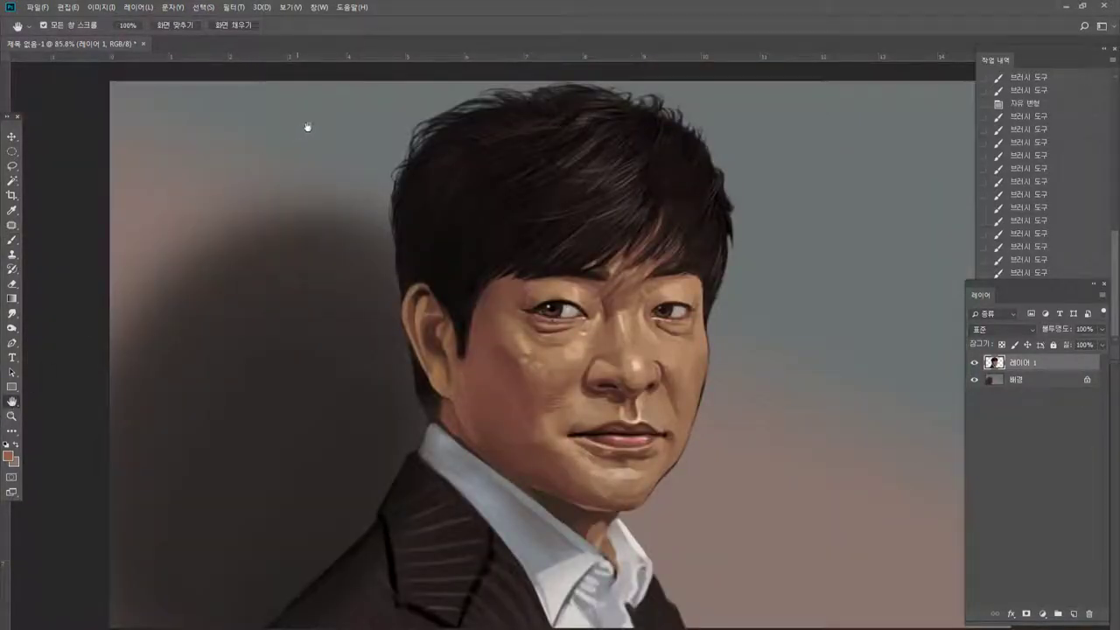
Brighten the face with the Dodge tool on midtones at 17% exposure, using a much larger soft brush.
left_click_drag(13, 326, 66, 330)
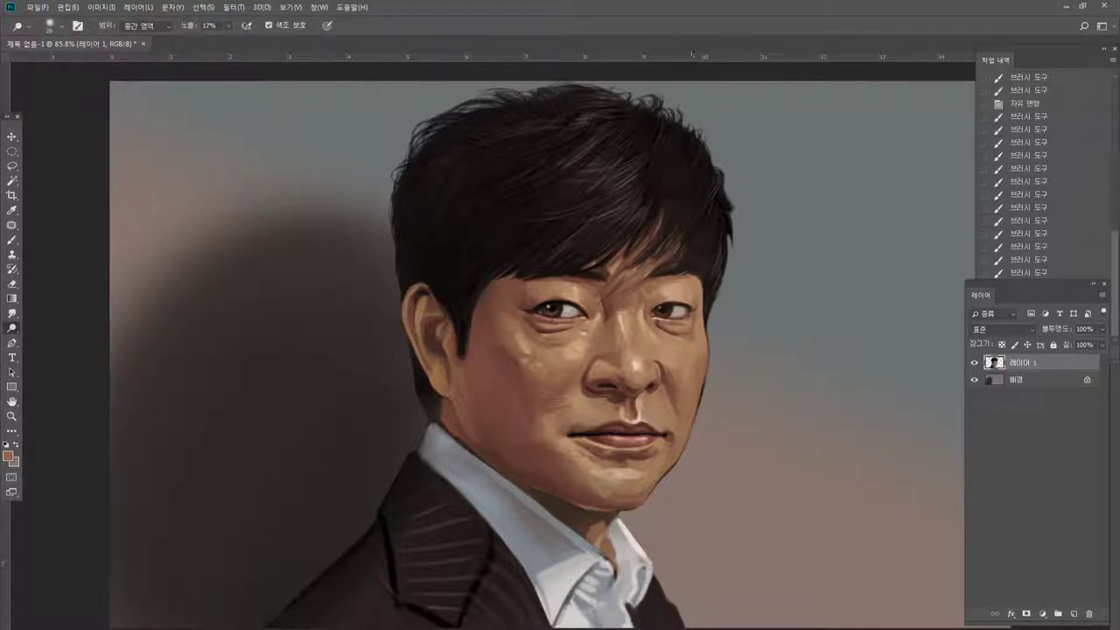
key("bracketright")
key("bracketright")
key("bracketright")
key("bracketright")
key("bracketright")
key("bracketright")
key("bracketright")
left_click(620, 427)
left_click(626, 441)
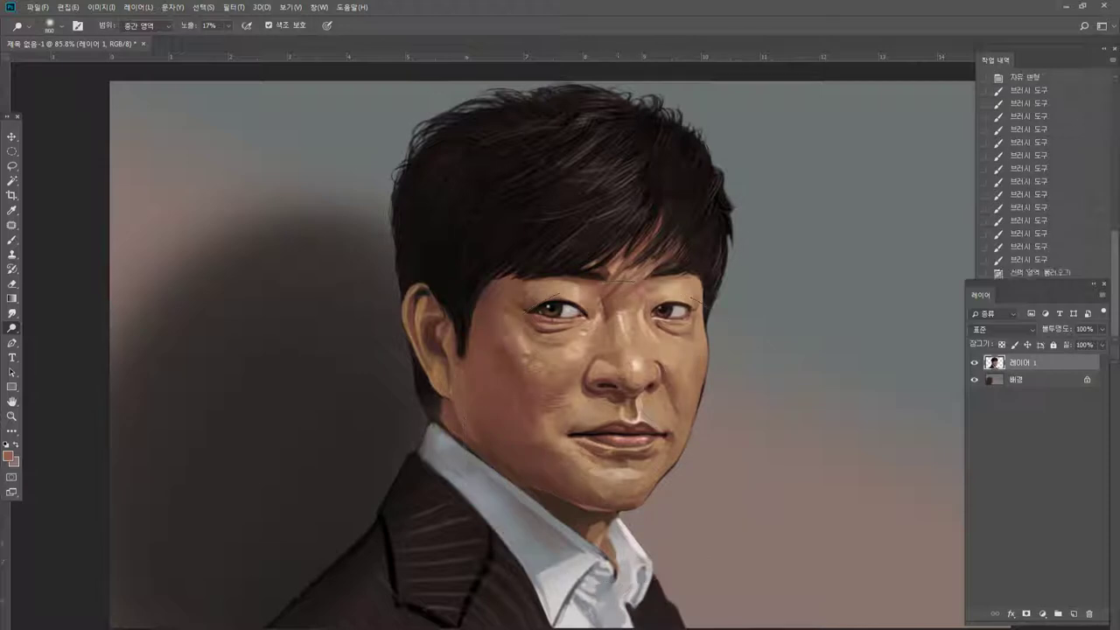
key("ctrl+d")
key("Delete")
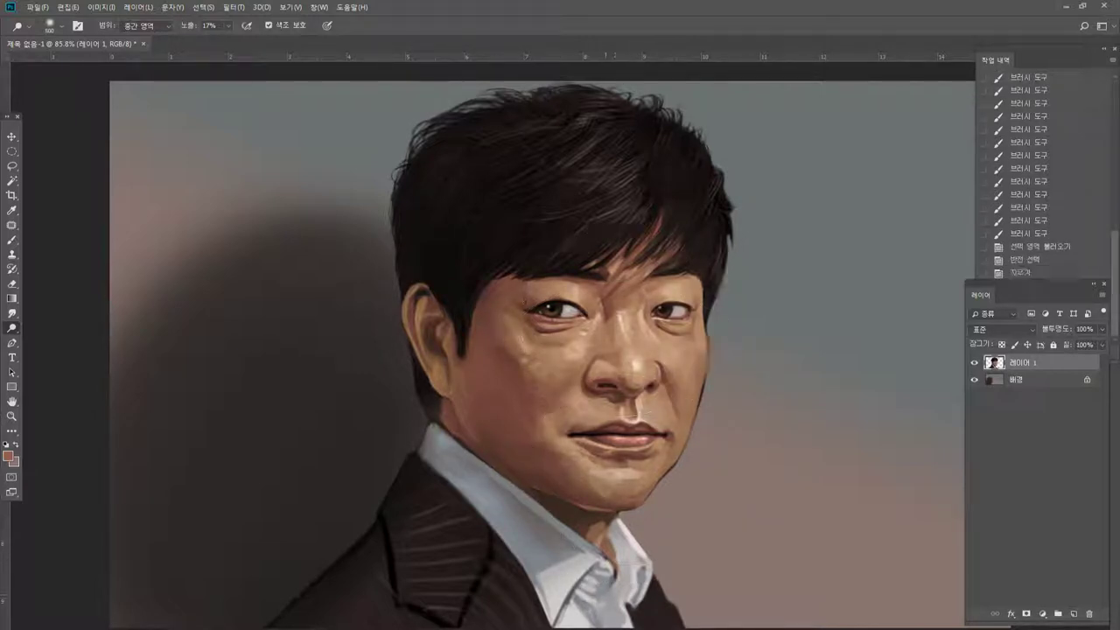
Select the light skin areas with Color Range, sampling the far cheek and raising the fuzziness.
left_click(203, 7)
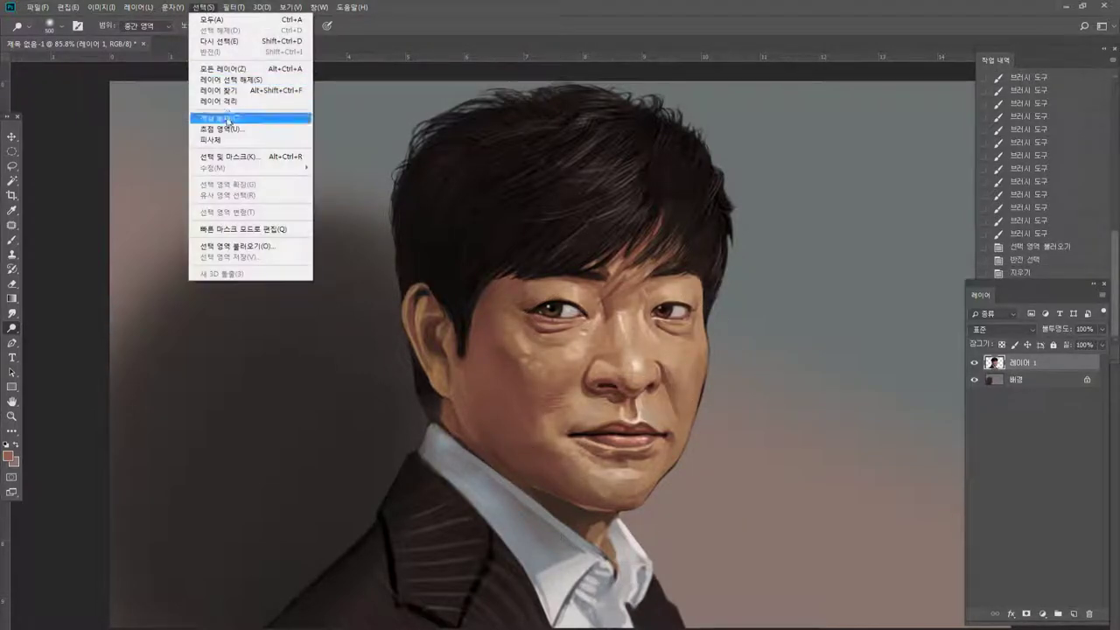
left_click(237, 121)
left_click(691, 352)
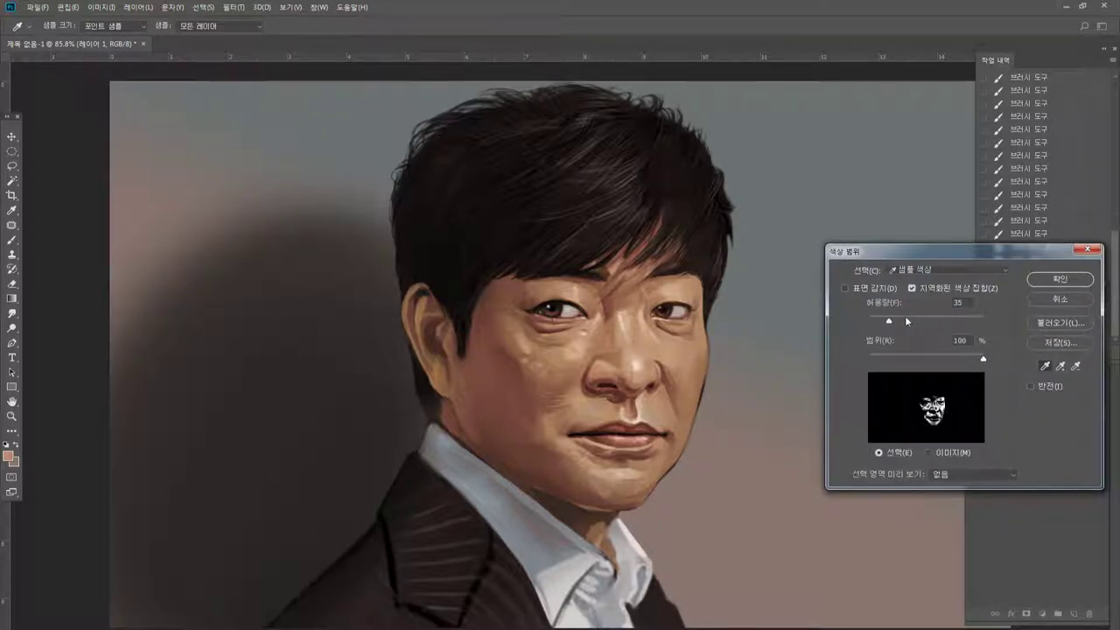
left_click(901, 320)
left_click(1059, 279)
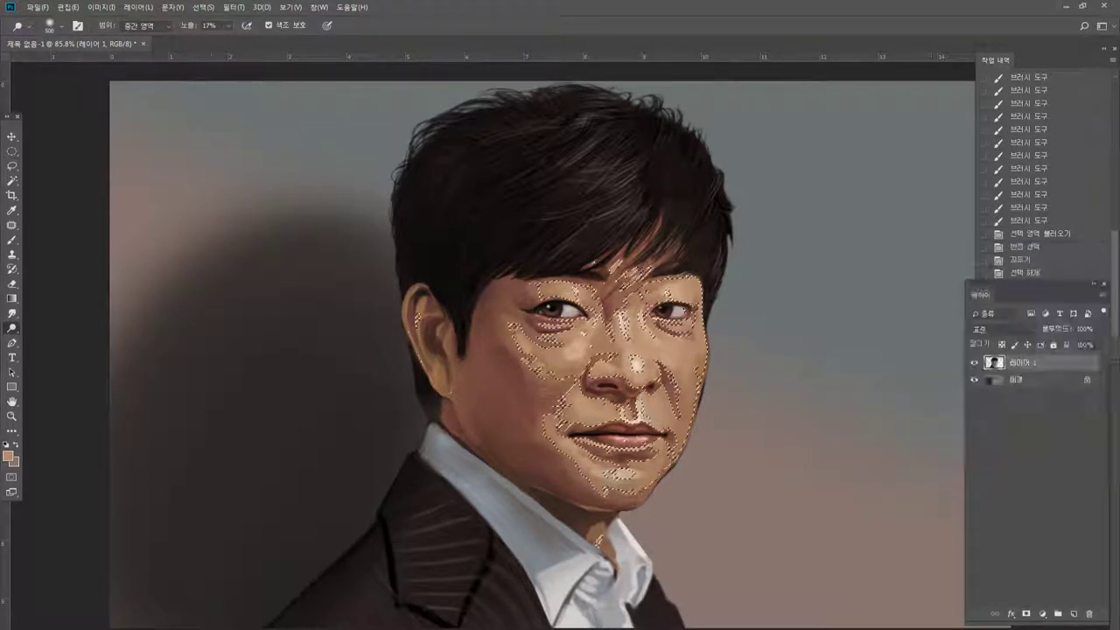
Shift the selected skin's midtones about +8 toward red and -6 toward magenta with Color Balance, and clear the selection.
left_click(101, 7)
mouse_move(120, 40)
left_click(232, 106)
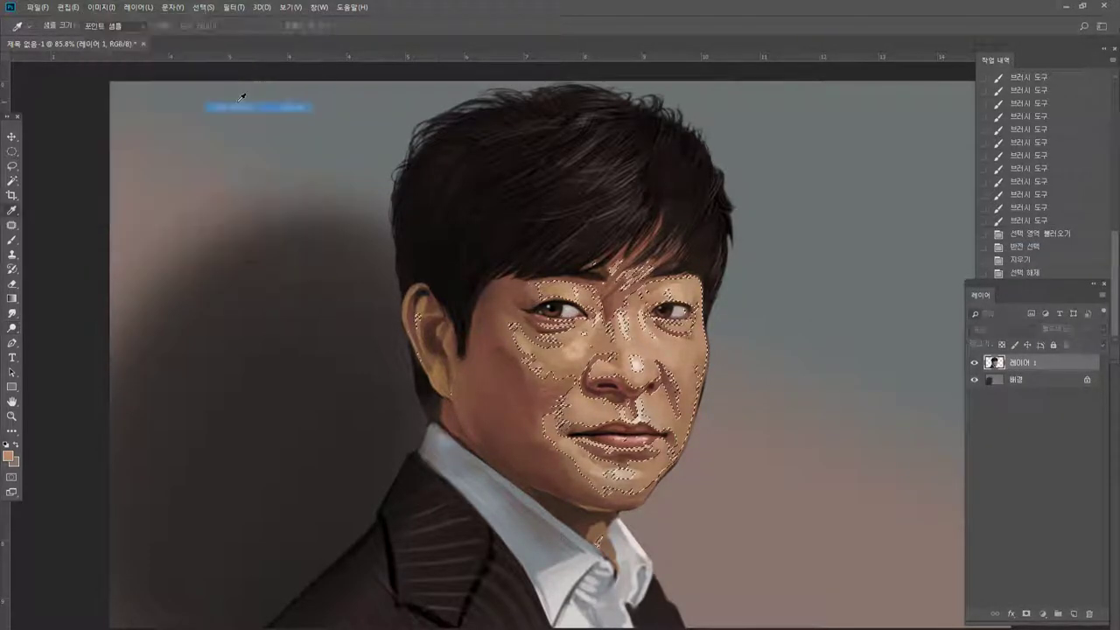
left_click_drag(729, 434, 719, 447)
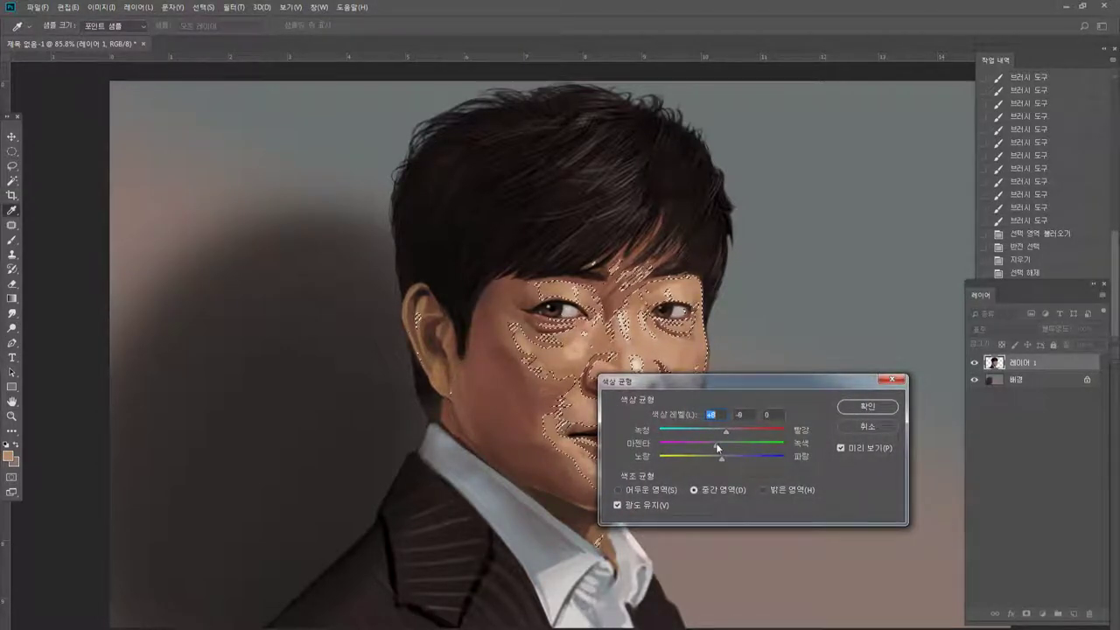
left_click(867, 406)
key("ctrl+d")
key("o")
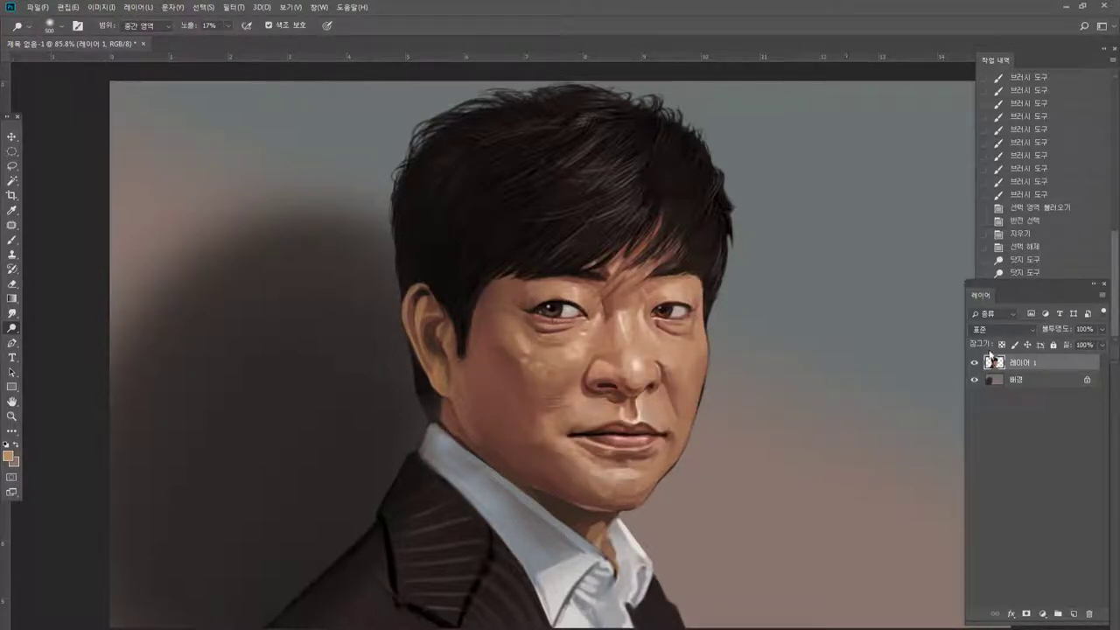
Darken the shadow behind the man on the background layer with a large soft brush in a dark tone.
left_click(1016, 379)
left_click(11, 240)
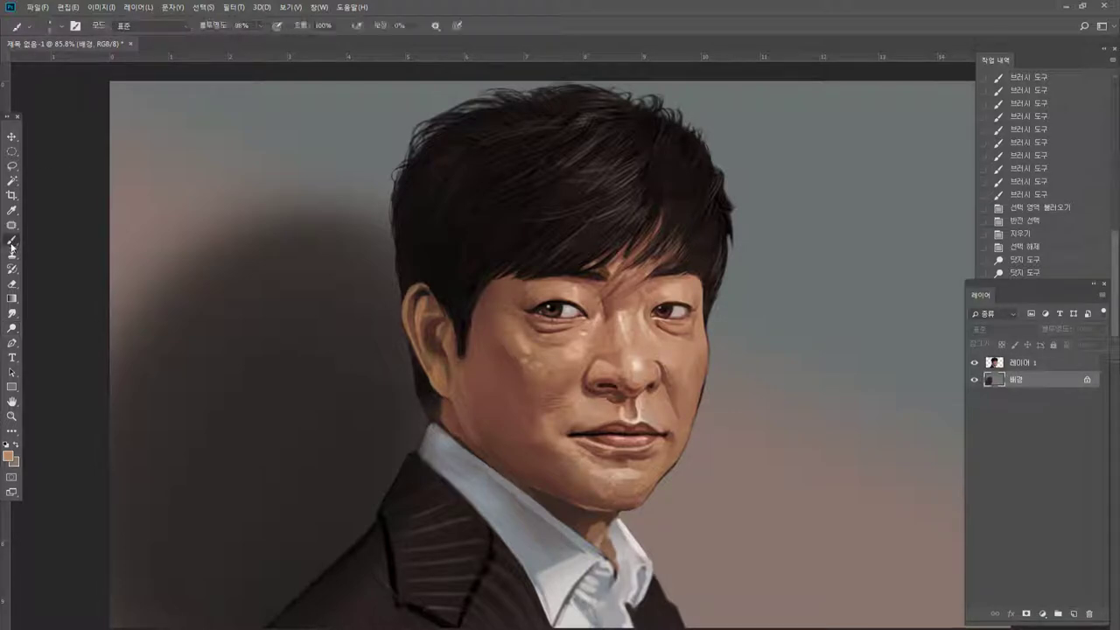
key("d")
key("]")
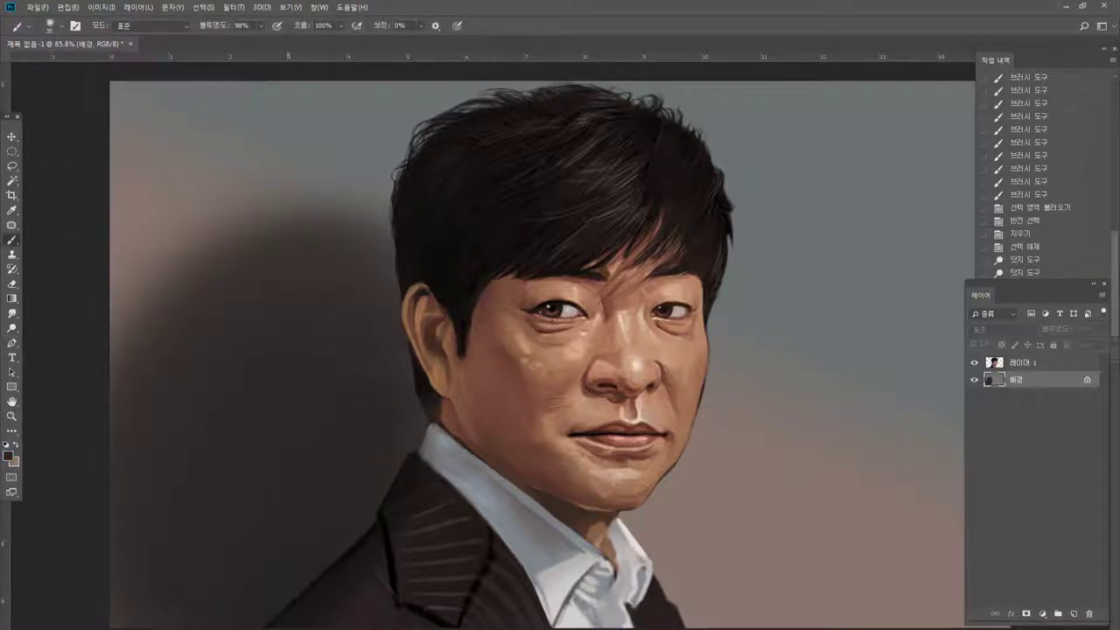
mouse_move(285, 466)
left_mouse_down()
mouse_move(281, 366)
mouse_move(241, 352)
mouse_move(250, 367)
left_mouse_up()
key("[")
key("[")
key("[")
key("bracketleft")
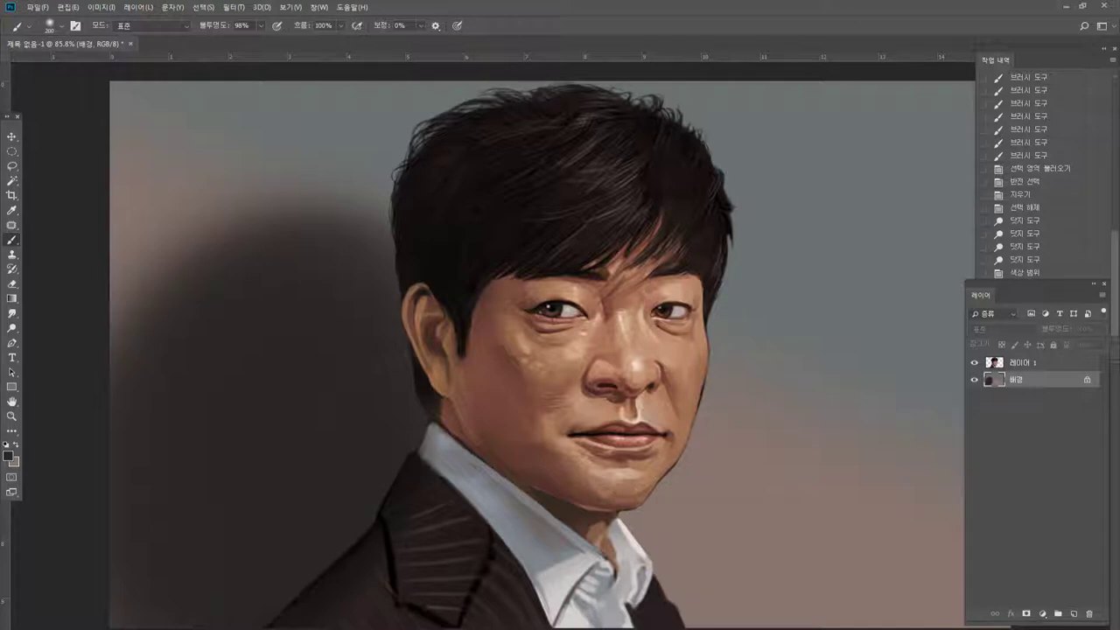
Undo the light background stroke and blend the shadow behind the neck and shoulder with sampled background tones.
left_click(704, 499, "alt")
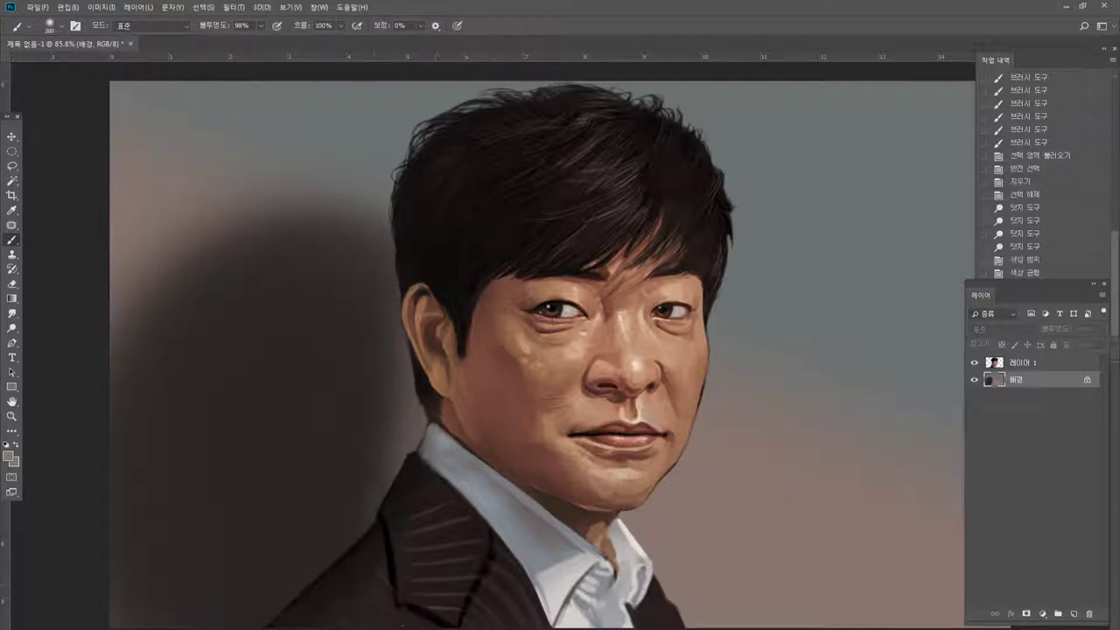
key("ctrl+z")
mouse_move(443, 376)
left_mouse_down()
mouse_move(398, 496)
mouse_move(381, 415)
mouse_move(328, 494)
left_mouse_up()
left_click(345, 388, "alt")
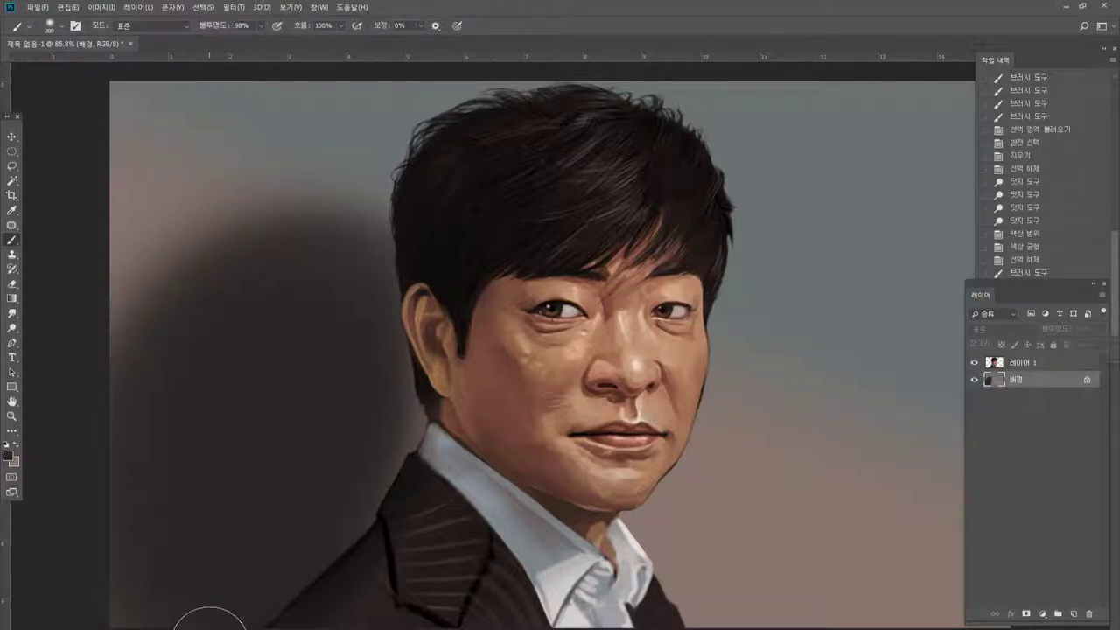
mouse_move(206, 626)
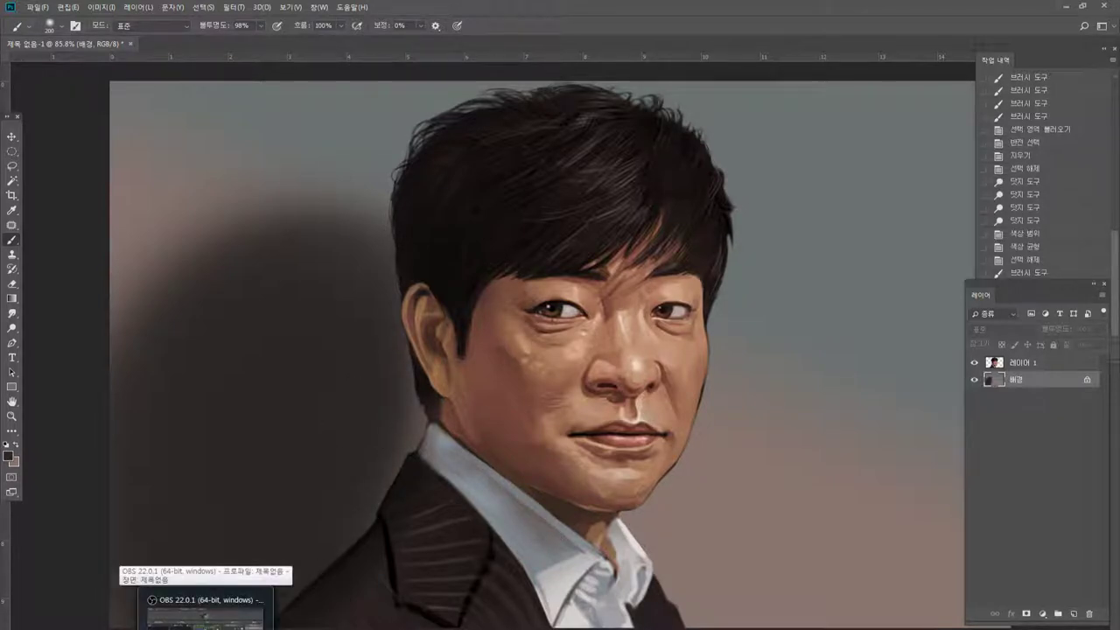